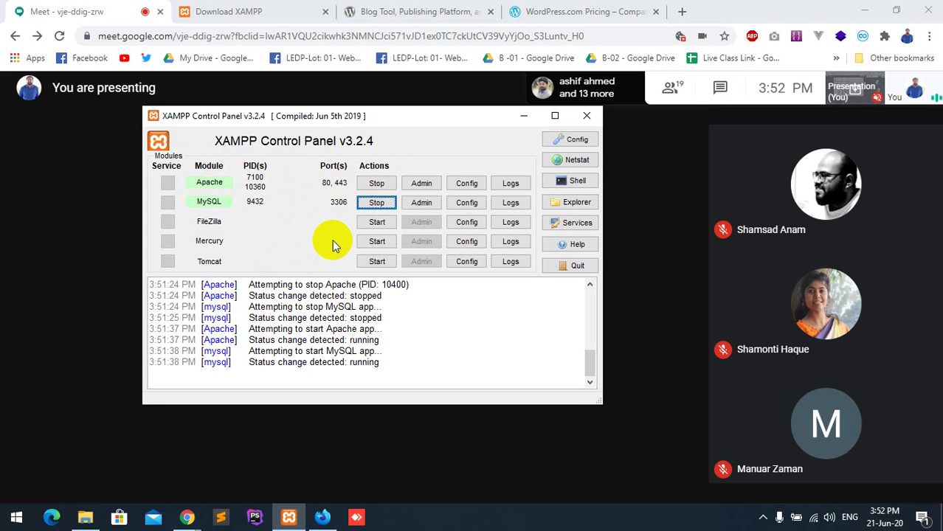
Launch the XAMPP shell from the control panel and maximize the console window
click(572, 188)
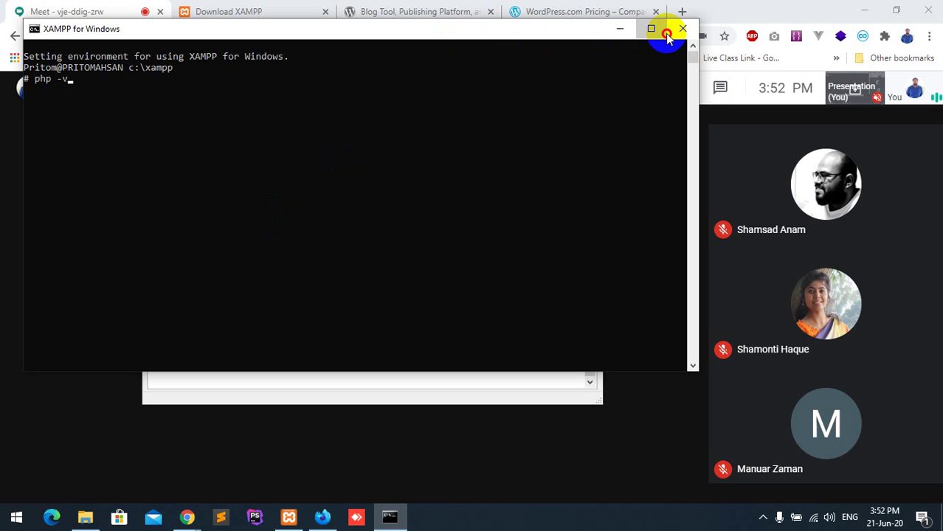
click(651, 28)
Run php -v to confirm PHP 7.3.10 is installed, then close the XAMPP shell
click(895, 7)
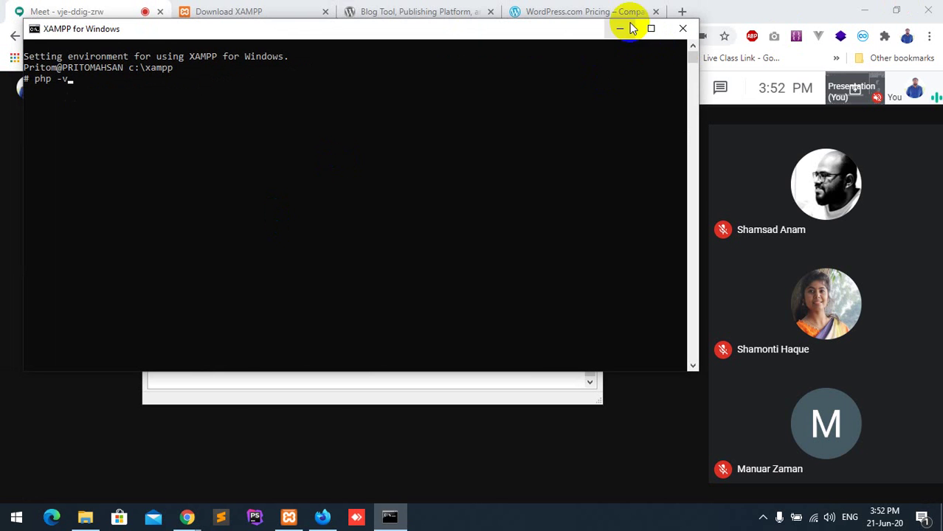
click(672, 28)
click(571, 181)
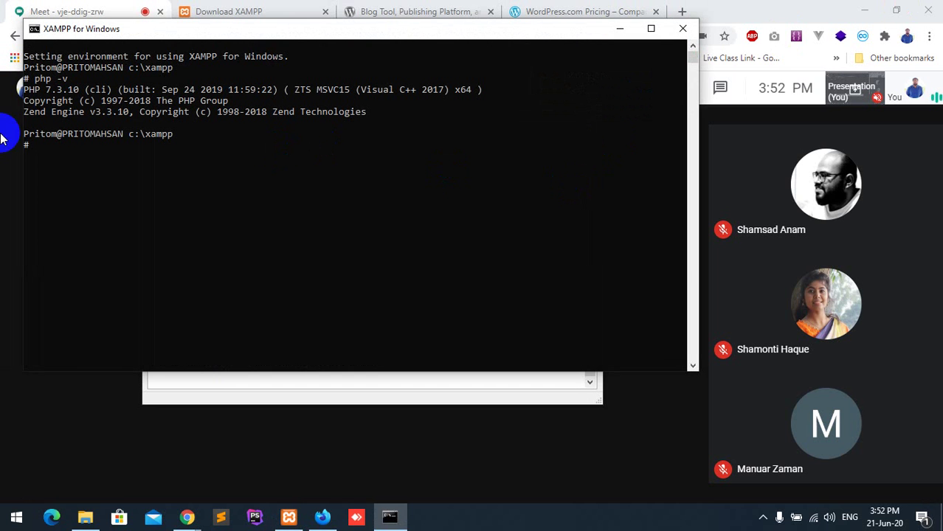
drag(26, 91, 80, 92)
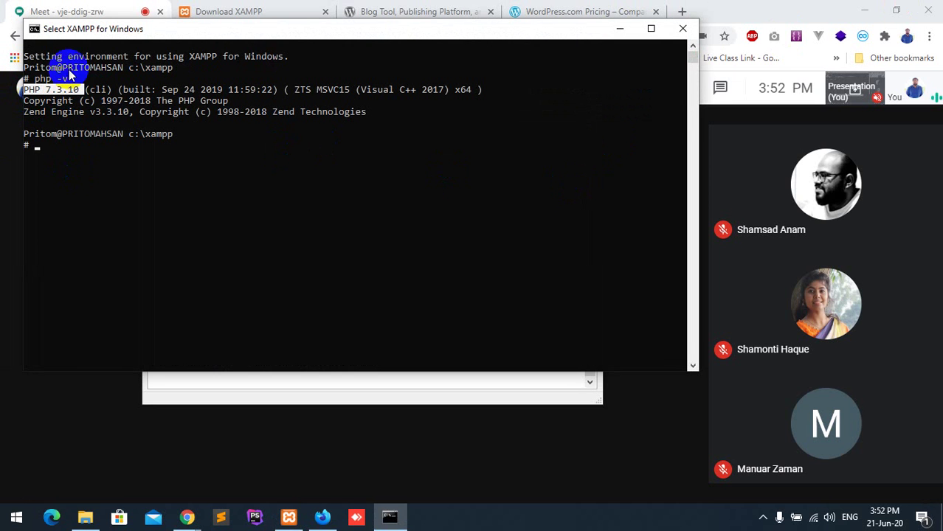
click(317, 132)
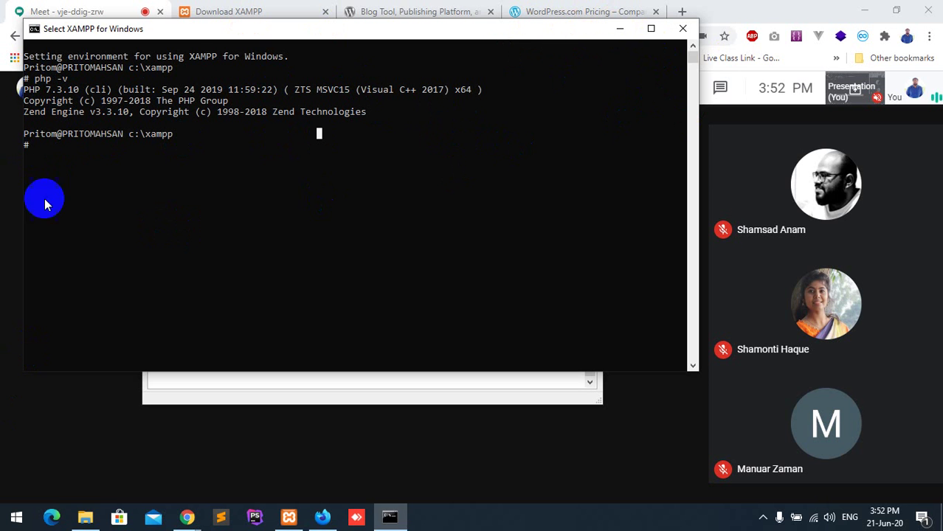
click(687, 28)
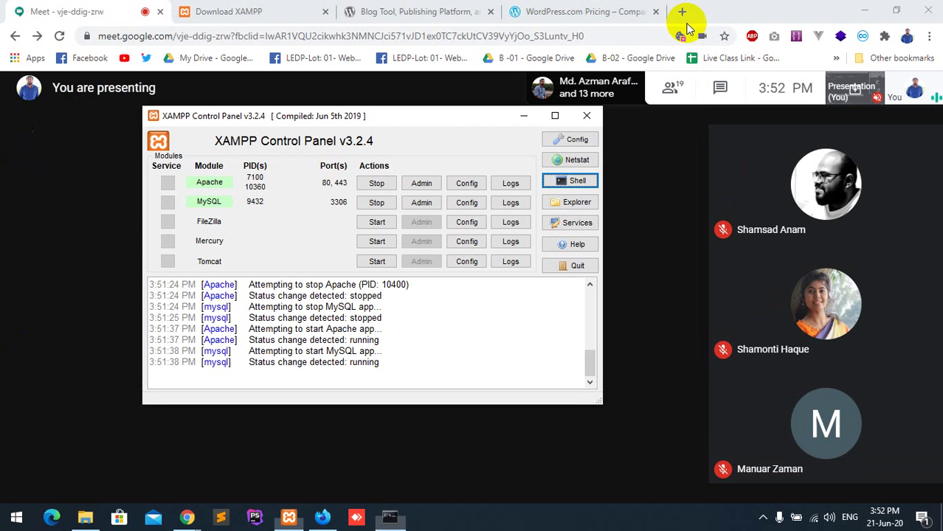
Close the XAMPP Control Panel window to reveal the Google Meet presentation tab
click(150, 299)
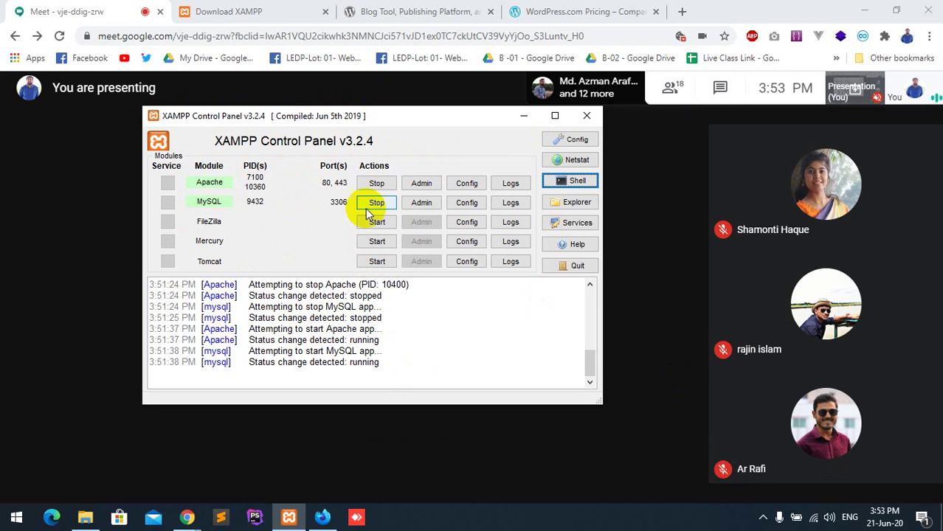
click(588, 119)
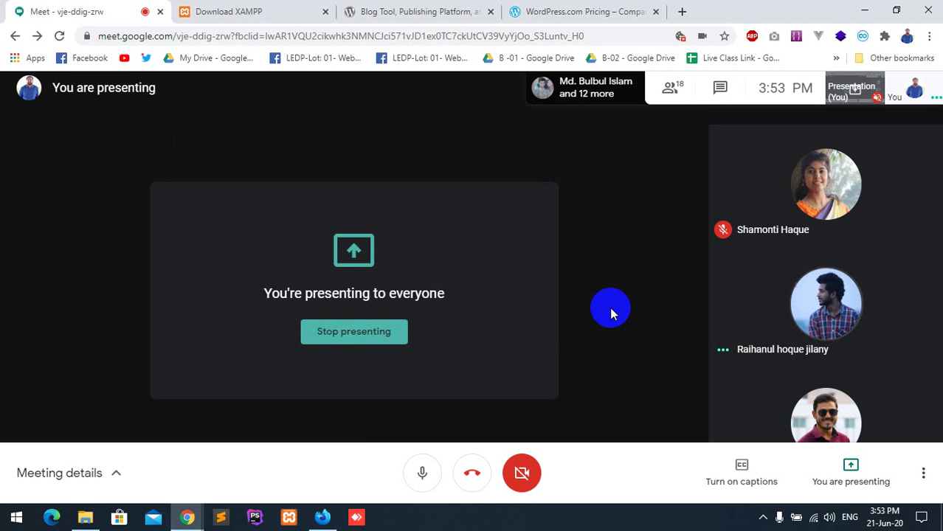
Dismiss the taskbar menu and the presenting-to-everyone notification
right_click(754, 523)
click(670, 518)
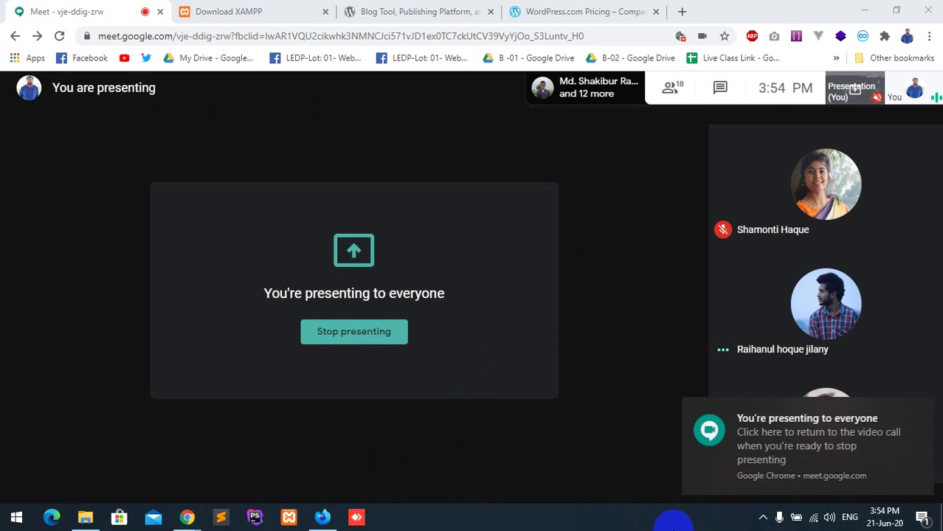
click(911, 407)
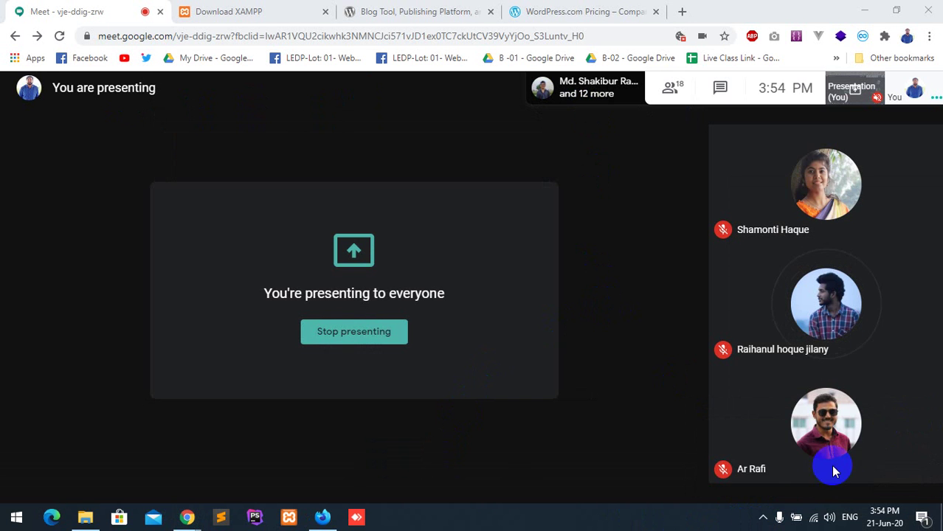
Bring up XAMPP's tray icon options, then switch to File Explorer on the WD Batch 2 folder
click(764, 517)
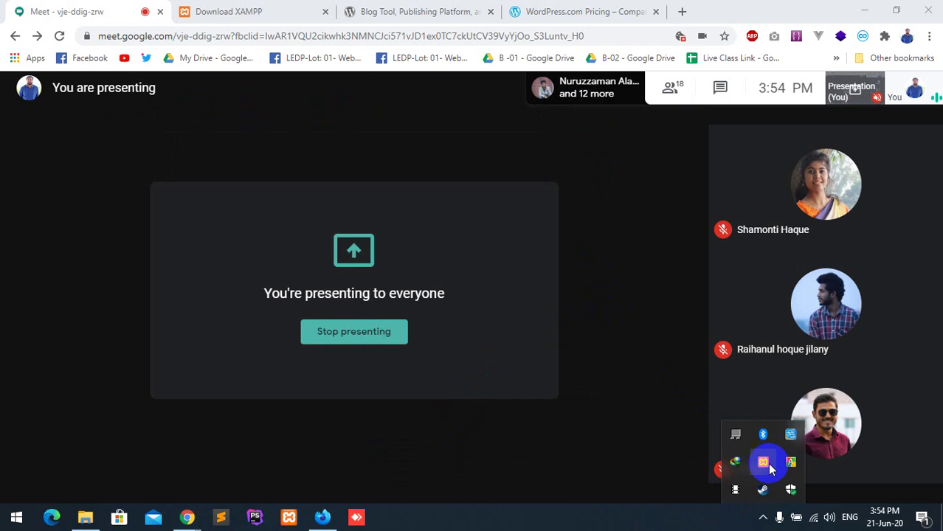
right_click(770, 464)
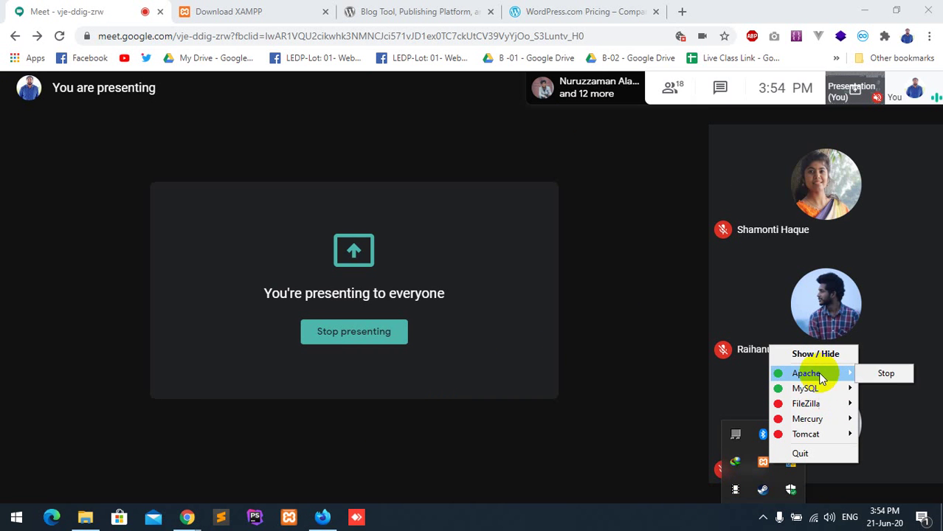
click(94, 525)
Look into the Day 25 folder, then go to Local Disk (C:) and select the xampp folder
click(64, 46)
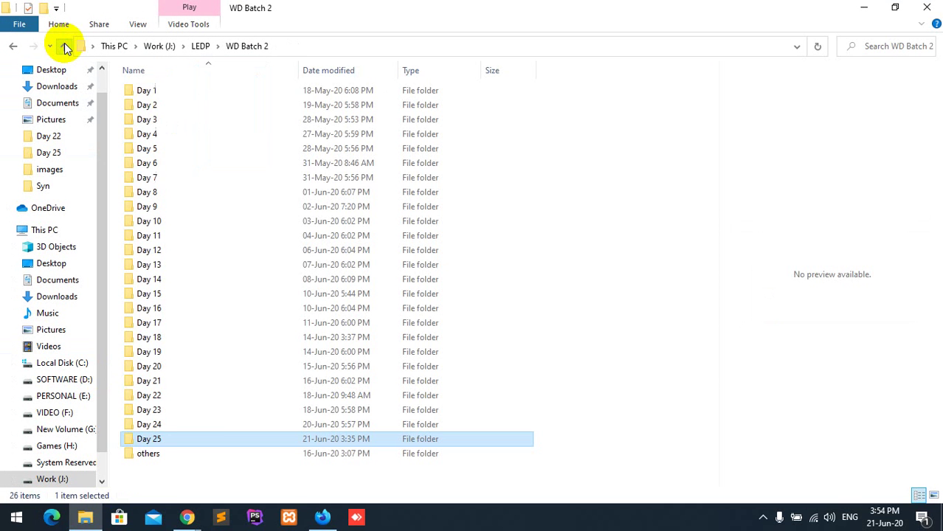
double_click(184, 441)
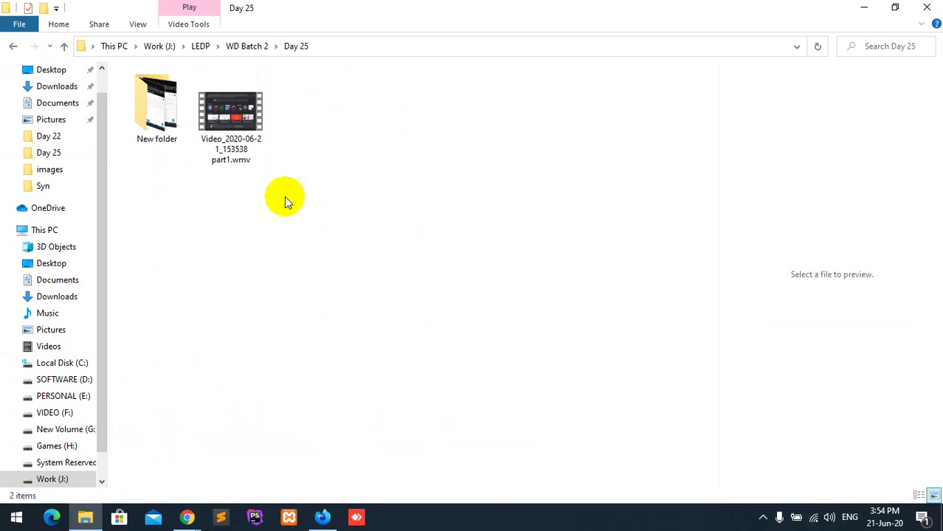
click(230, 124)
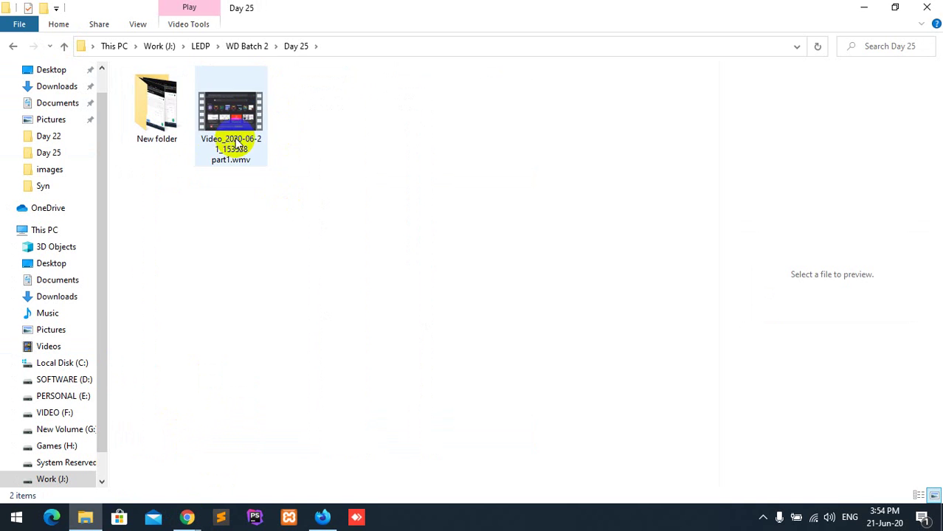
click(862, 6)
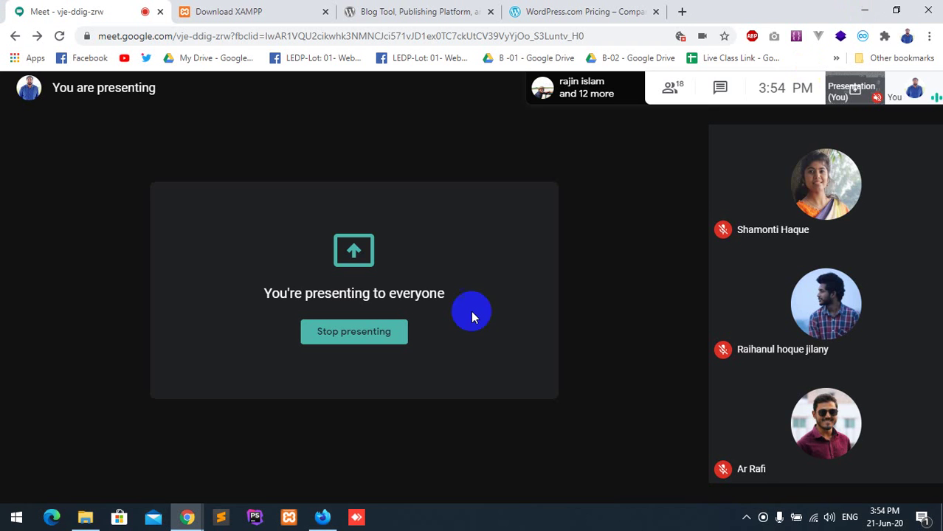
click(85, 517)
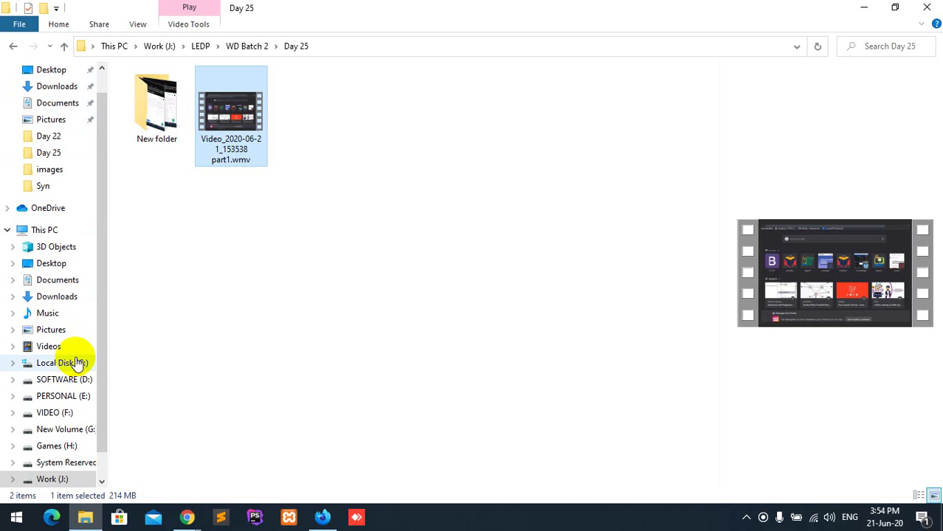
click(73, 362)
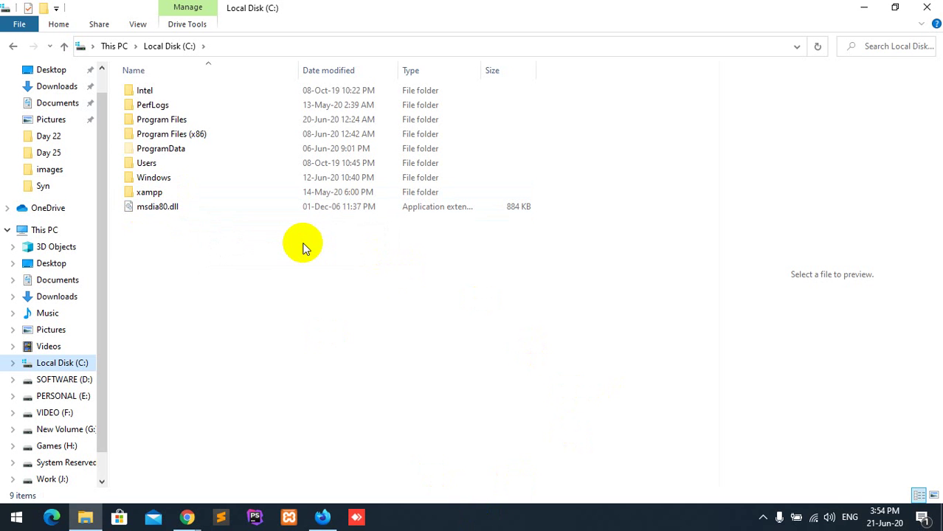
click(146, 194)
Open the xampp folder on C: and scroll through its contents
double_click(147, 194)
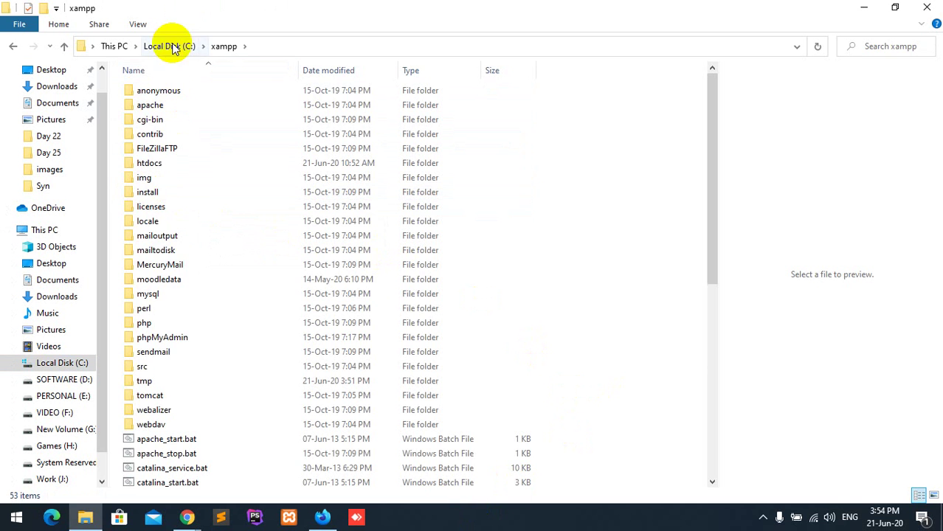
scroll(163, 179, down, 1)
scroll(164, 180, down, 8)
scroll(163, 179, up, 7)
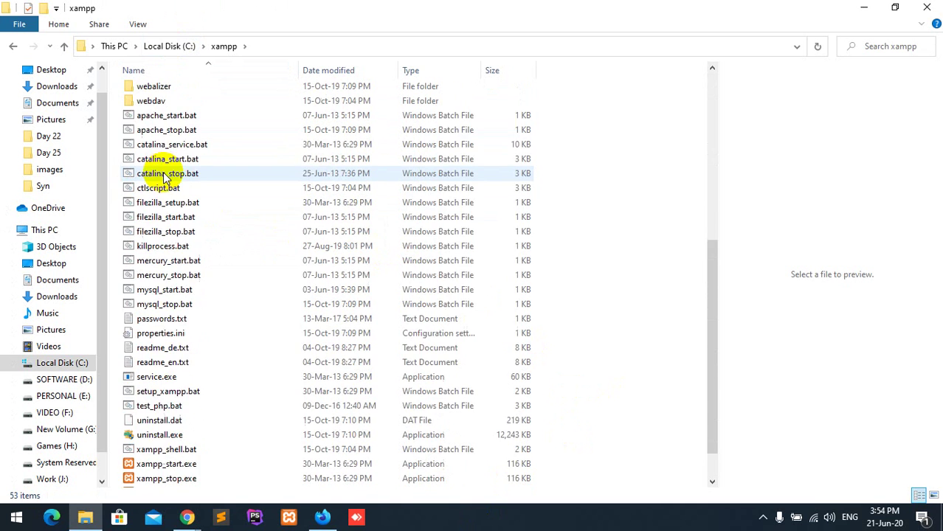
scroll(164, 179, up, 2)
scroll(164, 179, down, 6)
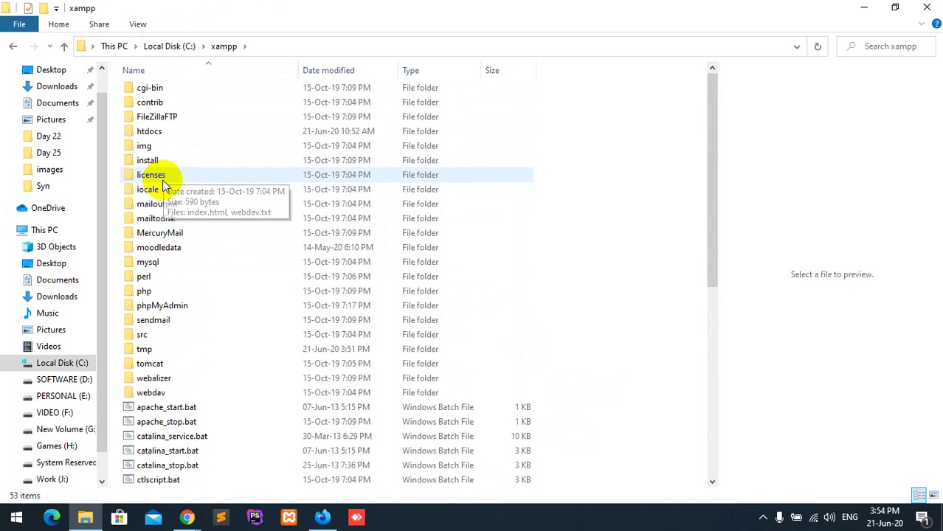
scroll(164, 185, down, 3)
scroll(168, 184, up, 8)
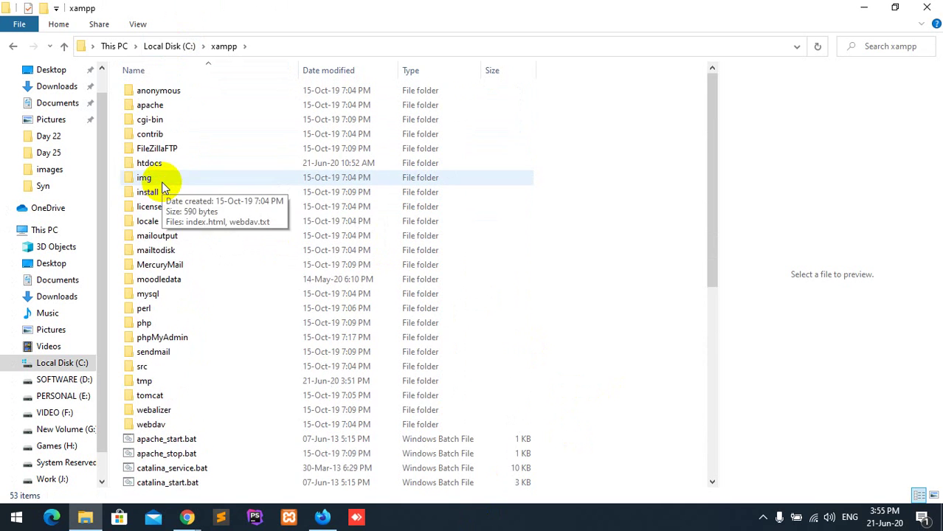
scroll(169, 184, down, 6)
scroll(168, 233, down, 2)
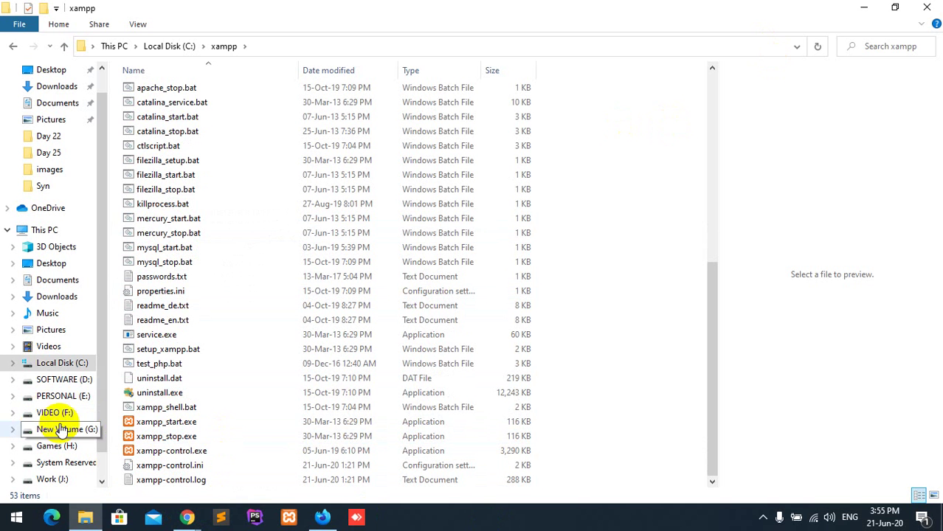
Select xampp-control.exe in the xampp folder, then switch to Firefox
click(6, 519)
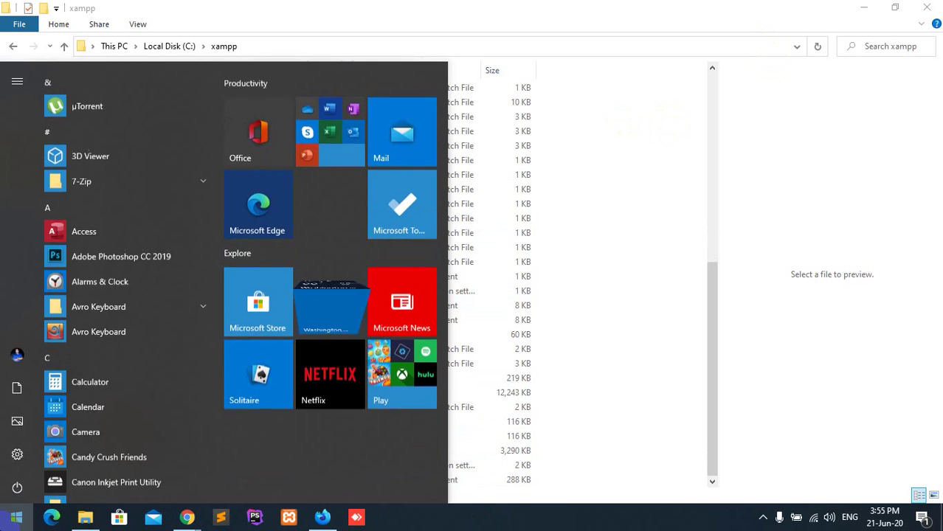
click(16, 518)
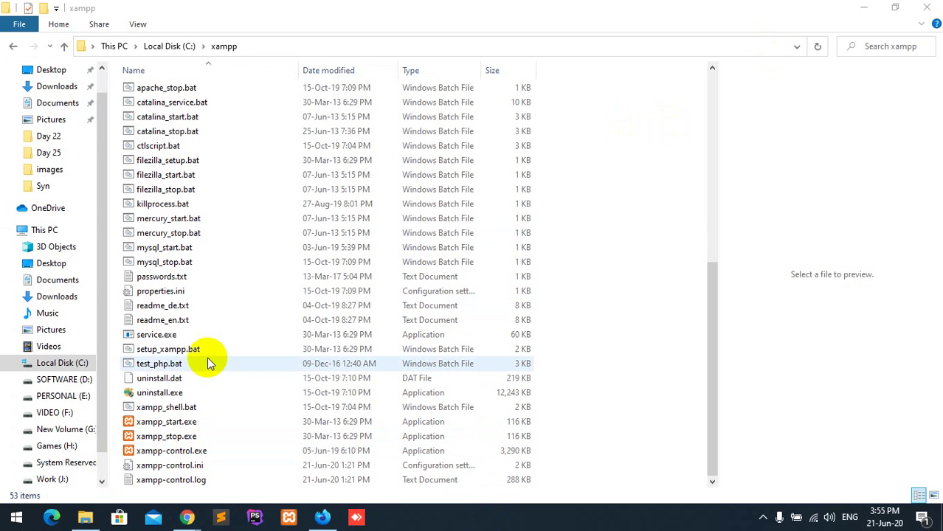
scroll(199, 443, up, 5)
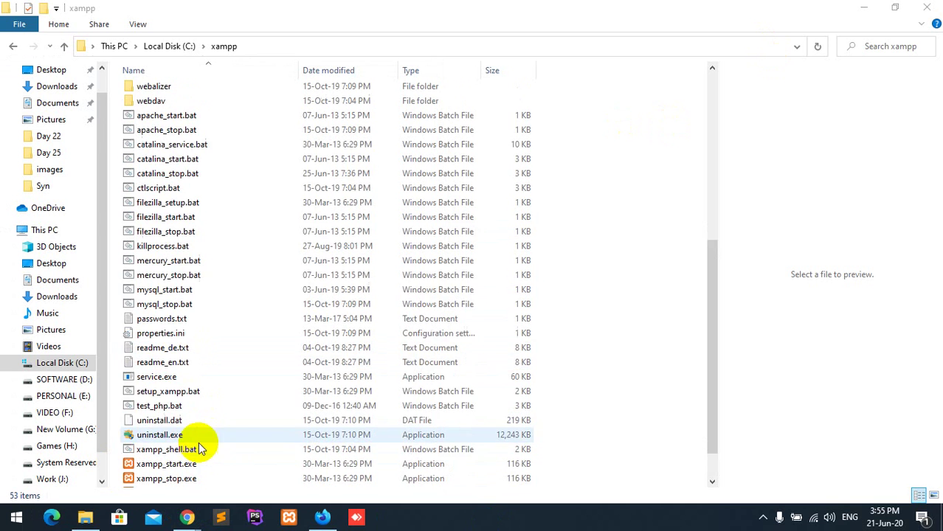
scroll(196, 398, up, 4)
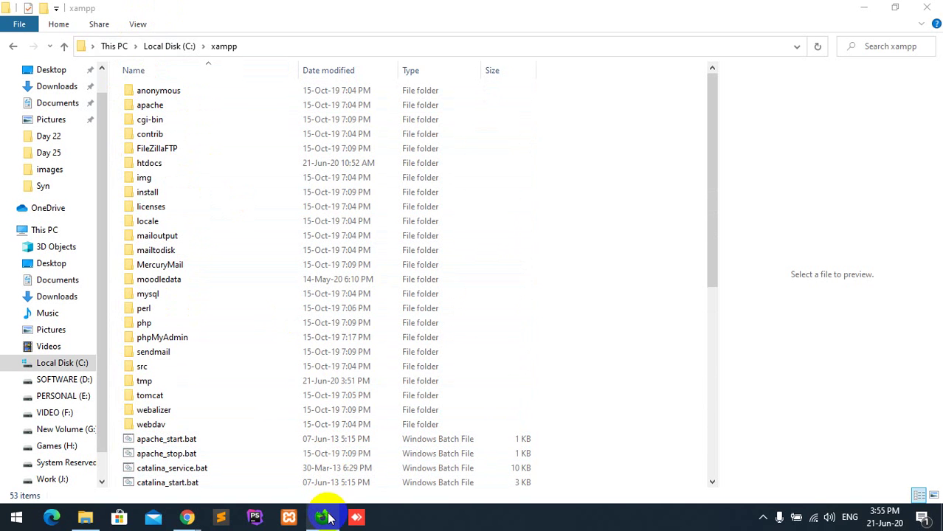
mouse_move(330, 519)
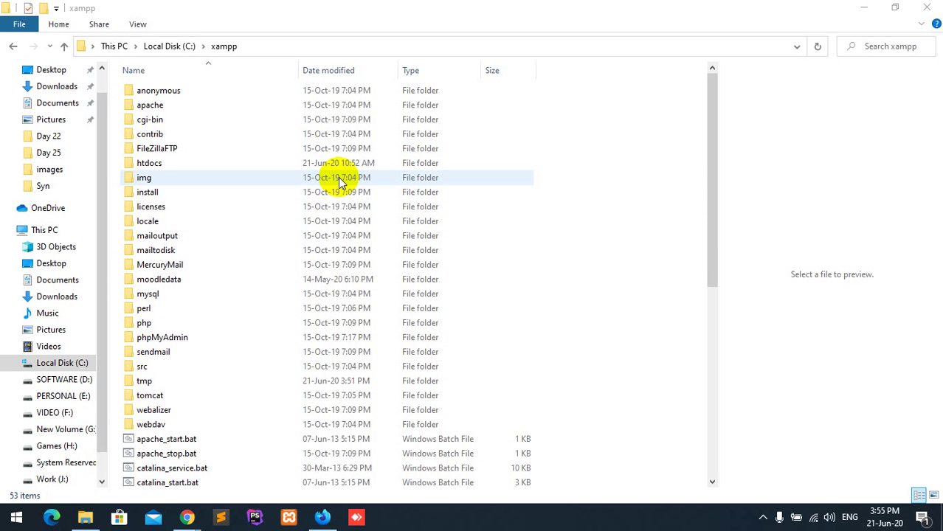
scroll(227, 292, down, 9)
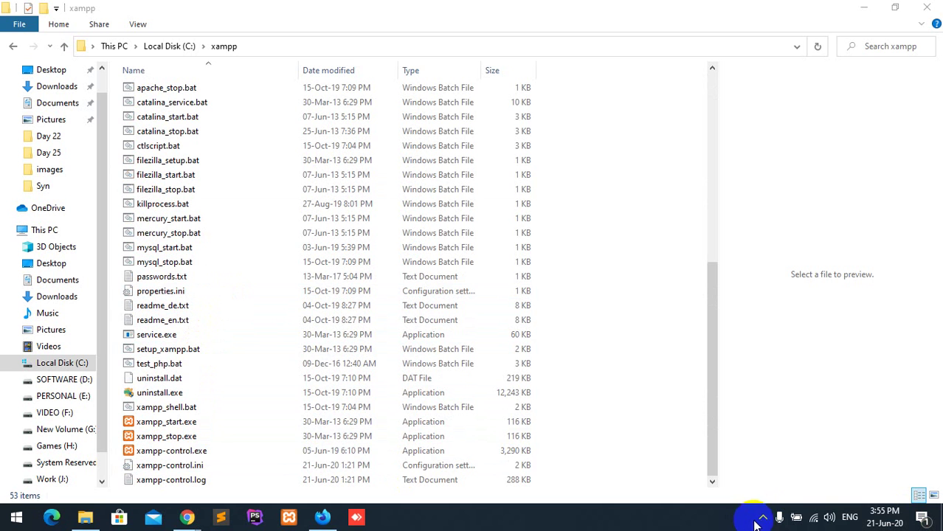
click(198, 457)
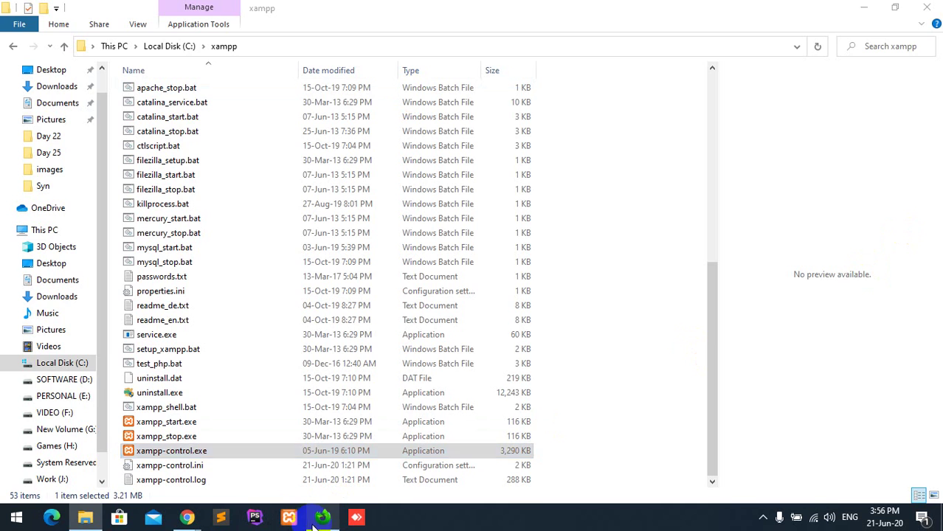
click(322, 516)
Open the frequent-site shortcut and delete /test/ from the URL to load the ledplot1.com home page
click(365, 221)
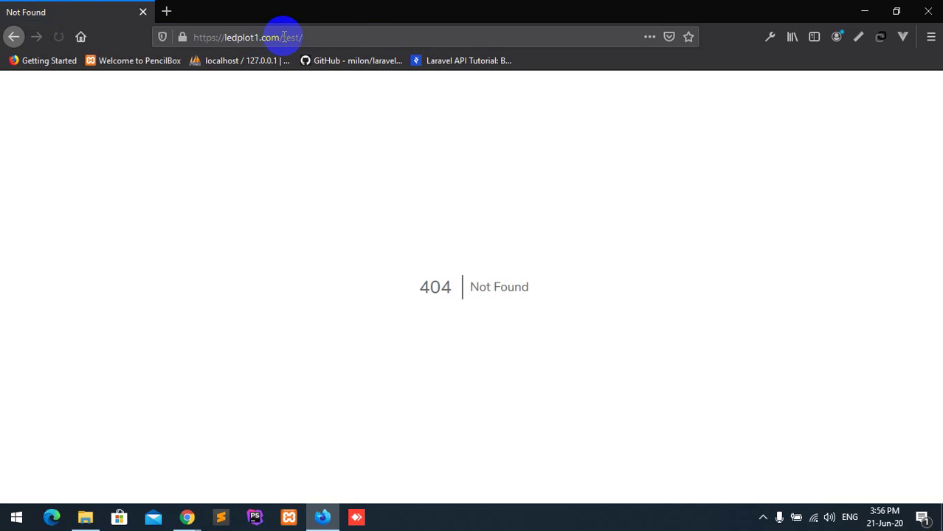
drag(279, 36, 345, 34)
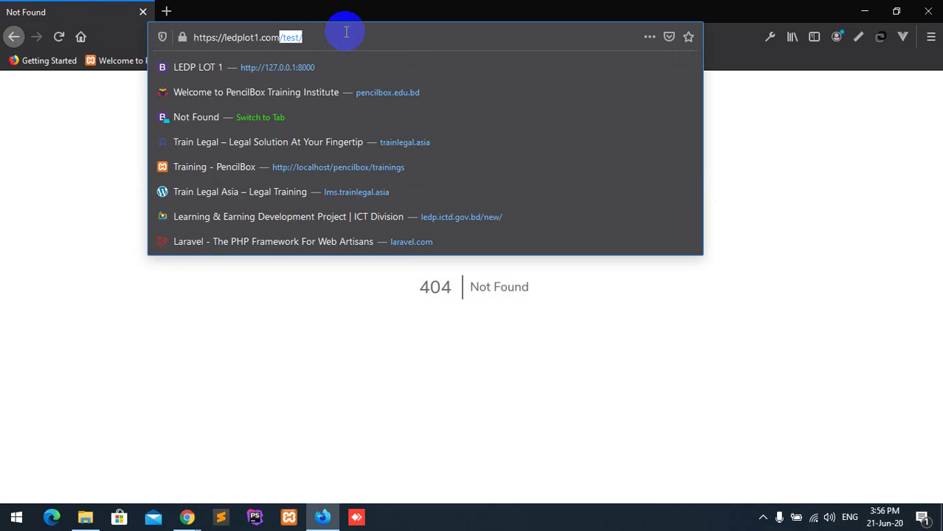
key(BackSpace)
key(Return)
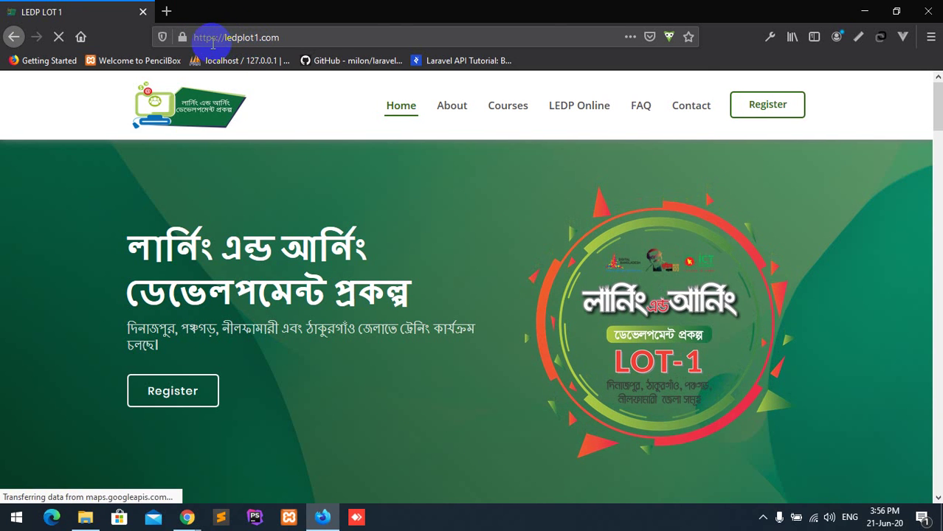
Check the ledplot1.com address and scroll through the home page sections
click(237, 37)
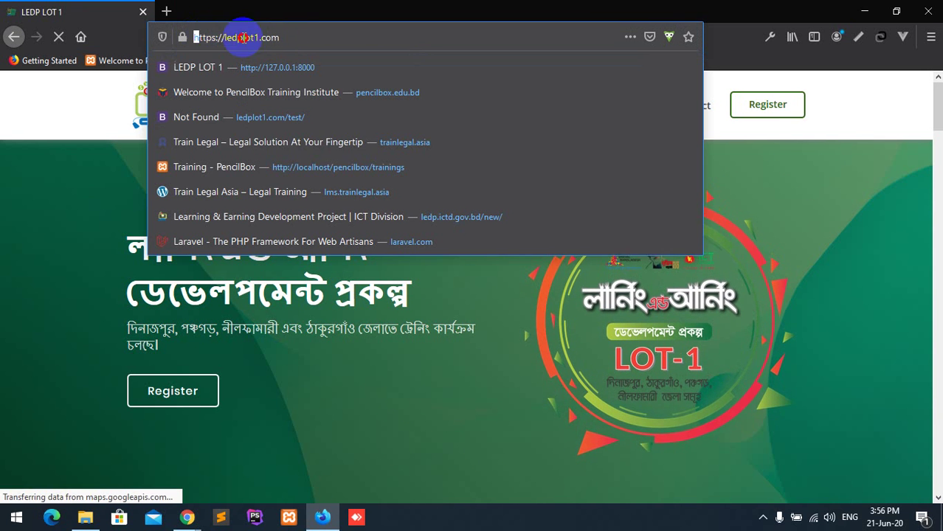
click(313, 31)
click(54, 190)
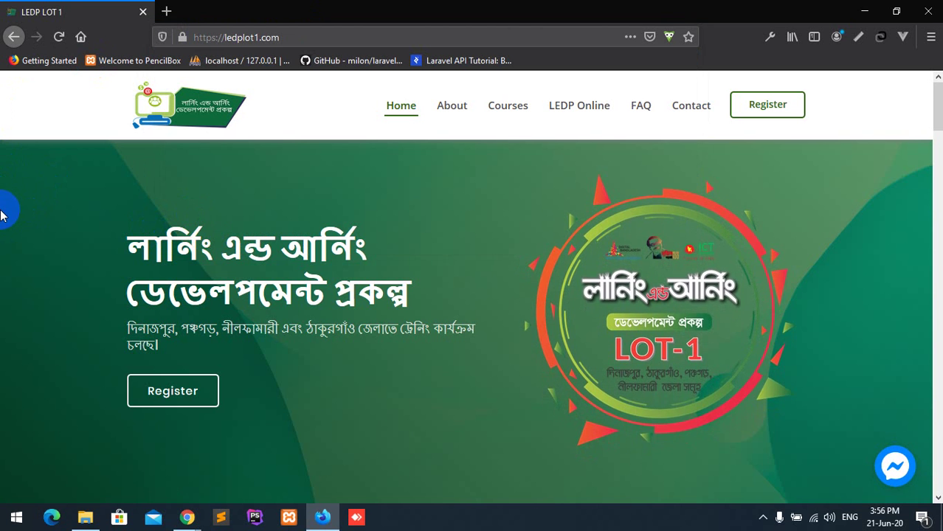
scroll(2, 214, down, 4)
scroll(2, 214, up, 3)
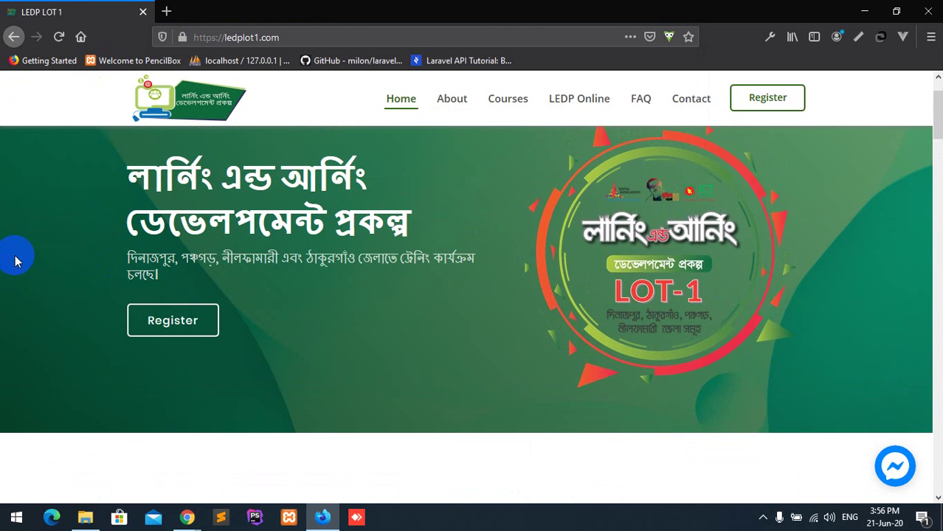
scroll(16, 260, down, 10)
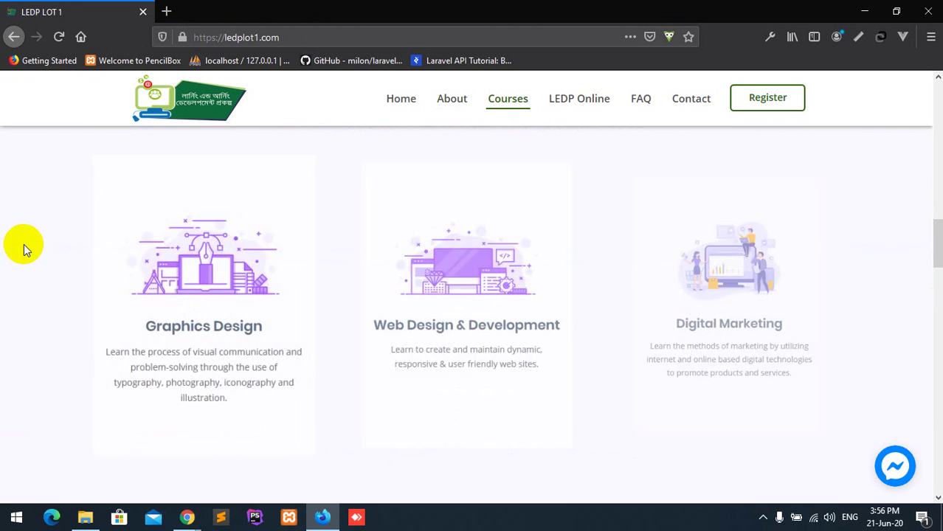
scroll(23, 244, down, 10)
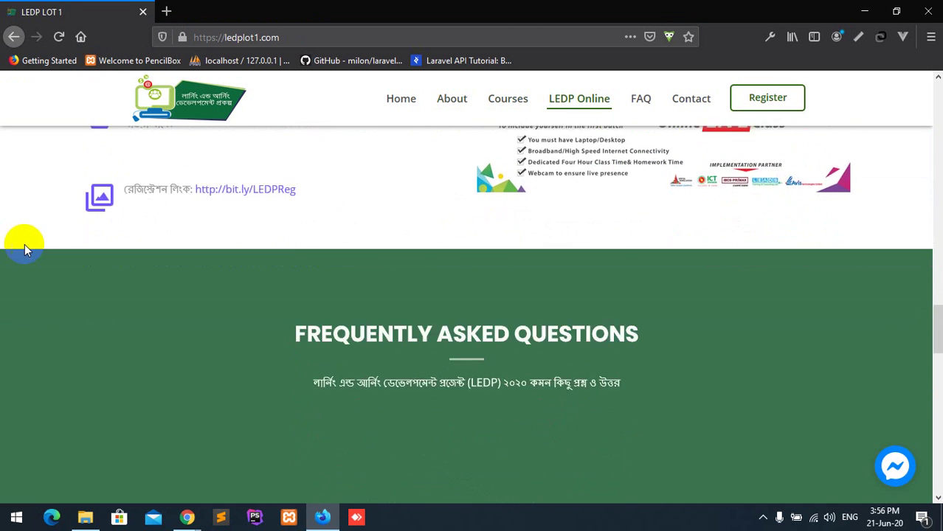
scroll(25, 244, down, 10)
scroll(24, 244, up, 3)
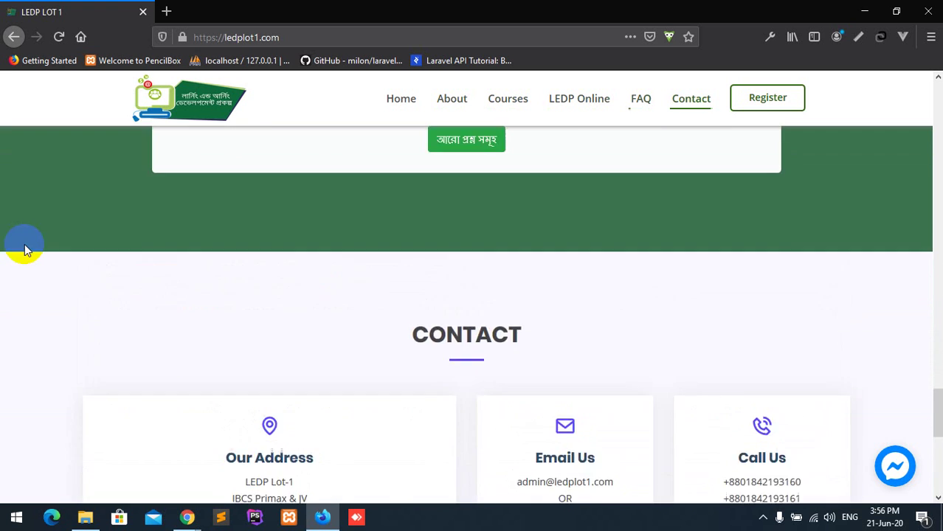
scroll(24, 244, up, 20)
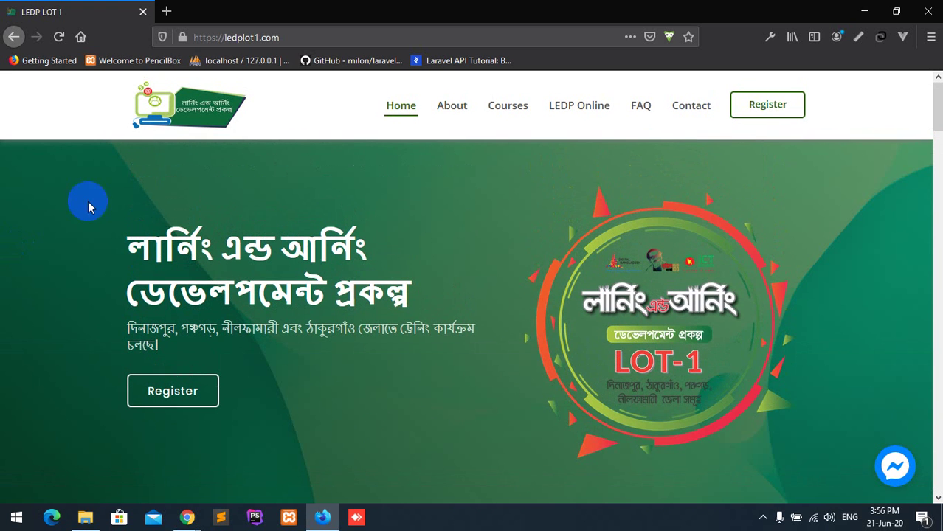
Recheck the site address and page, then return to the xampp folder in File Explorer
click(194, 41)
click(314, 35)
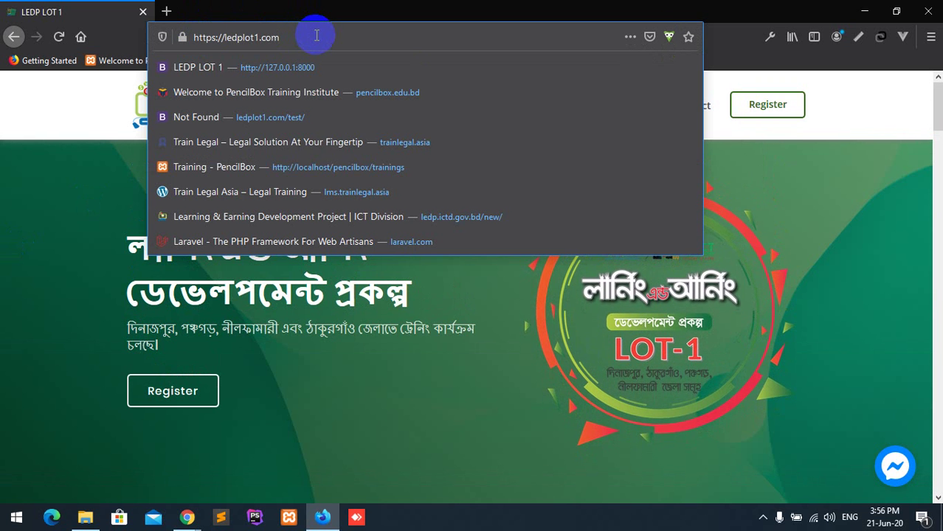
click(10, 270)
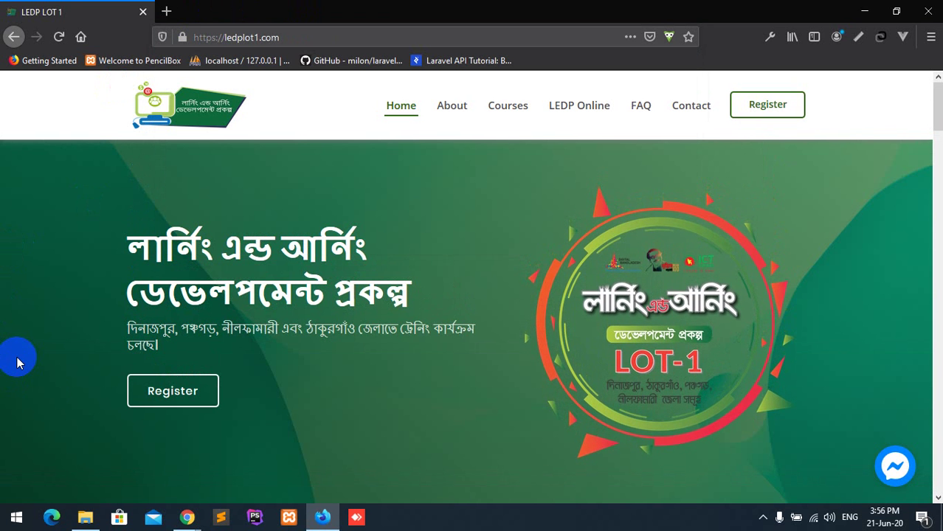
scroll(104, 391, down, 6)
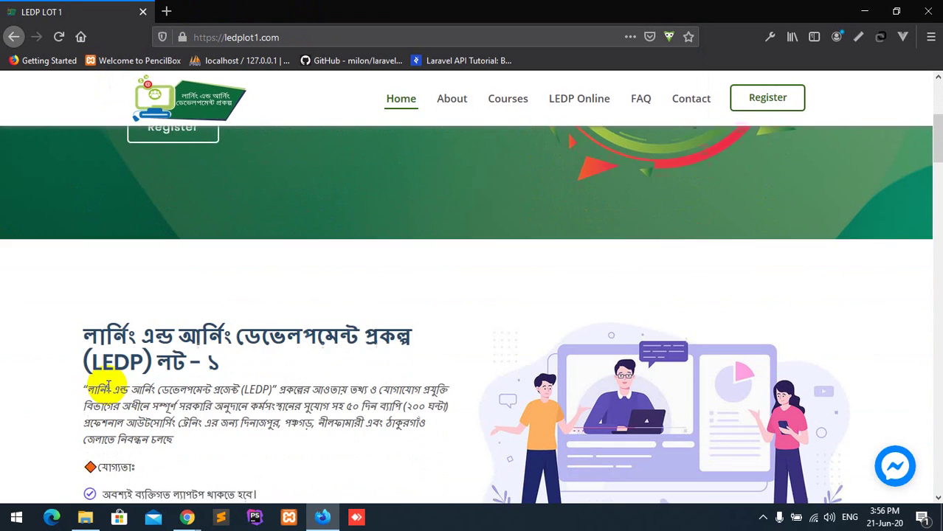
scroll(114, 405, up, 6)
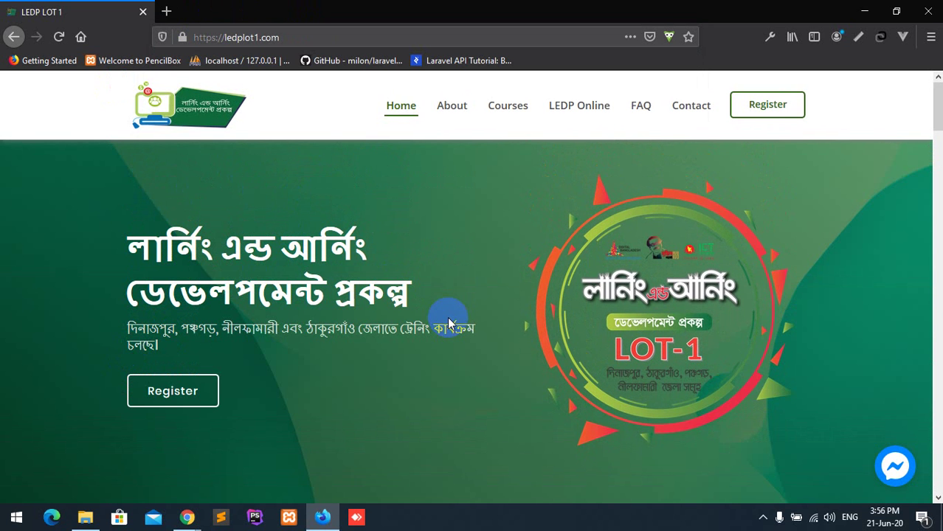
click(278, 37)
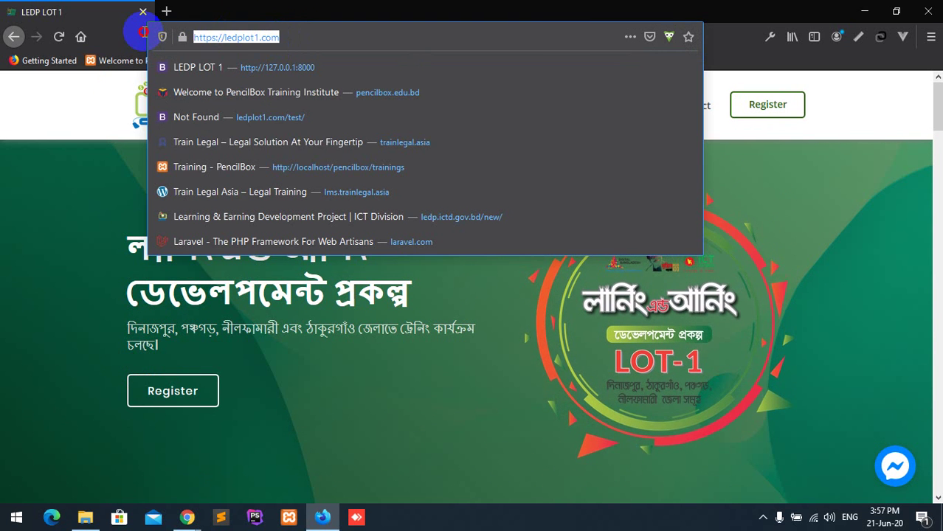
click(3, 247)
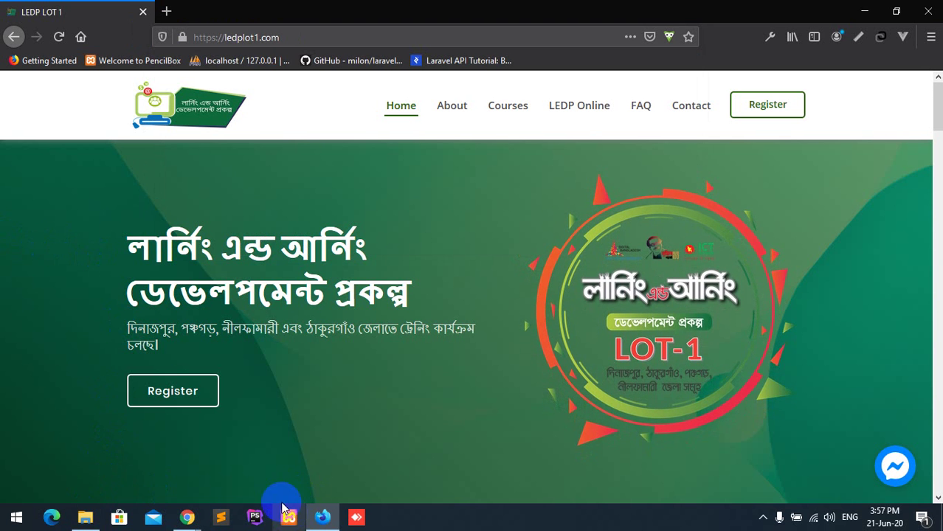
click(86, 518)
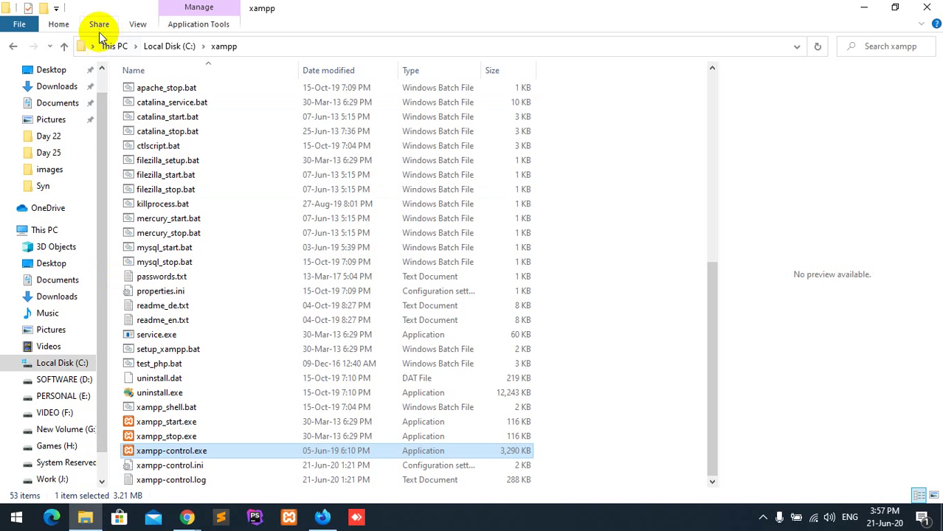
Open htdocs in C:\xampp to list its 34 items, including laravelonlineb1 and wptest
scroll(188, 231, up, 8)
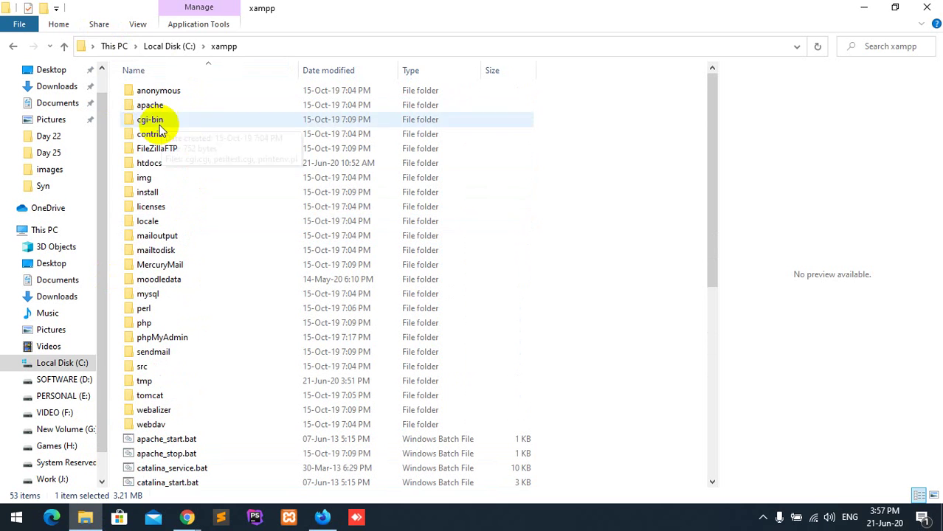
click(161, 167)
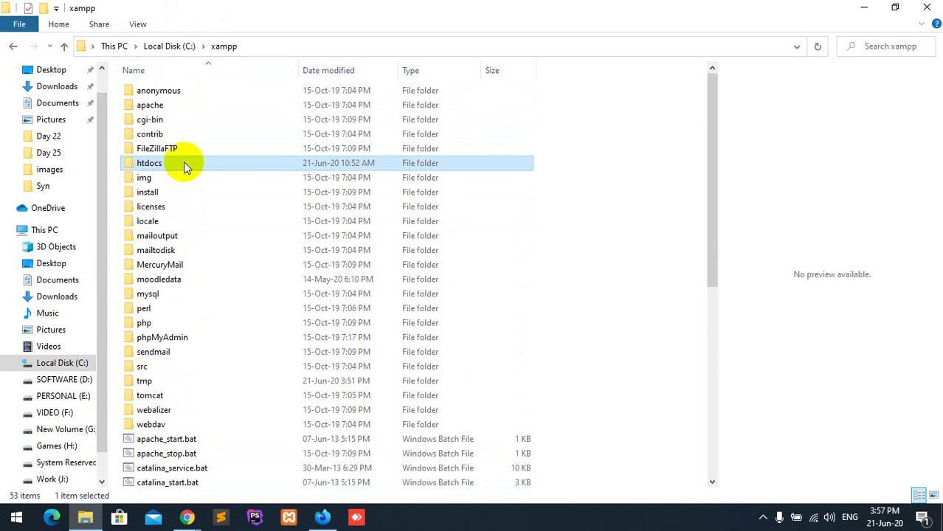
double_click(184, 163)
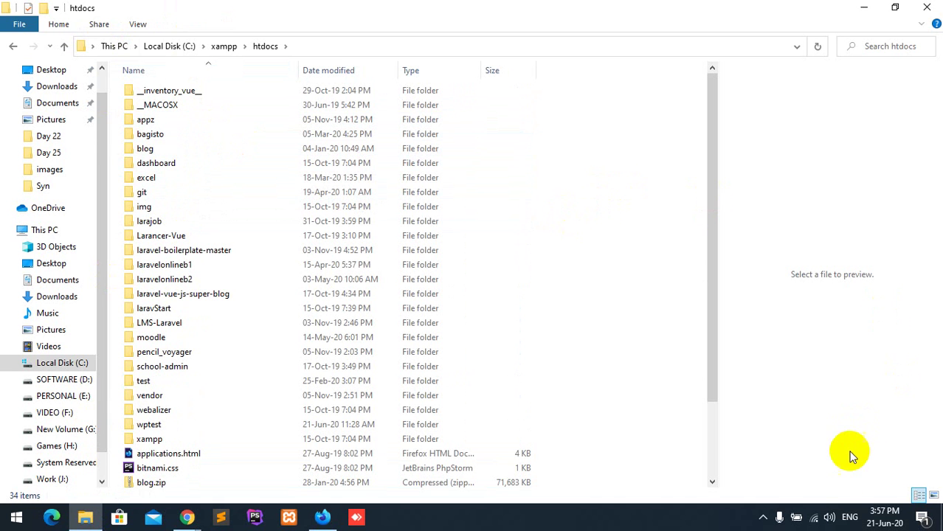
Connect to the ASUS_X00TD Wi-Fi network, then bring the Chrome Google Meet window forward
click(814, 519)
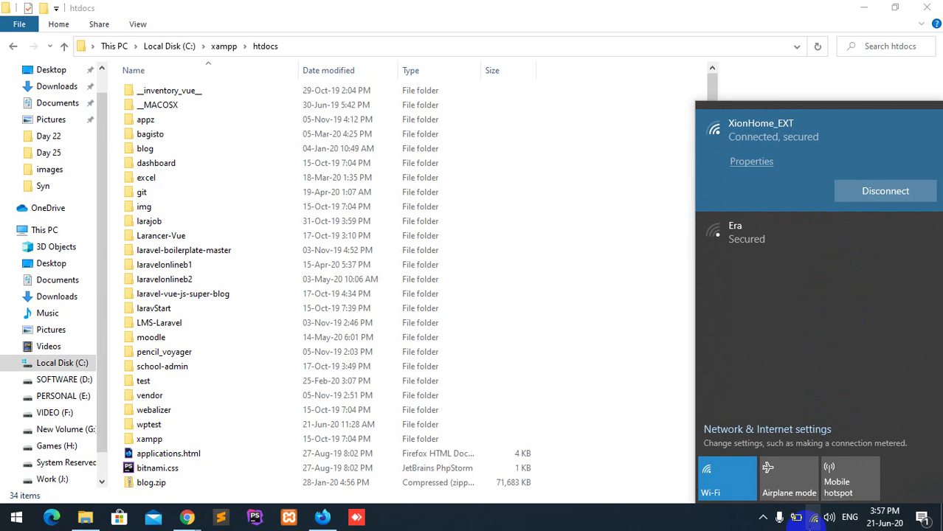
click(815, 518)
click(815, 519)
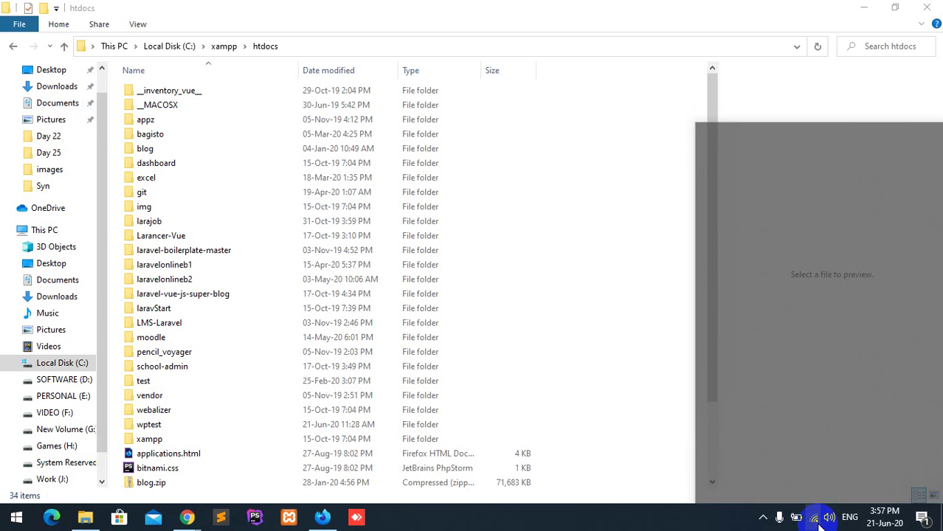
click(833, 230)
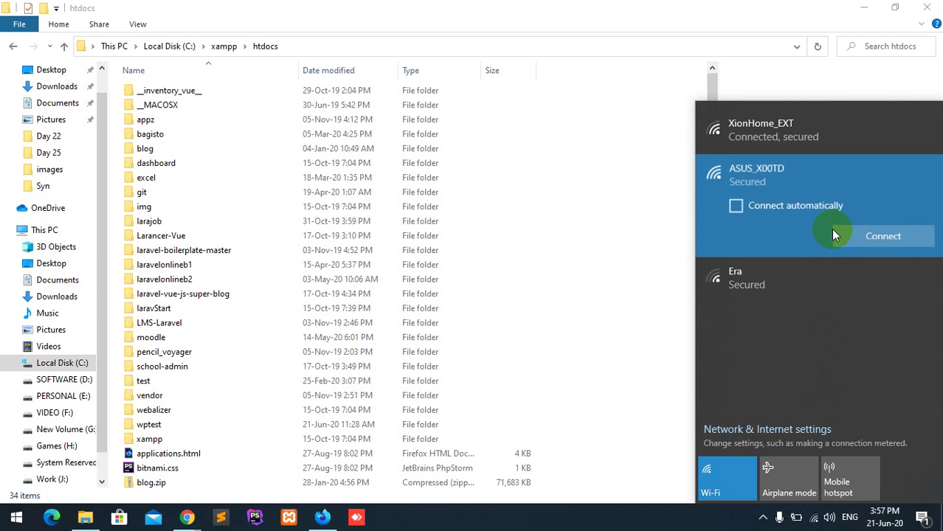
click(875, 240)
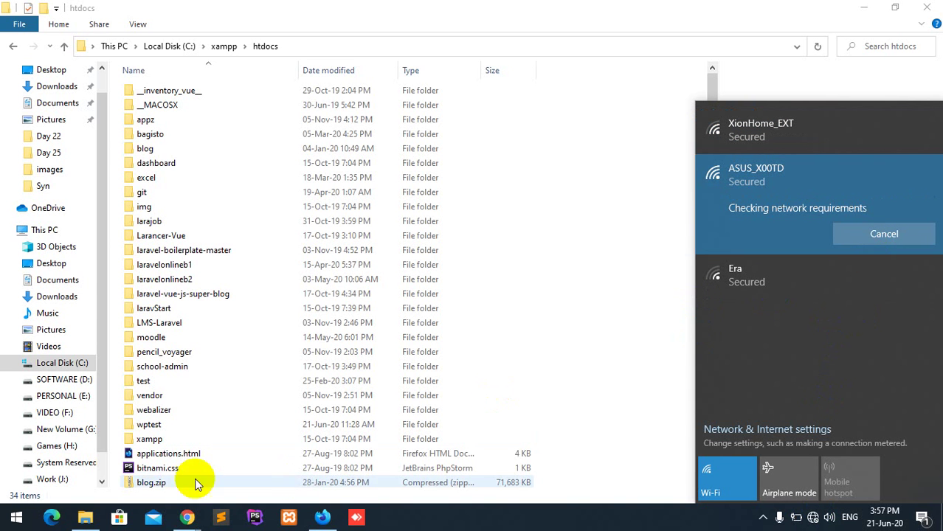
click(187, 517)
click(155, 476)
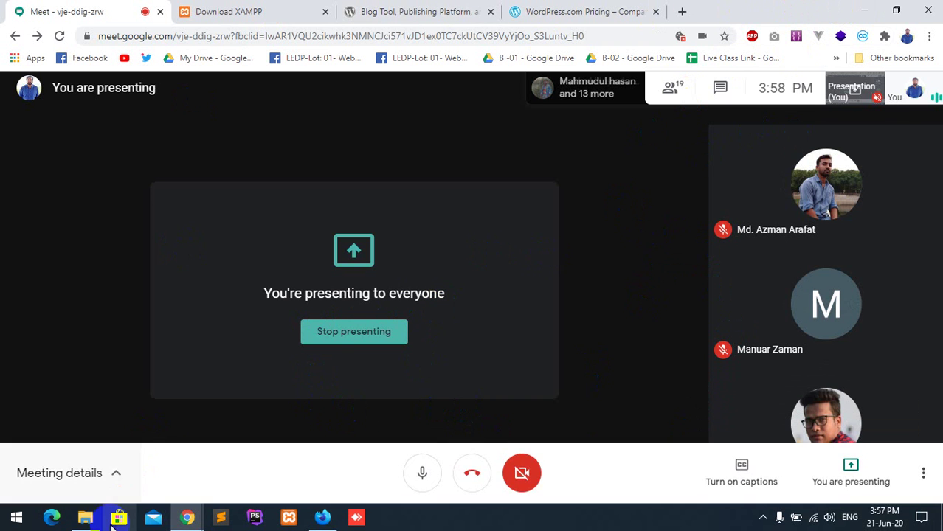
Bring File Explorer forward, dismiss the Meet notification, and reopen the htdocs folder
click(85, 518)
click(64, 45)
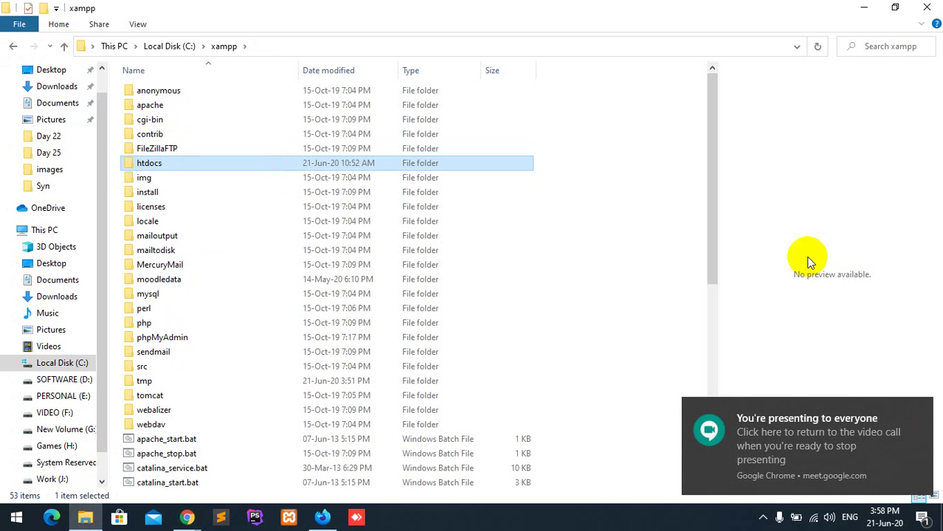
click(921, 410)
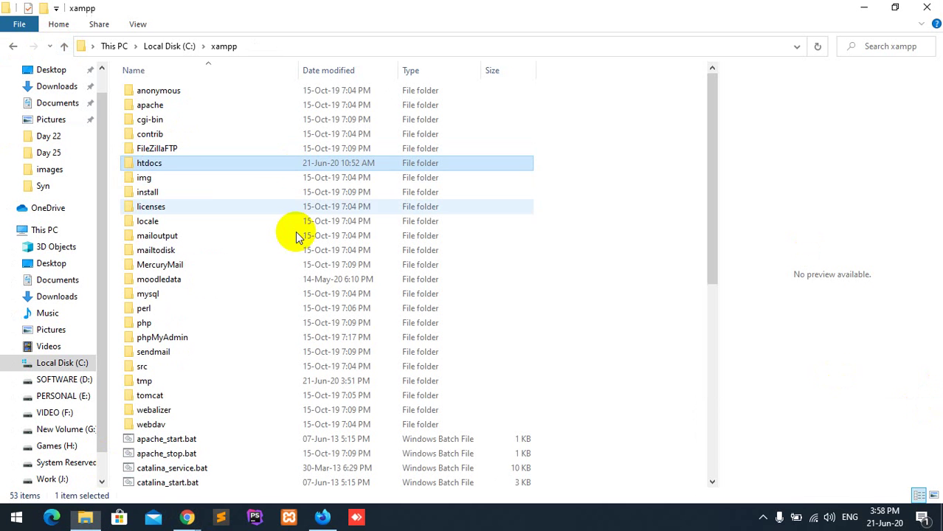
double_click(187, 166)
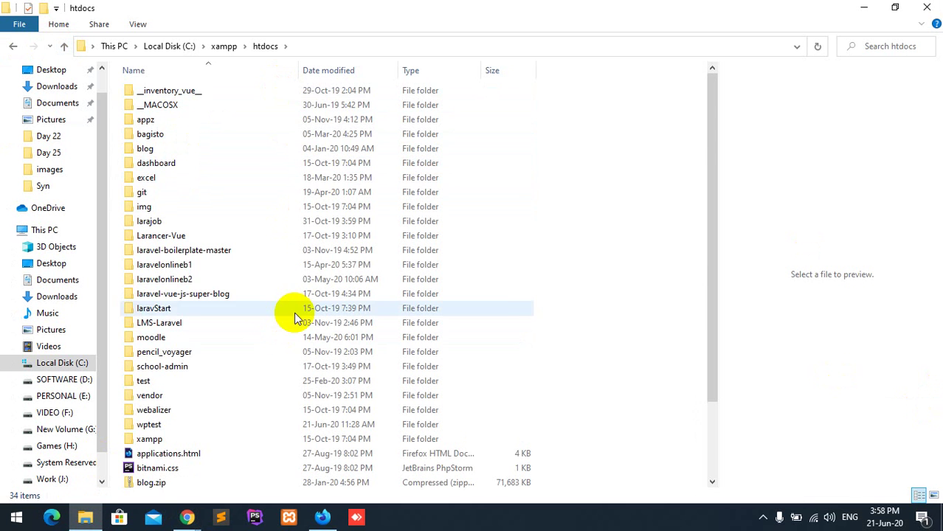
Scroll through the htdocs project folders, then switch to Firefox showing ledplot1.com
scroll(205, 253, down, 2)
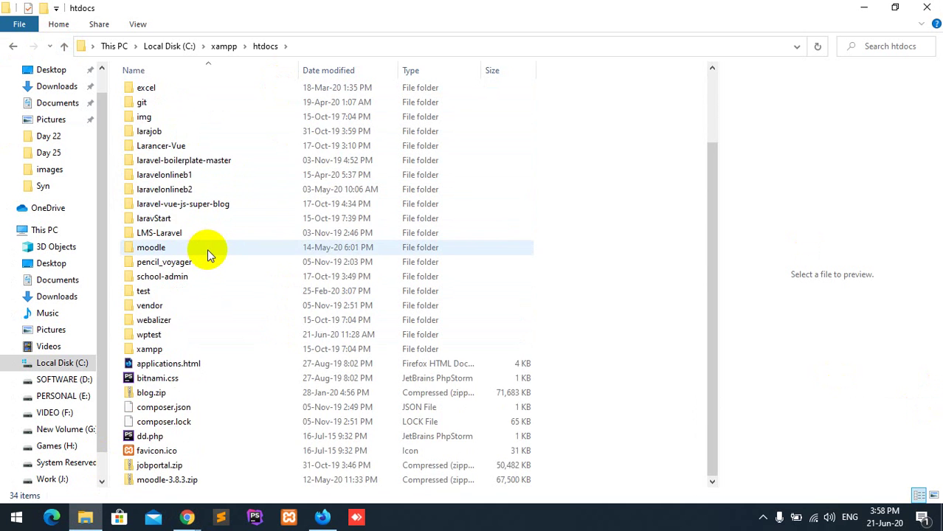
scroll(207, 253, up, 2)
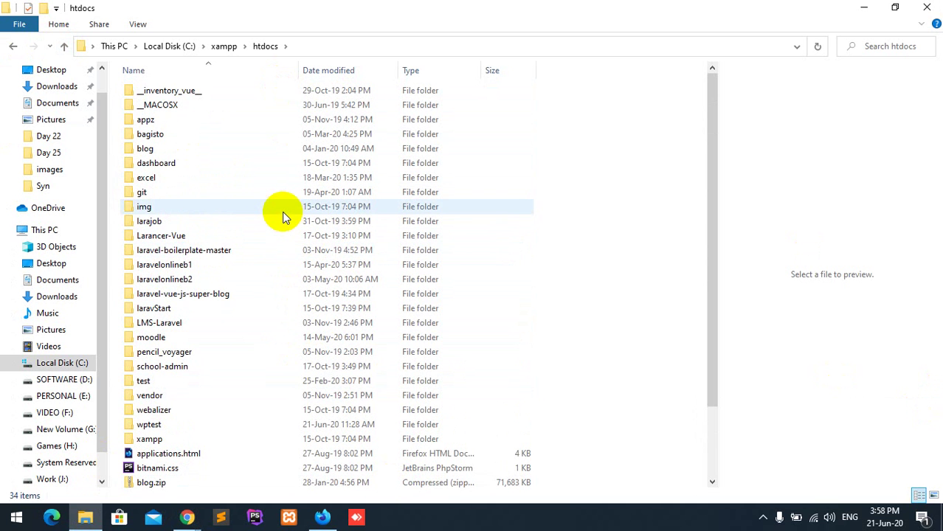
scroll(289, 253, down, 2)
scroll(289, 253, up, 2)
scroll(289, 253, down, 2)
scroll(288, 253, up, 2)
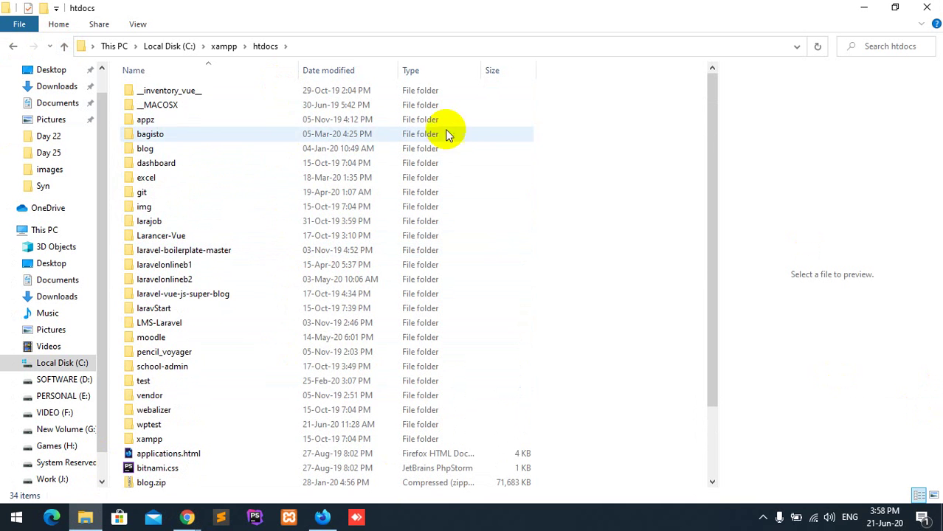
scroll(251, 165, down, 2)
scroll(254, 178, up, 2)
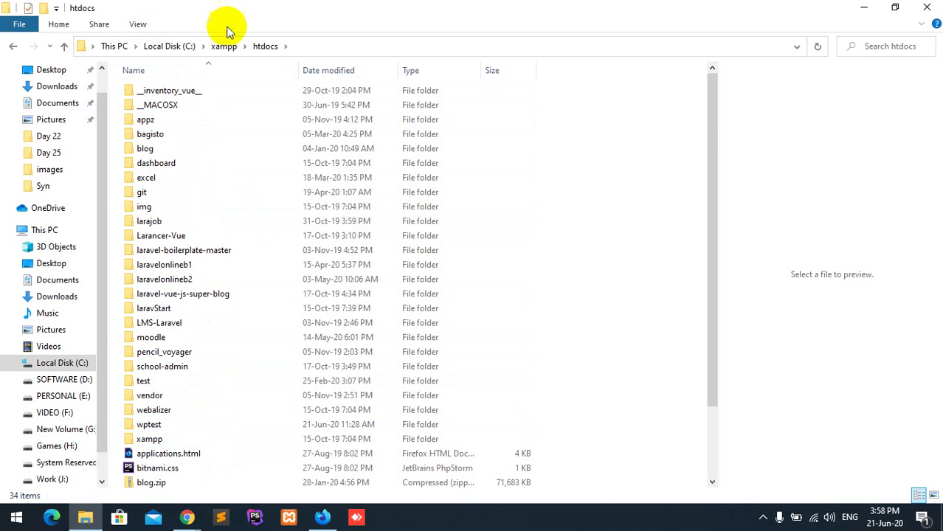
scroll(200, 151, down, 2)
scroll(216, 150, up, 2)
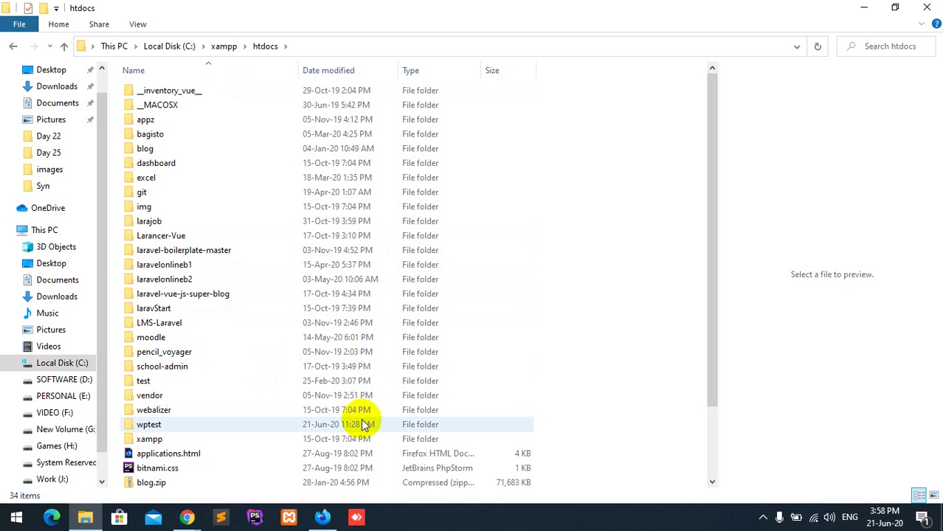
click(323, 518)
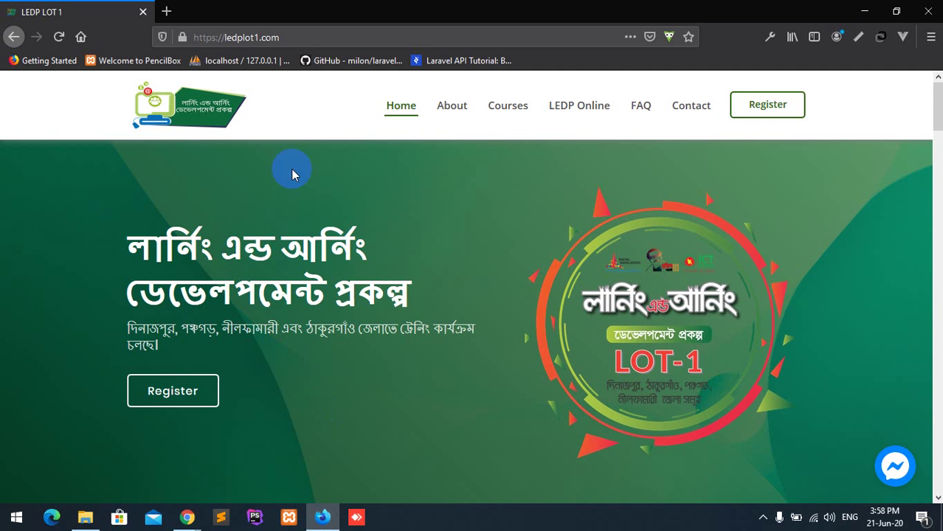
Load localhost/dashboard/ in a new Firefox tab to reach the Welcome to XAMPP page
key(ctrl+t)
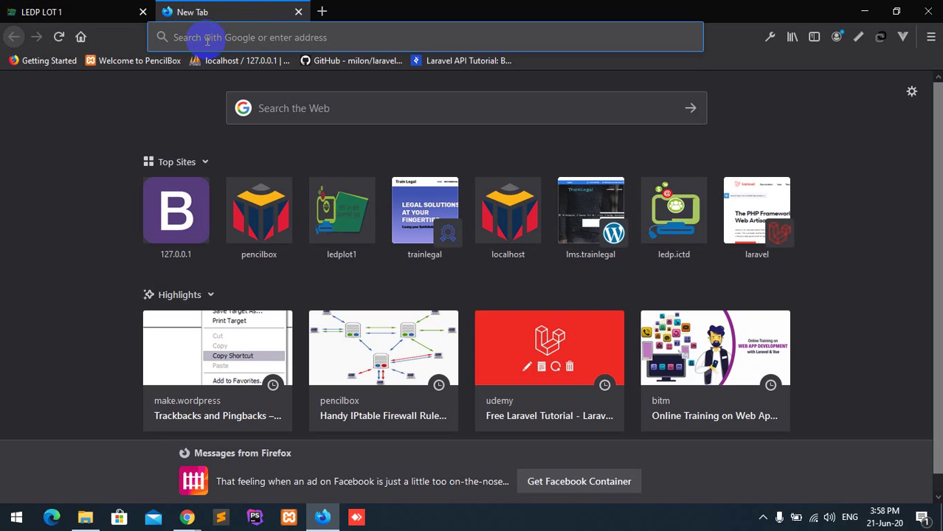
text(localho)
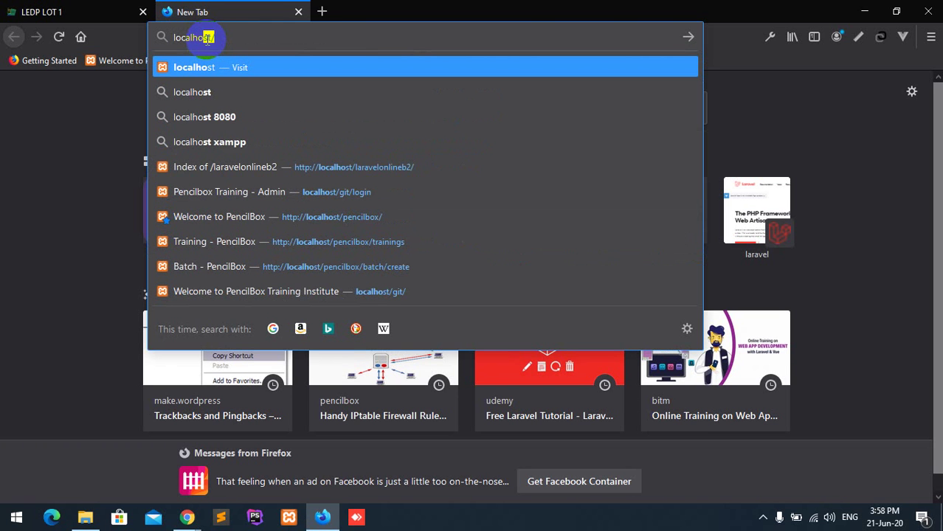
text(st/)
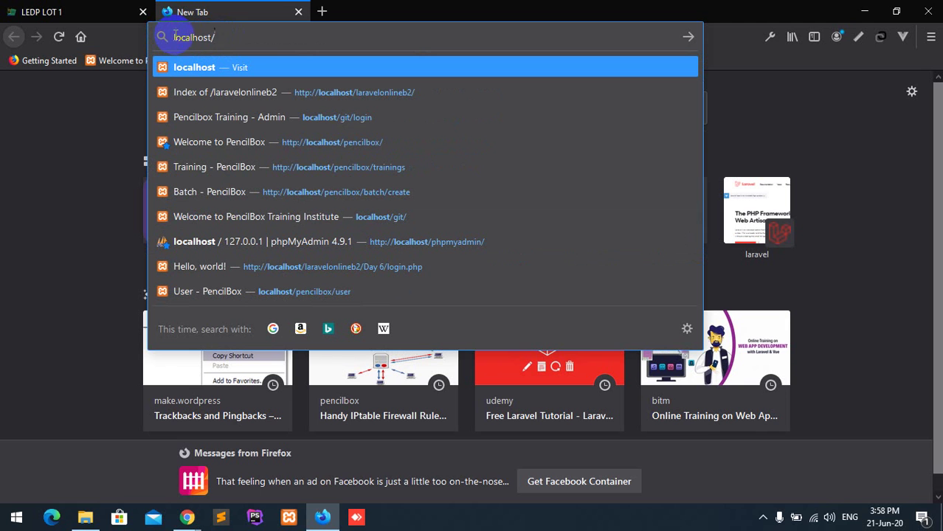
drag(175, 35, 231, 31)
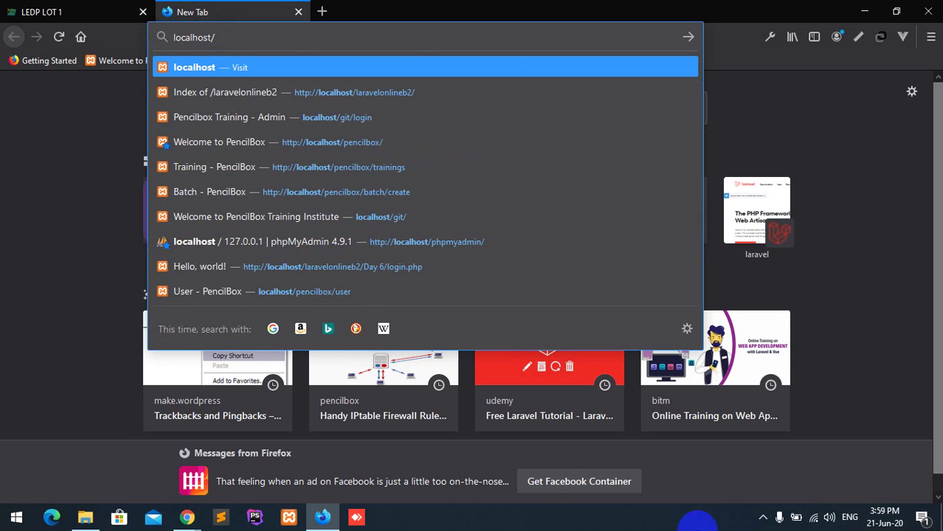
click(760, 521)
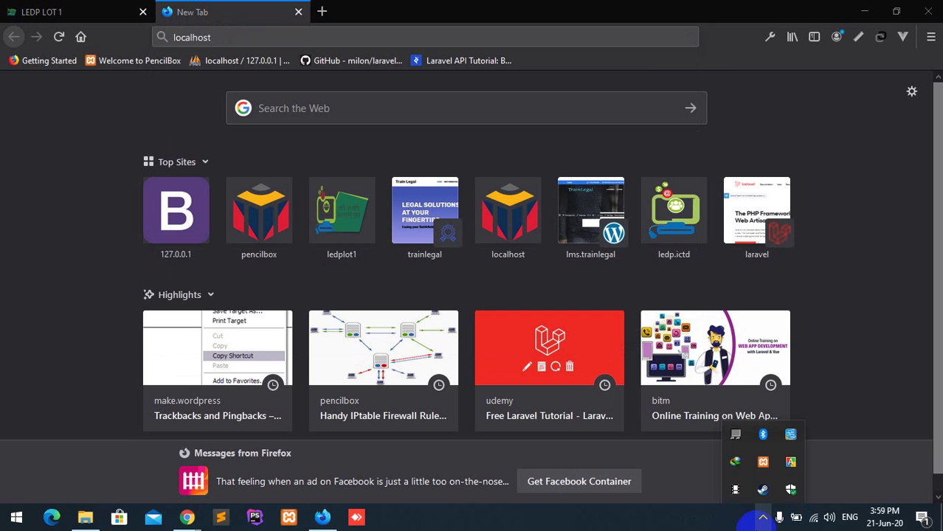
click(760, 520)
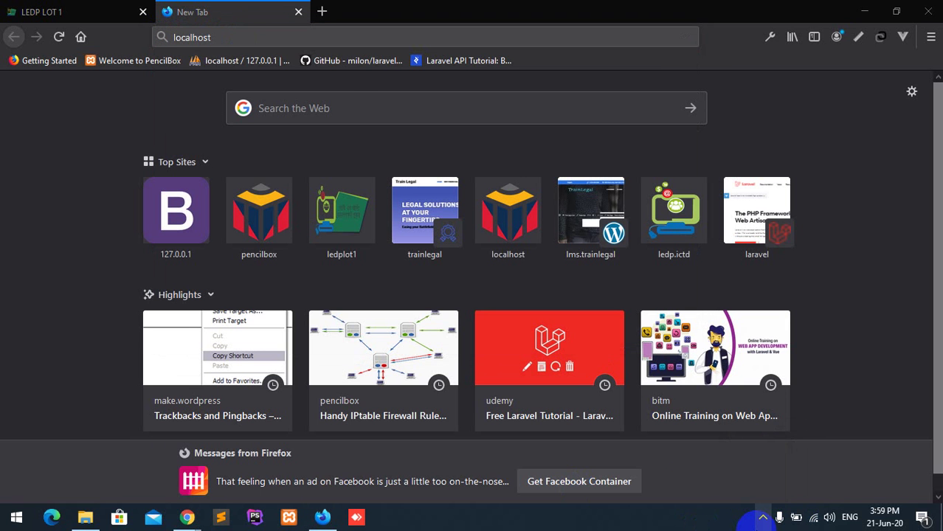
click(234, 33)
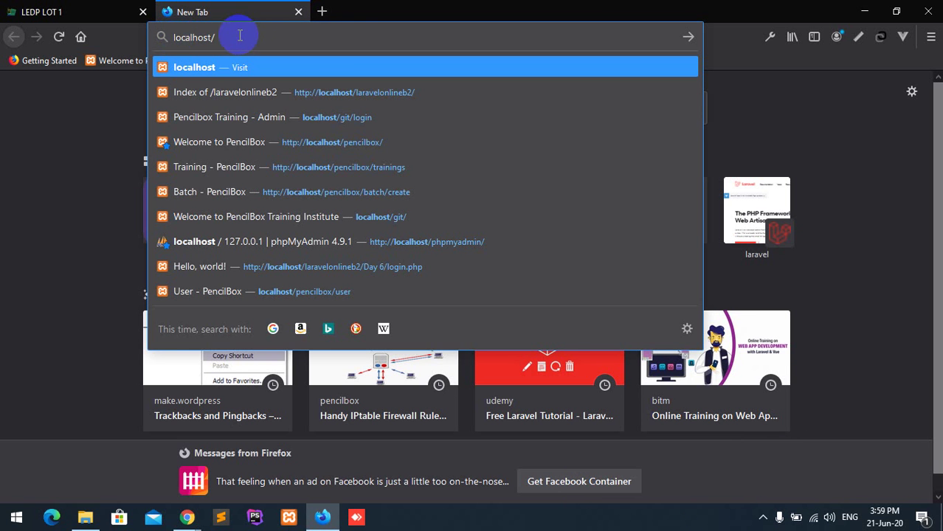
text(dashboard/)
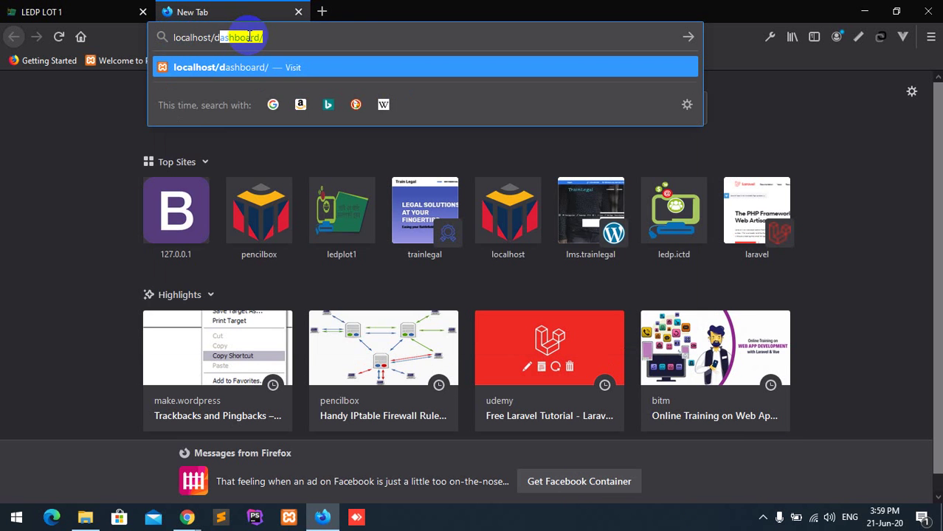
key(Return)
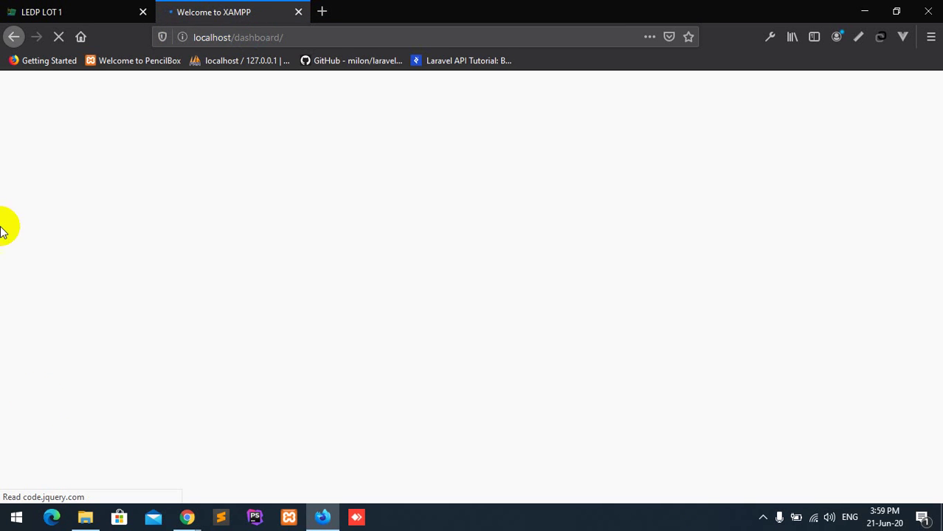
scroll(136, 290, down, 5)
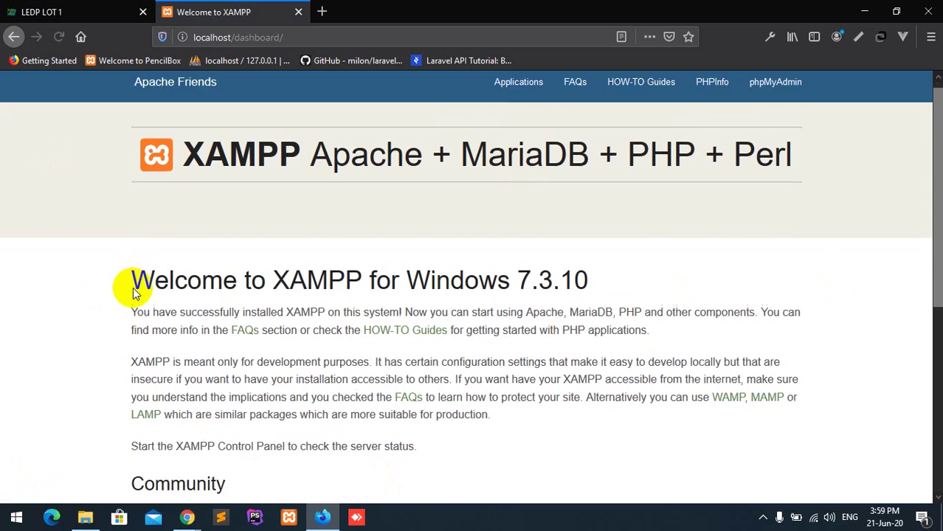
scroll(135, 289, up, 5)
scroll(133, 288, down, 5)
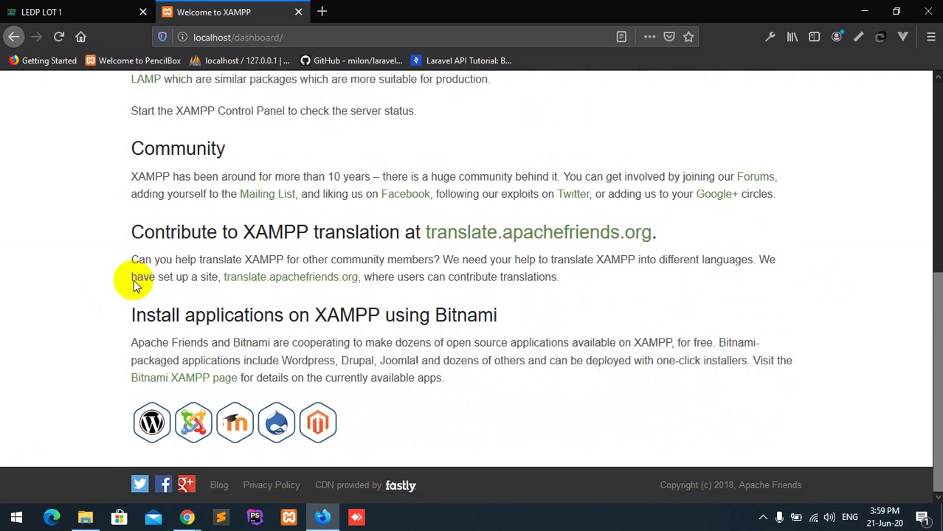
scroll(133, 287, up, 5)
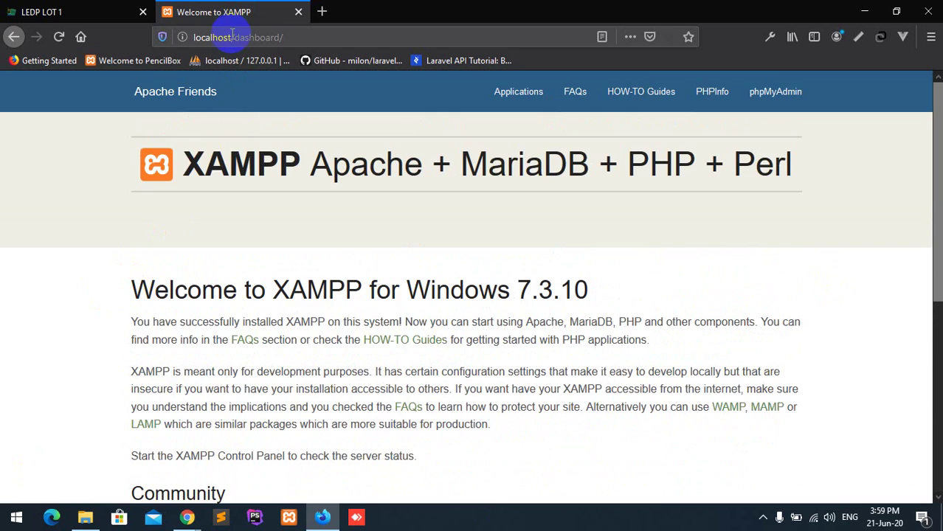
scroll(67, 207, down, 5)
scroll(68, 217, up, 5)
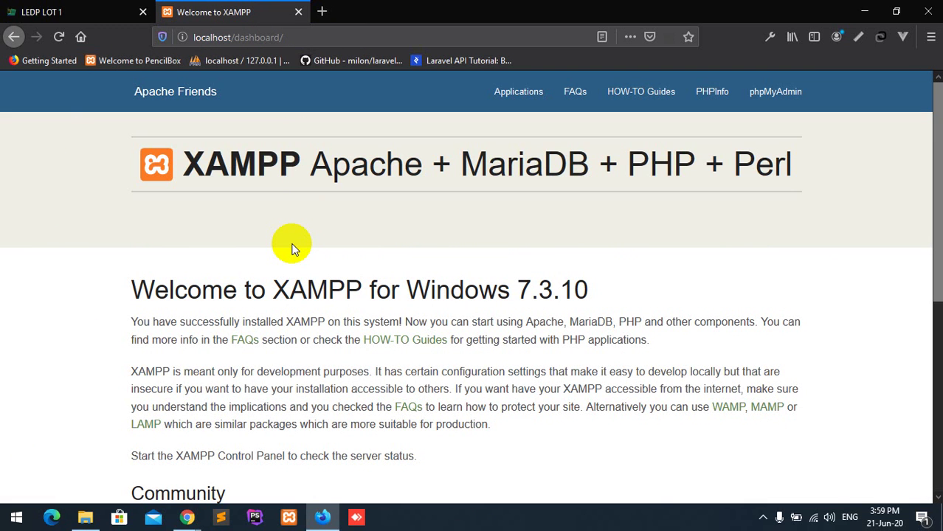
click(84, 517)
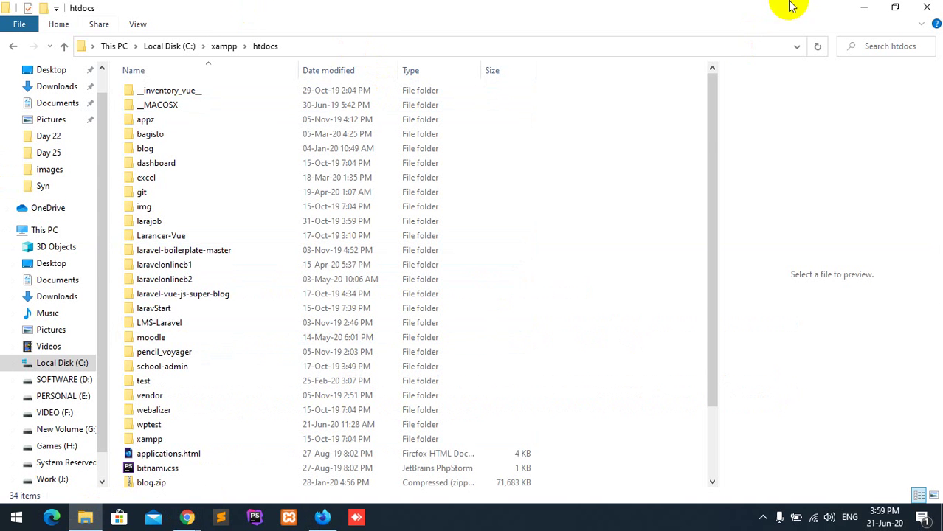
scroll(251, 363, down, 2)
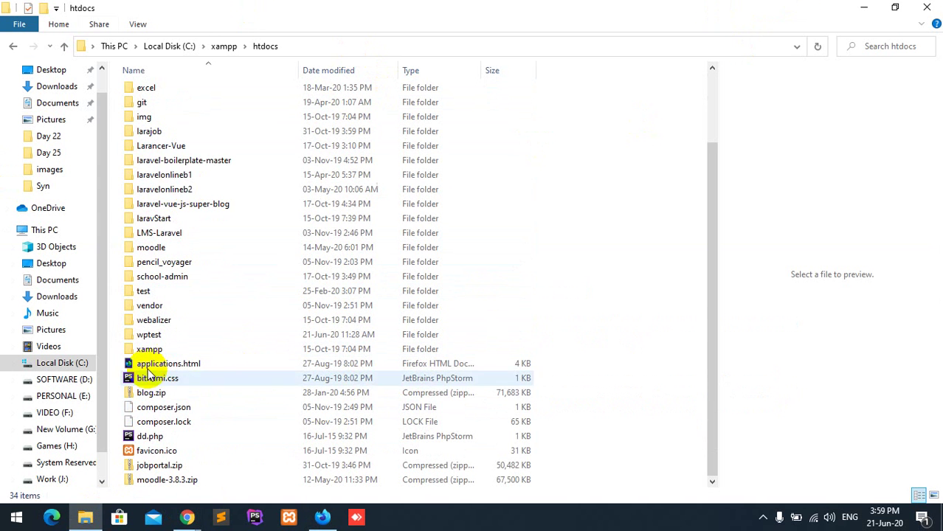
click(866, 7)
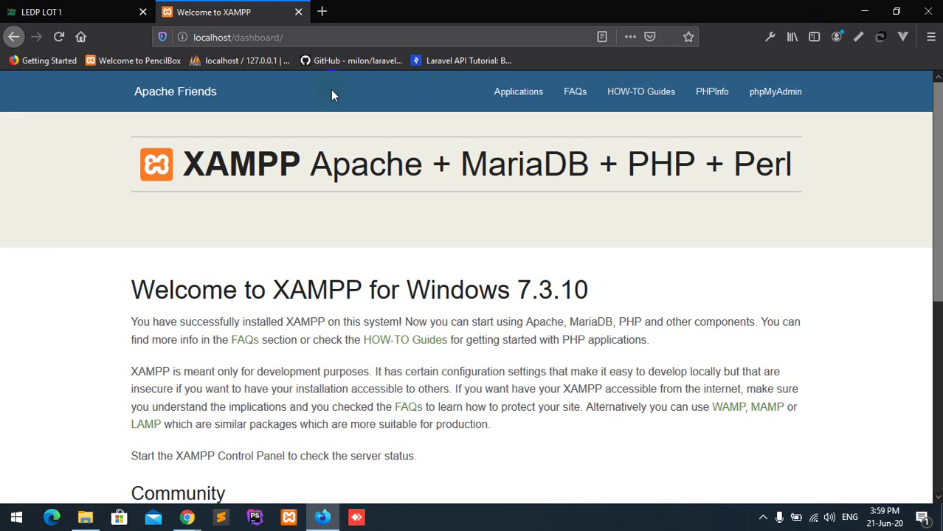
click(245, 35)
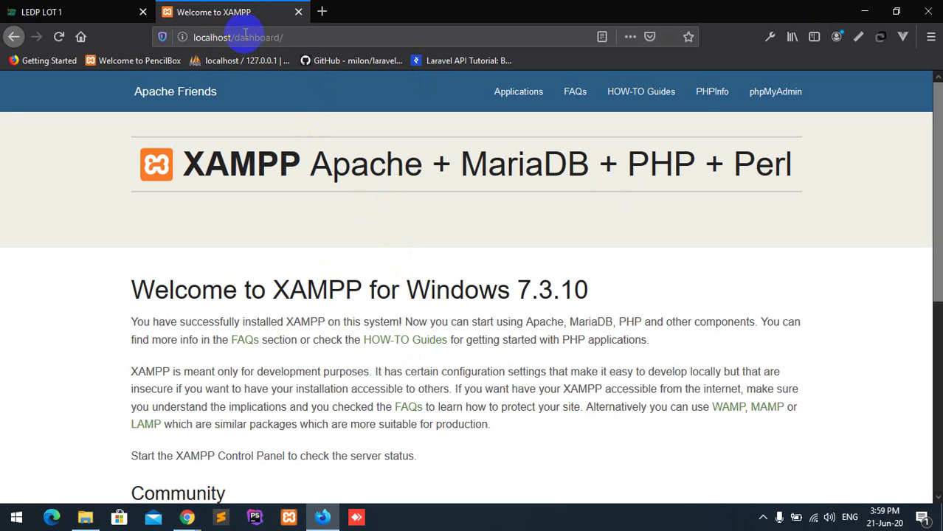
drag(233, 37, 324, 37)
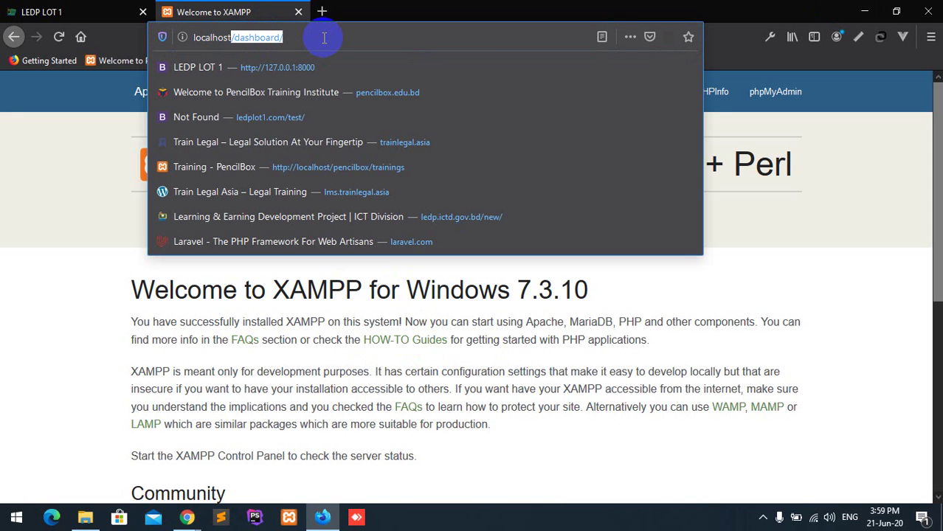
click(310, 40)
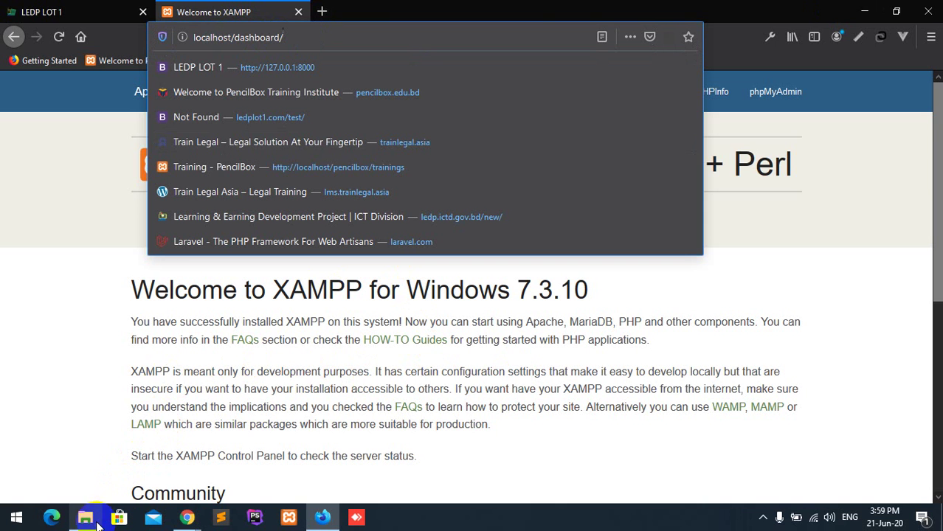
click(85, 514)
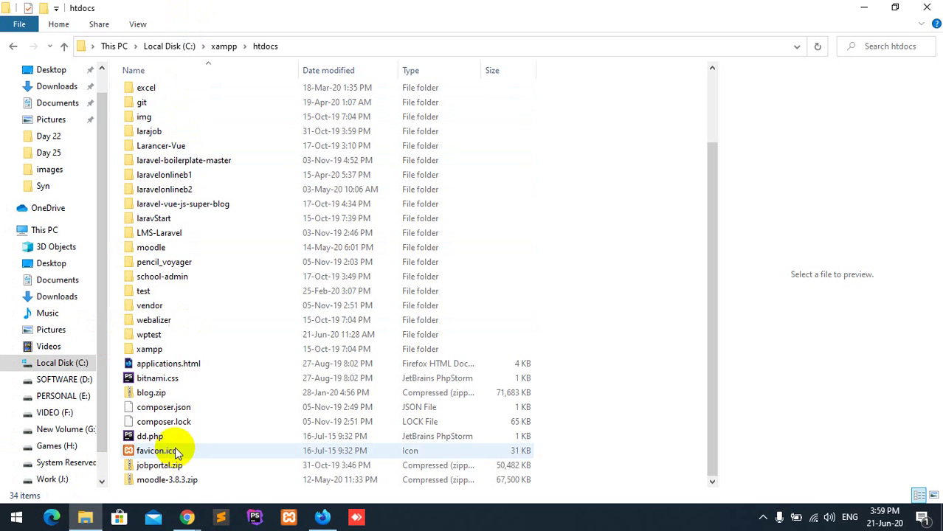
scroll(173, 402, up, 3)
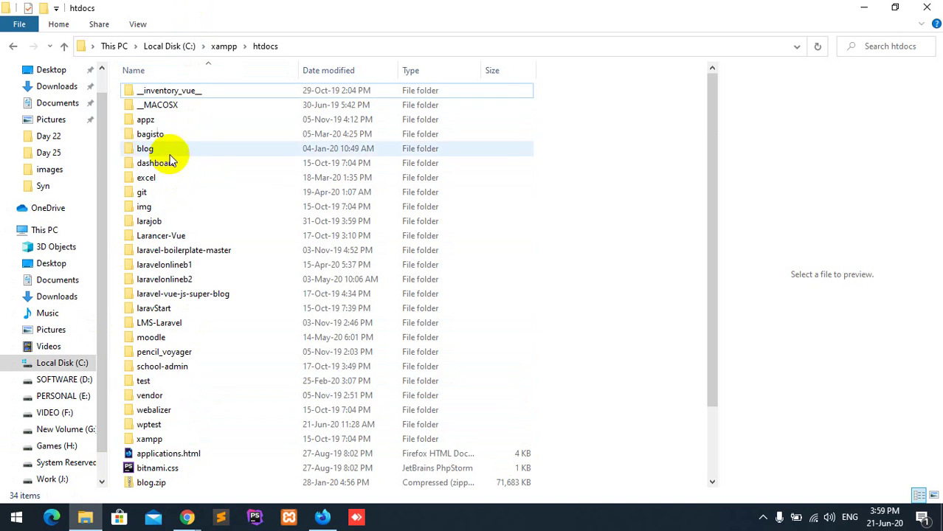
Replace dashboard/ in the address with blog/ and load localhost/blog/
click(863, 7)
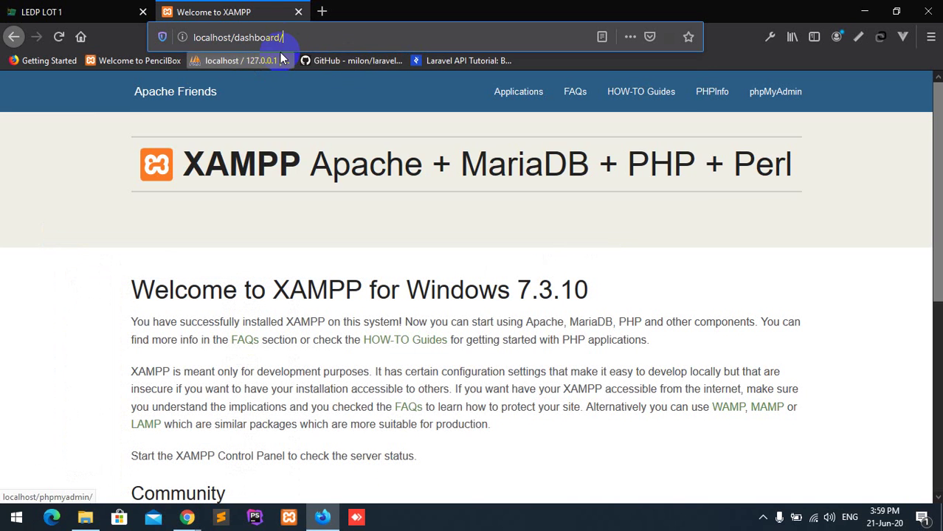
click(244, 38)
drag(235, 36, 295, 22)
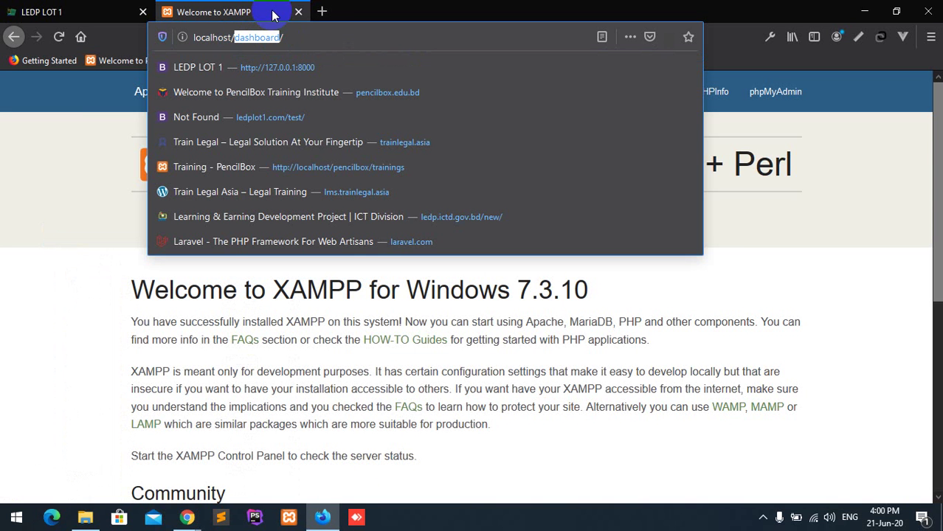
text(b/)
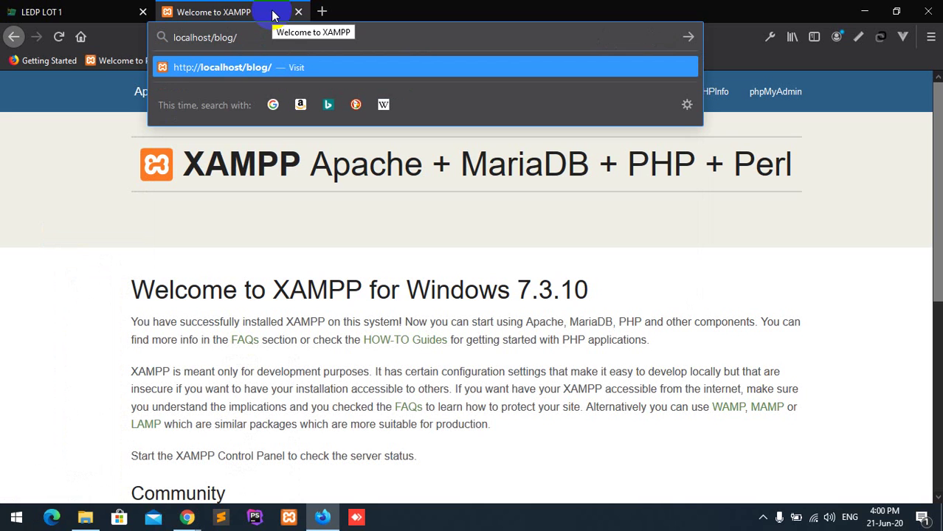
text(log/)
key(Return)
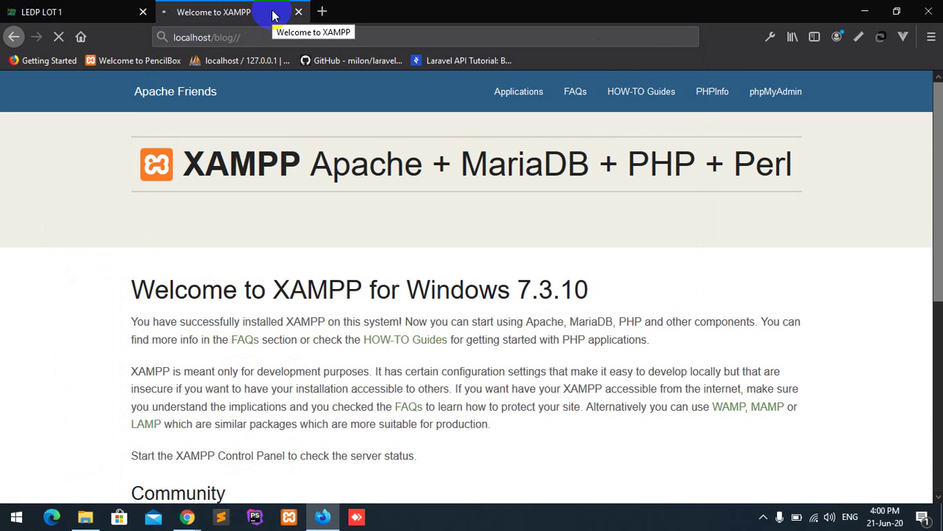
click(238, 38)
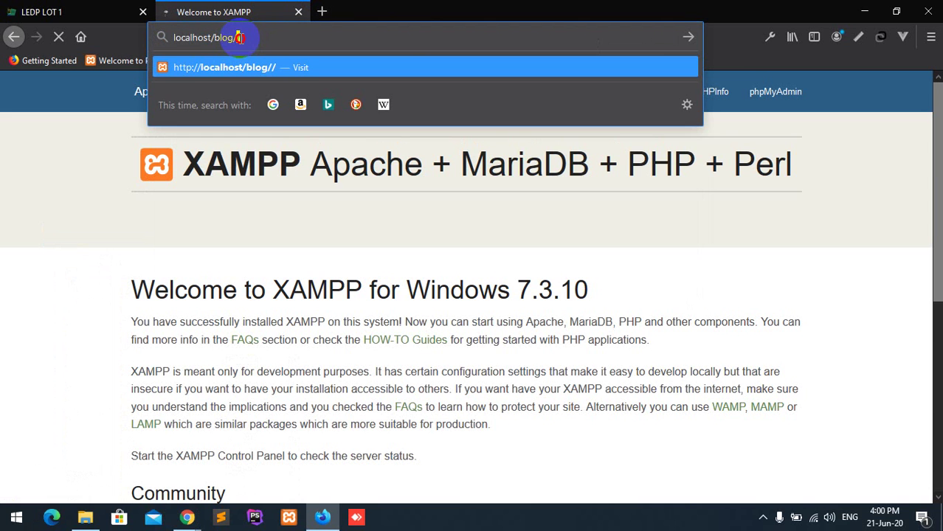
key(Return)
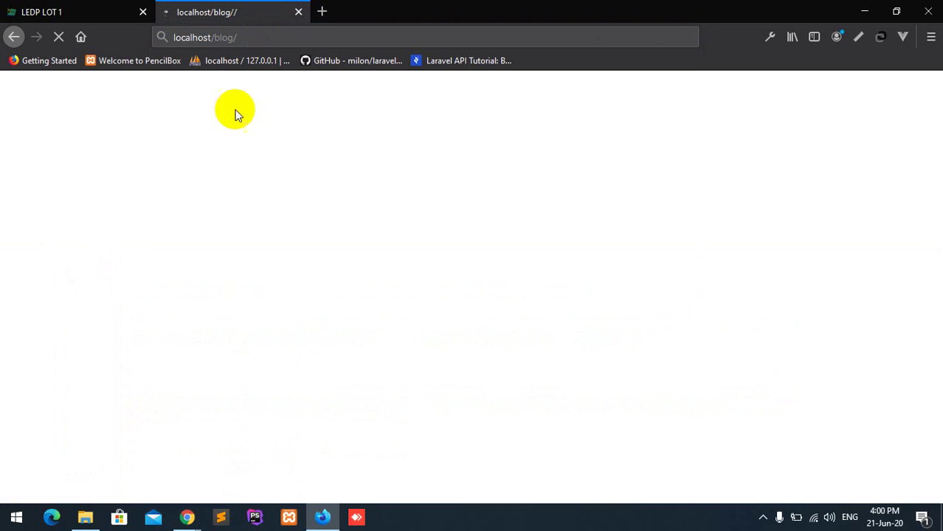
Delete blog/ from the address to load the localhost Index of / listing
click(92, 515)
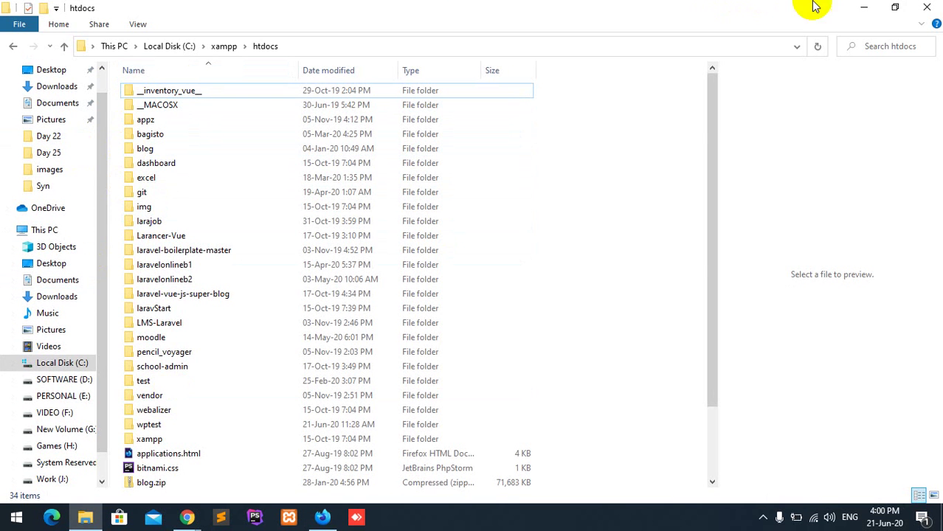
click(862, 8)
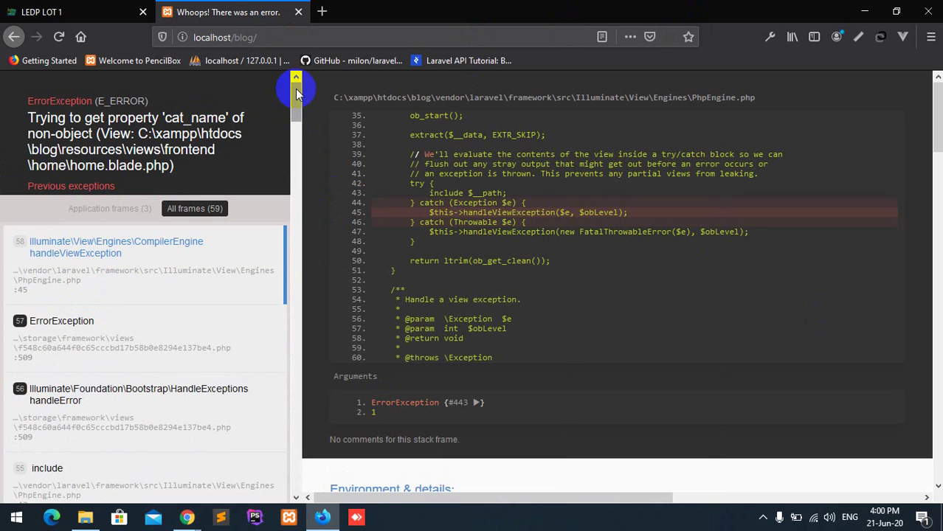
click(85, 517)
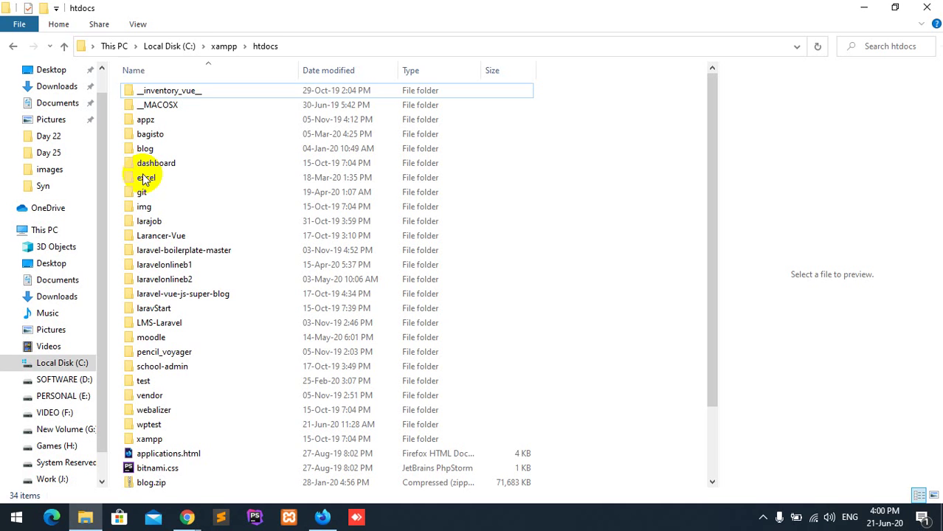
click(864, 8)
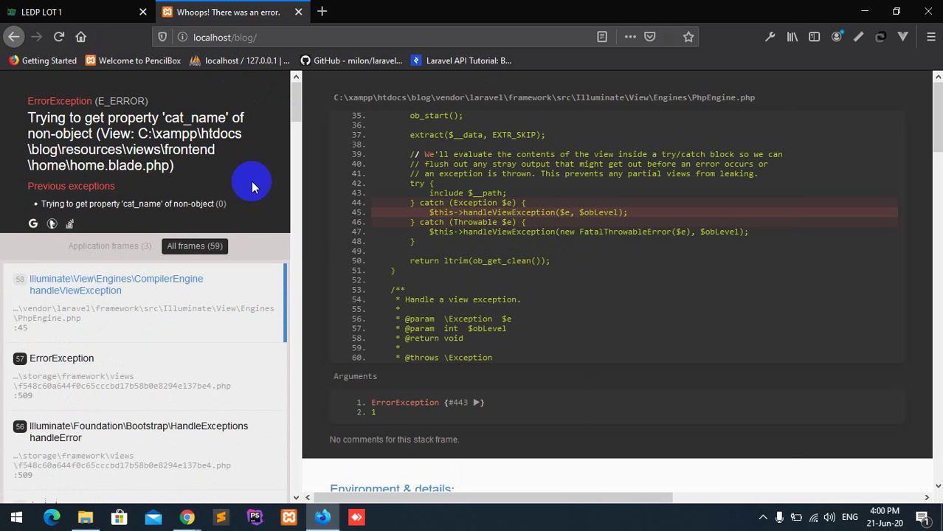
click(233, 37)
drag(234, 37, 297, 39)
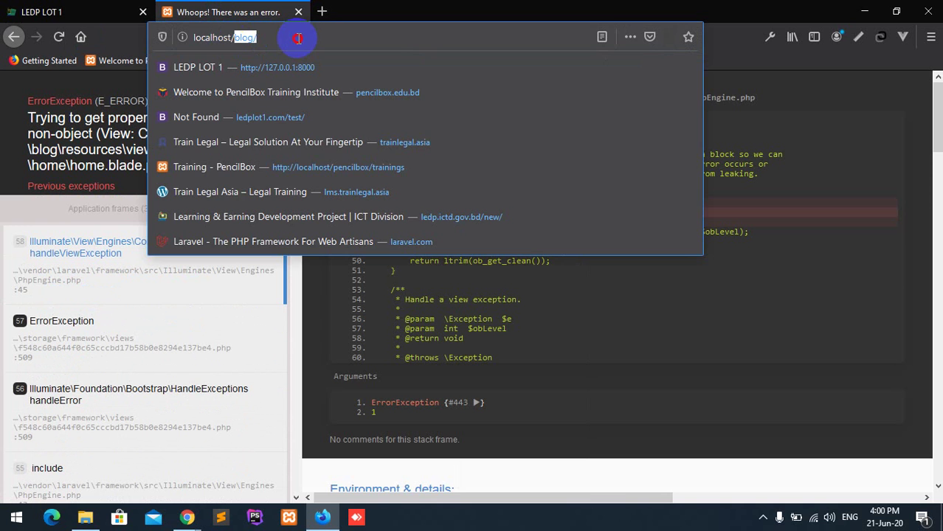
key(BackSpace)
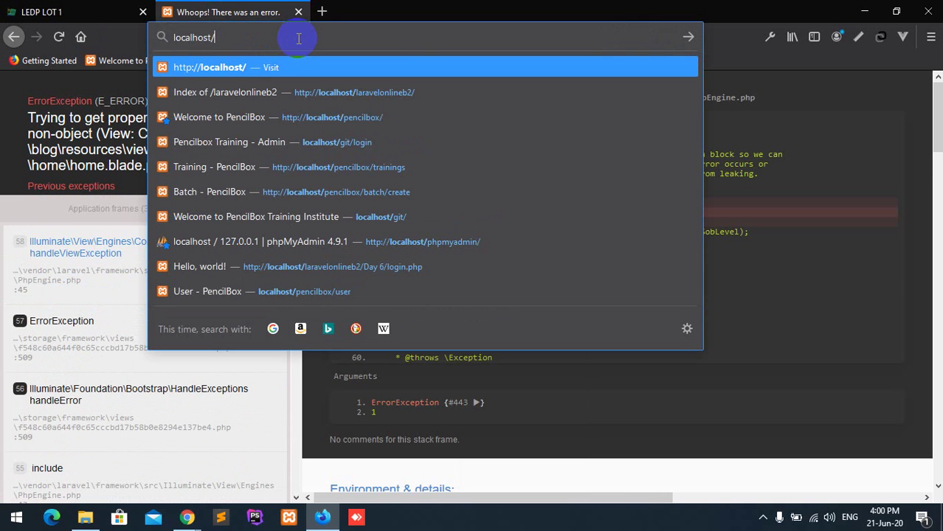
key(Return)
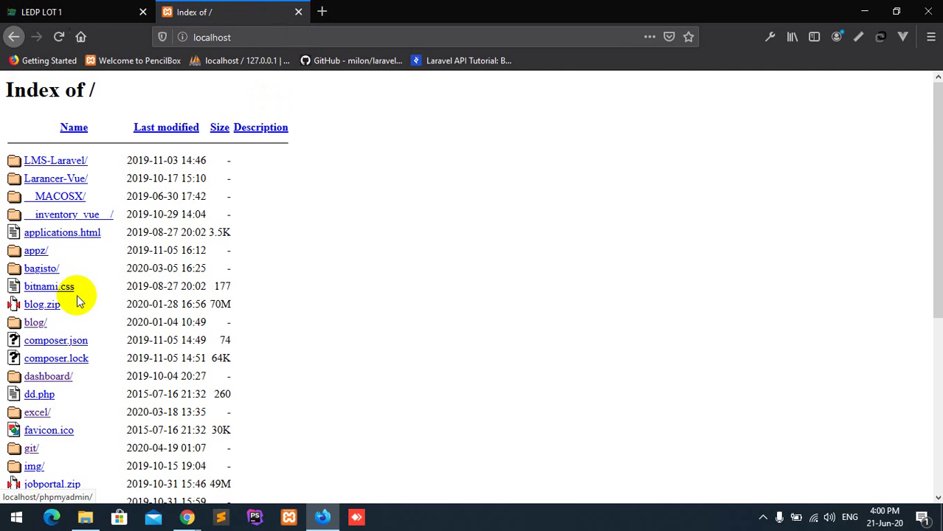
click(302, 43)
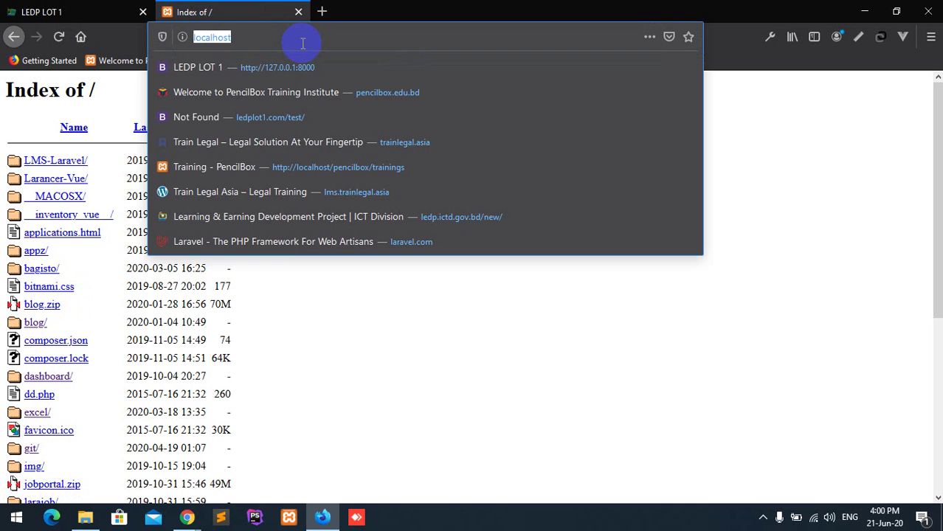
Append /d to localhost so it autocompletes to localhost/dashboard/, showing Welcome to XAMPP 7.3.10
key(End)
text(/d)
key(Return)
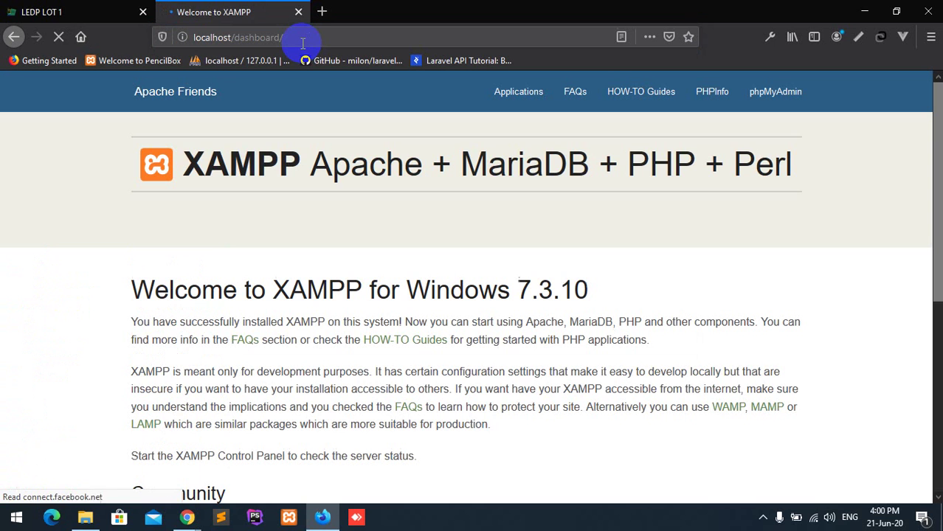
scroll(324, 369, down, 2)
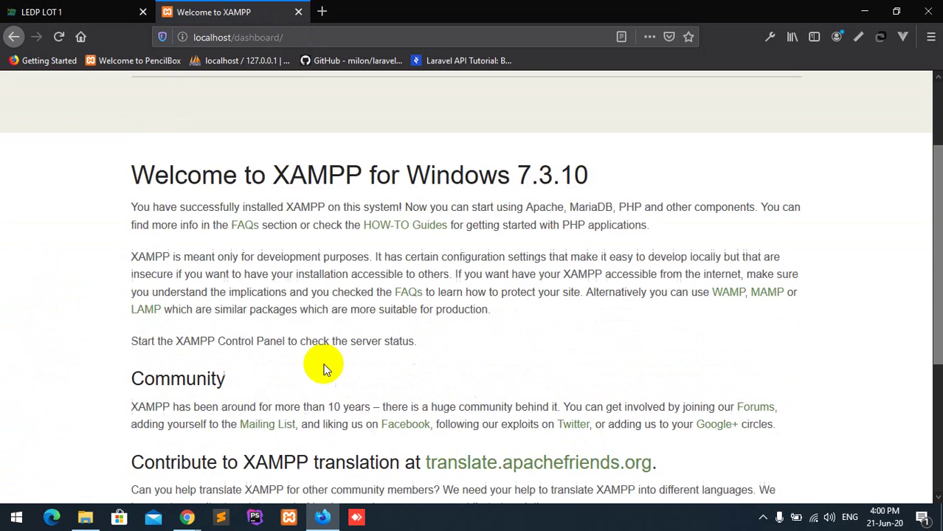
scroll(324, 366, down, 4)
scroll(328, 361, up, 6)
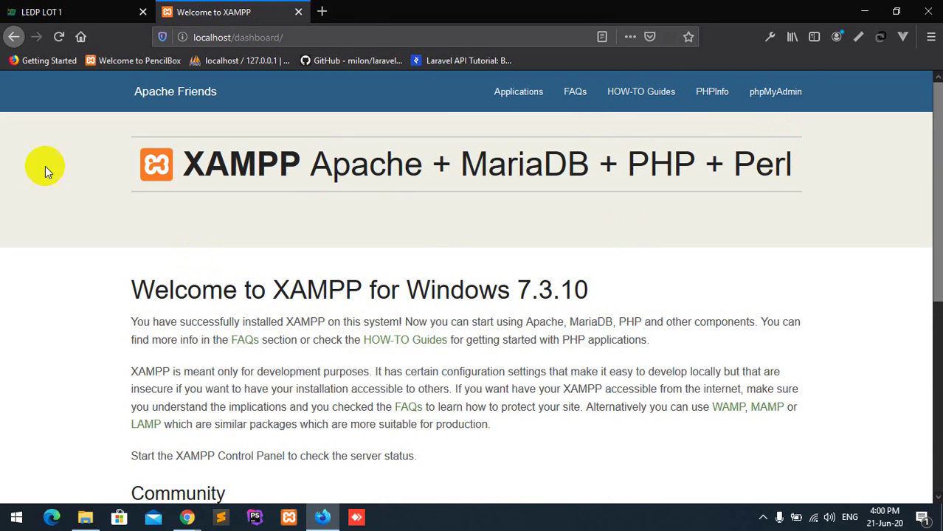
Open phpMyAdmin from the XAMPP dashboard navigation bar and look over its home page
click(752, 109)
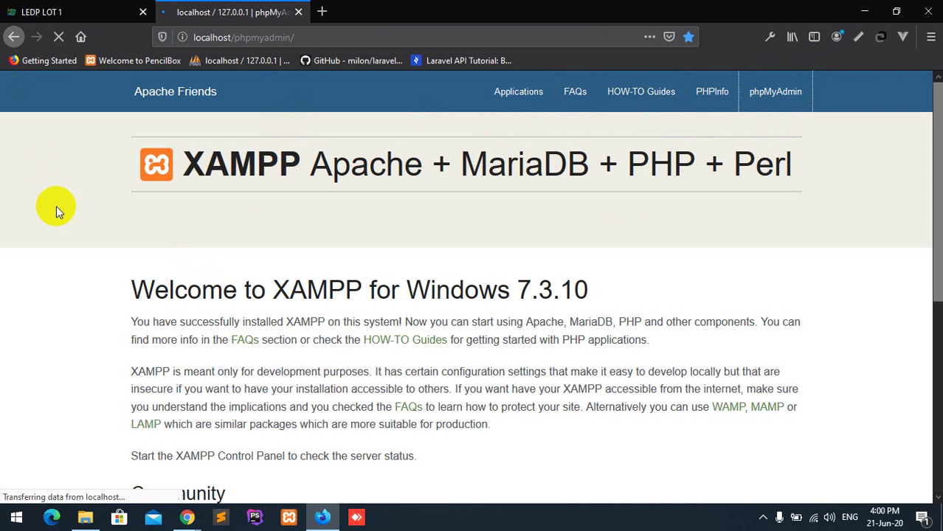
scroll(234, 283, down, 3)
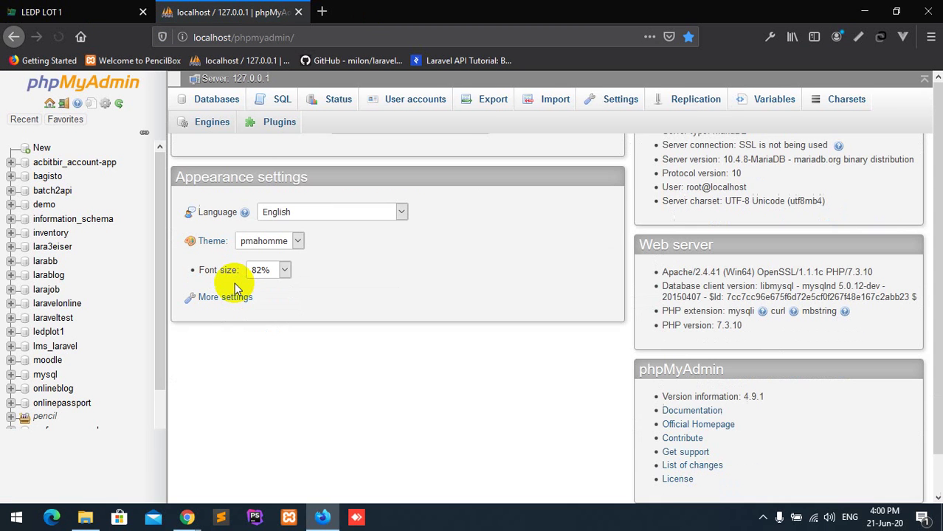
scroll(242, 90, up, 1)
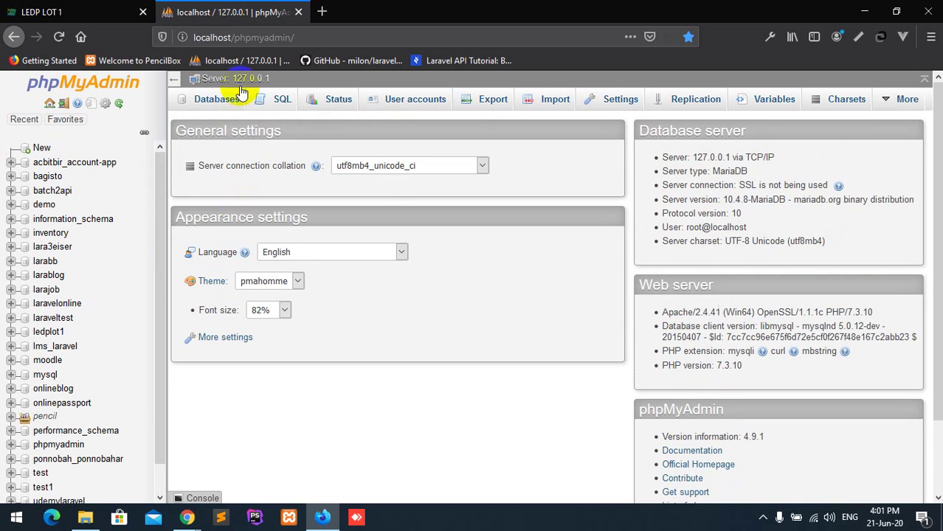
scroll(244, 336, down, 2)
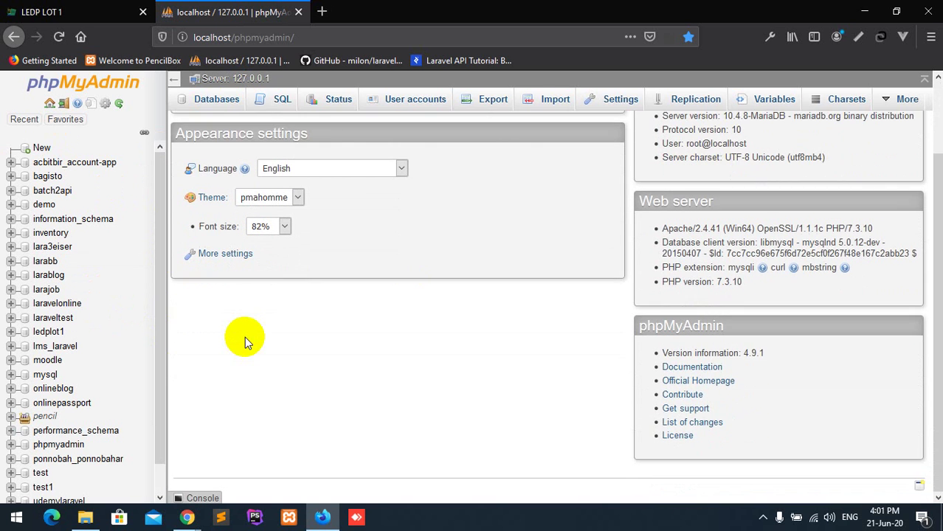
scroll(244, 336, up, 2)
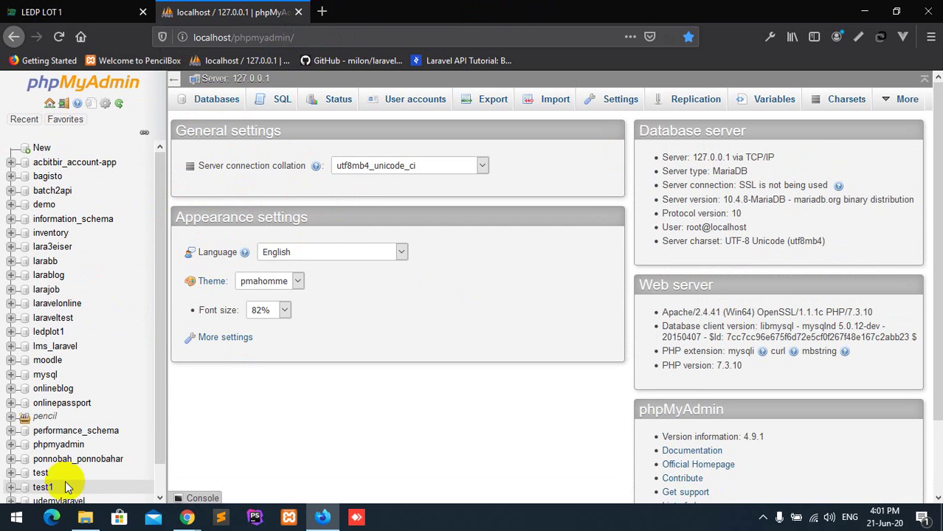
Minimize the htdocs folder, Firefox and the Google Meet window to reveal the desktop
click(85, 518)
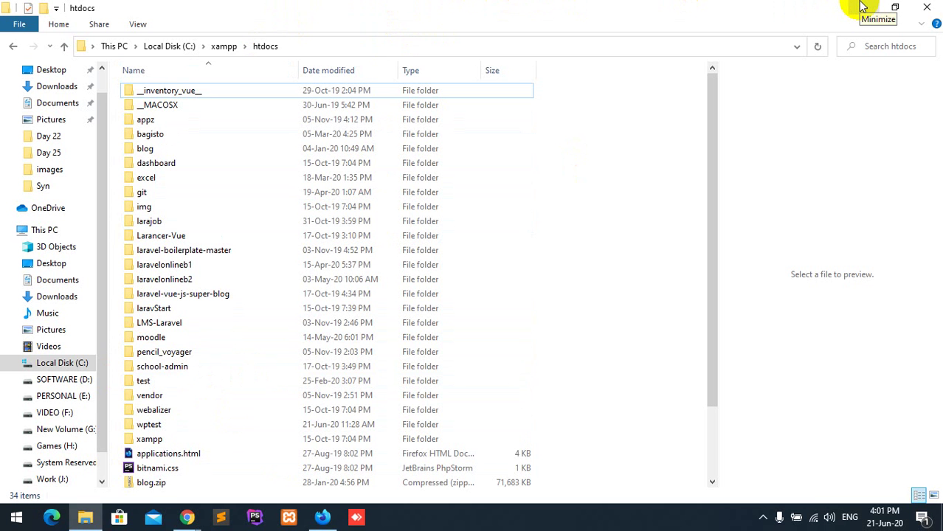
click(864, 7)
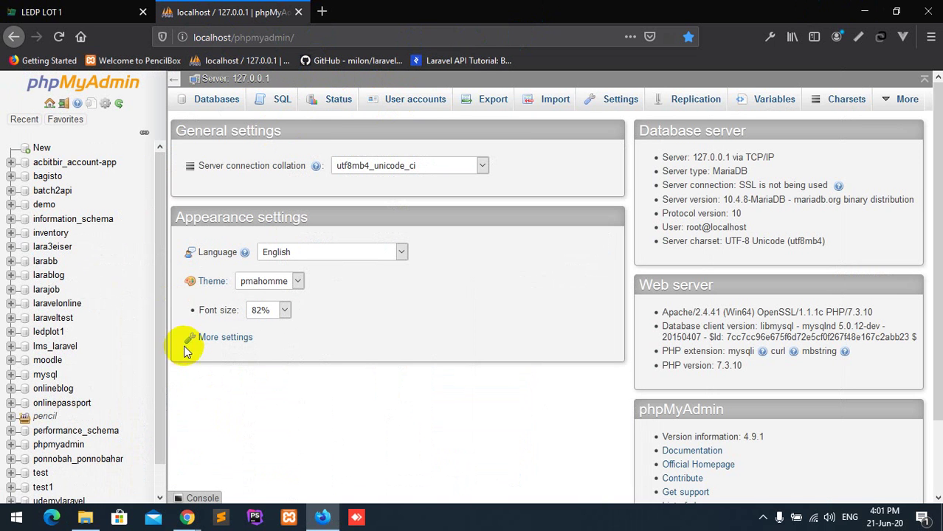
click(85, 515)
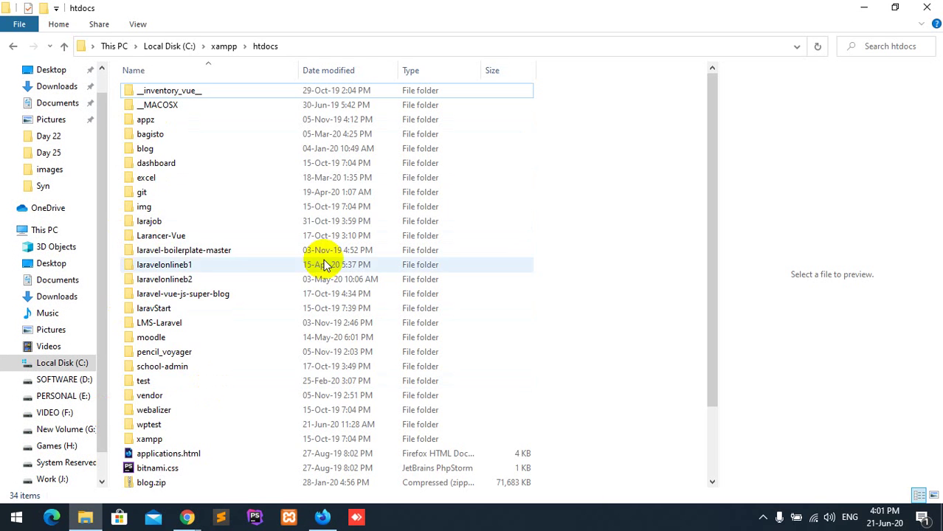
click(873, 6)
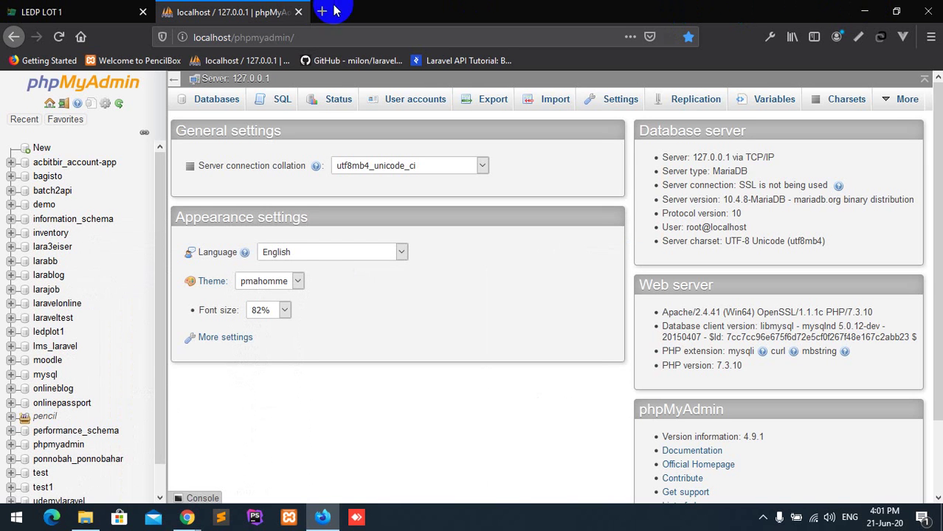
click(860, 7)
click(854, 6)
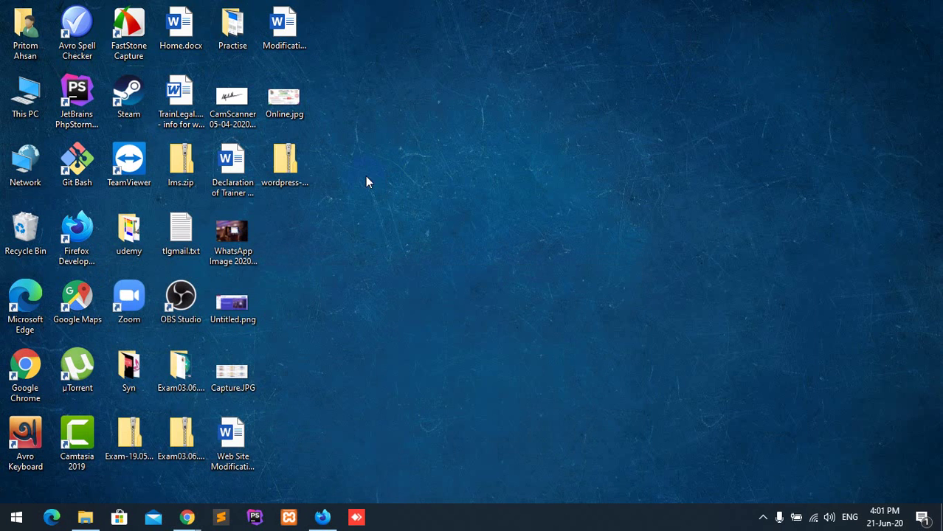
Move wordpress-5.4.2.zip from the desktop into J:\LEDP\WD Batch 2\others
right_click(278, 169)
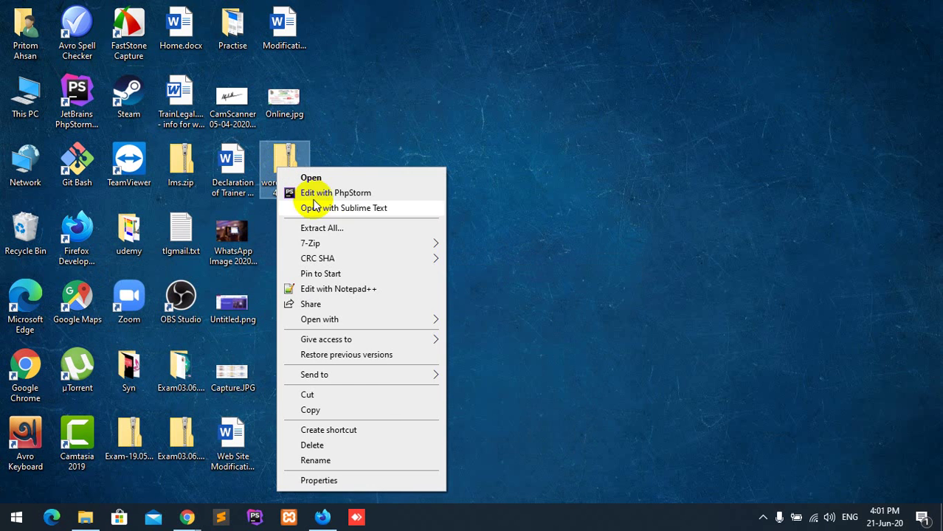
click(380, 398)
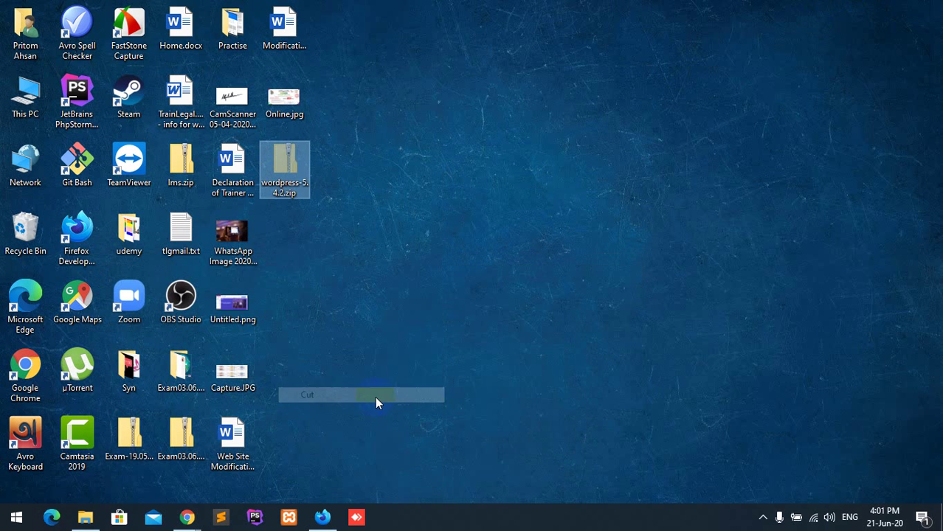
key(super+e)
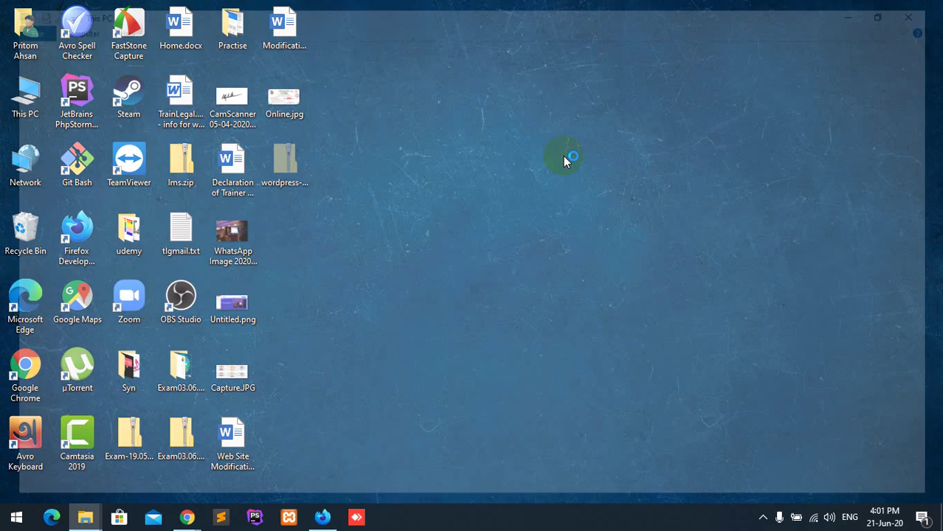
click(435, 306)
double_click(435, 306)
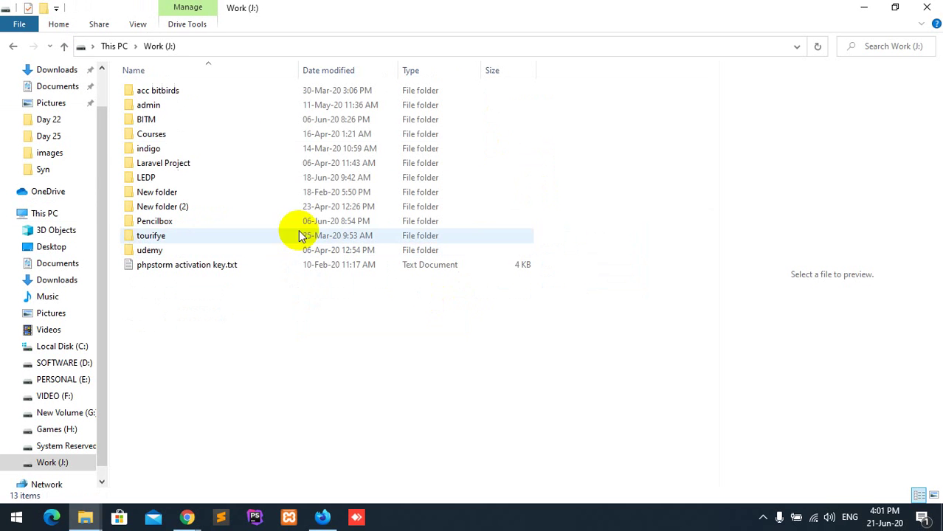
double_click(245, 184)
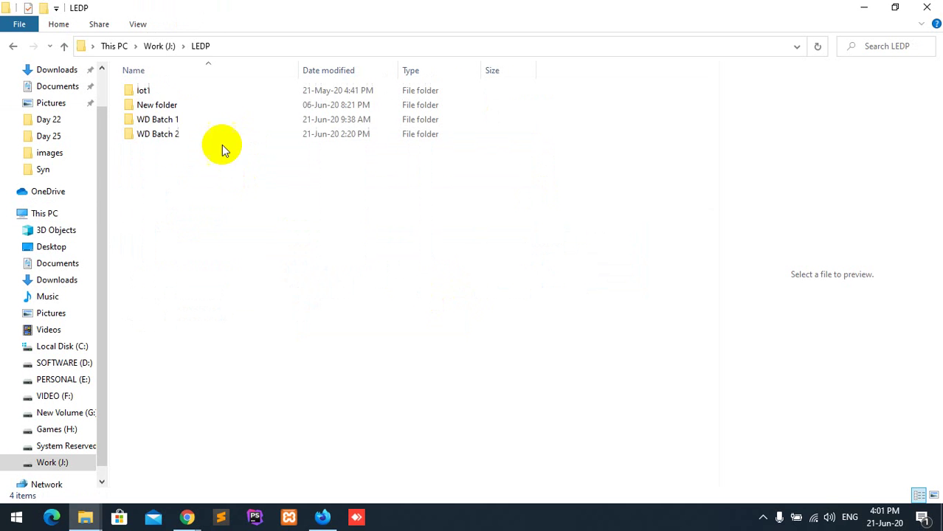
click(222, 136)
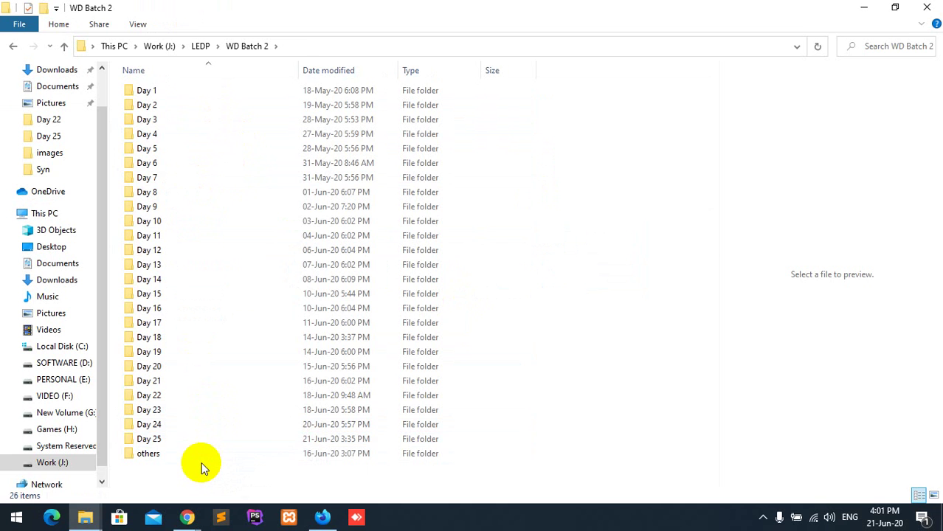
double_click(206, 455)
right_click(204, 183)
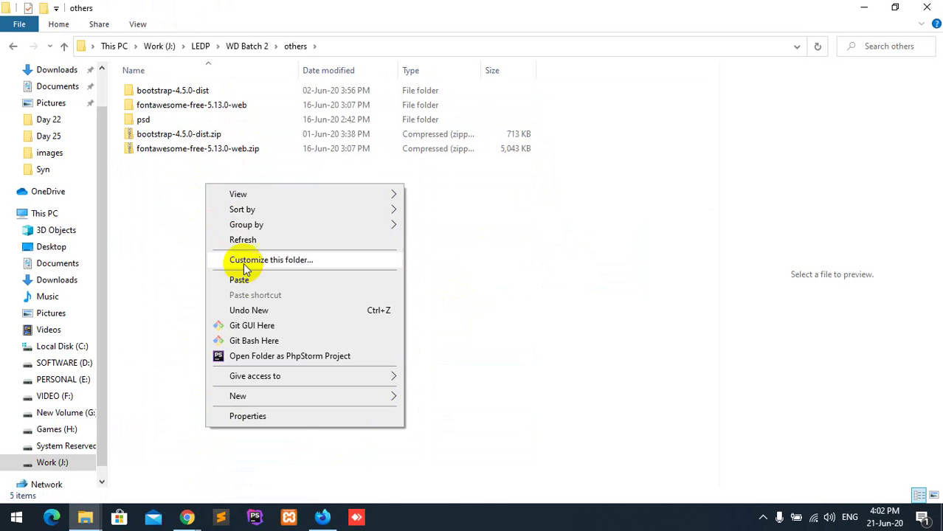
click(243, 279)
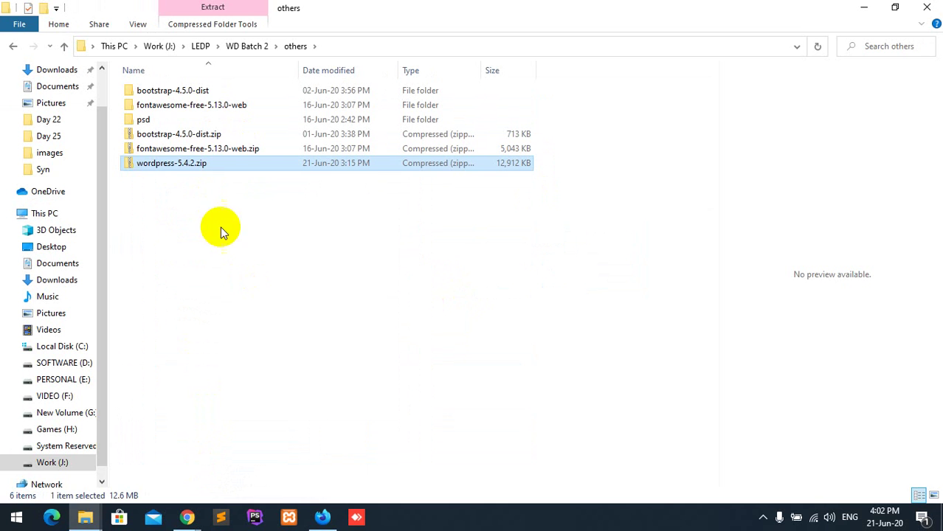
Extract wordpress-5.4.2.zip in place with 7-Zip Extract Here, creating a wordpress folder
right_click(187, 170)
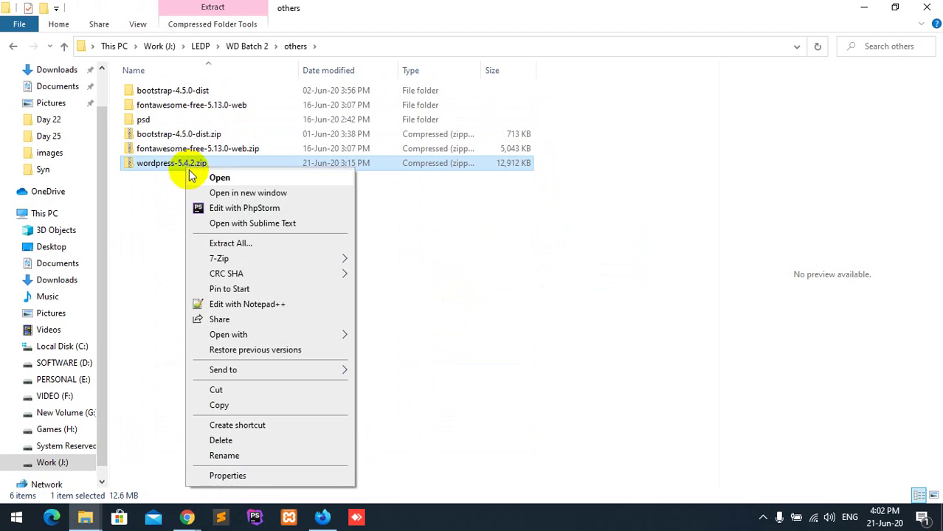
mouse_move(267, 260)
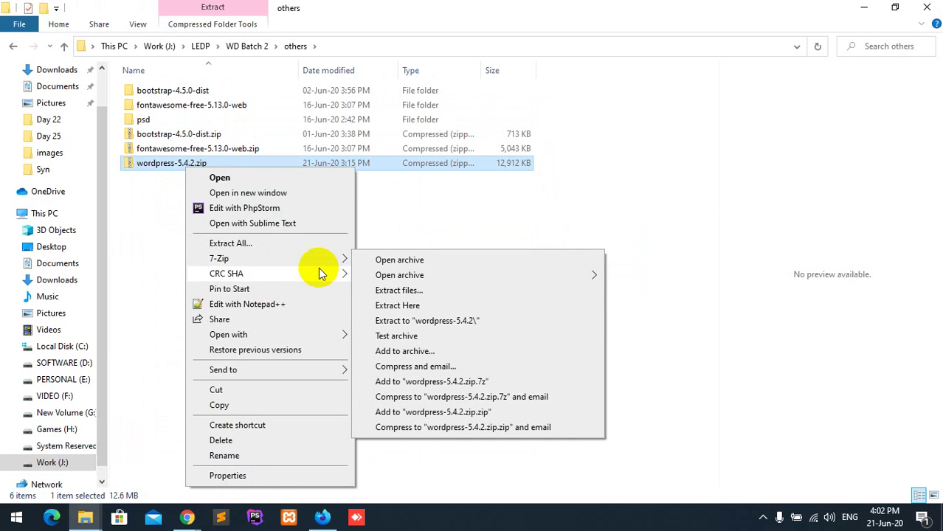
click(430, 305)
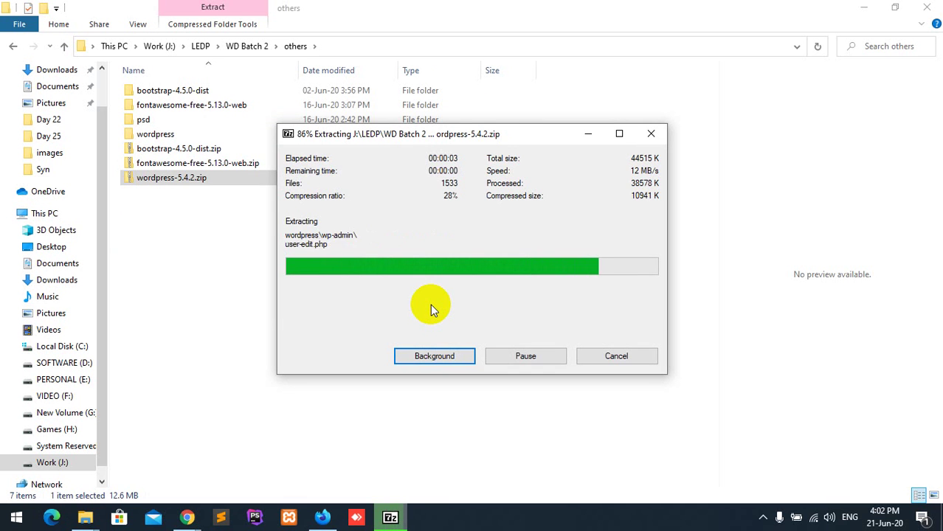
Rename the extracted wordpress folder in others to wpbtwo
double_click(176, 142)
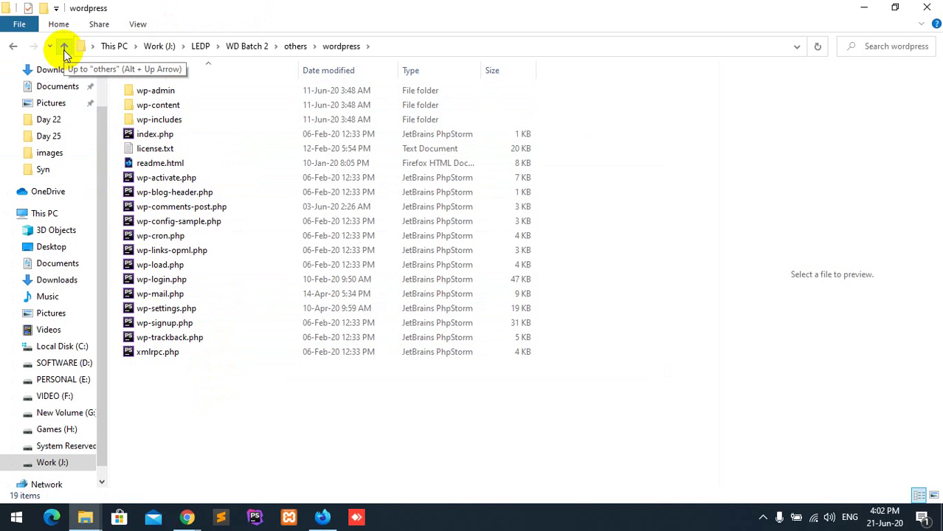
click(64, 50)
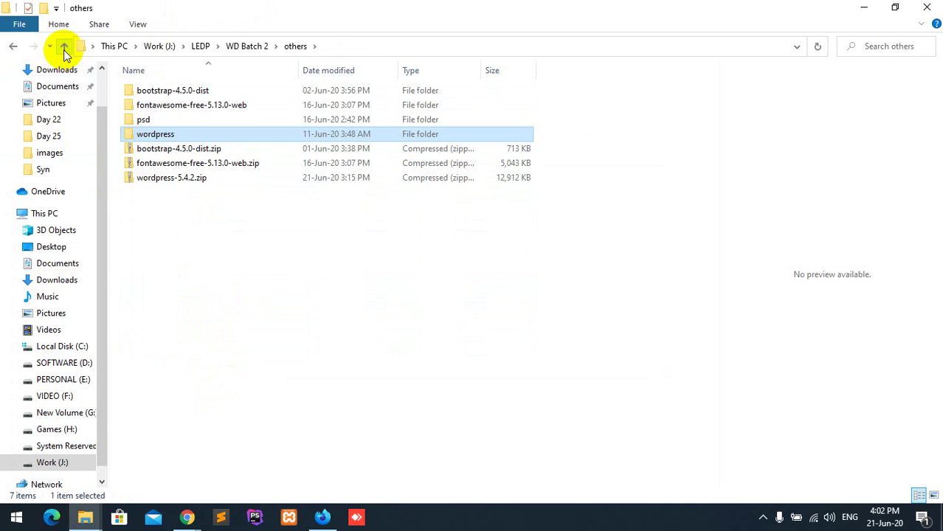
right_click(168, 138)
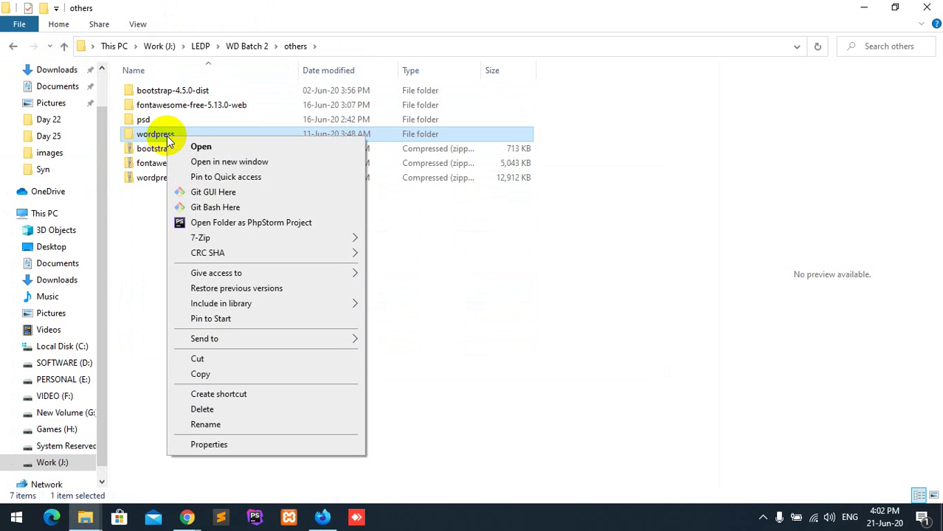
click(223, 425)
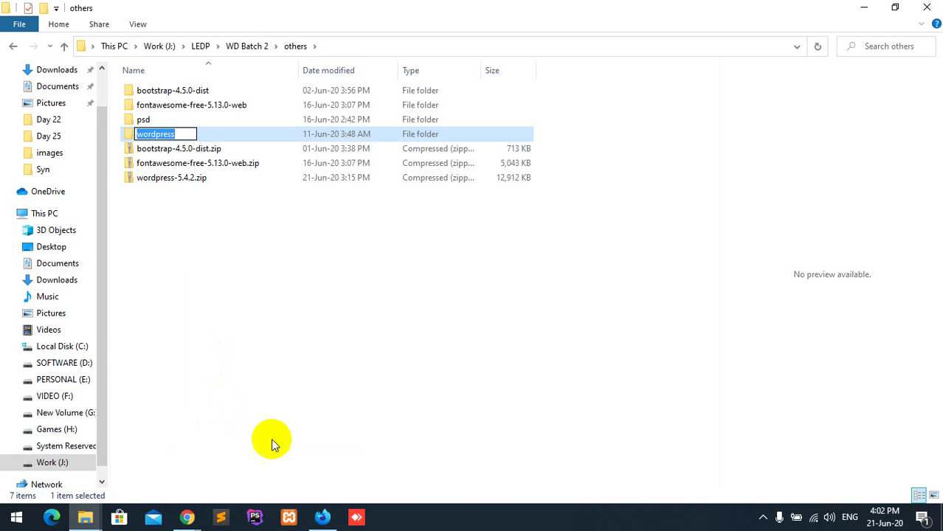
click(323, 517)
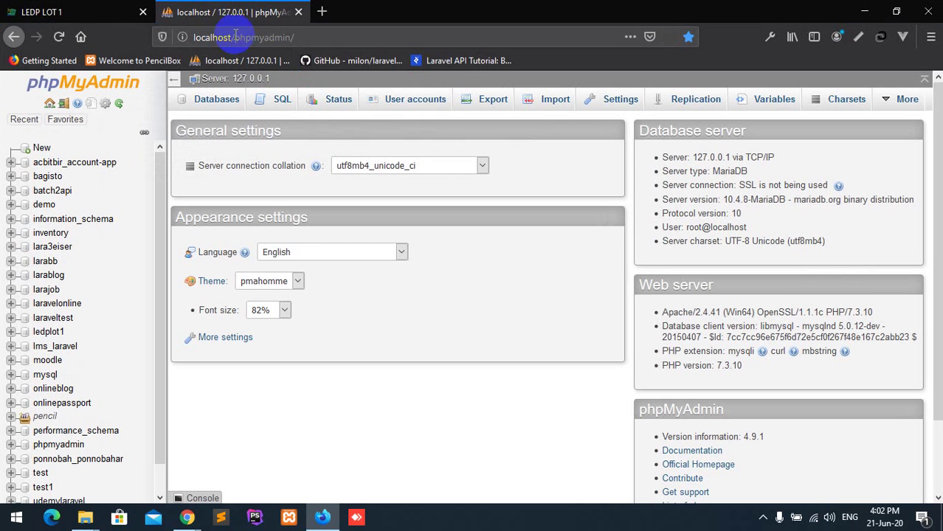
click(863, 9)
right_click(157, 138)
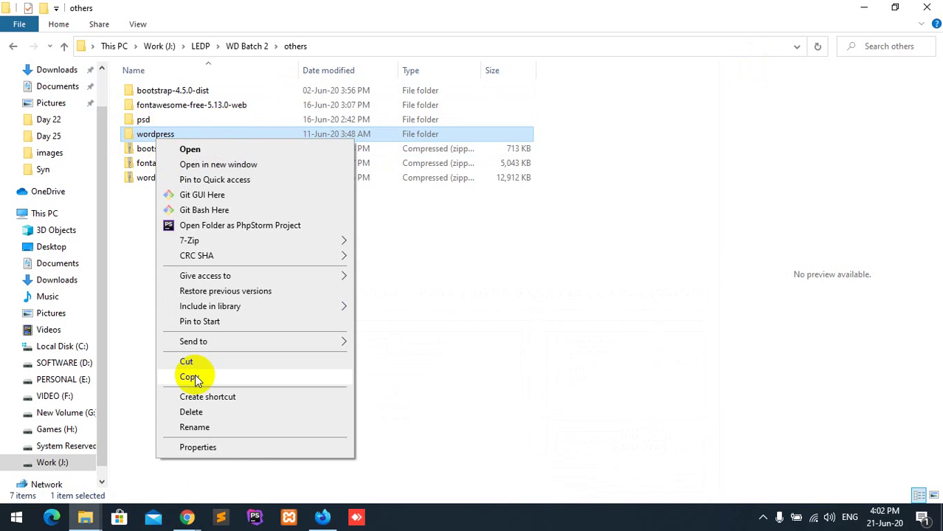
click(199, 428)
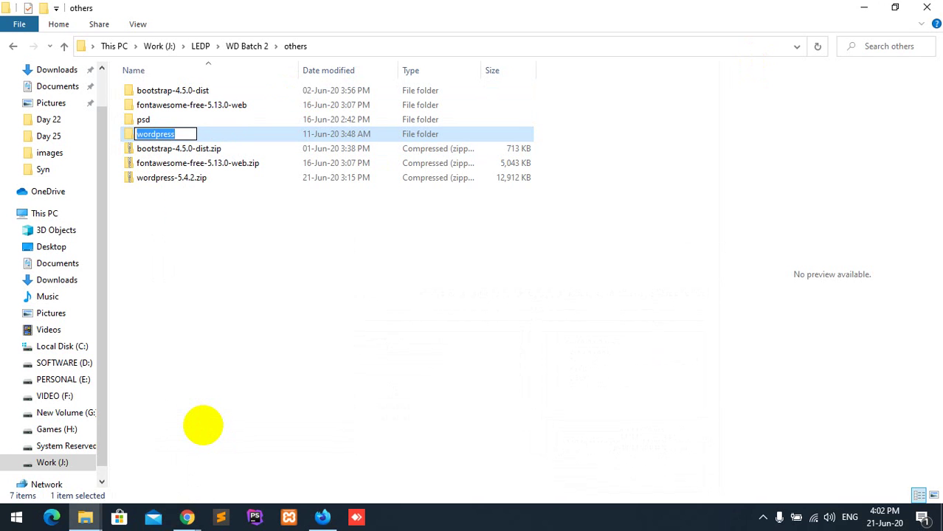
text(wpb)
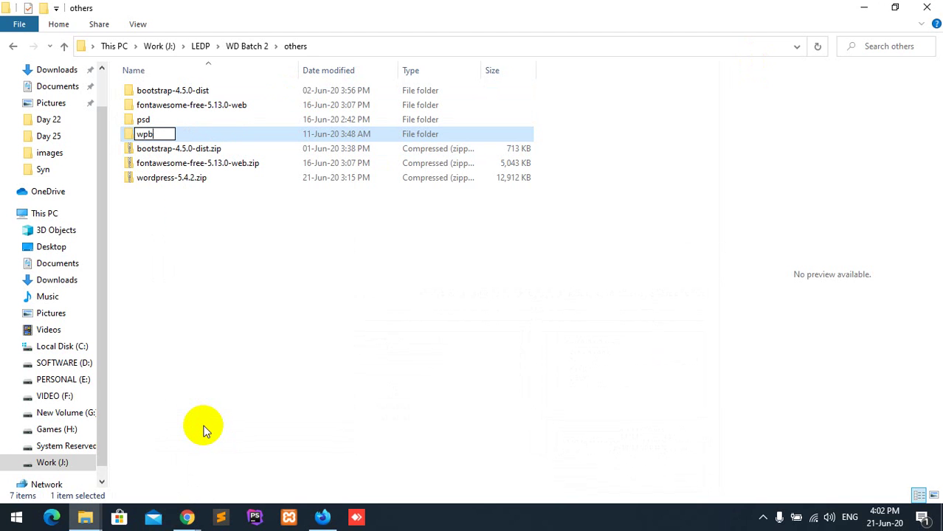
text(two)
key(Return)
Refresh the others folder listing and cut the wpbtwo folder
right_click(215, 312)
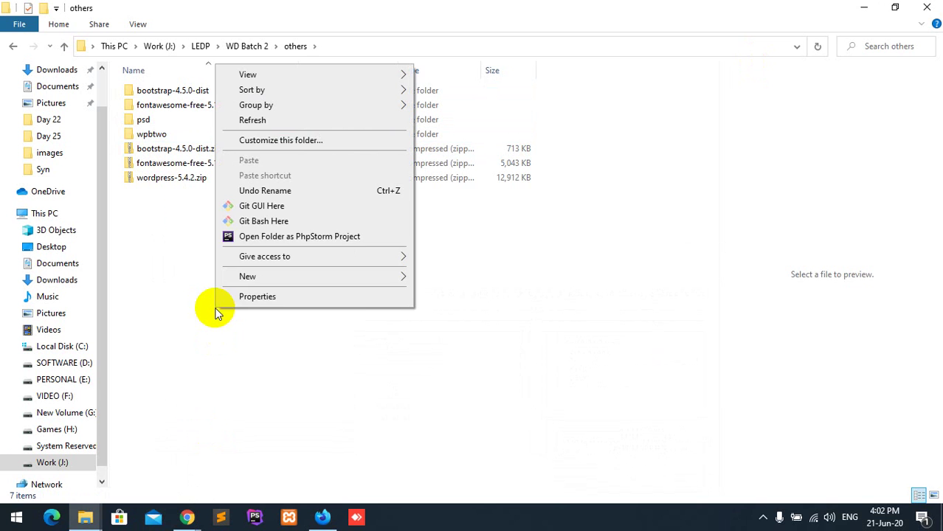
click(255, 127)
right_click(158, 133)
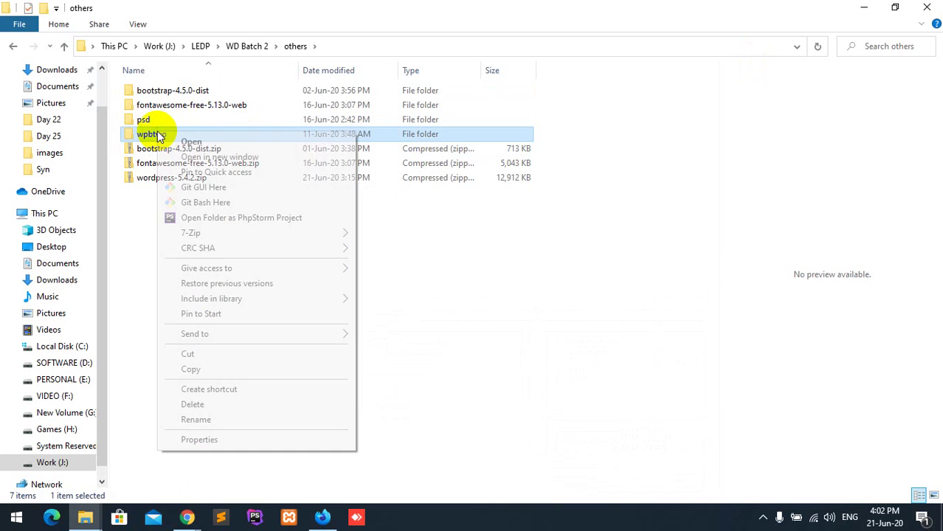
click(192, 353)
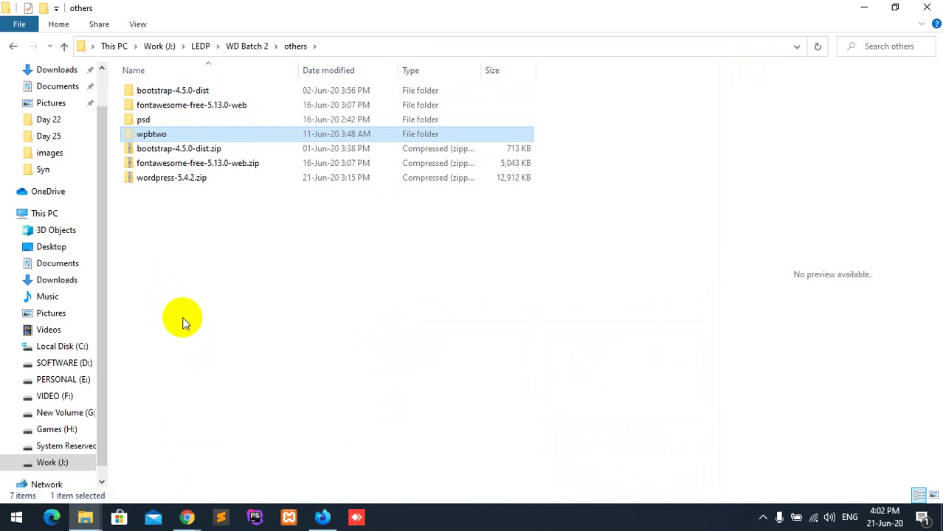
Paste the wpbtwo folder into C:\xampp\htdocs and let the move finish
mouse_move(85, 517)
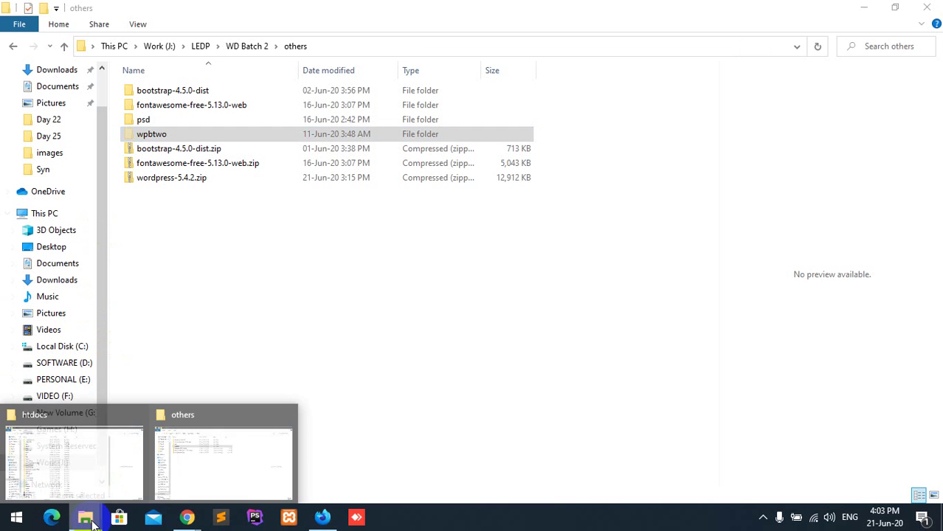
click(94, 465)
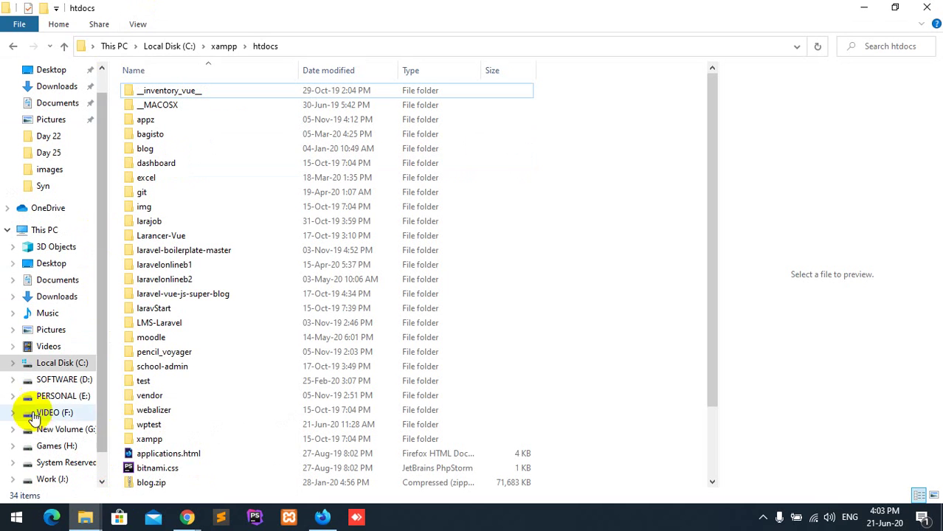
right_click(118, 222)
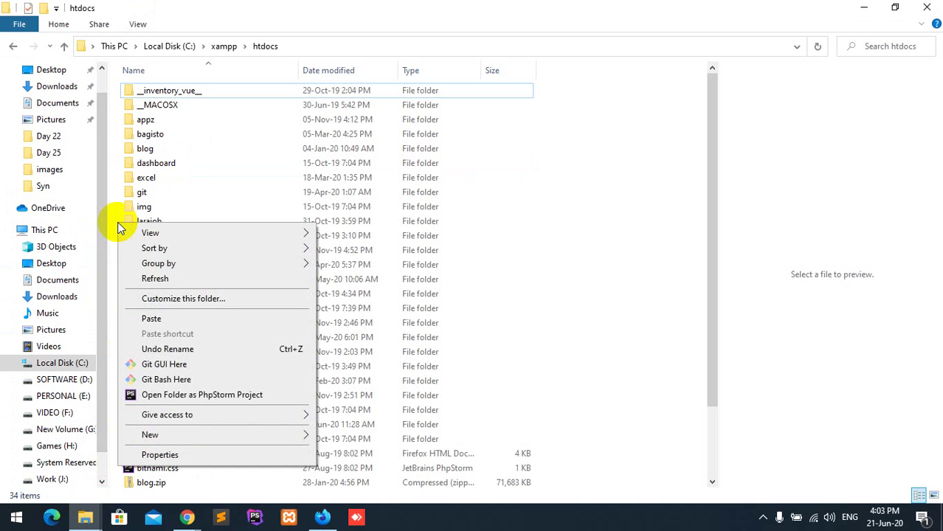
click(139, 316)
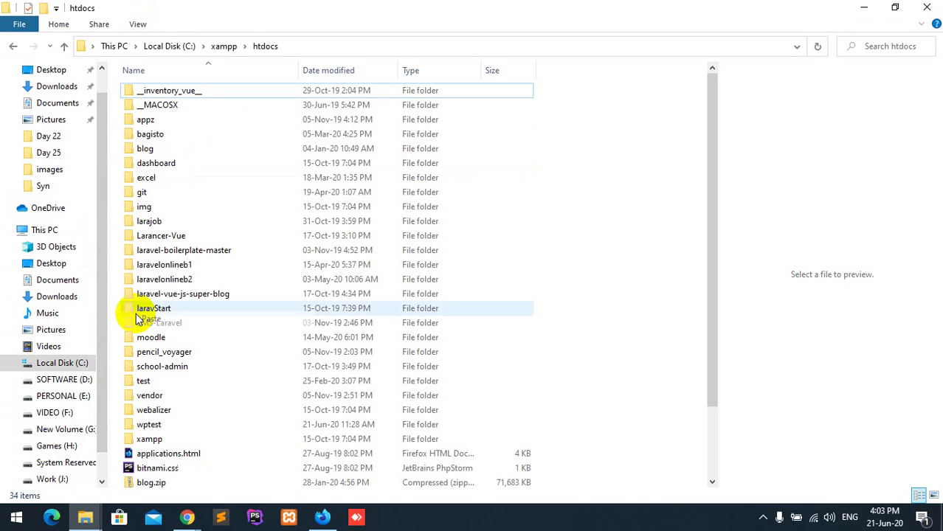
click(361, 272)
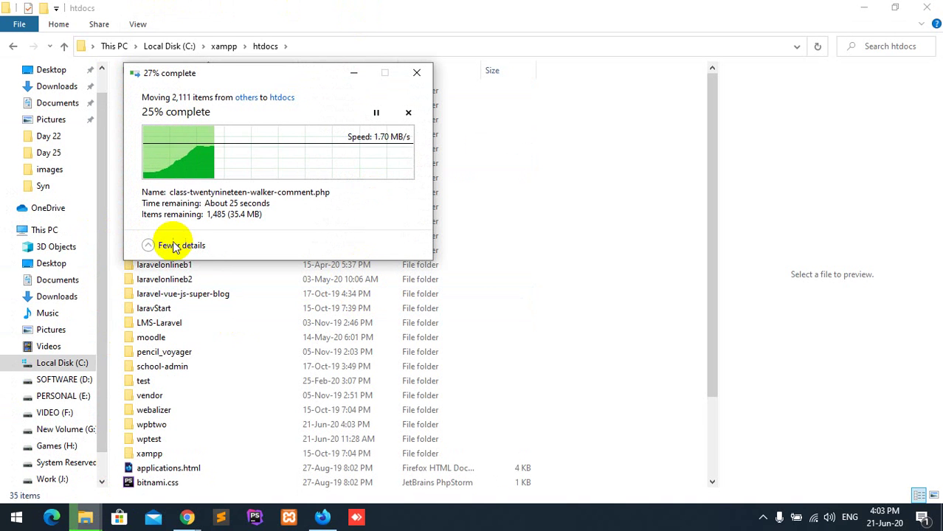
Check the Wi-Fi network list and compare the others and htdocs folder windows
click(812, 521)
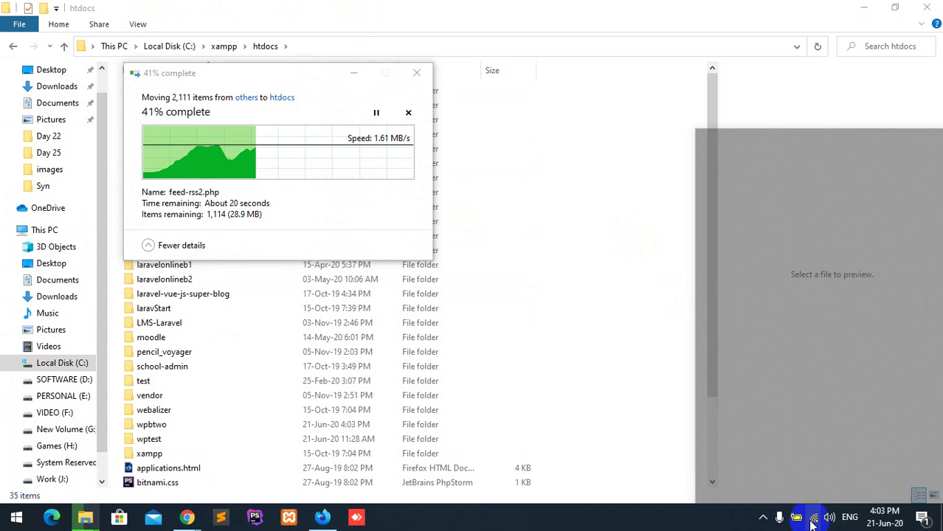
click(812, 521)
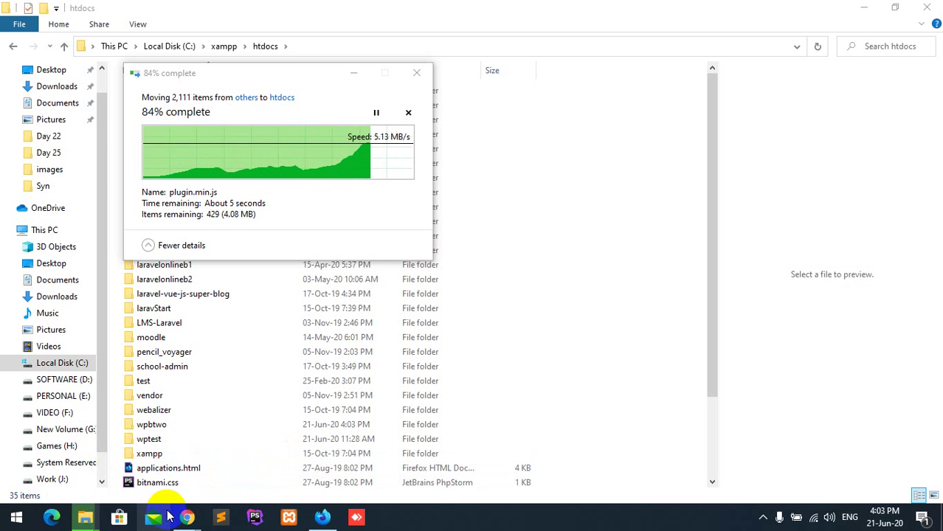
mouse_move(85, 518)
click(238, 476)
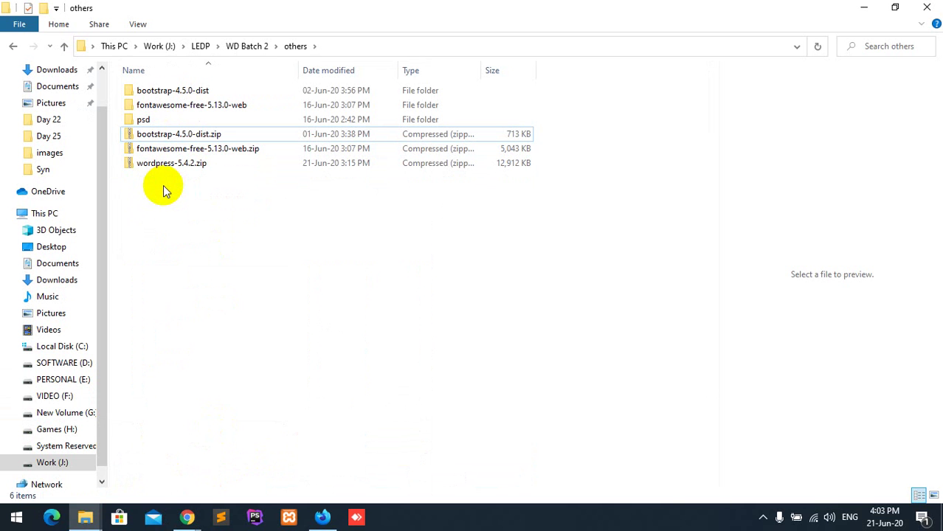
mouse_move(98, 519)
click(94, 485)
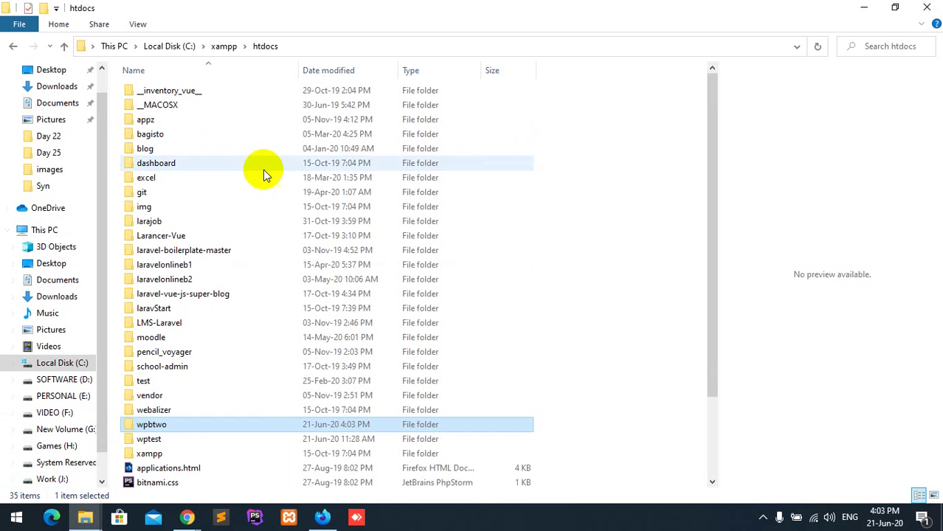
click(864, 7)
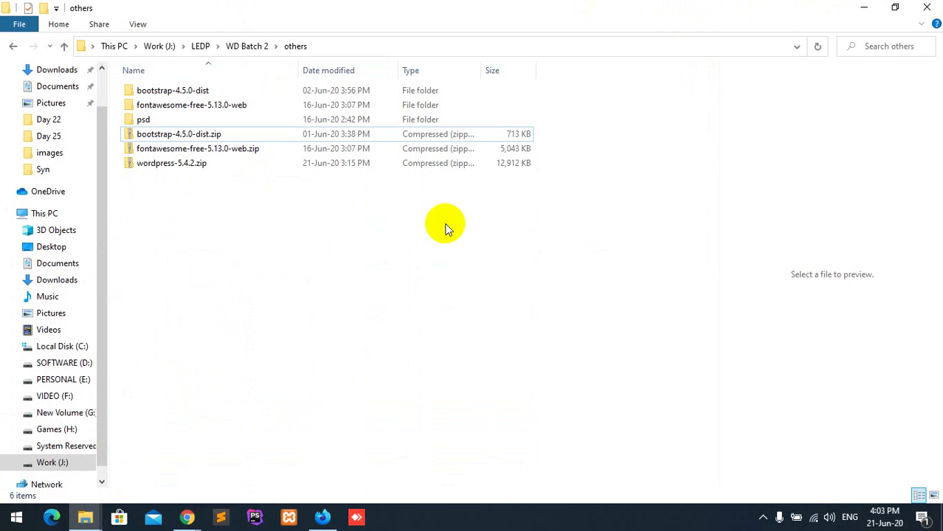
Connect the Wi-Fi to the XionHome_EXT network
click(815, 518)
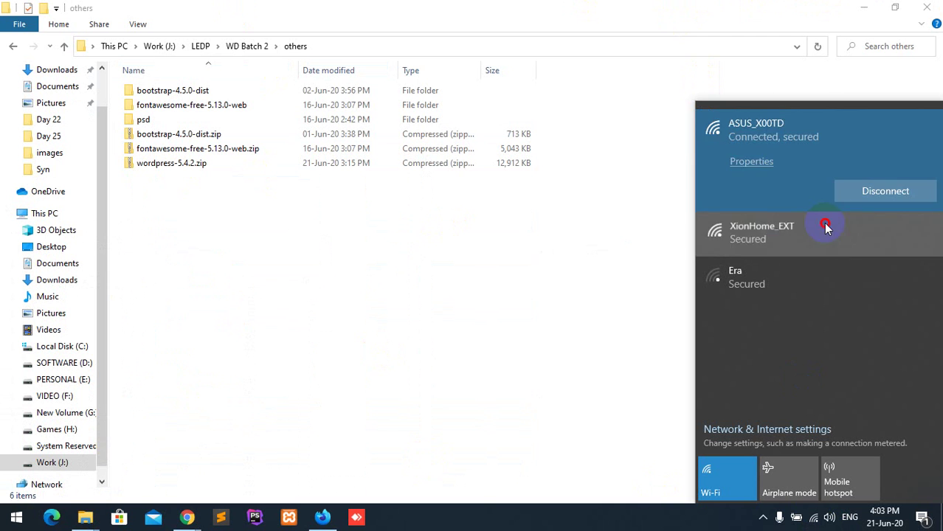
click(849, 225)
click(850, 235)
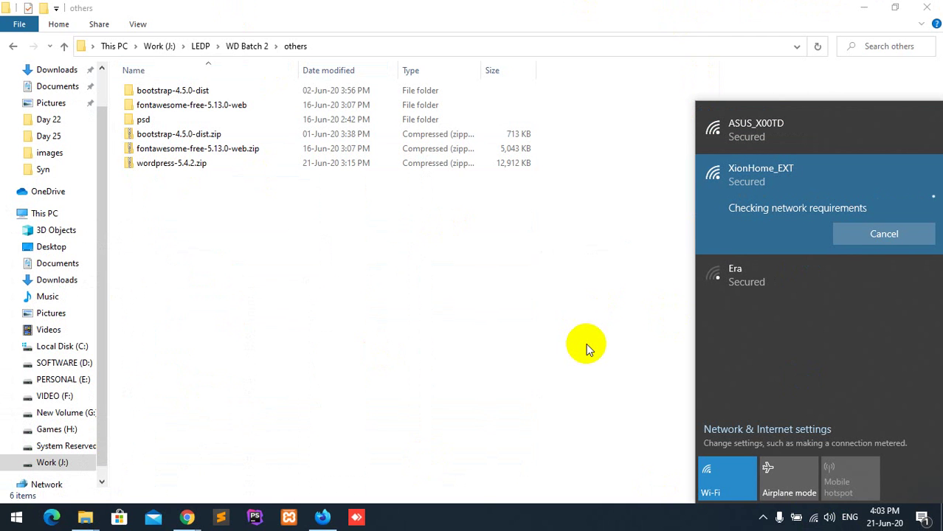
Check the Google Meet window, minimize it and go back to htdocs listing wpbtwo
click(360, 292)
mouse_move(187, 517)
click(151, 476)
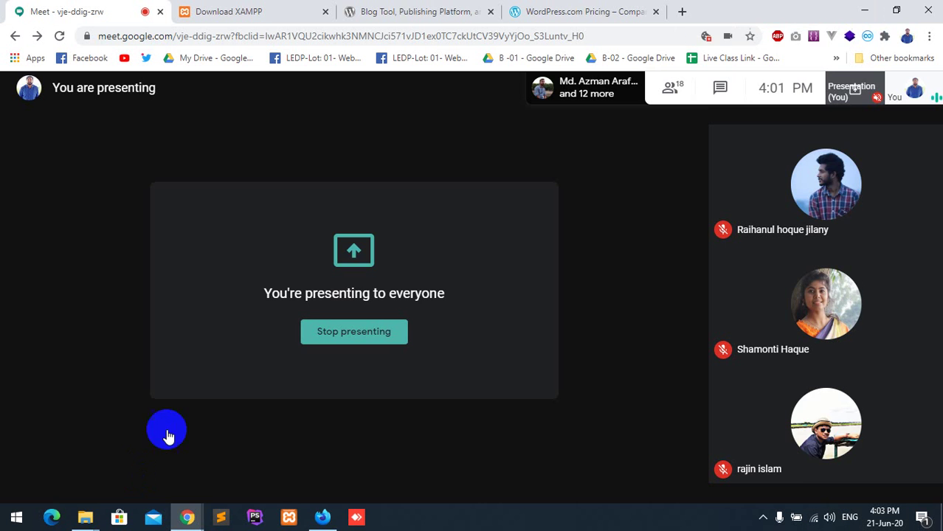
click(864, 10)
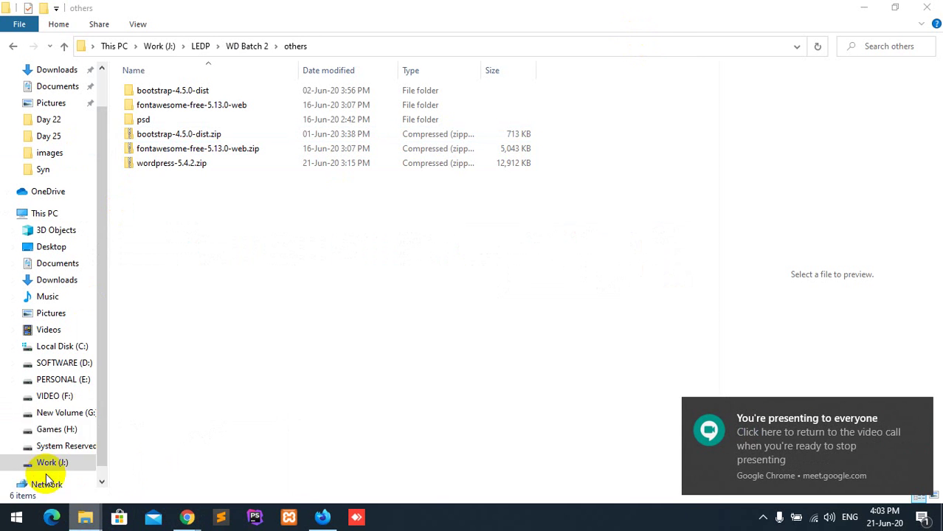
key(alt+Left)
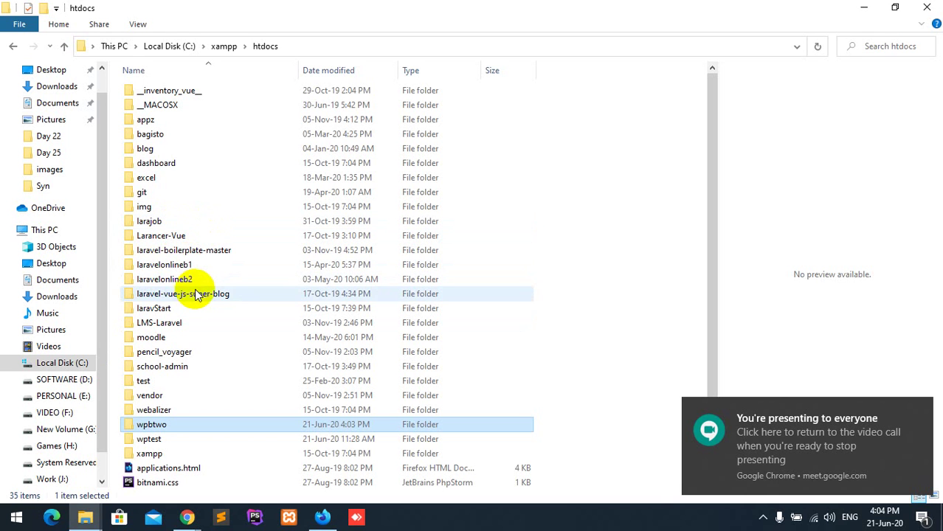
click(920, 412)
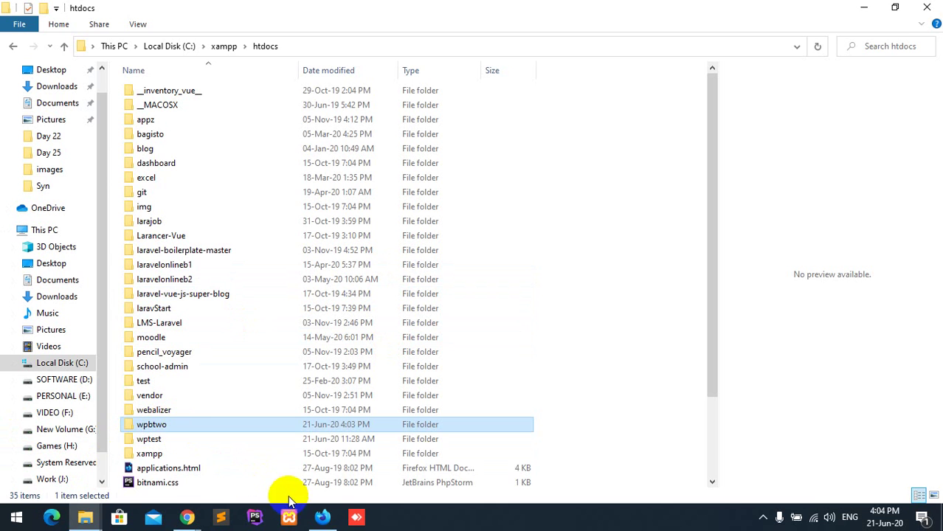
In a new Firefox tab, type the localhost/wpbtwo address after the autofilled localhost
click(321, 520)
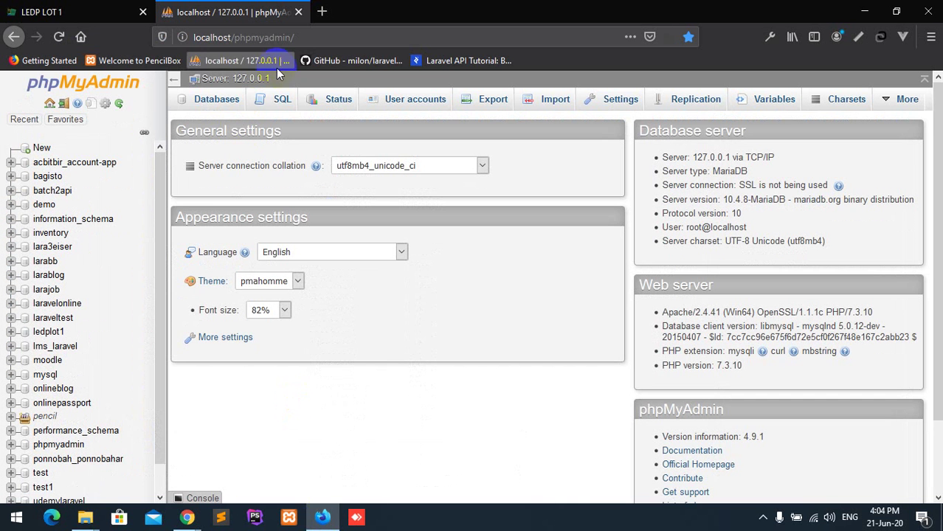
click(321, 12)
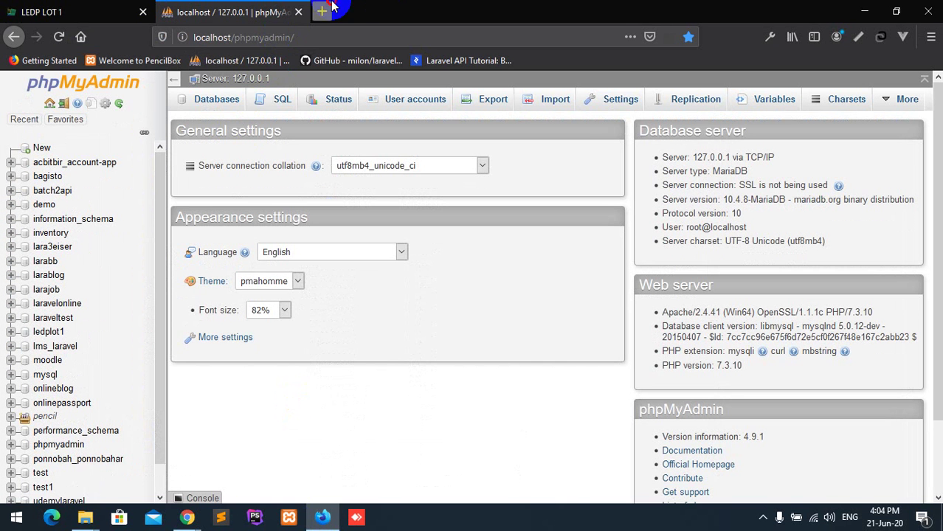
text(lo)
key(End)
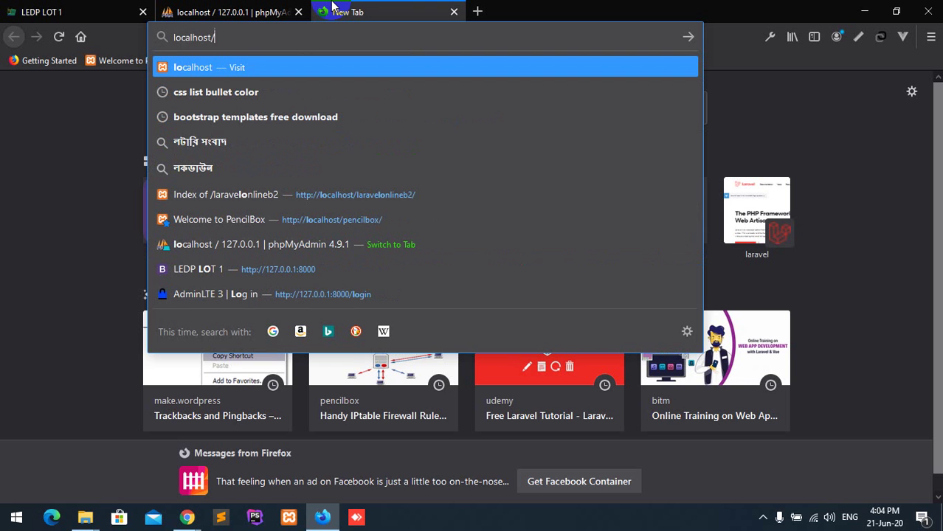
text(wp)
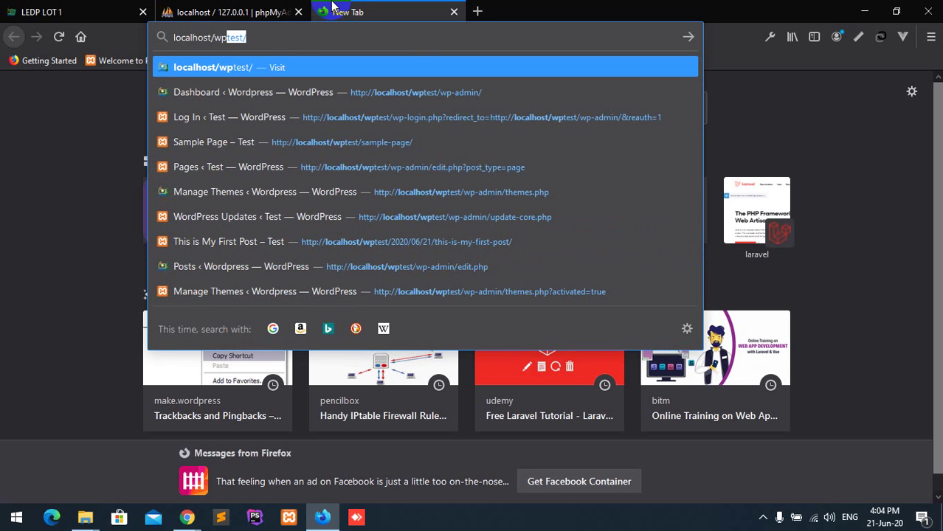
text(t)
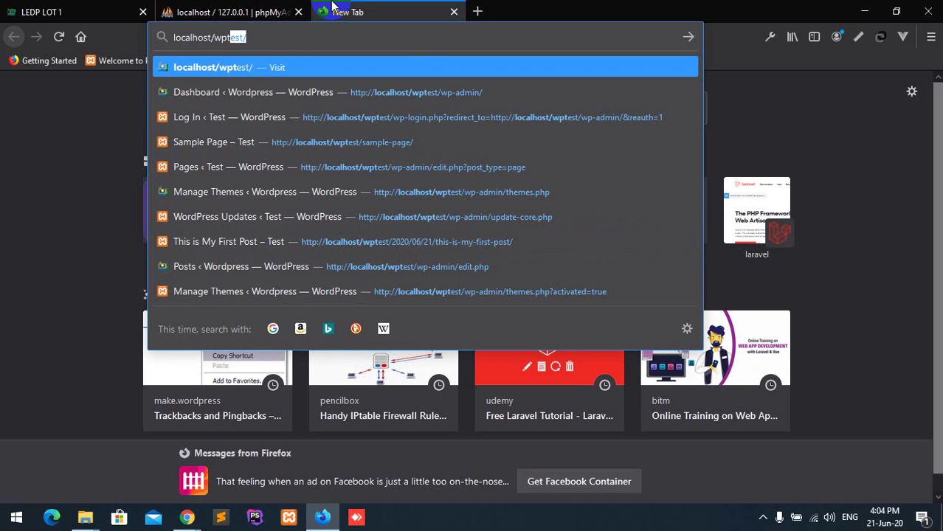
key(BackSpace)
text(btw)
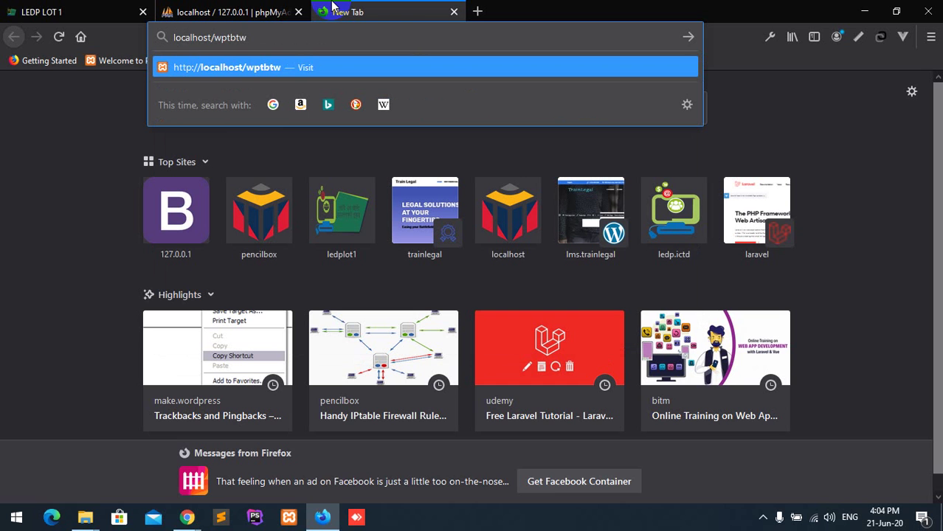
text(o/)
Remove the stray t so the address reads localhost/wpbtwo/ and load the WordPress setup page
click(242, 39)
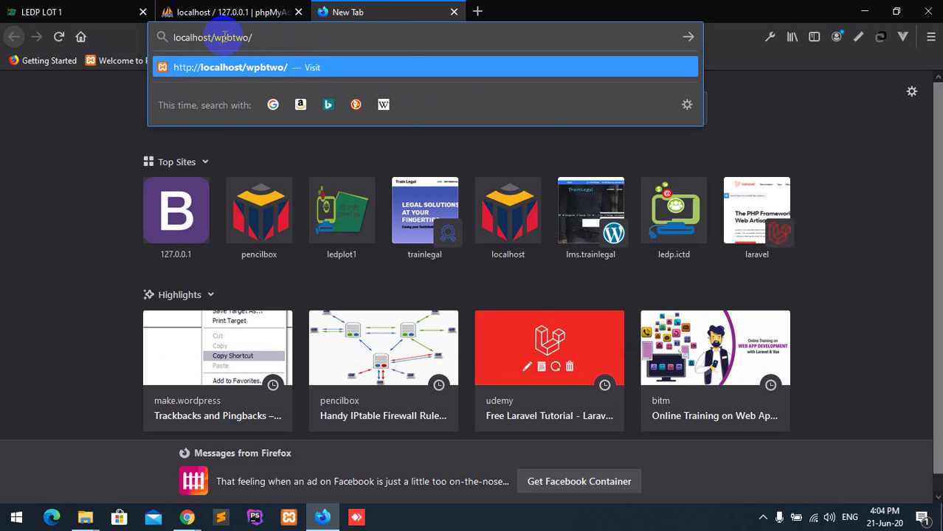
click(228, 39)
key(BackSpace)
drag(214, 38, 251, 37)
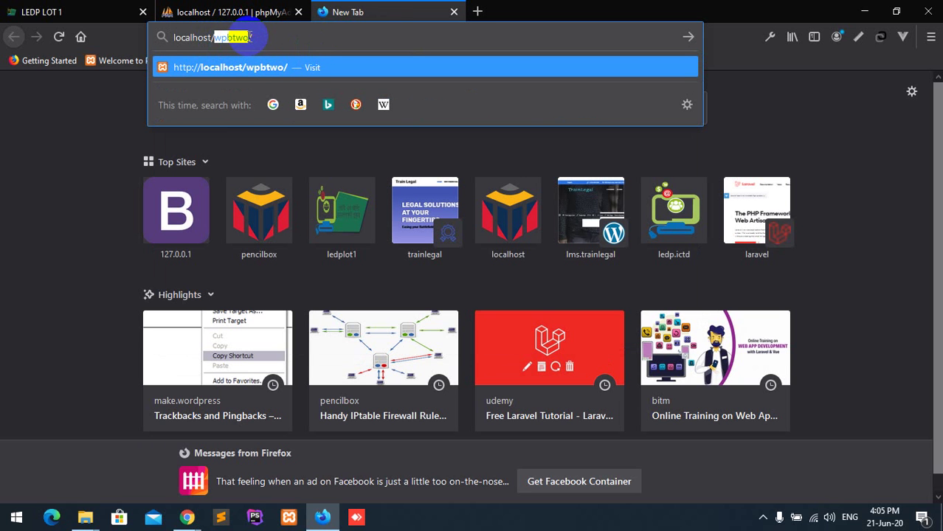
click(276, 40)
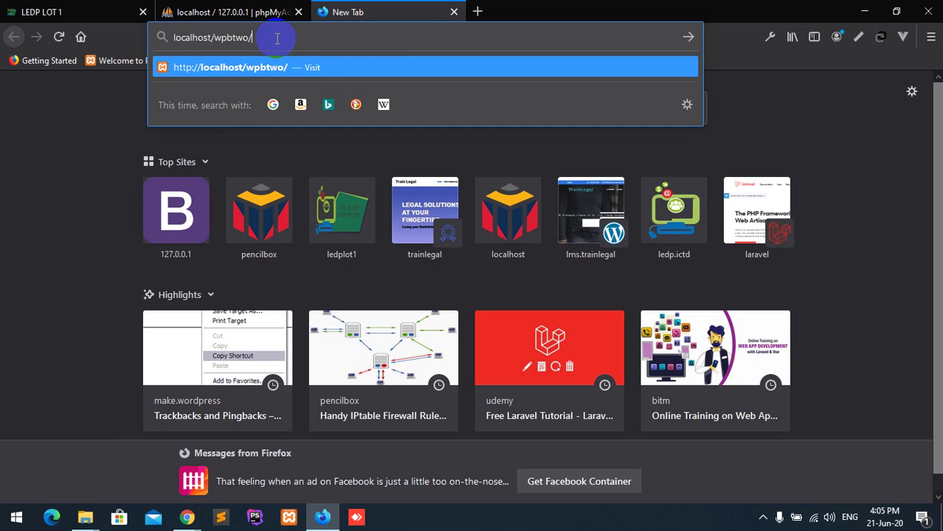
key(Return)
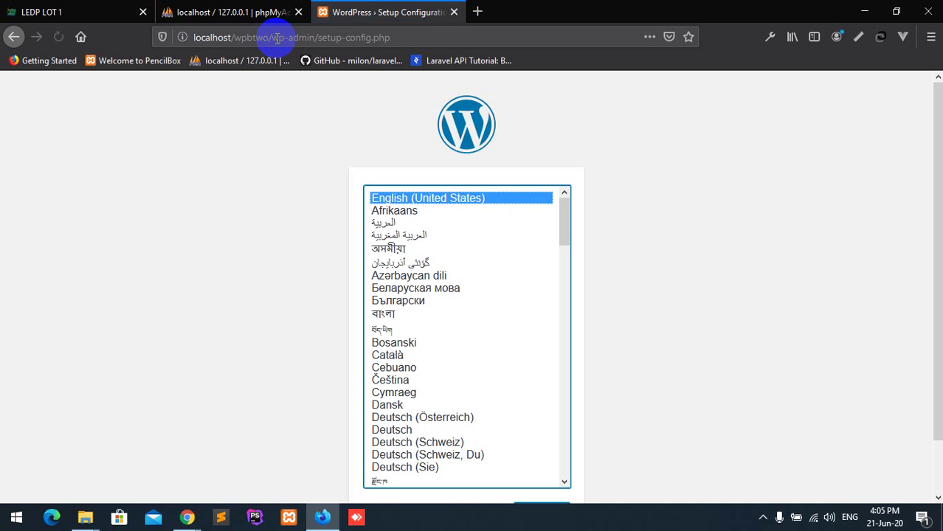
Keep English (United States) as the WordPress language and continue to the database-details page
scroll(188, 404, down, 2)
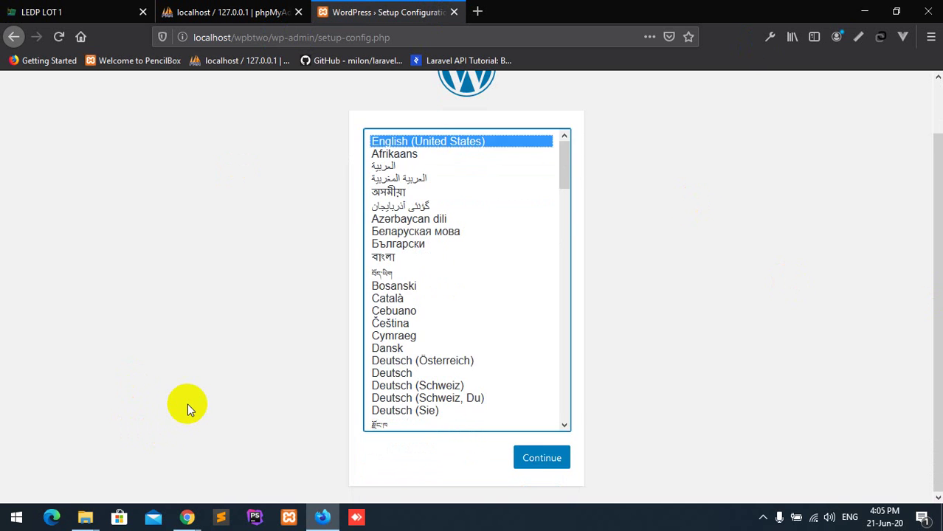
scroll(187, 404, up, 2)
scroll(252, 341, down, 2)
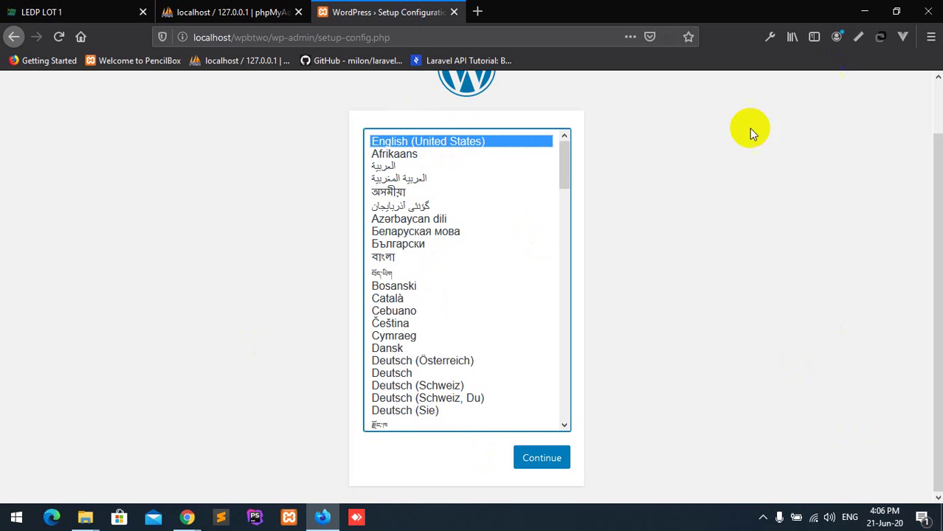
click(554, 458)
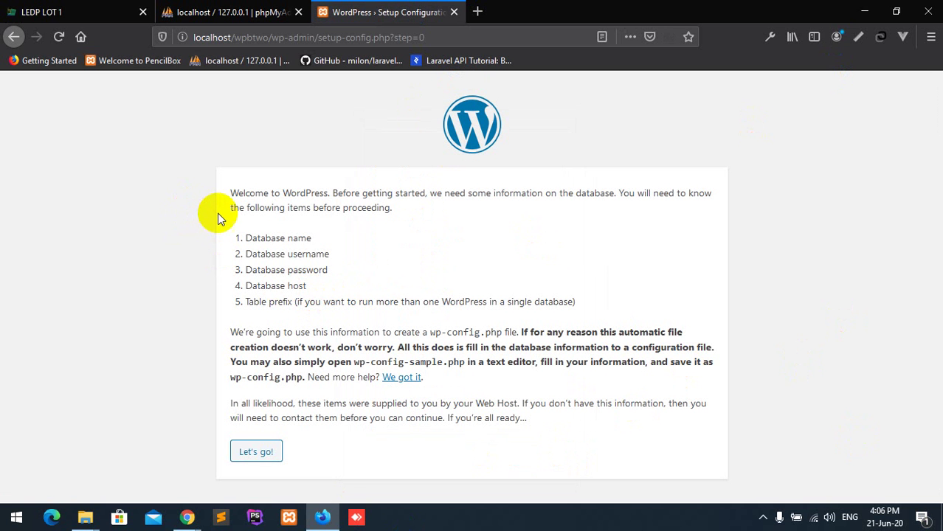
Review WordPress's required database name, username, password, host and table prefix, then go to phpMyAdmin
drag(229, 191, 375, 210)
click(413, 210)
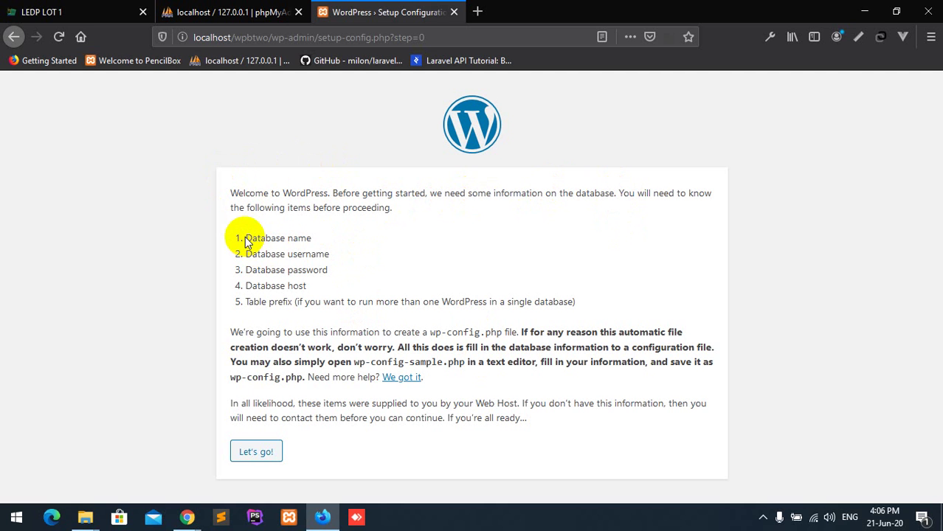
drag(313, 244, 246, 237)
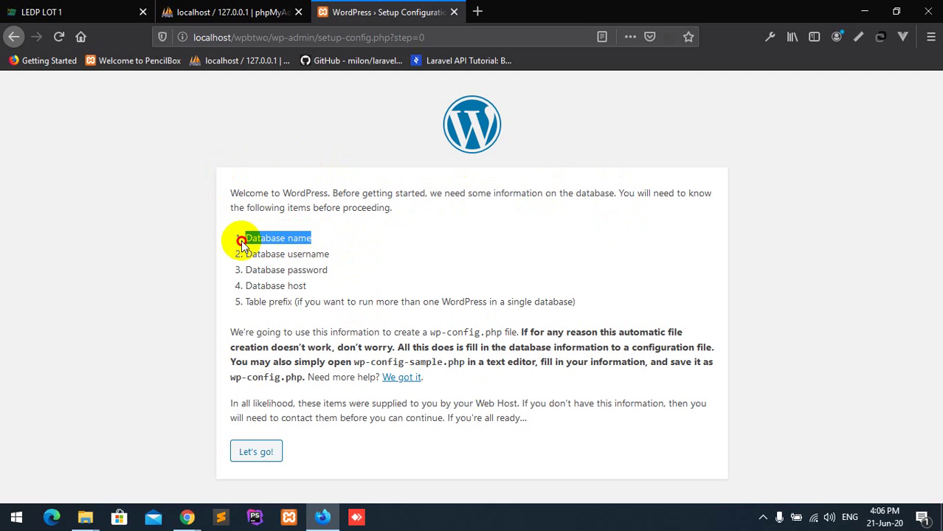
click(410, 231)
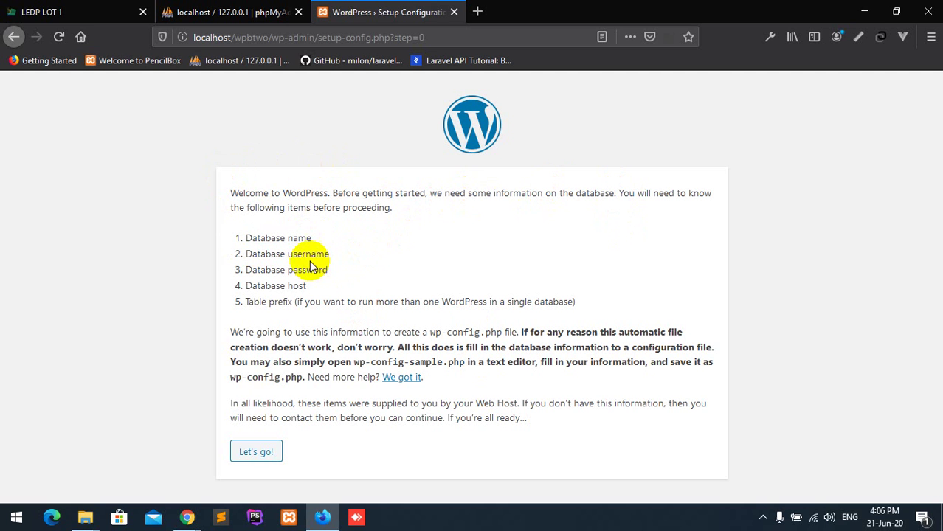
drag(237, 248, 337, 301)
click(479, 250)
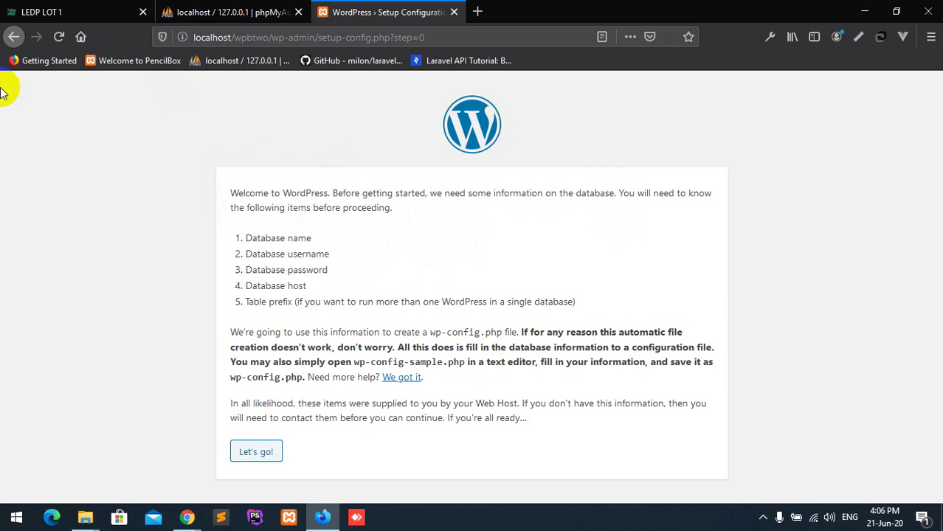
click(249, 10)
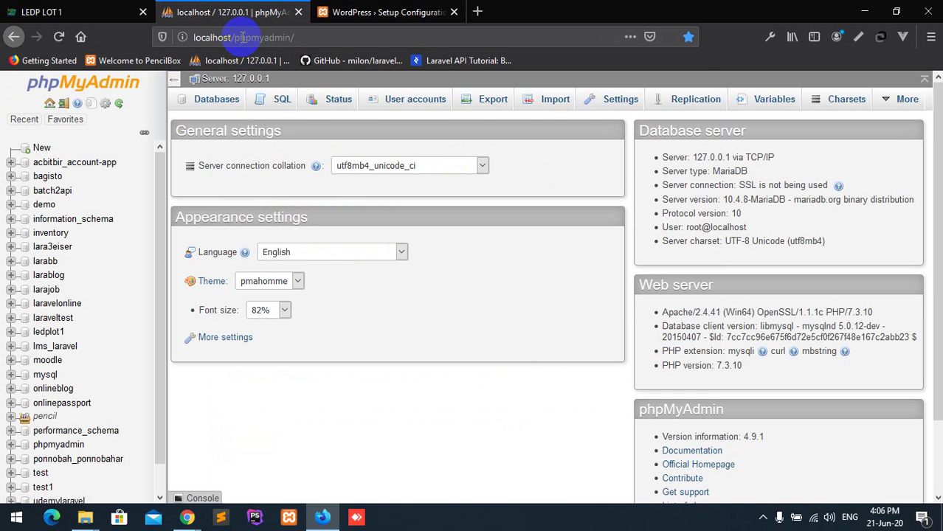
Select the localhost/phpmyadmin/ address in the phpMyAdmin tab's address bar
drag(236, 37, 305, 37)
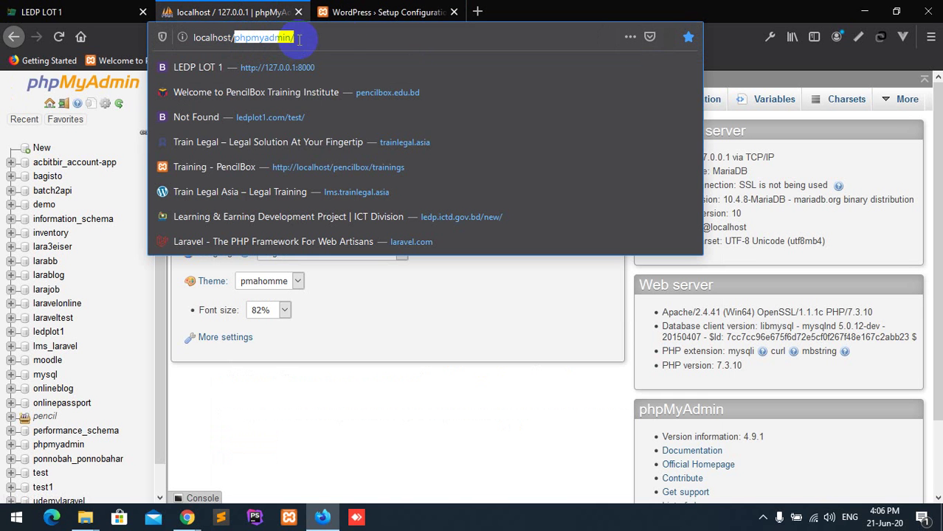
click(316, 36)
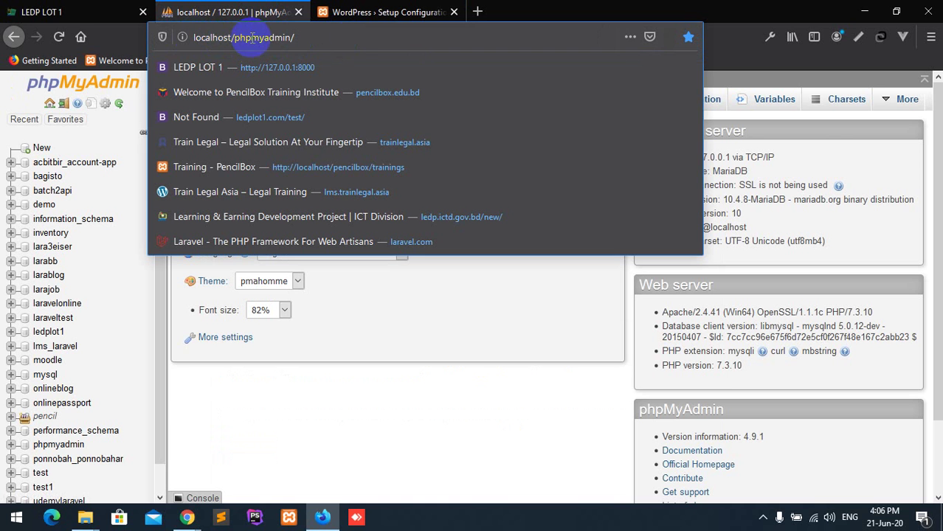
drag(311, 35, 158, 32)
click(332, 37)
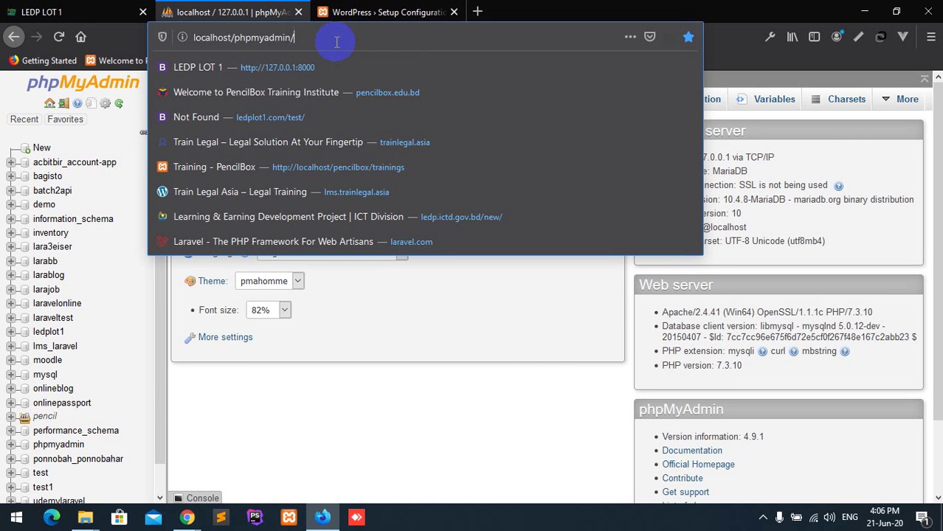
drag(236, 38, 292, 37)
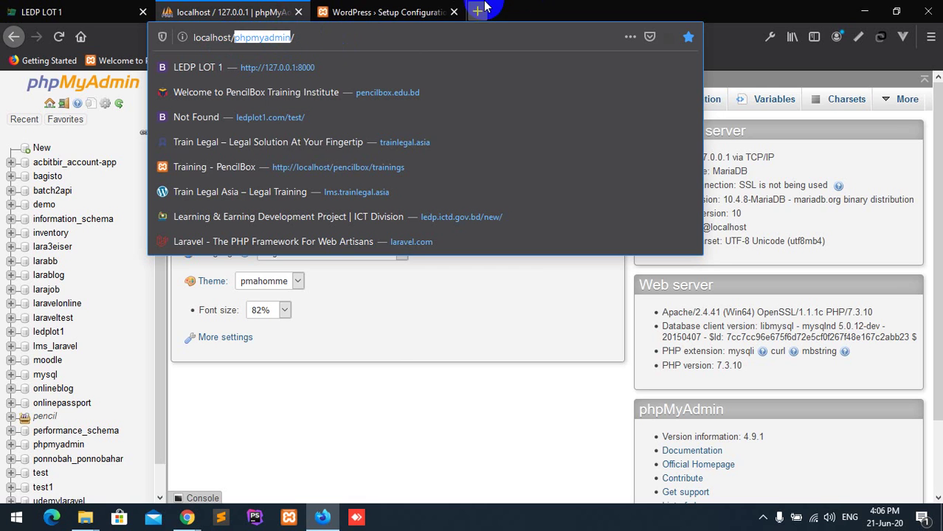
Load localhost/dashboard/ in a new tab, then close that XAMPP dashboard tab
click(484, 8)
text(localhost/)
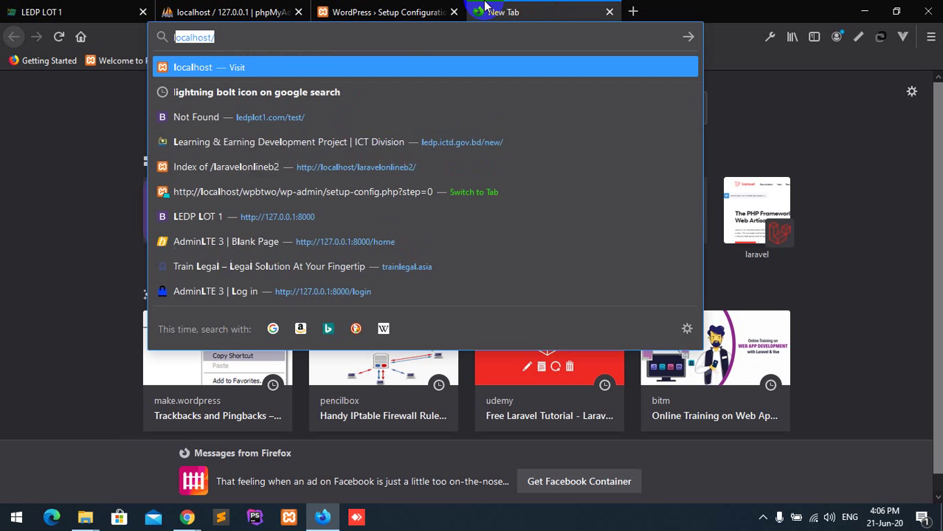
key(Right)
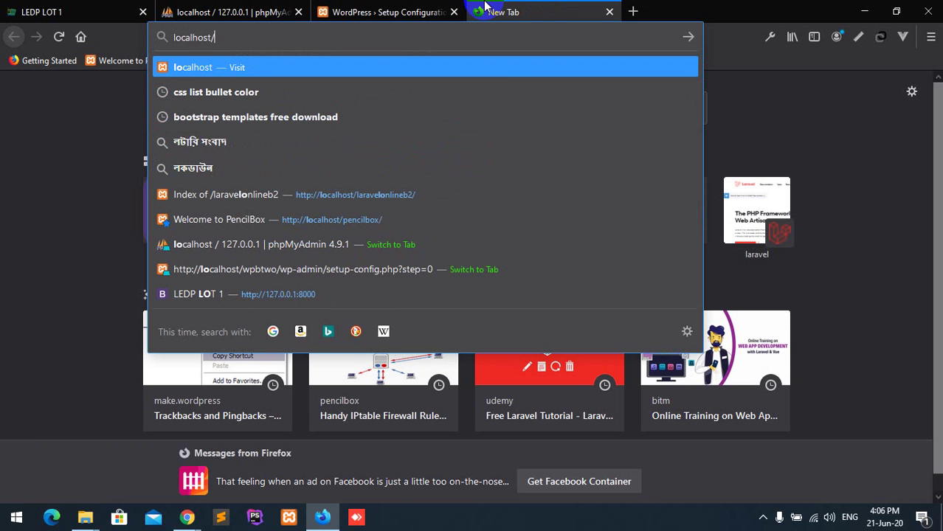
text(d)
key(Return)
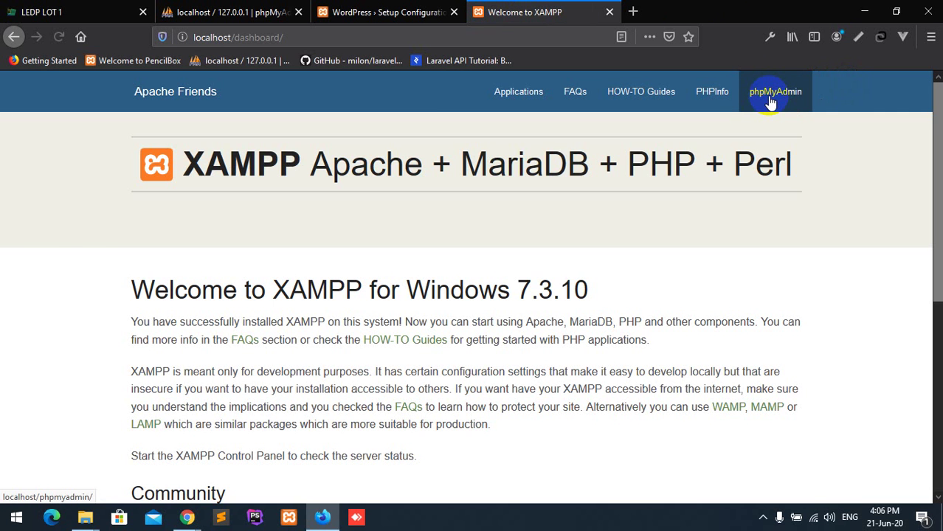
click(202, 7)
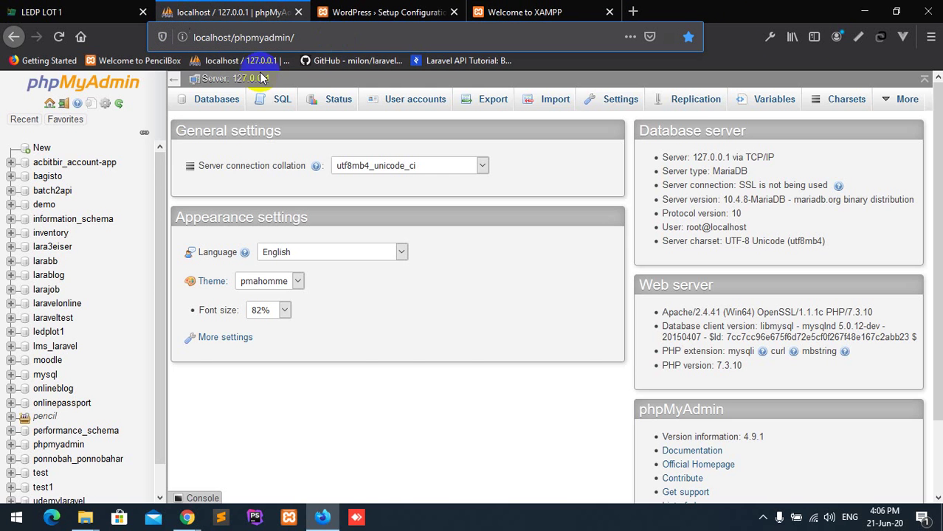
click(579, 12)
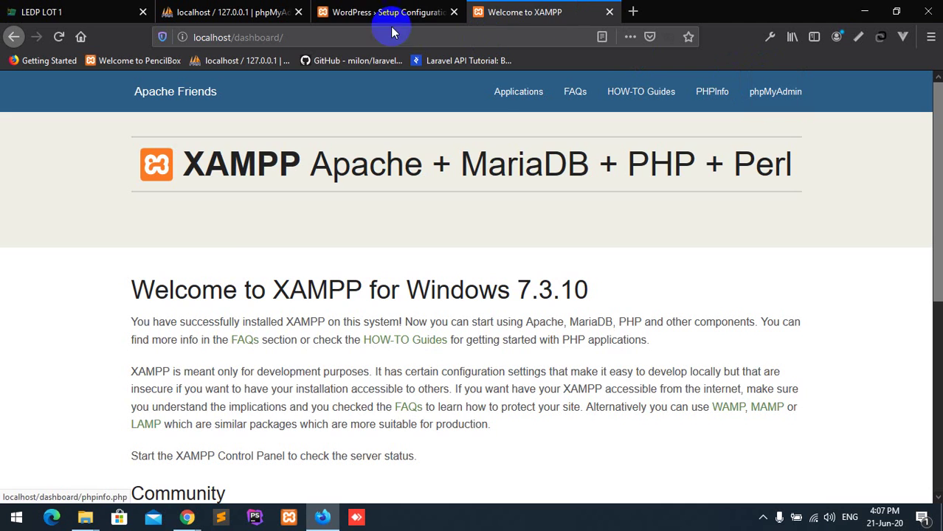
click(609, 12)
Browse phpMyAdmin's database list, expanding and collapsing the bagisto database's tables
click(273, 12)
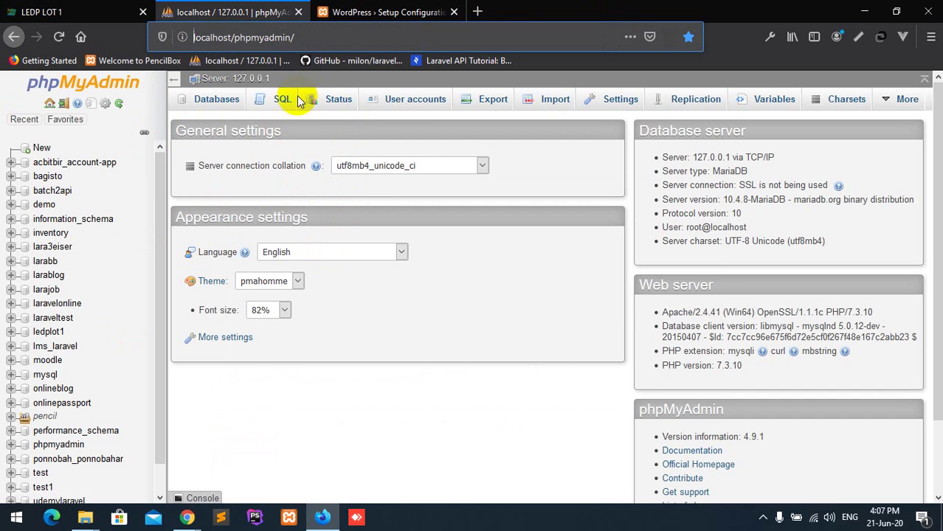
scroll(131, 186, down, 2)
scroll(141, 174, up, 2)
scroll(52, 294, down, 1)
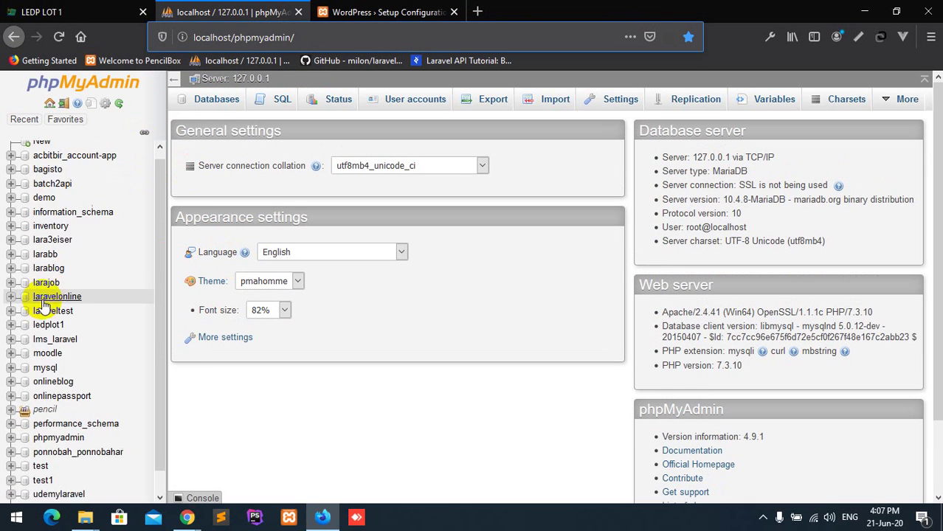
scroll(63, 274, up, 1)
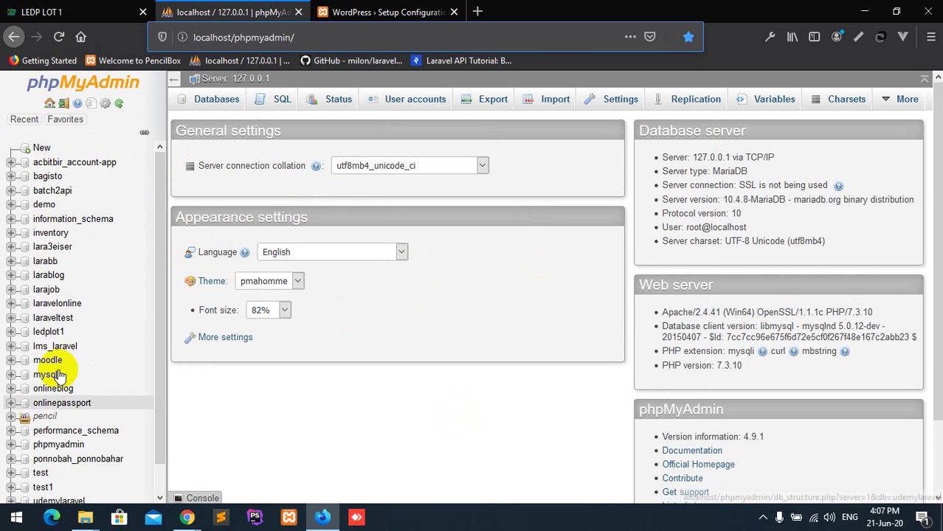
click(11, 177)
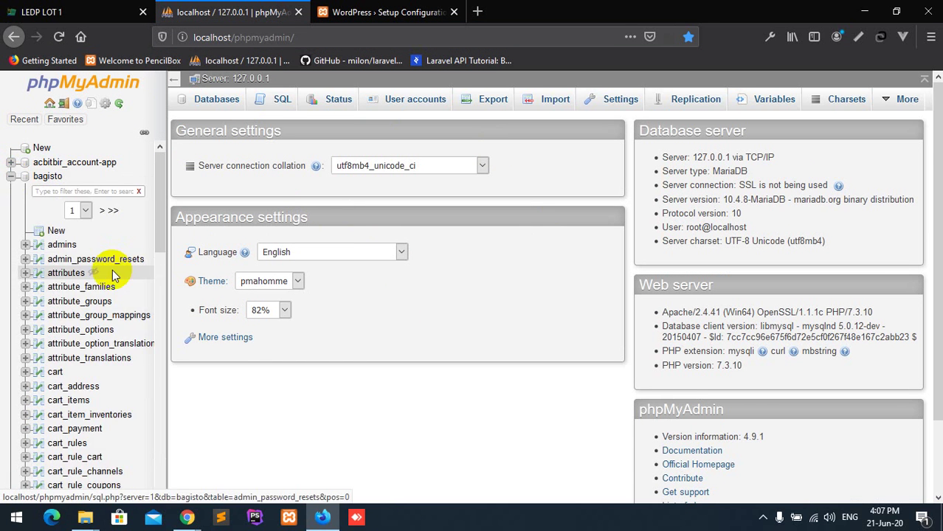
scroll(95, 274, down, 10)
scroll(73, 310, down, 10)
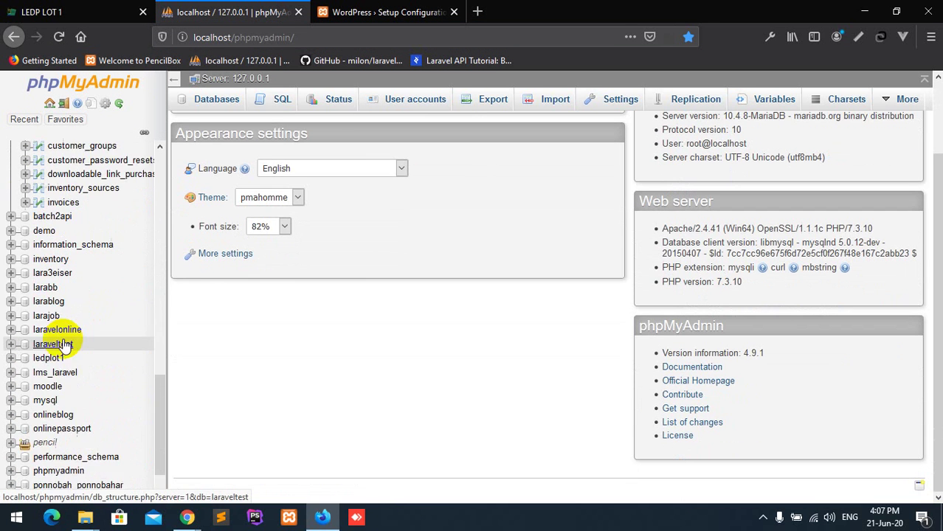
scroll(65, 344, up, 5)
scroll(64, 343, up, 10)
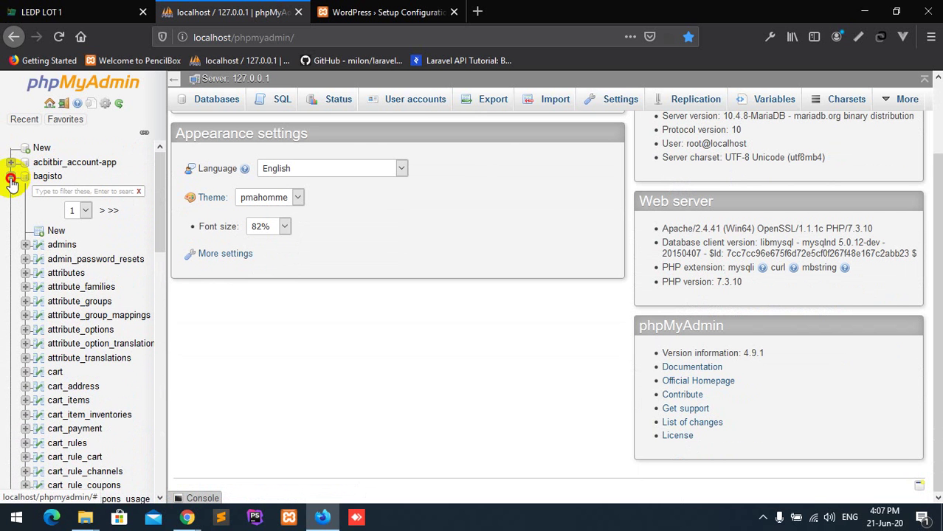
click(11, 176)
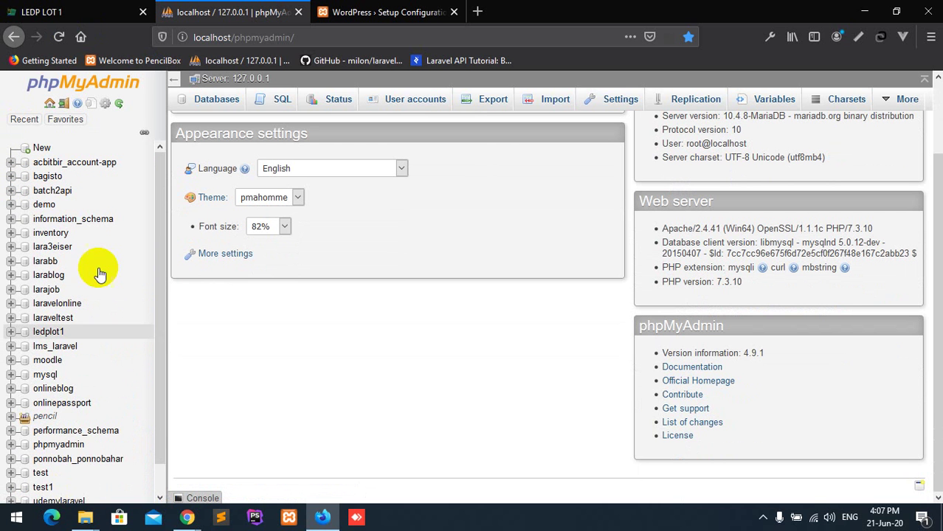
Glance at the Recent and Favorites table lists, then go to the New database page
click(24, 119)
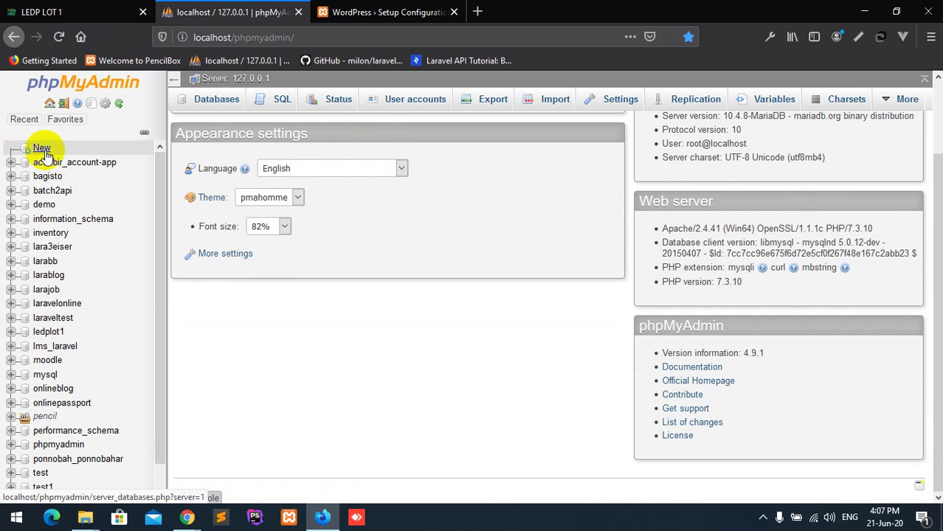
click(53, 121)
click(52, 120)
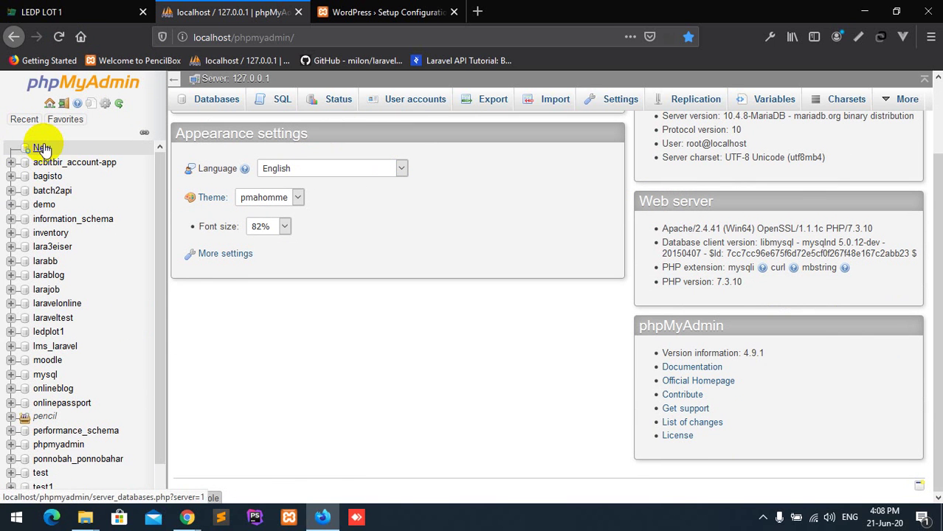
click(42, 149)
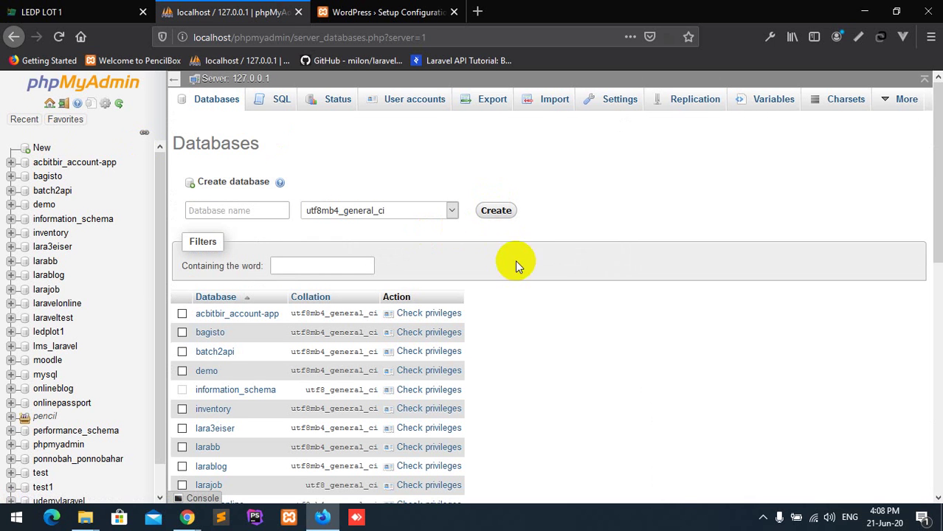
Type wpbtwo into the Create database name field, undoing an accidental overwrite
click(221, 211)
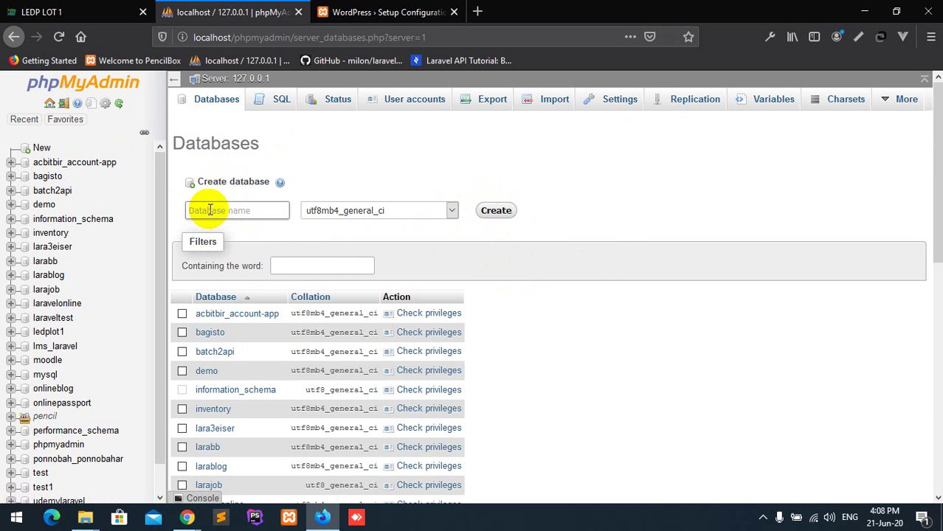
click(523, 185)
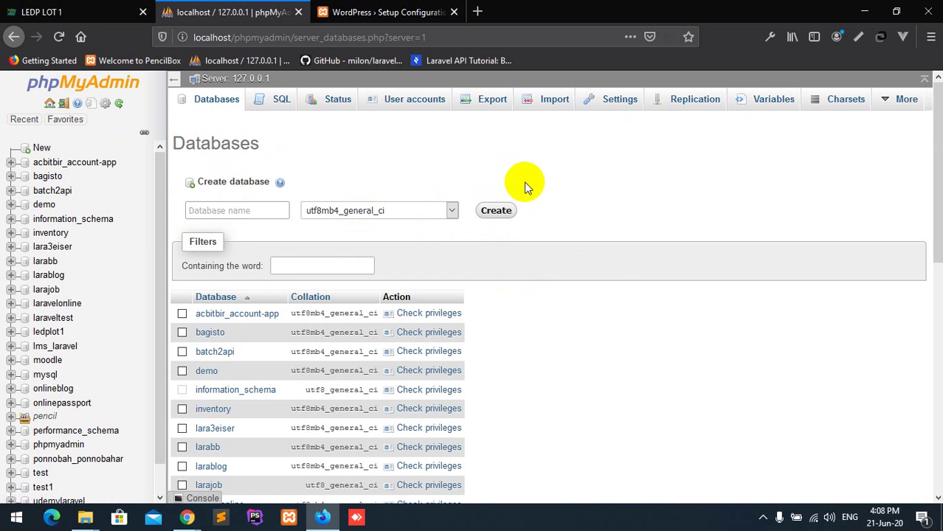
click(237, 211)
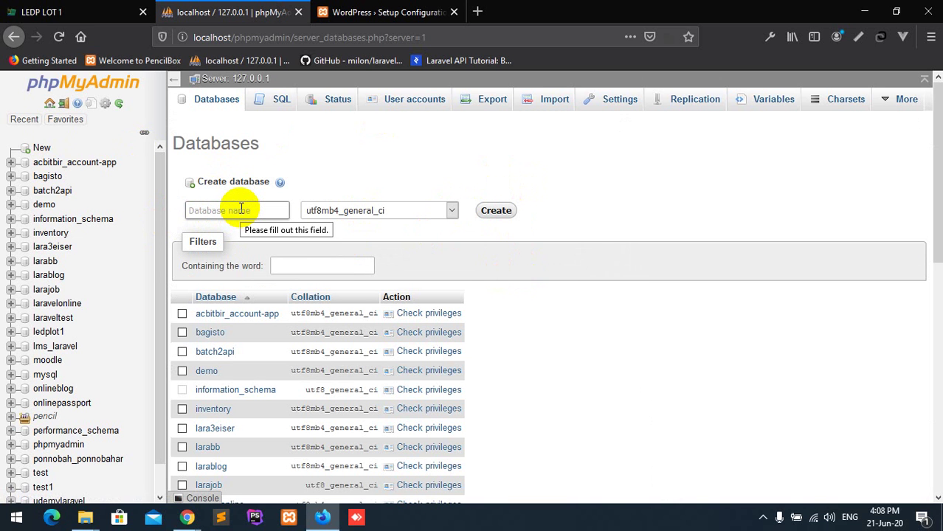
click(241, 208)
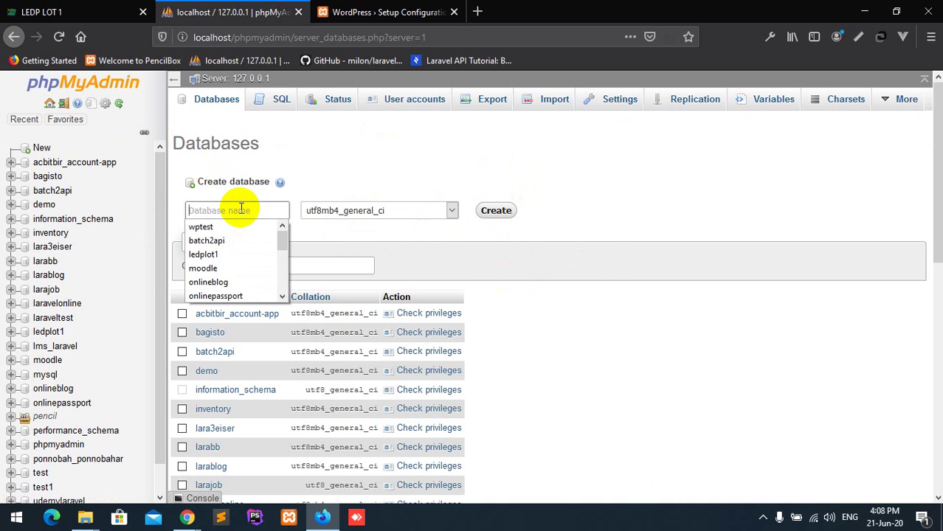
text(wp)
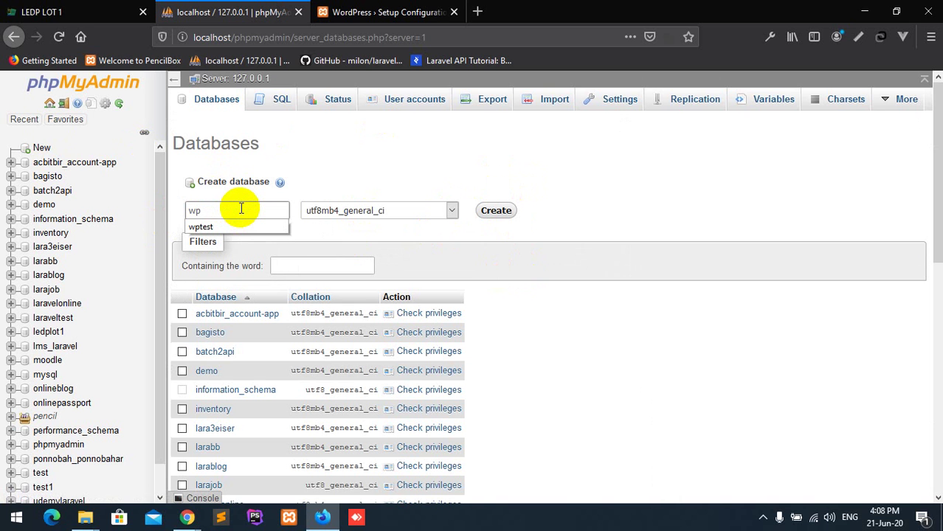
text(btwo)
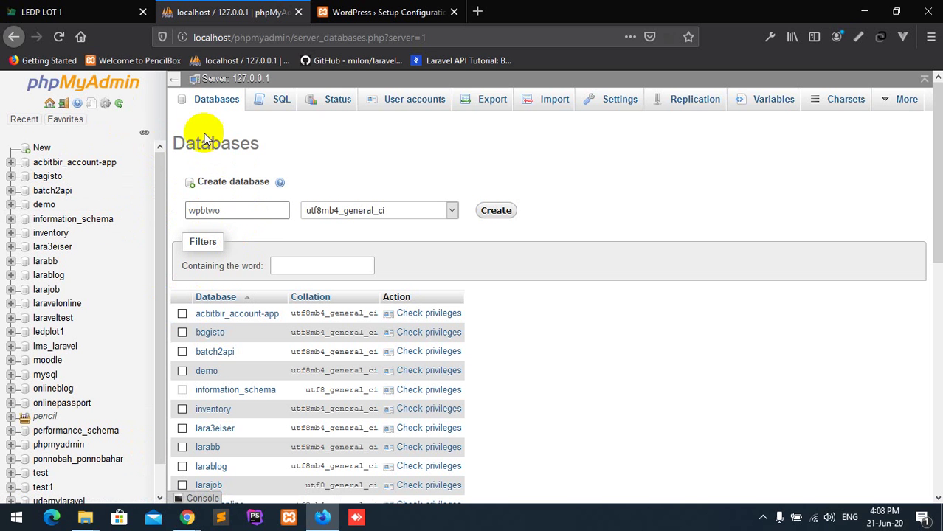
drag(218, 211, 172, 213)
click(231, 211)
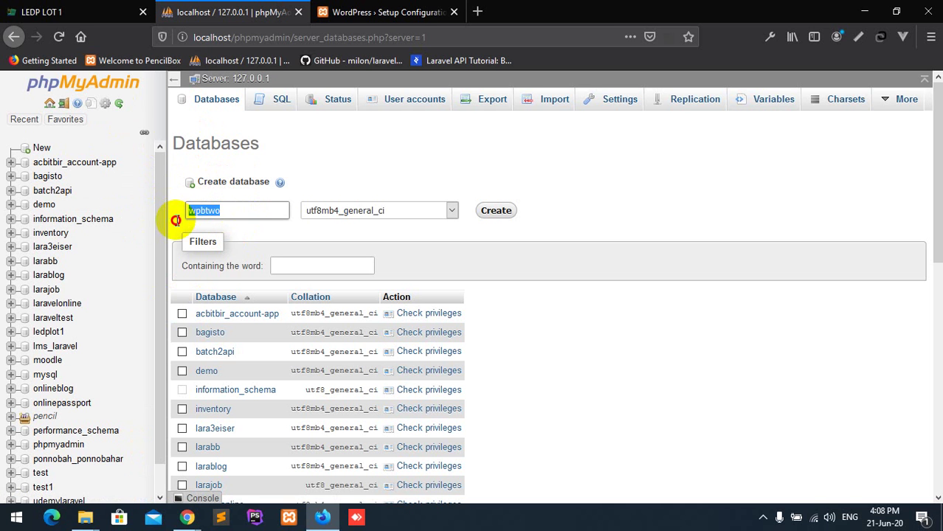
text(gfc)
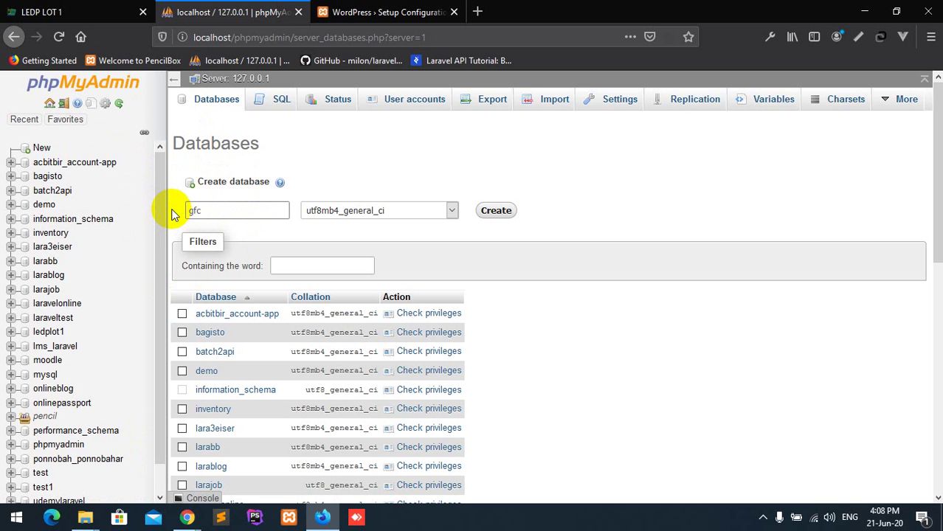
key(ctrl+z)
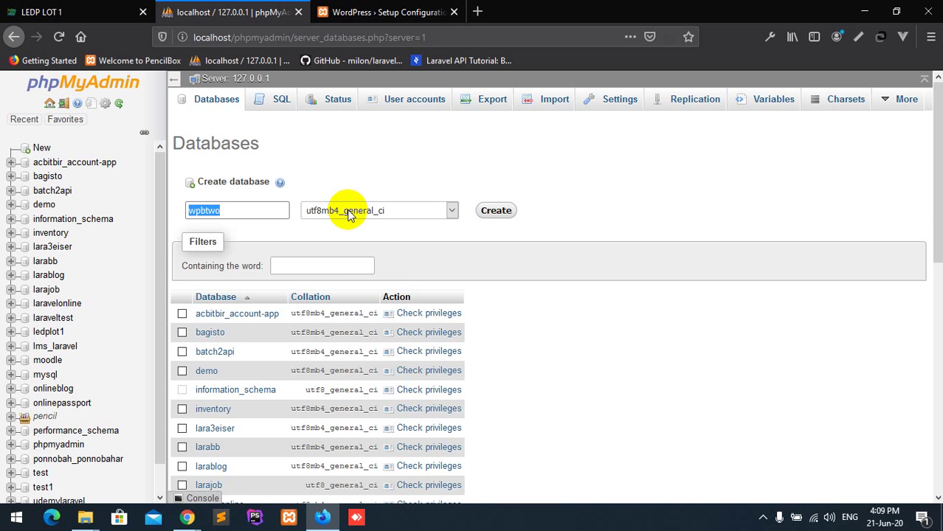
click(340, 211)
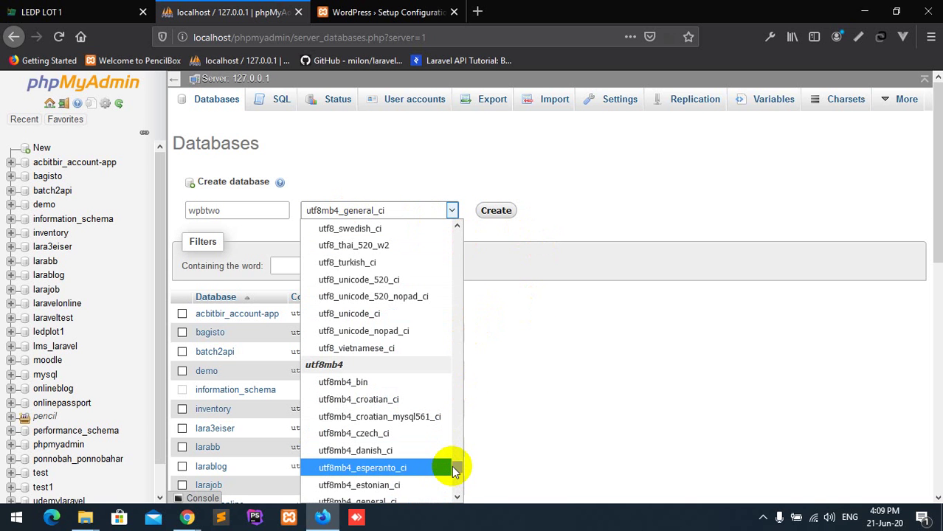
drag(452, 468, 454, 233)
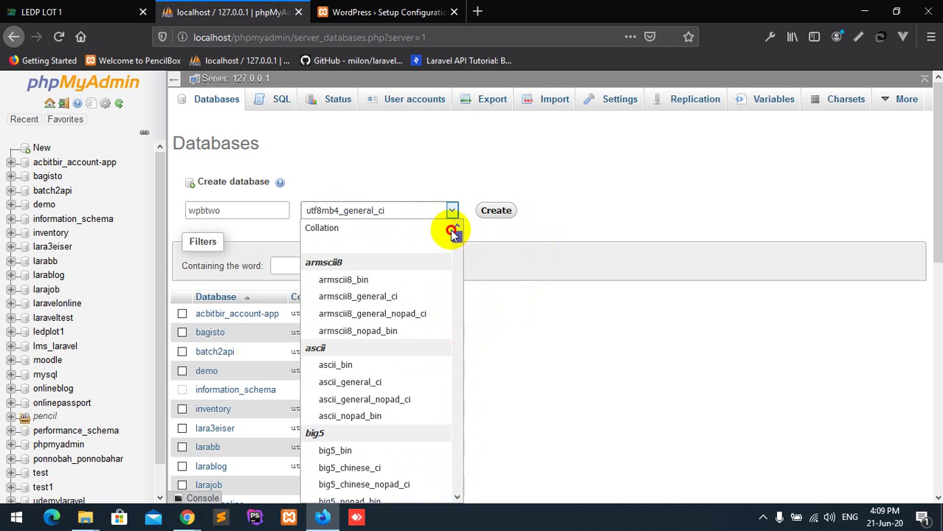
click(351, 230)
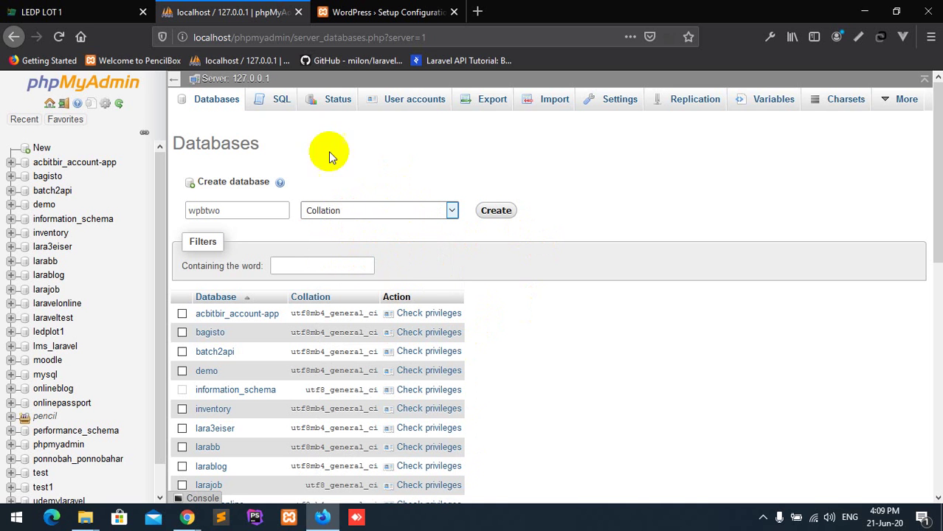
click(371, 210)
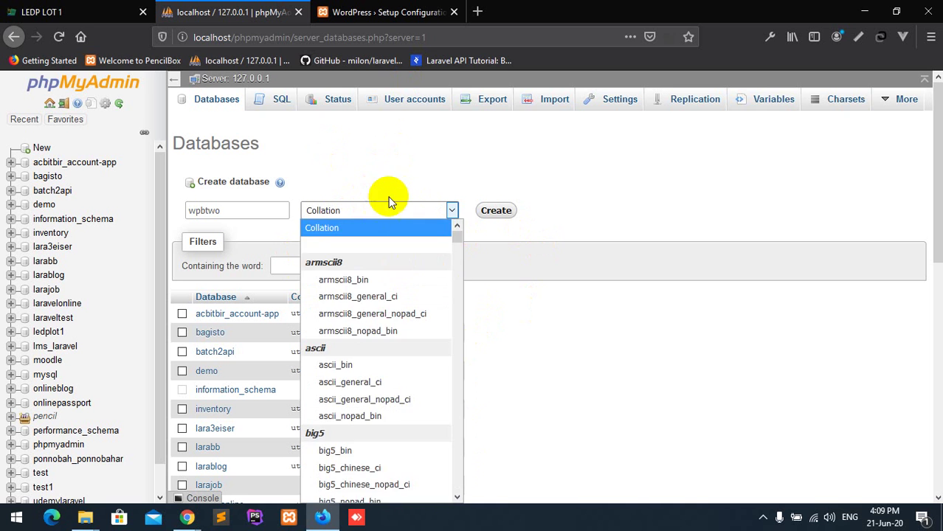
drag(453, 239, 457, 288)
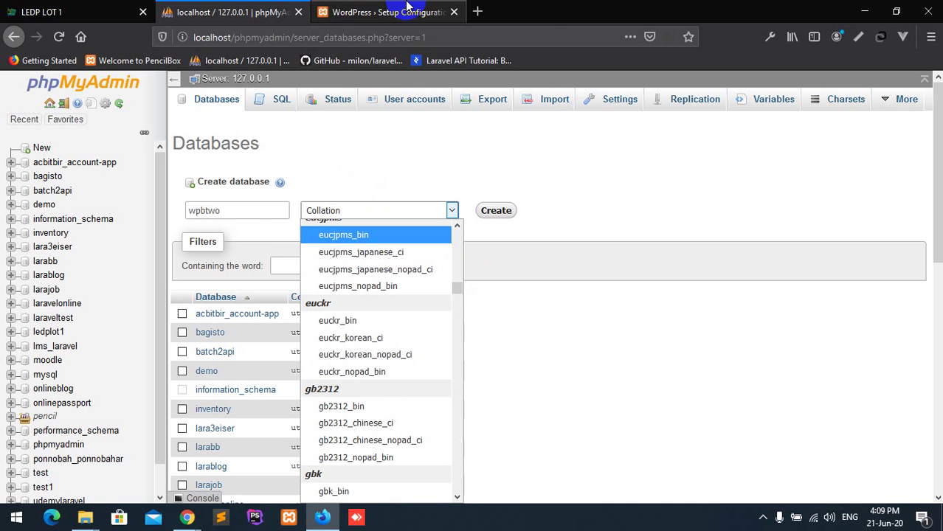
double_click(218, 211)
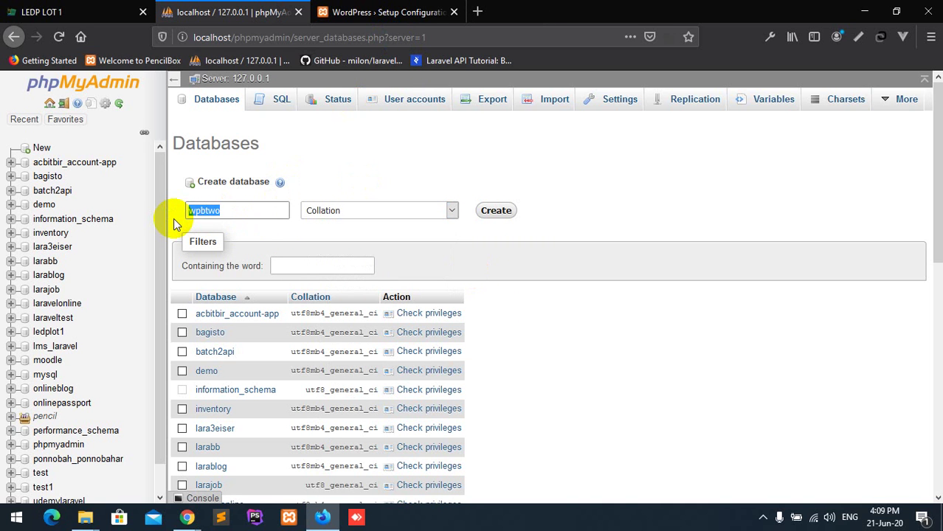
text(hgbgybyu)
key(ctrl+z)
click(244, 213)
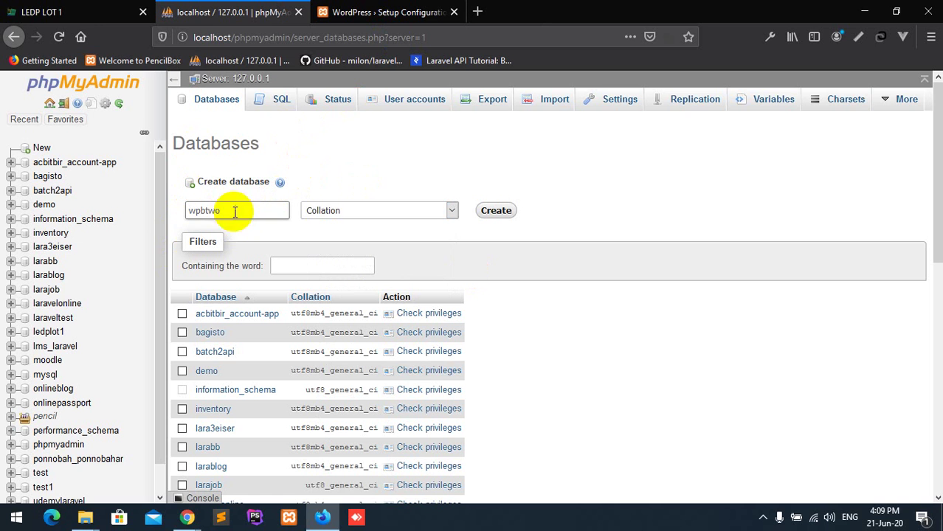
click(263, 208)
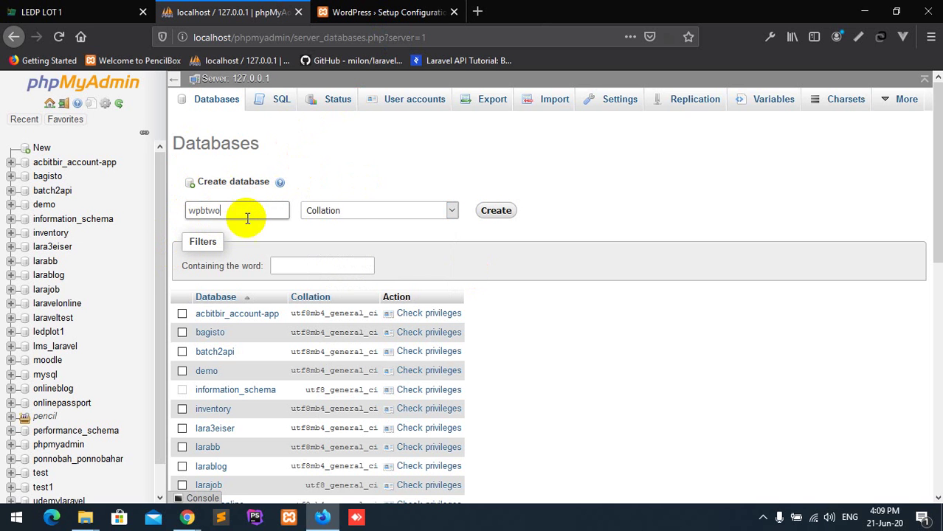
click(350, 210)
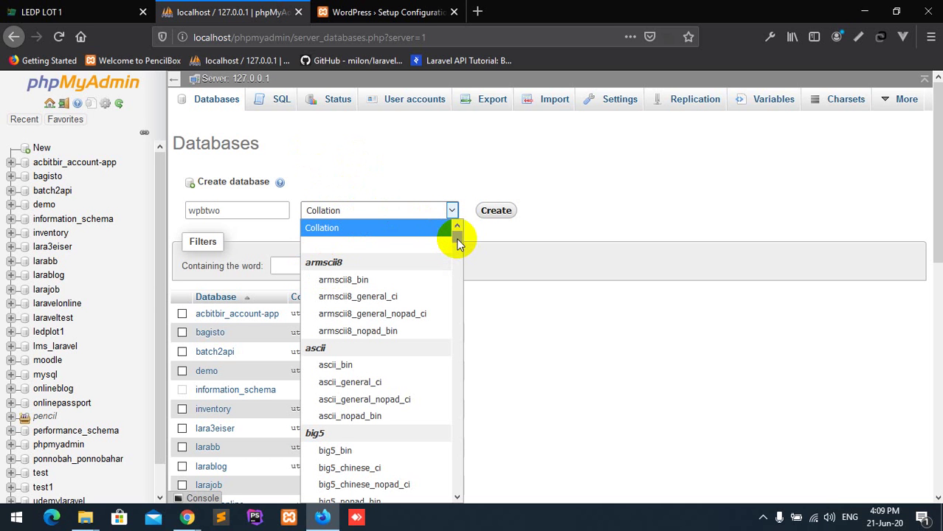
drag(458, 244, 421, 477)
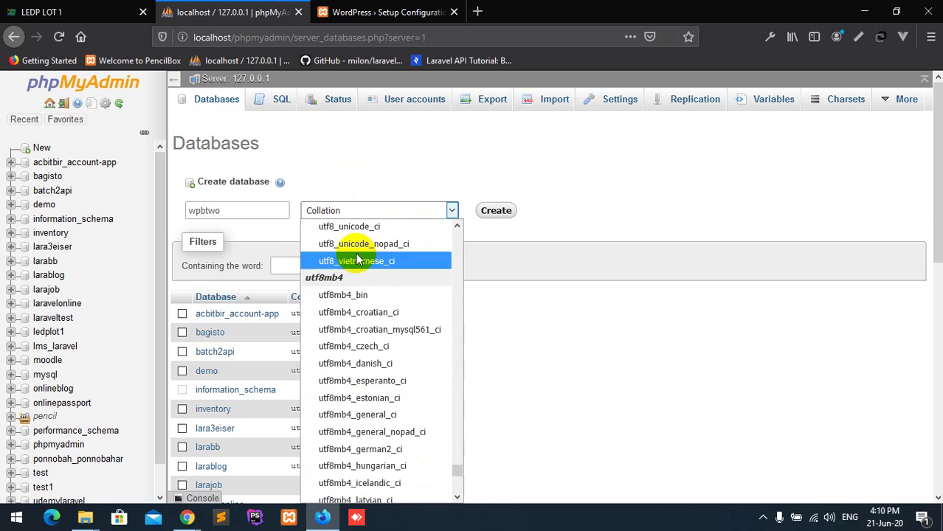
scroll(356, 260, up, 5)
scroll(353, 263, down, 7)
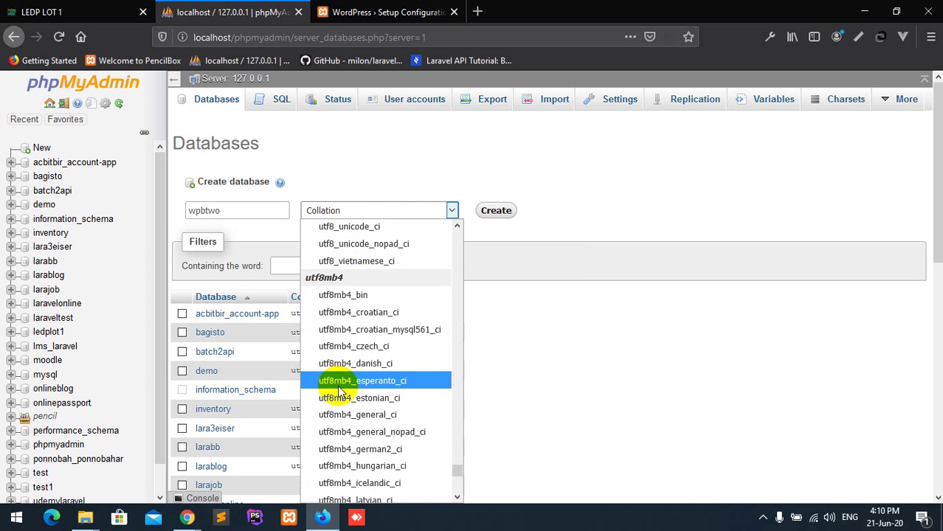
click(358, 415)
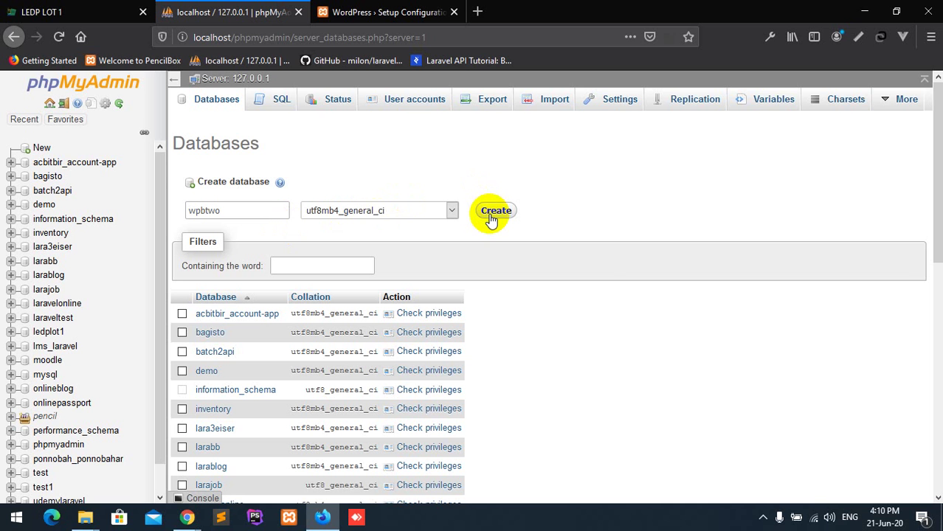
Create the wpbtwo database, open it in the sidebar, then return to the WordPress setup tab
click(495, 214)
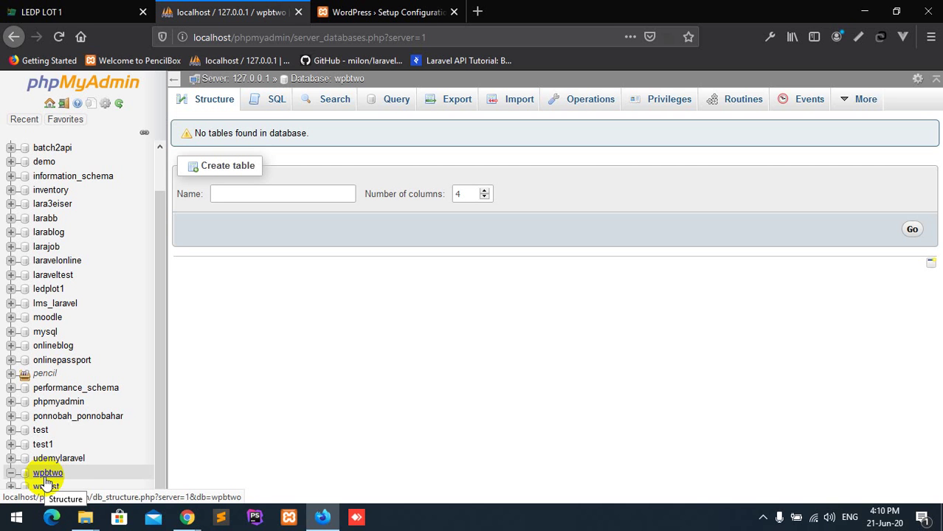
click(46, 476)
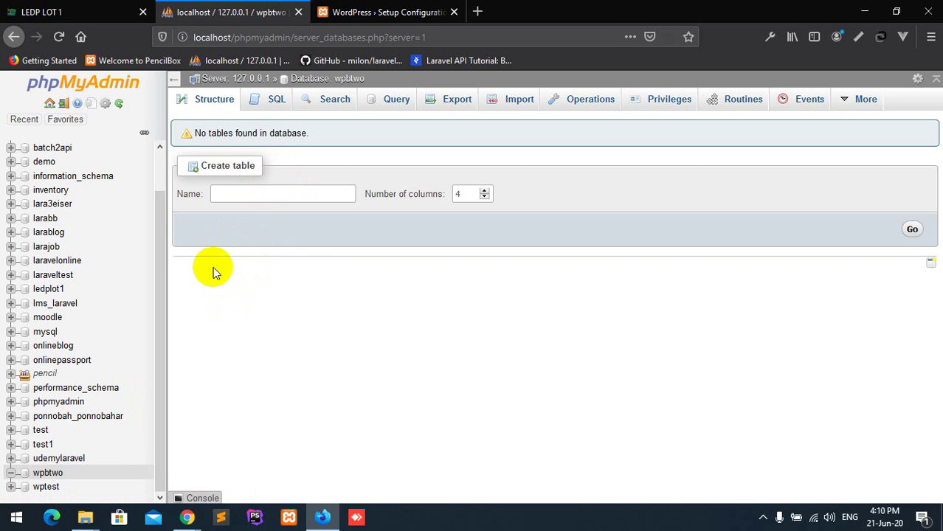
click(362, 9)
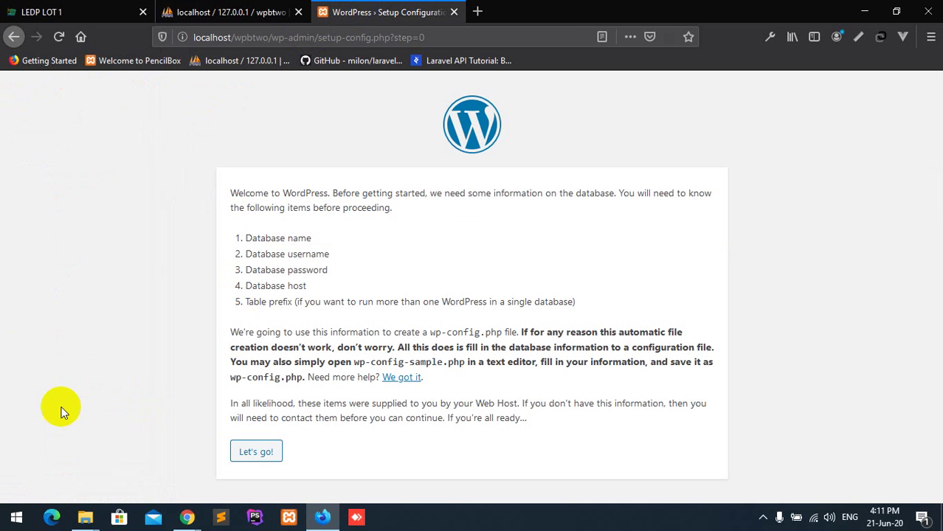
Continue past the WordPress setup welcome page with Let's go! to the database form
click(244, 256)
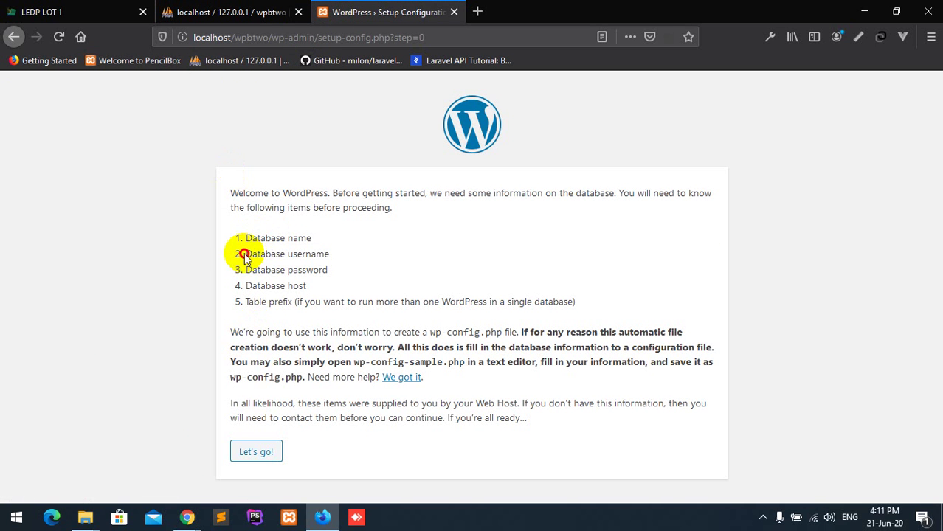
click(315, 298)
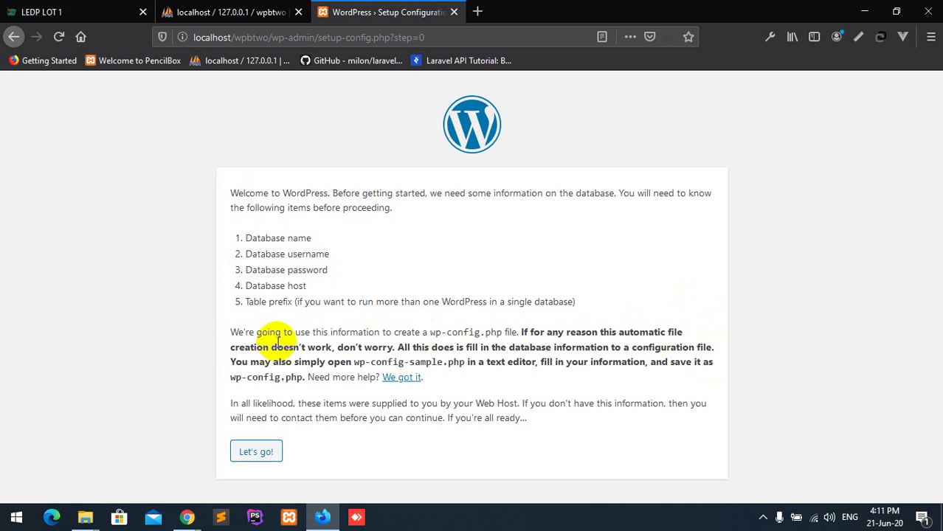
click(256, 453)
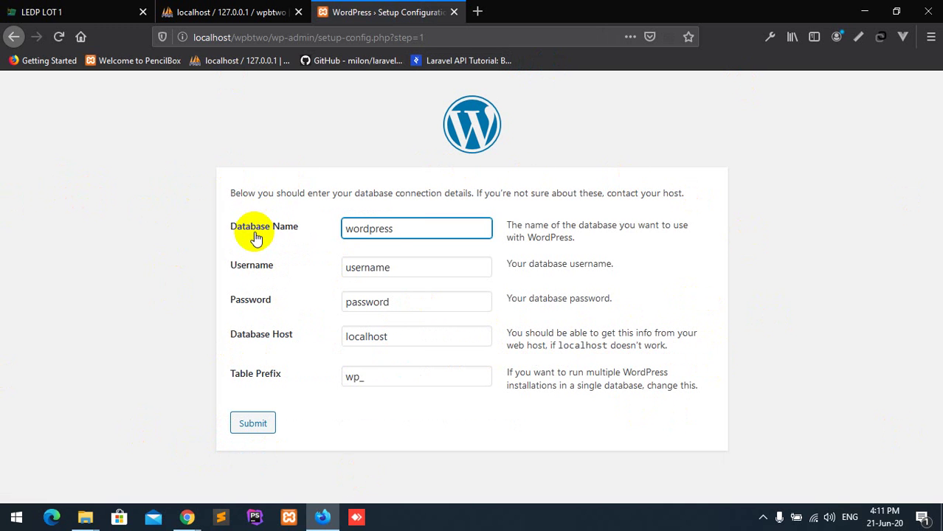
Change the Database Name from the default wordpress to wpbtwo
click(230, 11)
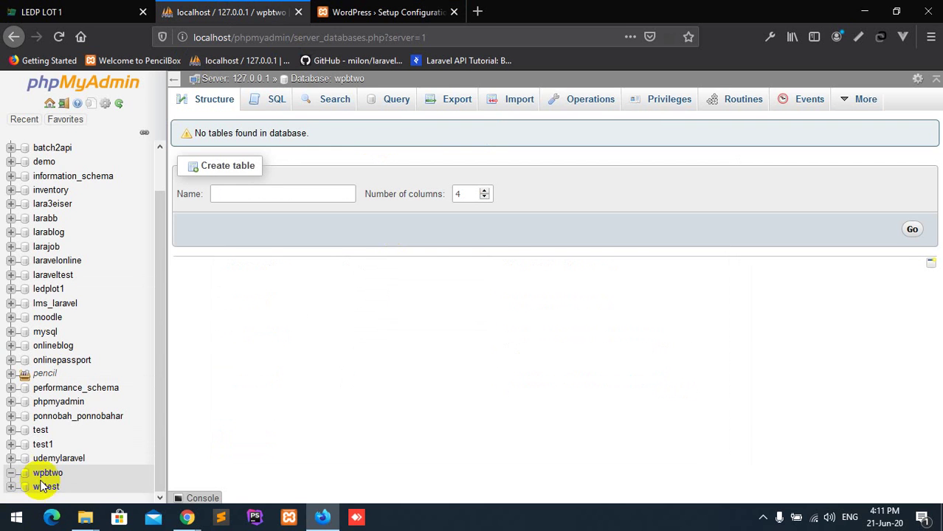
click(358, 11)
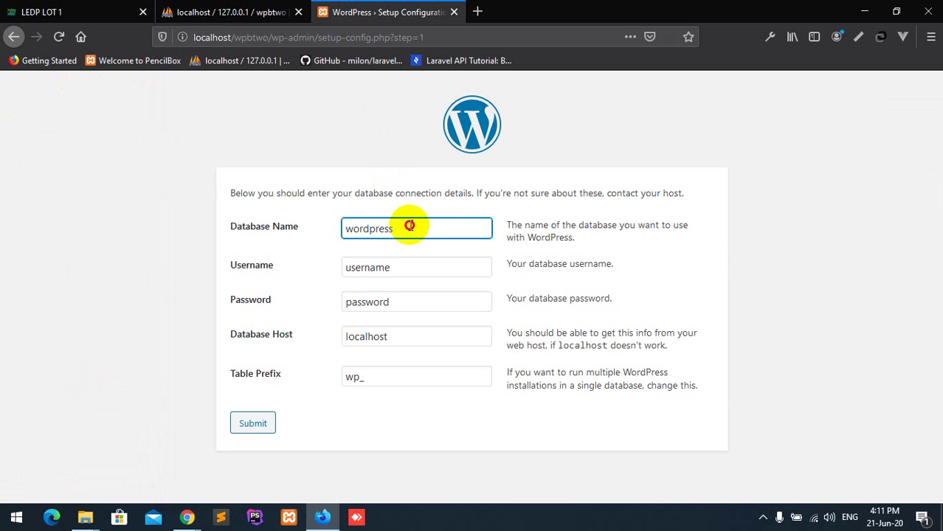
drag(412, 229, 355, 228)
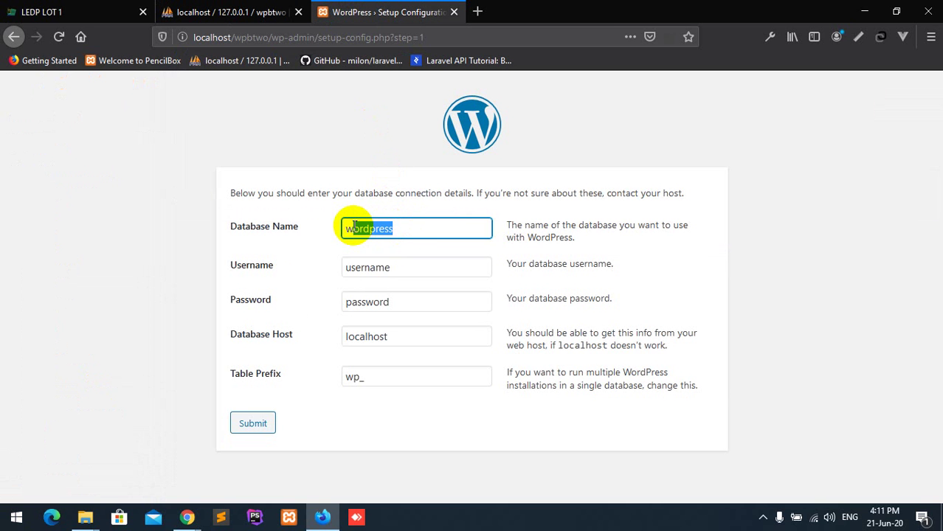
text(pbtwo)
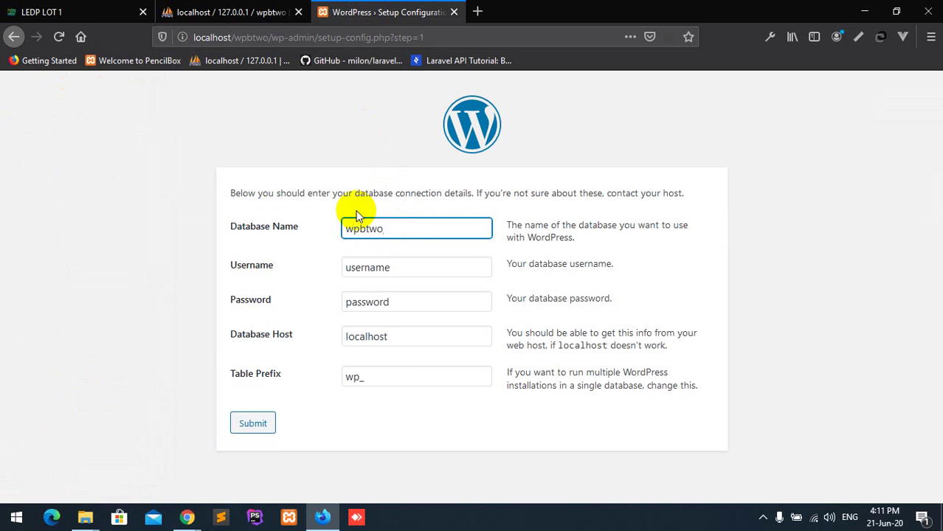
click(357, 215)
drag(385, 231, 342, 231)
click(385, 233)
Set the Username to root and clear the Password field
click(260, 337)
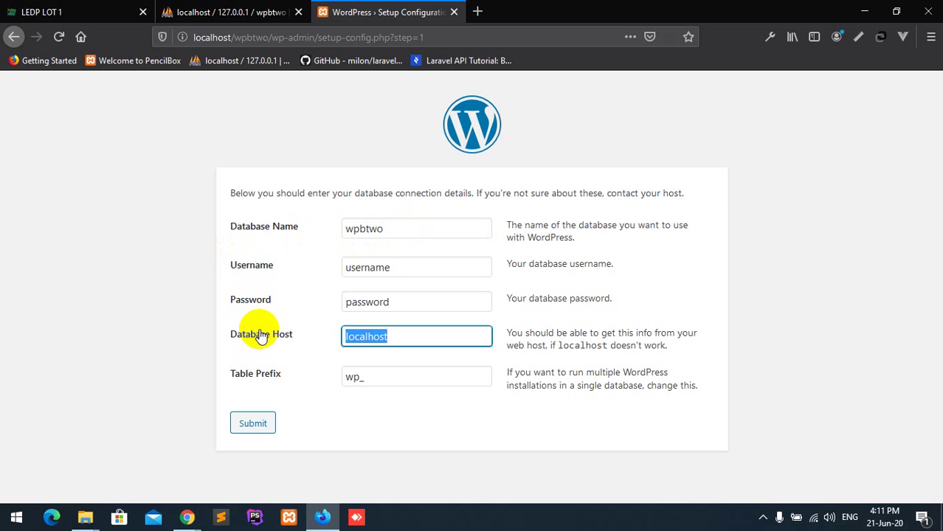
click(249, 271)
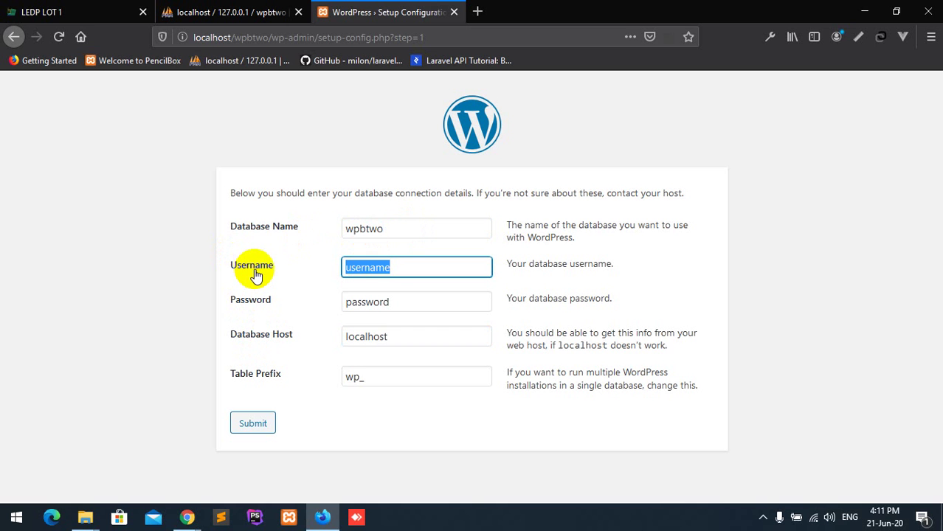
text(root)
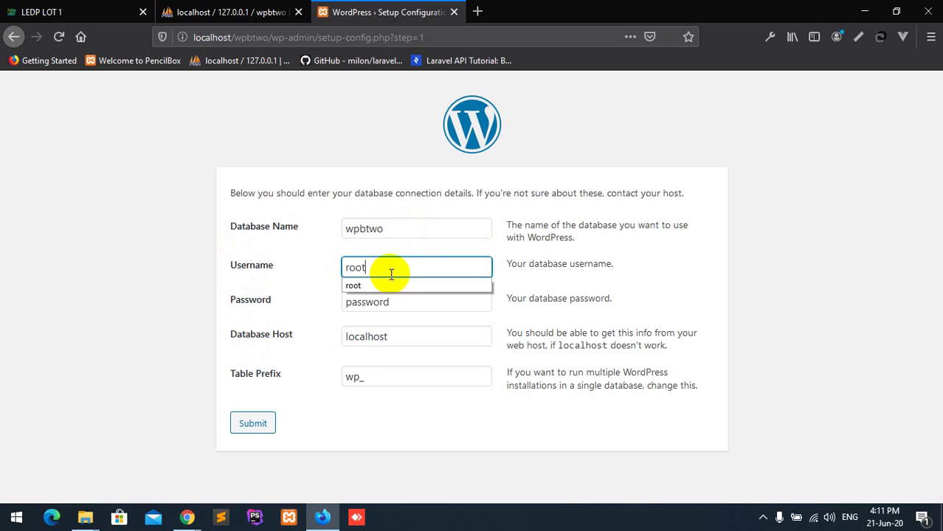
click(419, 253)
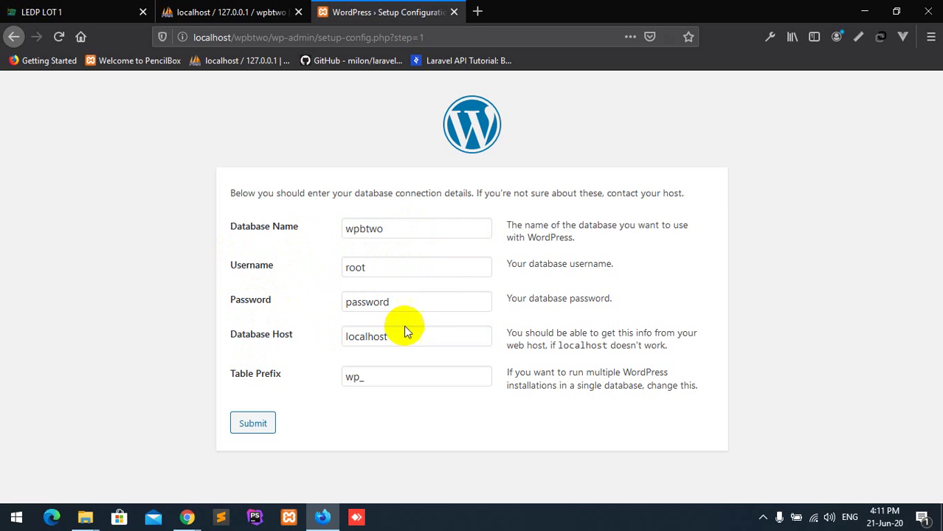
drag(414, 301, 343, 297)
key(BackSpace)
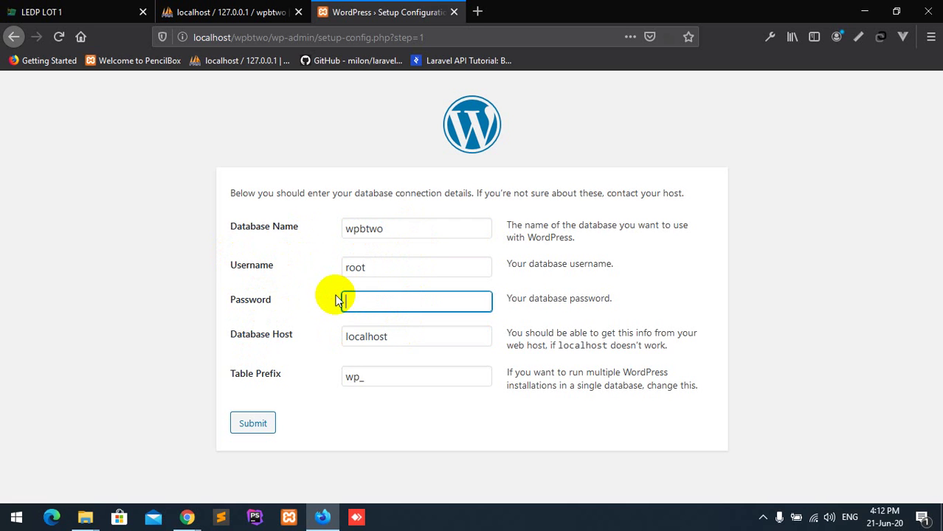
click(334, 298)
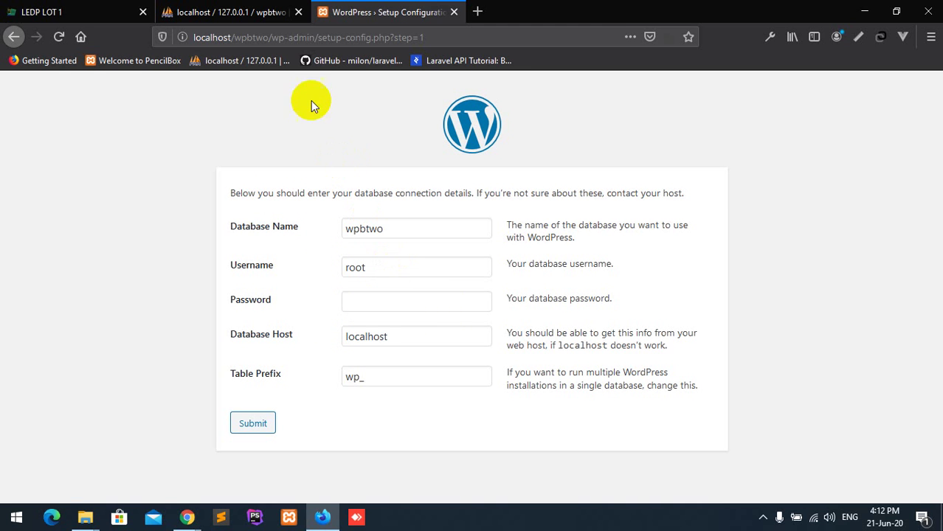
click(250, 9)
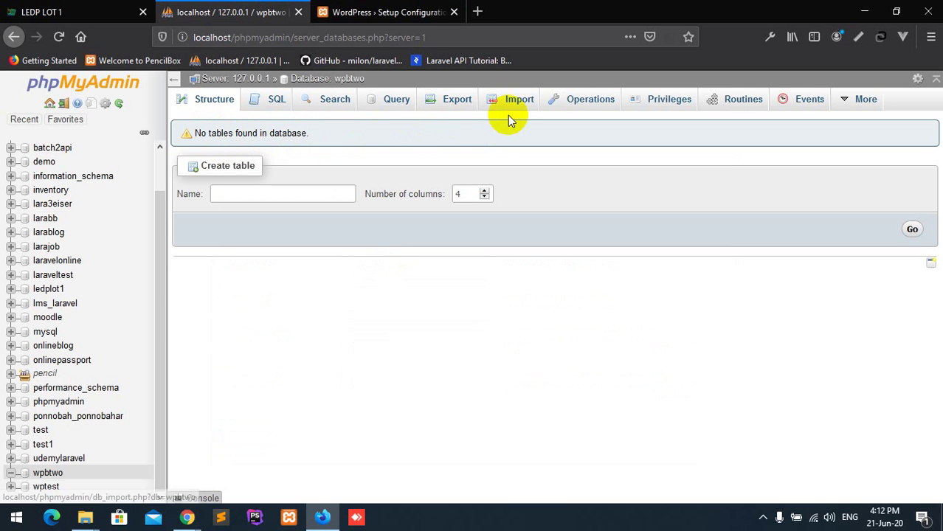
click(82, 89)
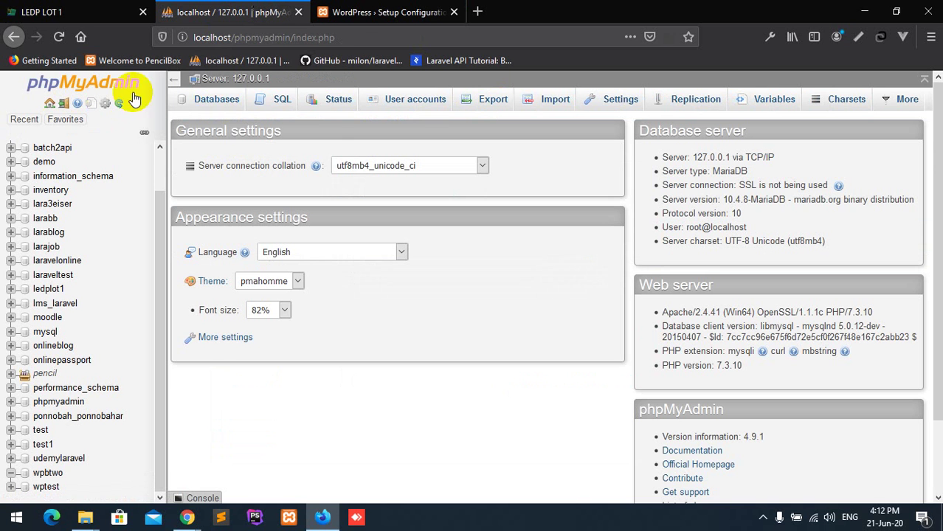
click(416, 99)
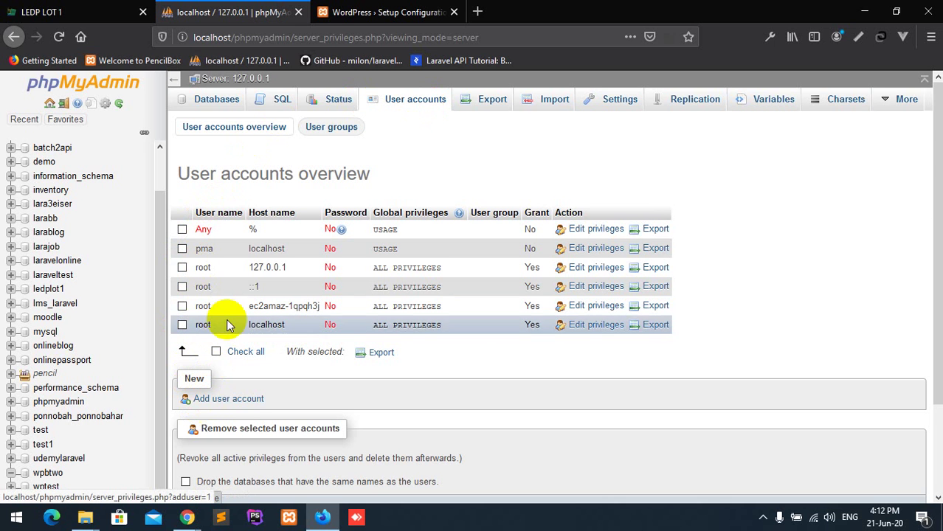
scroll(225, 322, down, 3)
click(222, 291)
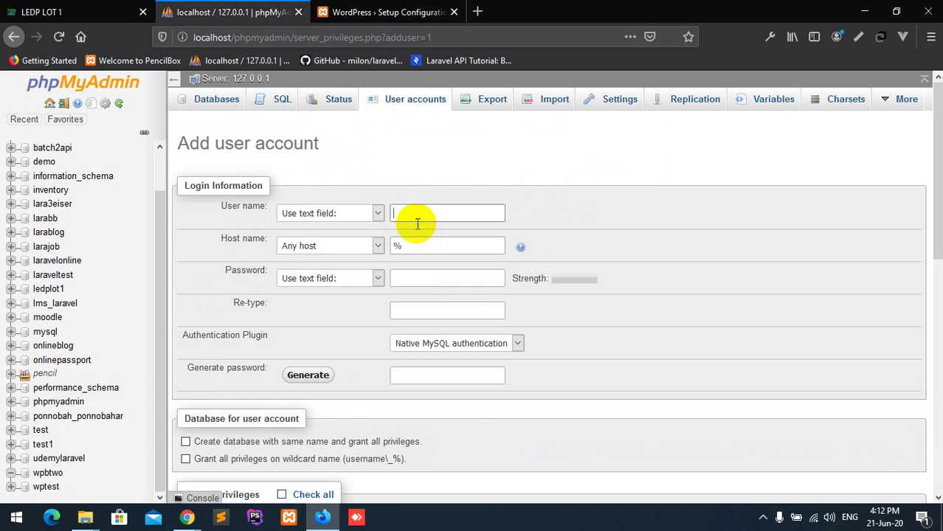
click(421, 214)
scroll(422, 213, down, 2)
scroll(399, 209, down, 12)
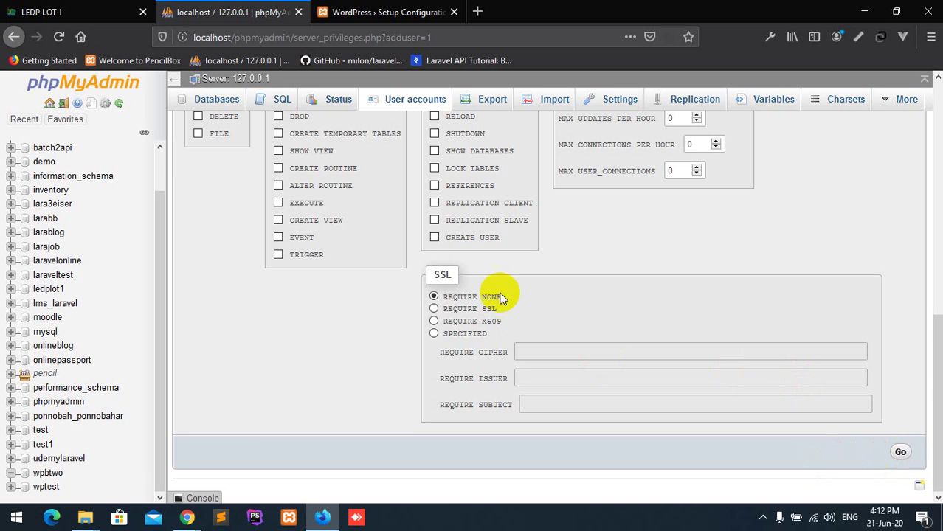
click(357, 9)
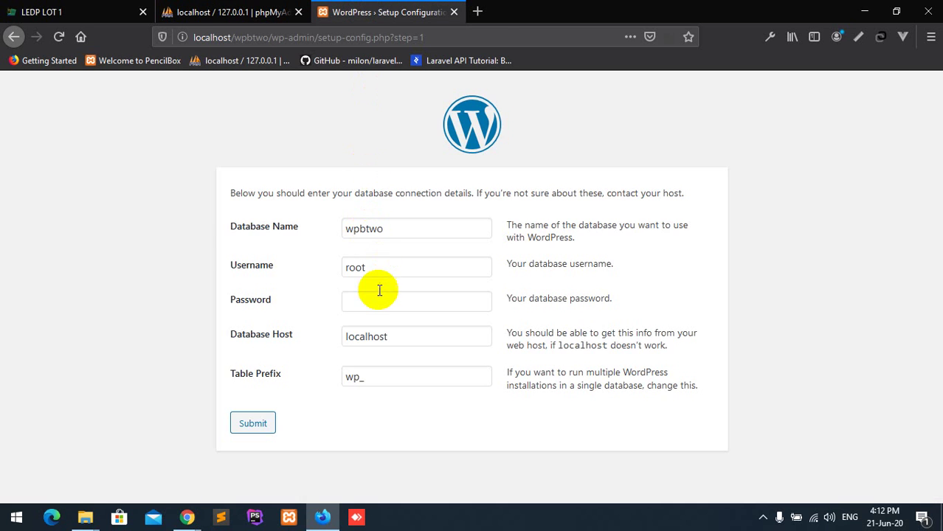
click(278, 12)
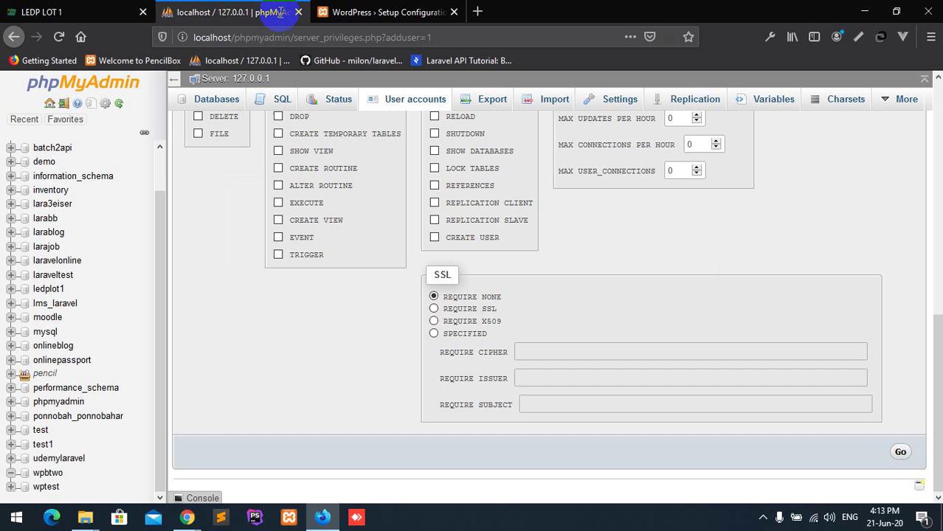
scroll(221, 298, up, 5)
click(420, 100)
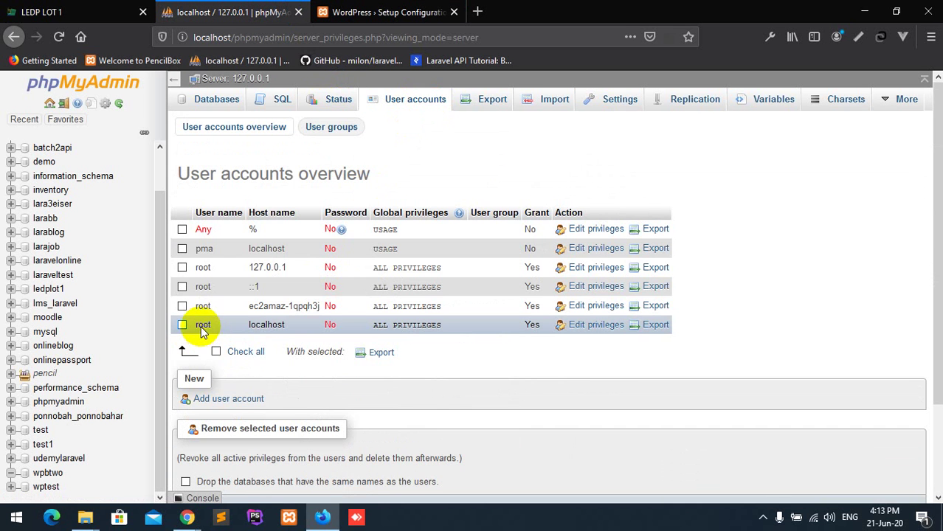
drag(196, 325, 337, 322)
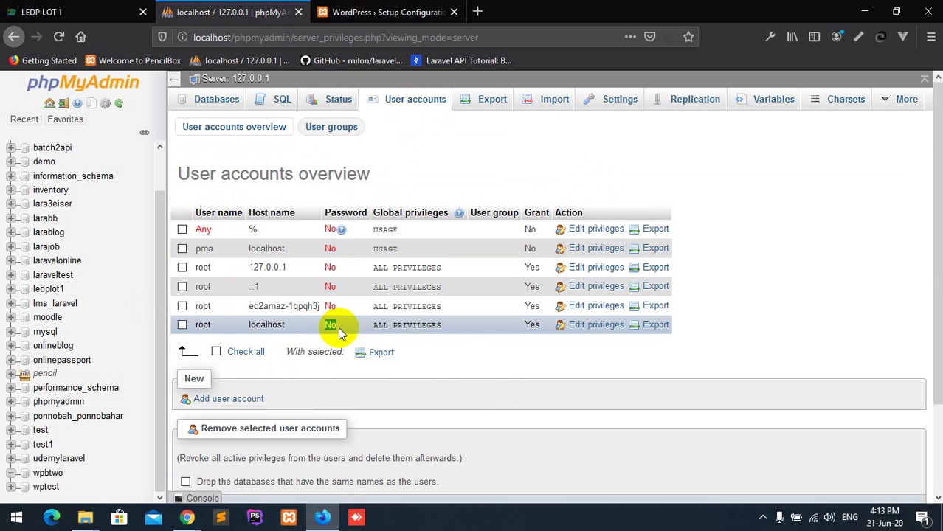
click(388, 11)
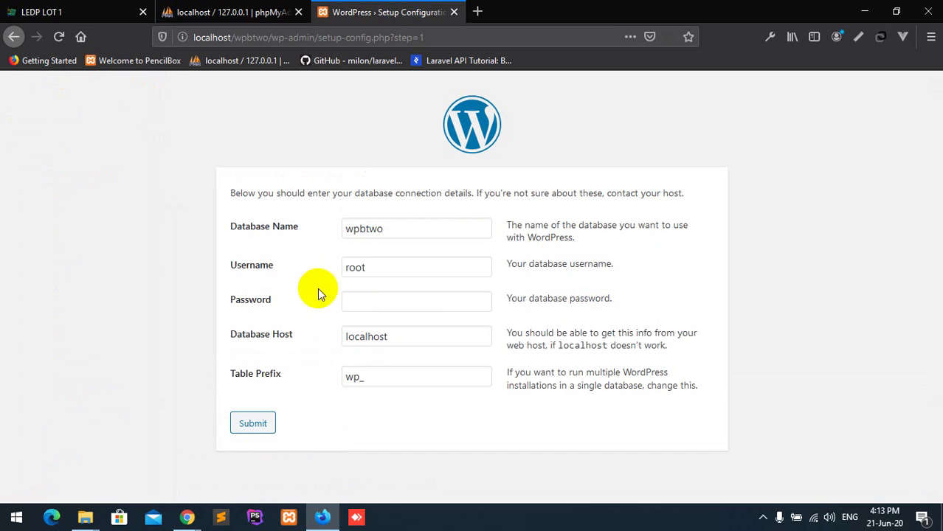
Retype root in the Username field
double_click(362, 269)
text(roo)
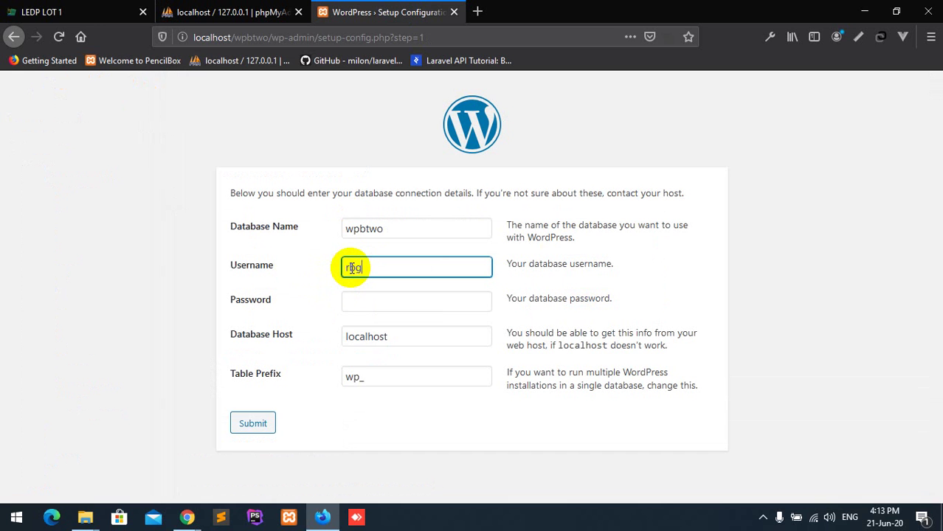
key(BackSpace)
key(BackSpace)
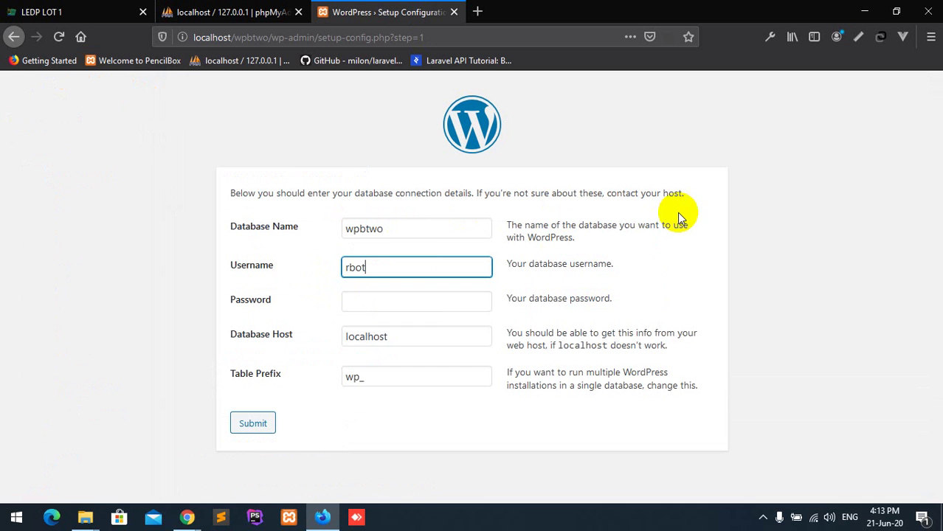
key(BackSpace)
key(BackSpace)
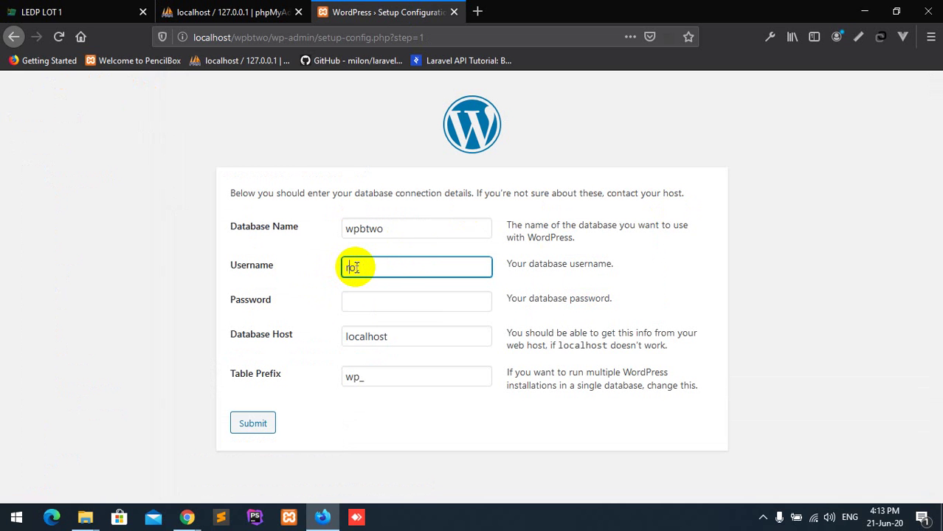
text(ot)
click(690, 259)
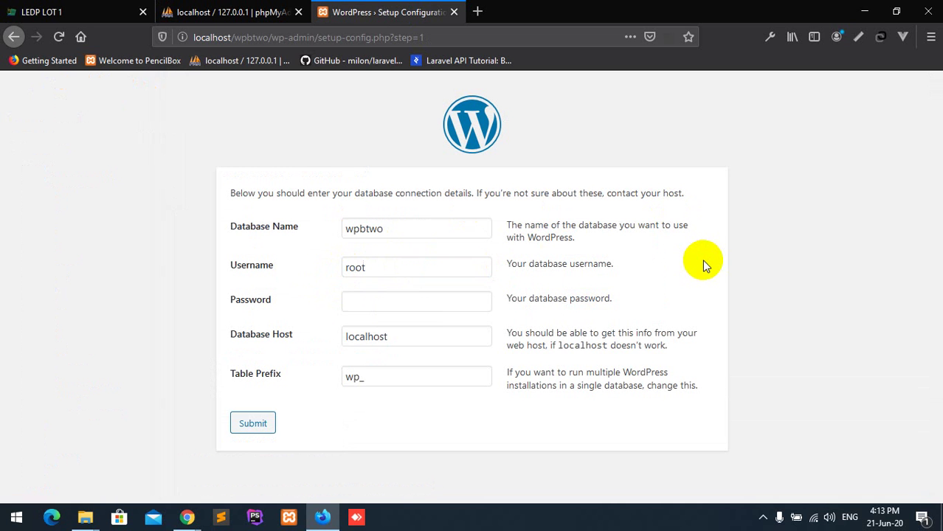
Check phpMyAdmin's user accounts, keep the wp_ table prefix, and submit the connection details
click(225, 13)
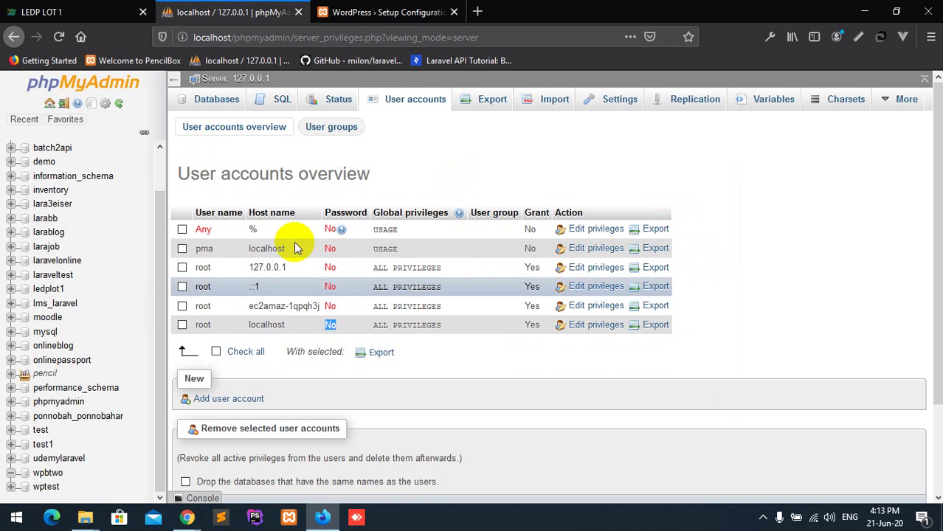
scroll(238, 378, down, 3)
scroll(252, 365, up, 3)
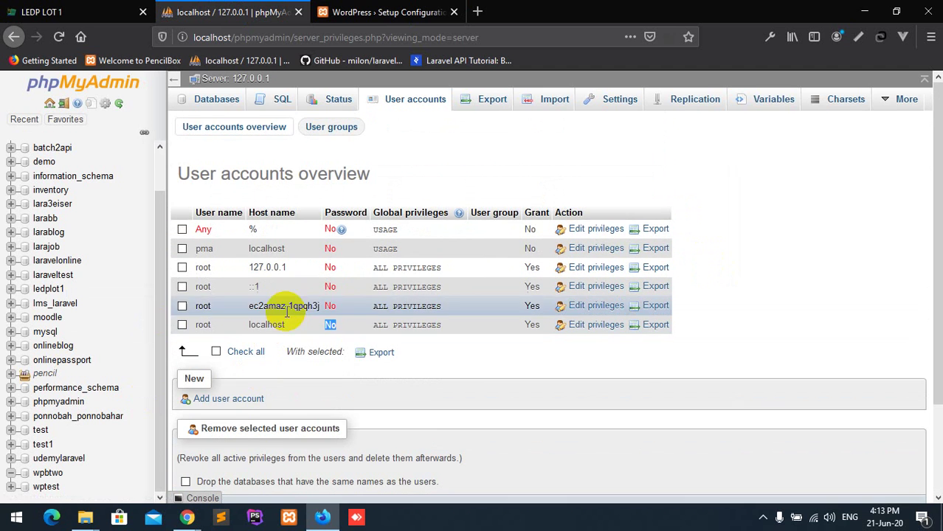
click(392, 12)
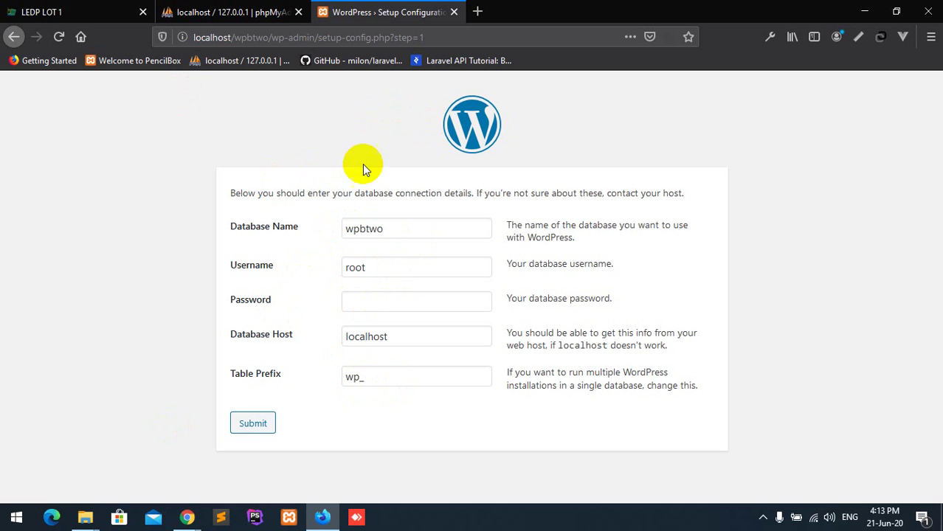
click(376, 374)
double_click(353, 373)
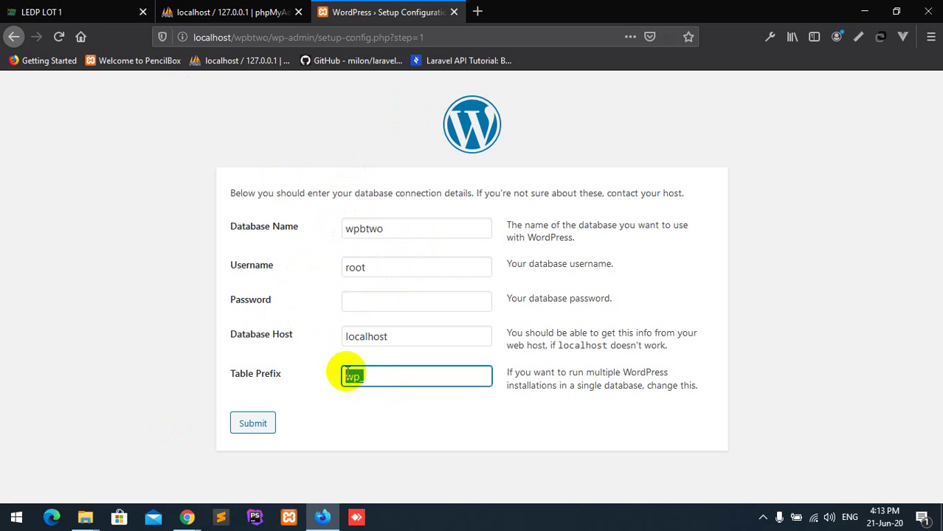
click(769, 349)
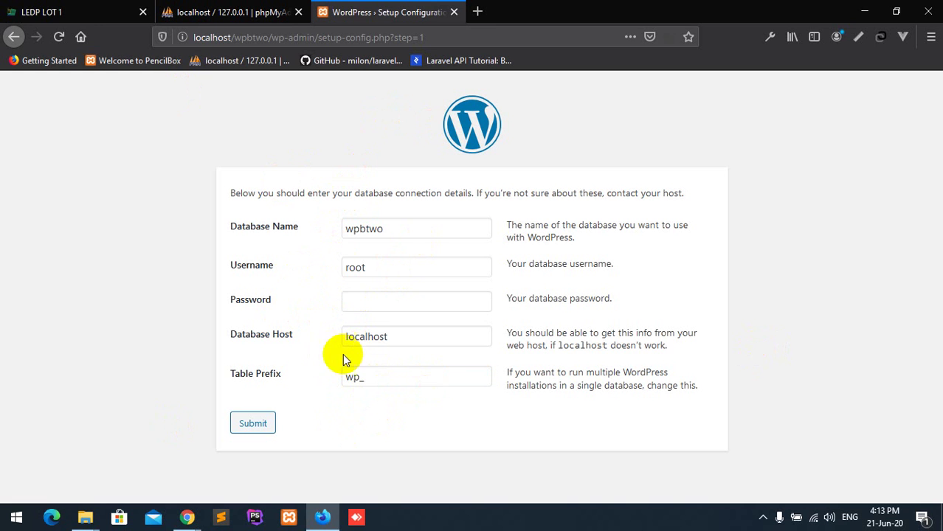
double_click(353, 378)
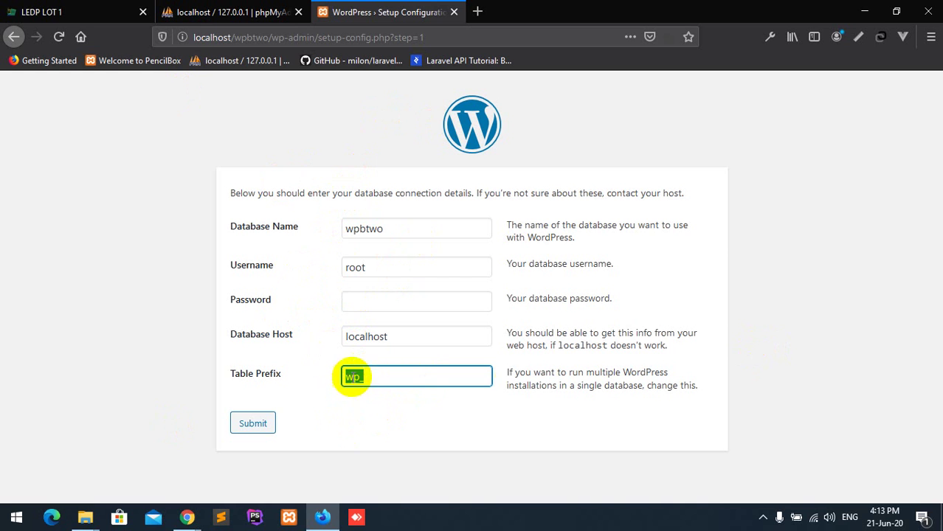
click(765, 326)
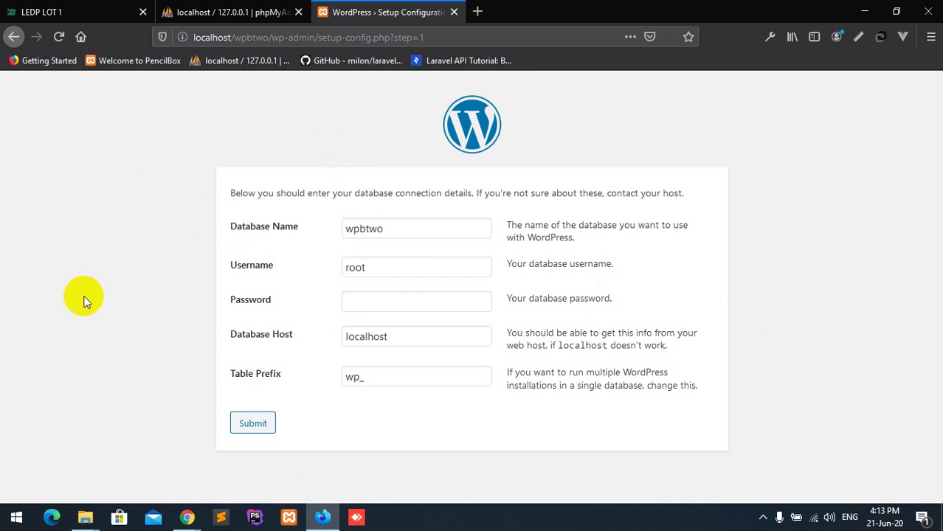
click(251, 424)
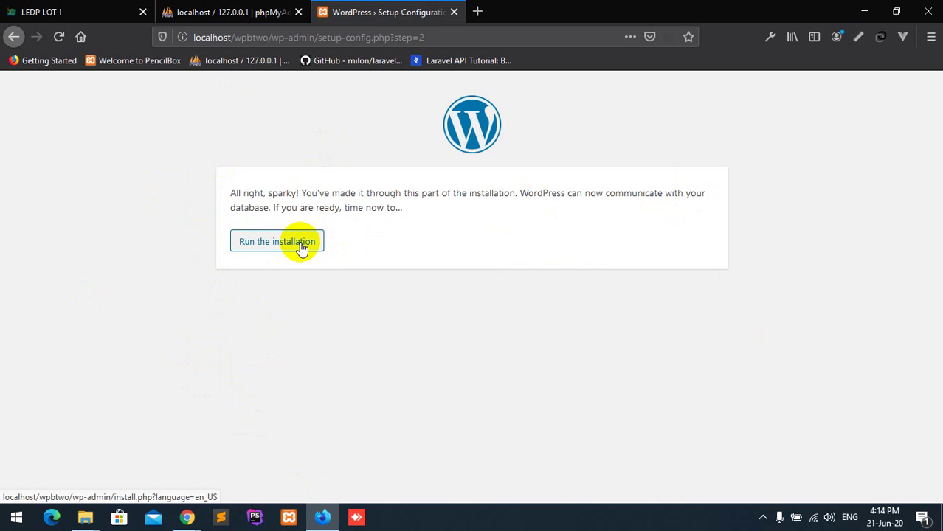
Run the installation and enter Test as the Site Title
click(302, 248)
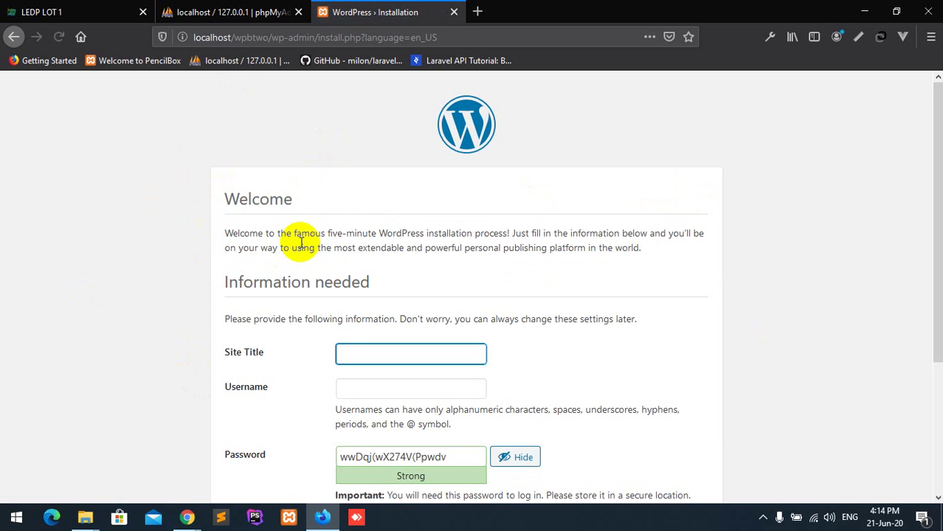
scroll(216, 203, down, 1)
scroll(212, 196, down, 2)
scroll(213, 196, up, 3)
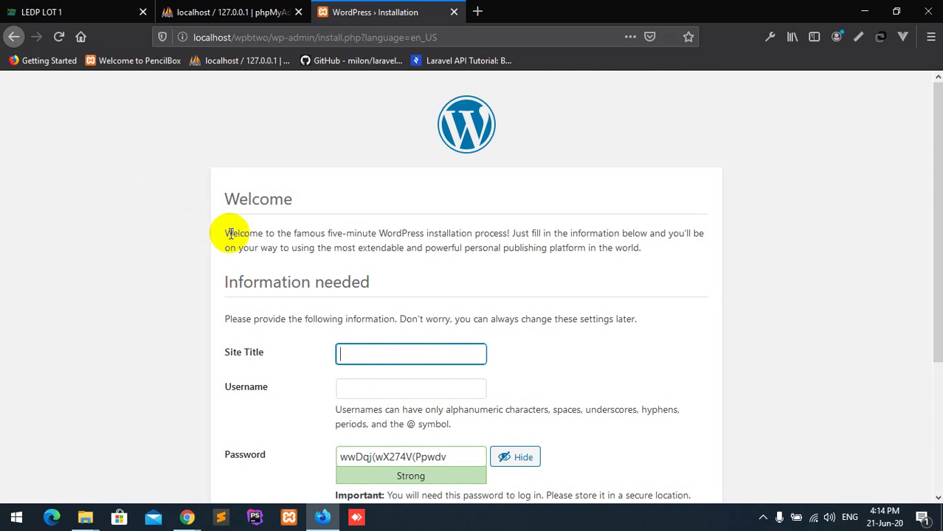
scroll(221, 225, down, 3)
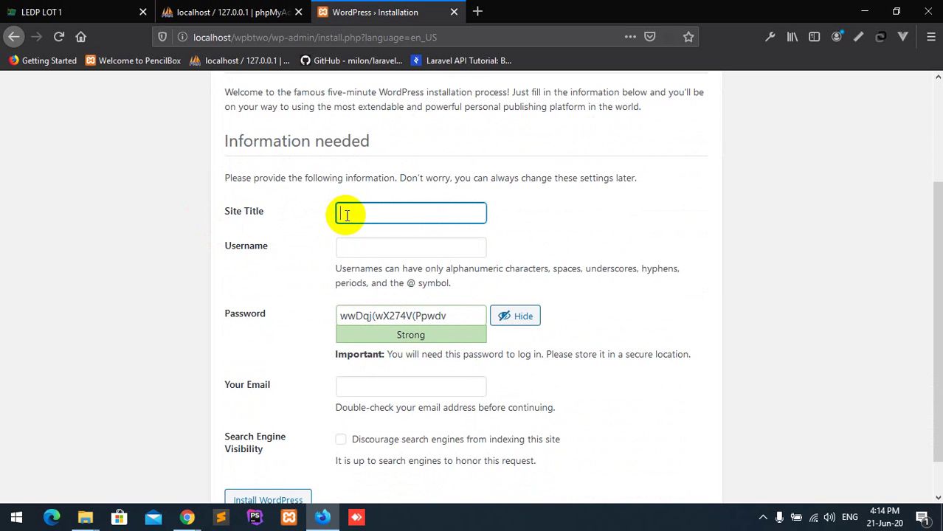
scroll(354, 207, down, 1)
scroll(350, 202, up, 3)
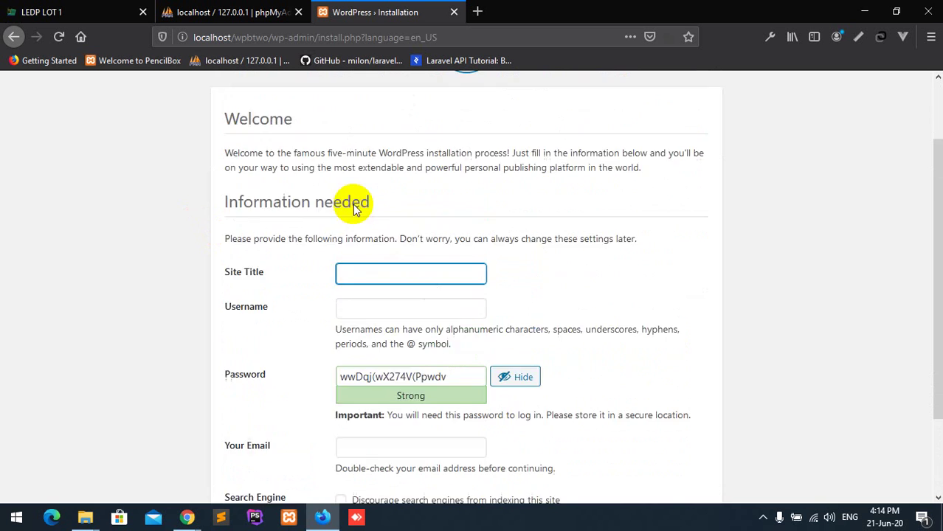
scroll(397, 268, down, 3)
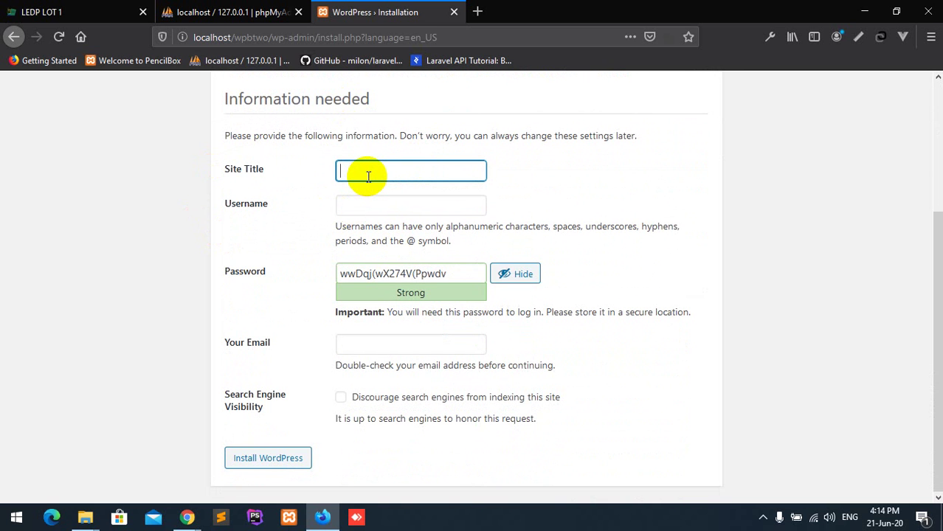
text(Test)
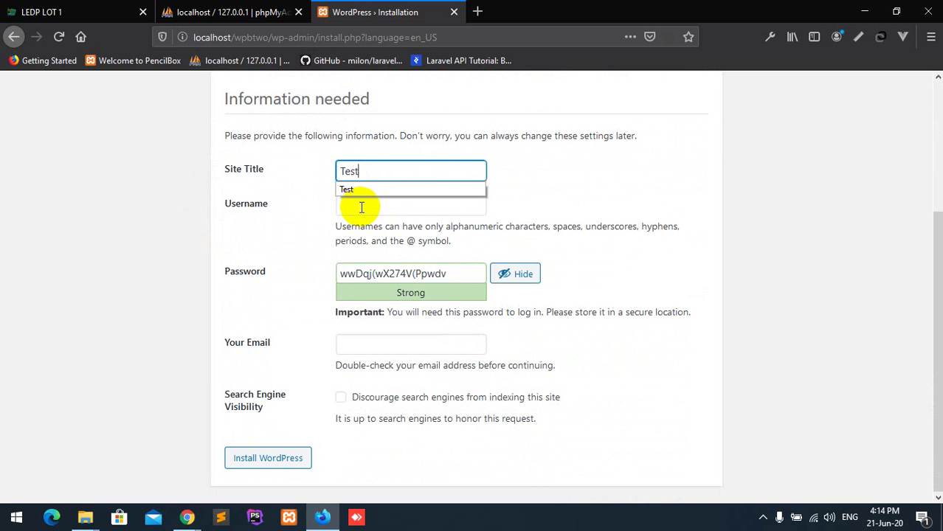
Enter admin as the Username and start replacing the generated password with a new one
click(360, 205)
click(309, 212)
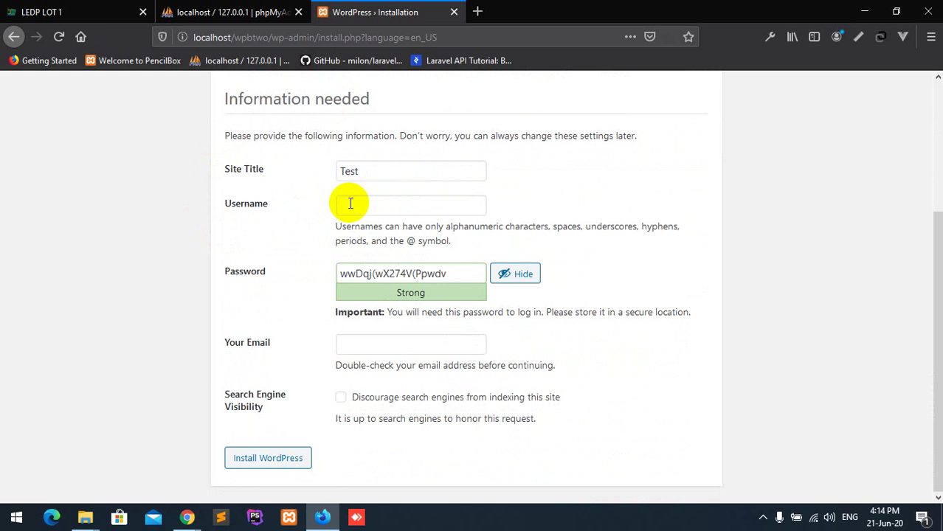
click(351, 204)
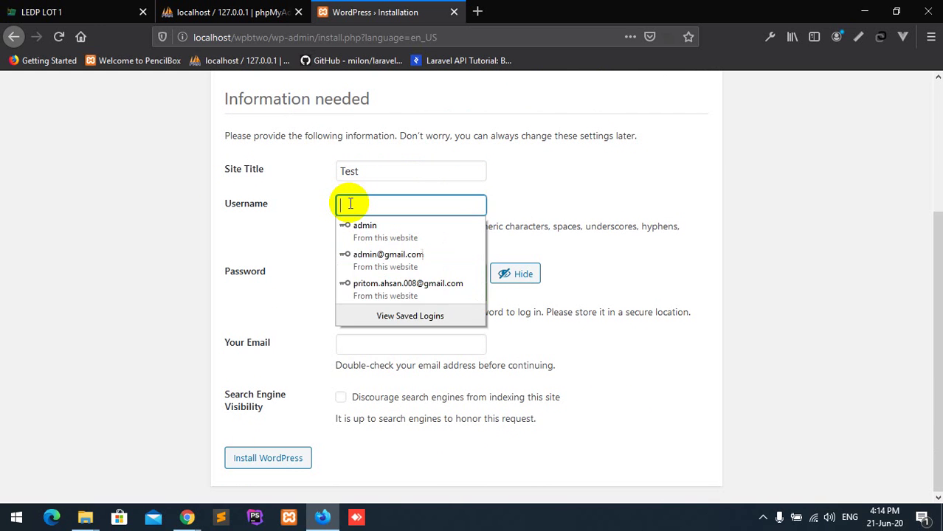
text(ad)
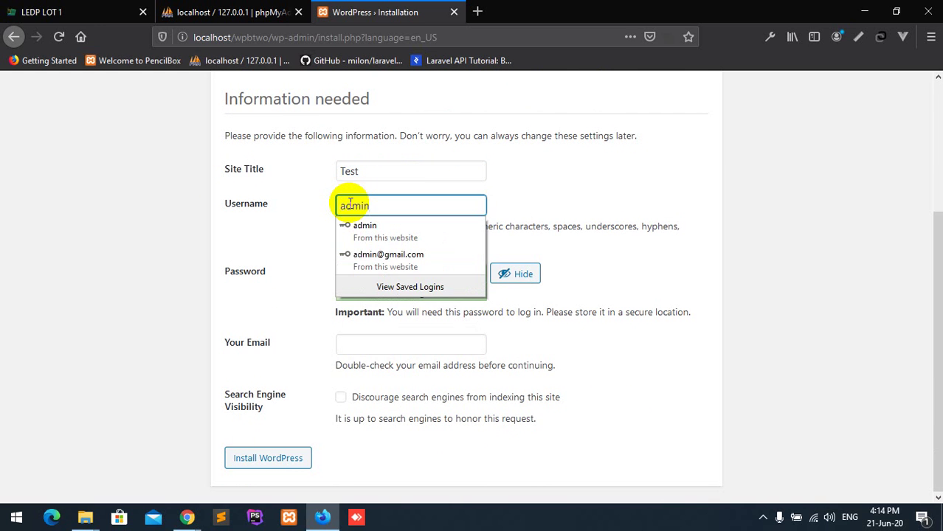
text(min)
click(274, 257)
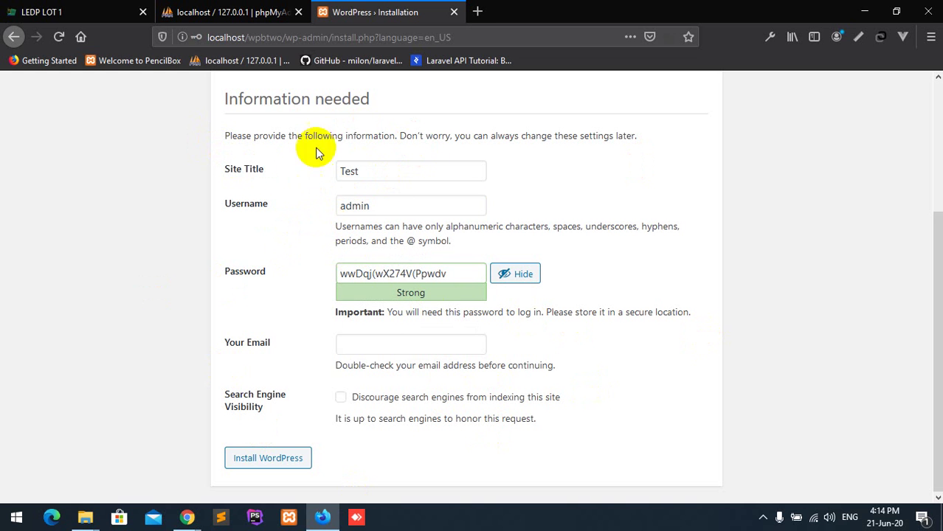
drag(467, 273, 325, 239)
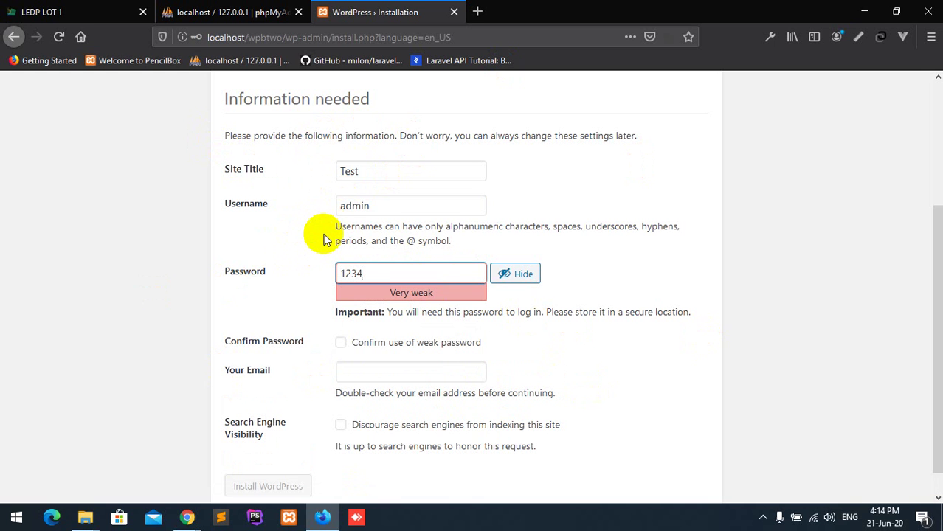
Confirm the weak password, fill in the admin e-mail, and tick Discourage search engines
click(343, 347)
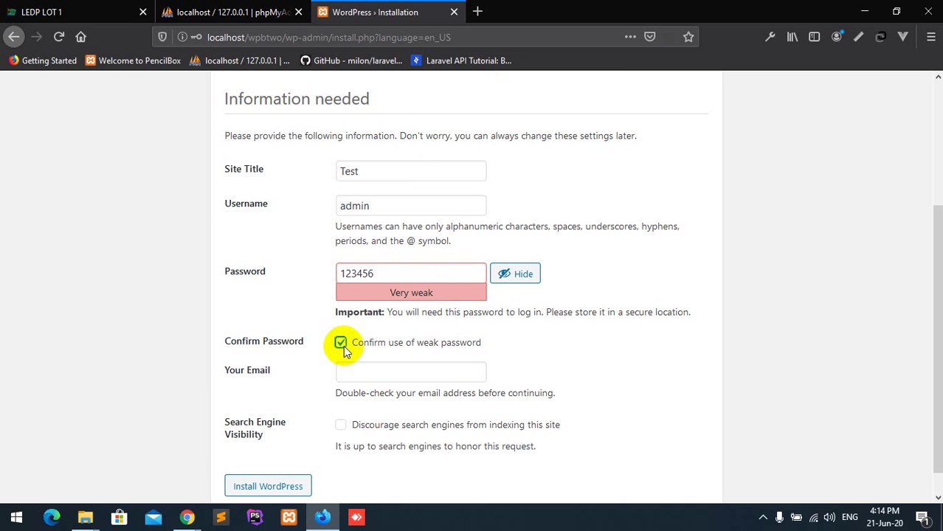
click(365, 374)
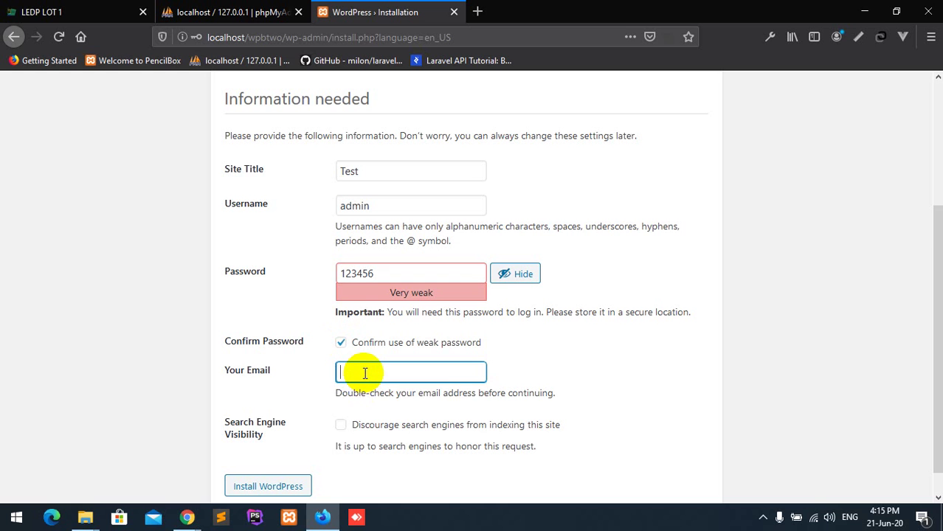
text(pritom)
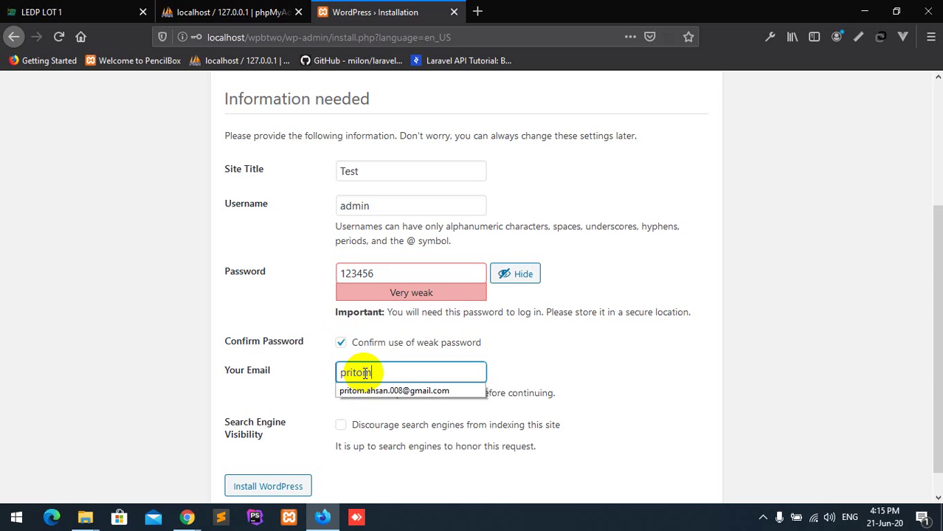
text(.)
click(373, 392)
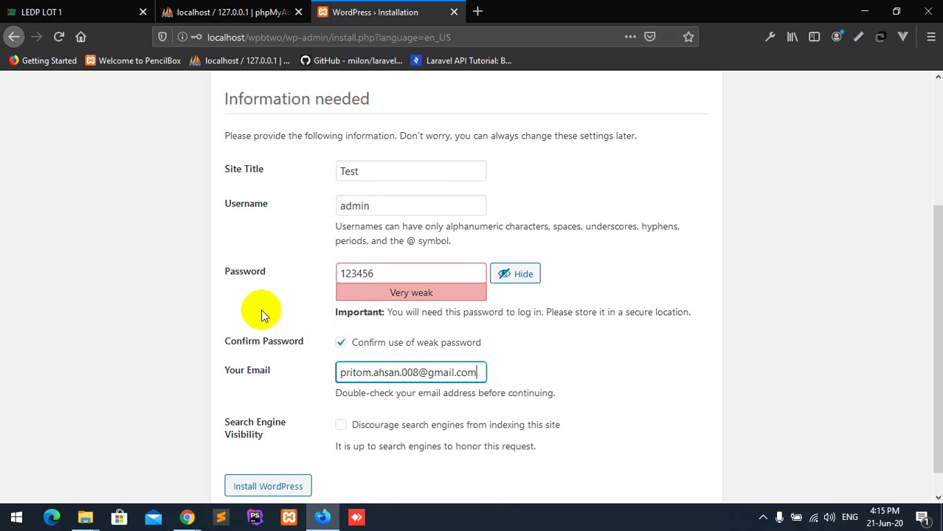
click(342, 427)
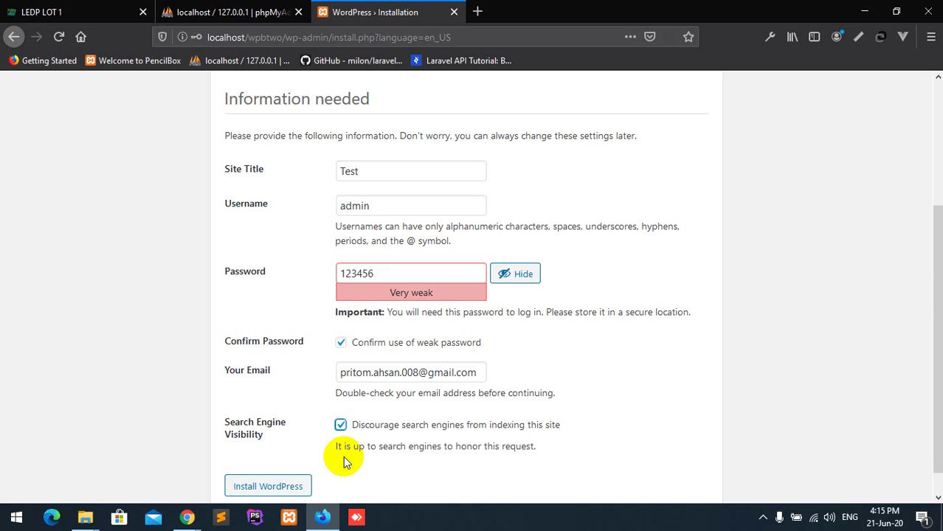
click(403, 232)
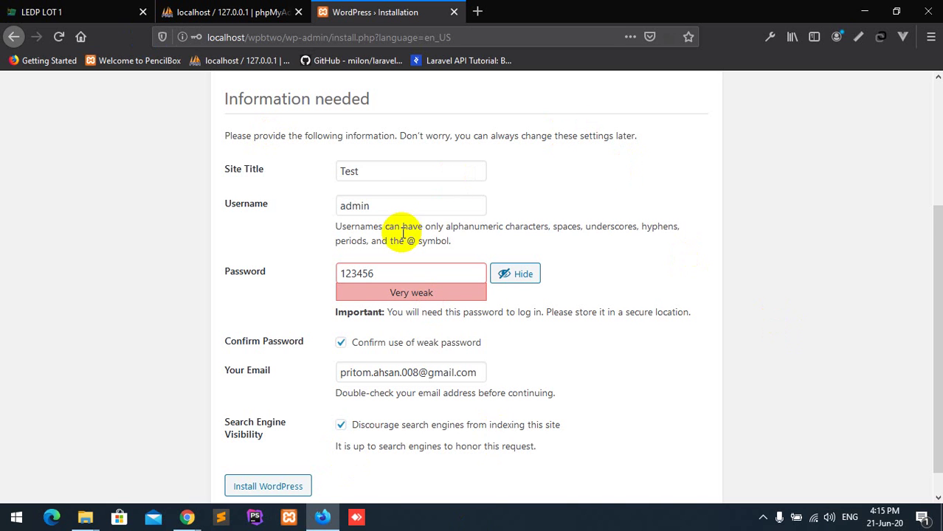
scroll(339, 251, down, 1)
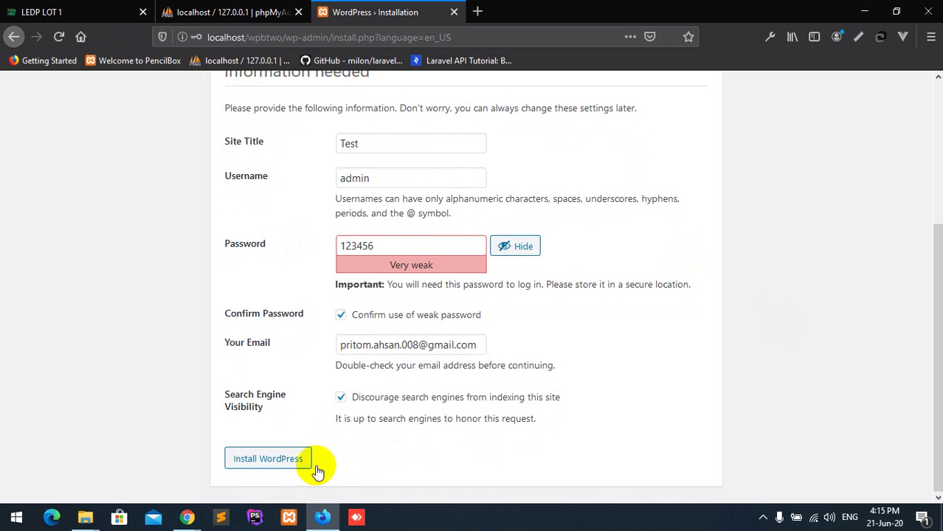
Install WordPress, decline Firefox's saved-login update, then continue from the Success! page to login
click(297, 457)
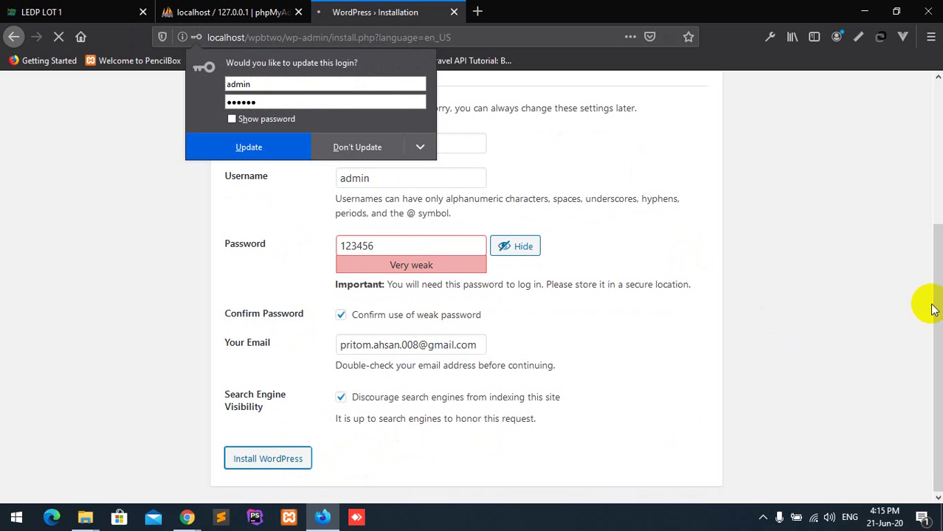
click(370, 146)
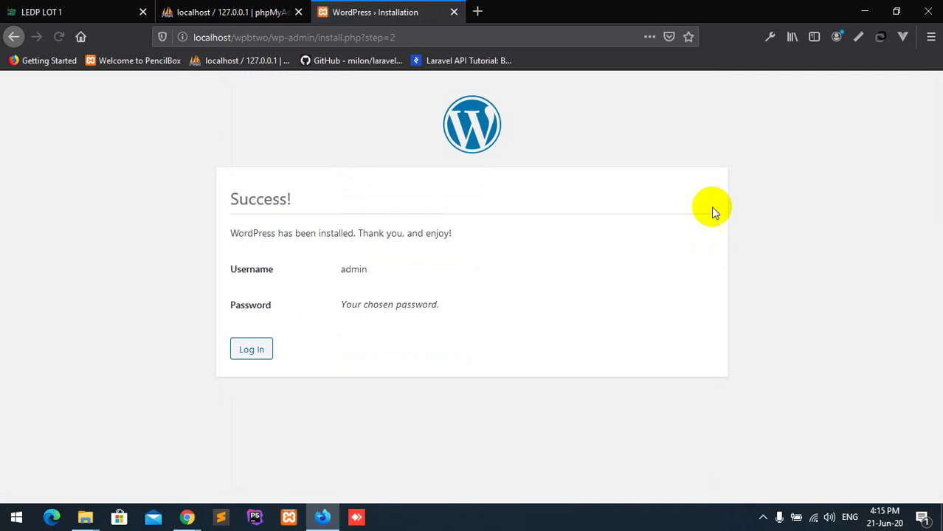
click(233, 228)
drag(233, 228, 470, 248)
click(421, 241)
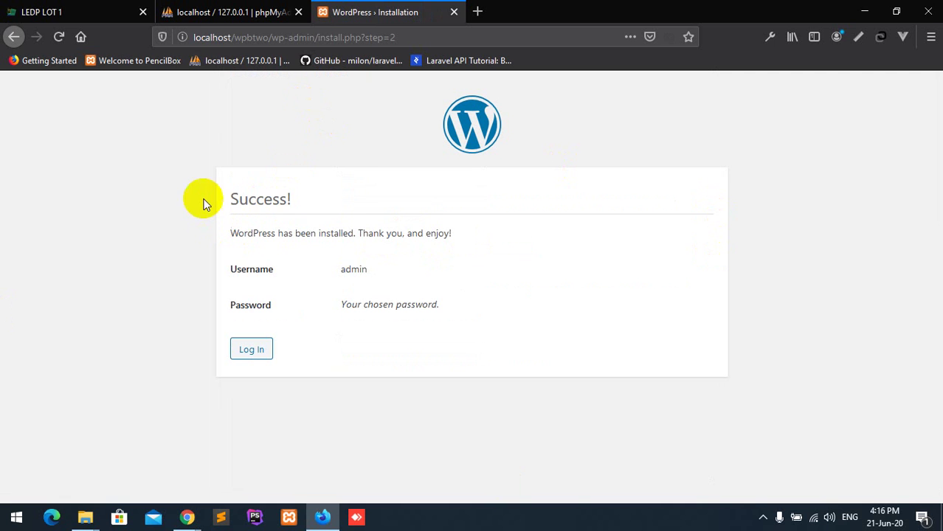
drag(228, 200, 359, 200)
click(358, 200)
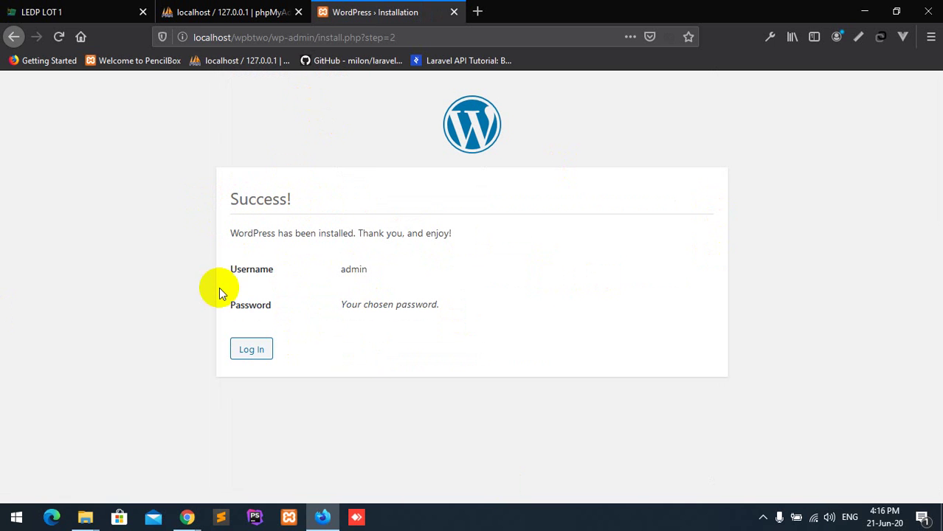
click(252, 353)
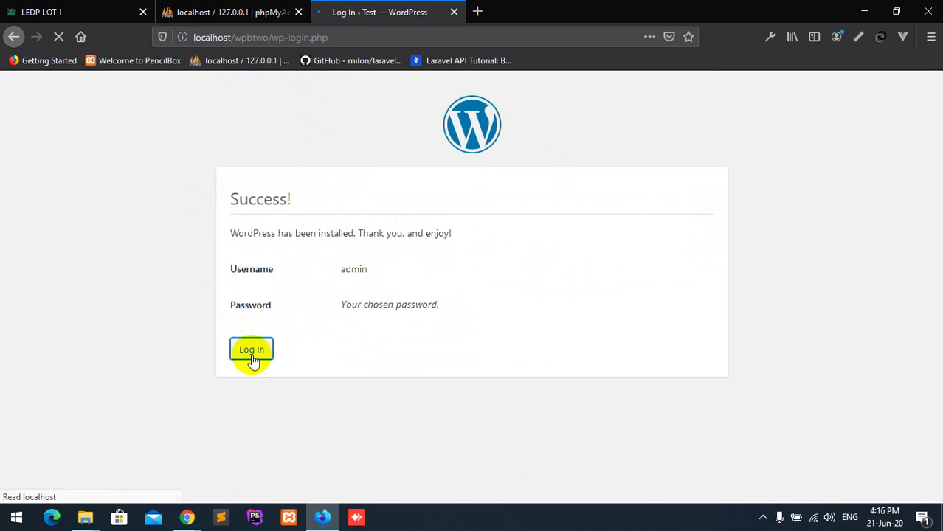
Log in with the saved admin username and retyped account password, declining Firefox's login update
click(311, 358)
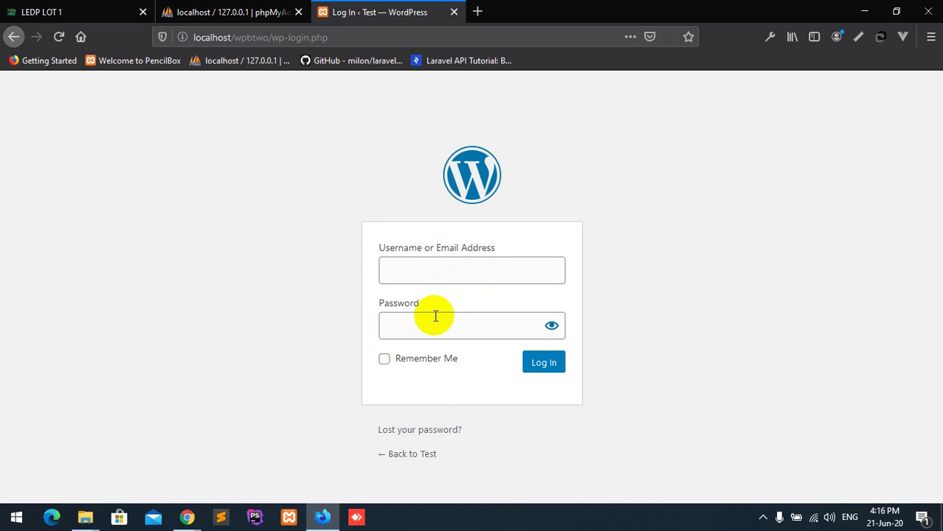
click(447, 279)
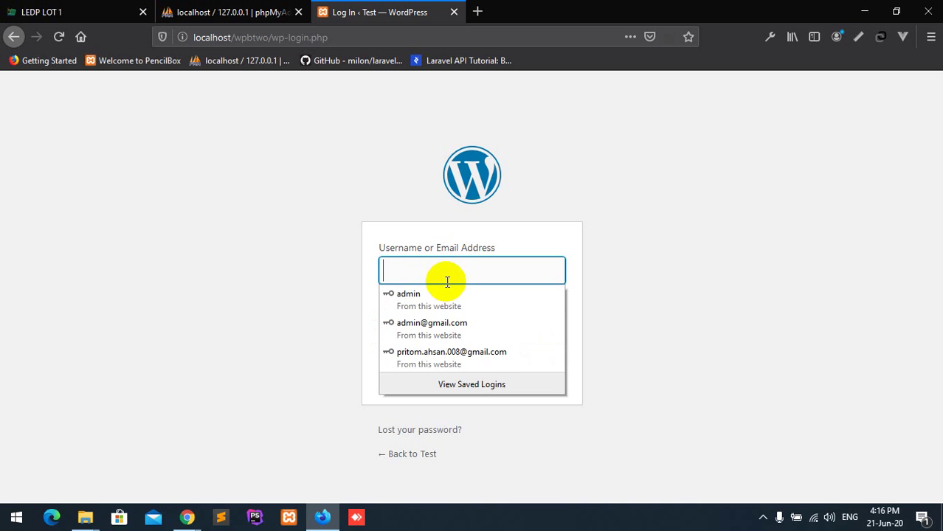
click(448, 293)
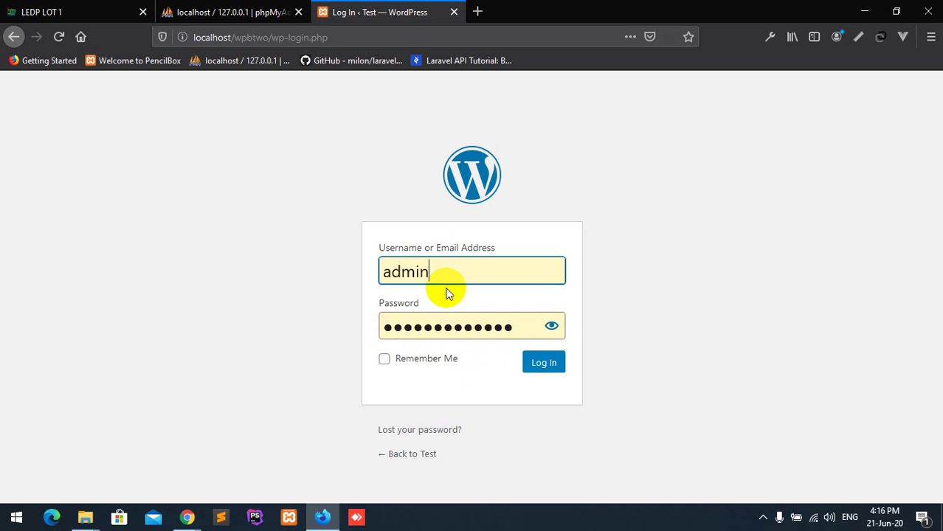
double_click(400, 325)
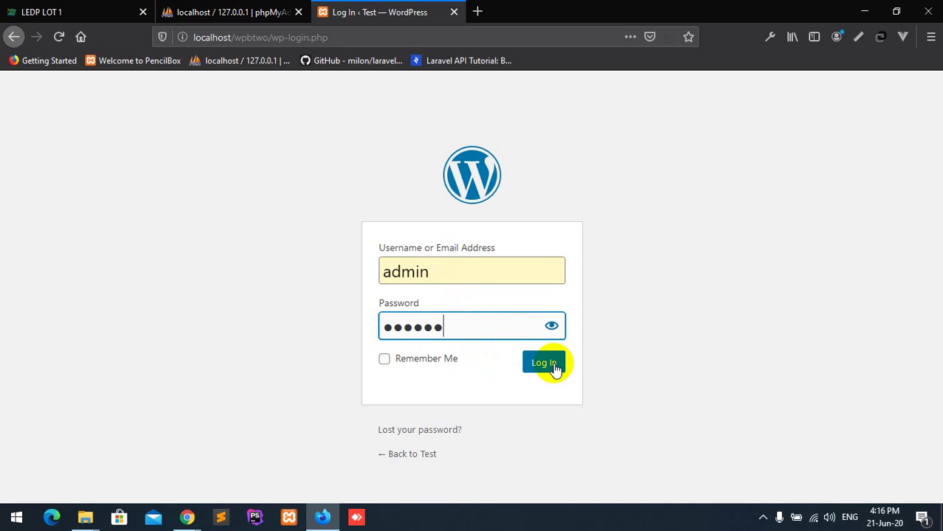
click(555, 369)
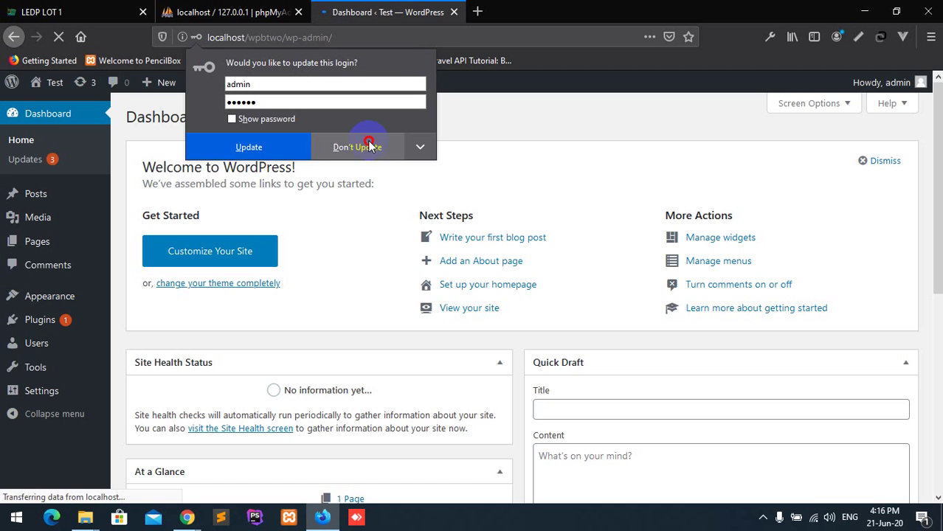
click(361, 146)
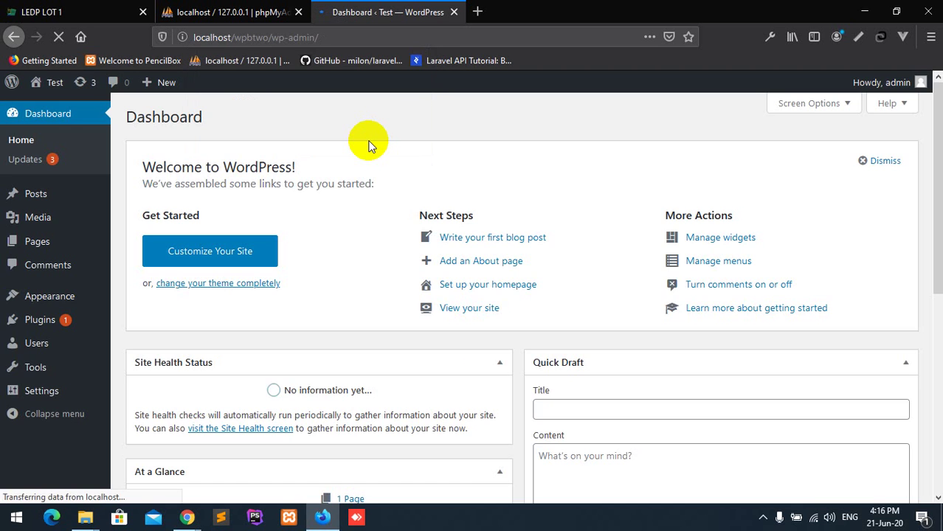
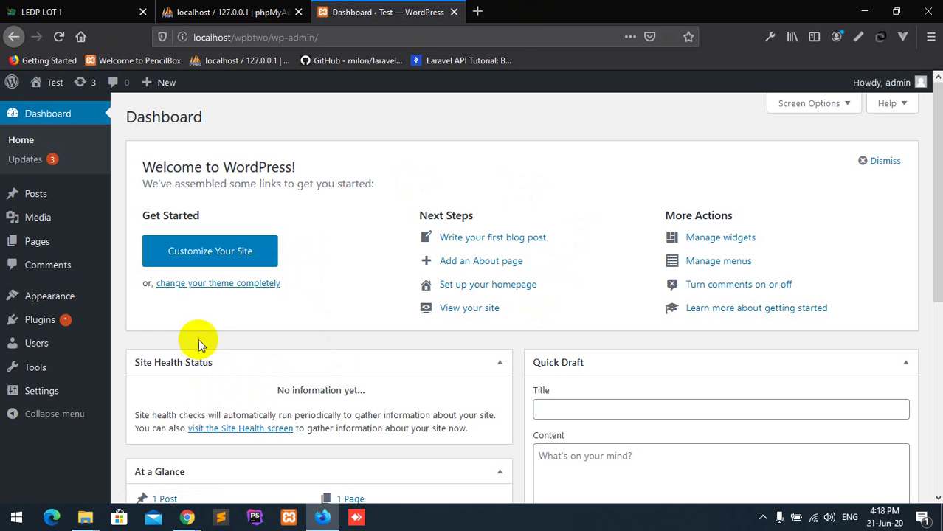
Load localhost/wpbtwo/ by deleting wp-admin/ from the address, showing the Hello world! post
mouse_move(43, 87)
click(44, 110)
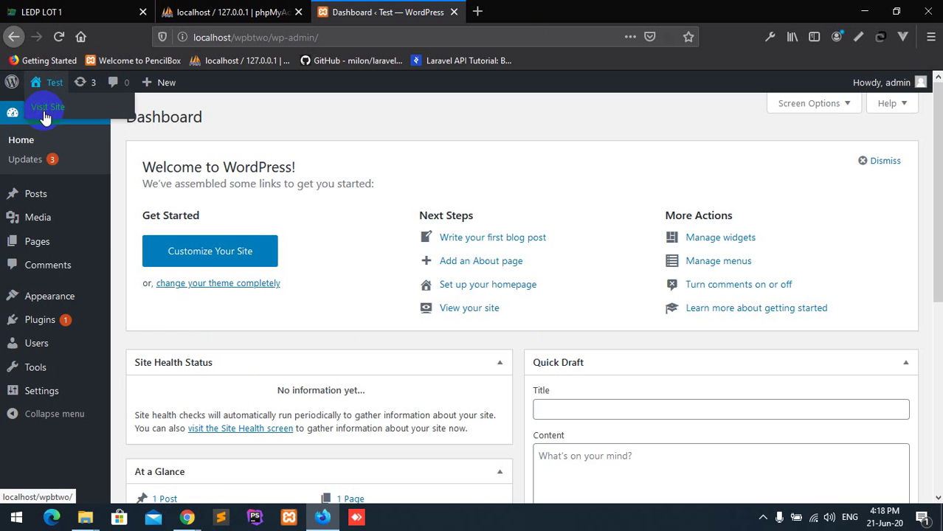
right_click(47, 110)
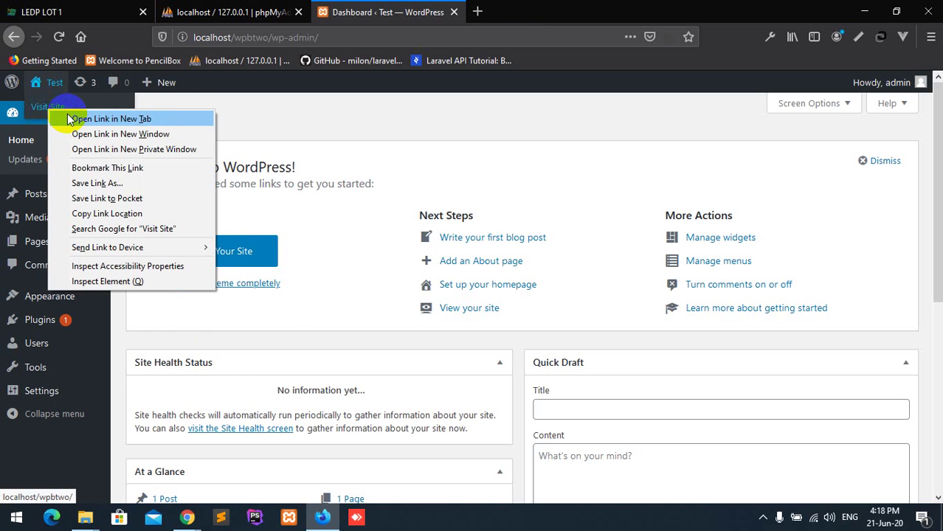
click(341, 120)
drag(262, 35, 191, 37)
drag(272, 37, 318, 38)
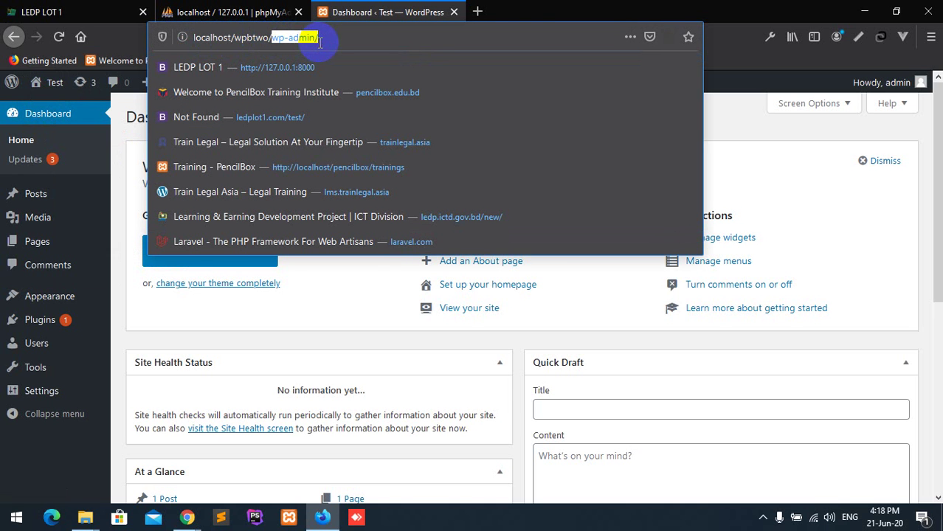
key(BackSpace)
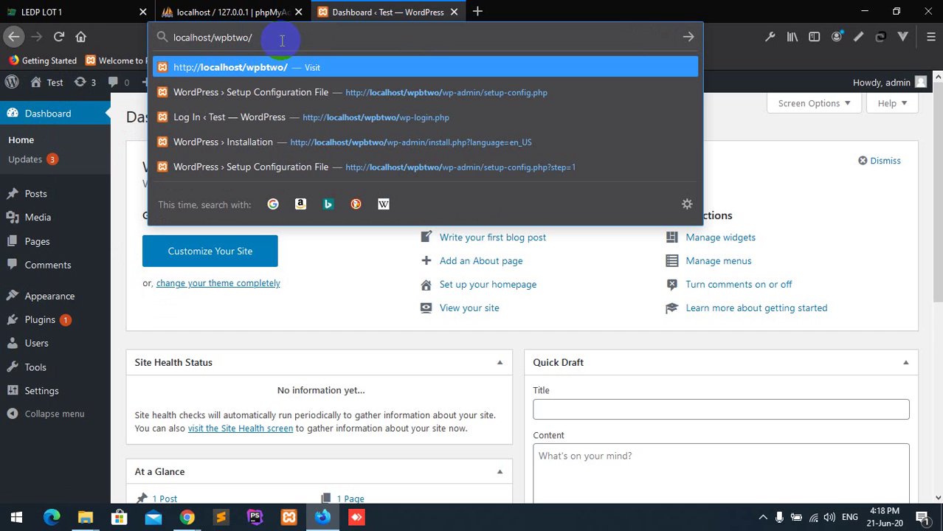
drag(174, 37, 253, 37)
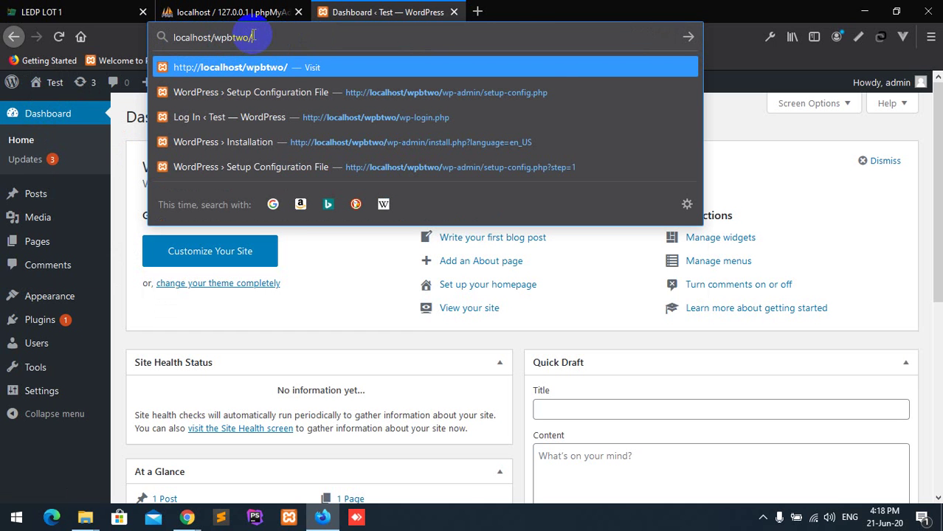
key(Return)
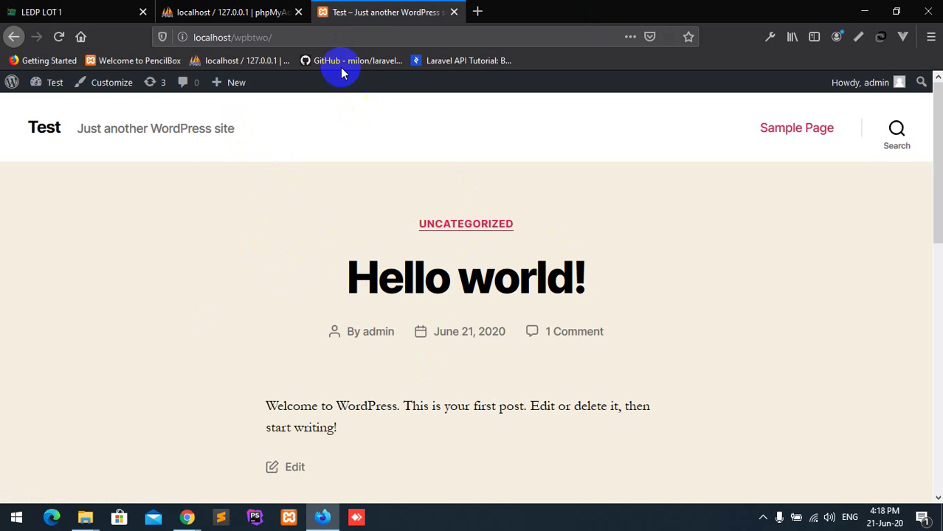
Look over the Hello world! post, then add wp-admin to the address to reach the Dashboard
scroll(332, 304, down, 8)
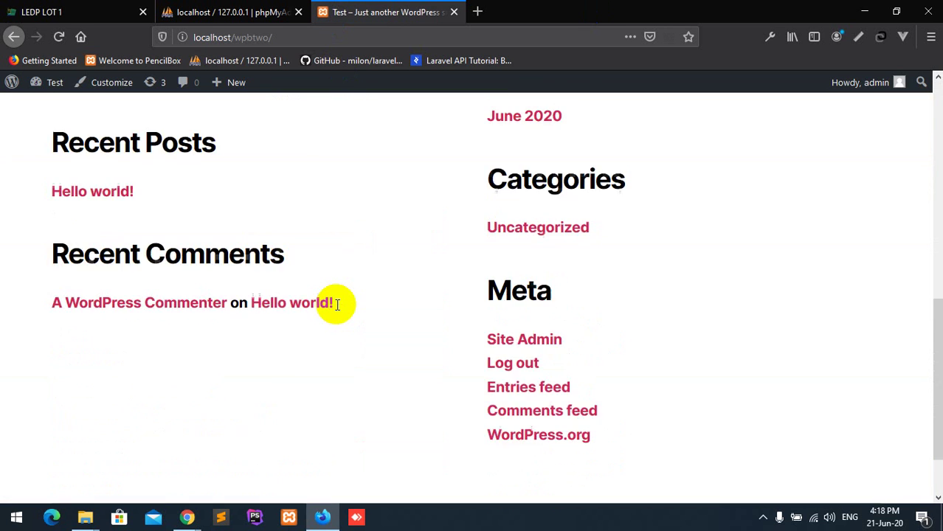
scroll(336, 308, up, 3)
scroll(335, 309, up, 5)
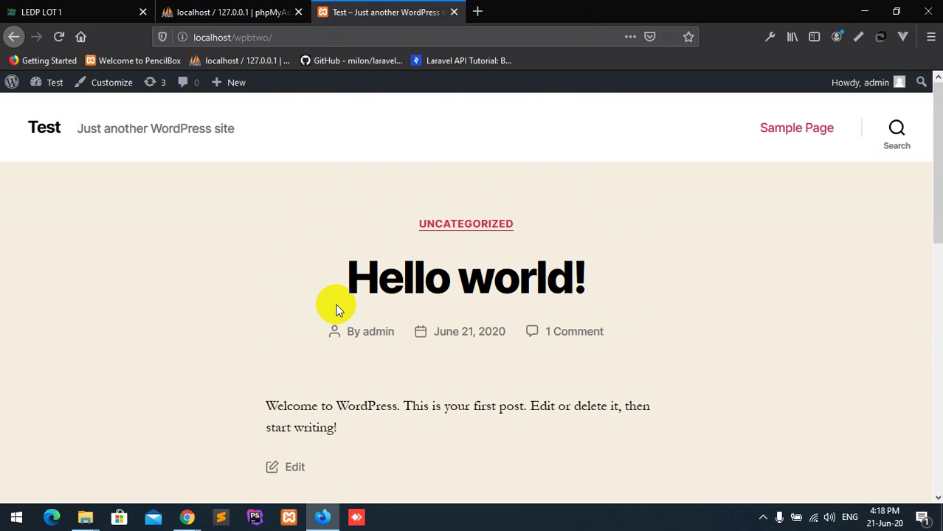
drag(336, 309, 370, 312)
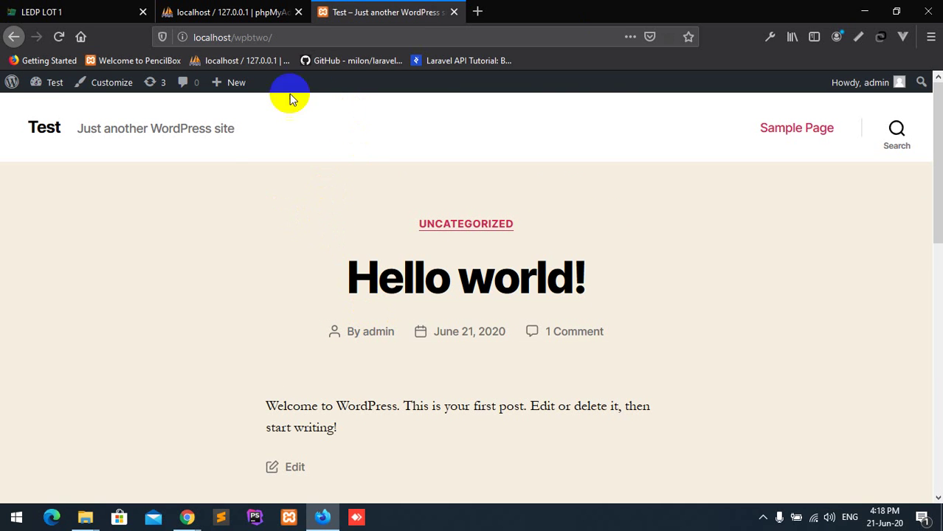
click(292, 32)
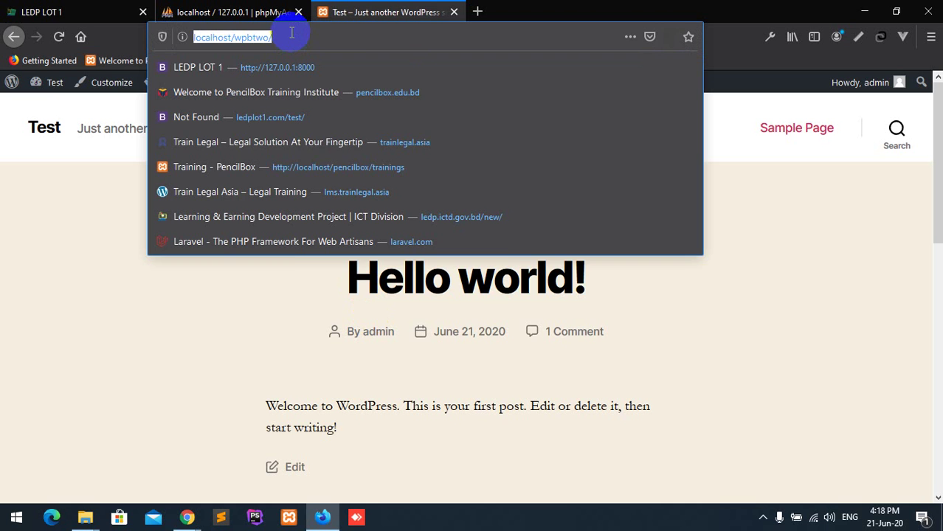
text(wp-admin/)
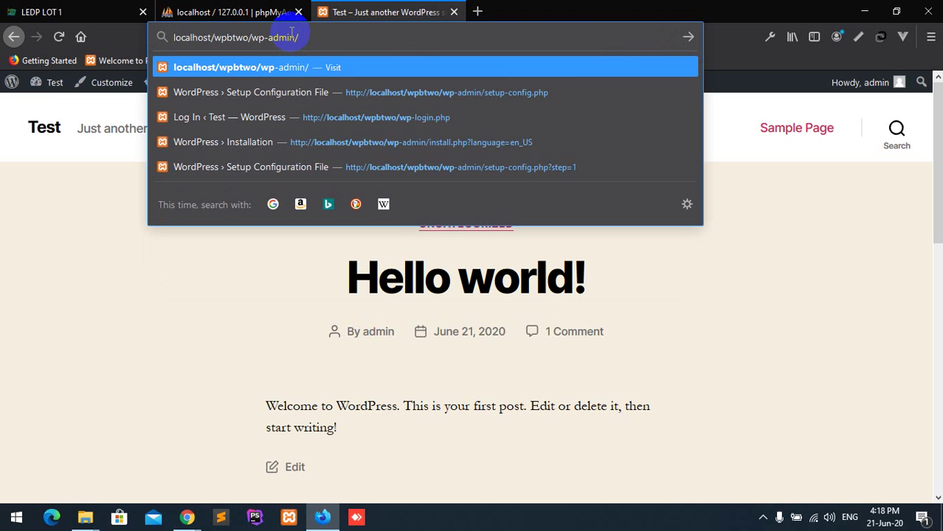
key(Return)
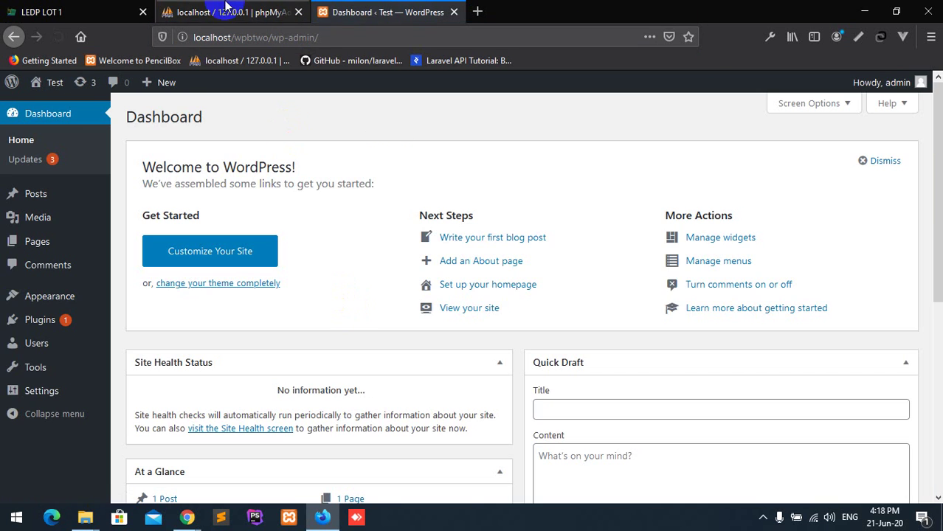
Log out of the admin area and navigate to localhost/wpbtwo/wp-admin/
click(883, 82)
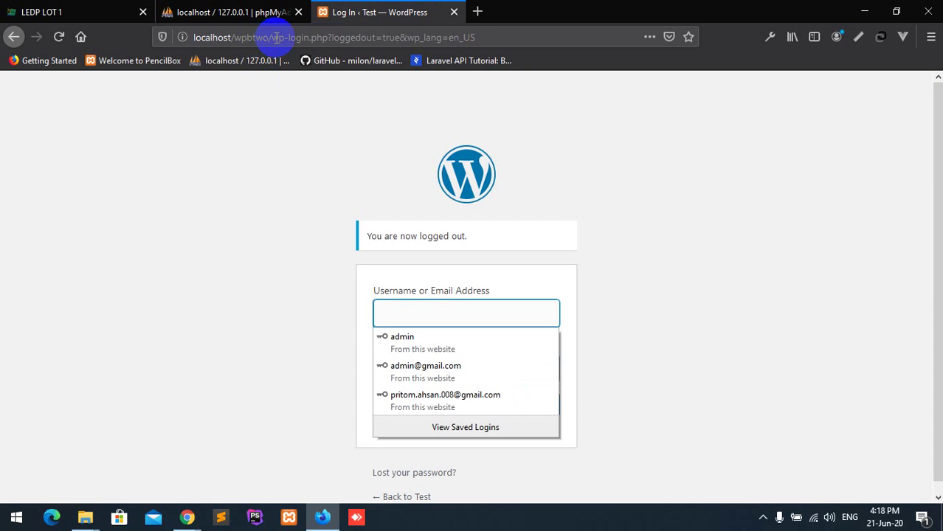
drag(272, 37, 506, 47)
key(BackSpace)
key(Return)
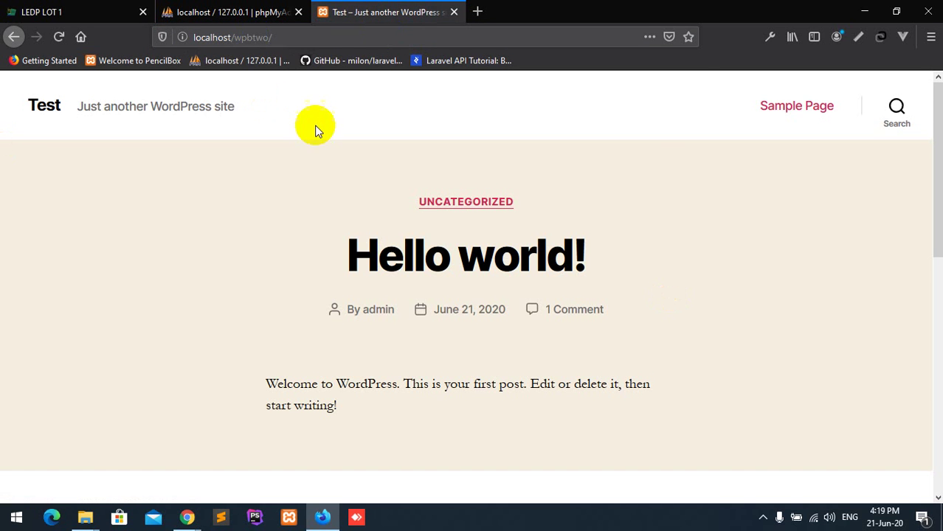
click(312, 40)
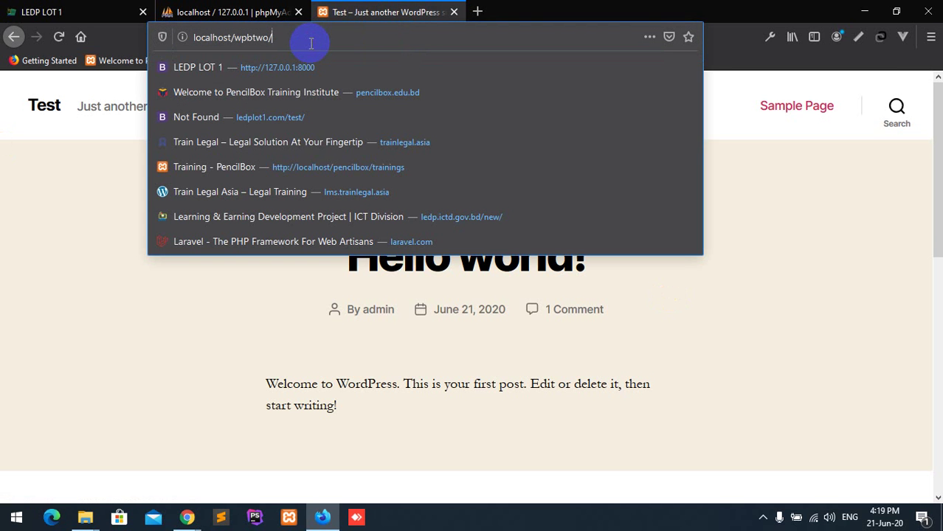
text(wp-admin/)
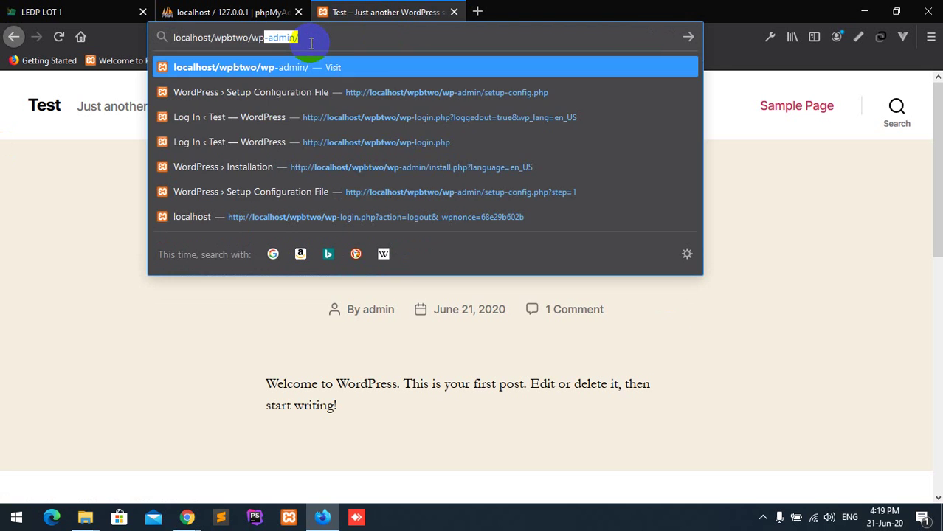
key(Return)
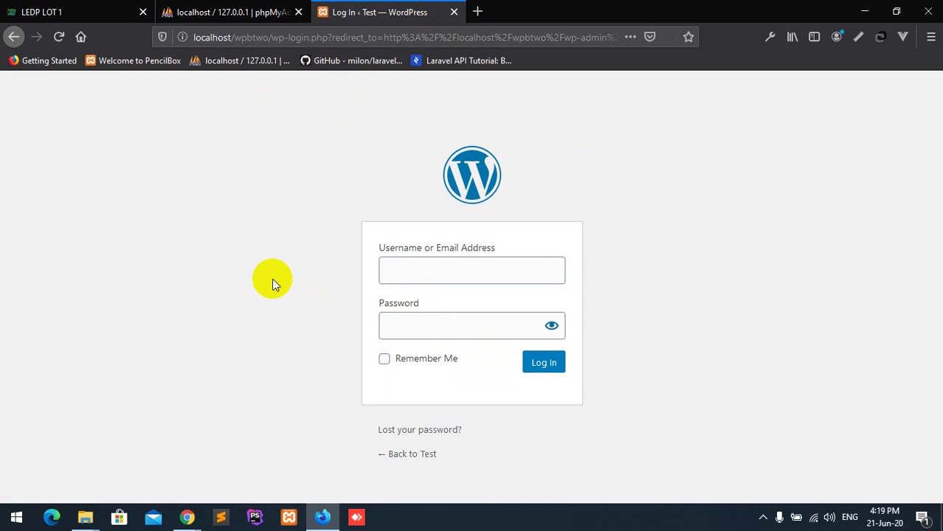
Sign in with the administrator username and password, declining to update the saved login
click(418, 275)
click(411, 296)
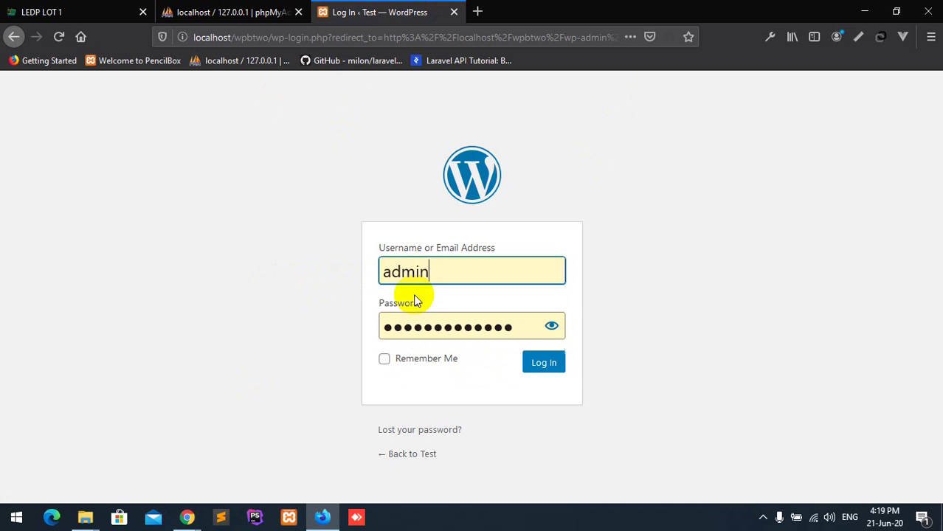
click(404, 317)
double_click(404, 323)
text(a)
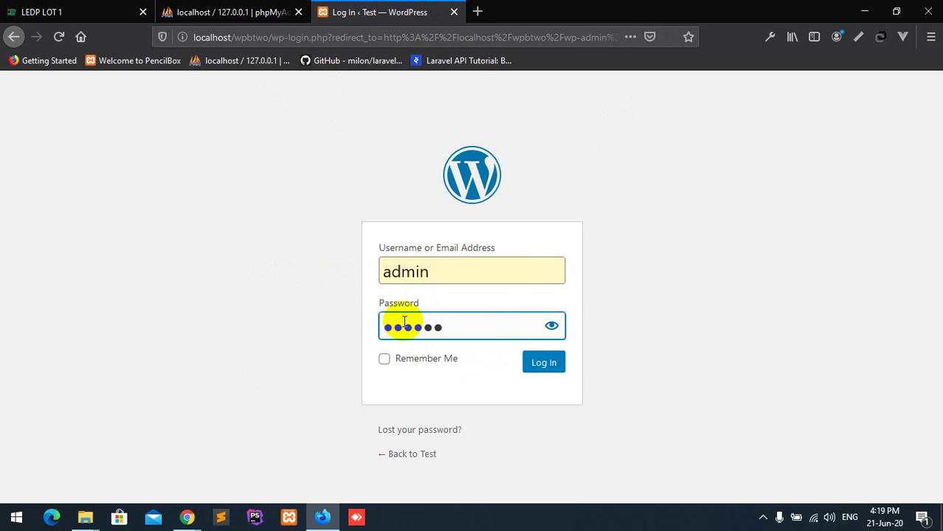
click(554, 364)
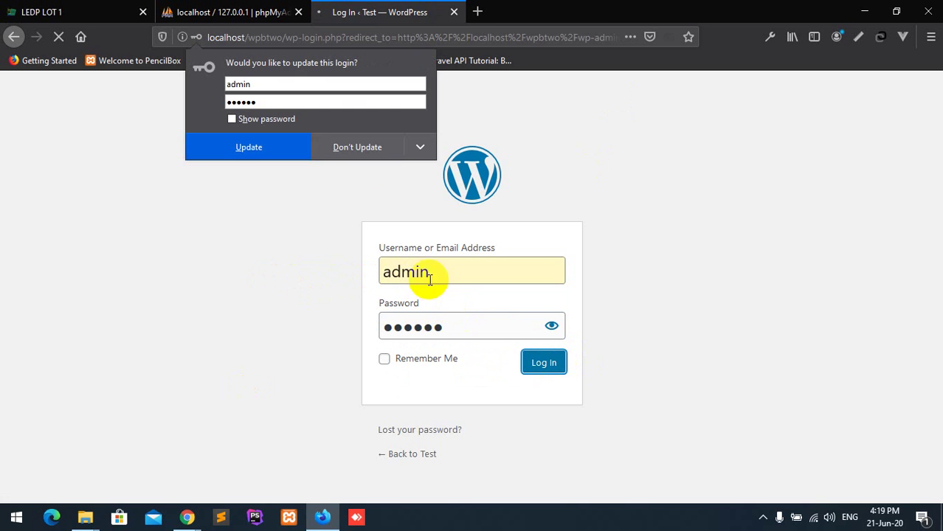
click(369, 152)
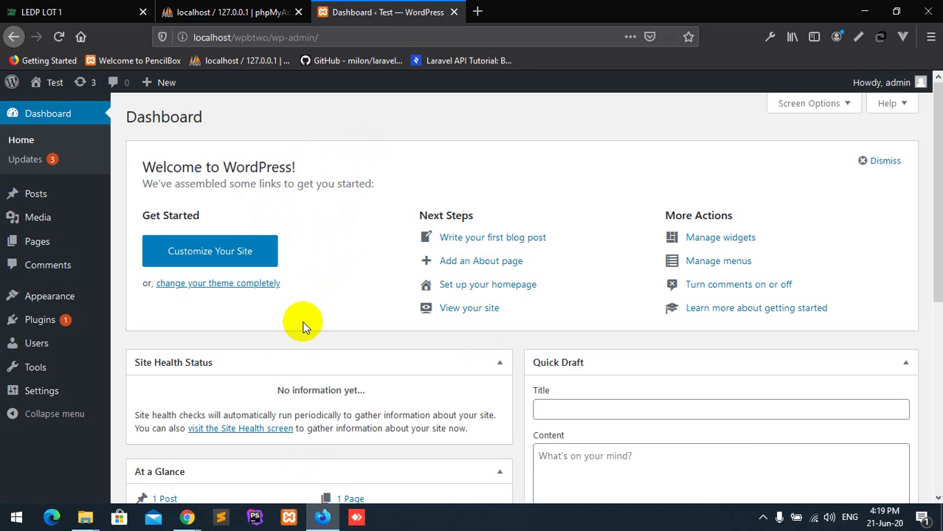
Open the Test site front page in a new tab and move the Dashboard tab after it
right_click(44, 98)
click(81, 118)
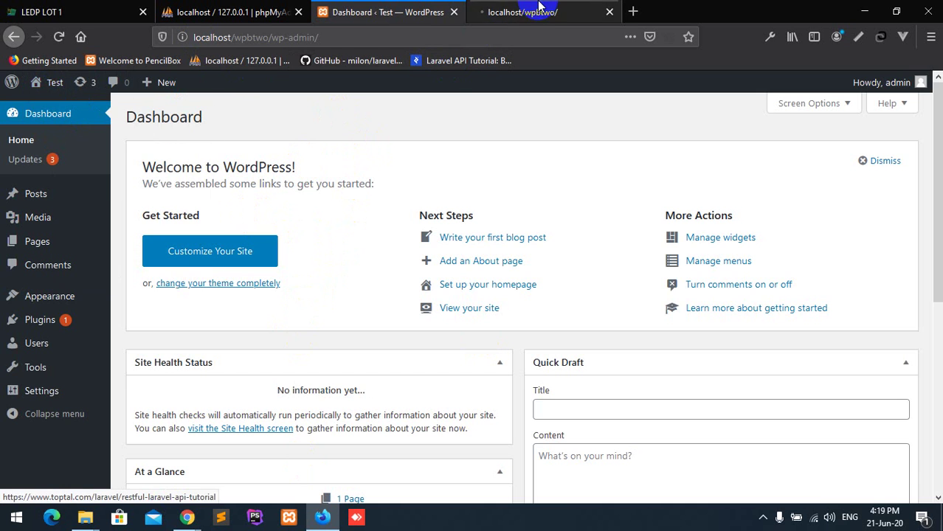
click(539, 8)
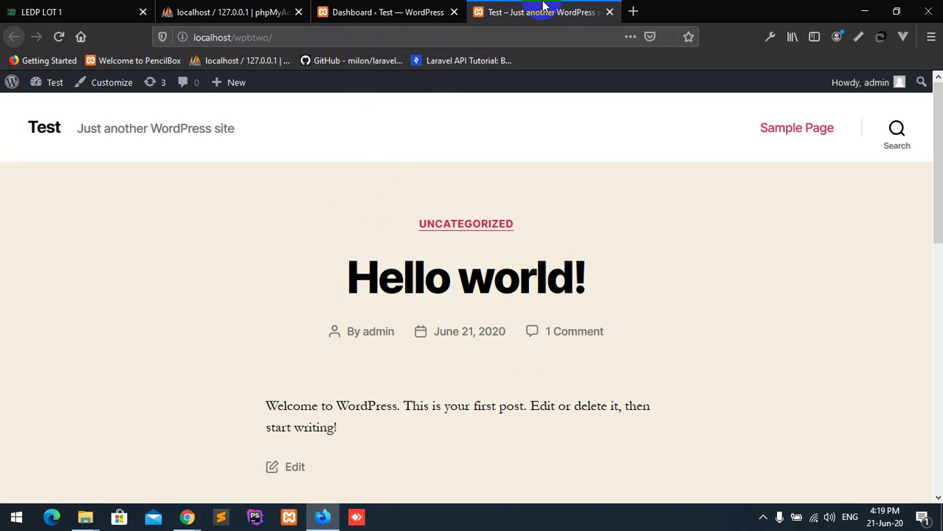
click(422, 8)
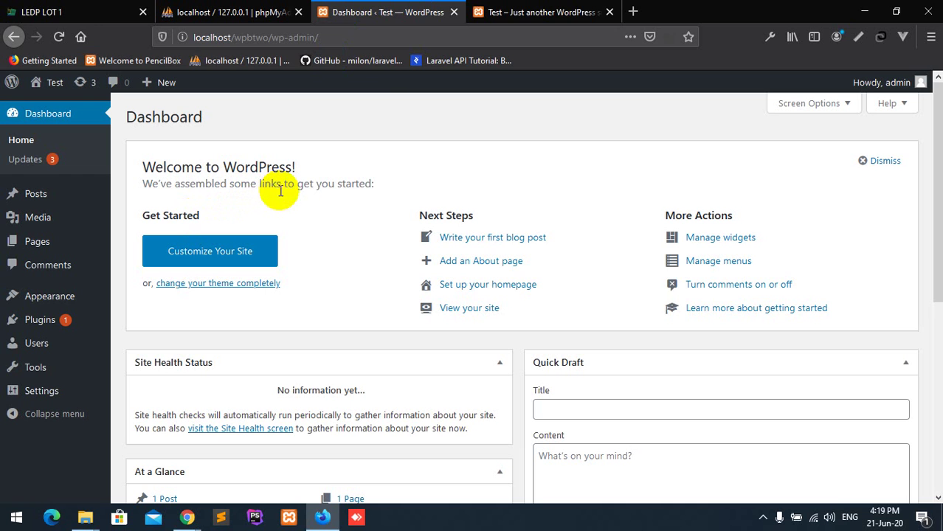
drag(397, 6, 568, 11)
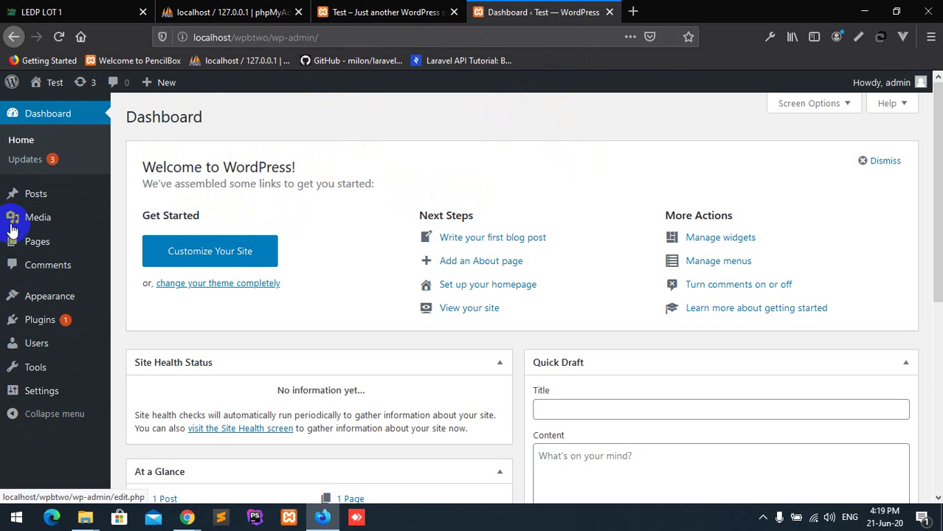
click(10, 417)
click(12, 362)
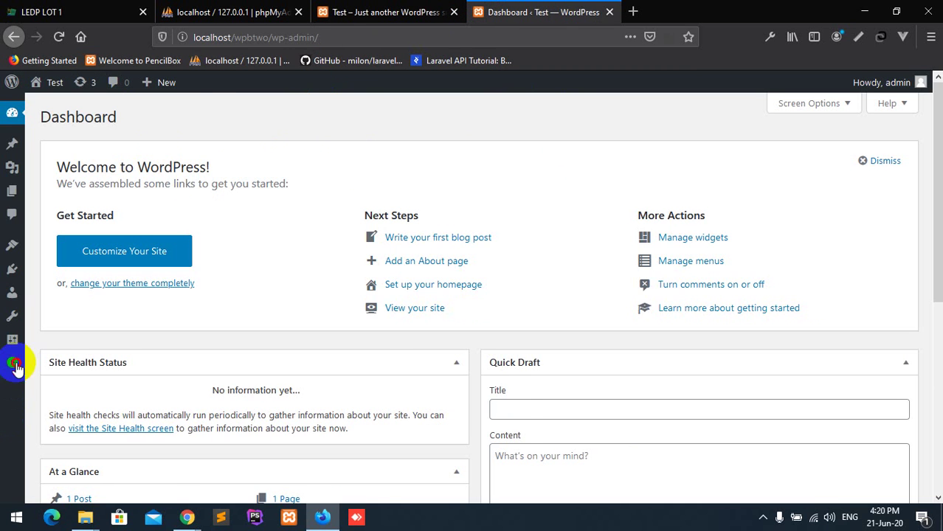
mouse_move(18, 369)
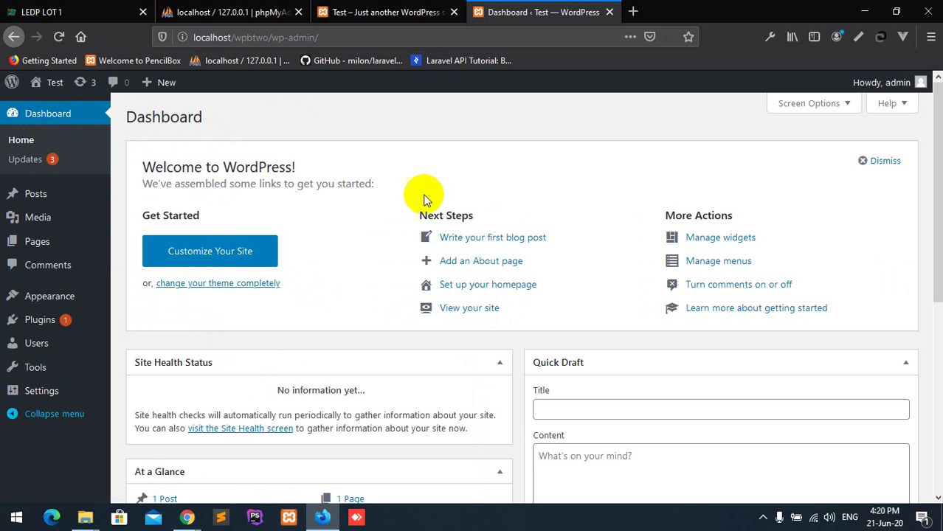
click(10, 144)
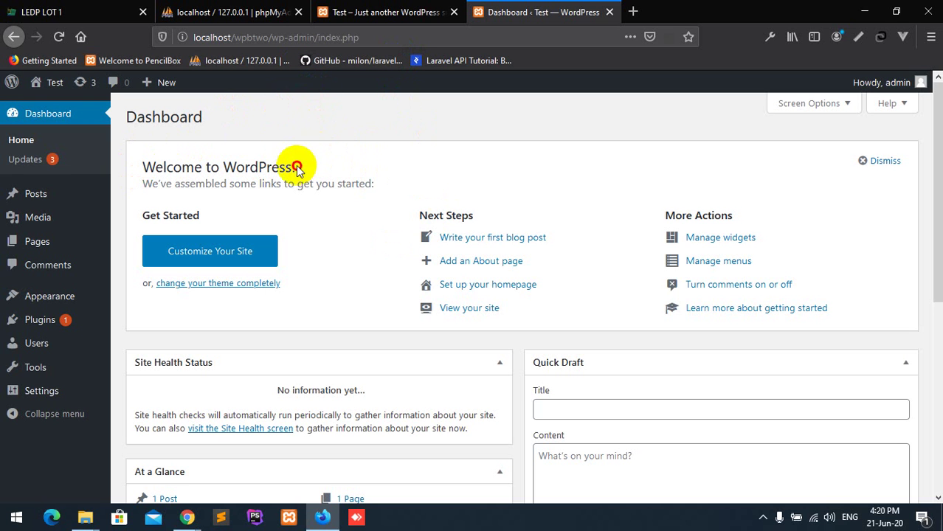
drag(297, 168, 136, 163)
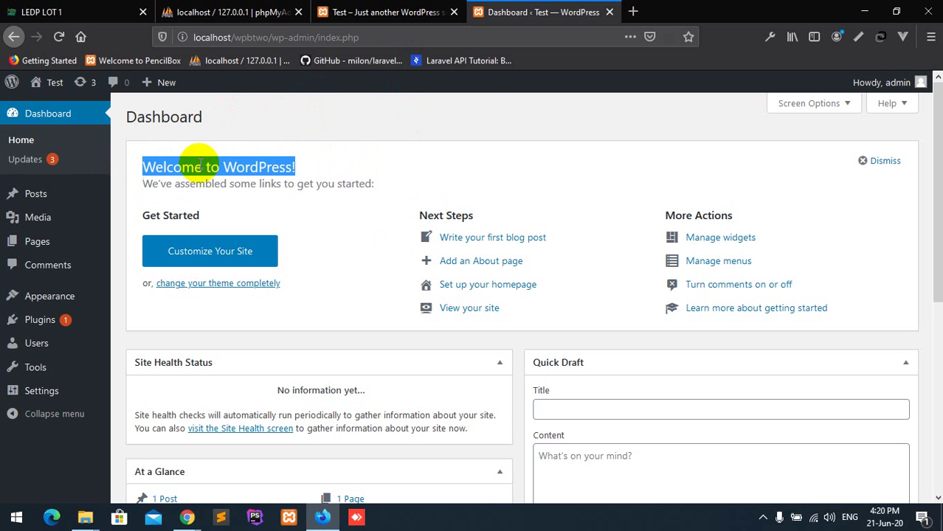
click(200, 163)
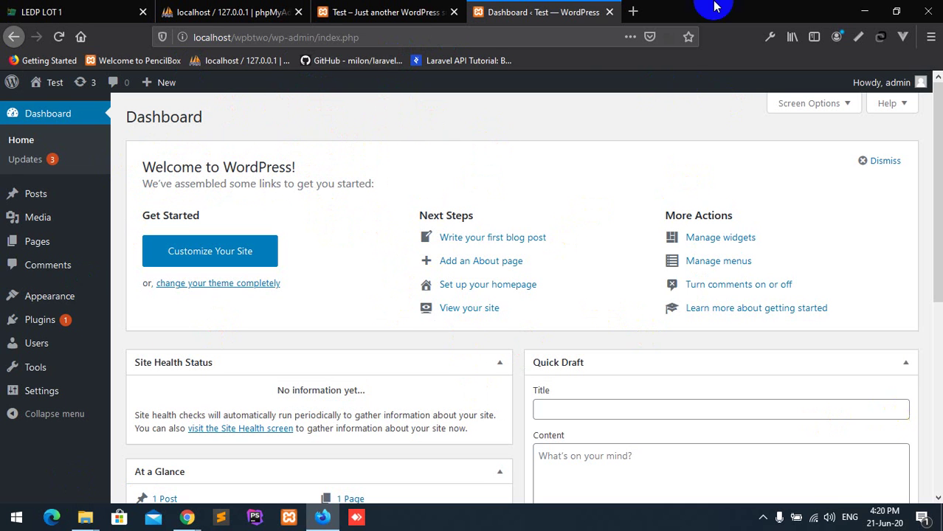
Dismiss the Welcome to WordPress panel and scroll through the remaining dashboard widgets
click(866, 158)
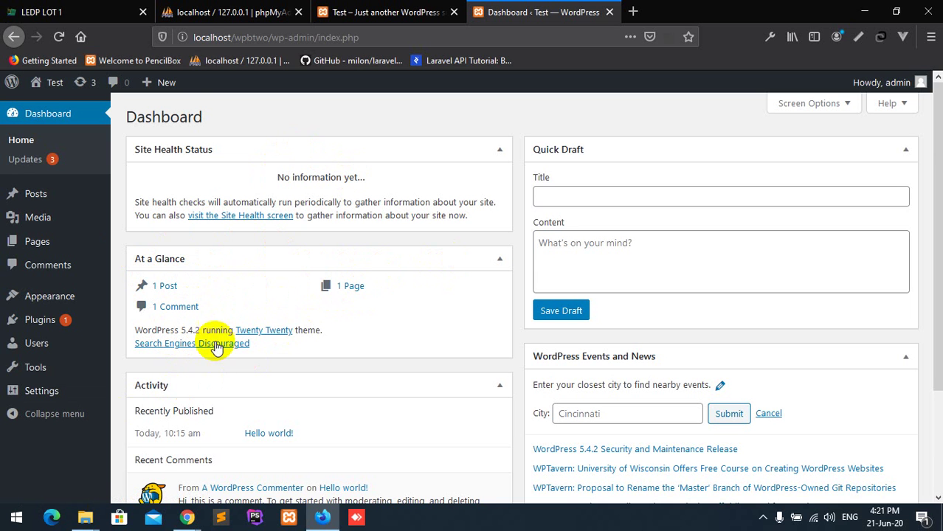
scroll(155, 380, down, 3)
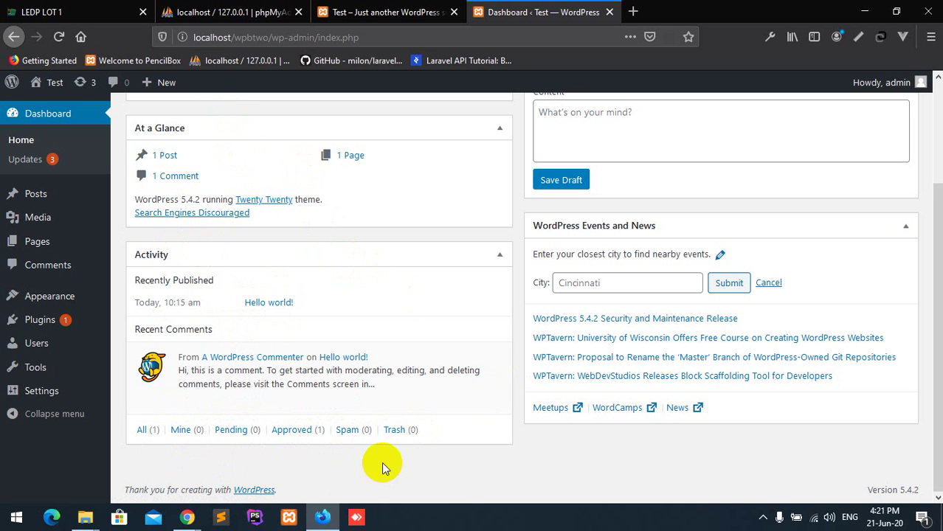
scroll(379, 463, up, 3)
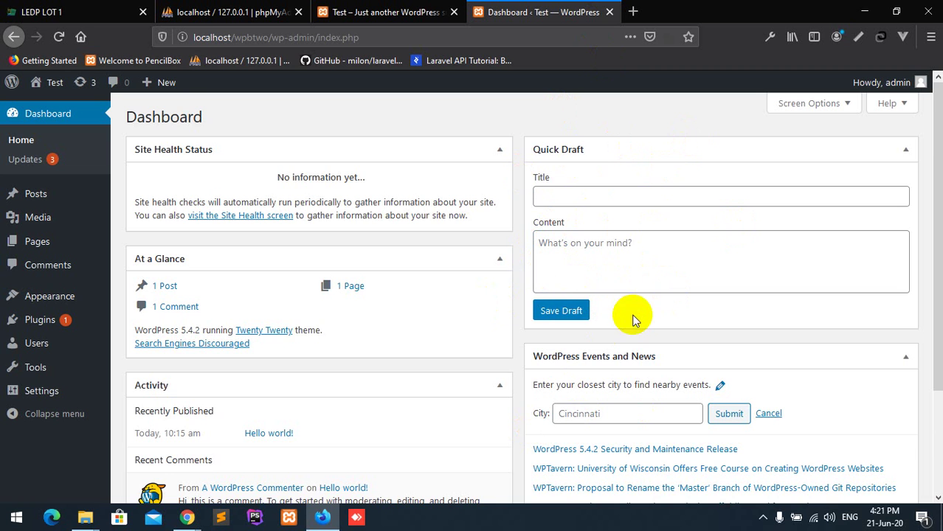
scroll(632, 316, down, 3)
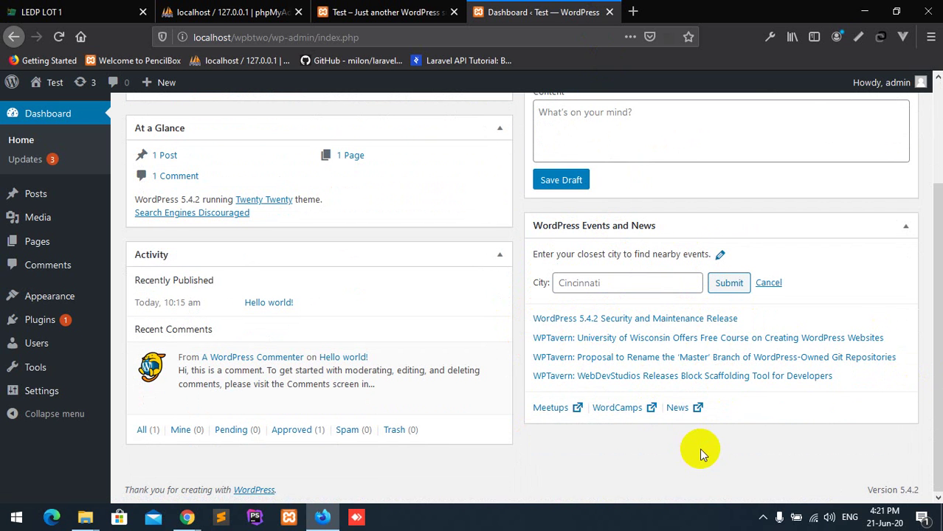
scroll(699, 448, up, 3)
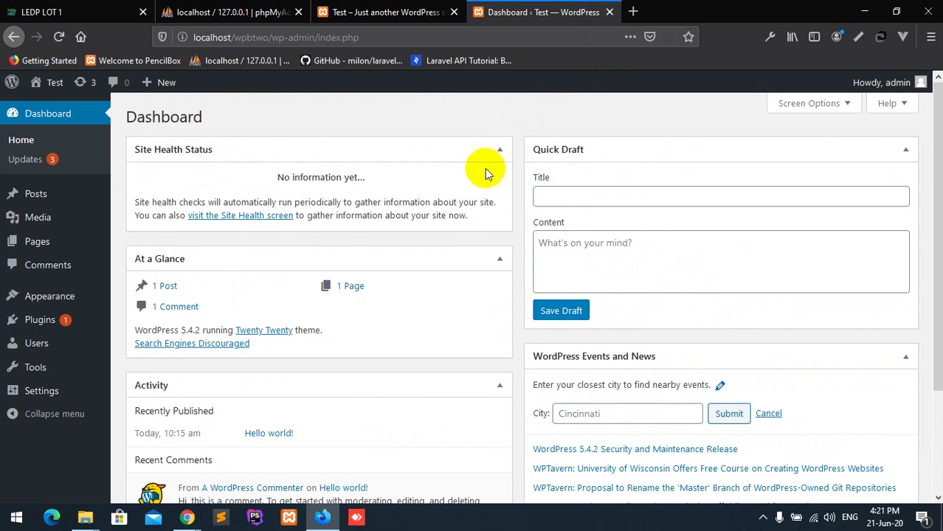
In Screen Options, hide all dashboard boxes except At a Glance and Activity
click(811, 104)
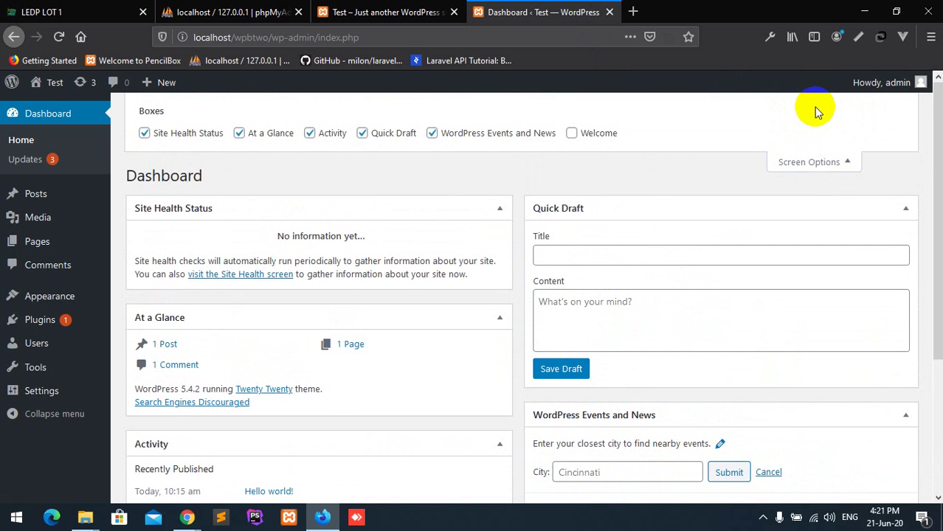
click(152, 135)
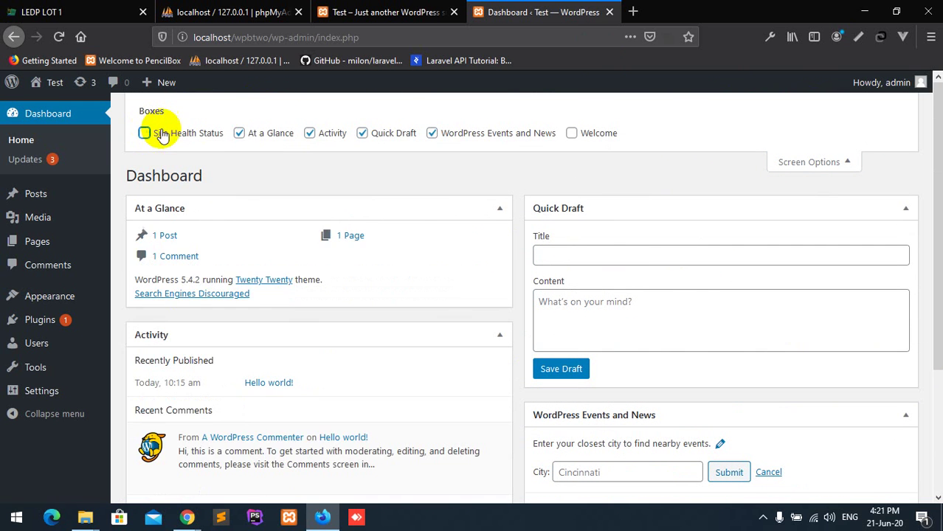
click(239, 133)
click(310, 133)
click(362, 133)
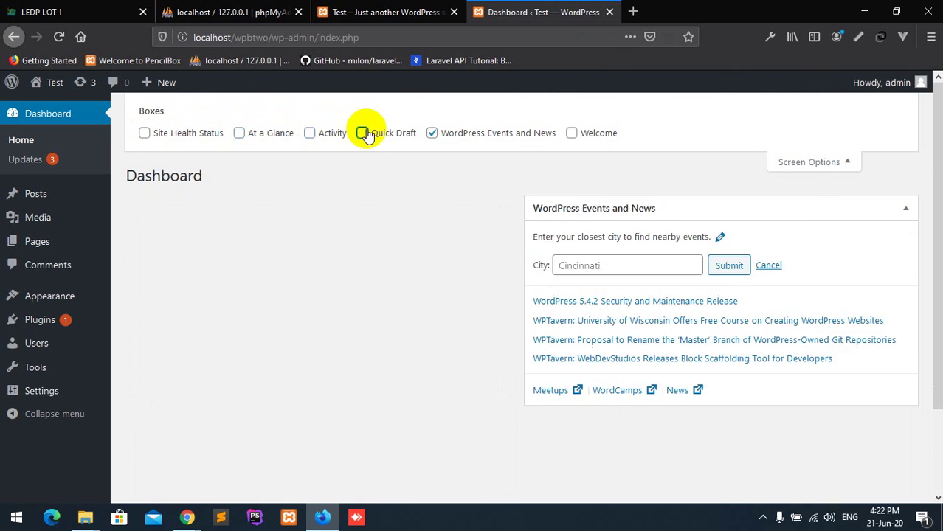
click(431, 133)
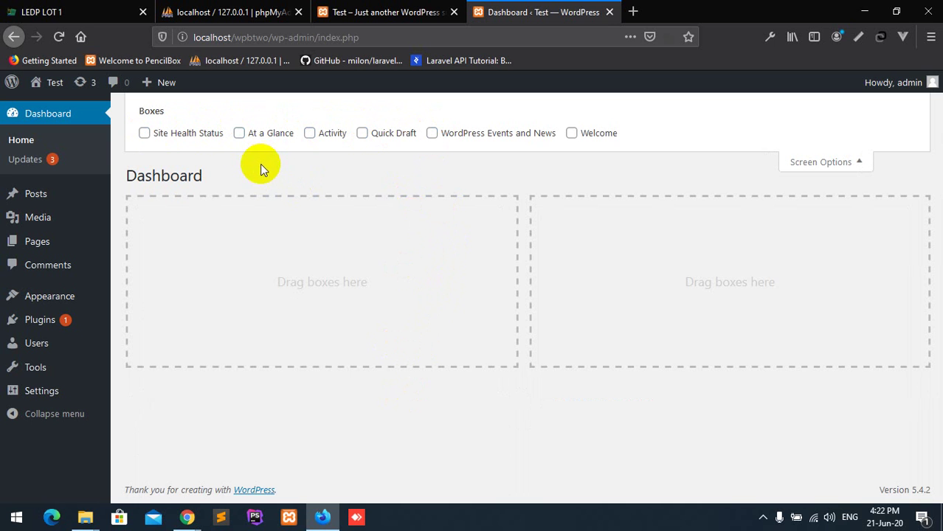
click(241, 134)
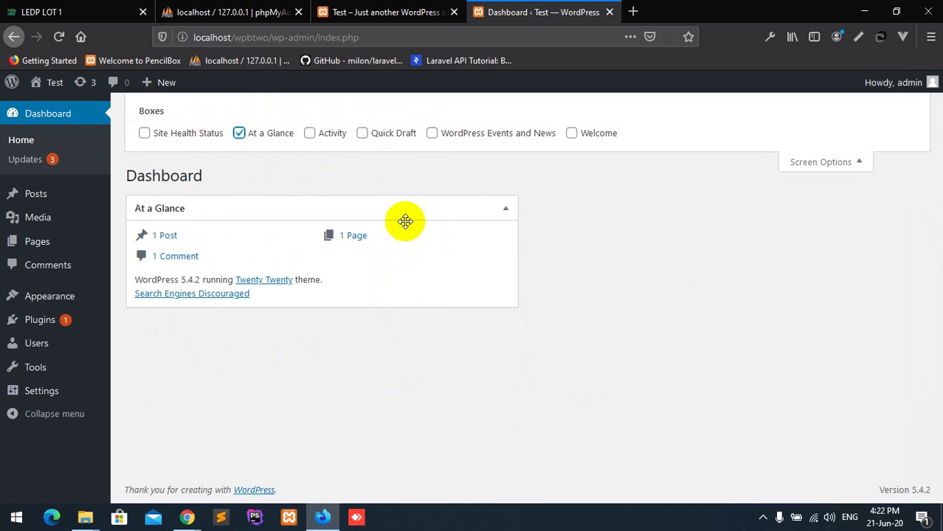
click(319, 142)
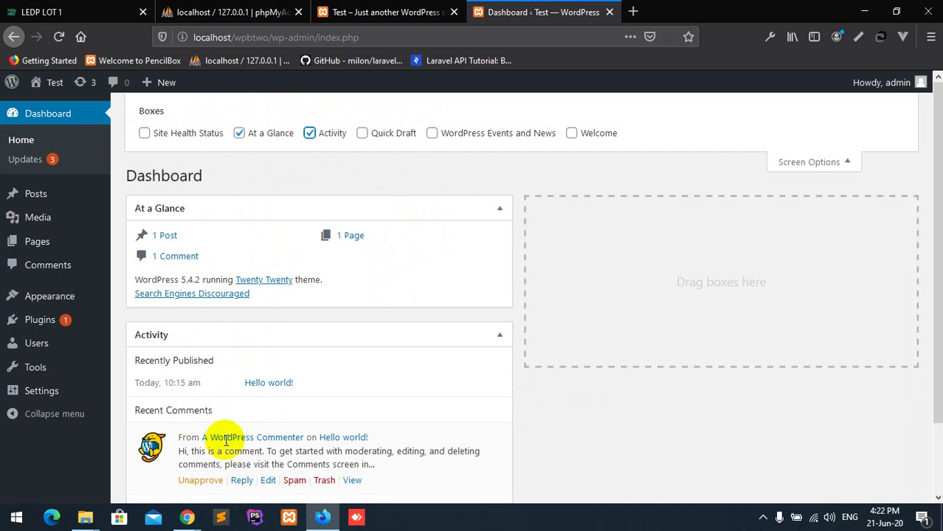
Move the Activity box into the right column and close Screen Options
mouse_move(396, 472)
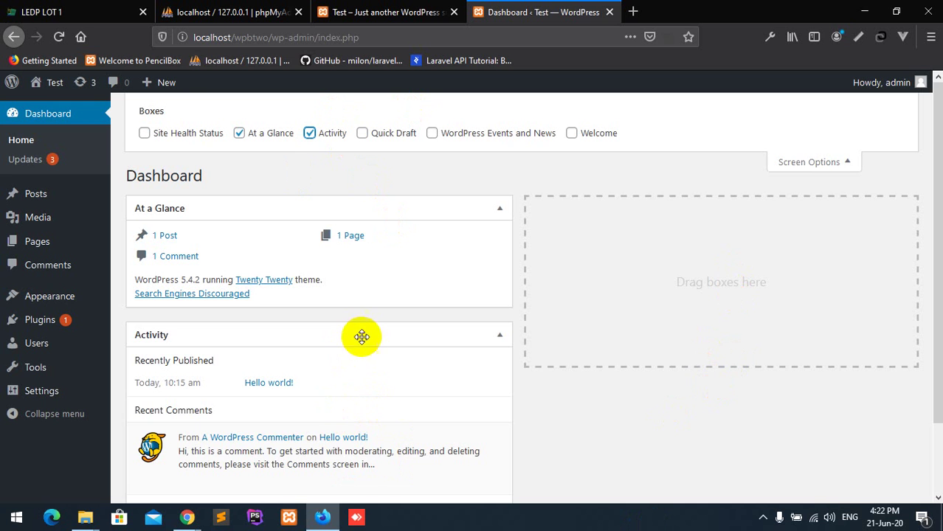
drag(372, 335, 801, 213)
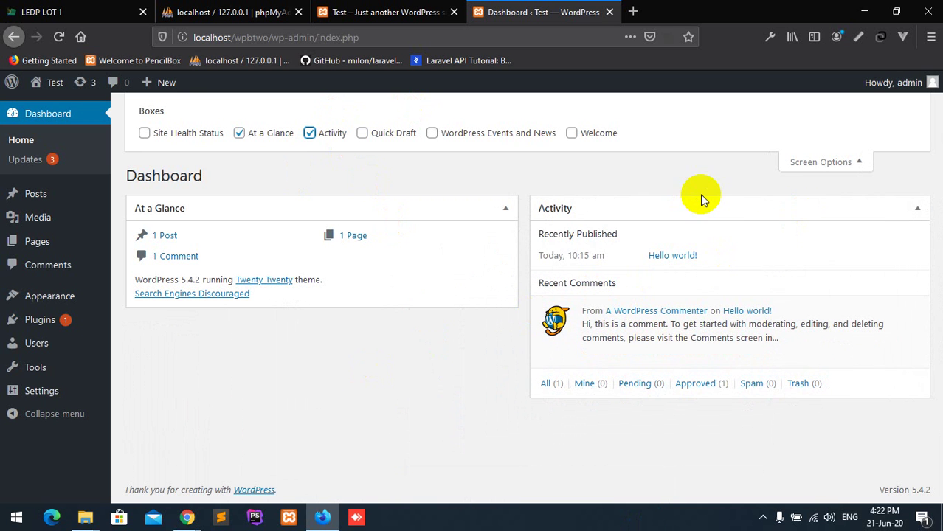
drag(700, 203, 350, 348)
drag(688, 208, 304, 354)
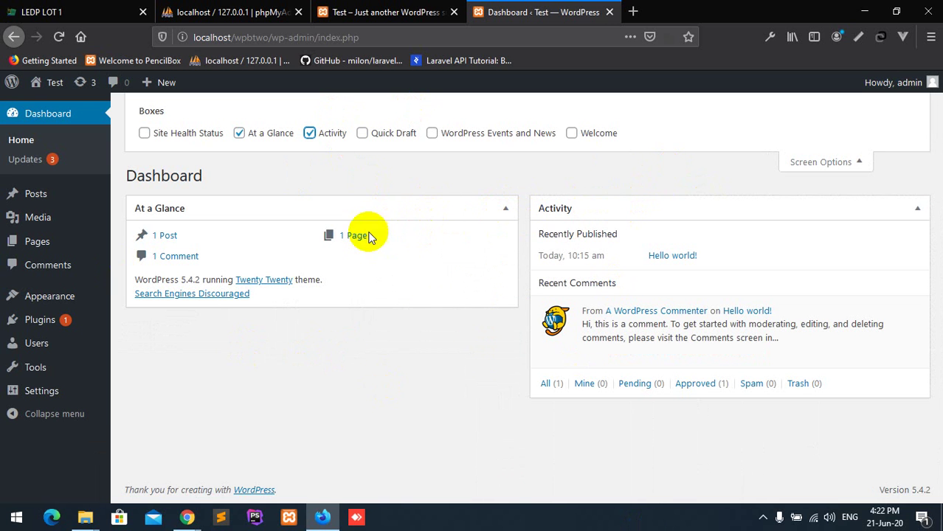
click(832, 173)
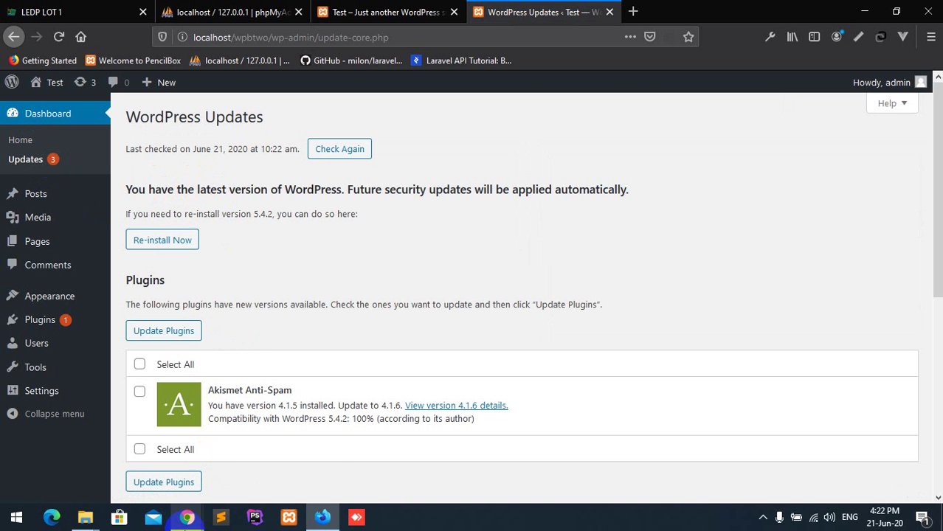
Bring the Google Meet window to the front from the Chrome taskbar
mouse_move(187, 517)
click(148, 480)
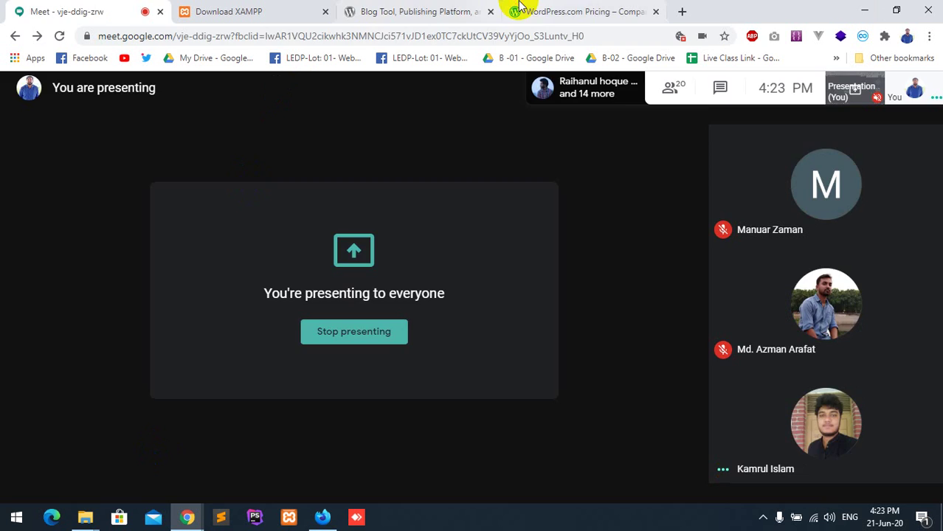
View the WordPress 5.4.2 download page from the wordpress.org tab
click(385, 10)
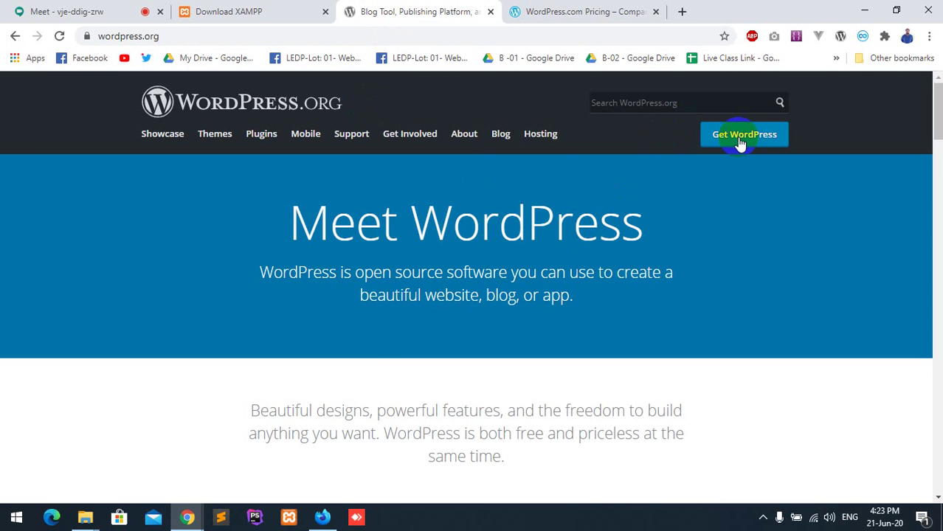
click(742, 140)
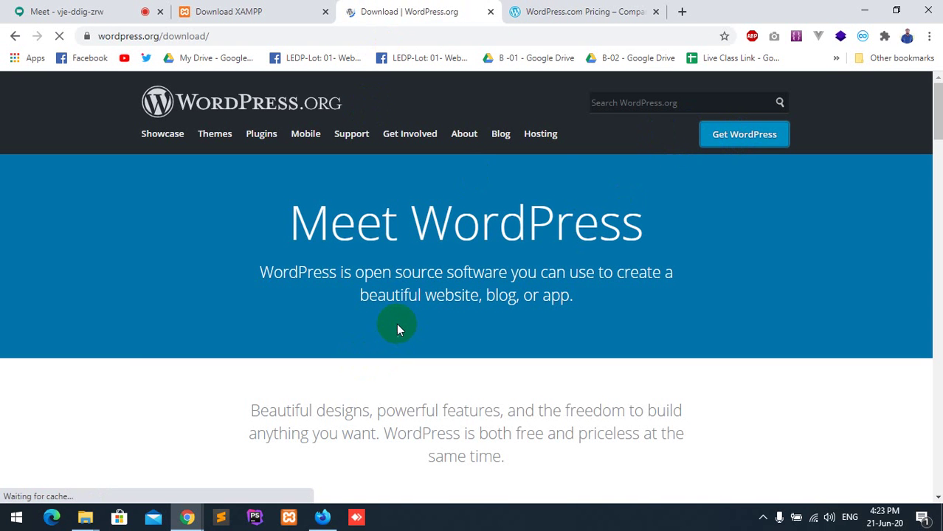
scroll(443, 291, down, 3)
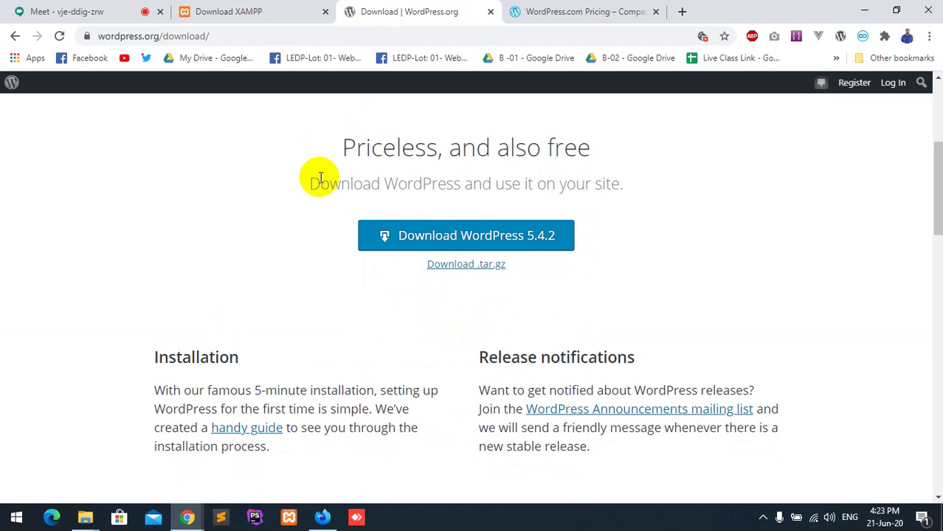
Close the Download, Pricing and XAMPP tabs and minimize Chrome
click(490, 13)
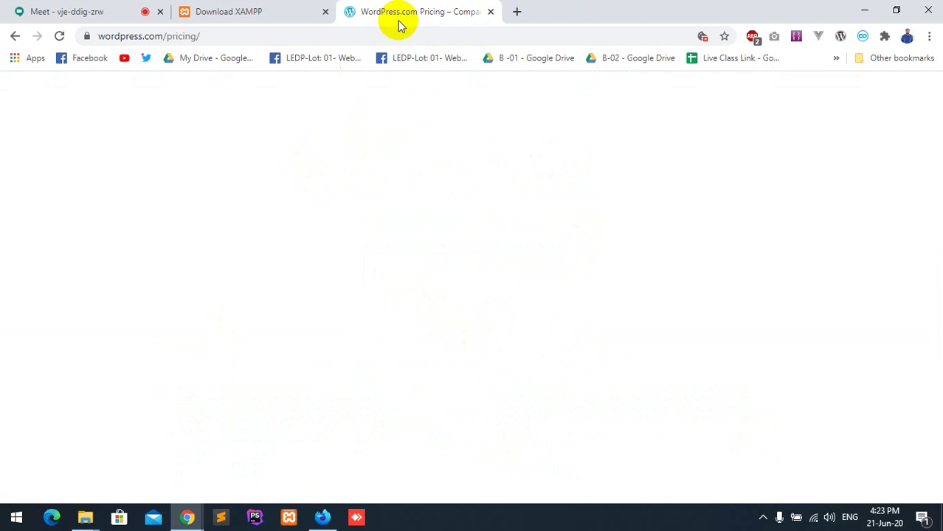
click(490, 12)
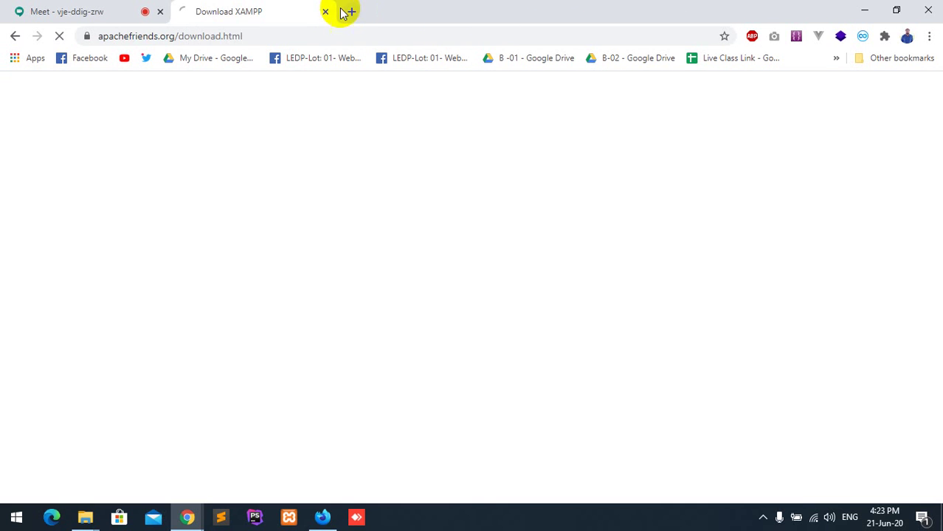
click(326, 12)
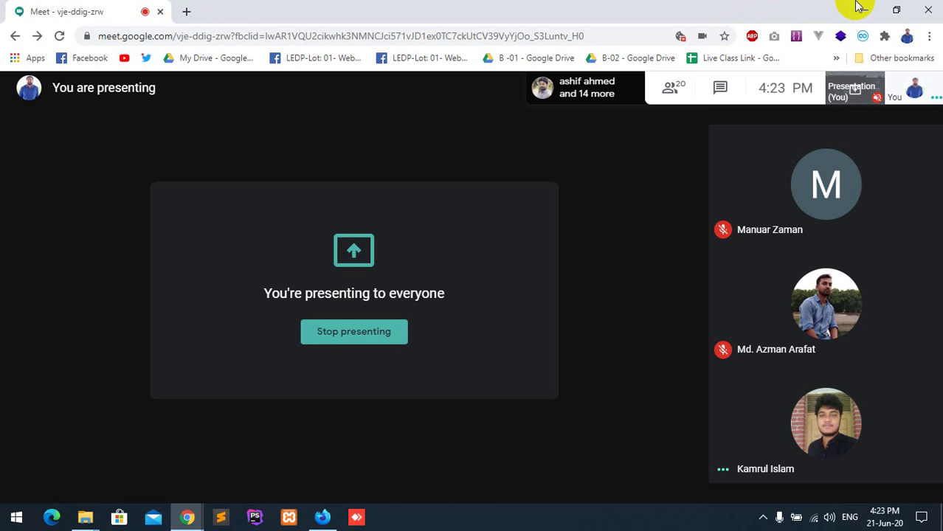
click(861, 8)
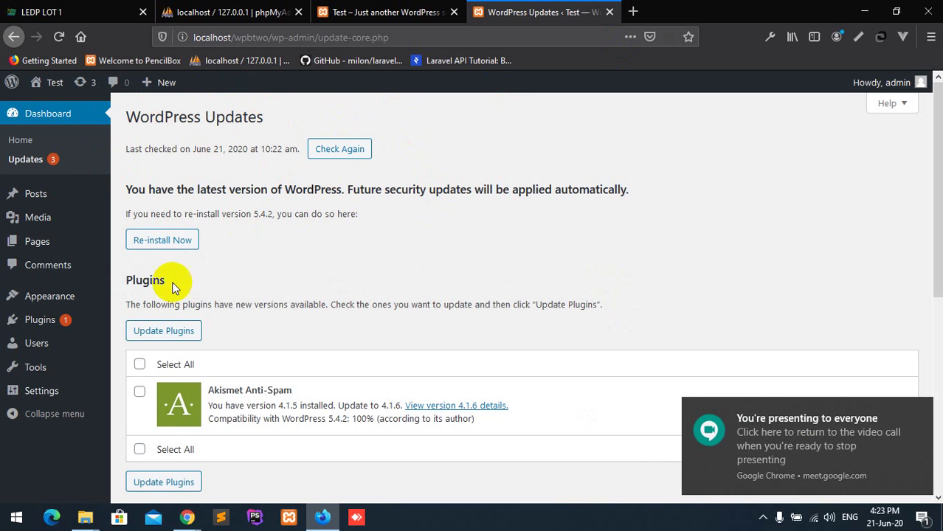
Dismiss the Meet notification, recheck for updates, and look at Installed Plugins
click(919, 410)
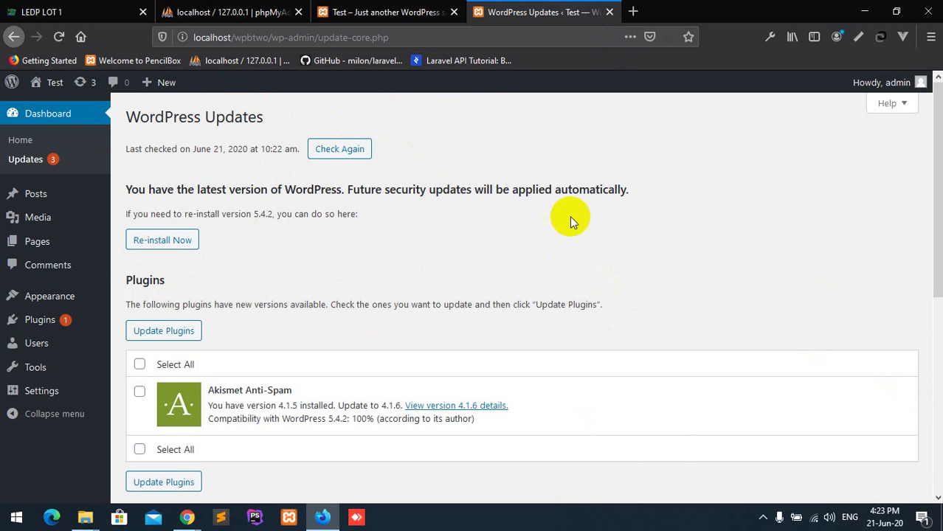
click(354, 162)
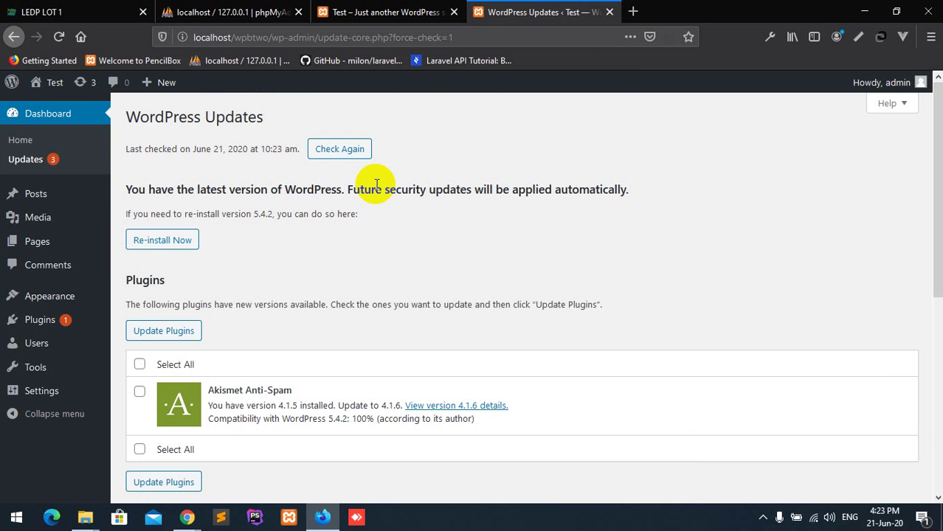
scroll(398, 261, down, 5)
scroll(398, 260, up, 4)
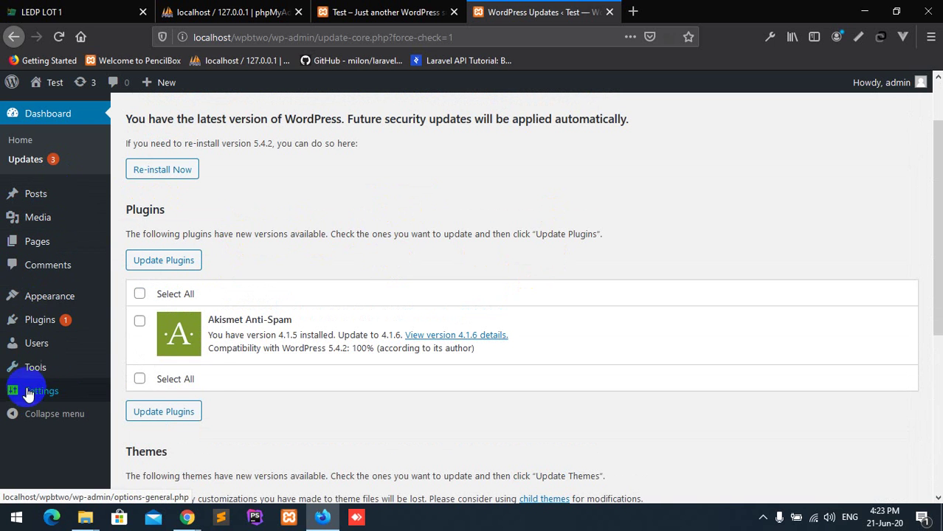
click(42, 322)
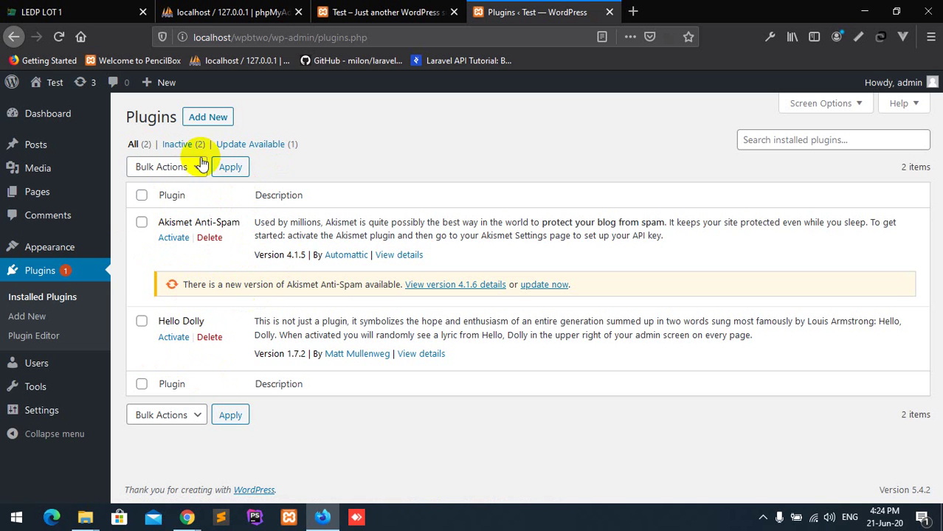
mouse_move(74, 118)
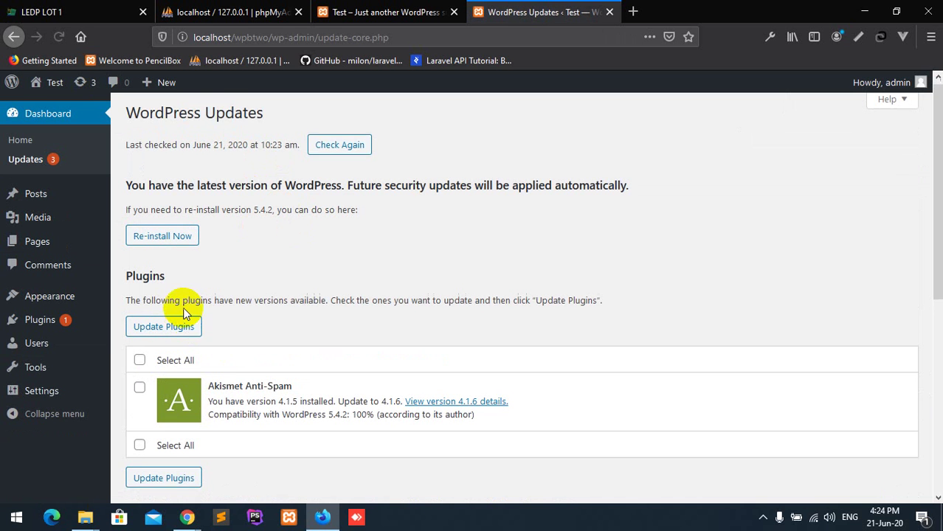
Update Akismet Anti-Spam to 4.1.6 and go back to the WordPress Updates page
scroll(199, 310, down, 2)
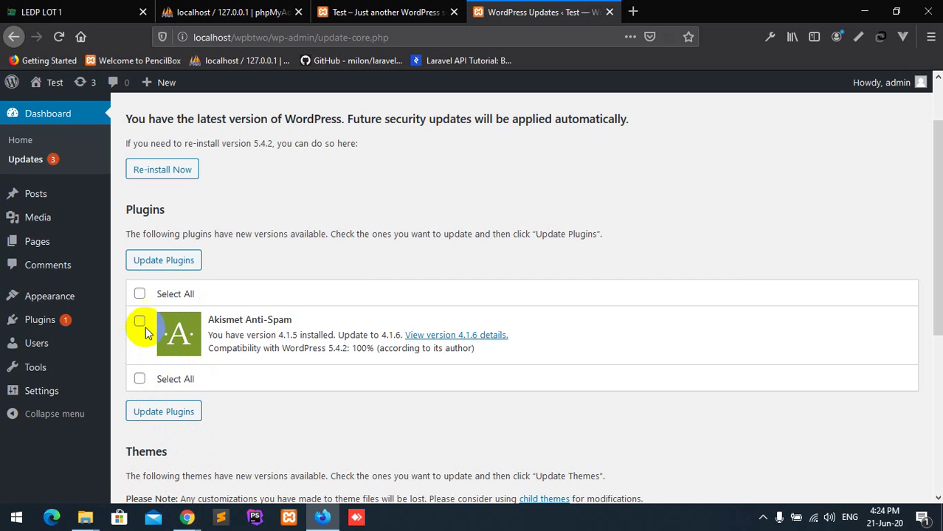
click(174, 264)
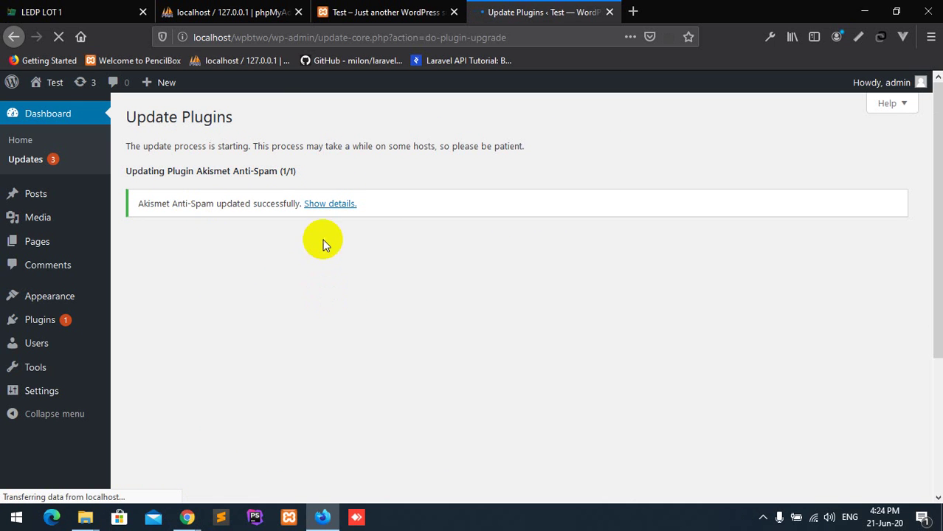
click(305, 259)
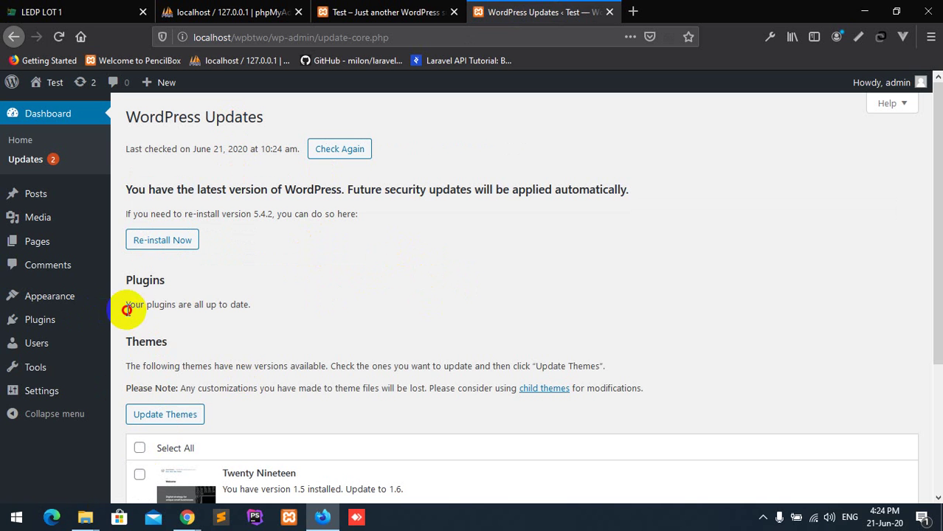
Review the Updates page, highlighting the note that all plugins are up to date
drag(126, 310, 245, 317)
scroll(251, 314, down, 3)
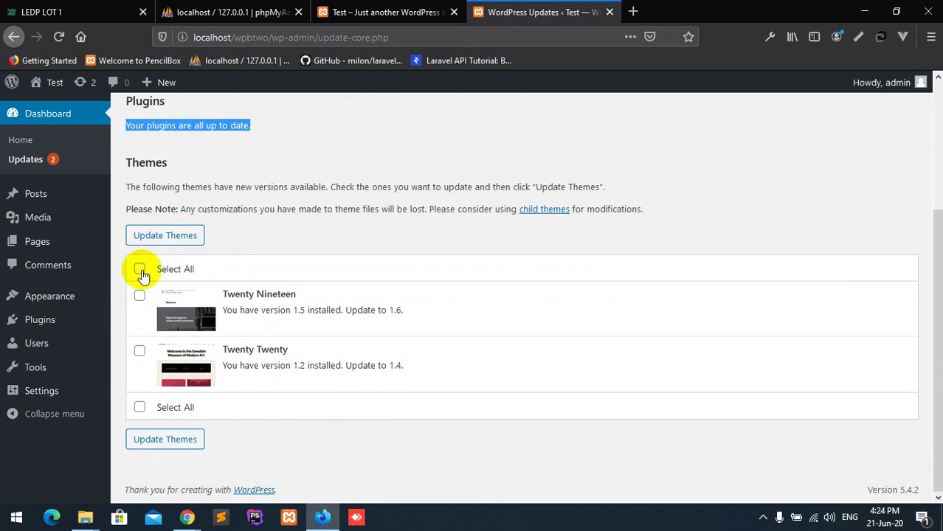
mouse_move(93, 305)
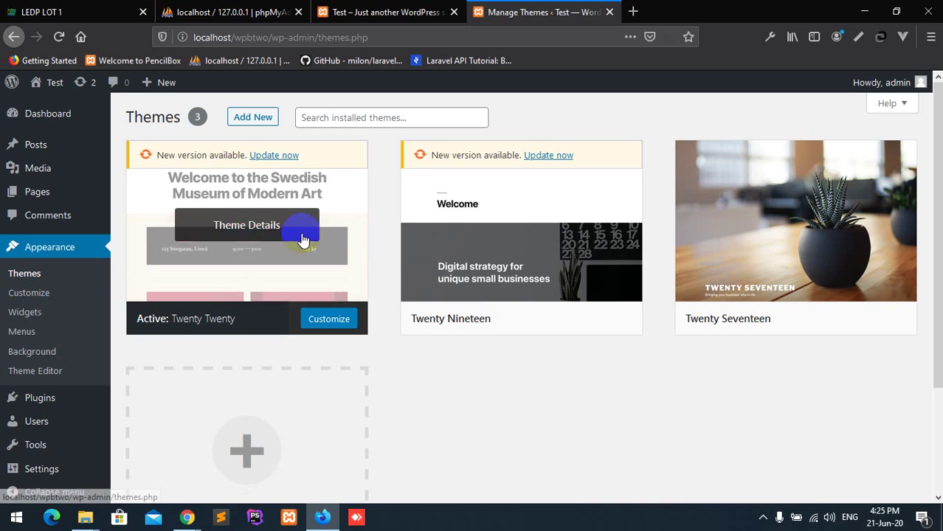
mouse_move(449, 238)
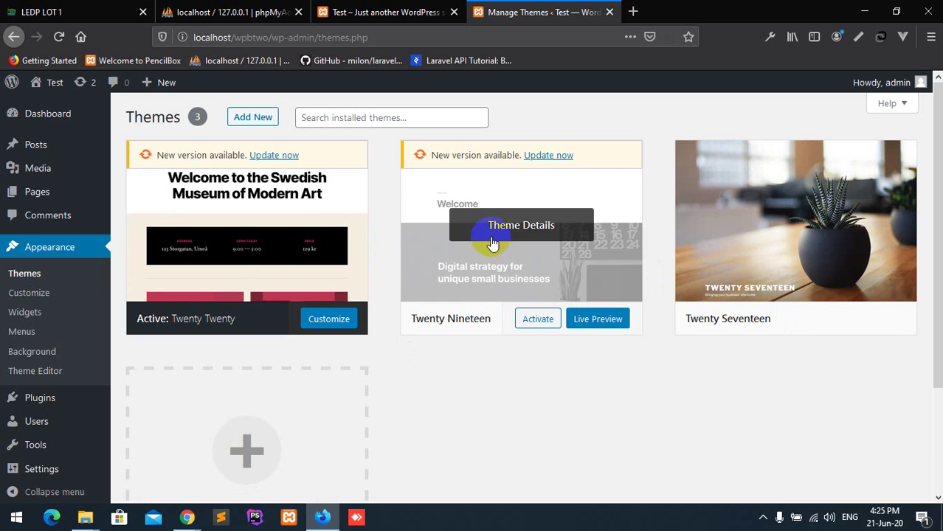
mouse_move(290, 193)
mouse_move(716, 274)
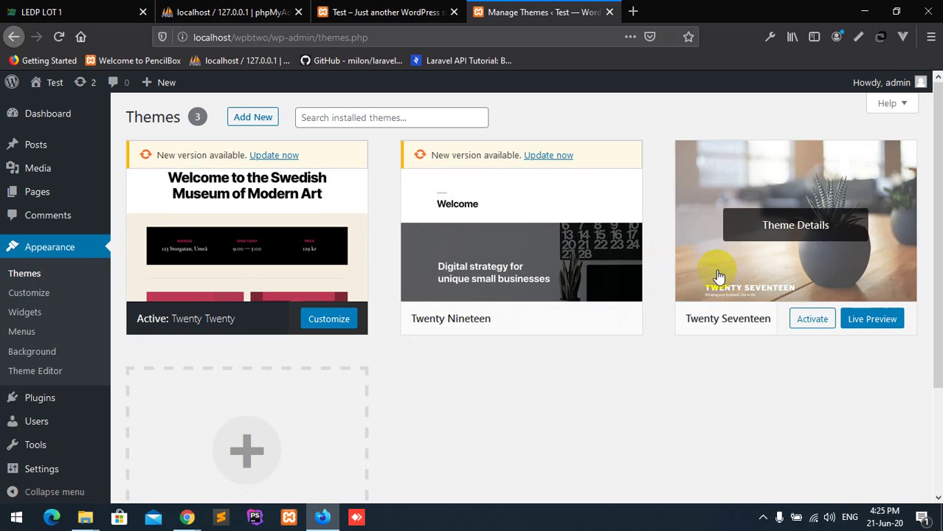
mouse_move(288, 321)
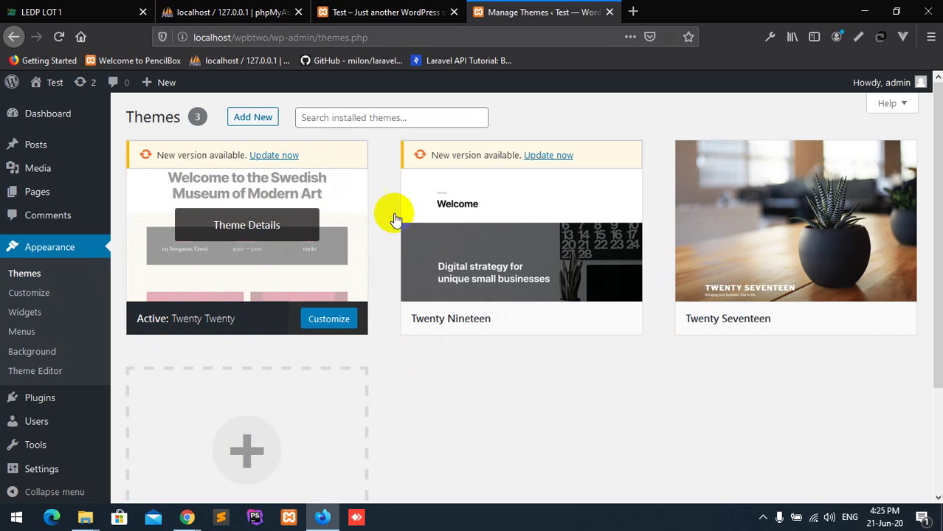
mouse_move(84, 121)
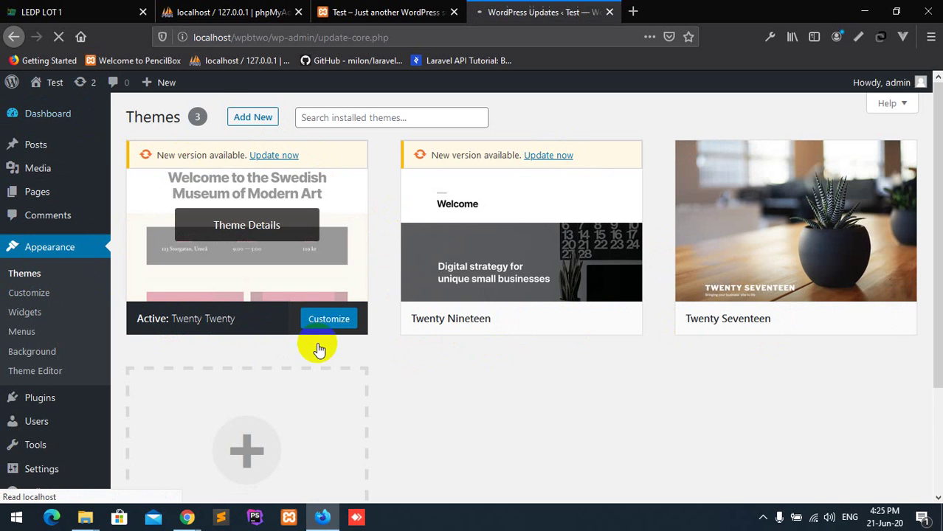
Update the Twenty Nineteen and Twenty Twenty themes, then reload the Updates overview
scroll(251, 332, down, 2)
scroll(210, 316, down, 1)
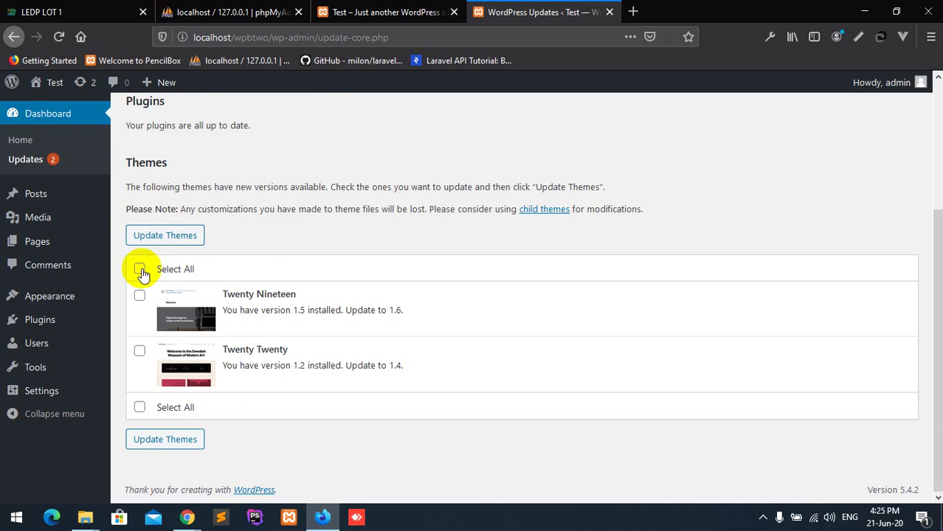
click(185, 236)
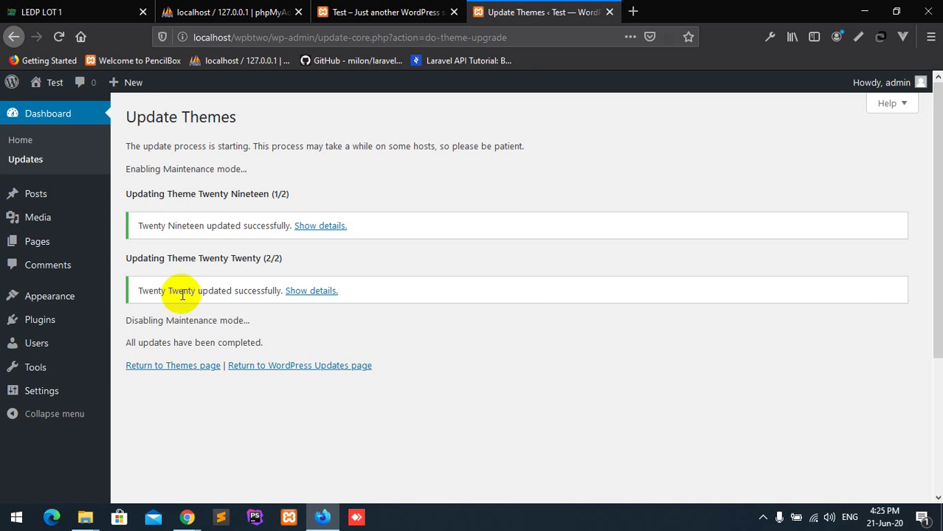
click(318, 365)
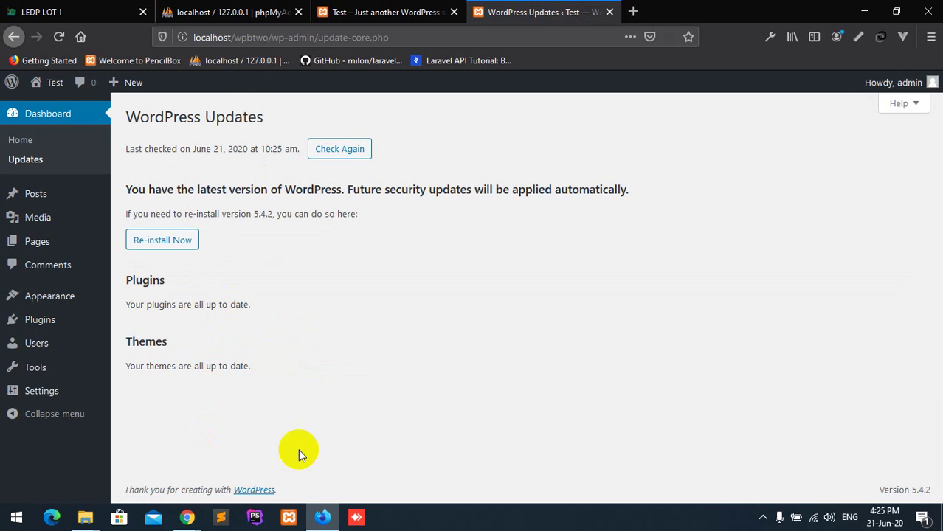
click(48, 155)
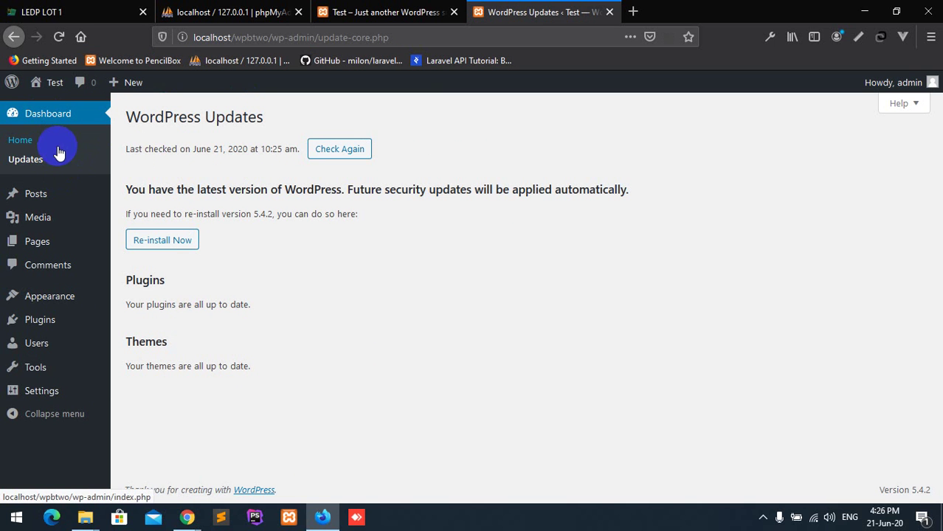
Go to Posts > All Posts to list the single 'Hello world!' post
mouse_move(43, 205)
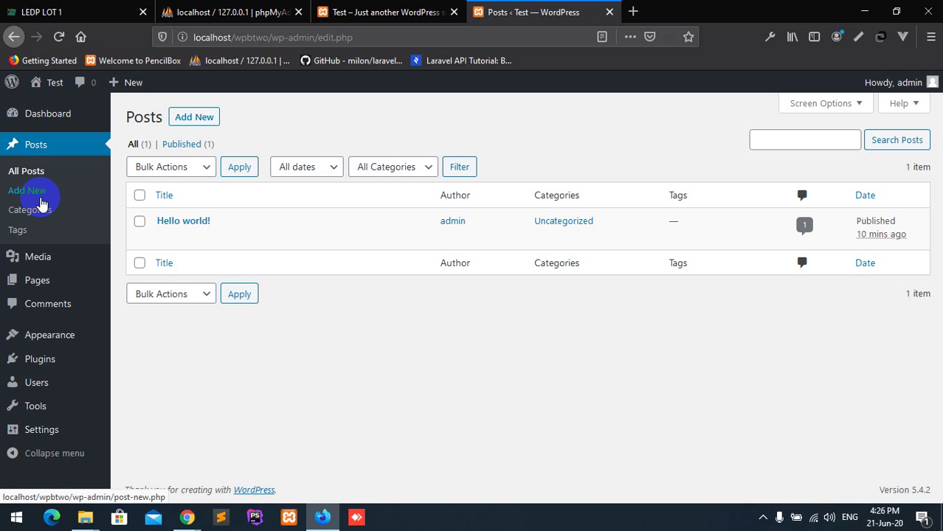
mouse_move(157, 246)
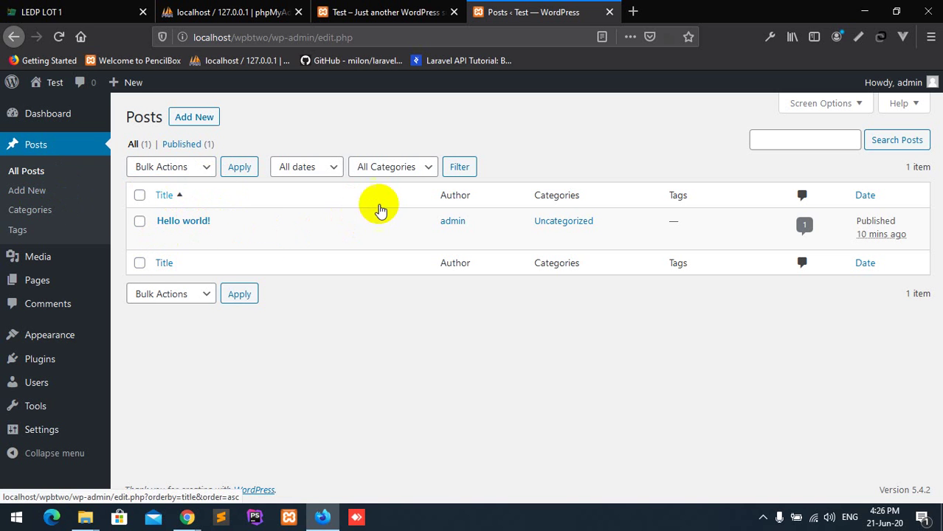
mouse_move(449, 223)
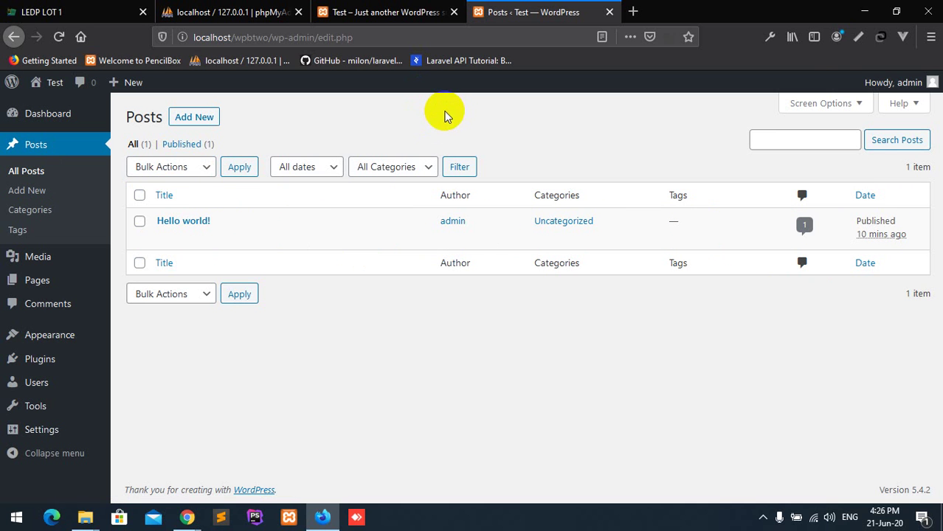
View the 'Hello world!' post on the live site, then return to its row in the admin posts list
click(394, 12)
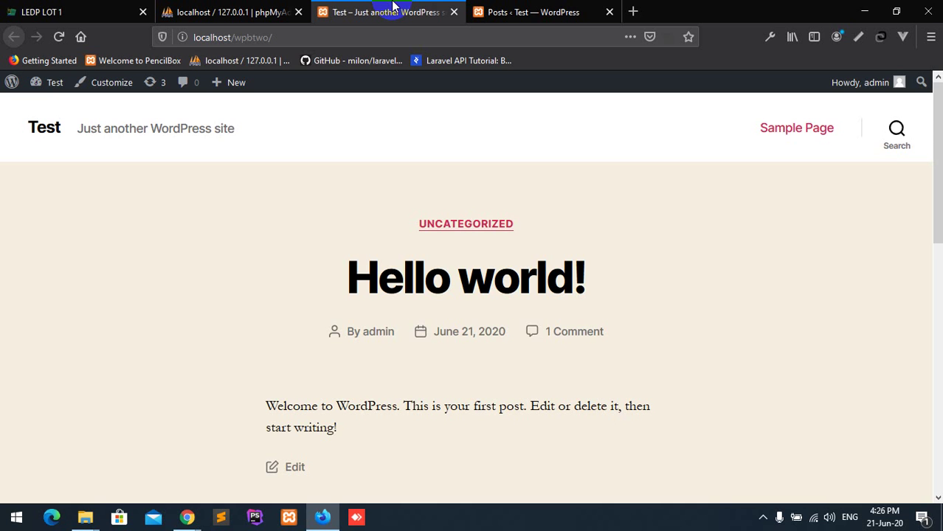
scroll(395, 220, down, 4)
scroll(395, 220, up, 4)
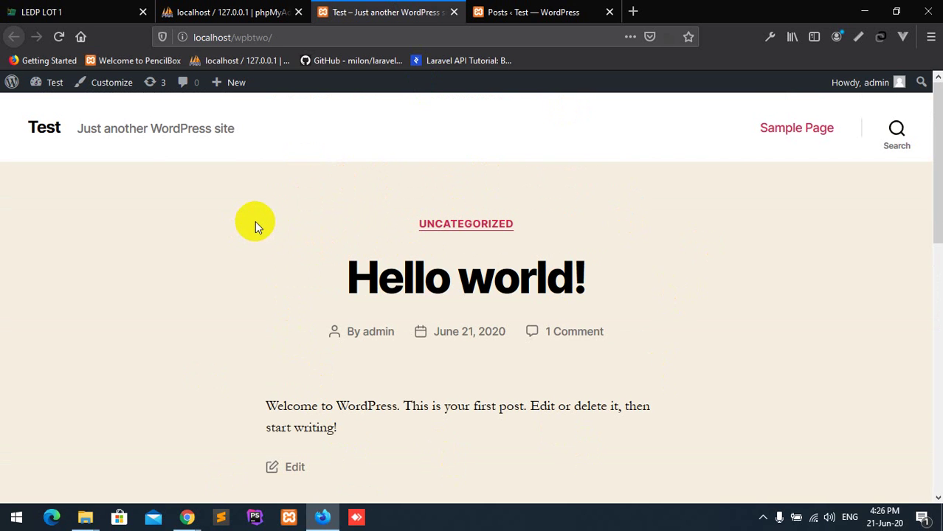
click(437, 15)
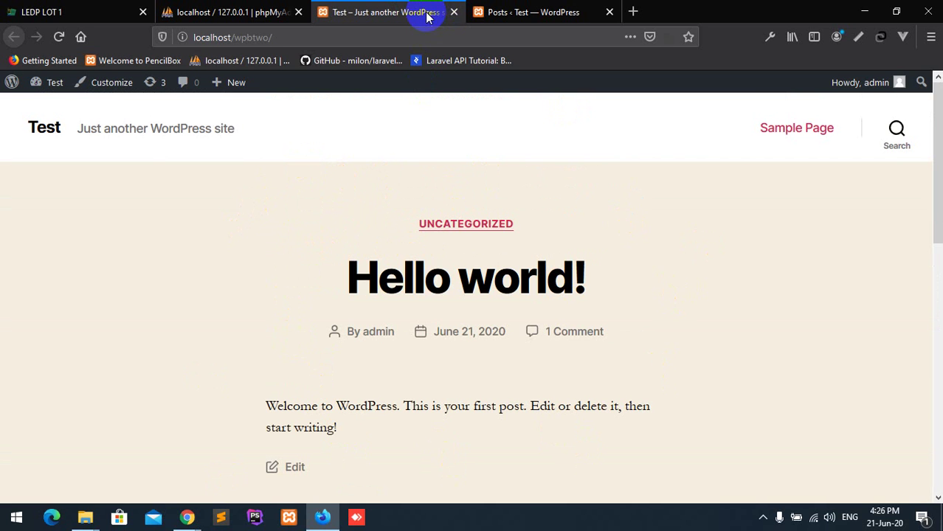
click(488, 12)
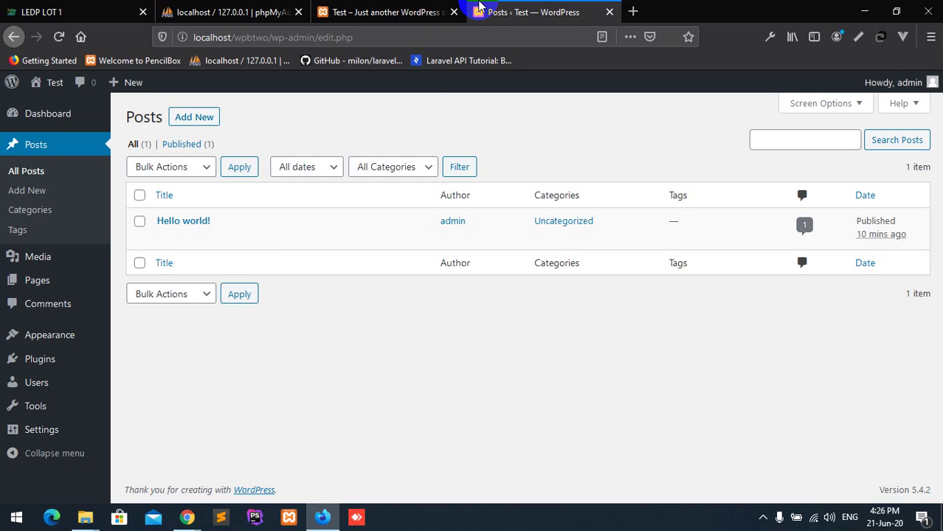
mouse_move(253, 223)
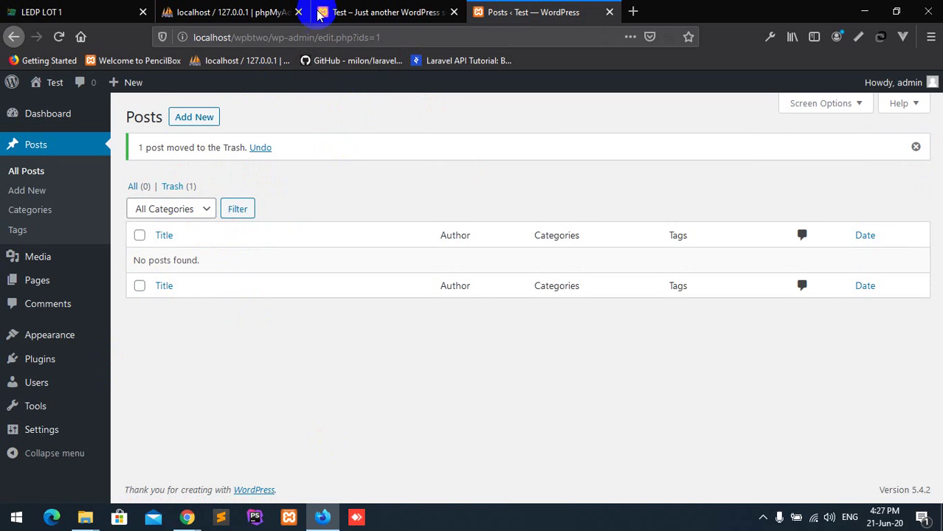
Reload the live site, then permanently delete 'Hello world!' from the posts Trash
click(354, 6)
click(52, 36)
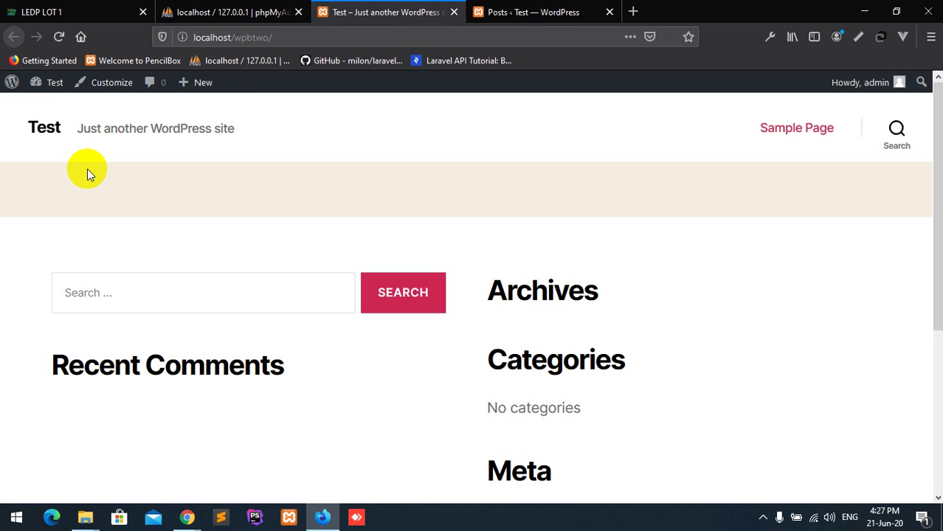
scroll(438, 256, down, 5)
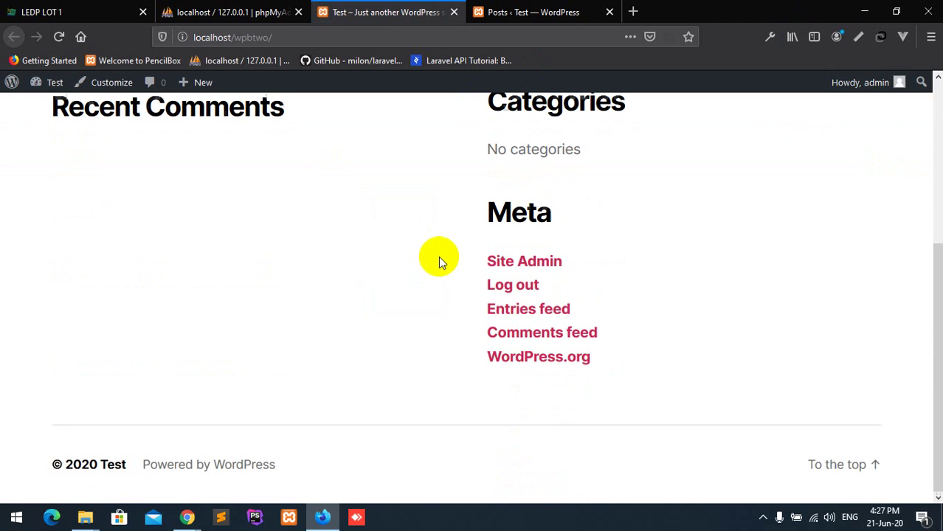
scroll(438, 258, up, 5)
click(505, 11)
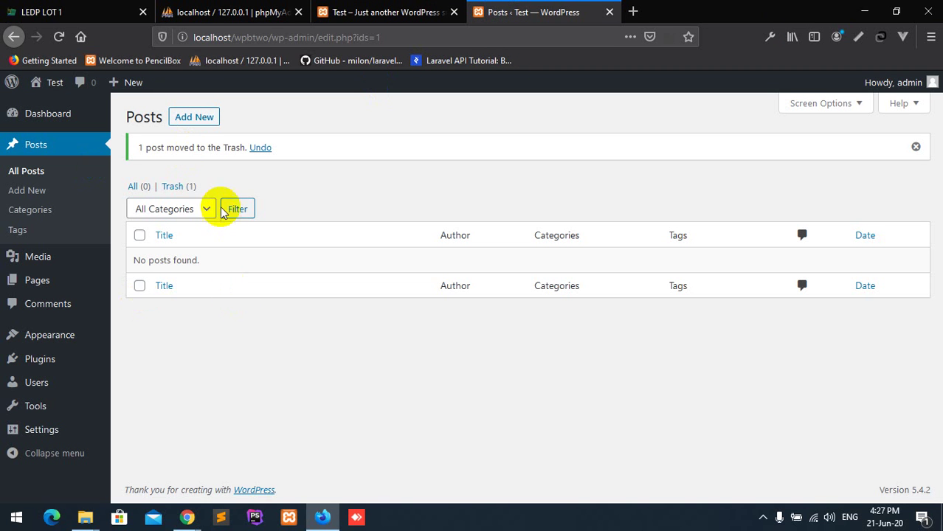
click(176, 188)
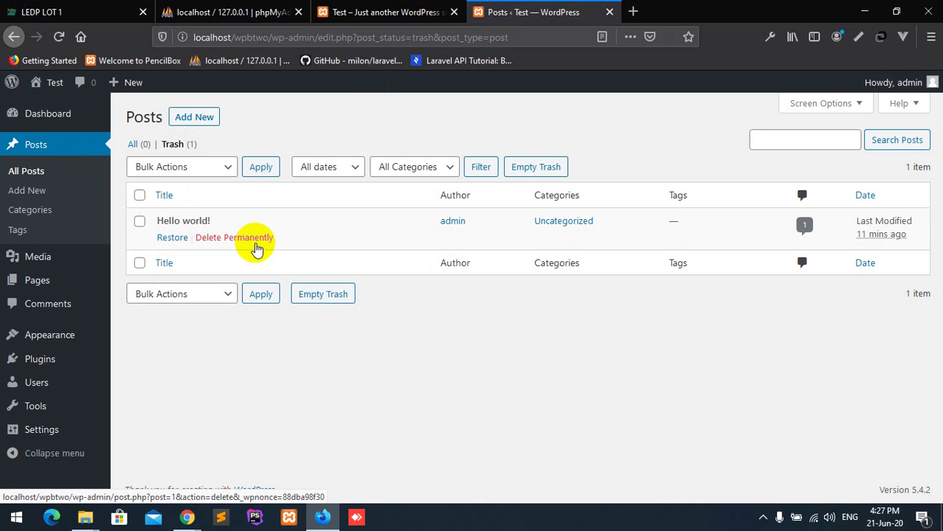
click(254, 244)
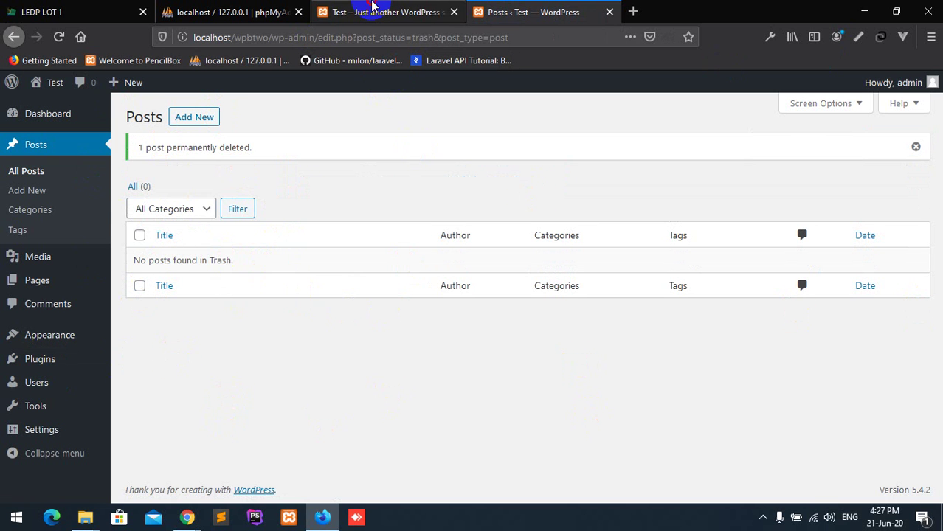
Confirm the live site shows no posts, then begin a new post
click(375, 11)
click(65, 41)
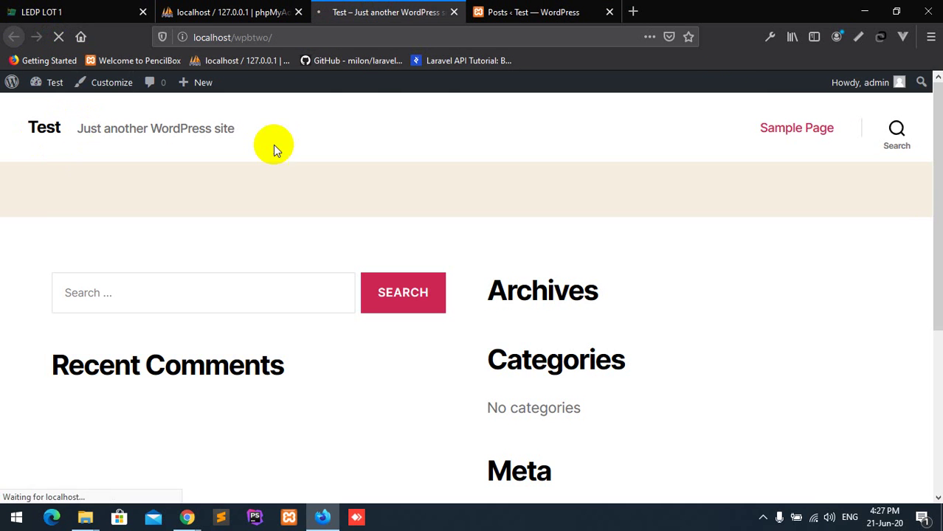
click(538, 9)
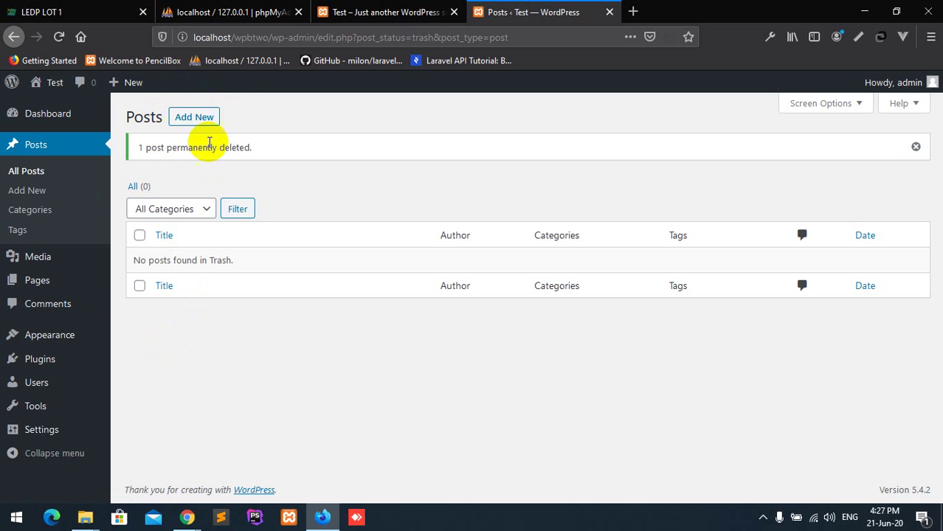
click(833, 103)
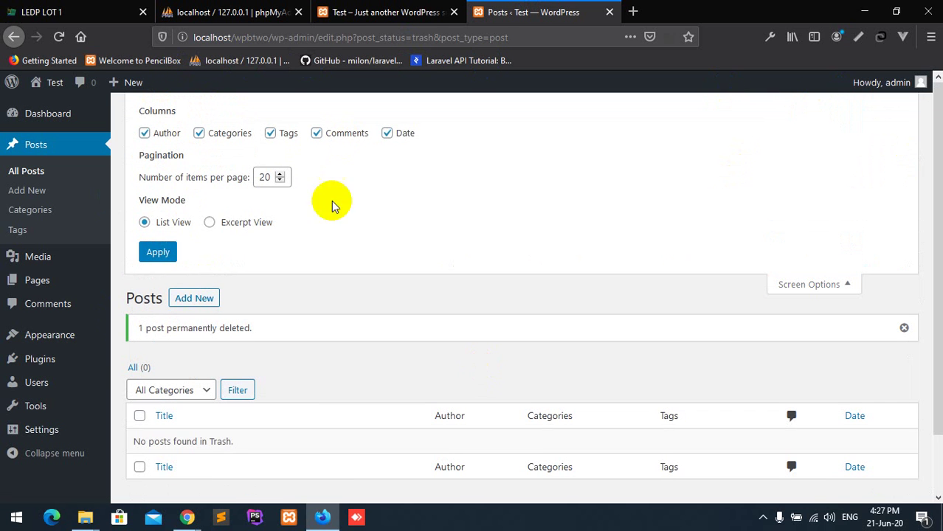
click(807, 283)
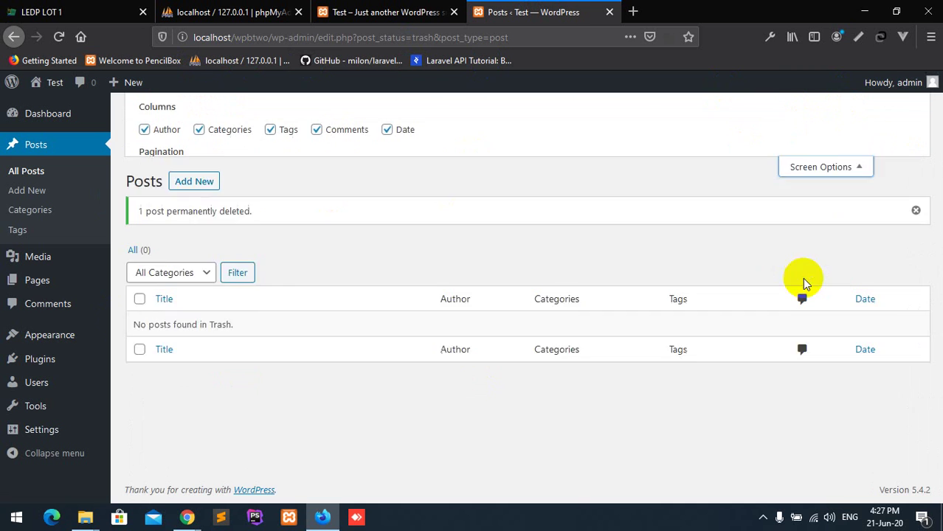
click(200, 118)
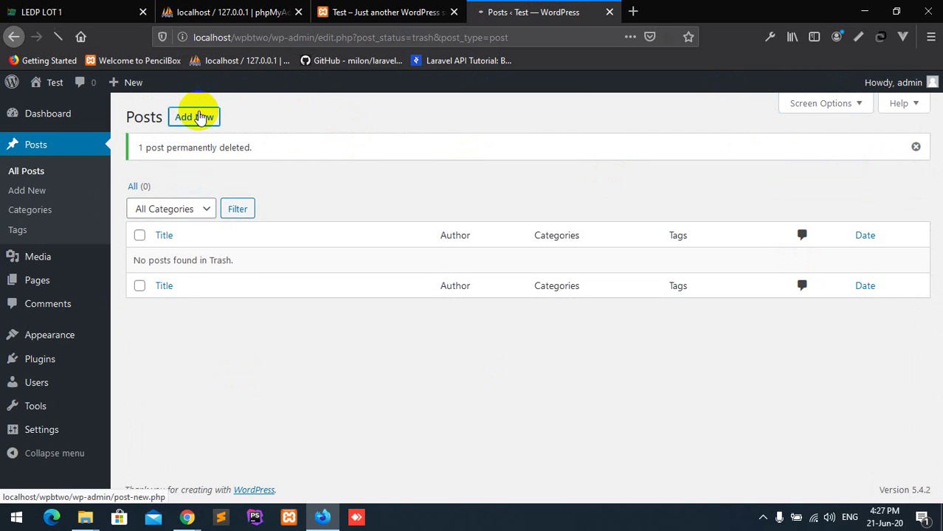
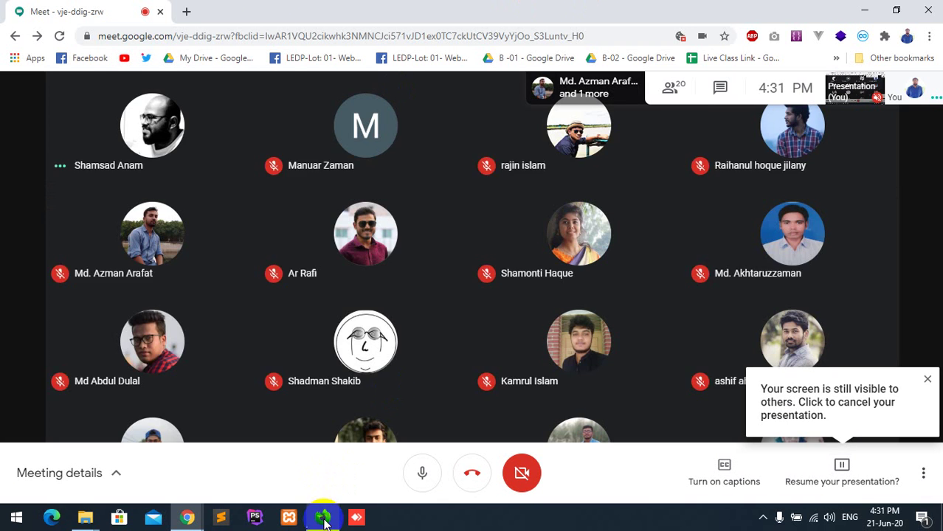
Bring the browser forward and switch to the WordPress new post editor tab
click(323, 517)
mouse_move(44, 111)
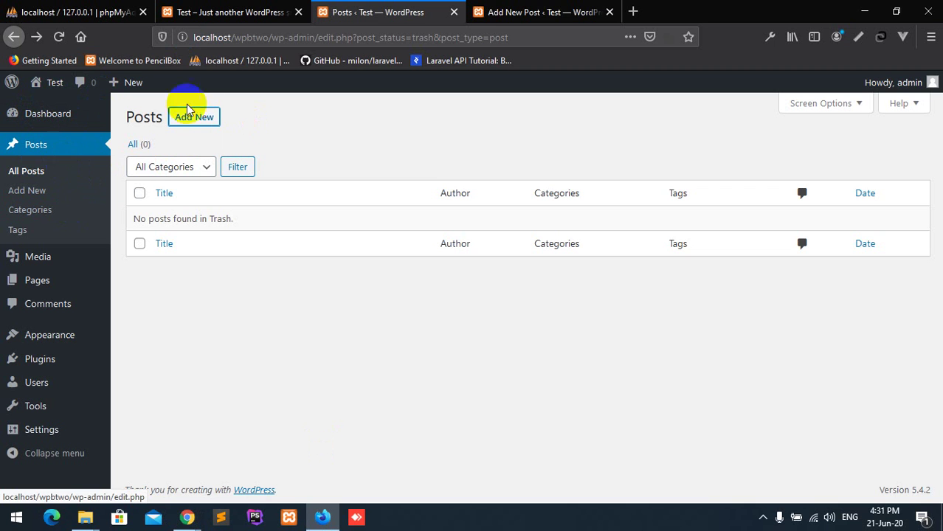
click(542, 12)
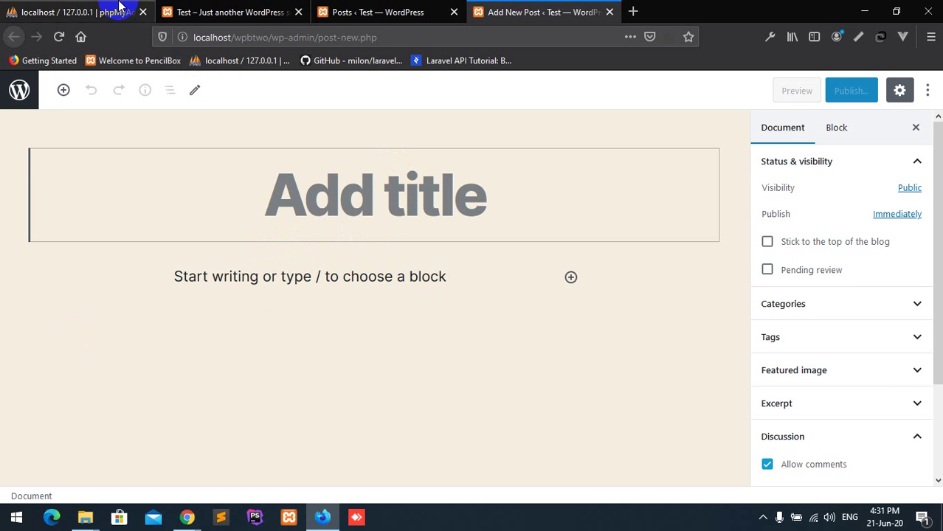
Resume presenting the screen to everyone in Google Meet, then minimize the call
mouse_move(193, 520)
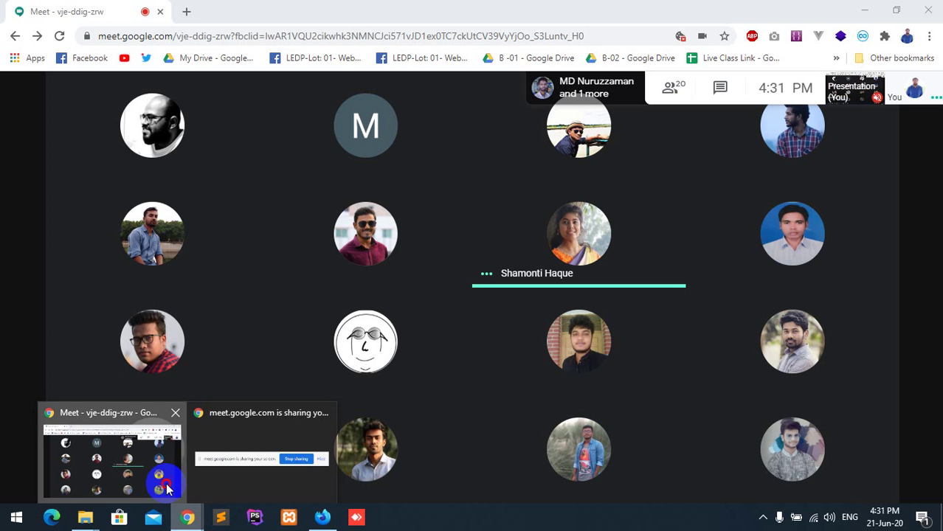
click(111, 461)
click(816, 483)
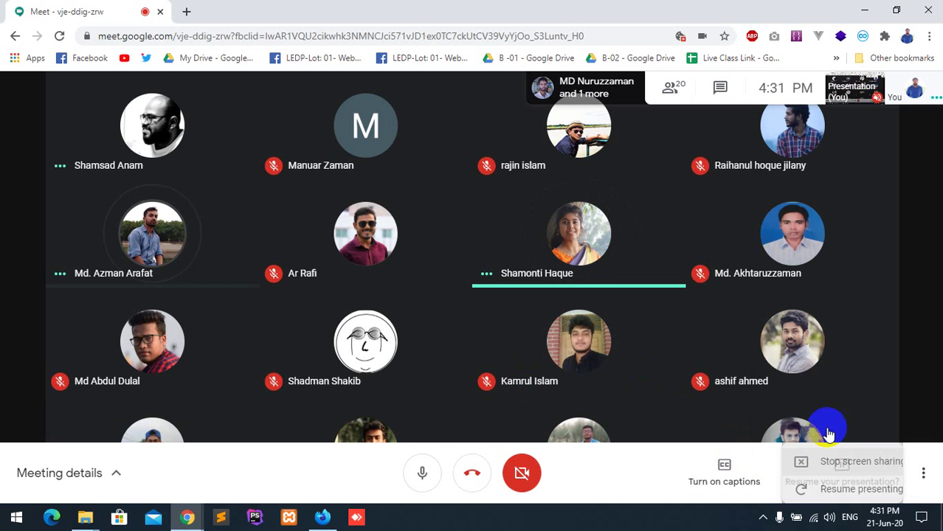
click(821, 414)
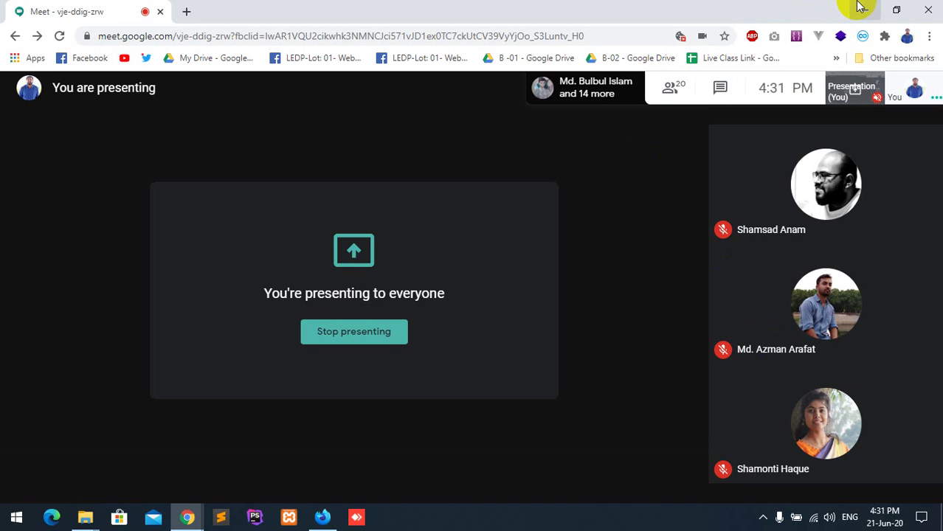
click(864, 11)
Focus the post title, dismiss the presenting notice, return to the Add New Post tab, and open a new tab
click(291, 191)
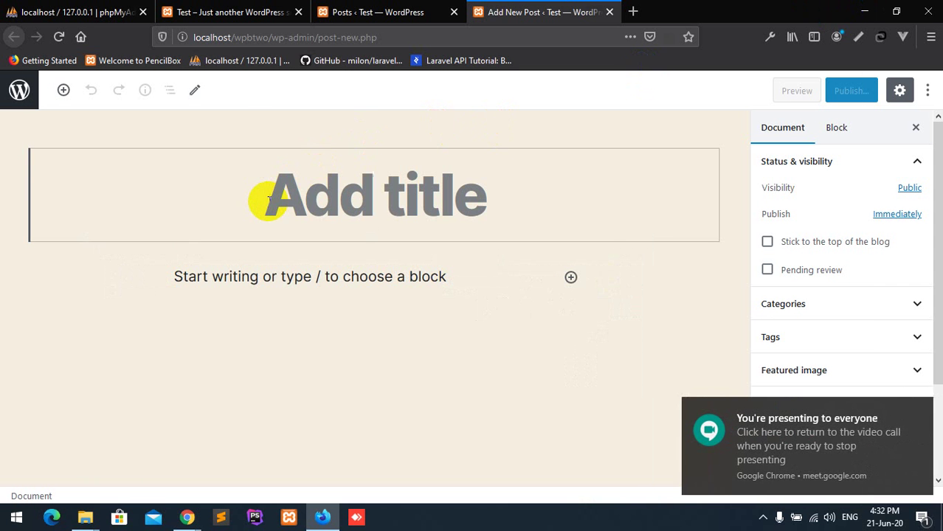
click(922, 411)
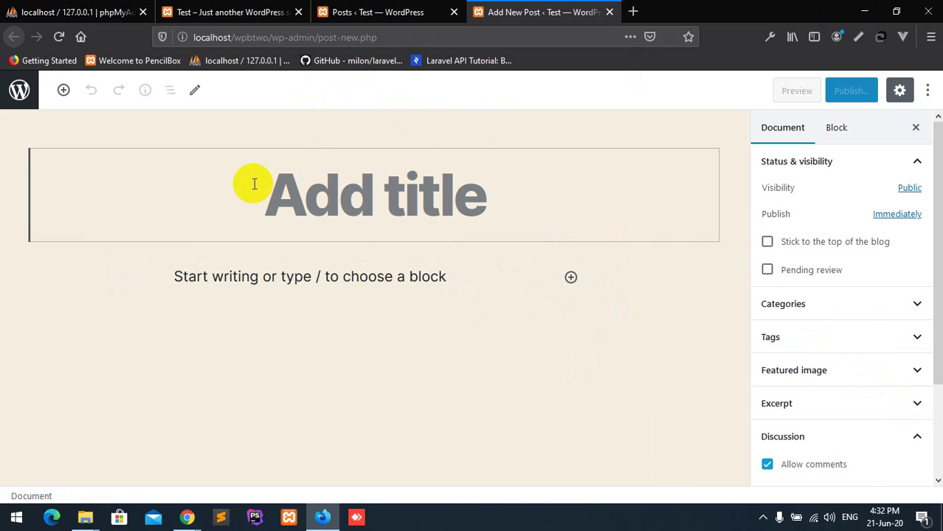
click(354, 10)
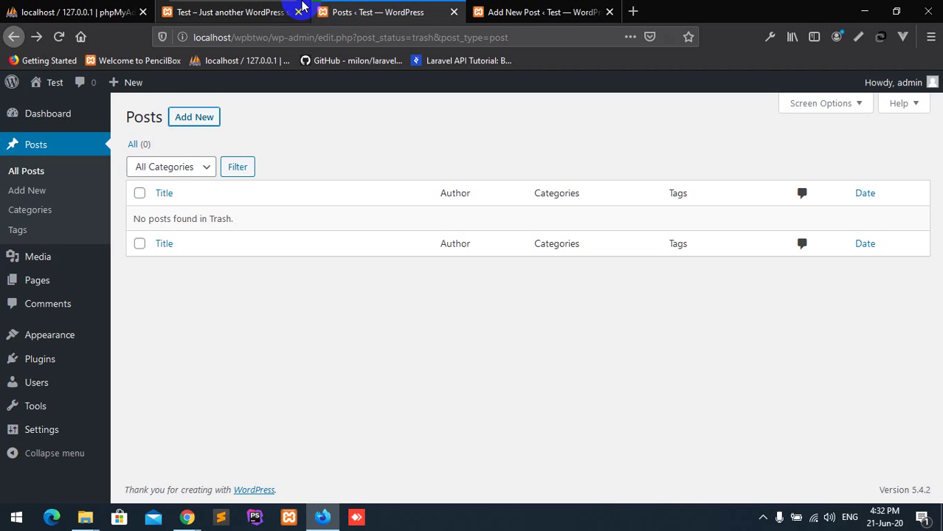
click(287, 11)
click(487, 12)
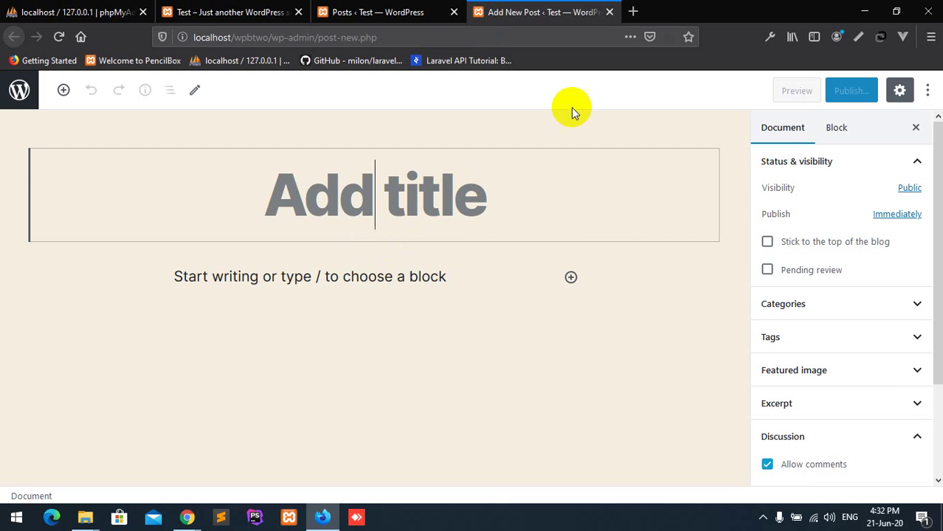
click(636, 7)
Search for 'lorem ipsum' and open the lipsum.com site
text(lo)
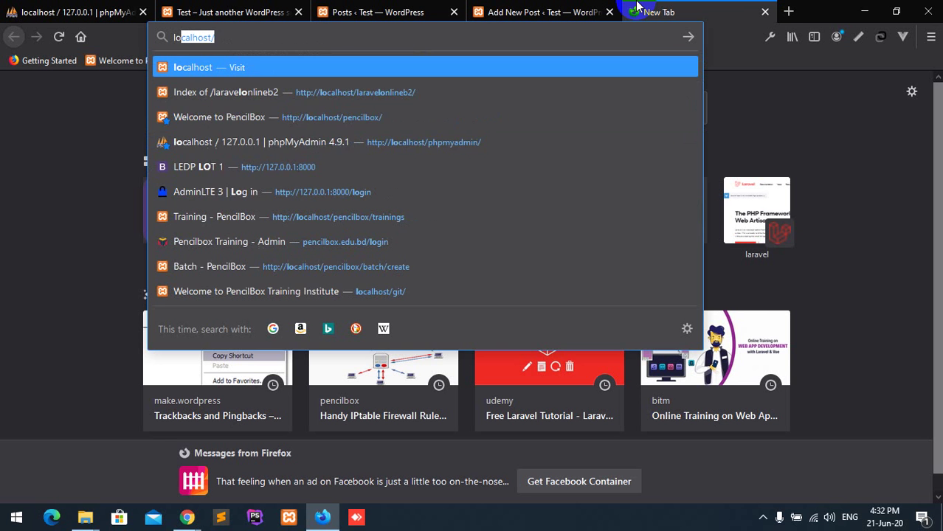
text(rem)
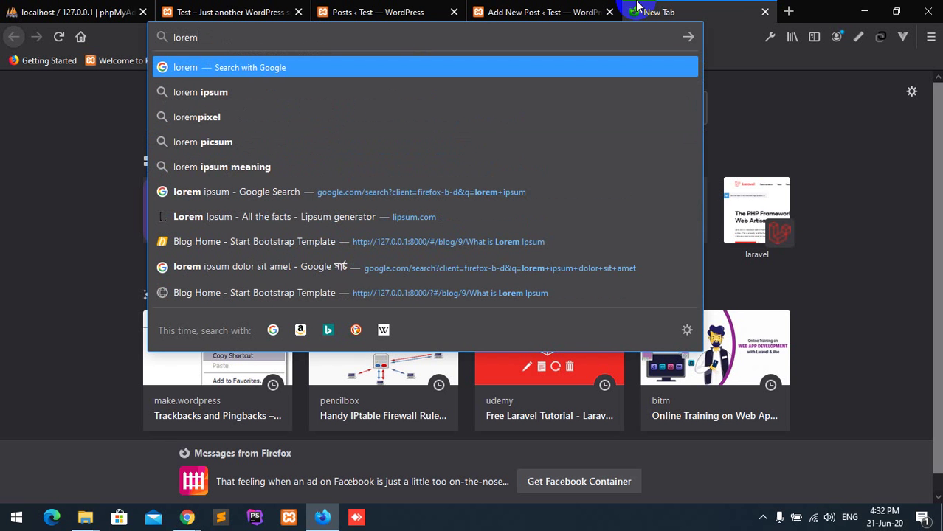
key(Down)
key(Return)
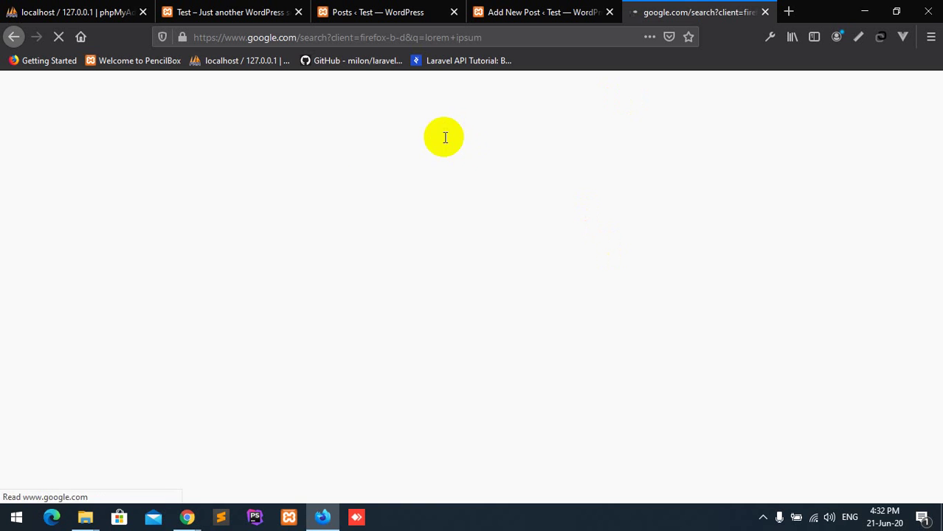
click(241, 221)
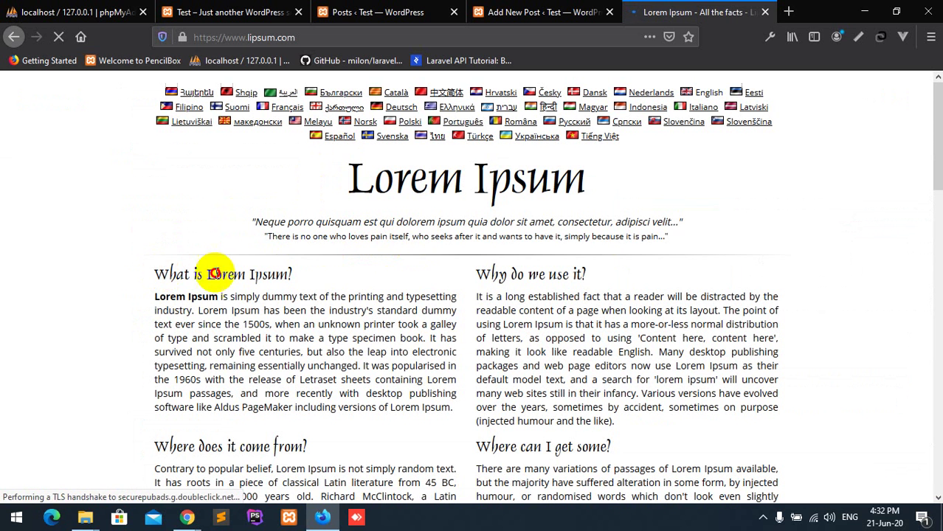
Copy the 'What is Lorem Ipsum?' heading and return to the post editor
triple_click(296, 274)
right_click(255, 274)
click(274, 281)
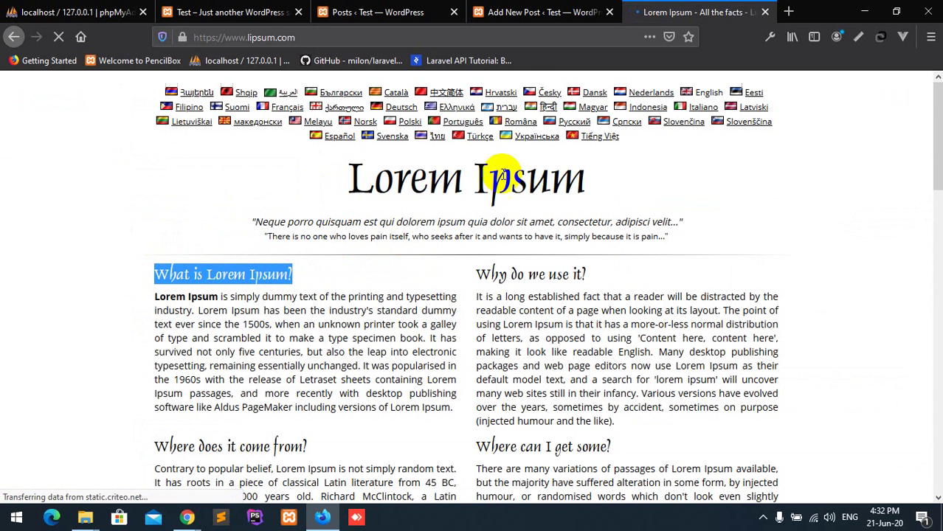
click(525, 6)
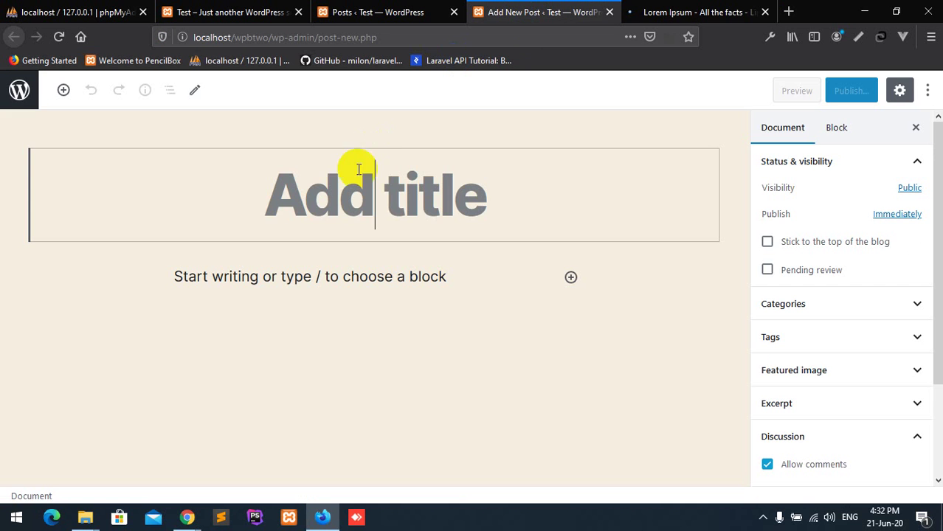
Paste 'What is Lorem Ipsum?' as the post title and check the block and document settings
right_click(400, 194)
click(437, 254)
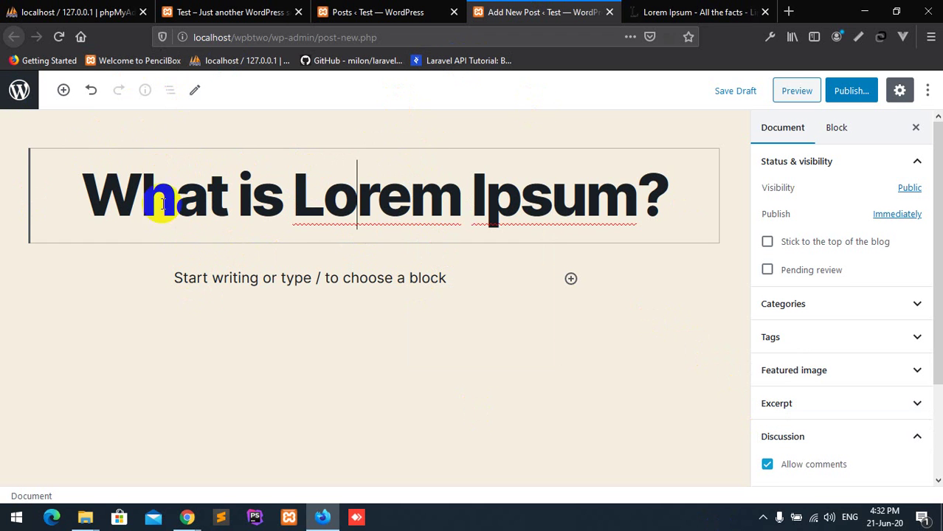
click(382, 225)
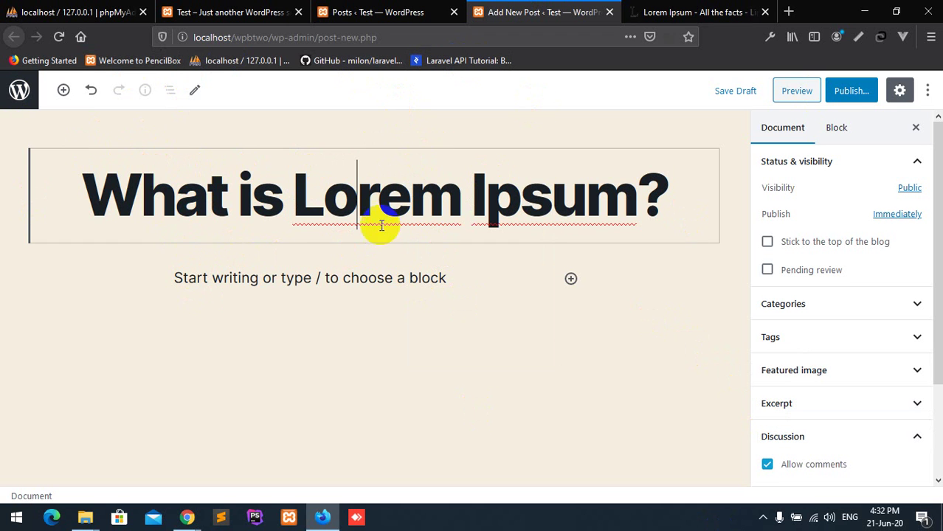
click(839, 125)
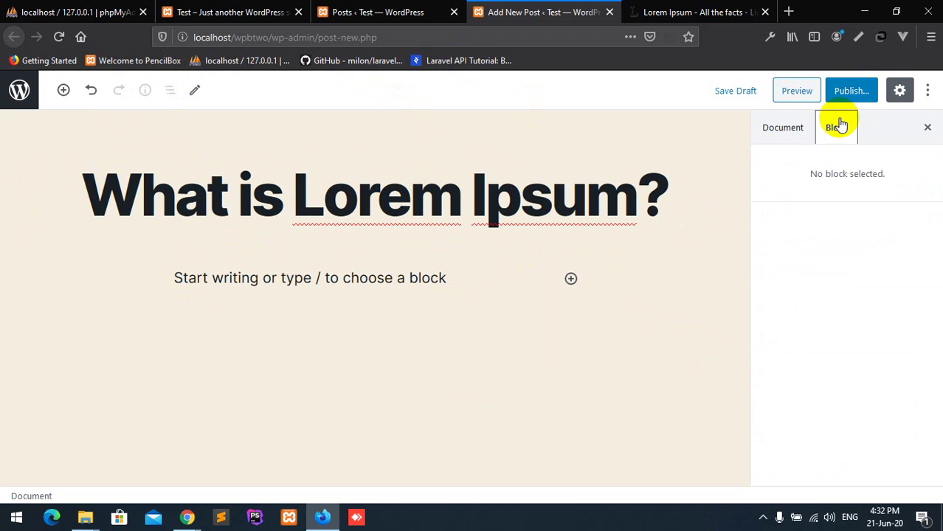
click(781, 131)
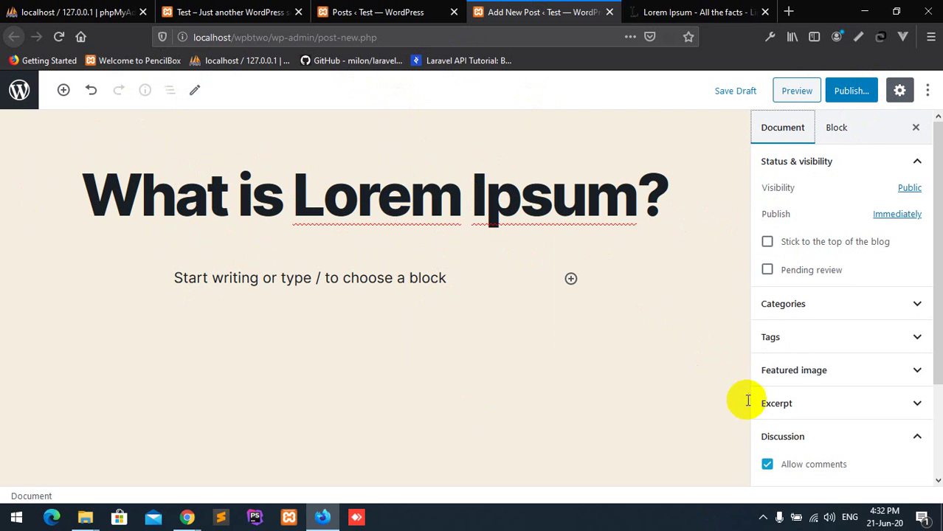
Browse and close the block library, then return to the title with block settings shown
click(73, 98)
scroll(211, 311, down, 5)
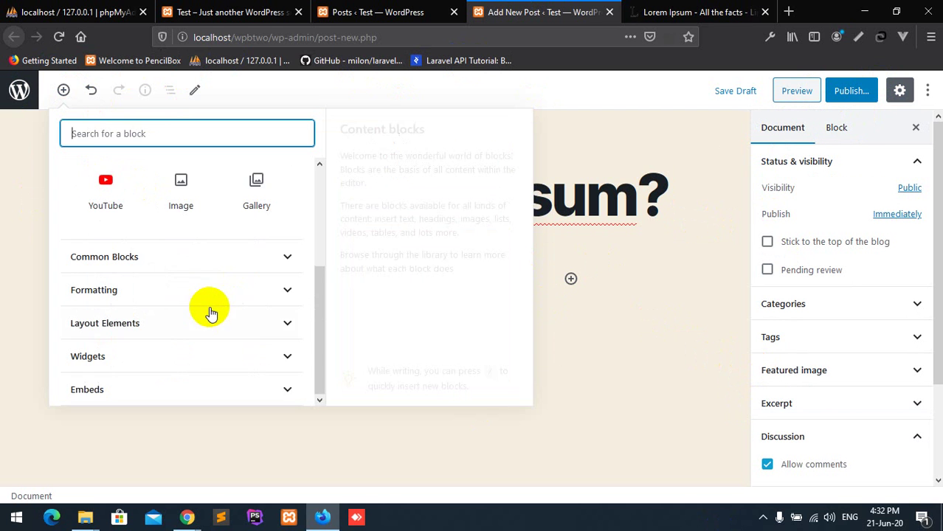
scroll(211, 312, up, 5)
click(693, 344)
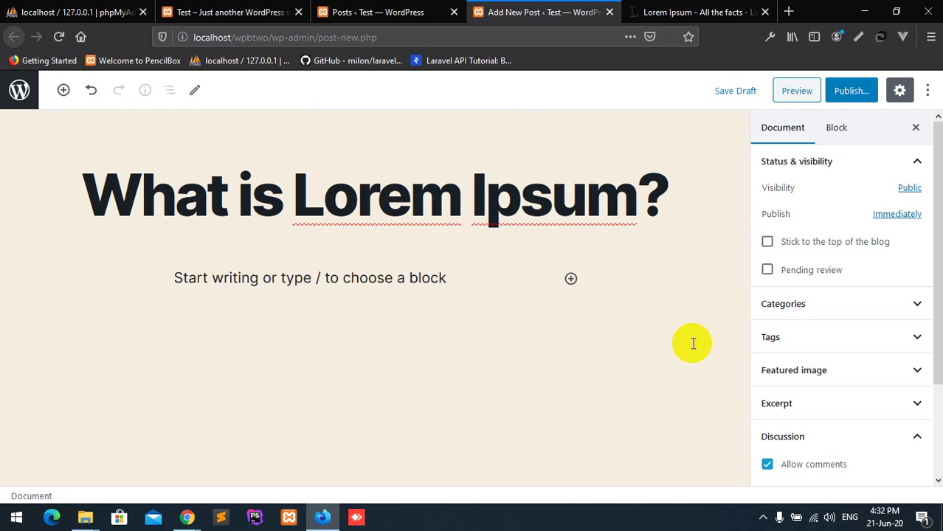
click(407, 156)
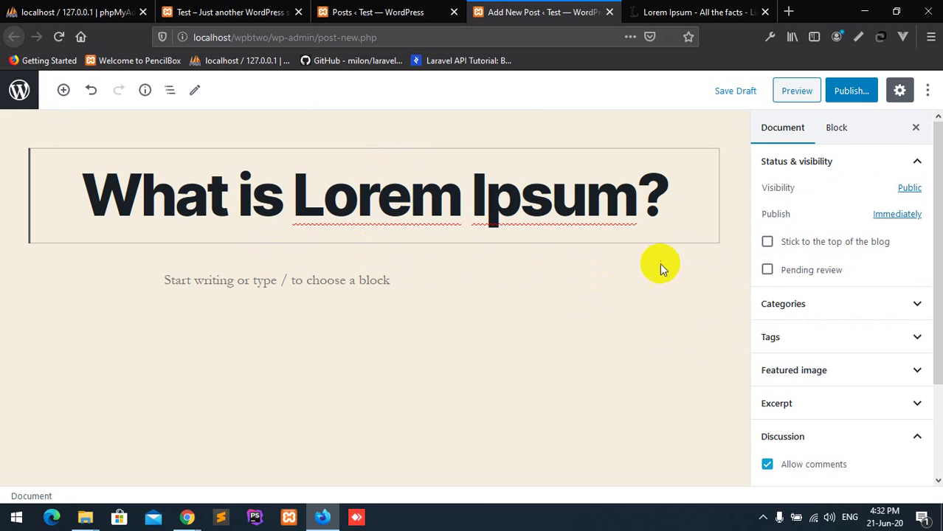
click(835, 132)
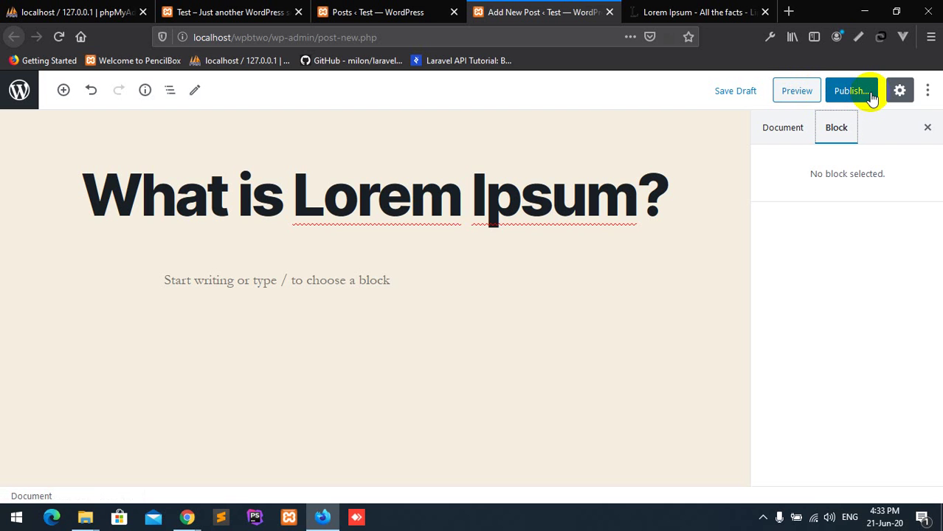
Publish the 'What is Lorem Ipsum?' post
right_click(801, 104)
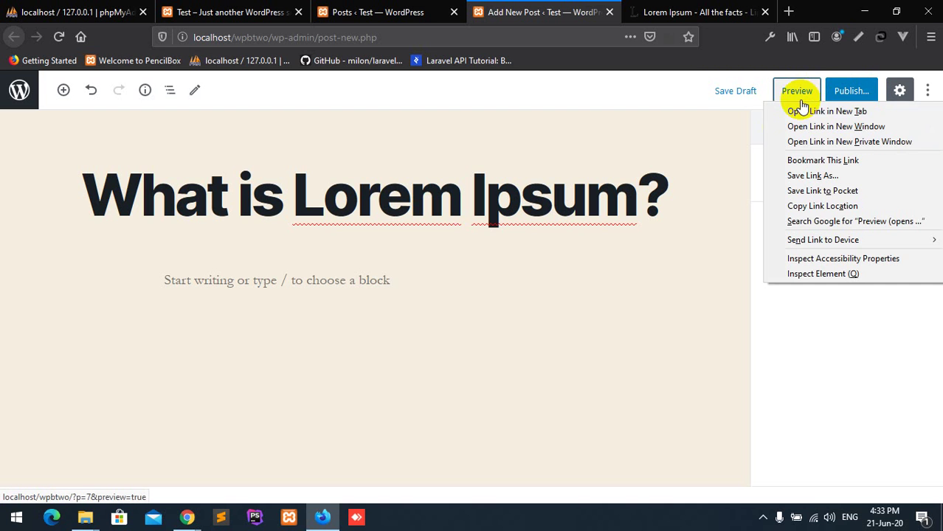
click(703, 134)
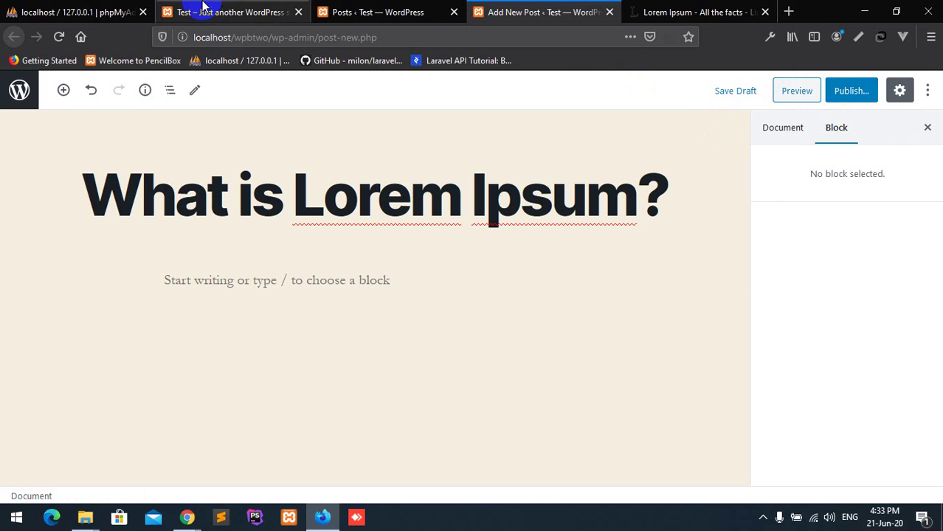
click(200, 10)
click(537, 7)
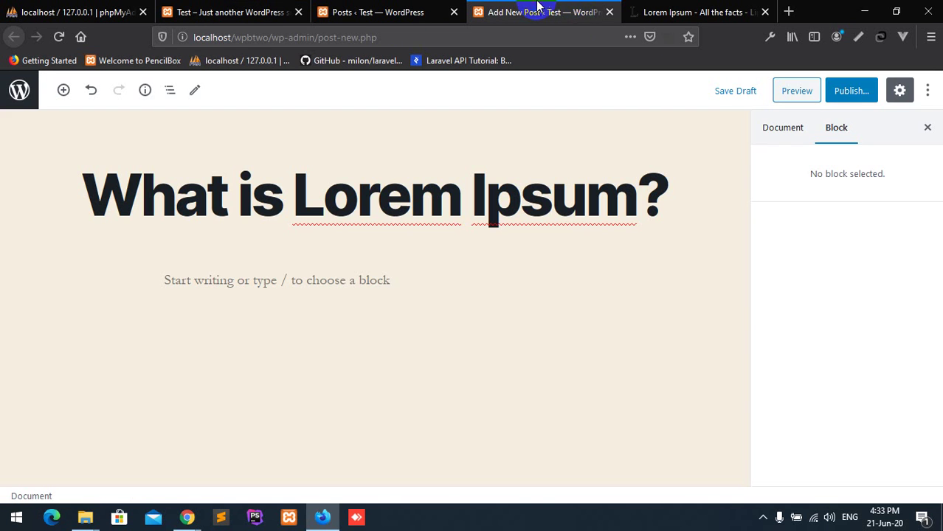
click(854, 93)
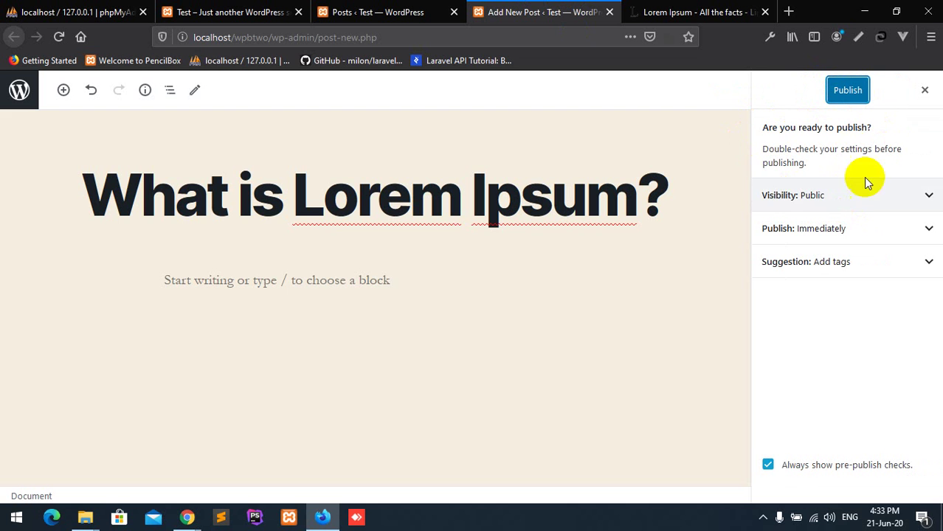
click(849, 92)
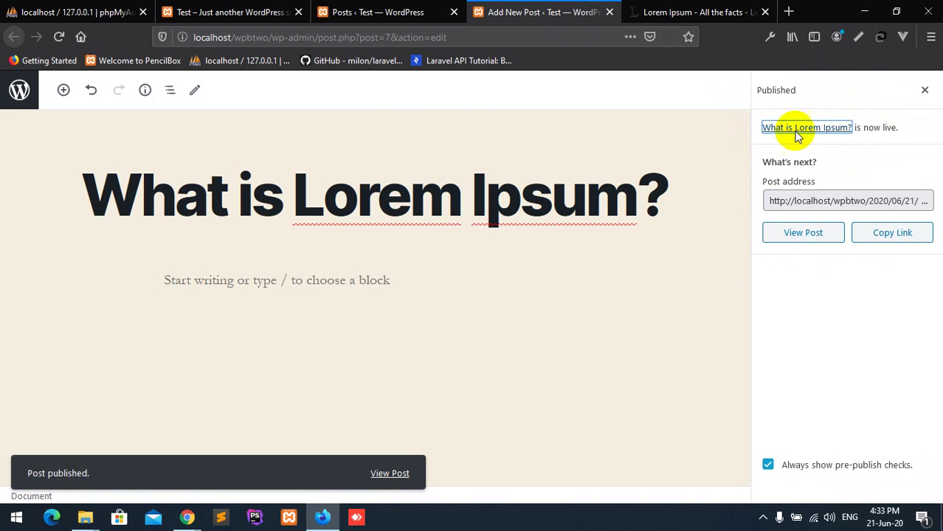
View the published post on the site, then close the editor's Published panel
click(241, 8)
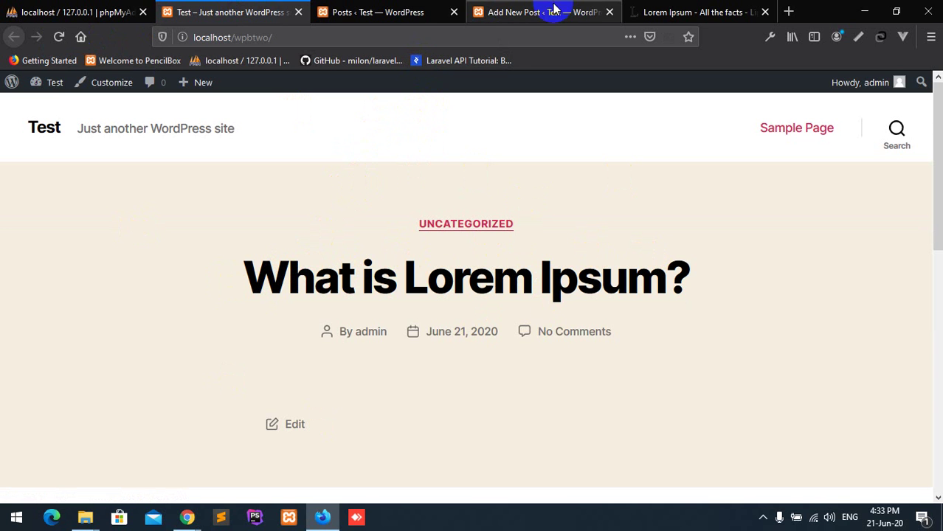
click(485, 14)
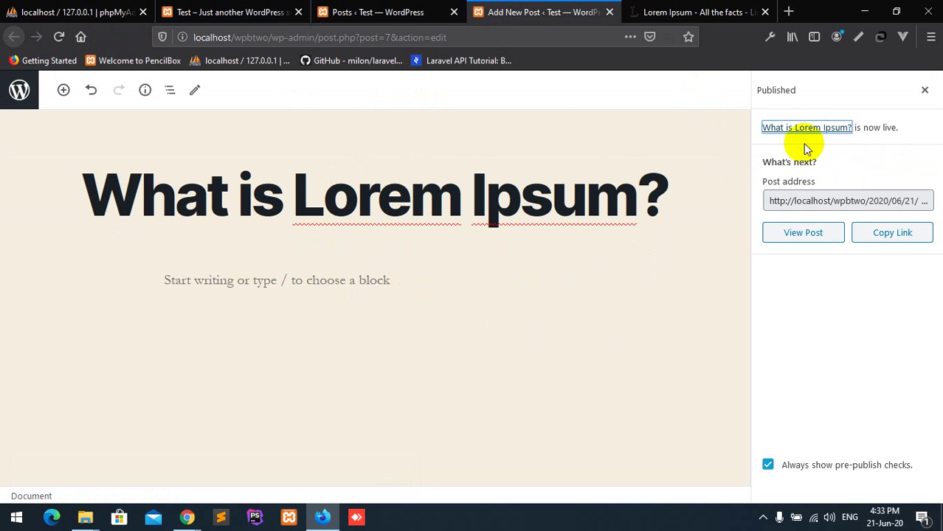
click(272, 7)
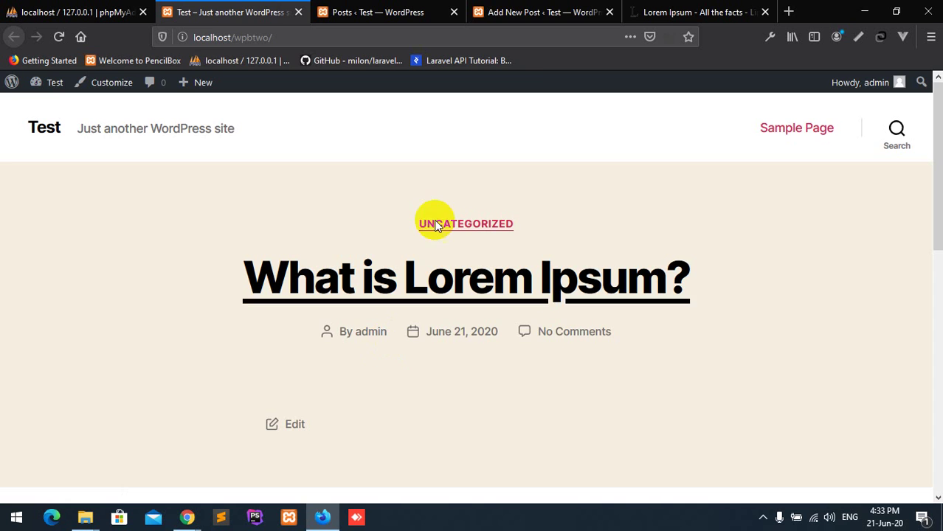
click(561, 5)
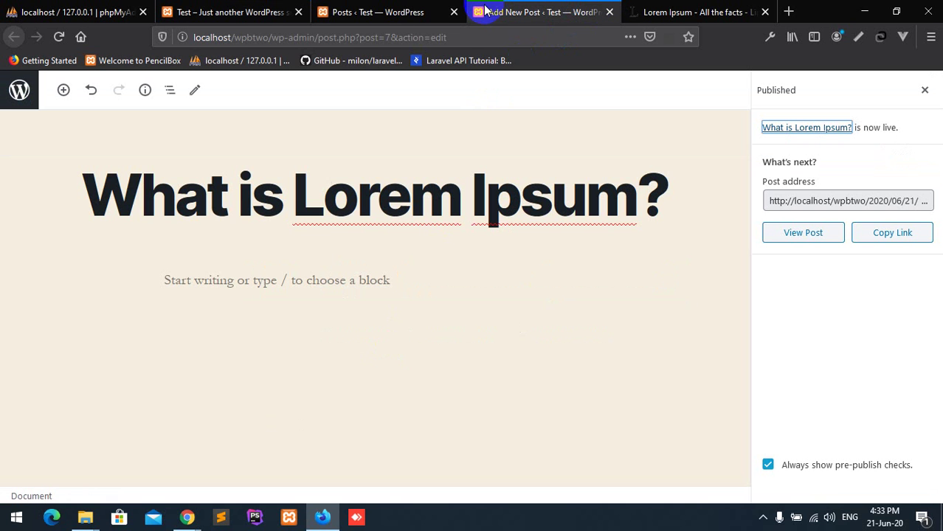
click(924, 91)
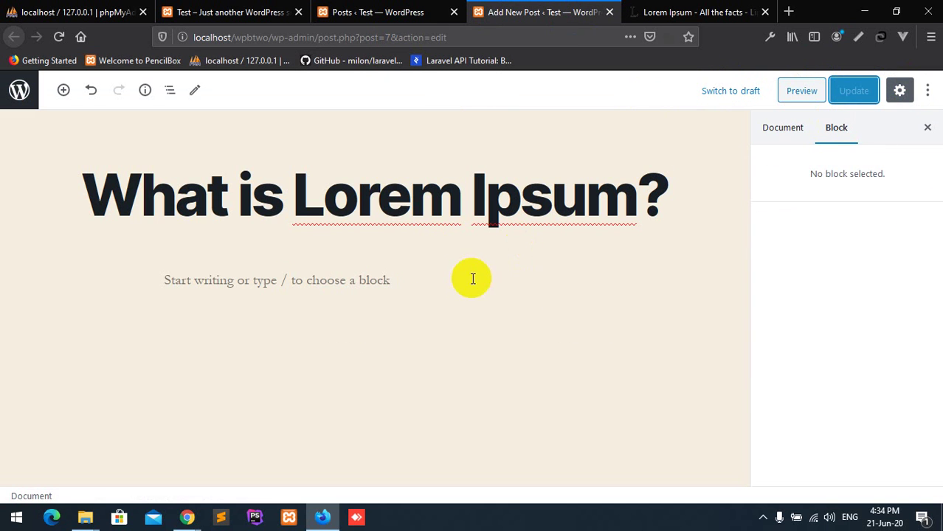
Select the empty paragraph and toggle the settings sidebar off and on
click(447, 282)
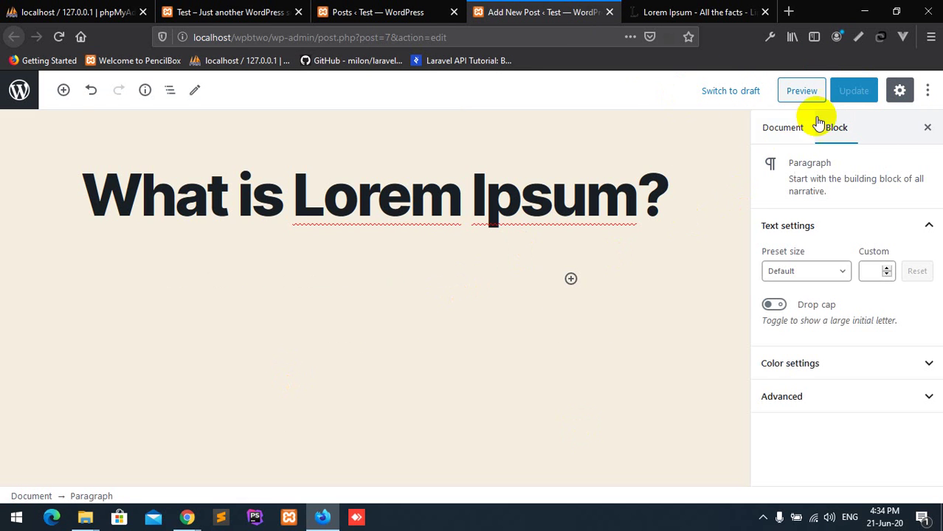
click(899, 92)
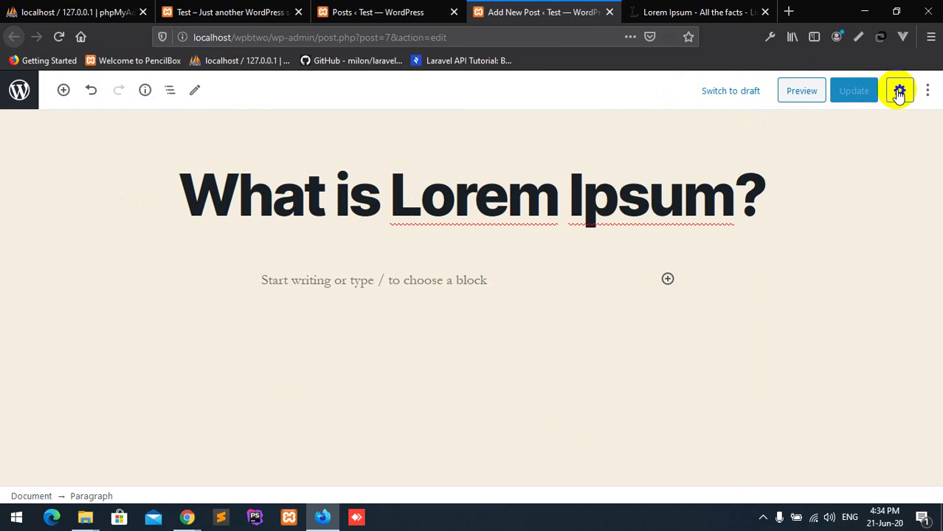
click(899, 91)
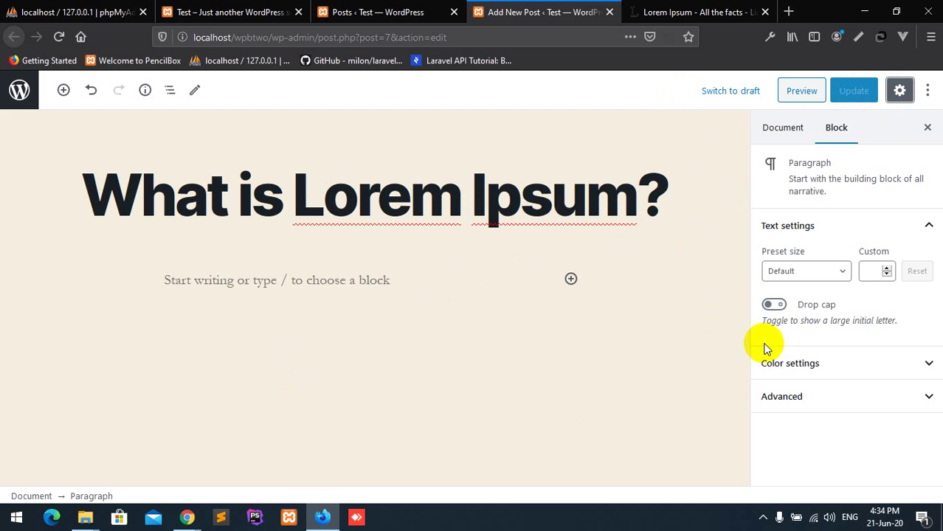
Toggle Top toolbar, Spotlight mode and Code editor, return to Visual editor, and open Block Manager
click(929, 101)
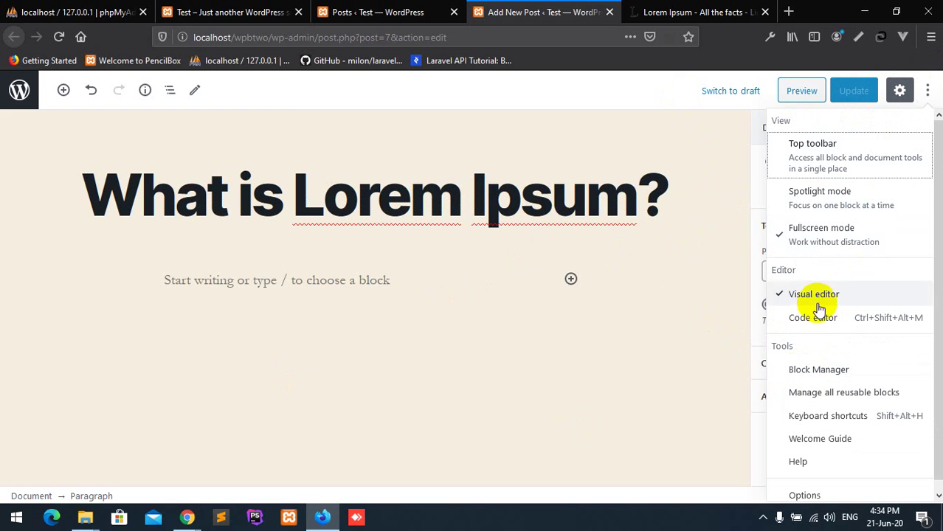
click(817, 163)
click(822, 207)
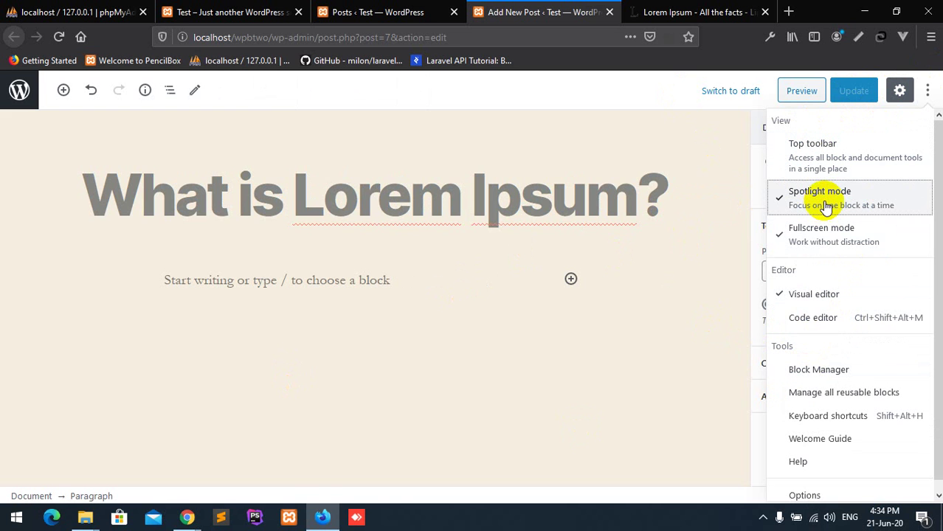
click(826, 207)
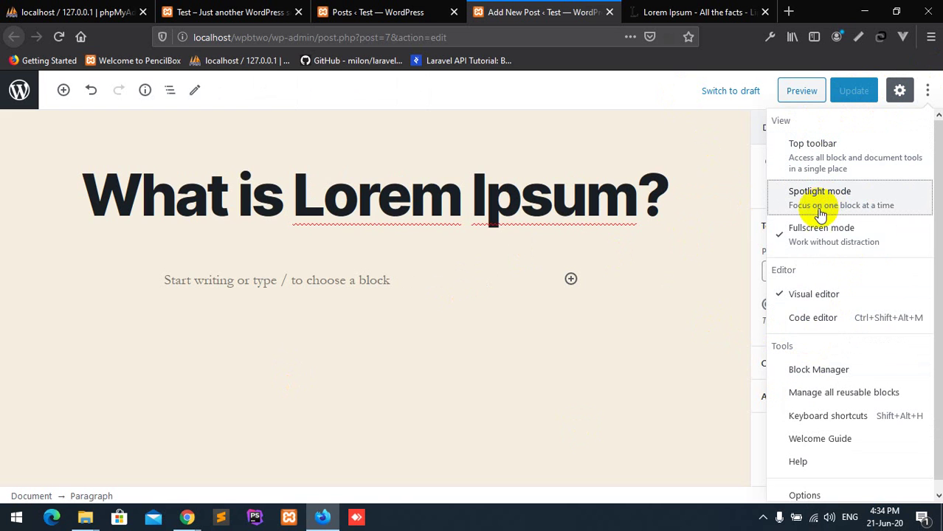
click(813, 318)
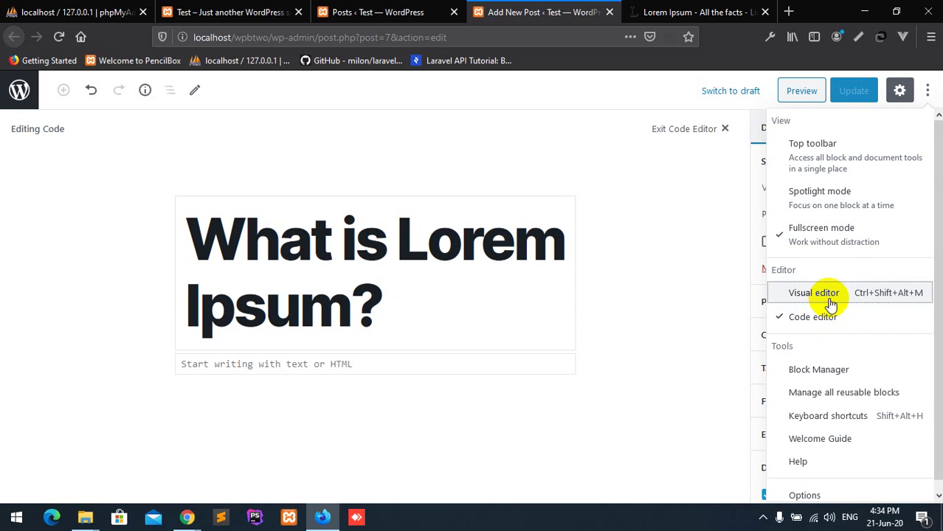
click(825, 296)
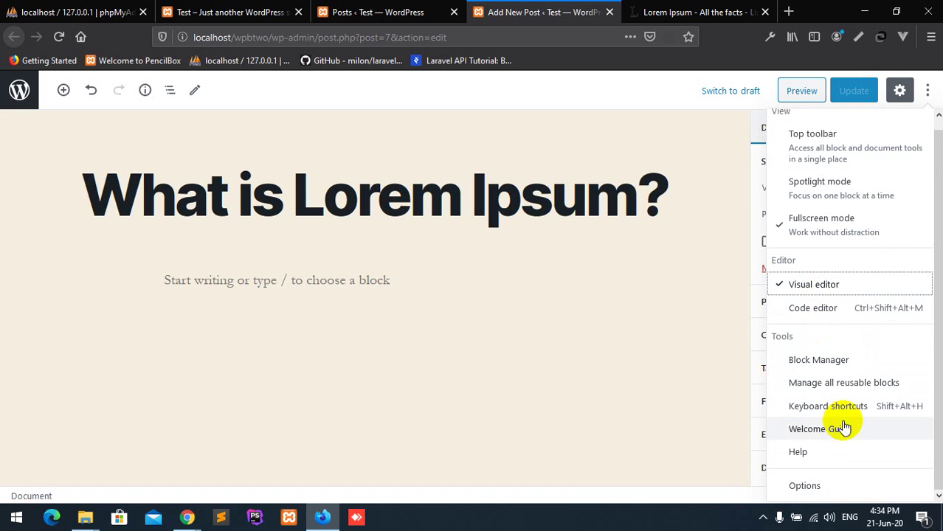
click(844, 359)
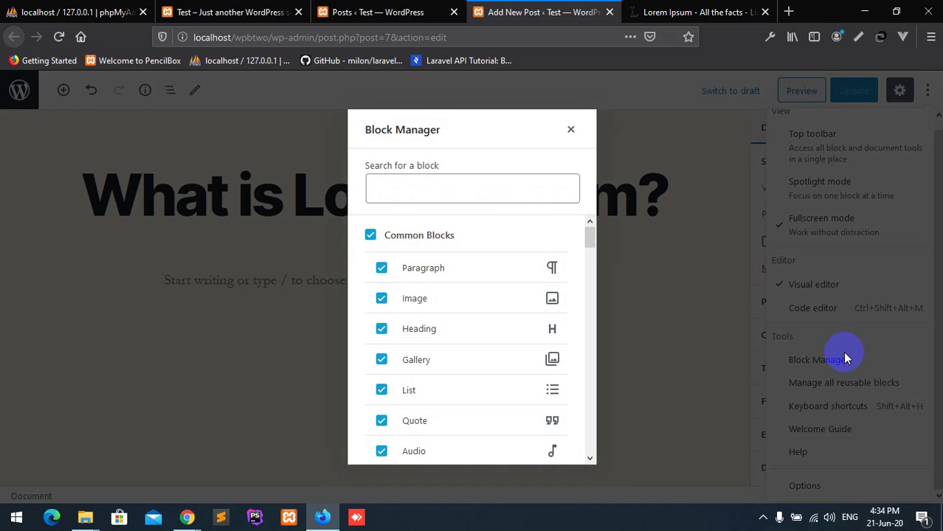
Close the Block Manager and options menu, and select the empty paragraph below the title
click(705, 257)
click(928, 90)
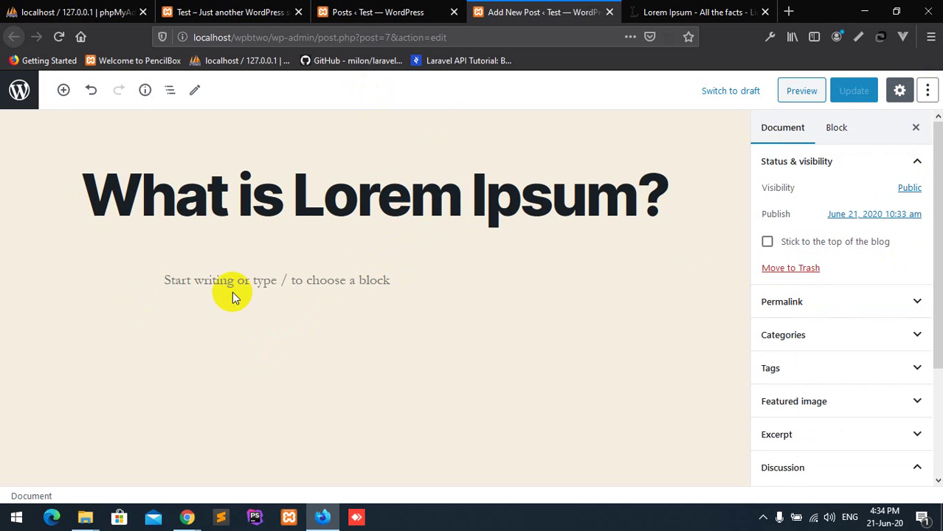
click(385, 235)
click(368, 265)
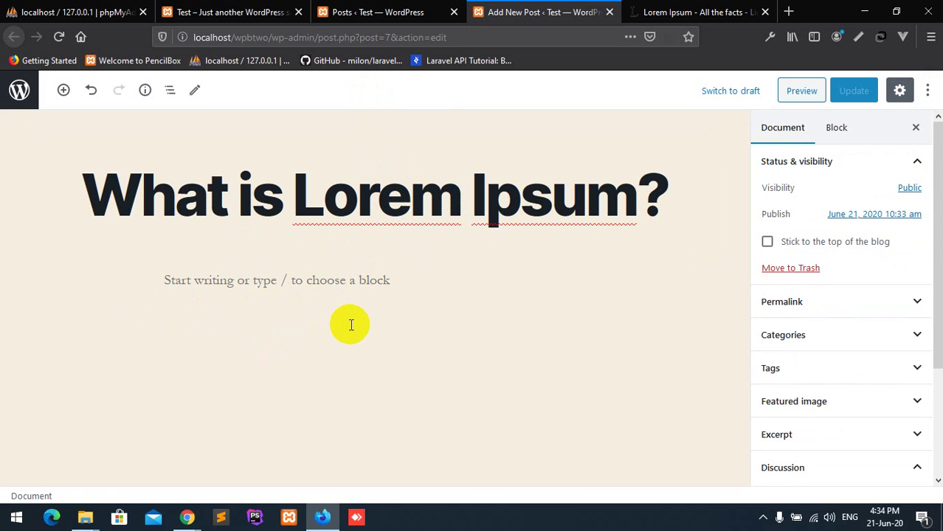
click(352, 324)
click(383, 244)
click(411, 289)
Insert a Paragraph block using the inline block inserter
click(572, 280)
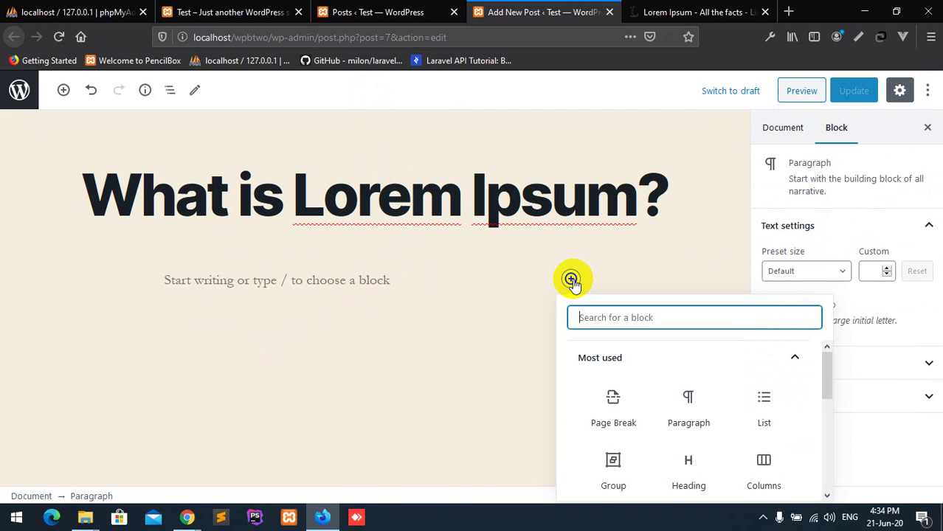
click(491, 264)
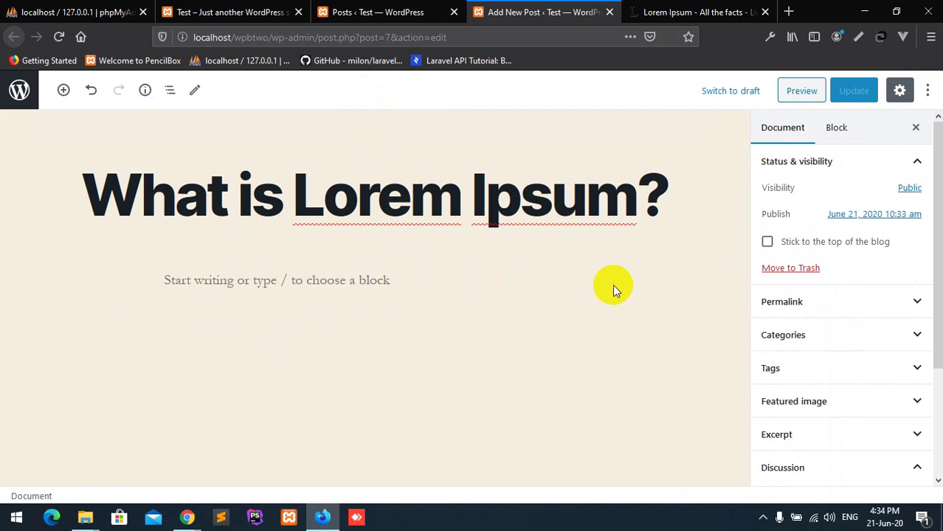
click(235, 281)
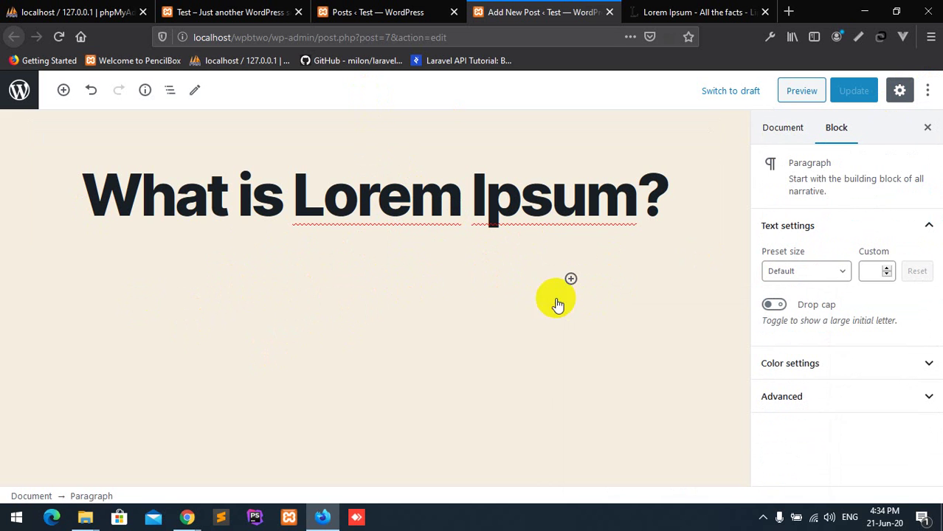
click(587, 280)
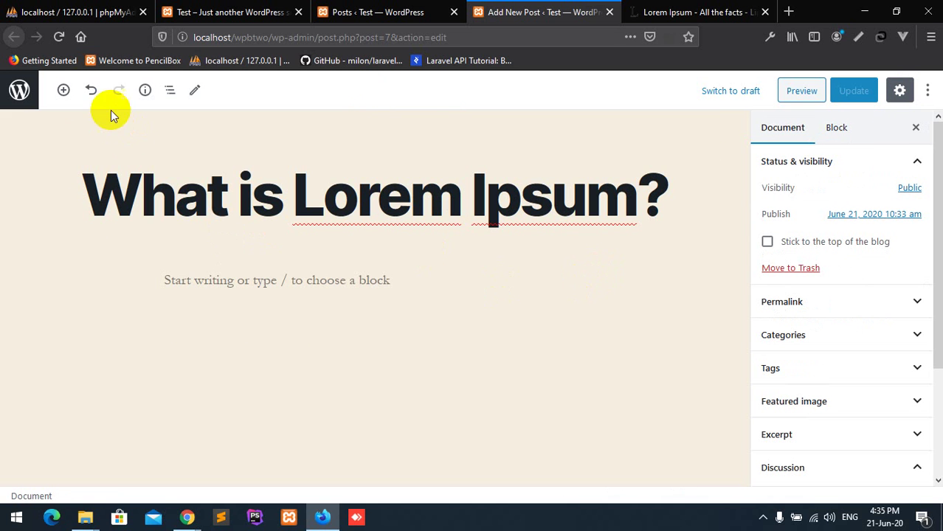
click(65, 94)
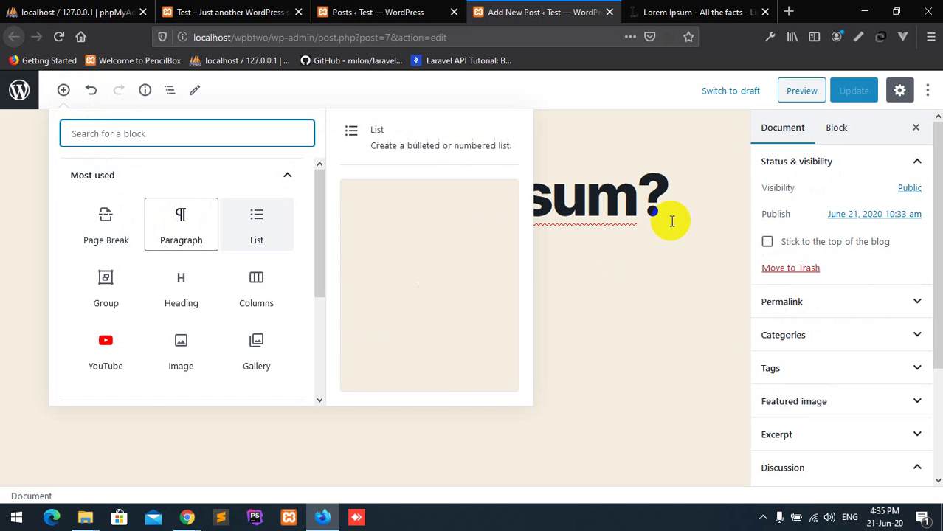
click(613, 258)
click(451, 287)
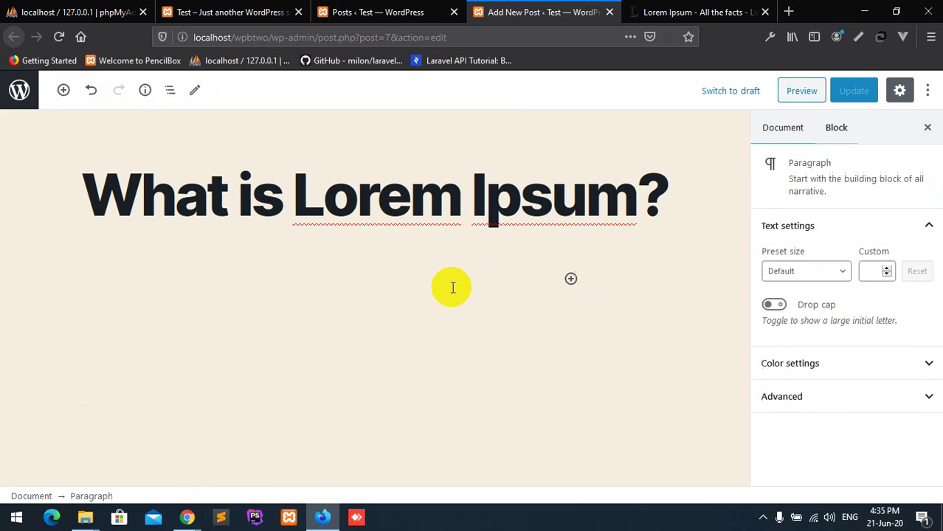
click(571, 279)
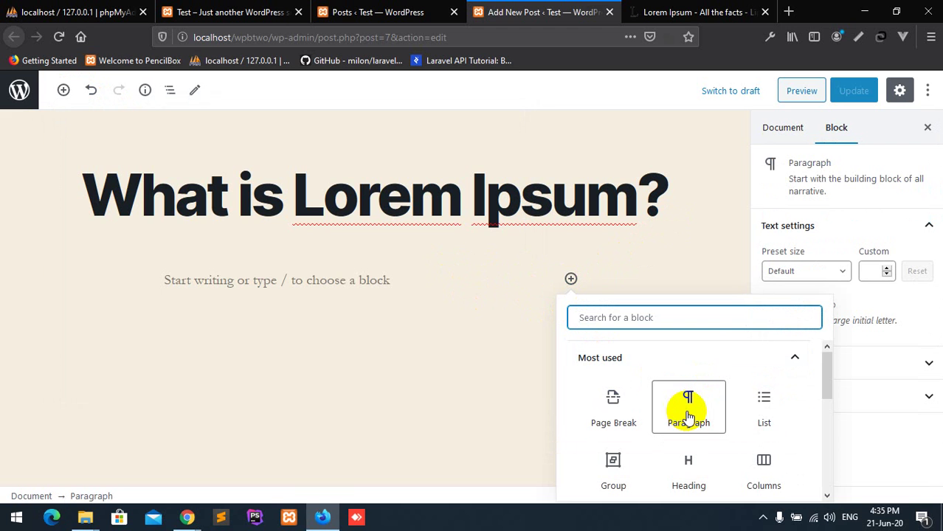
click(688, 413)
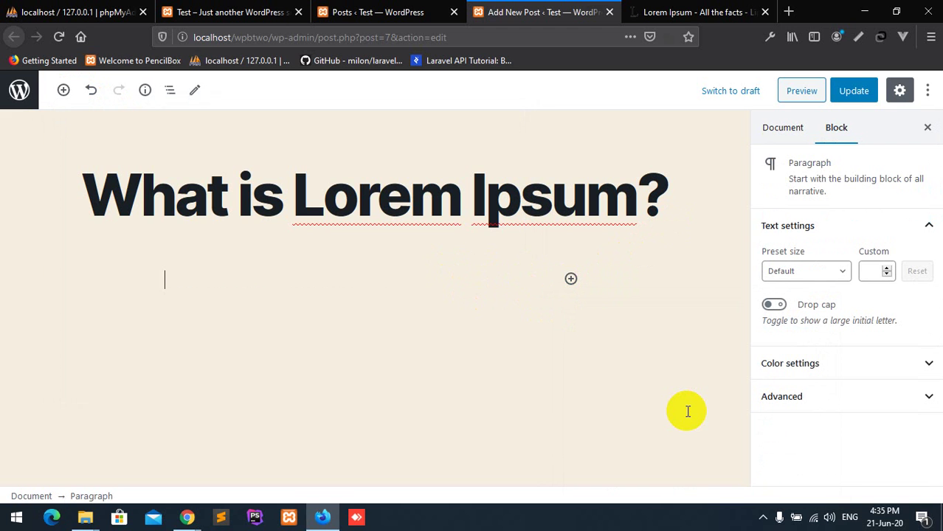
Add another Paragraph block after the title from the inline inserter
click(570, 279)
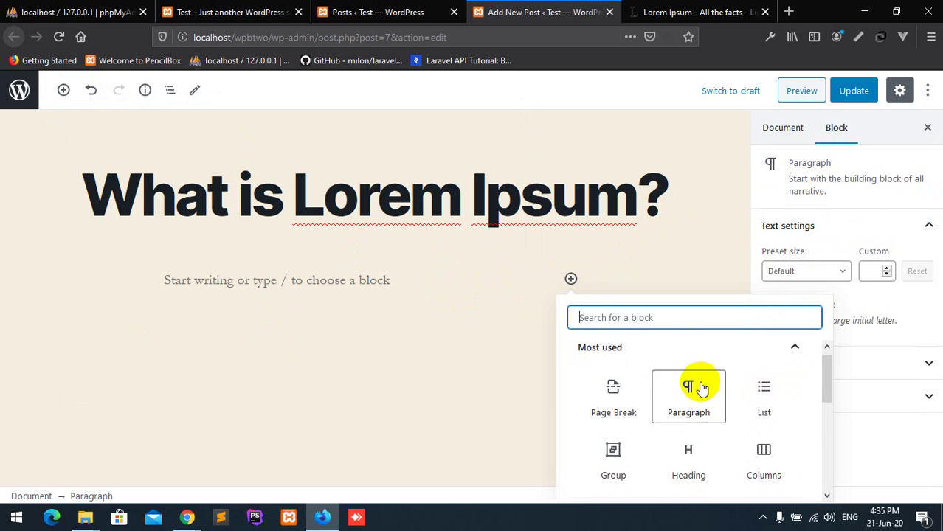
scroll(704, 380, down, 3)
scroll(767, 391, up, 2)
scroll(666, 407, up, 1)
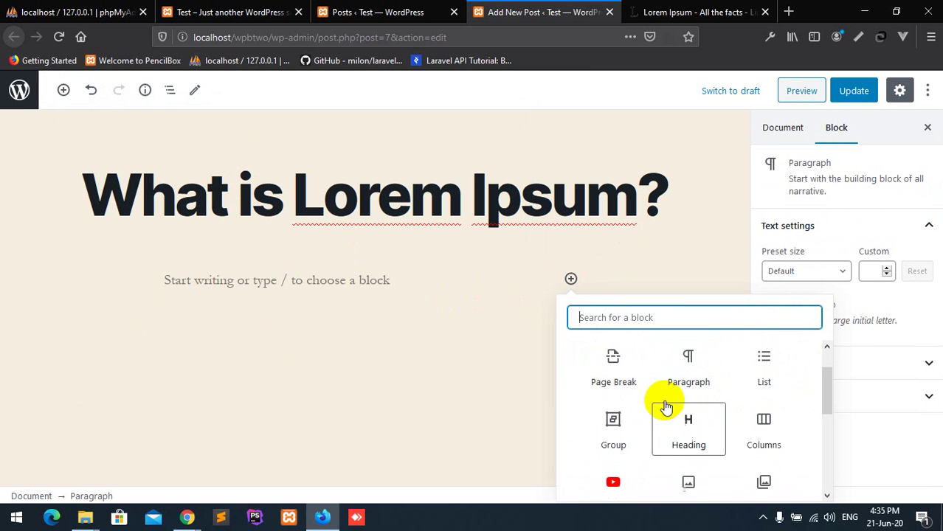
scroll(667, 406, up, 1)
click(696, 400)
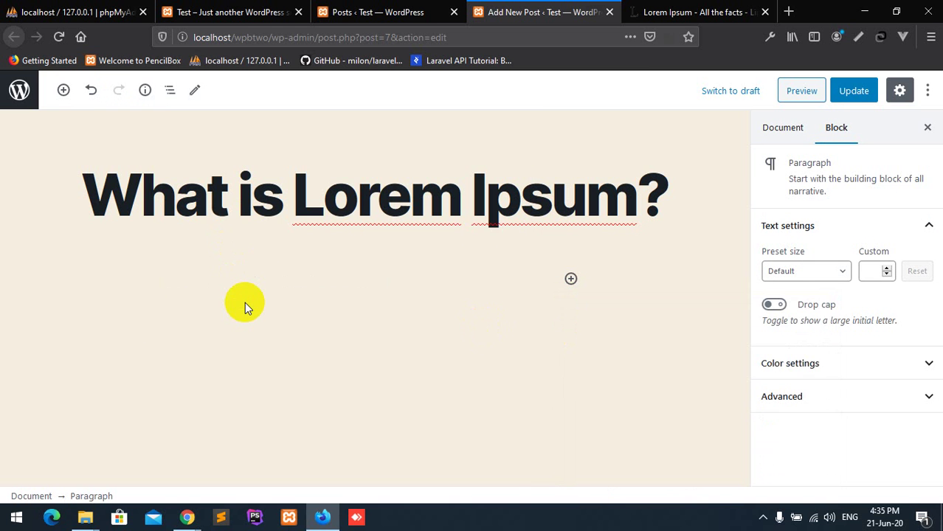
click(245, 302)
click(664, 12)
Copy the first 'What is Lorem Ipsum?' paragraph from lipsum.com
scroll(182, 312, down, 2)
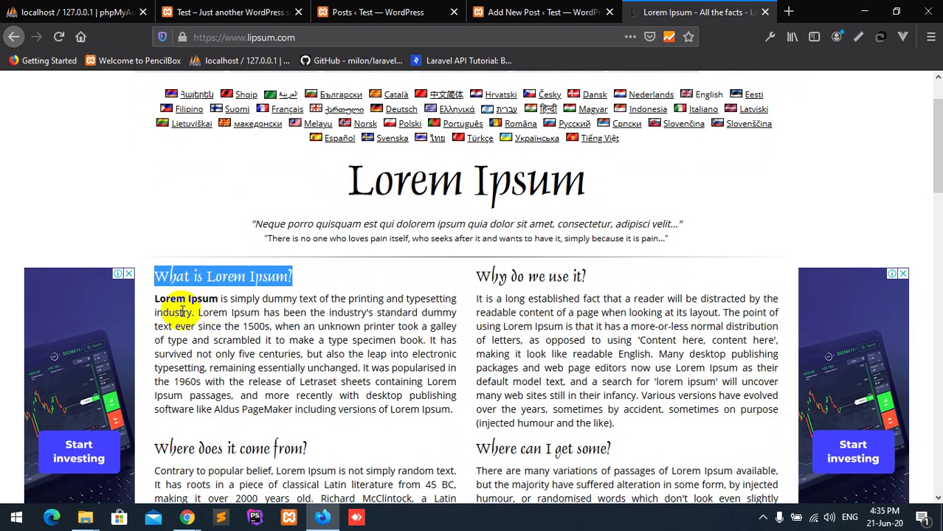
drag(155, 298, 448, 411)
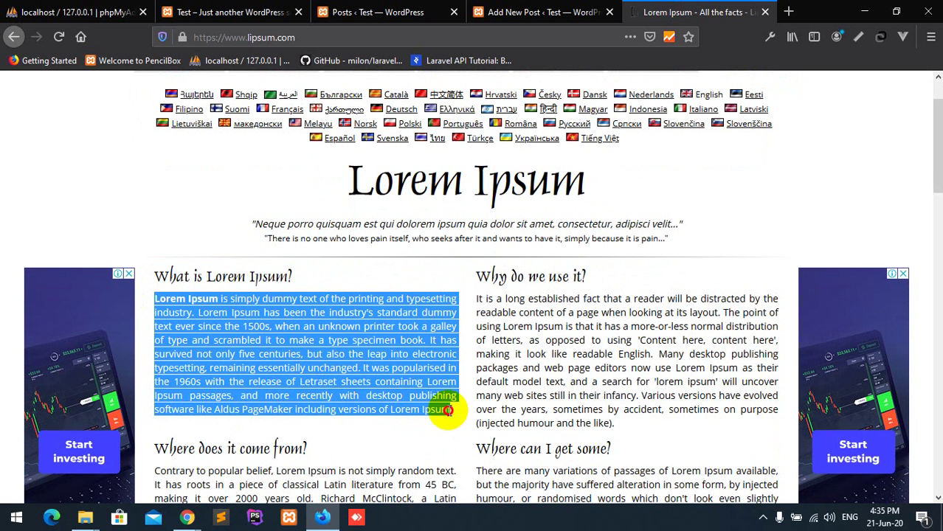
right_click(342, 334)
click(355, 348)
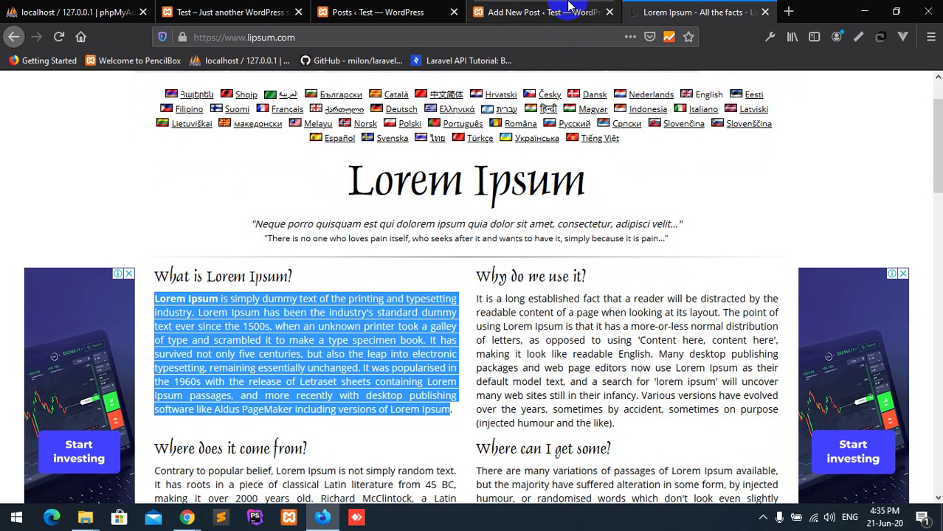
Paste the Lorem Ipsum passage into the post's empty paragraph block
click(536, 11)
click(196, 274)
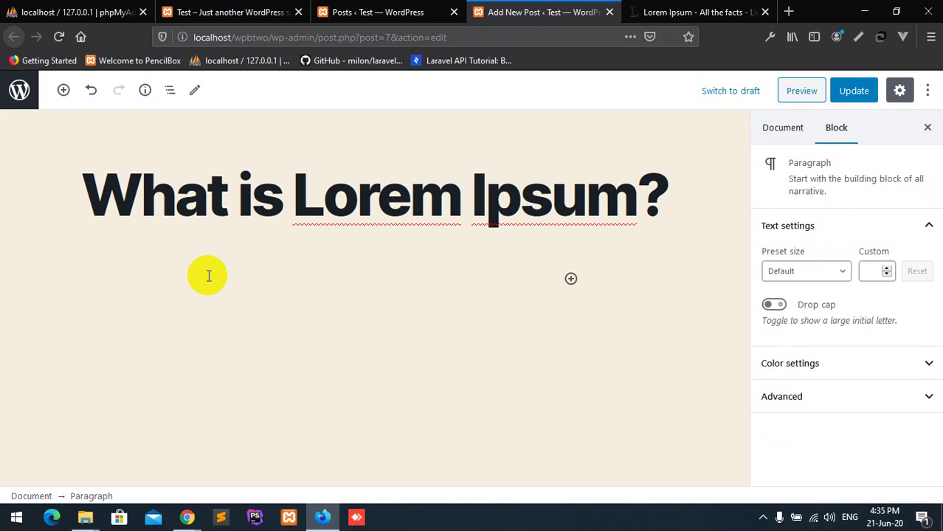
right_click(205, 274)
click(239, 337)
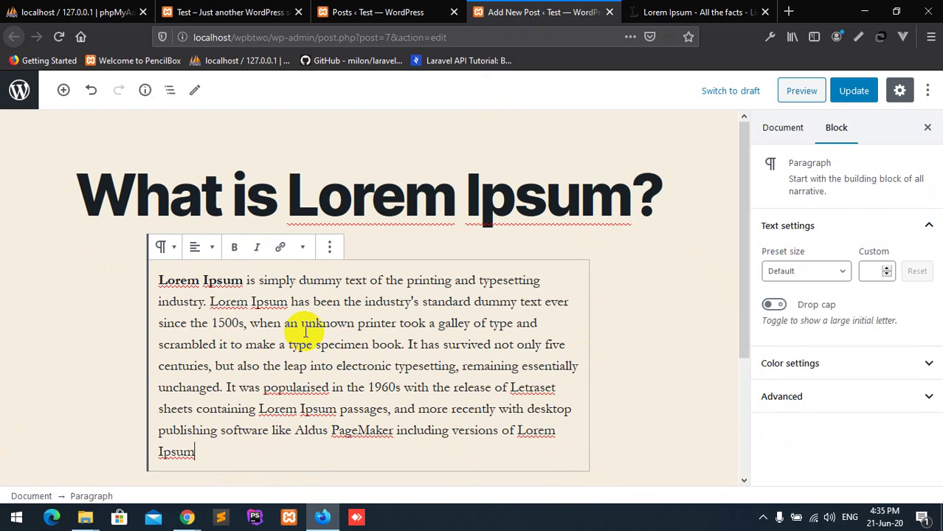
scroll(300, 333, down, 2)
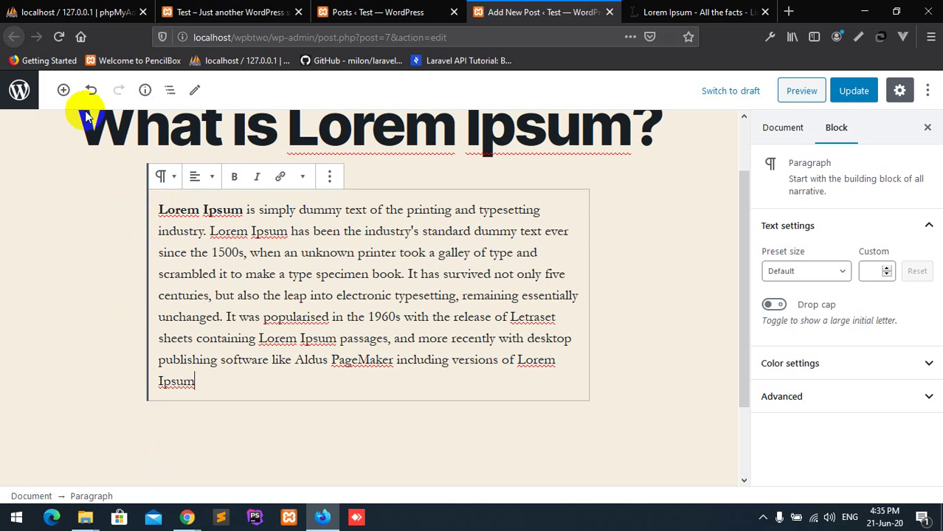
Transform the Lorem Ipsum paragraph into a heading and change it from H2 to H3, then H4
click(164, 179)
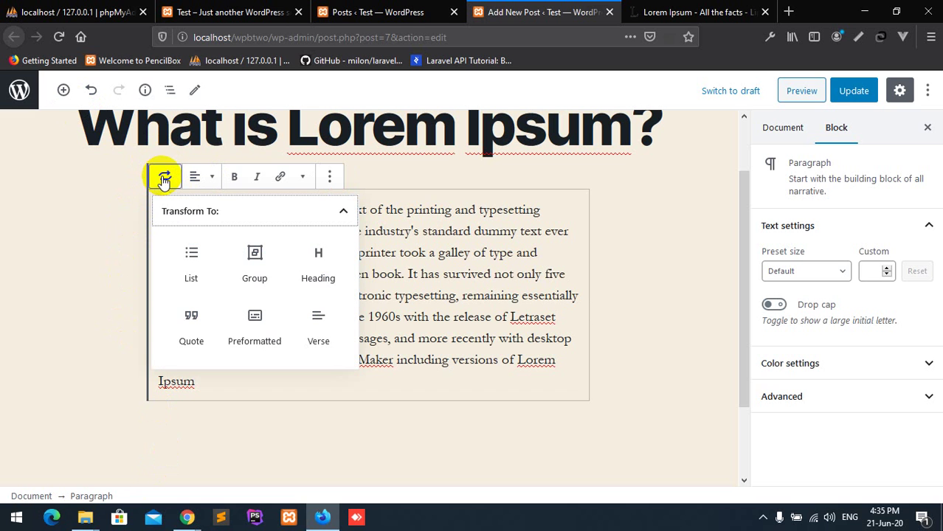
click(321, 259)
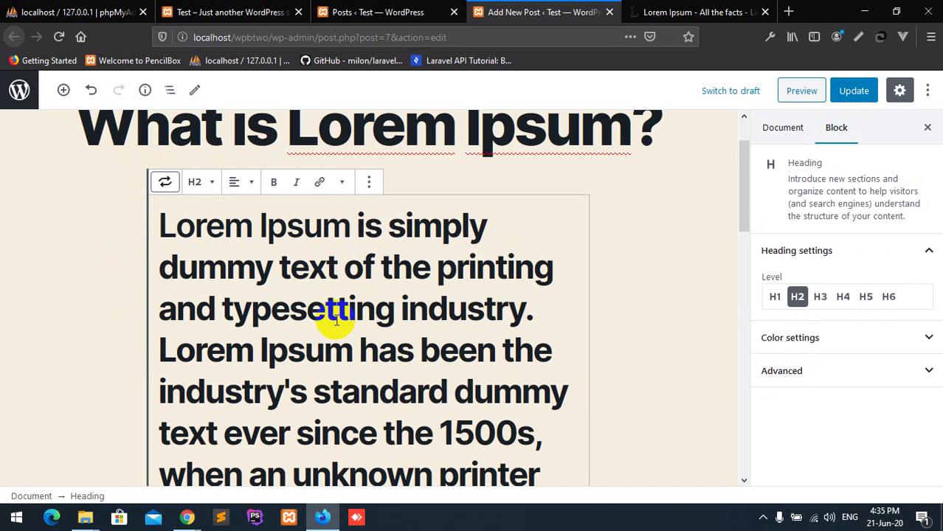
scroll(336, 324, down, 8)
scroll(331, 351, down, 4)
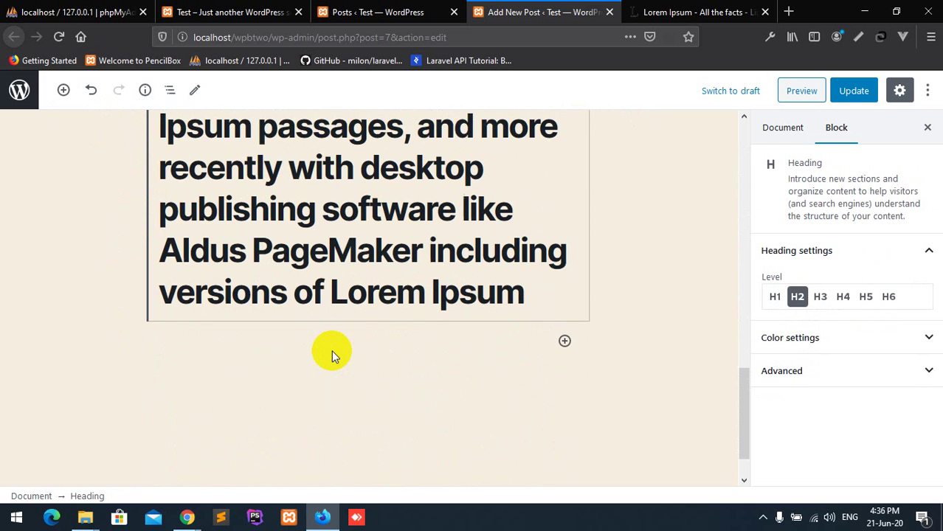
scroll(331, 347, up, 12)
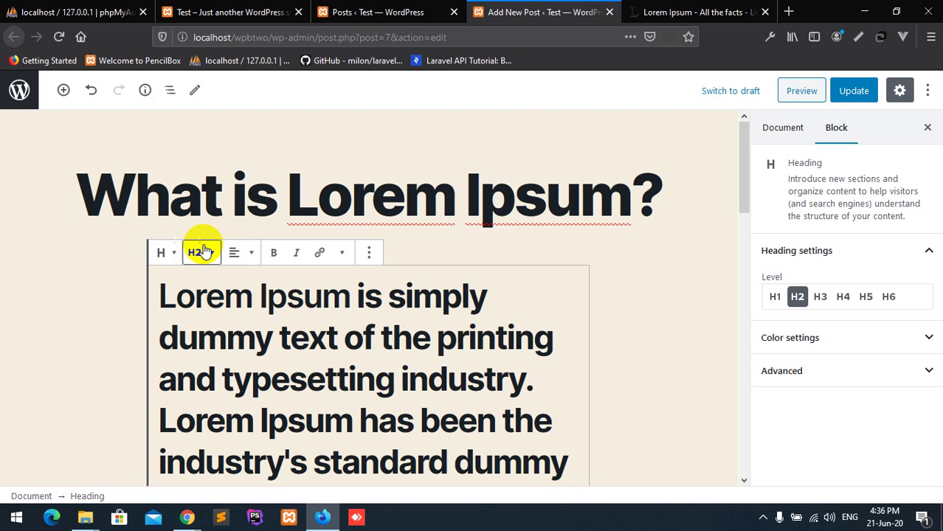
click(196, 253)
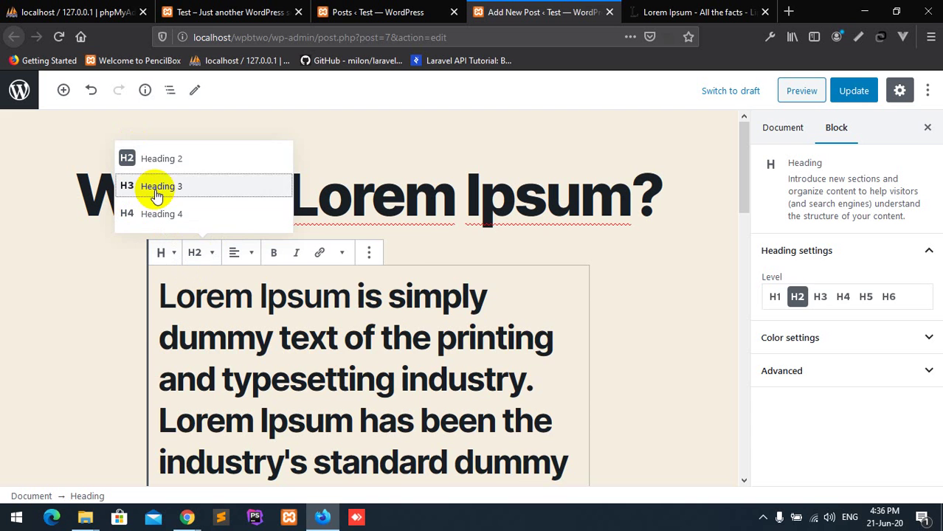
click(156, 194)
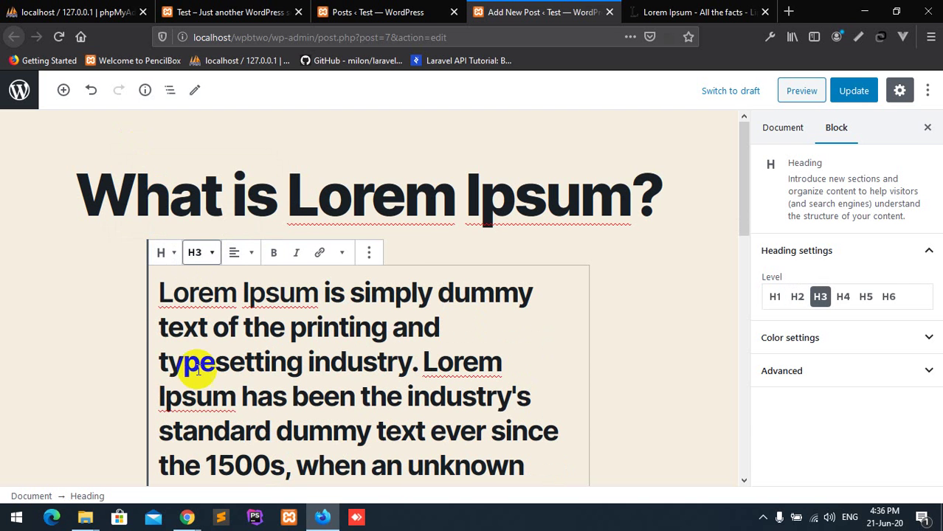
click(204, 260)
click(195, 213)
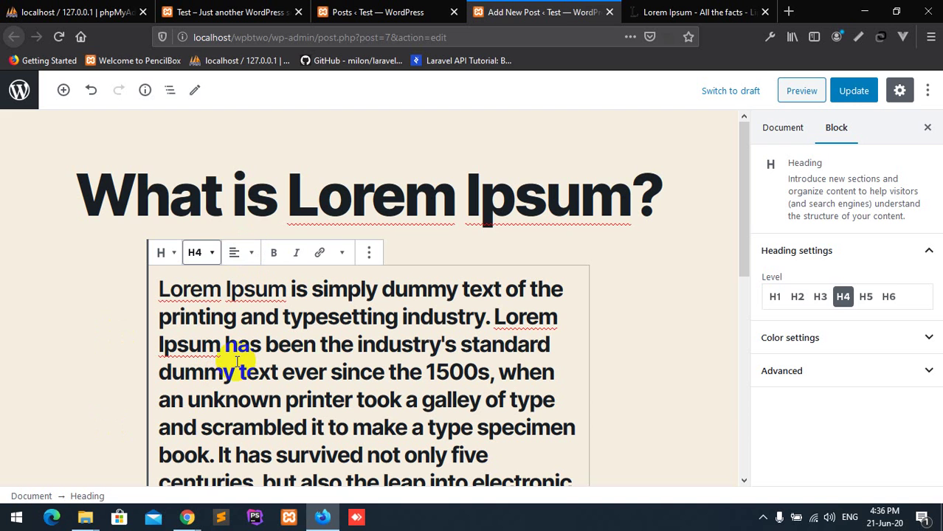
Step the heading to H5 and H6 in the sidebar, then transform it back to a paragraph
click(203, 253)
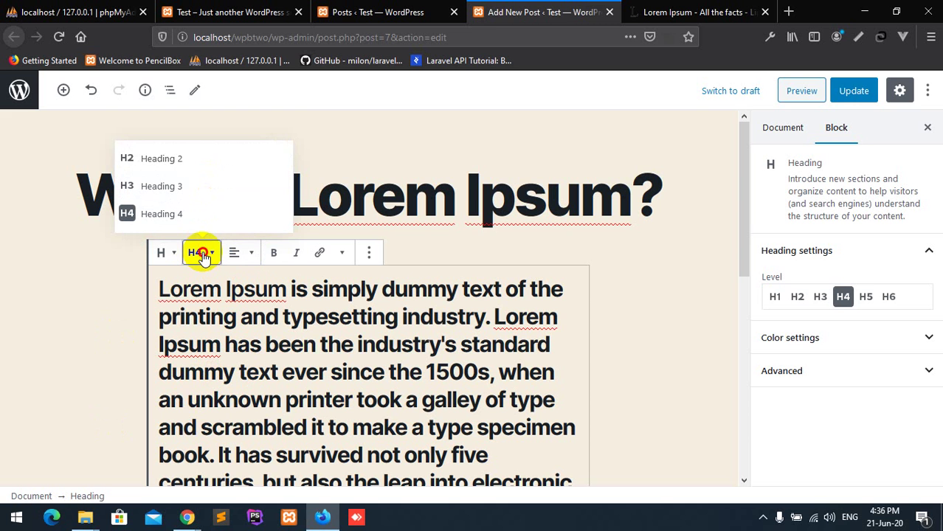
click(194, 253)
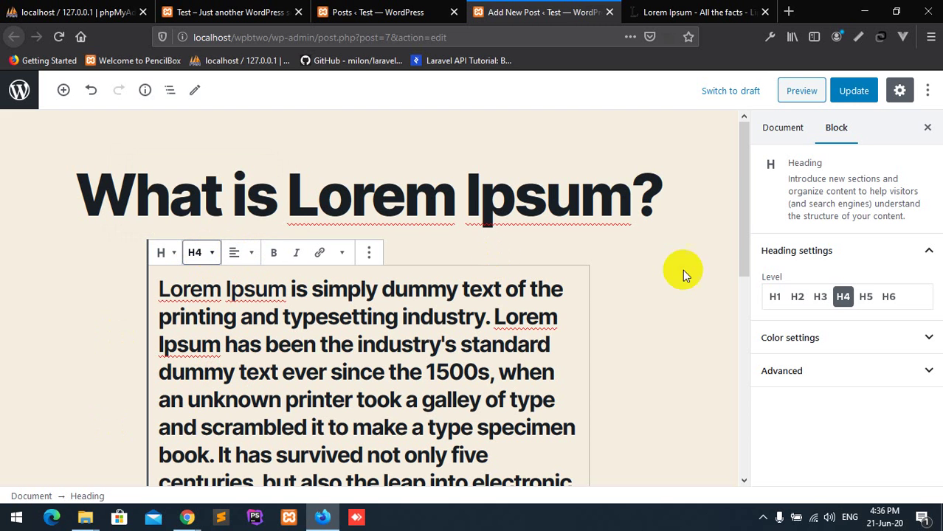
click(868, 297)
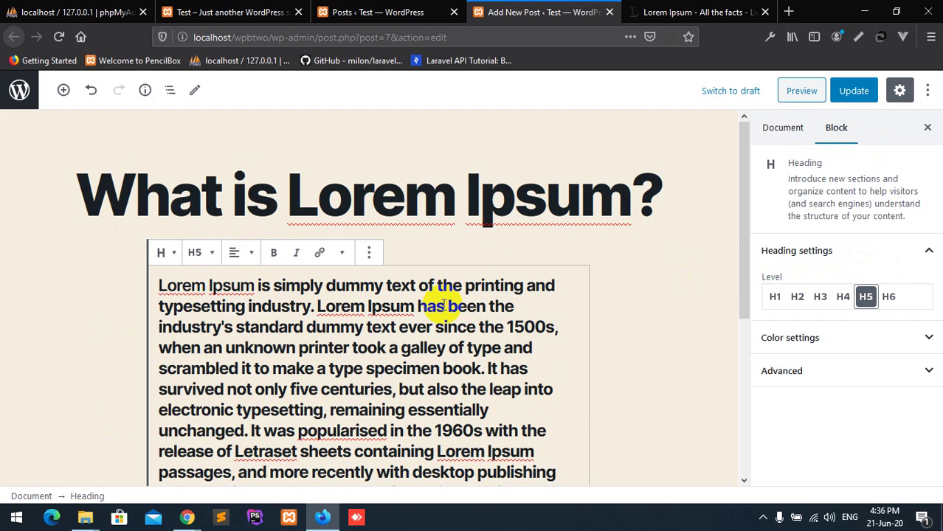
click(889, 296)
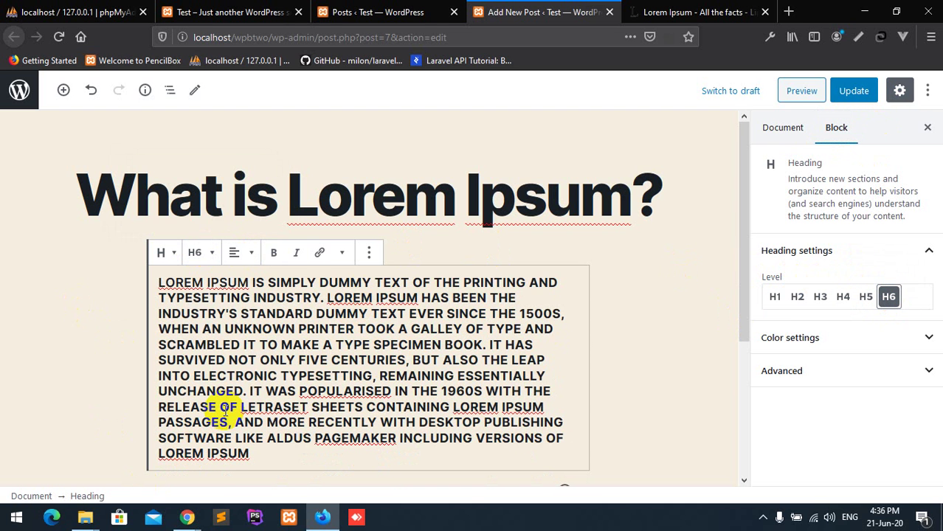
click(165, 254)
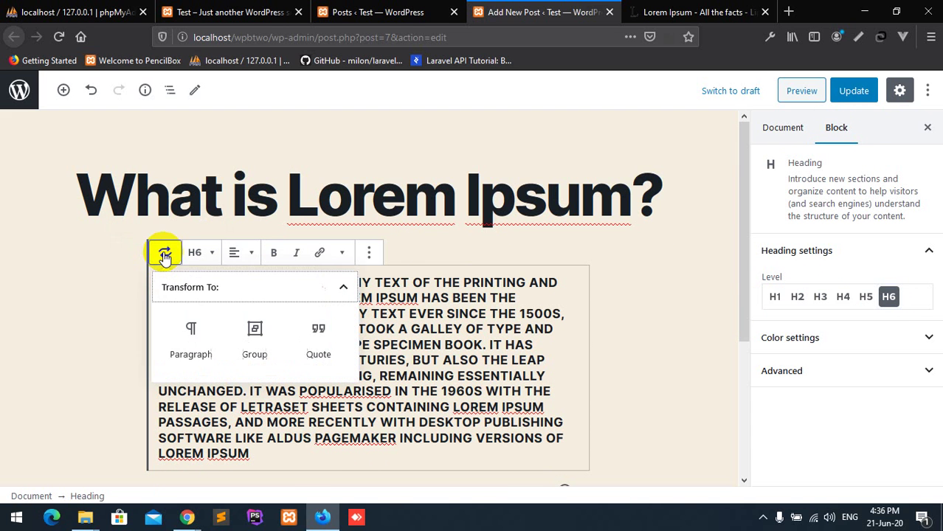
click(191, 340)
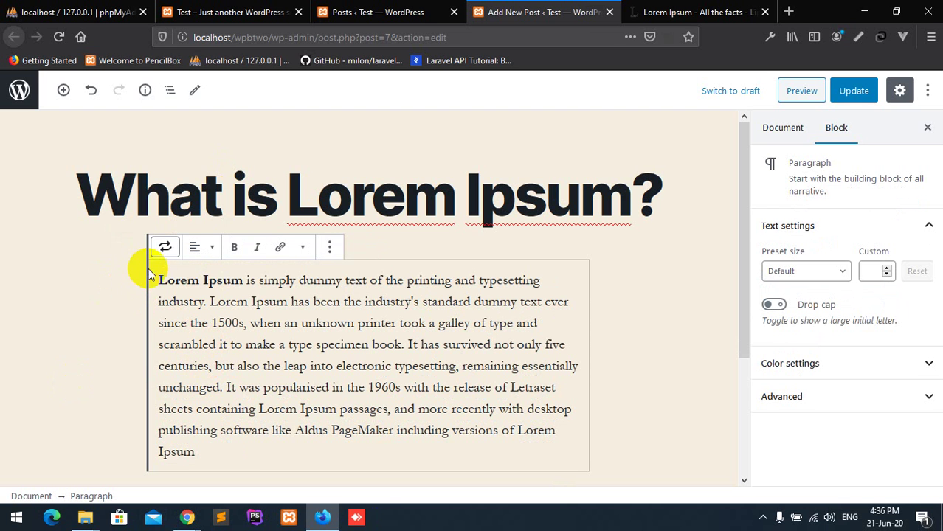
drag(156, 279, 269, 452)
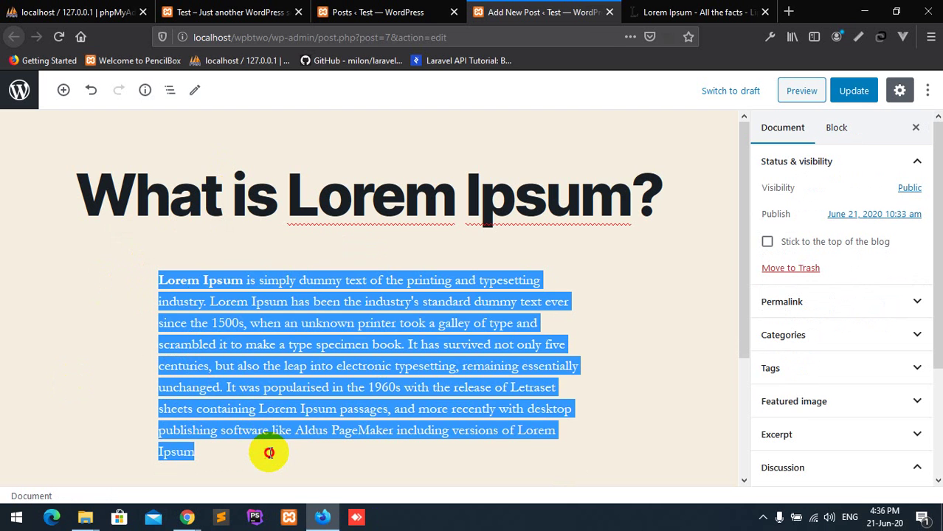
Try center and right alignment on the Lorem Ipsum paragraph, finishing with centered text
click(269, 451)
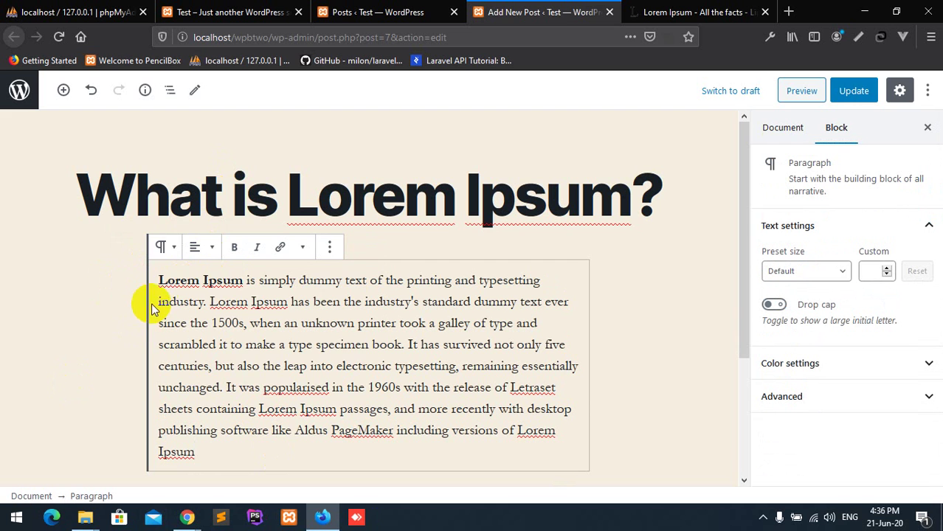
click(165, 248)
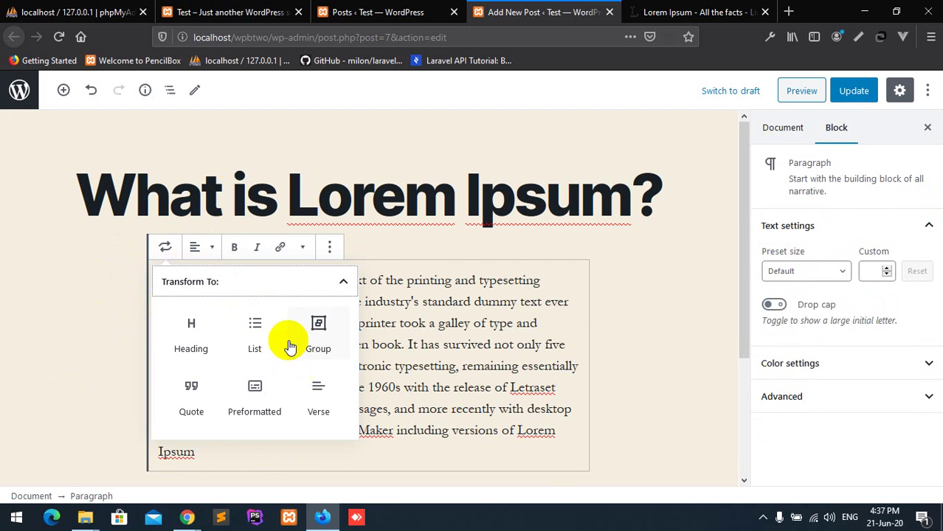
click(370, 410)
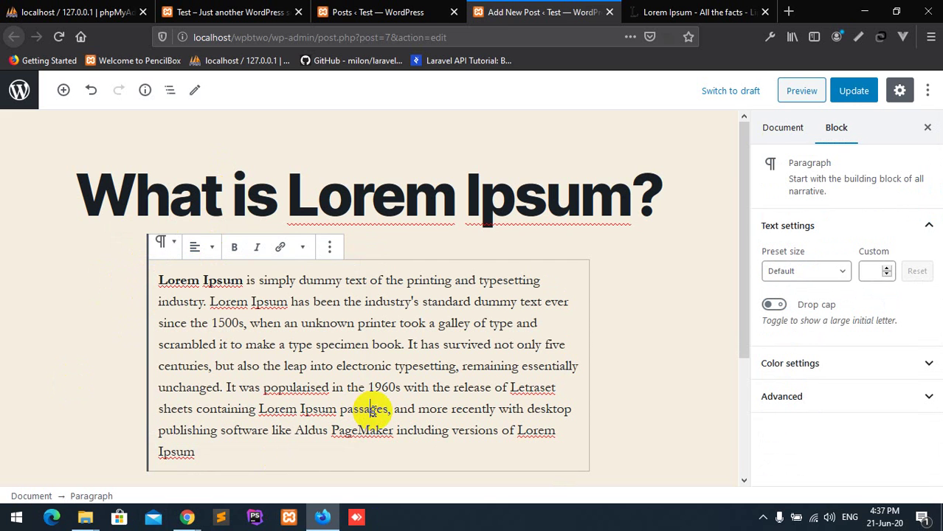
click(214, 252)
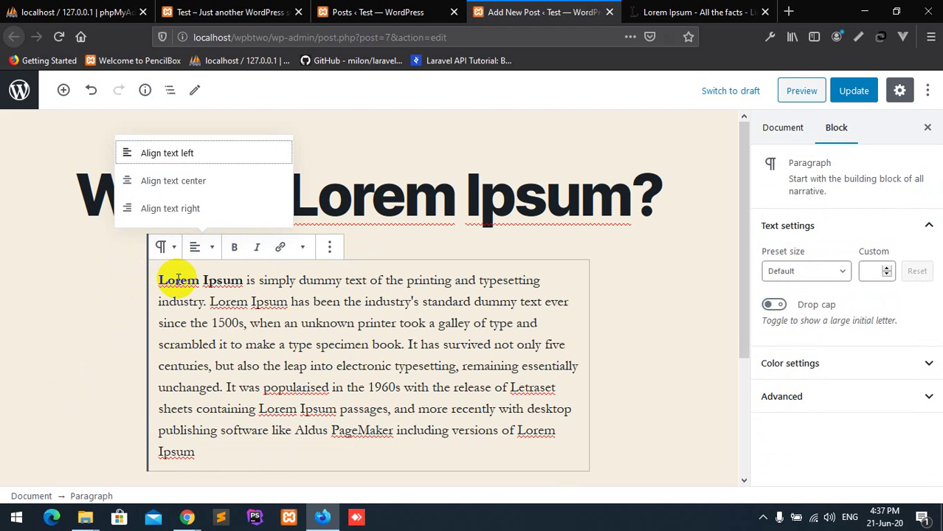
click(194, 192)
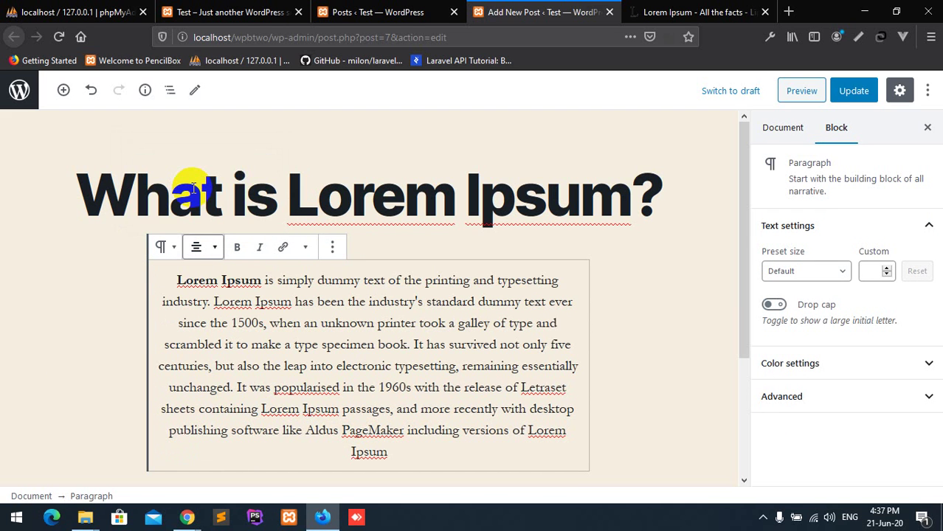
click(199, 251)
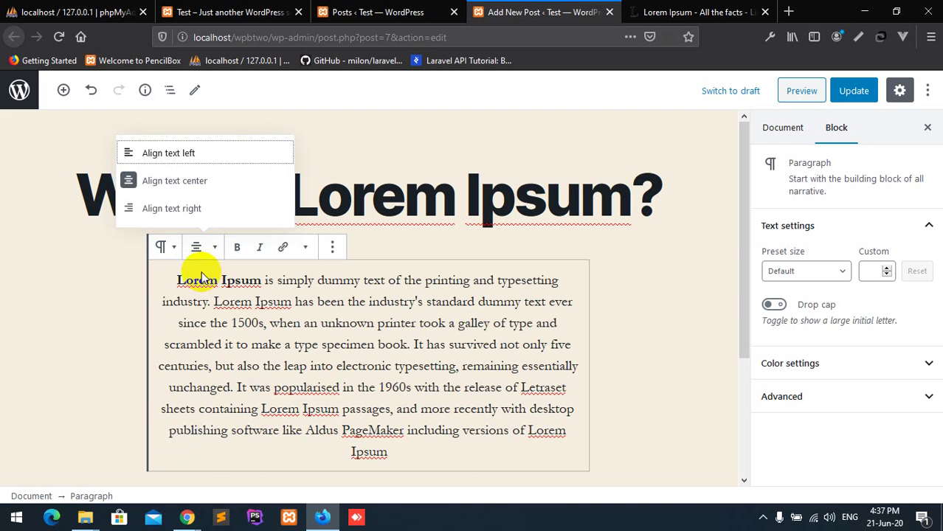
click(212, 213)
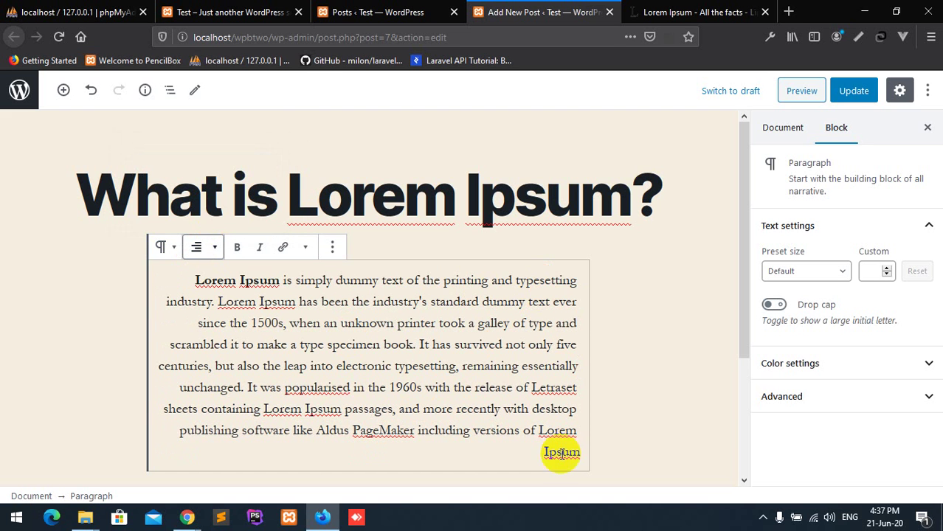
click(200, 245)
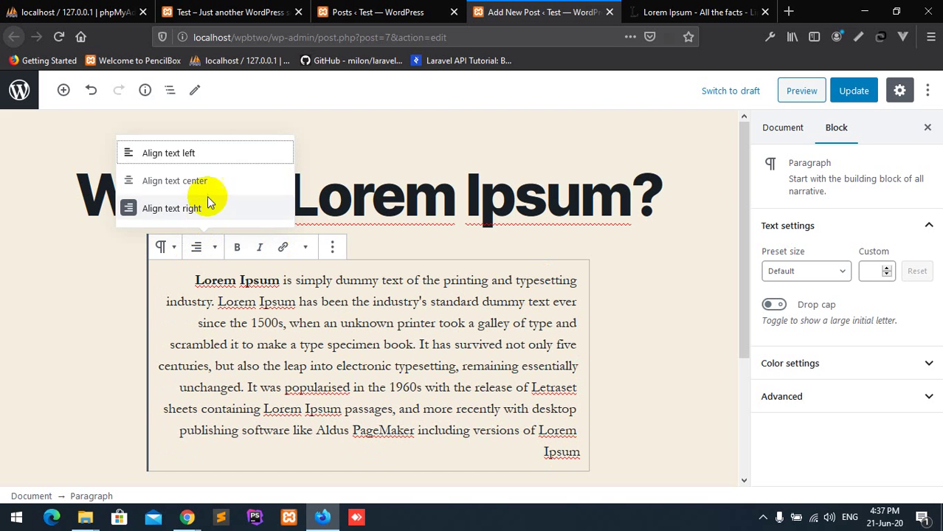
click(210, 183)
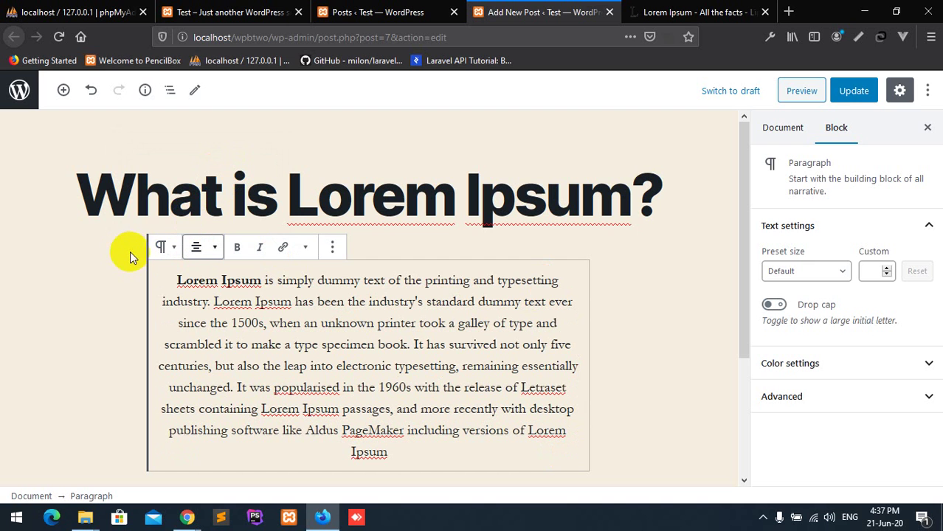
click(334, 249)
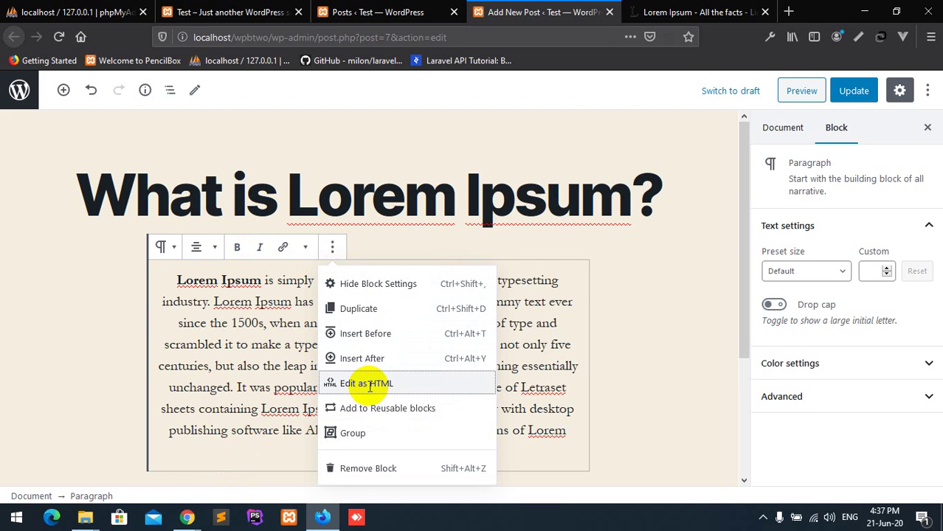
Inspect the paragraph's HTML source to confirm the has-text-align-center class and strong tags
click(369, 390)
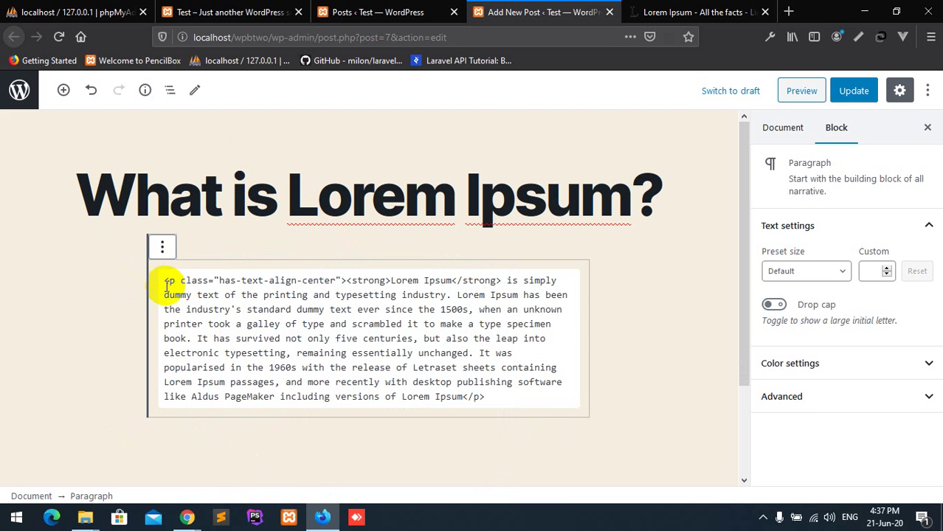
drag(164, 281, 292, 280)
drag(219, 281, 323, 283)
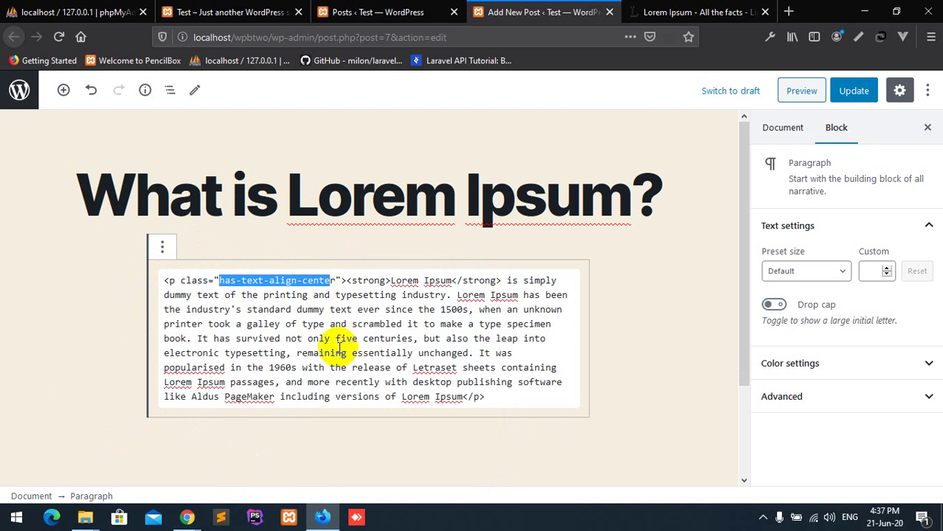
click(339, 348)
click(344, 281)
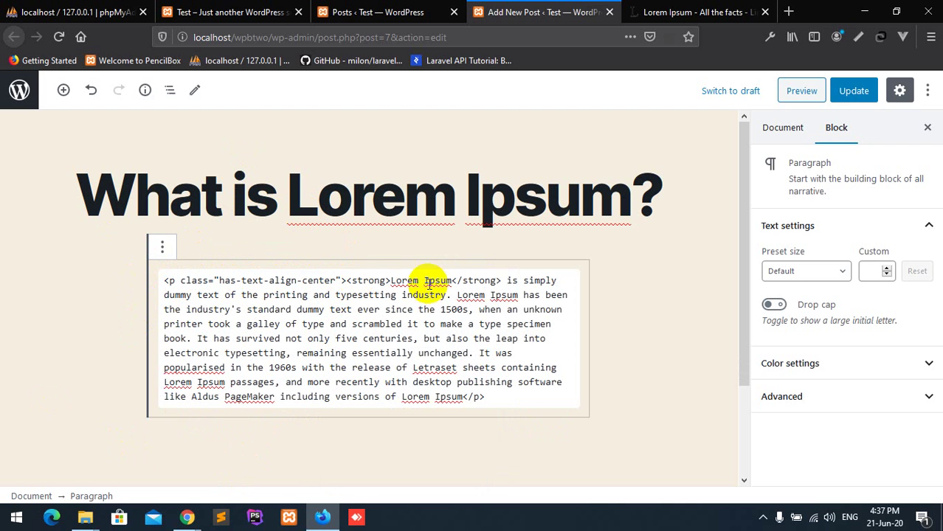
drag(453, 281, 380, 281)
click(358, 308)
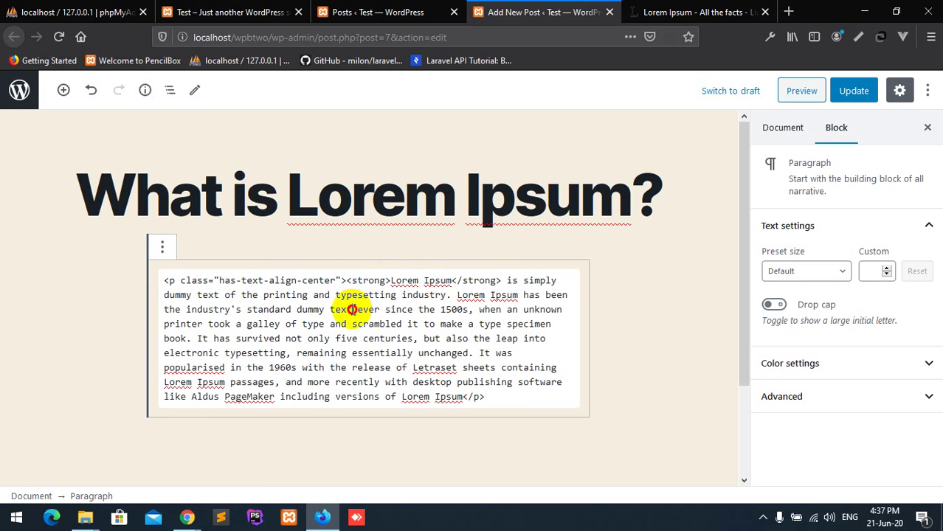
double_click(363, 281)
click(476, 281)
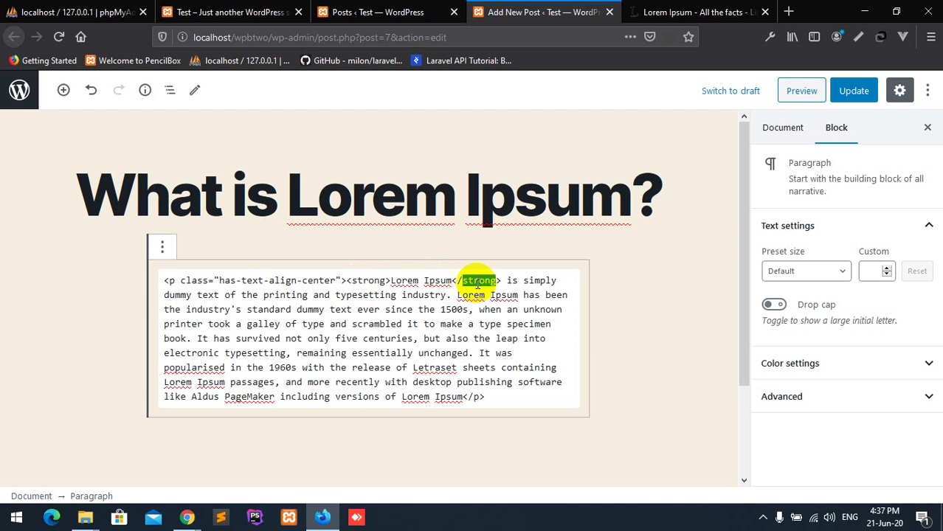
drag(165, 280, 419, 381)
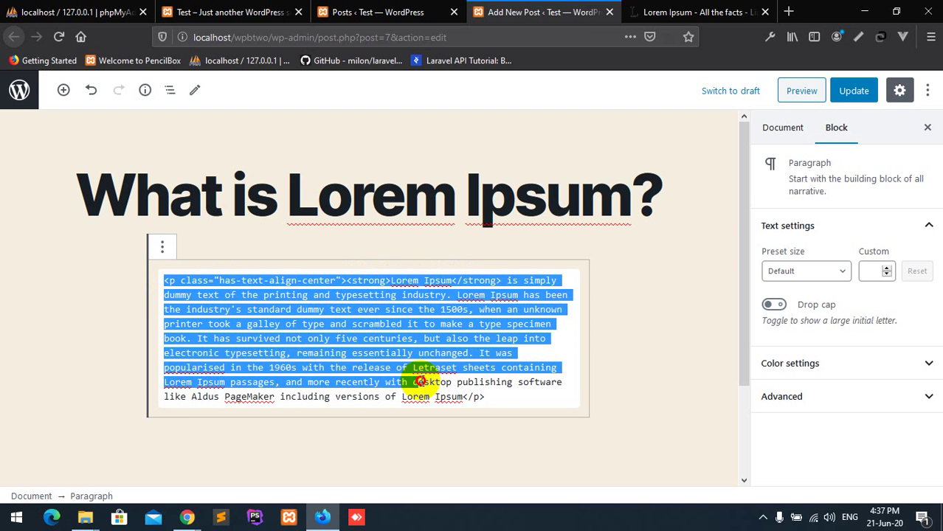
Return the block to visual editing and select 'Lorem Ipsum' on line two
click(163, 248)
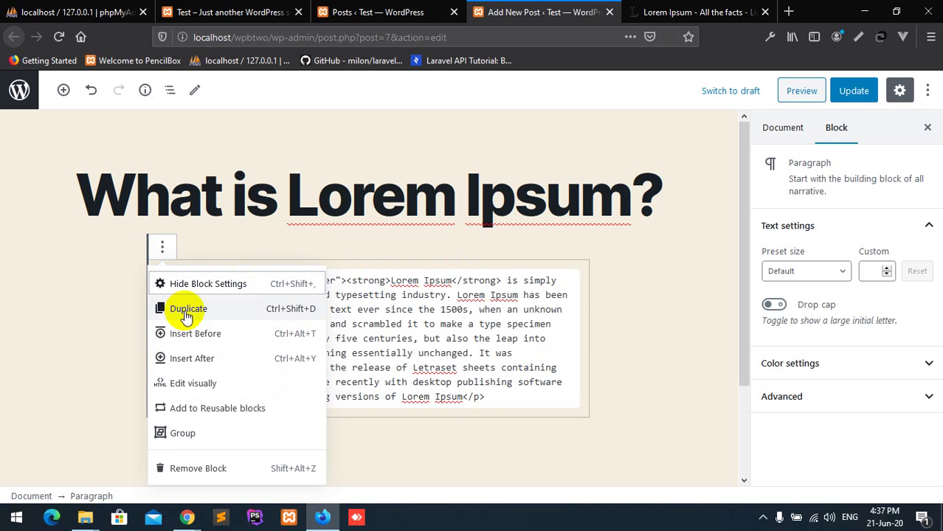
click(181, 383)
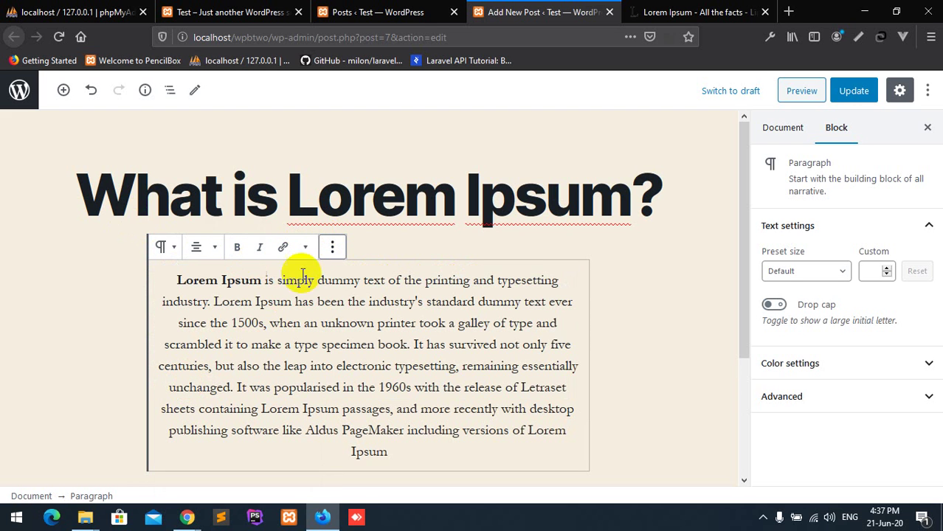
drag(214, 301, 289, 303)
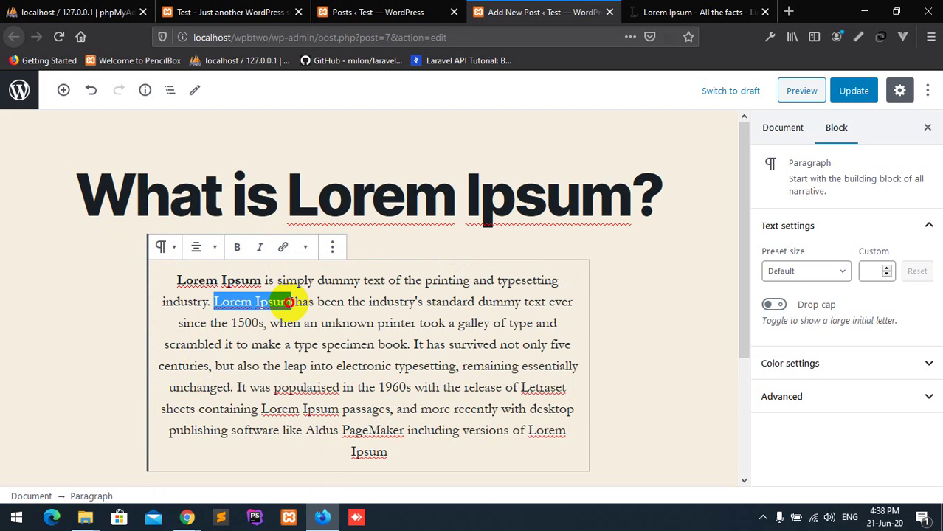
Bold the second 'Lorem Ipsum' and italicise '1960s with the release of Letraset'
click(237, 248)
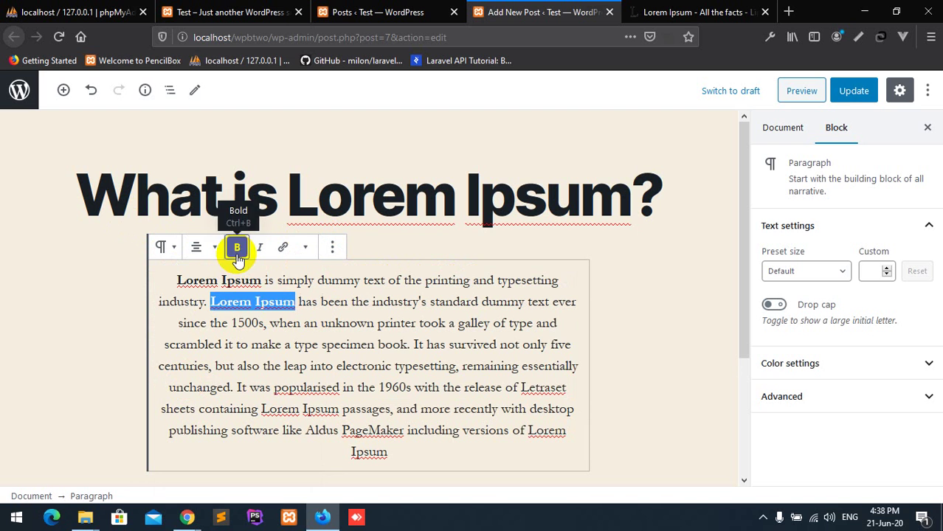
click(259, 287)
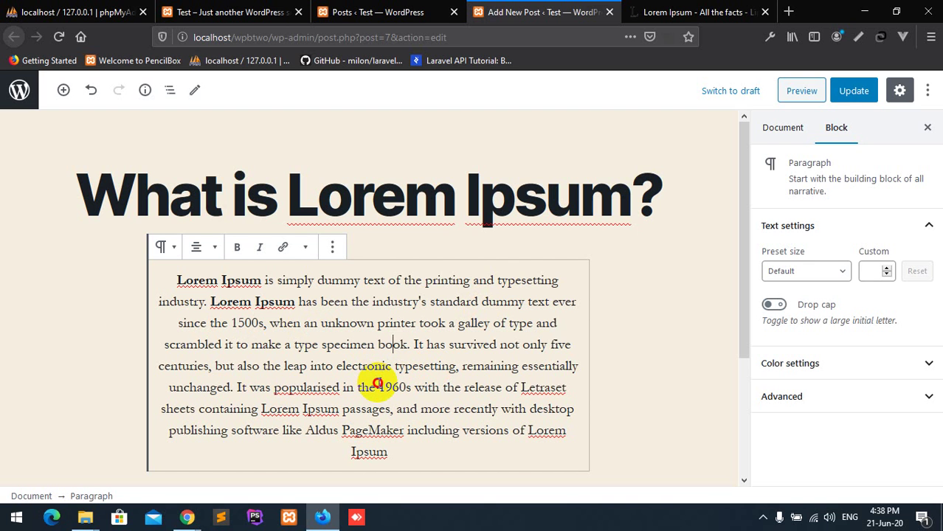
drag(377, 384, 570, 386)
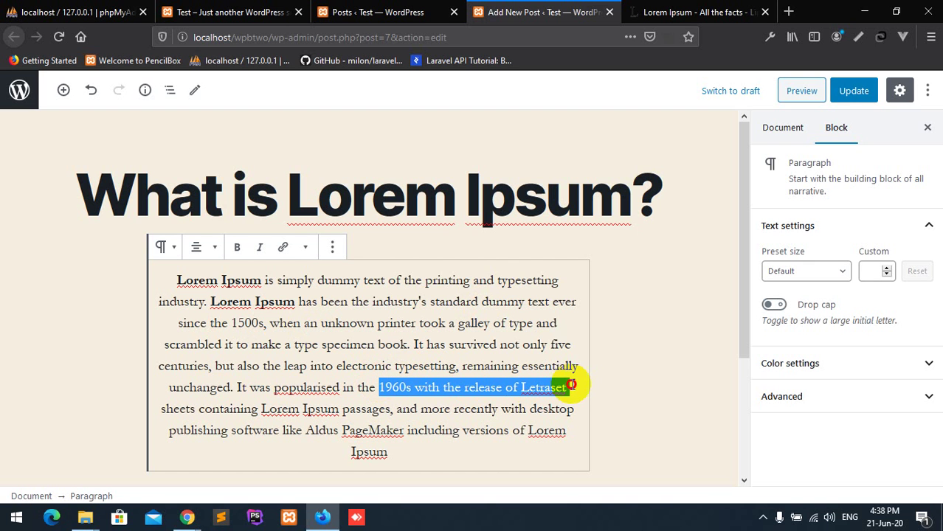
click(263, 251)
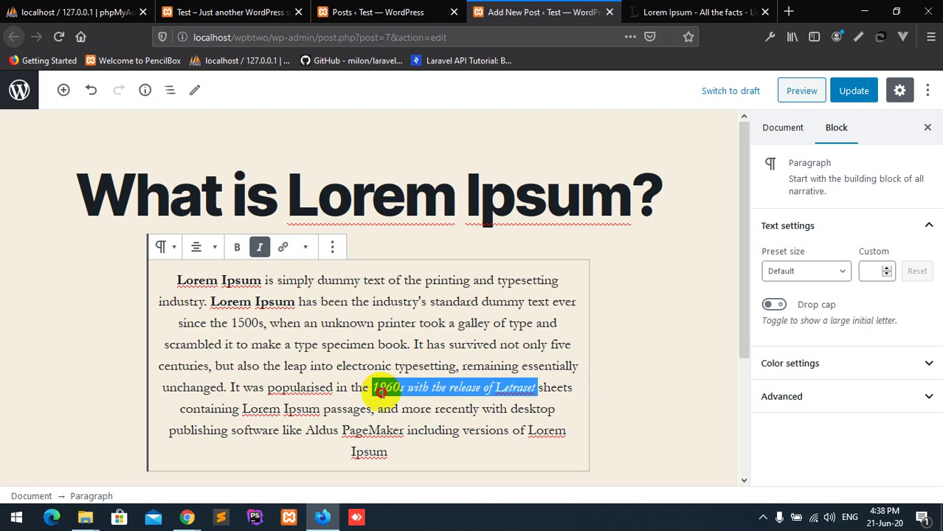
click(537, 410)
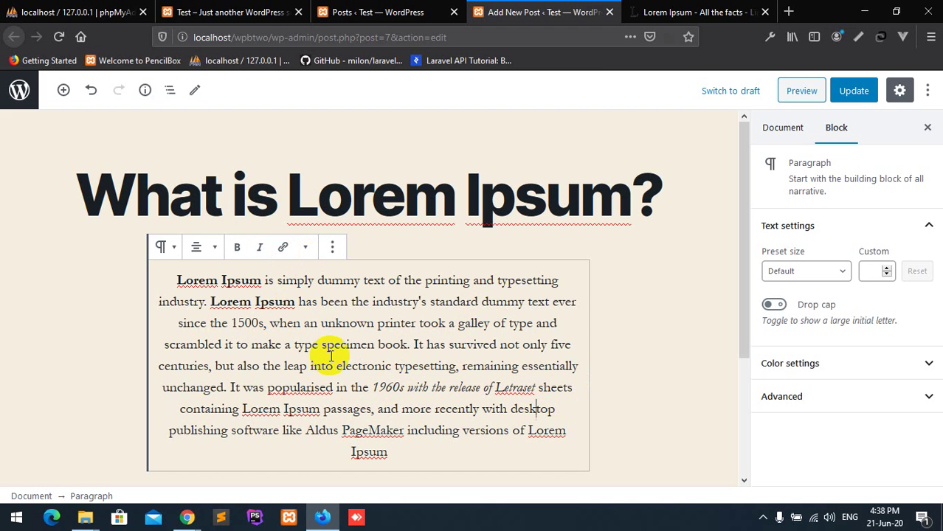
click(333, 249)
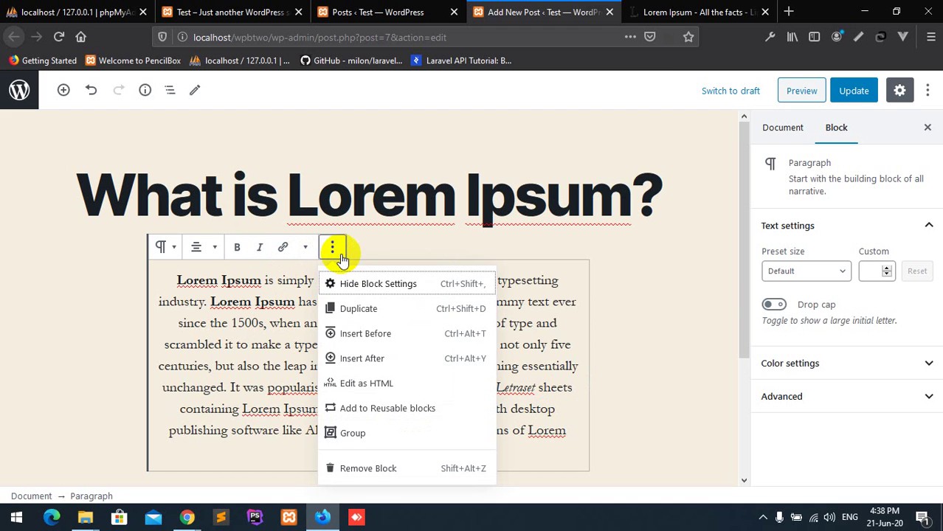
click(376, 384)
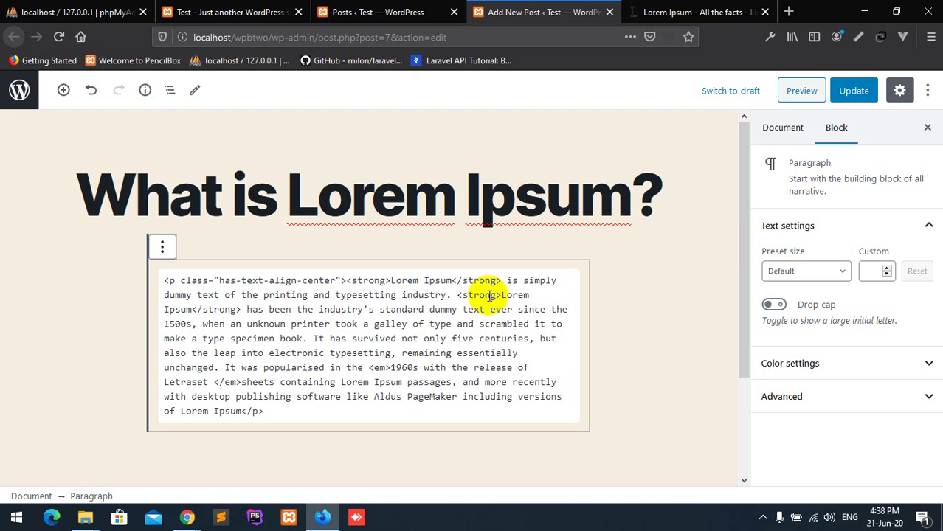
click(490, 294)
click(229, 296)
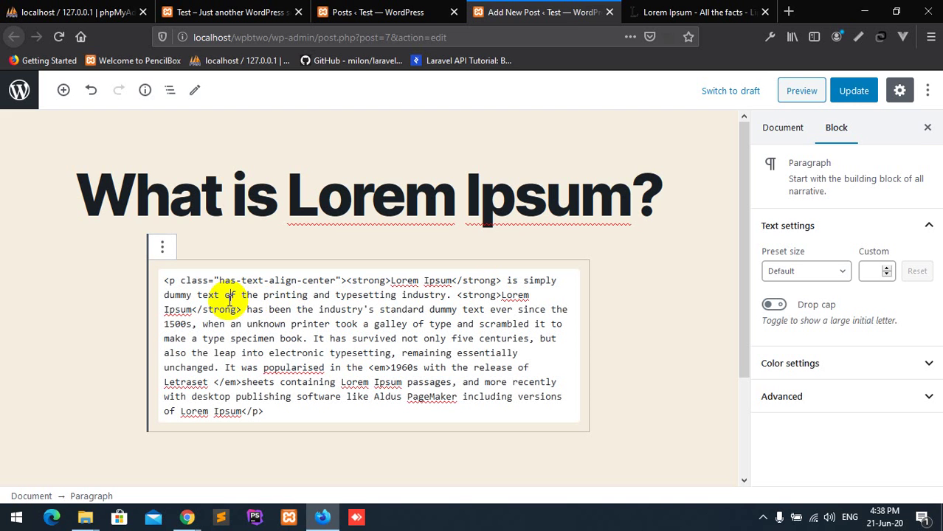
click(227, 383)
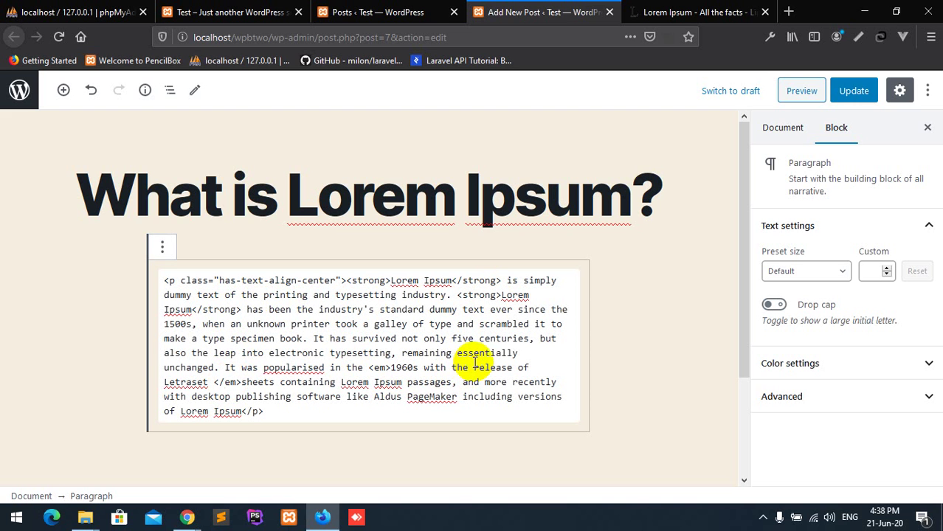
double_click(378, 367)
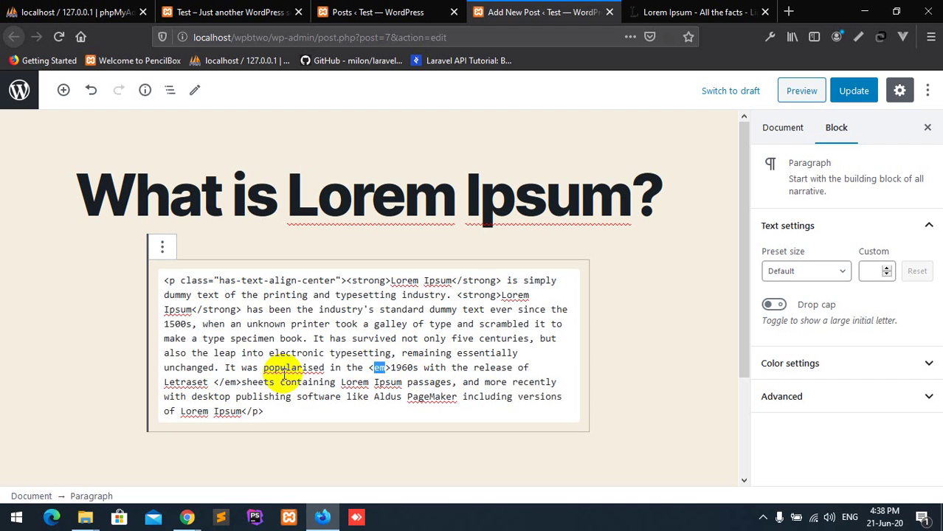
double_click(230, 382)
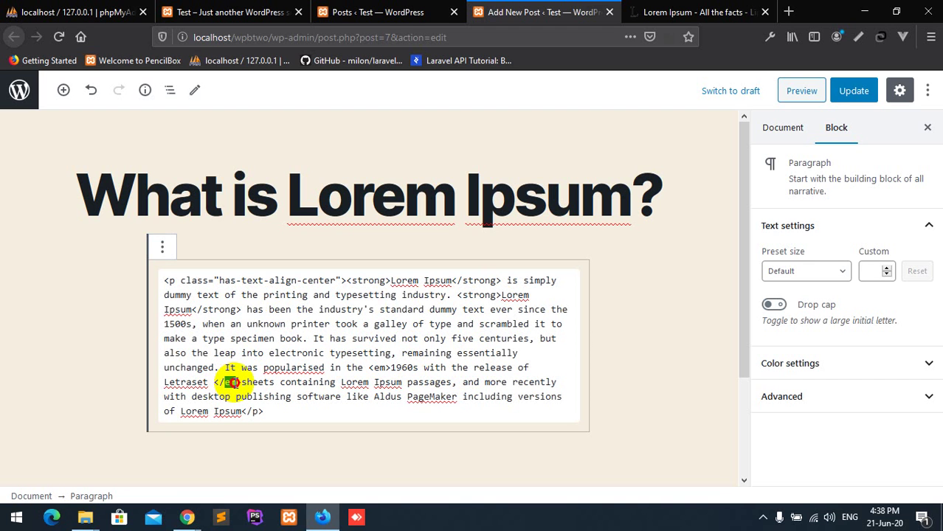
click(161, 248)
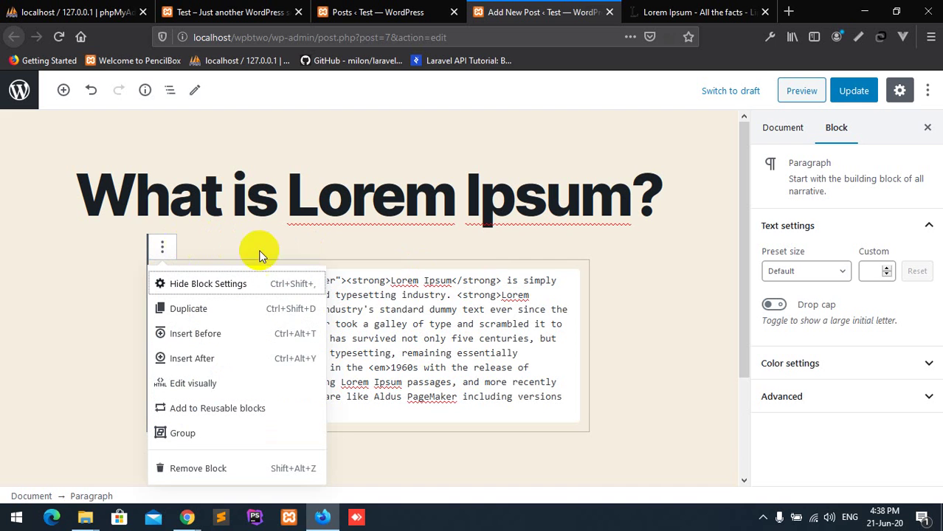
click(187, 382)
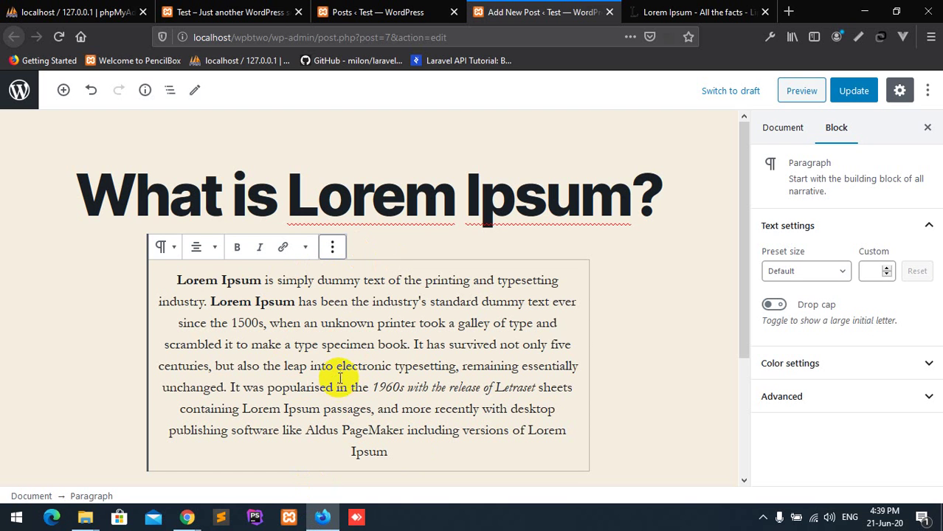
Select 'specimen book', start a link, and copy the lipsum.com address from the other tab
drag(321, 344, 407, 345)
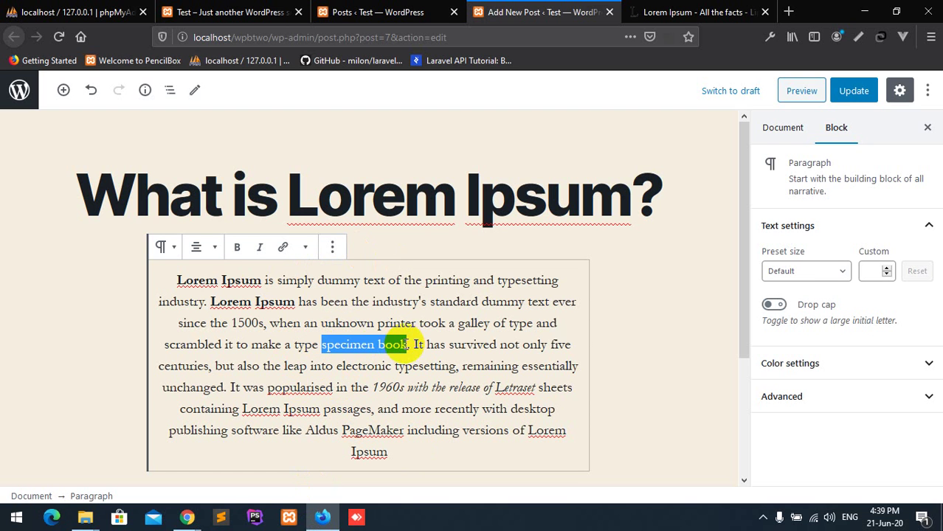
click(284, 249)
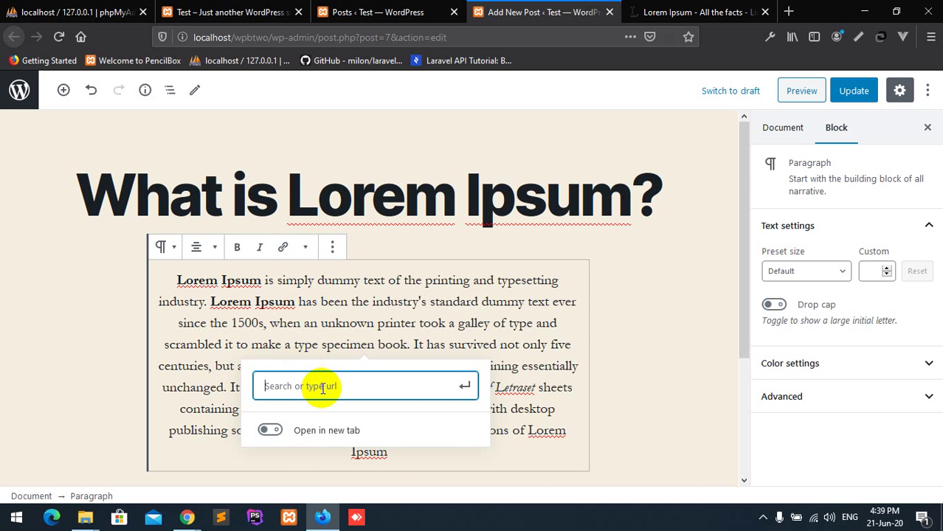
click(687, 11)
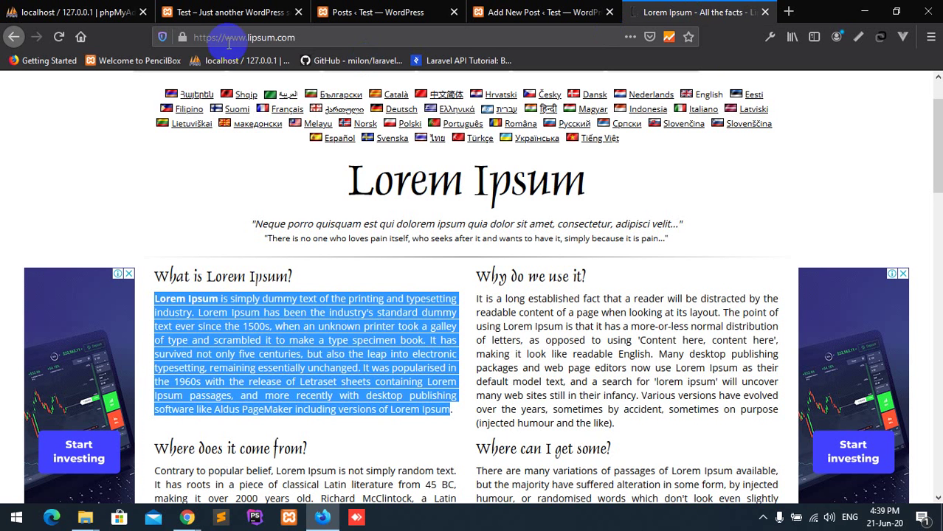
click(229, 37)
right_click(284, 35)
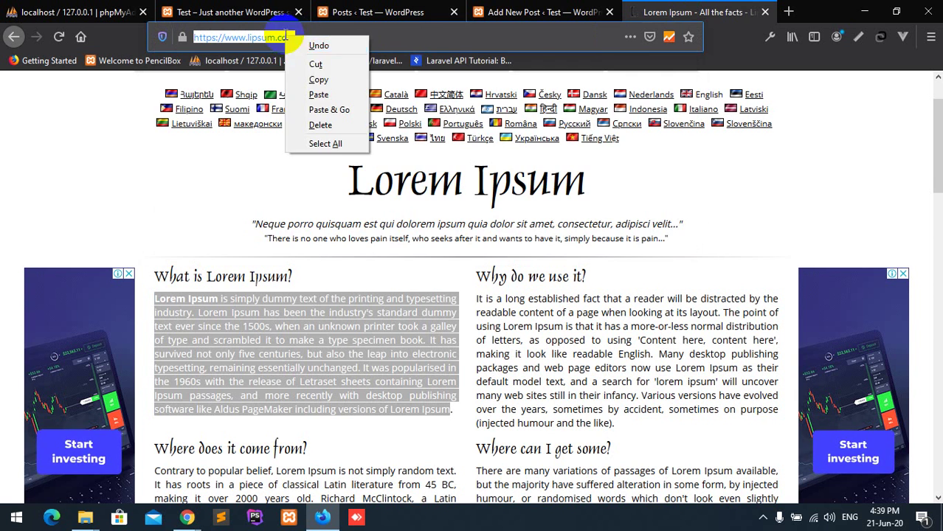
click(318, 79)
click(541, 10)
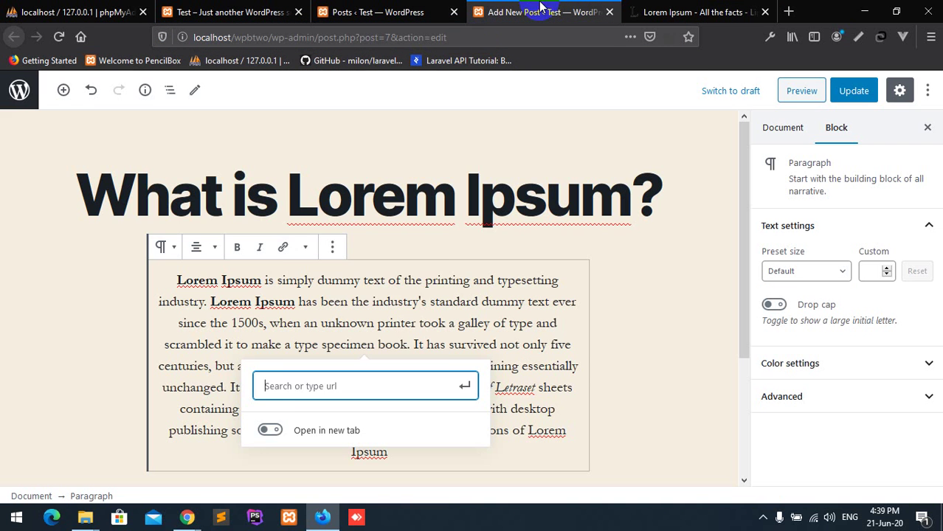
right_click(287, 386)
click(321, 276)
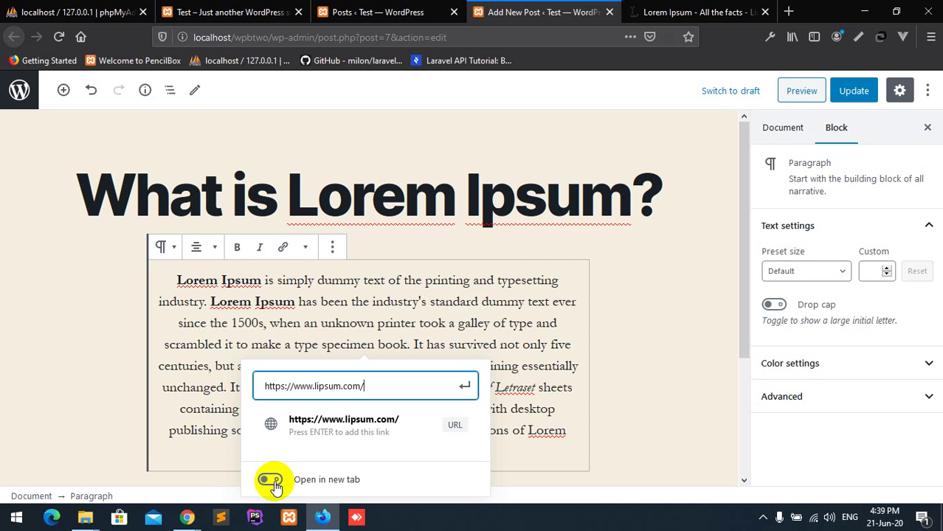
click(270, 481)
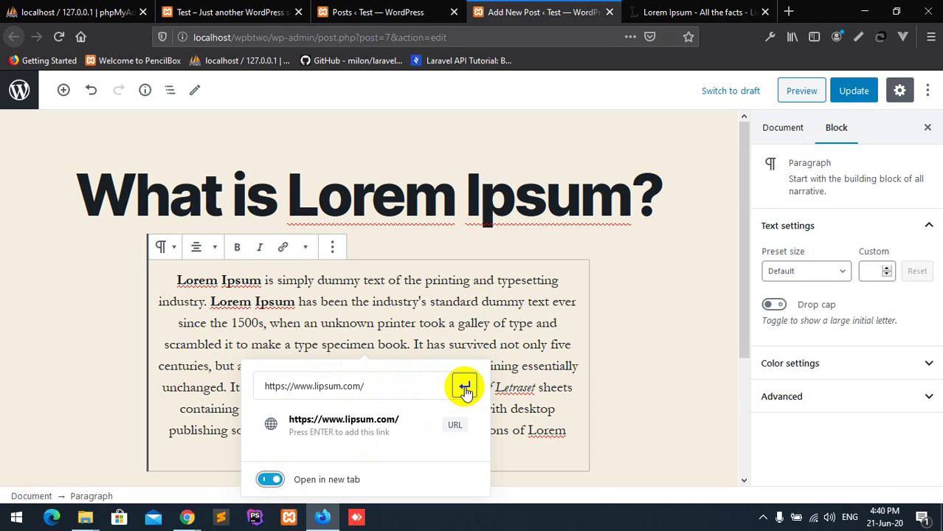
click(465, 386)
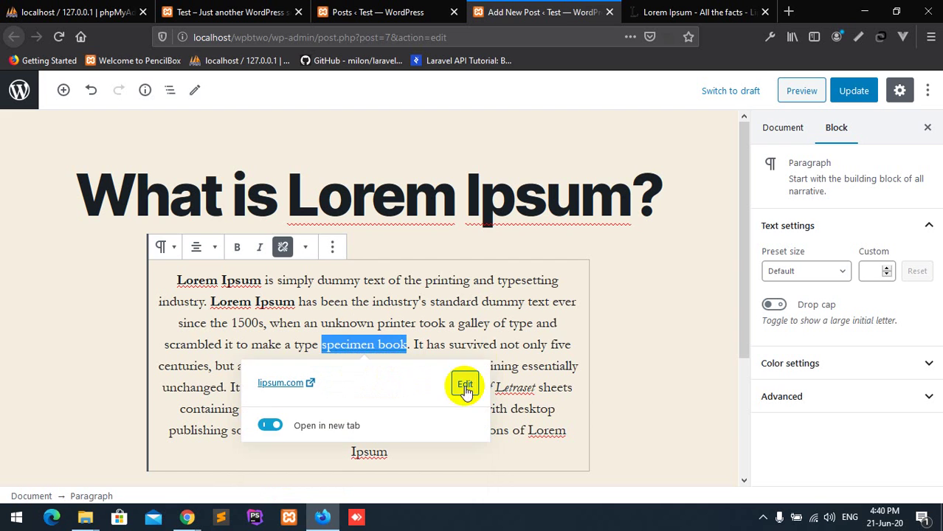
click(480, 322)
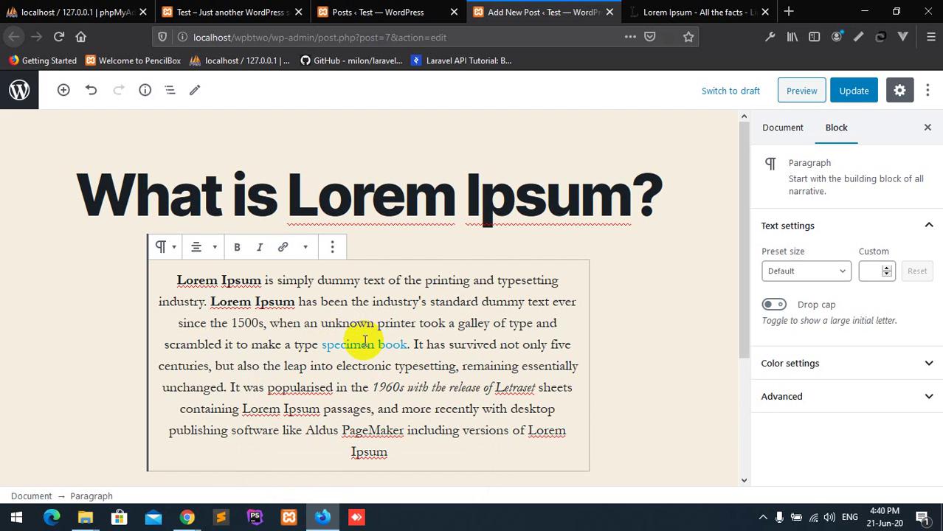
Verify target="_blank" in the paragraph's HTML, return to visual editing, and update the post
click(336, 246)
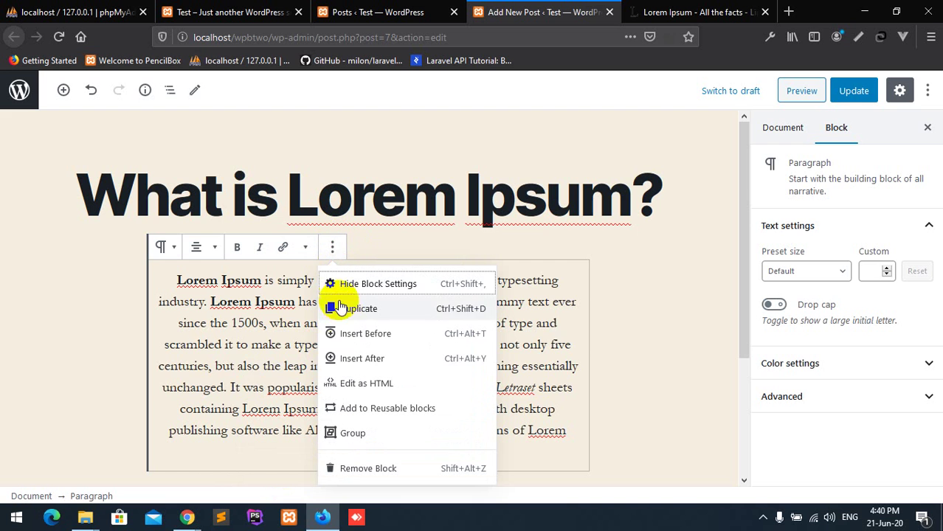
click(363, 384)
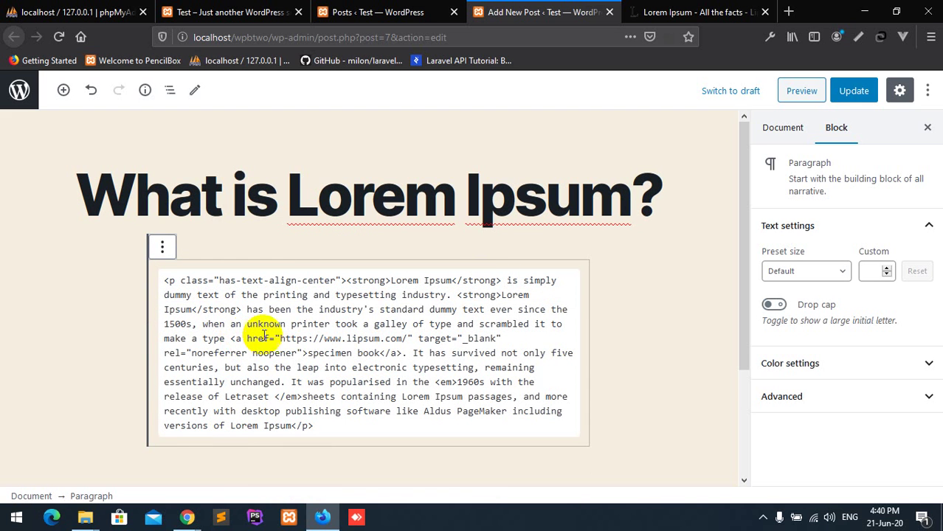
drag(419, 338, 466, 338)
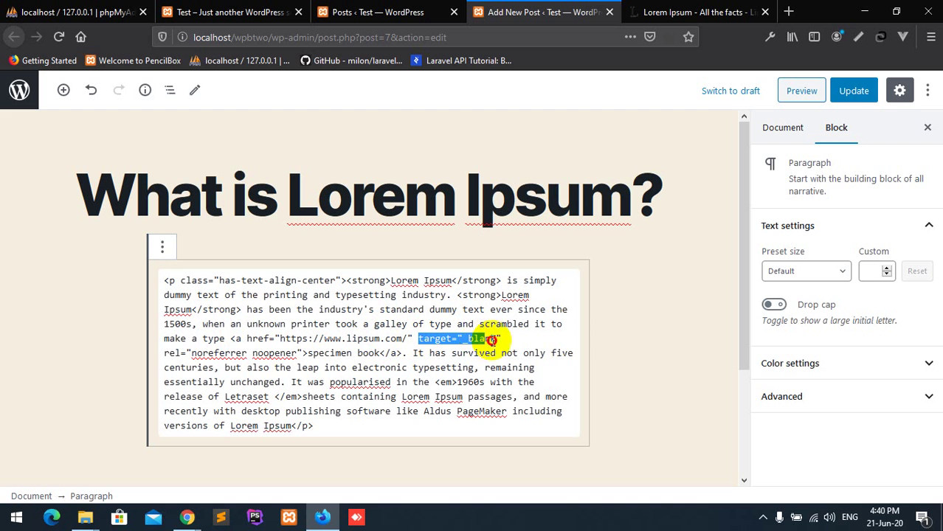
click(501, 338)
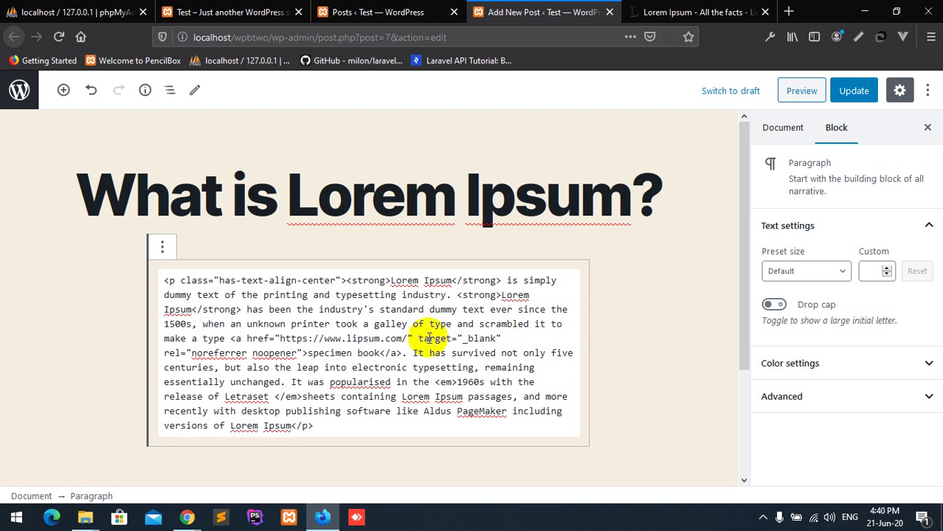
click(163, 247)
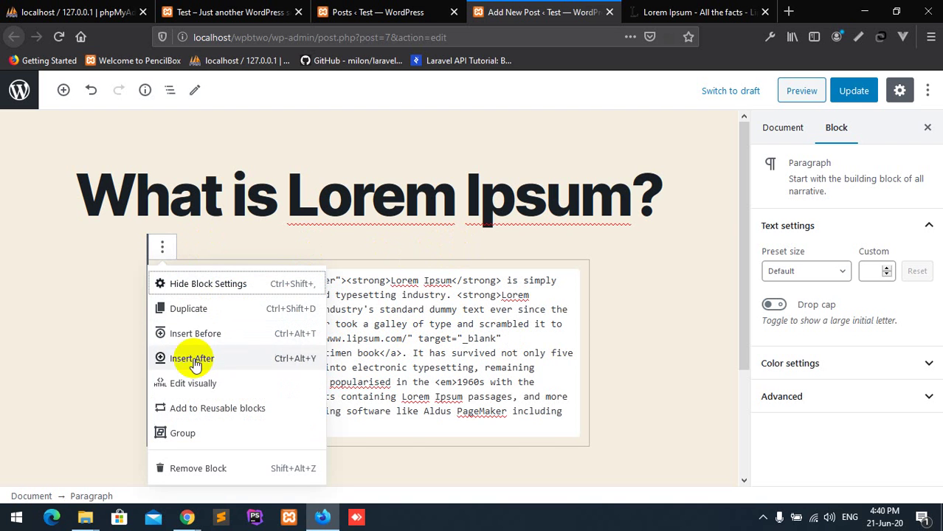
click(193, 384)
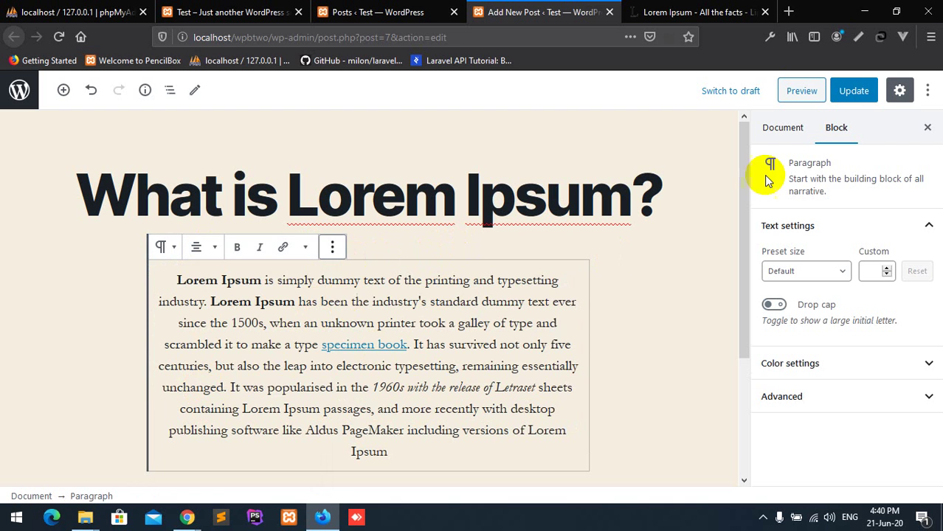
click(839, 94)
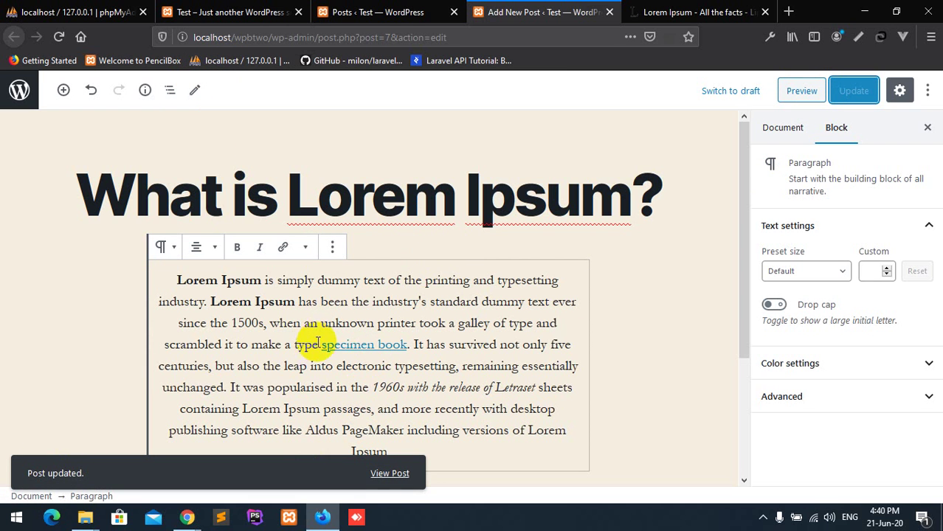
click(451, 344)
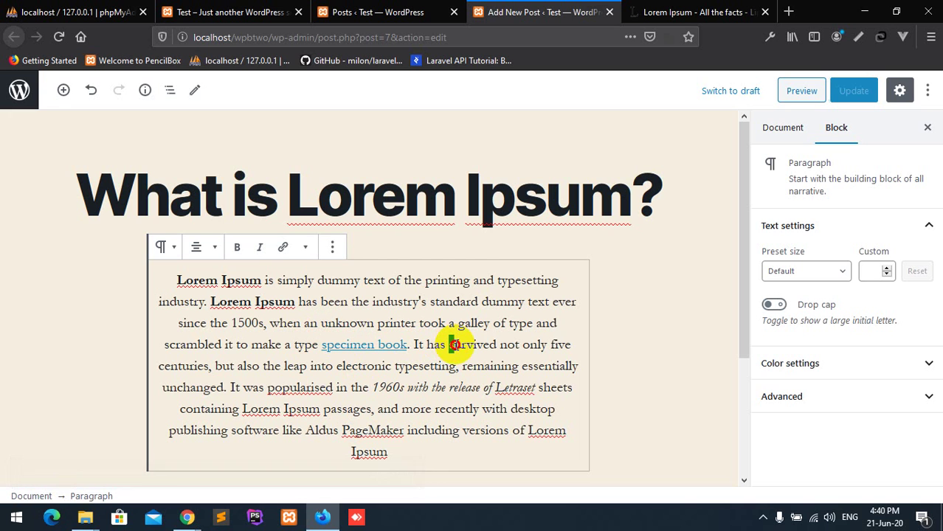
drag(452, 344, 502, 333)
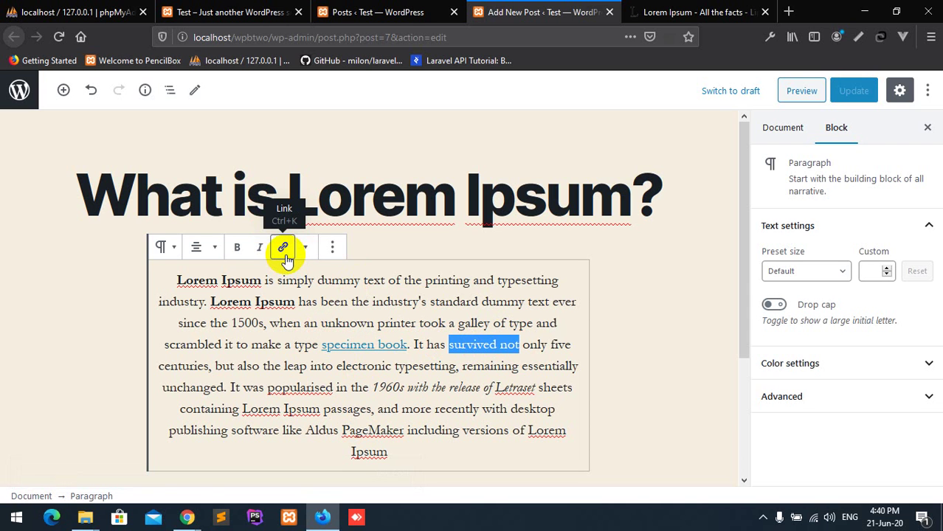
click(284, 251)
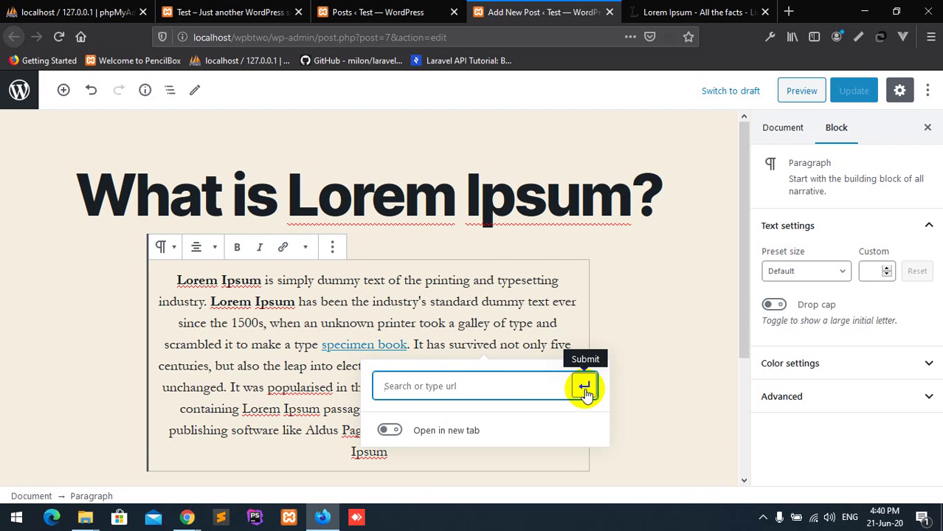
click(505, 324)
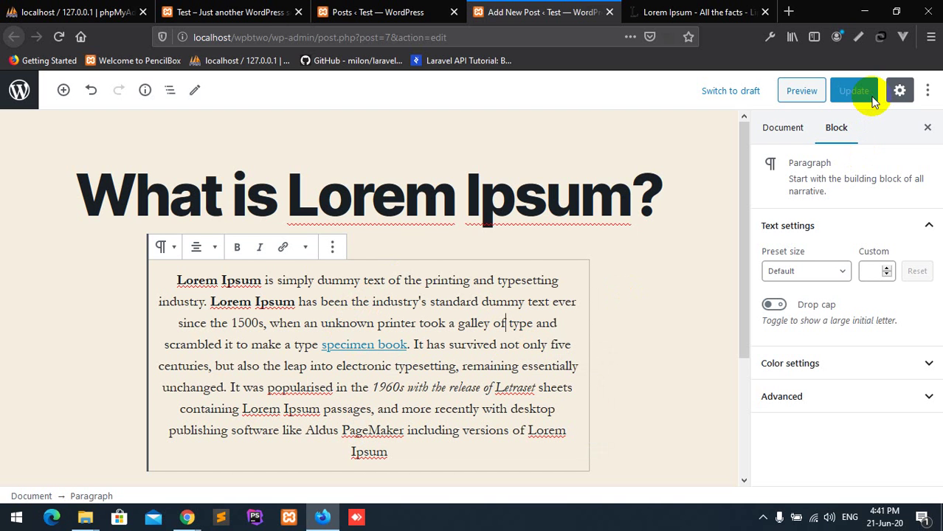
Reload the live site's front page and look it over, glancing back at the editor
click(227, 9)
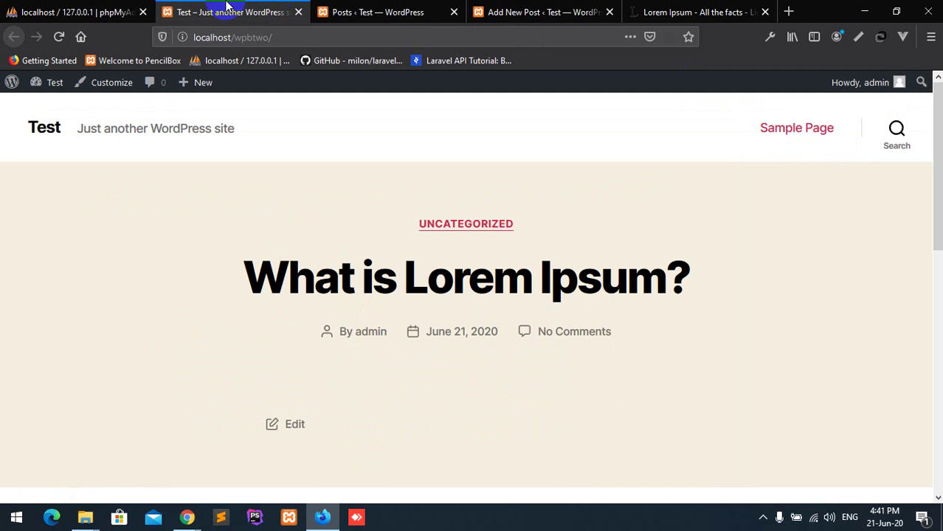
click(58, 37)
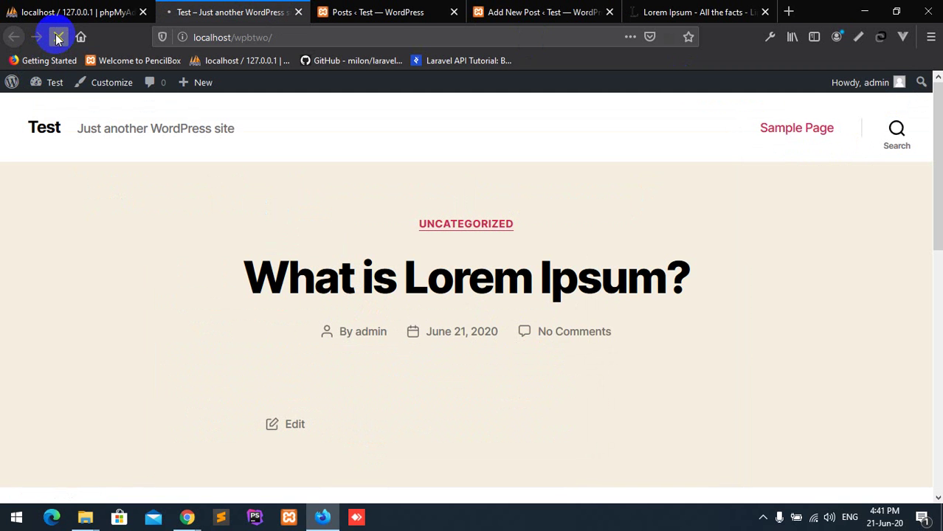
scroll(25, 257, down, 2)
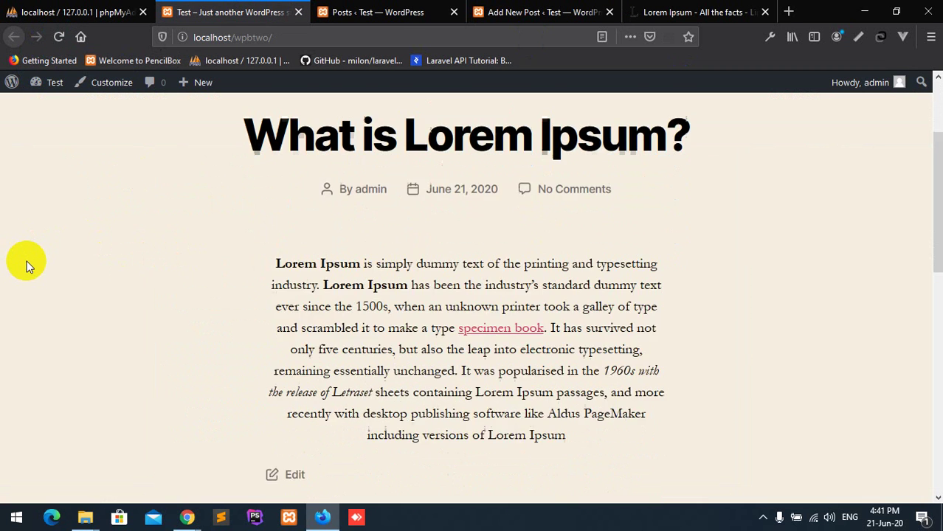
scroll(26, 264, down, 2)
scroll(26, 264, up, 2)
click(480, 12)
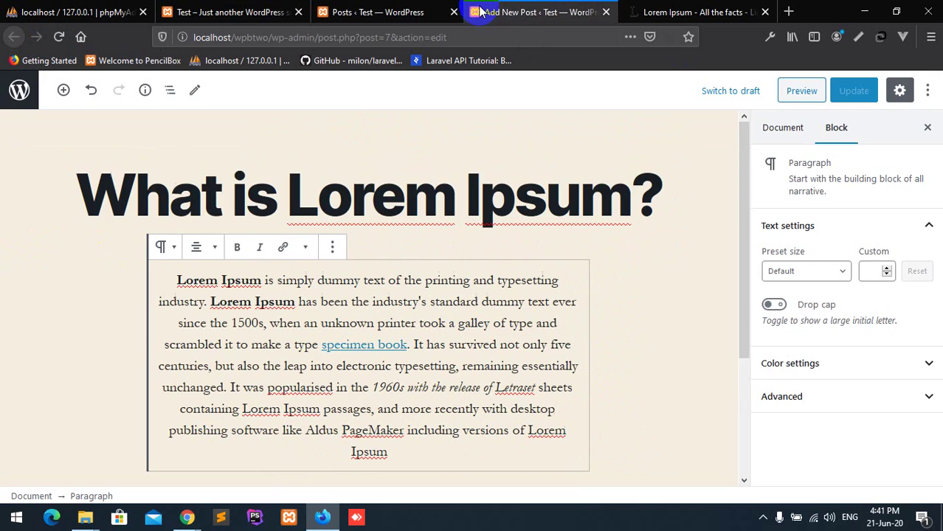
click(280, 10)
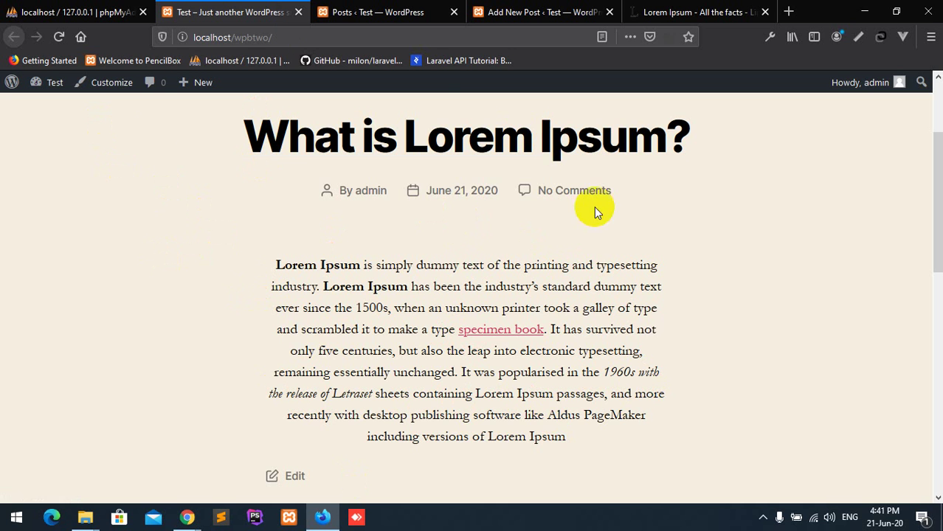
scroll(251, 289, down, 4)
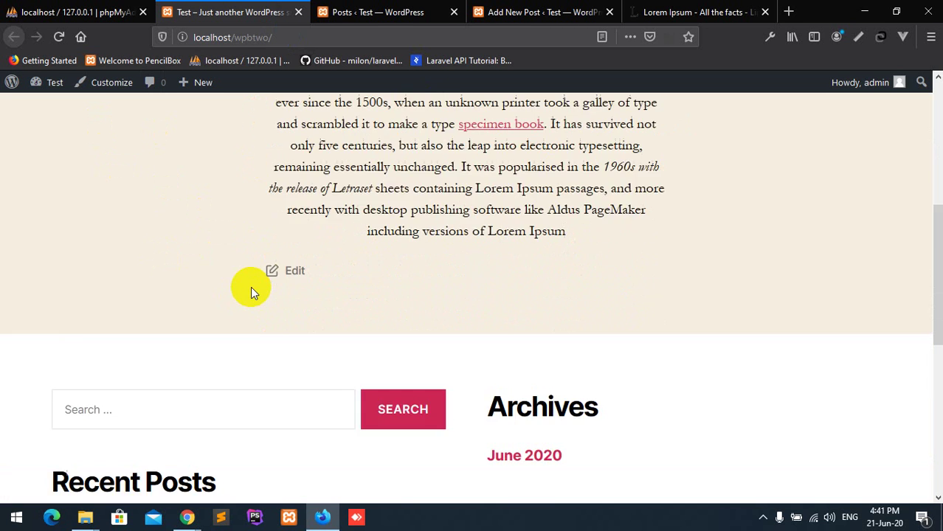
scroll(253, 281, up, 5)
scroll(254, 282, up, 2)
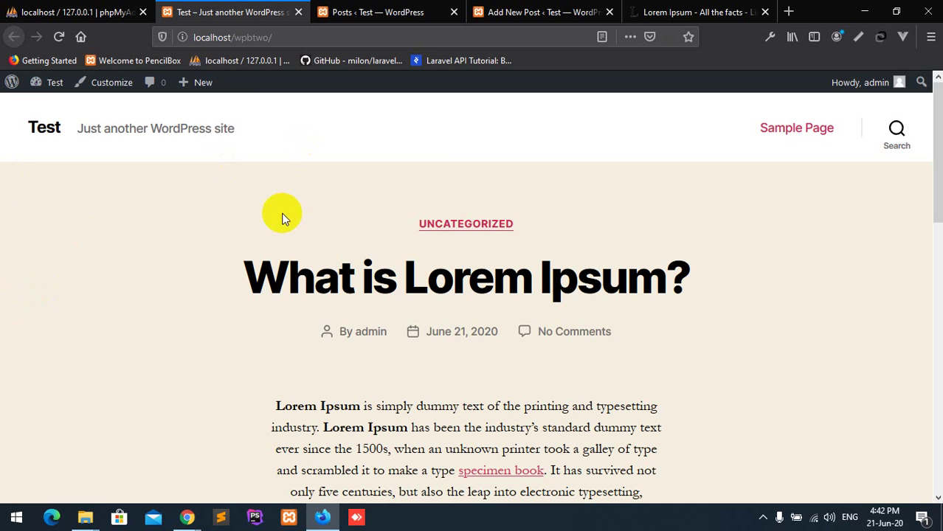
Open the 'What is Lorem Ipsum?' single post page and scroll through it
click(436, 290)
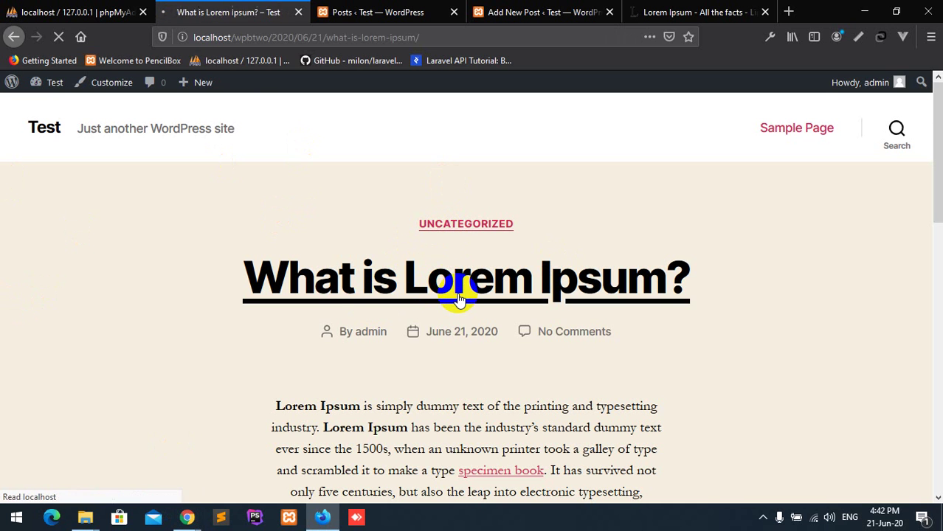
scroll(308, 353, down, 5)
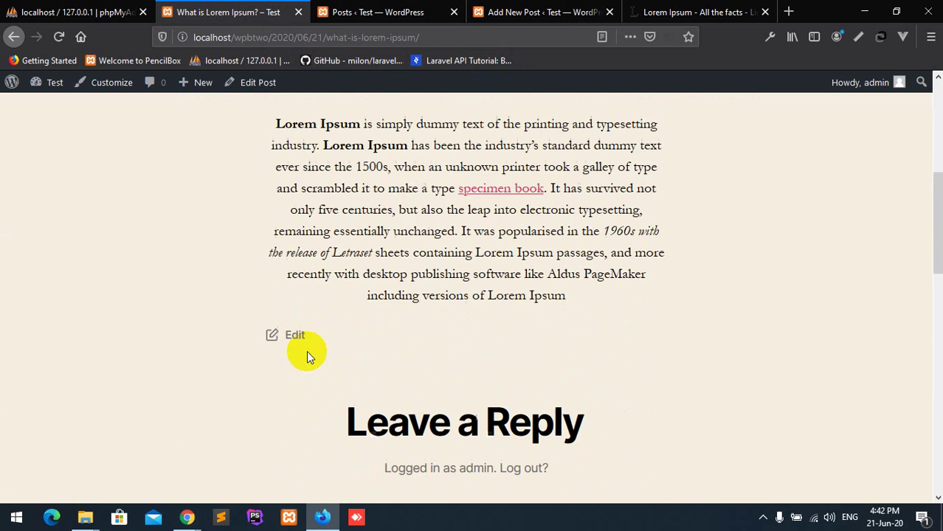
scroll(306, 351, up, 5)
Open prothomalo.com's lead headline article in a new tab, then return to the WordPress tab
click(790, 11)
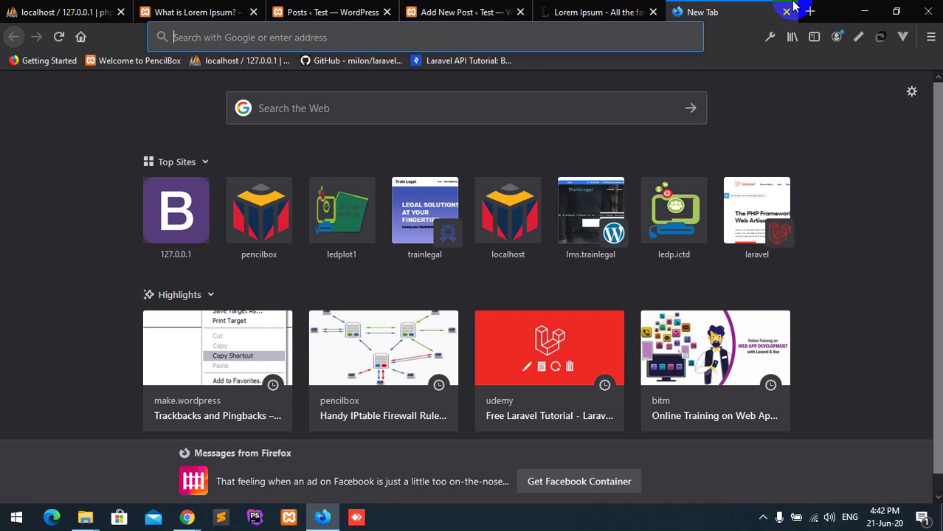
text(pencilbox.edu.bd/)
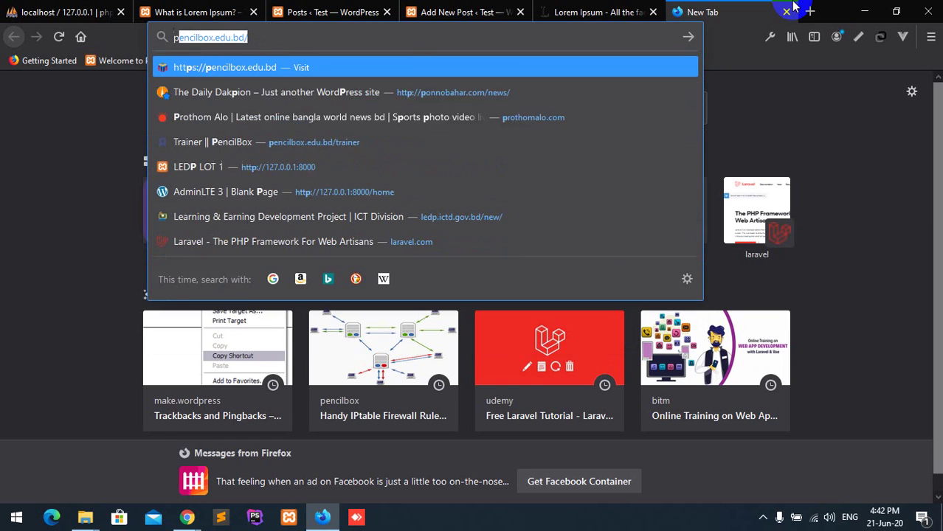
key(Down)
key(Down)
key(Down)
key(Down)
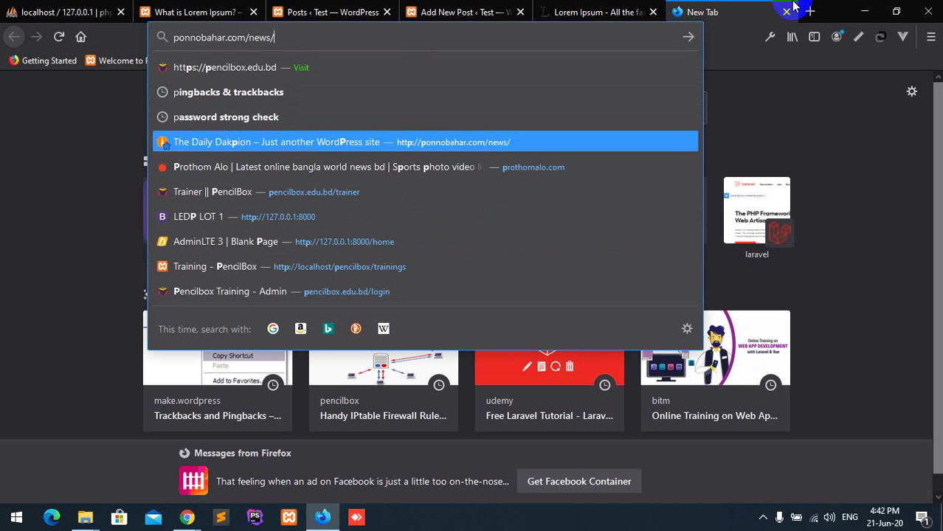
key(Up)
key(Up)
key(Up)
key(Up)
key(Down)
key(Down)
key(Down)
key(Down)
key(Down)
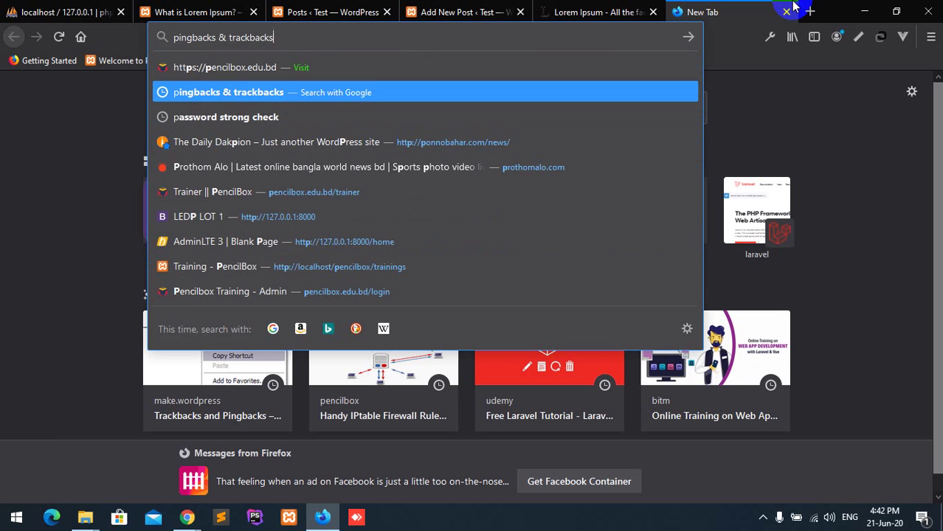
key(Up)
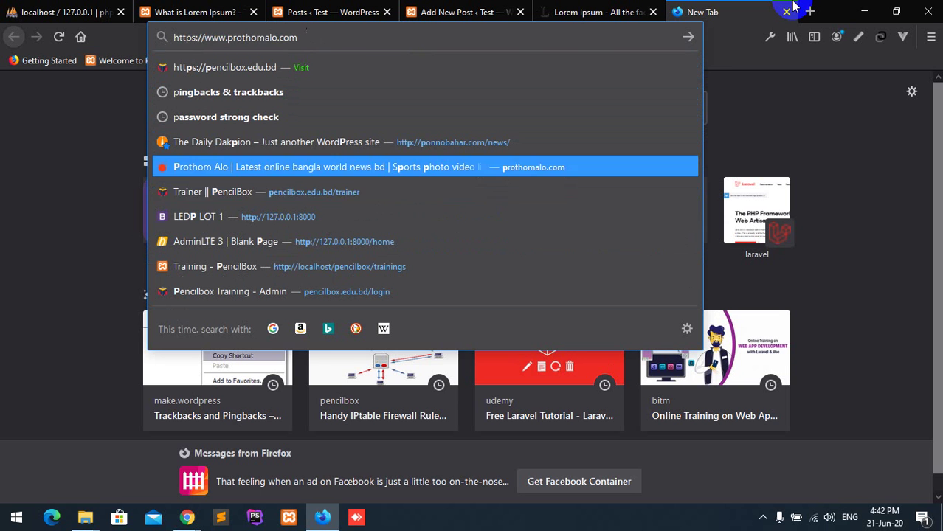
key(Return)
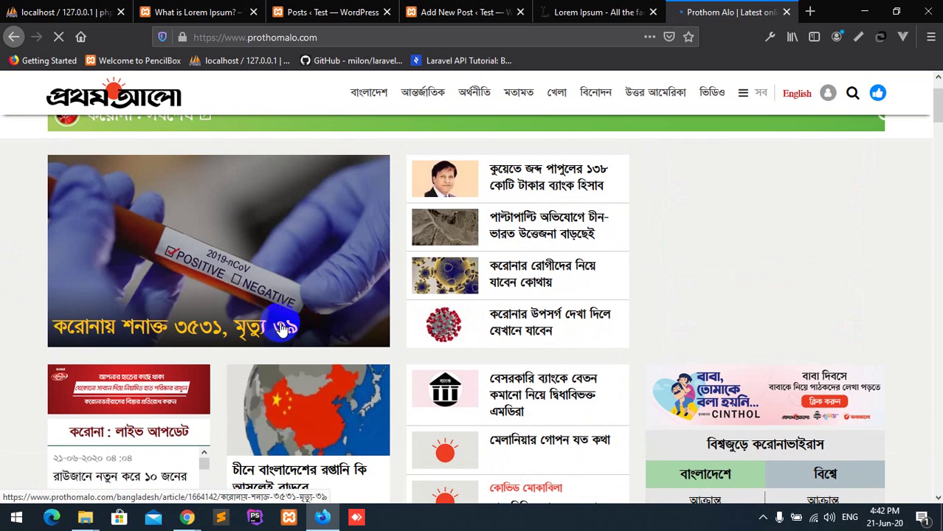
click(284, 328)
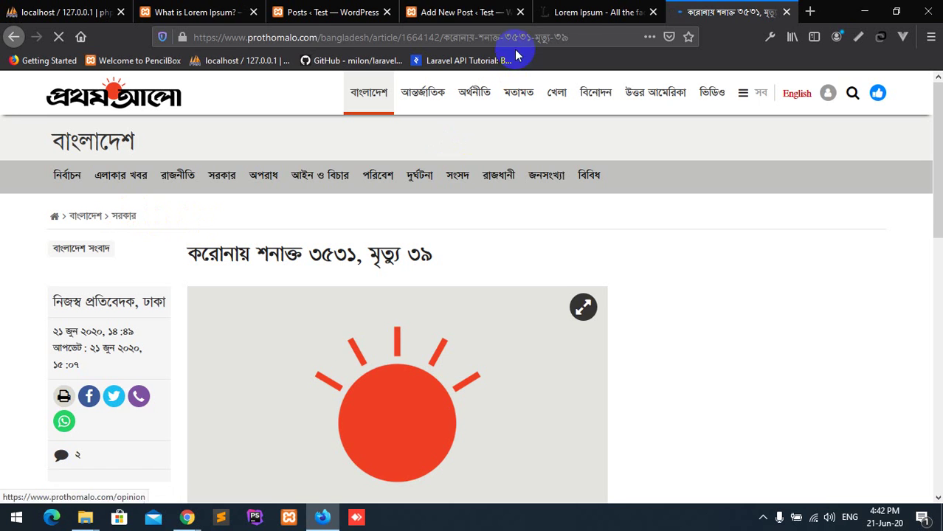
click(234, 6)
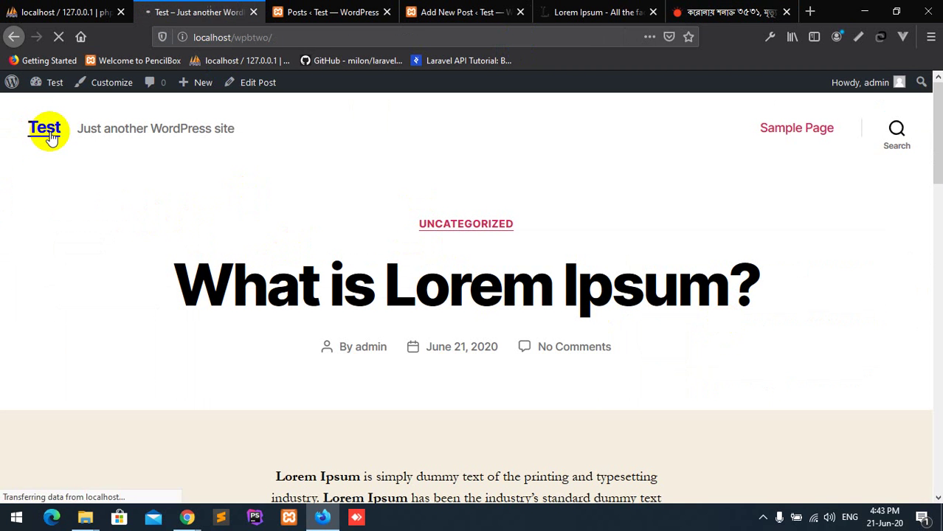
View the post page, go back to the 'Test' home page, close the Prothom Alo tab, return to the editor
scroll(329, 344, down, 4)
scroll(332, 347, up, 4)
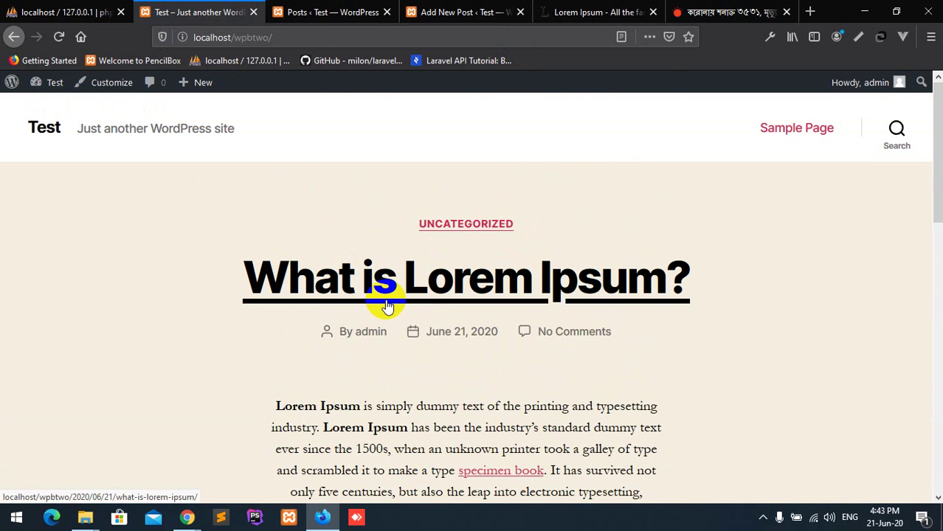
click(585, 280)
scroll(467, 299, down, 5)
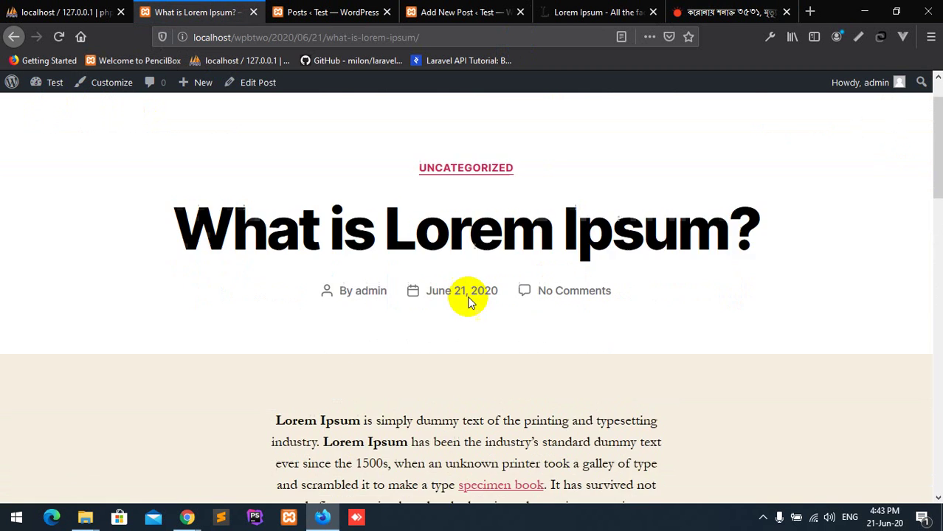
scroll(471, 297, up, 6)
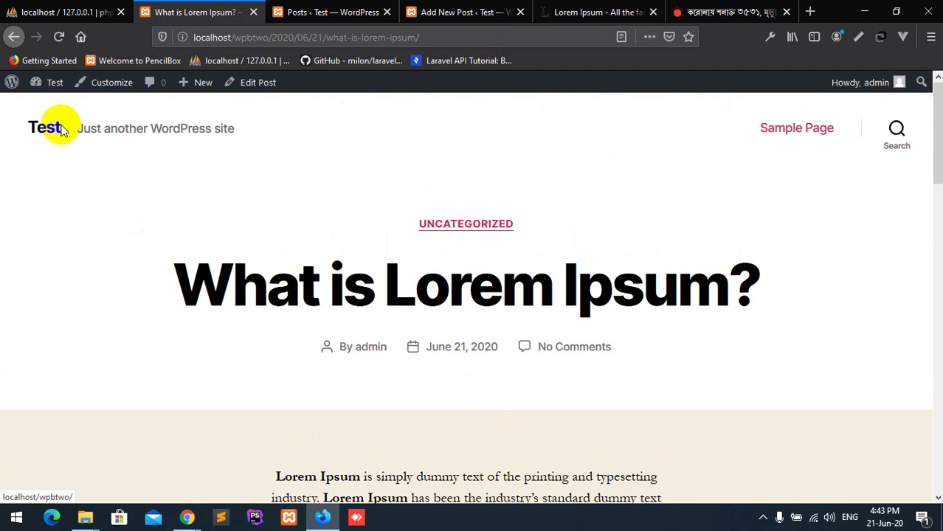
click(55, 131)
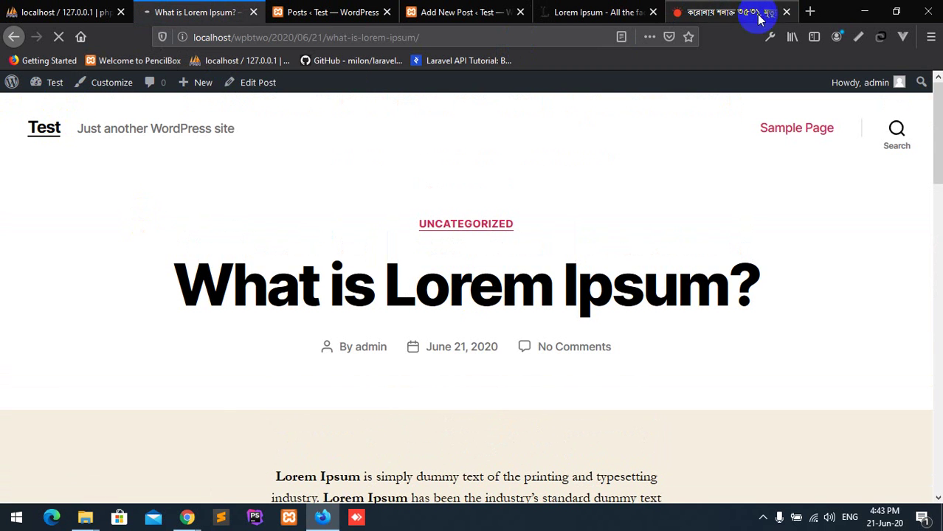
click(787, 14)
click(499, 10)
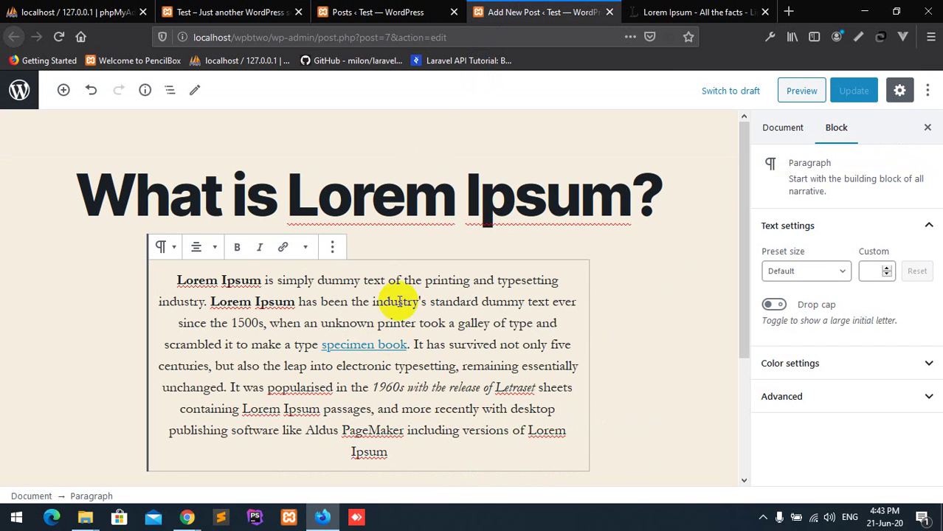
Strike through the words 'printer took a galley' in the paragraph
click(307, 248)
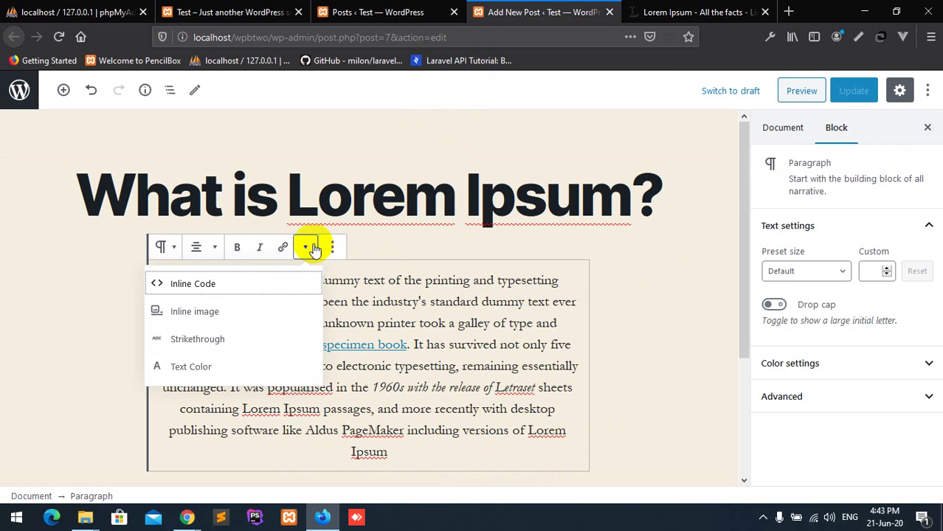
click(254, 338)
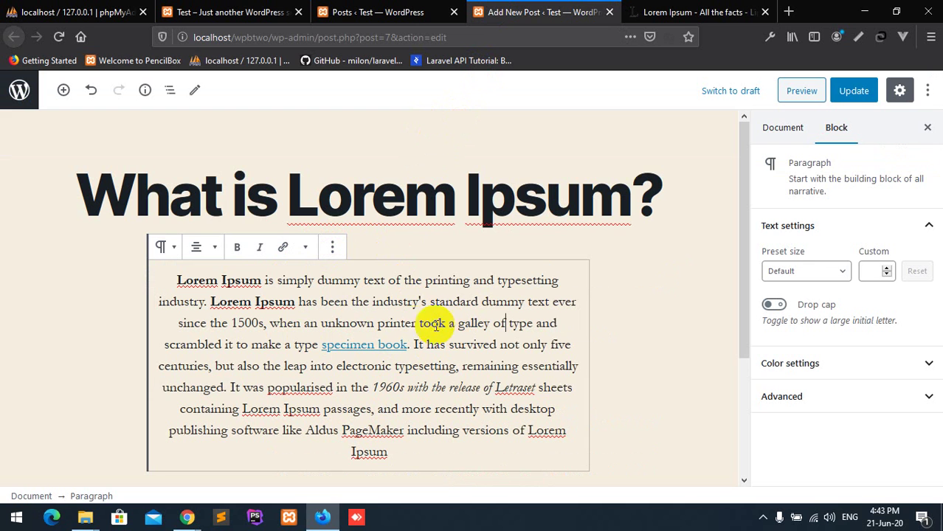
drag(376, 323, 490, 324)
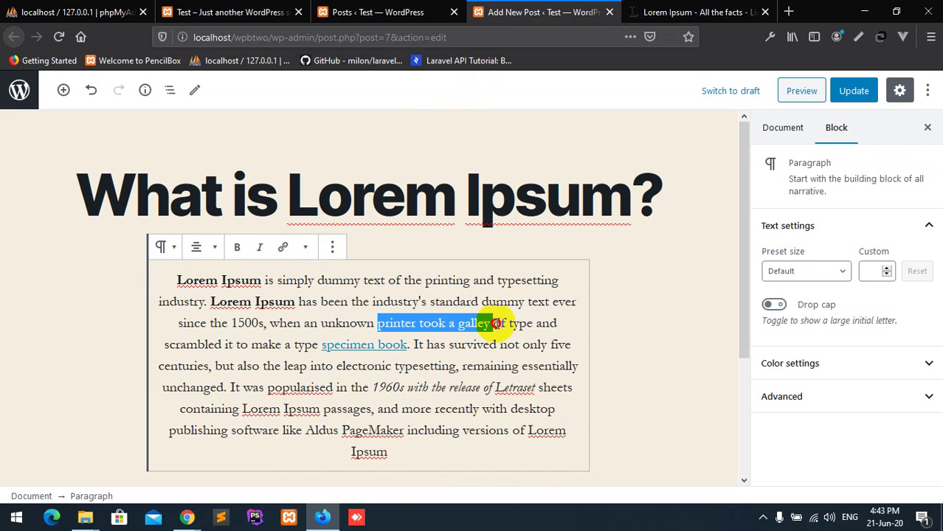
click(306, 251)
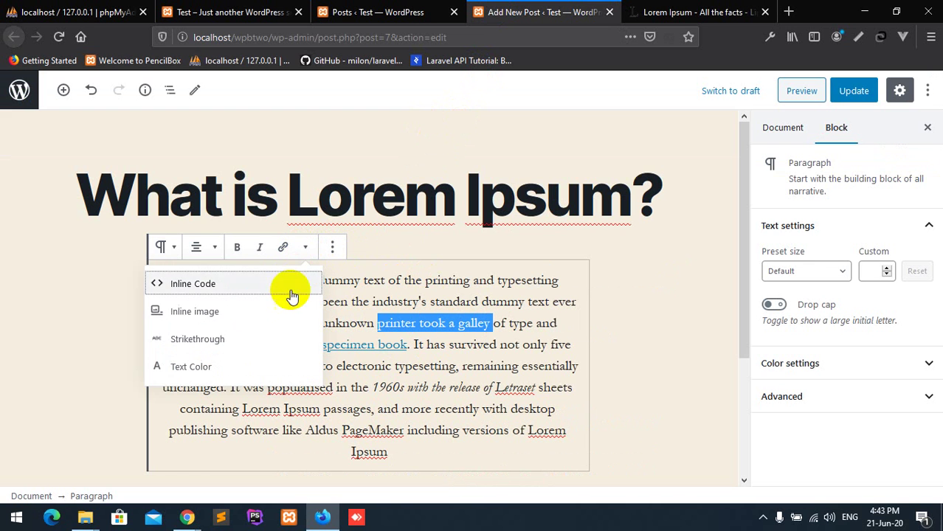
click(249, 337)
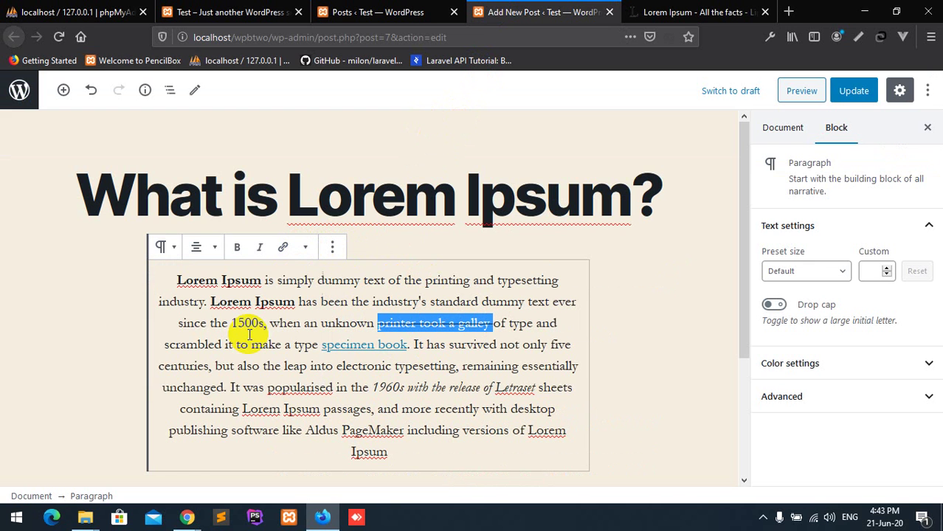
click(314, 253)
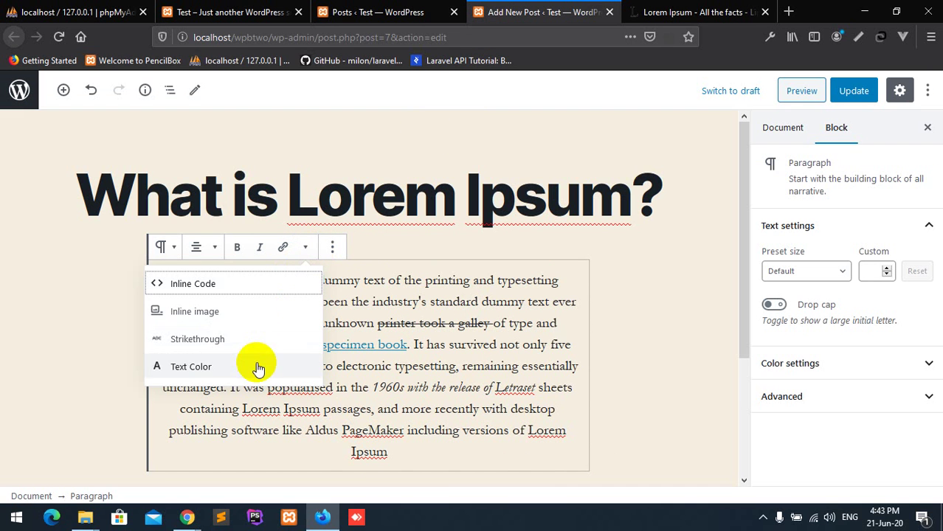
click(338, 391)
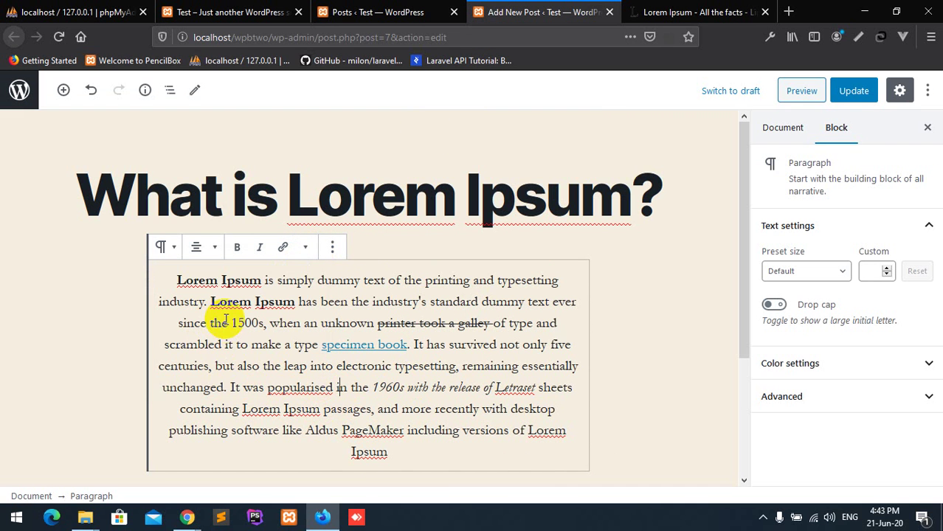
Color '1500s, when' with the crimson Accent Color text color
drag(231, 324, 305, 325)
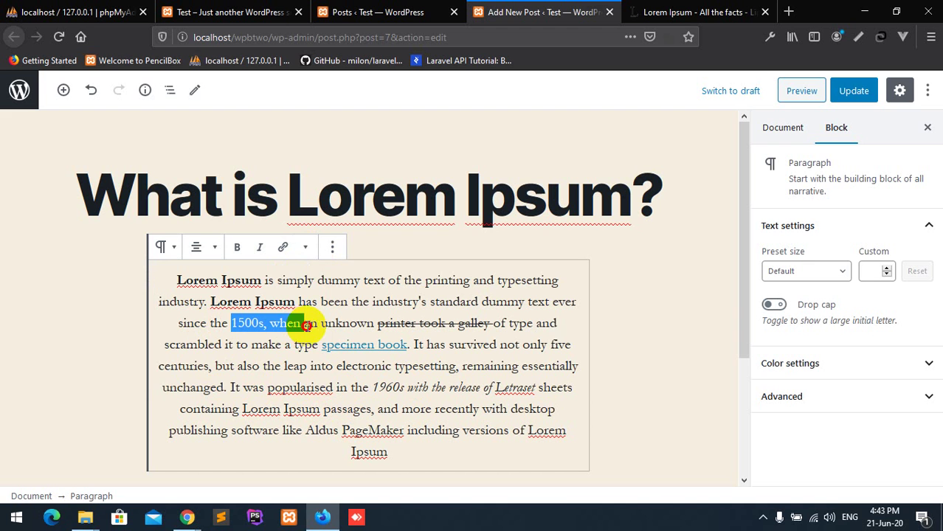
click(305, 247)
click(221, 367)
click(206, 373)
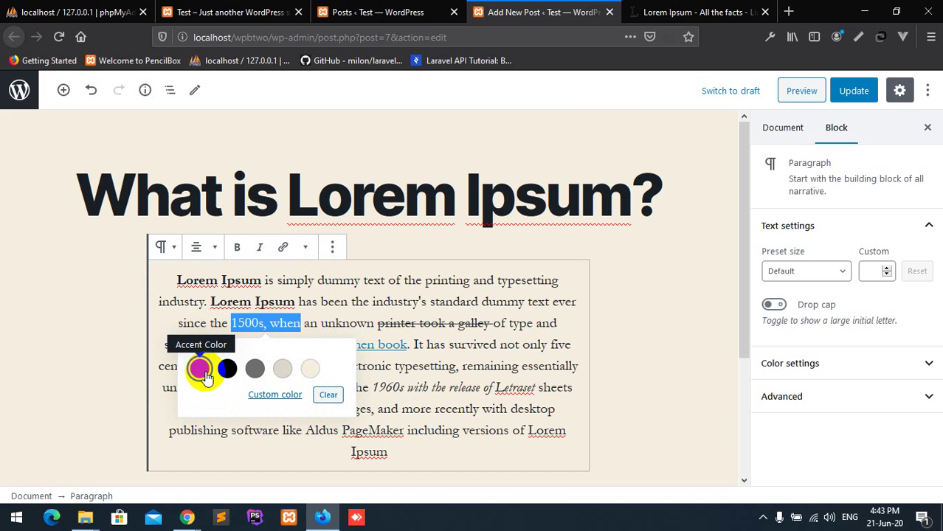
click(201, 369)
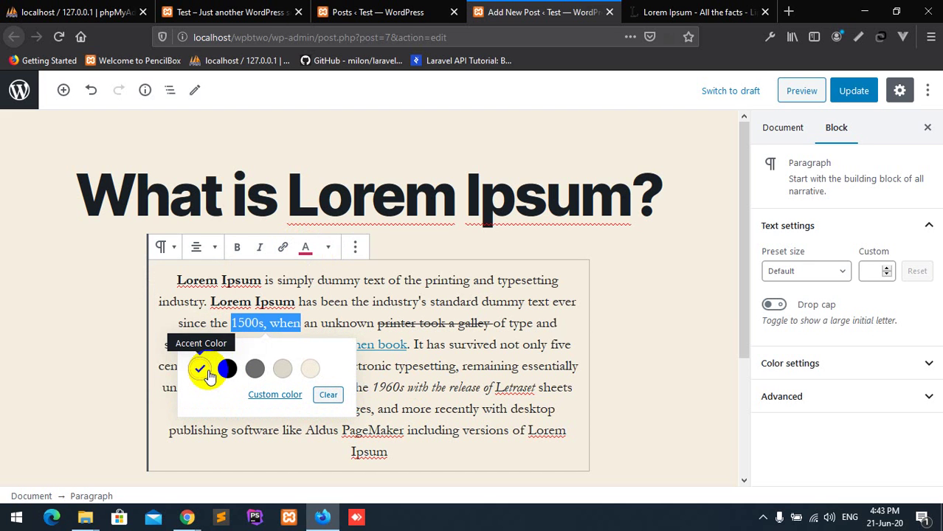
click(449, 325)
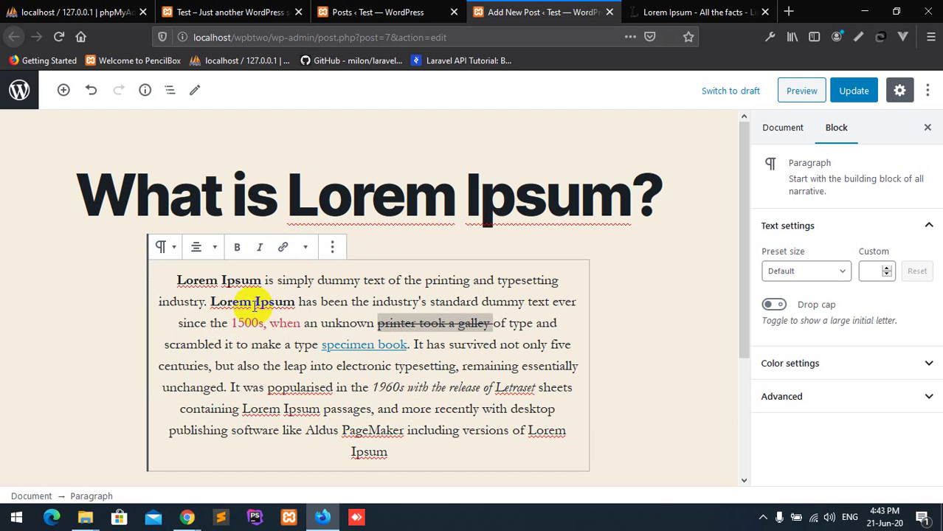
click(334, 250)
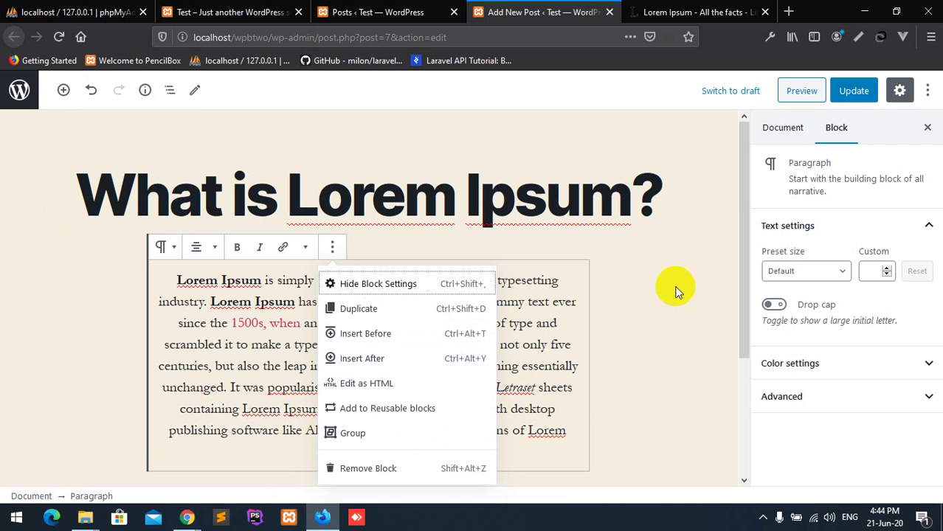
click(373, 319)
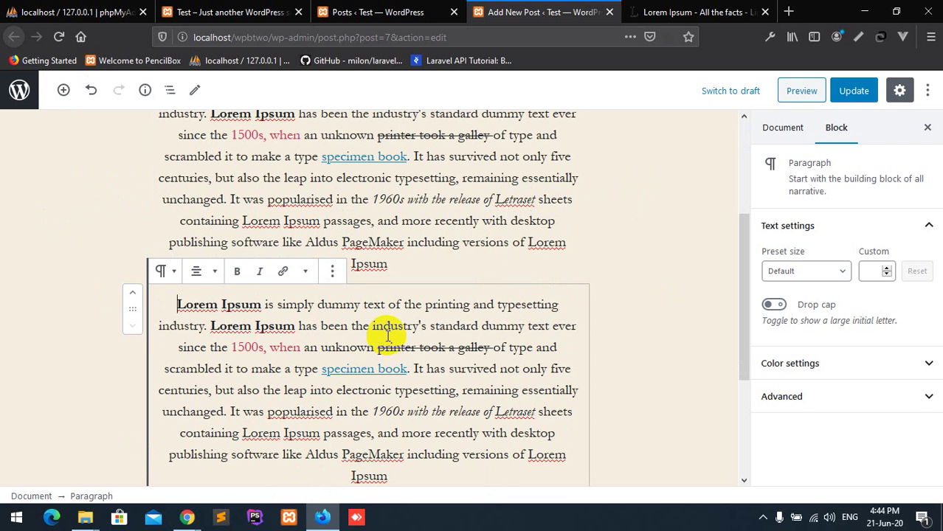
click(333, 275)
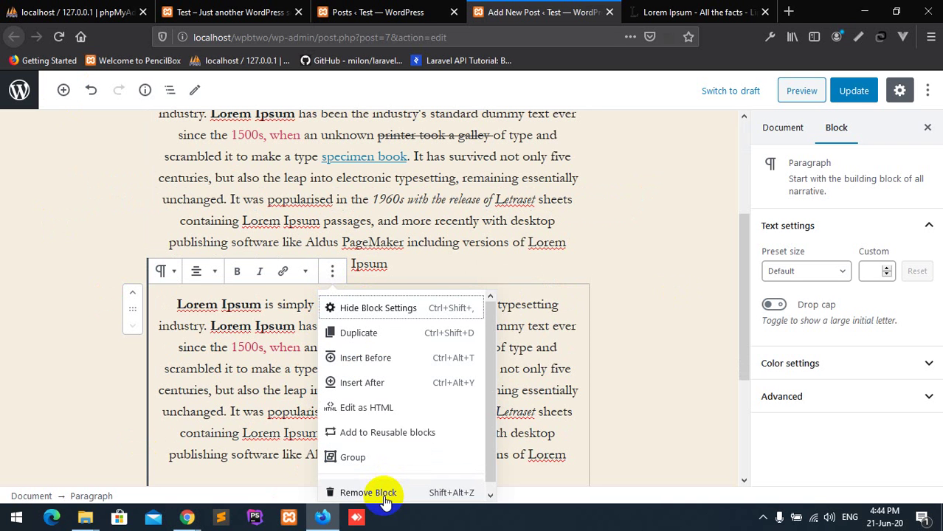
scroll(378, 491, down, 1)
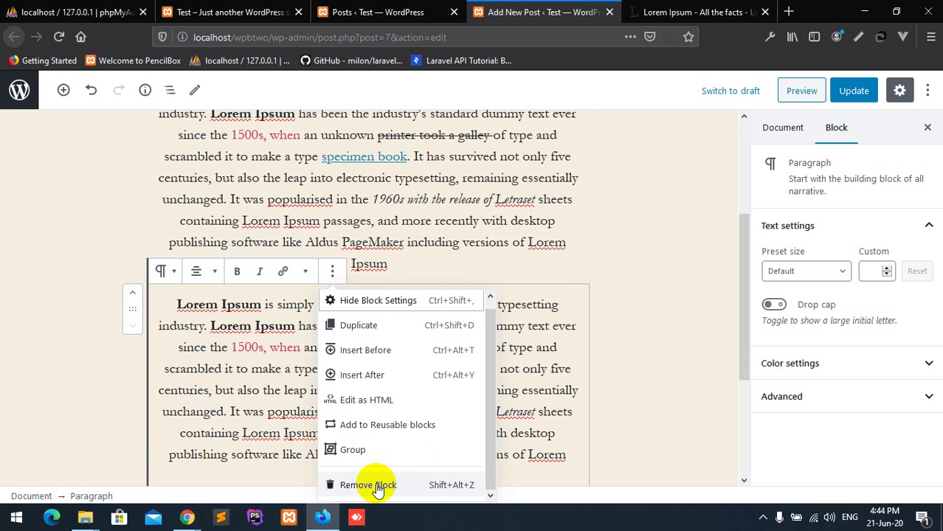
click(369, 485)
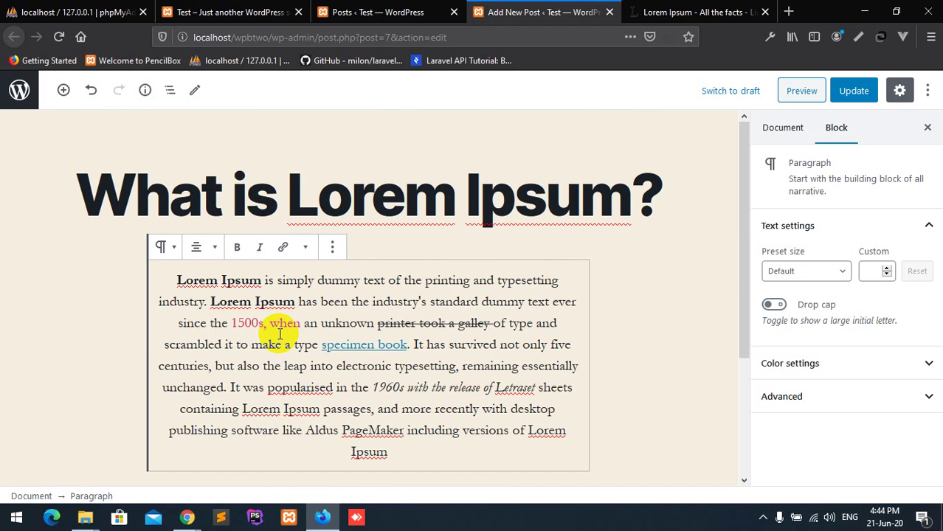
click(333, 248)
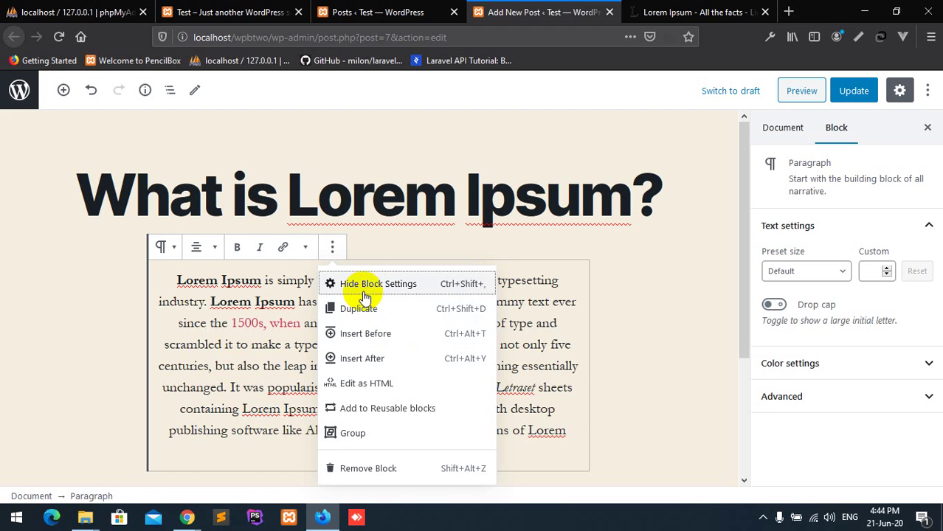
click(565, 343)
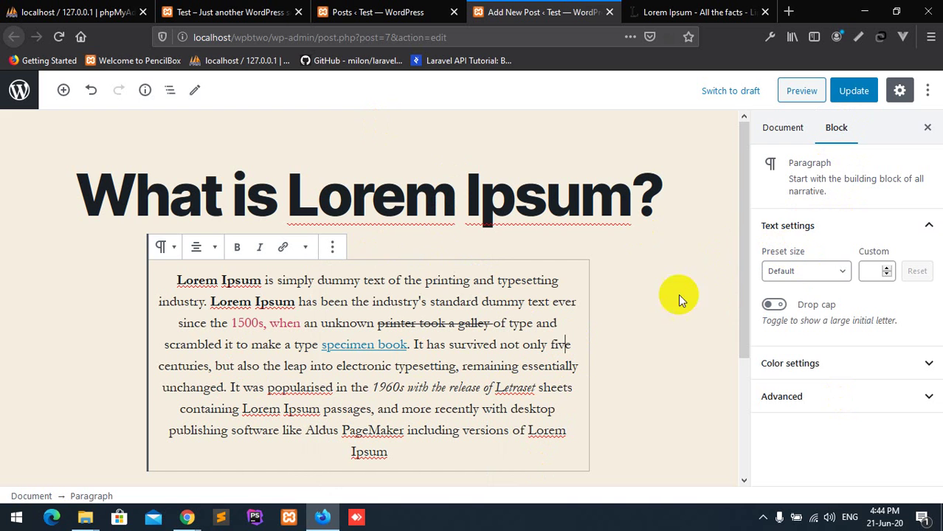
Try the paragraph at preset sizes Small, Regular, Larger, then a custom size of 20
click(810, 272)
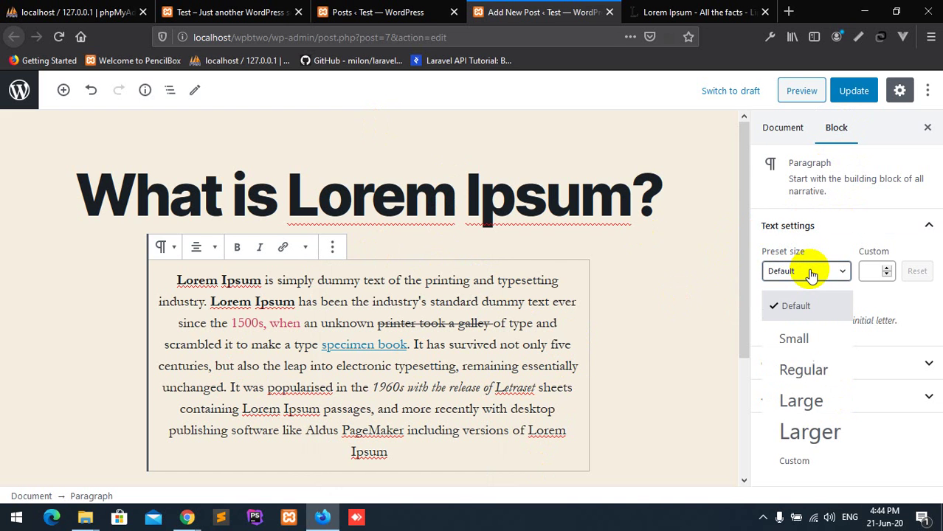
click(806, 339)
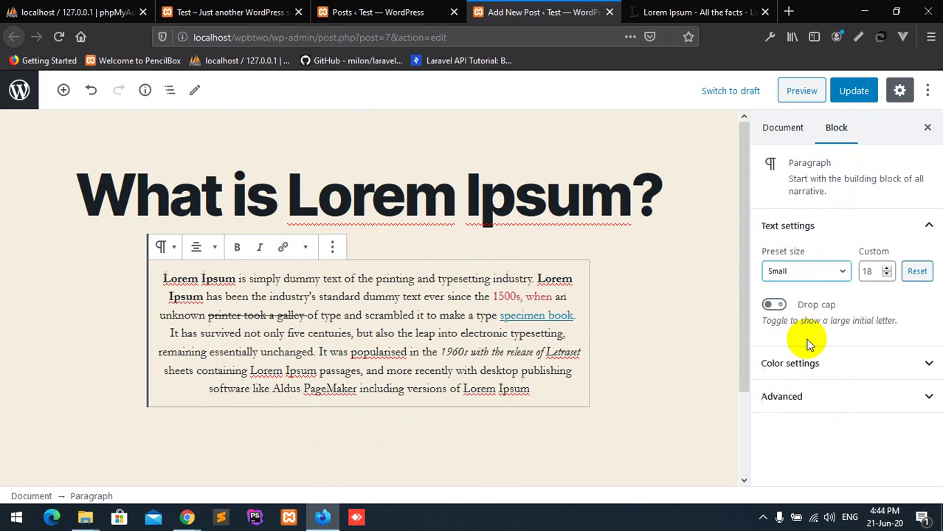
click(803, 275)
click(802, 367)
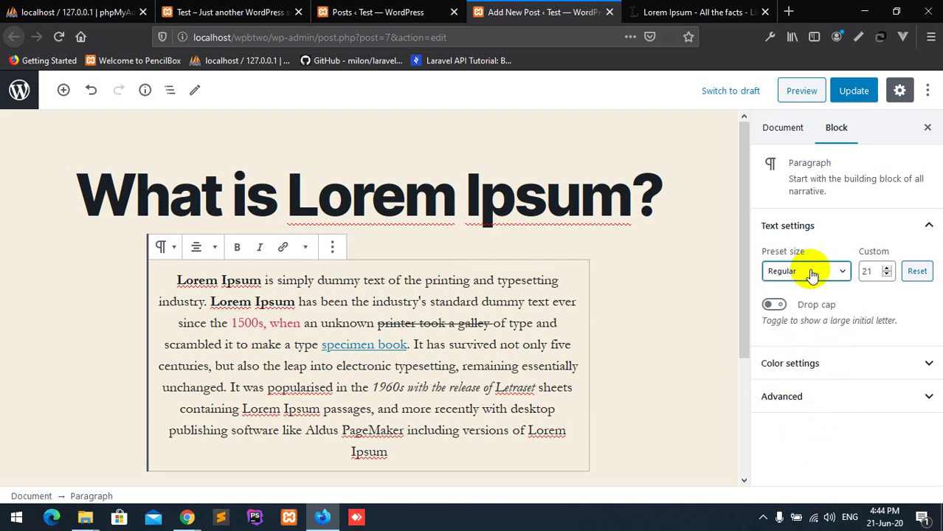
click(806, 273)
click(811, 433)
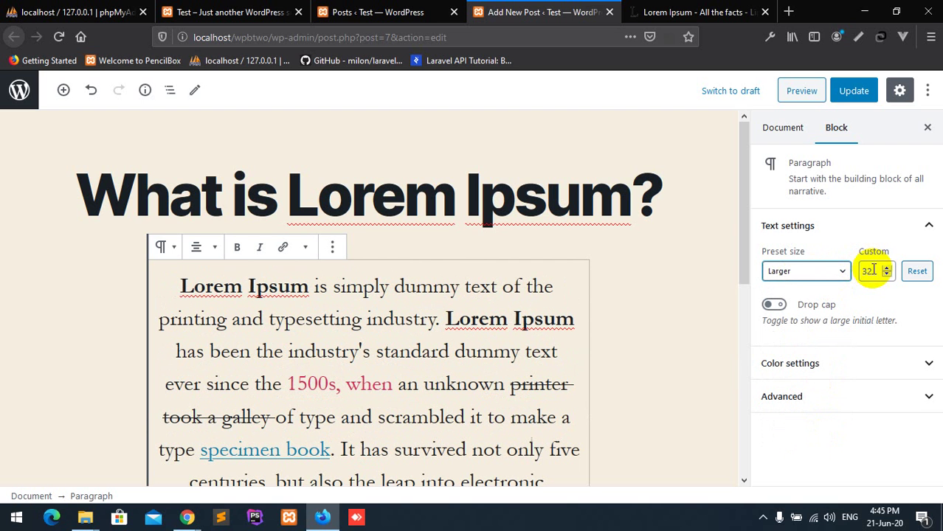
mouse_move(872, 271)
mouse_down()
mouse_move(862, 271)
mouse_move(881, 288)
mouse_move(866, 267)
mouse_up()
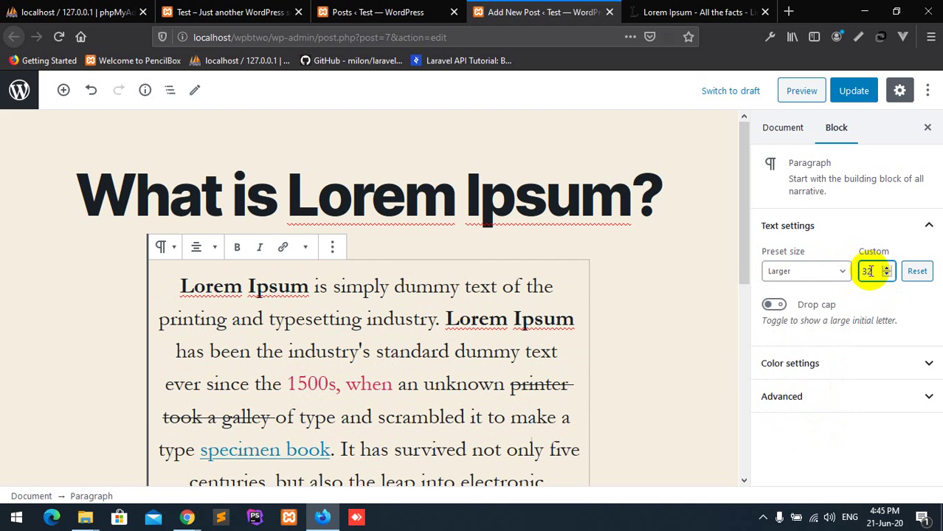
drag(879, 271, 847, 270)
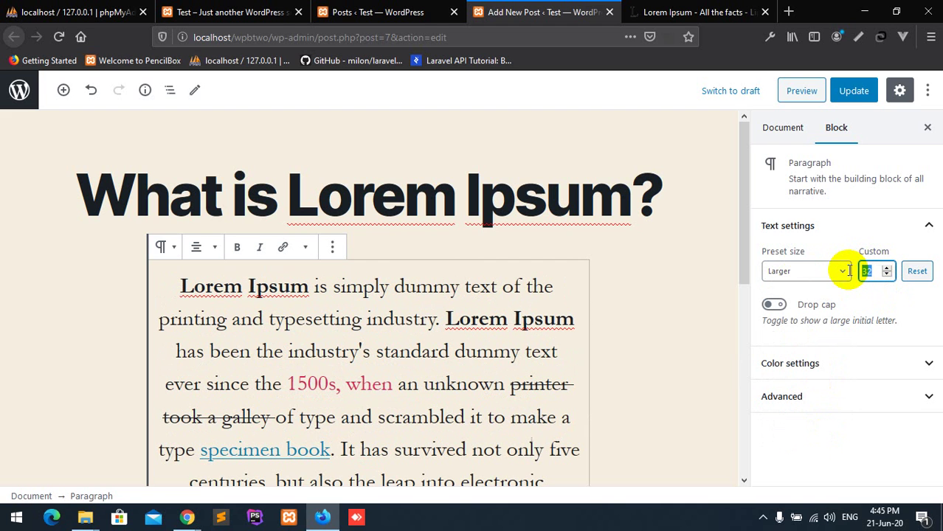
text(20)
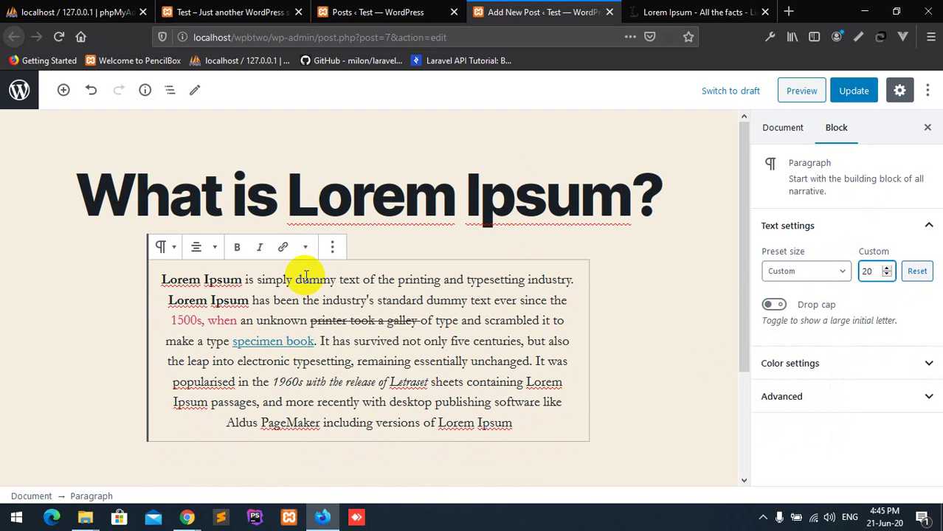
Set the paragraph text back to the Small preset size (18)
click(804, 272)
click(808, 335)
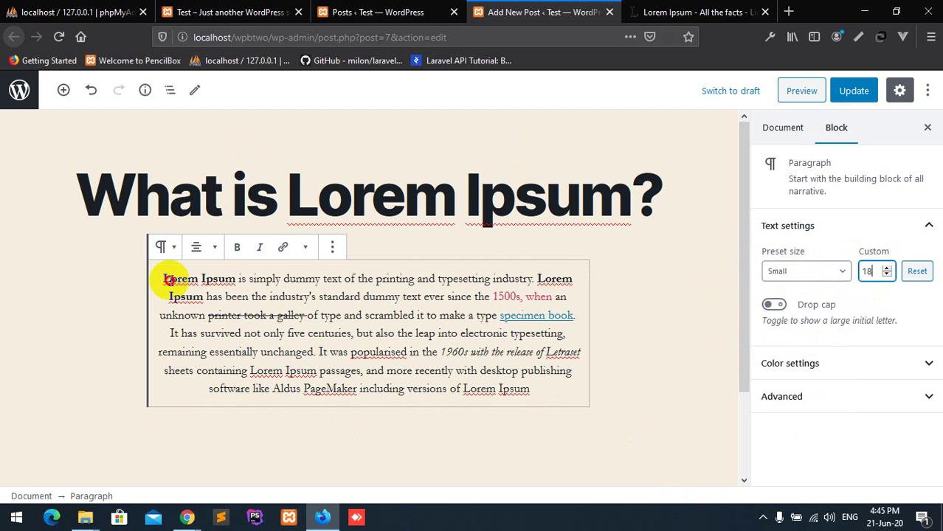
click(167, 280)
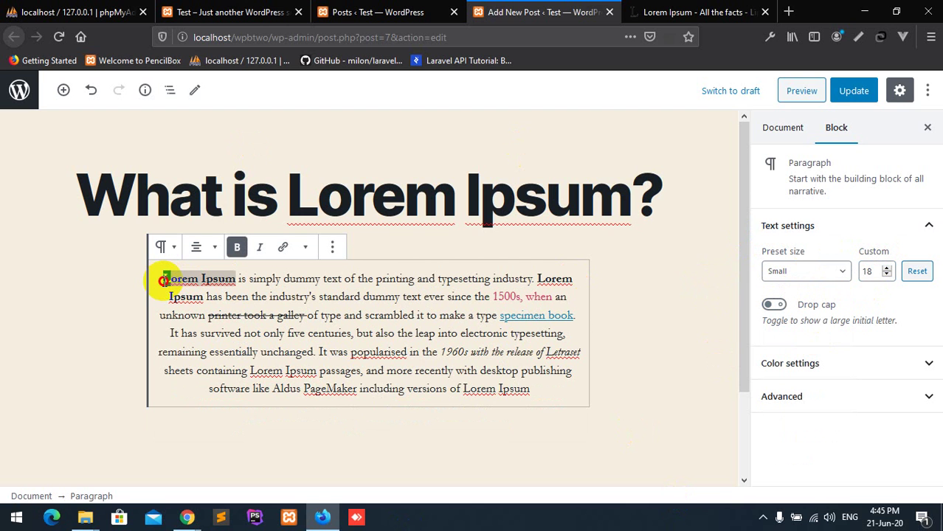
click(441, 366)
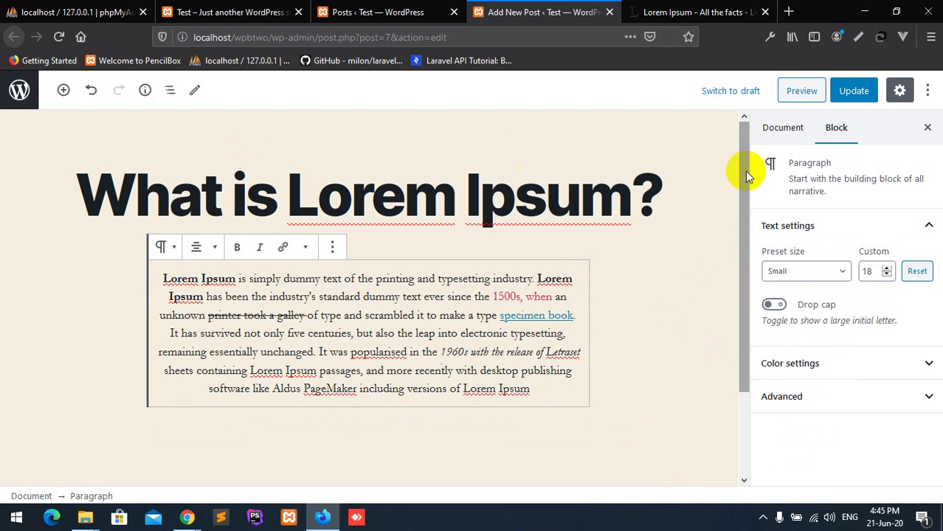
Turn on the drop cap, update the post, and reload the live site's front page
click(776, 309)
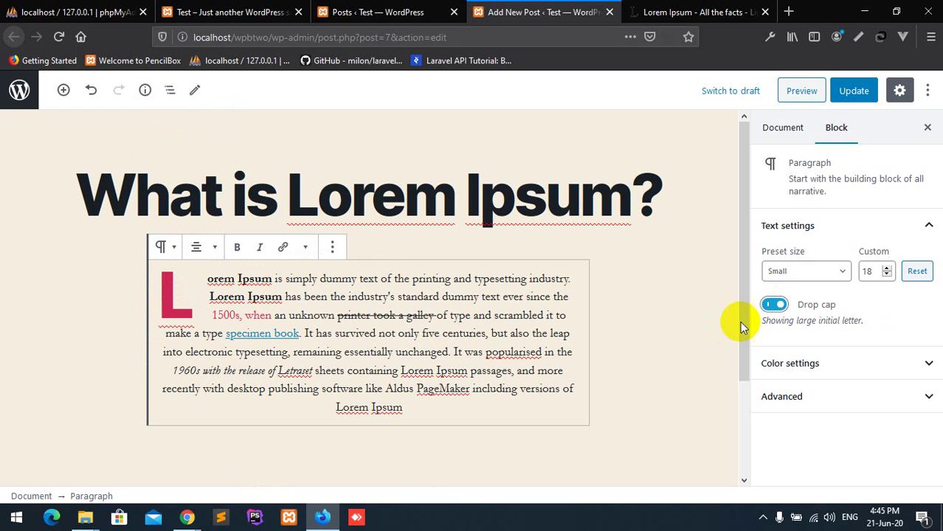
click(856, 91)
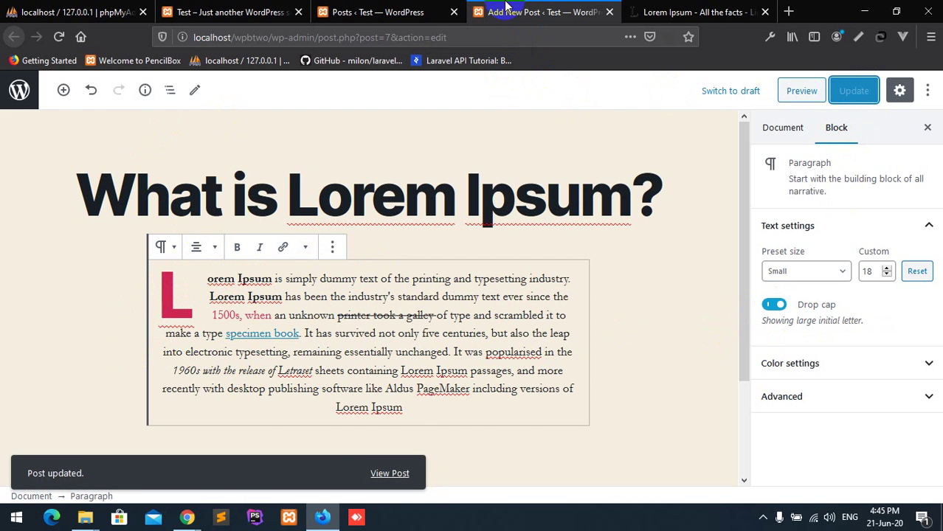
click(259, 9)
click(64, 38)
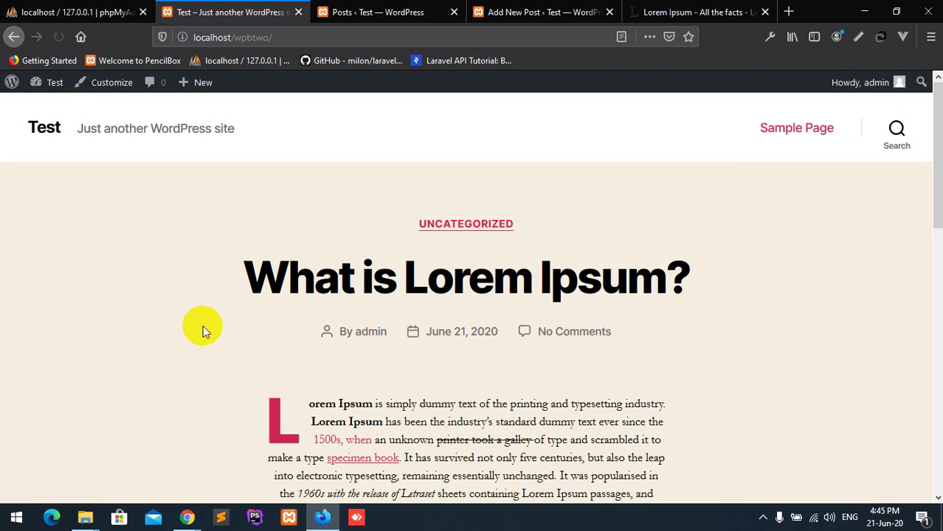
Scroll through the live 'What is Lorem Ipsum?' post to check the crimson drop-cap L and 1500s text
scroll(203, 325, down, 4)
scroll(201, 326, up, 1)
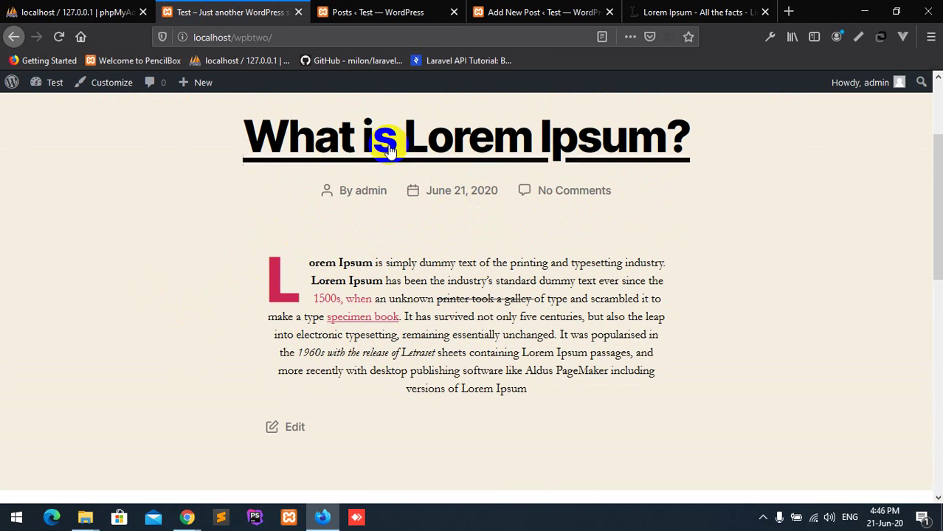
scroll(248, 307, up, 3)
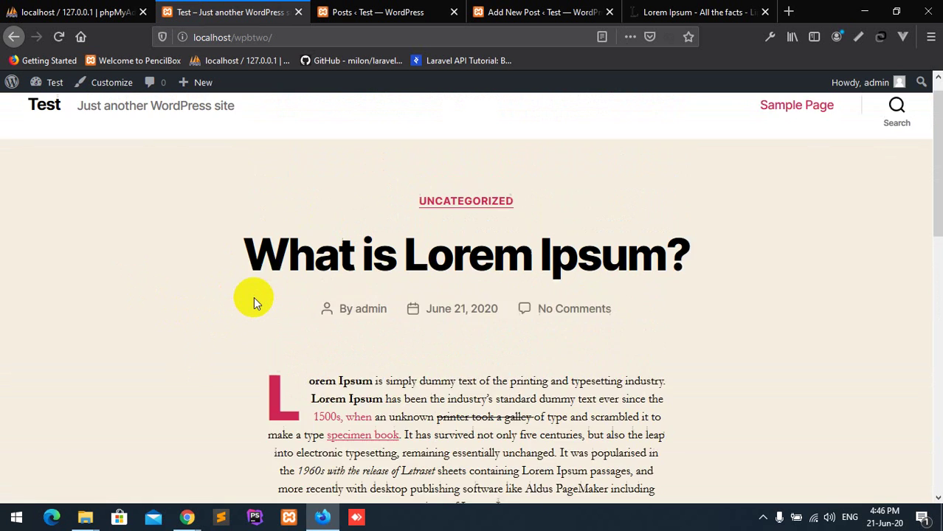
scroll(439, 343, down, 4)
scroll(439, 343, down, 5)
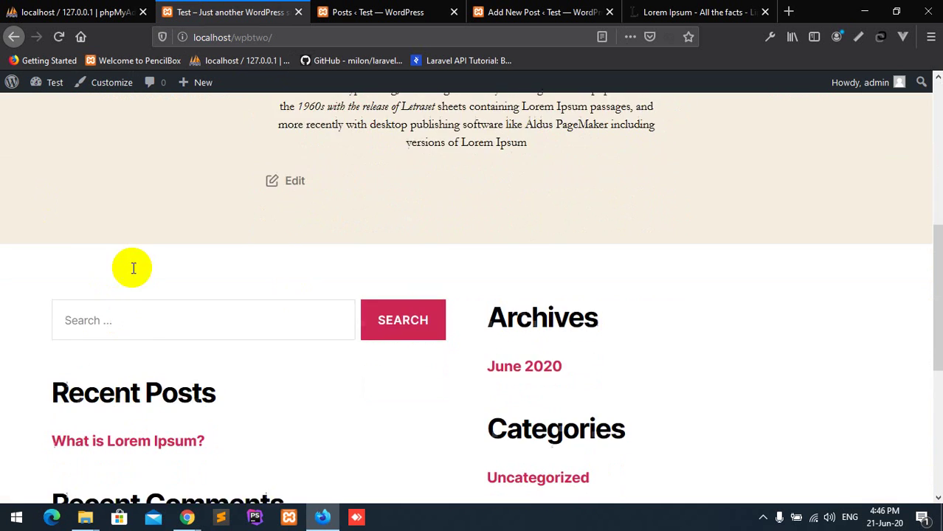
scroll(168, 400, up, 5)
scroll(61, 410, up, 3)
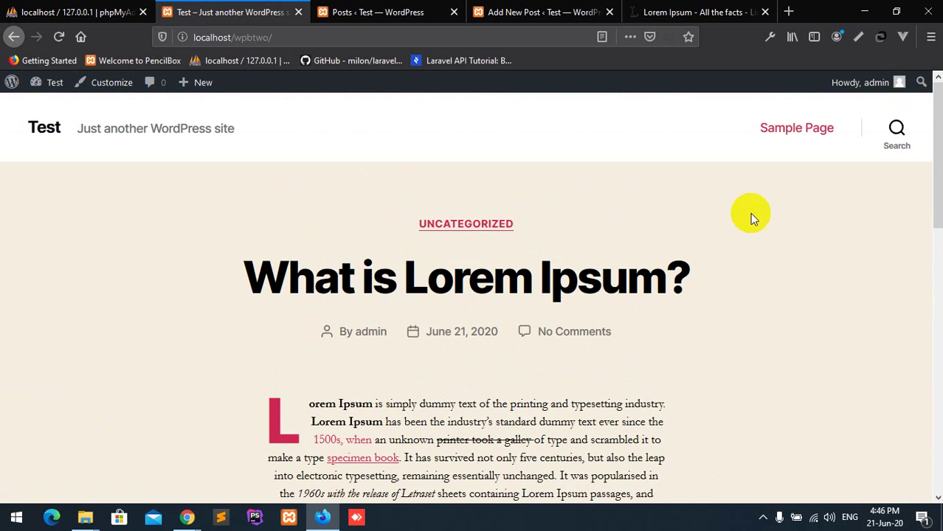
scroll(166, 336, down, 5)
scroll(175, 330, up, 3)
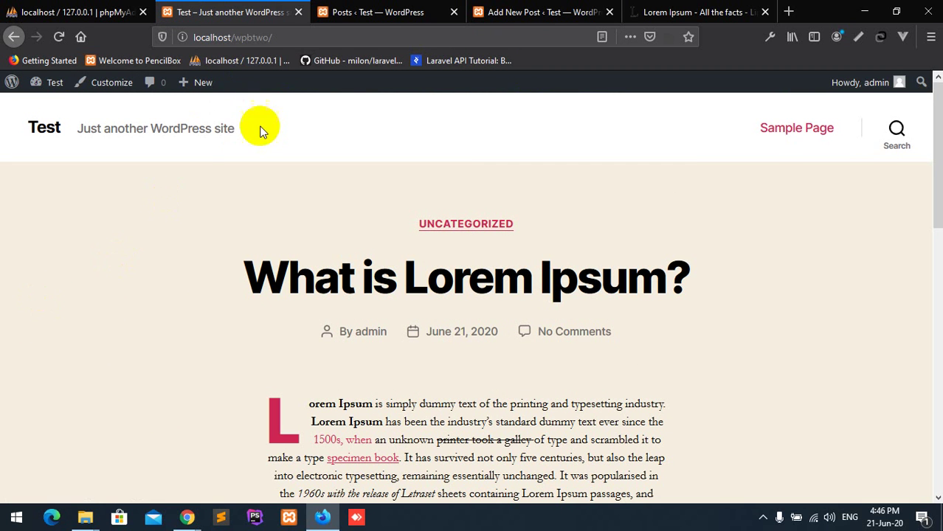
Back in the post editor, turn off the paragraph's drop cap and expand its colour settings
click(543, 12)
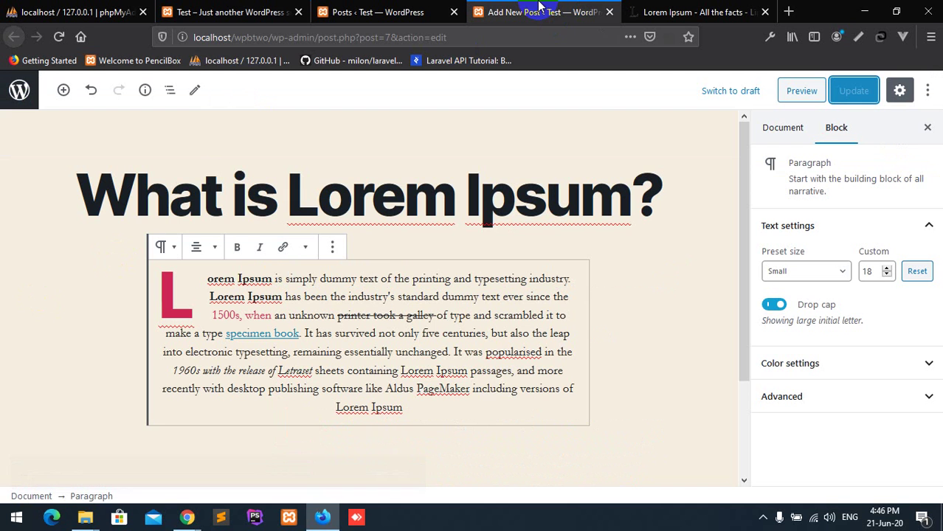
click(775, 306)
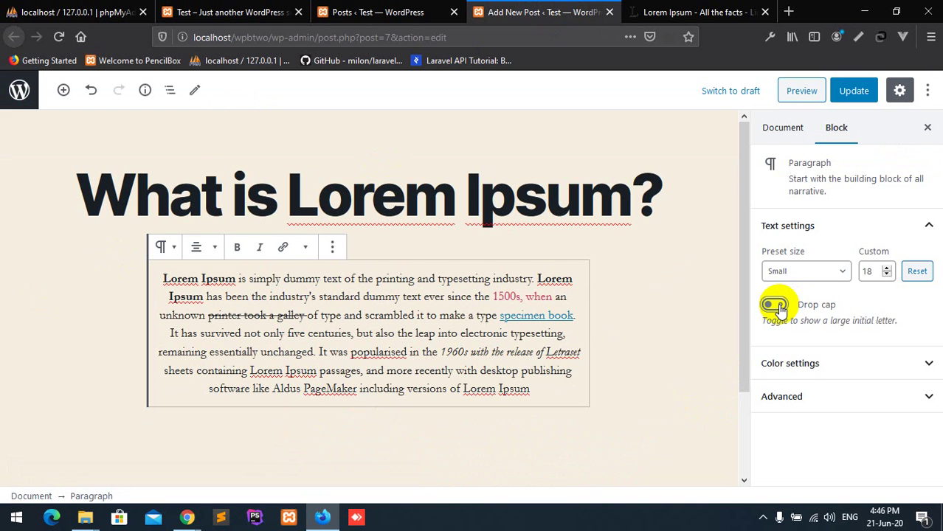
click(797, 363)
scroll(813, 238, down, 3)
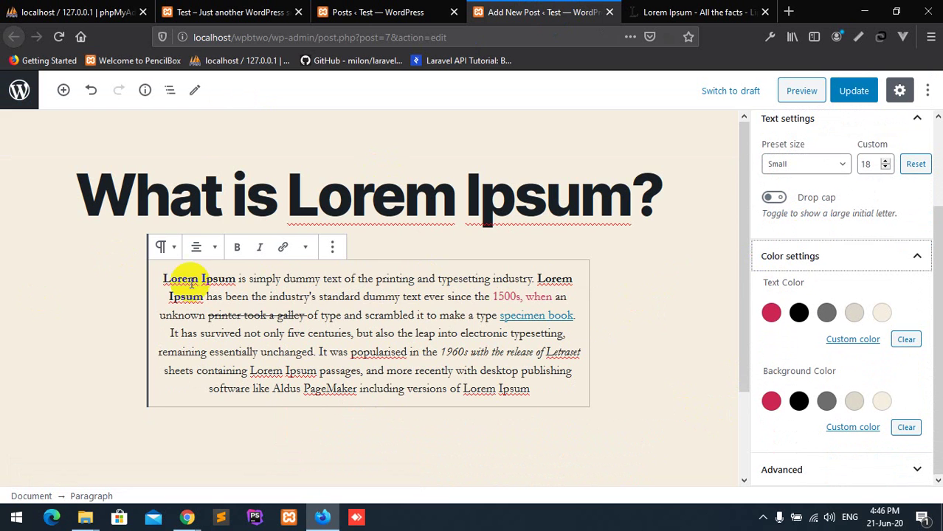
Try light blue, black and green custom text colours on the paragraph
drag(162, 276, 517, 380)
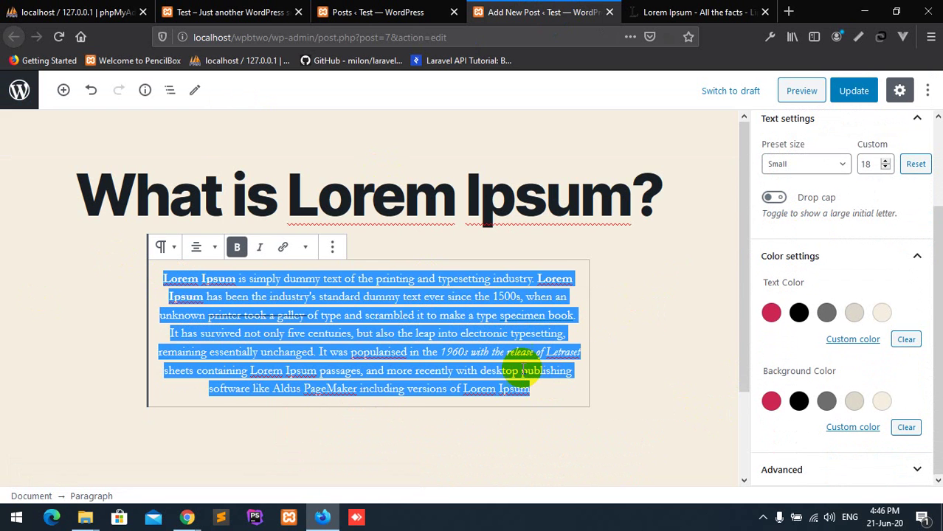
click(519, 362)
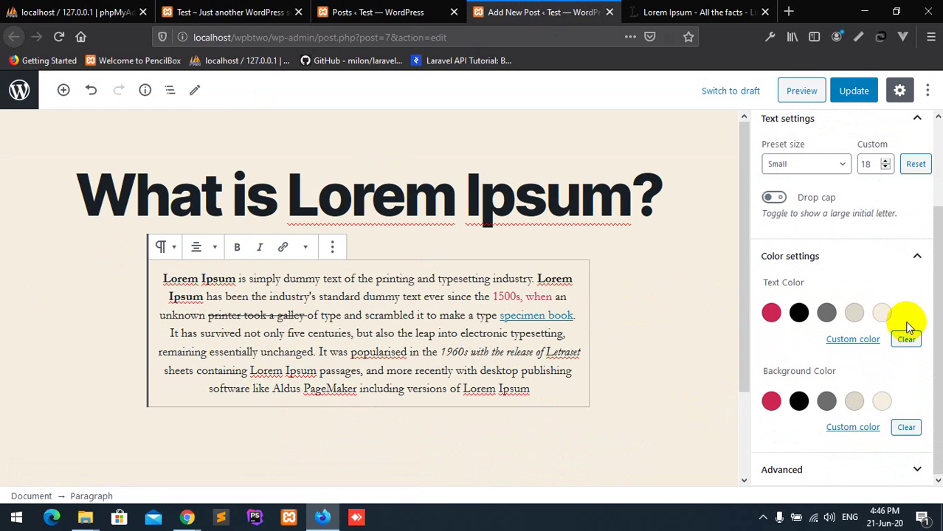
click(842, 346)
click(873, 217)
click(918, 151)
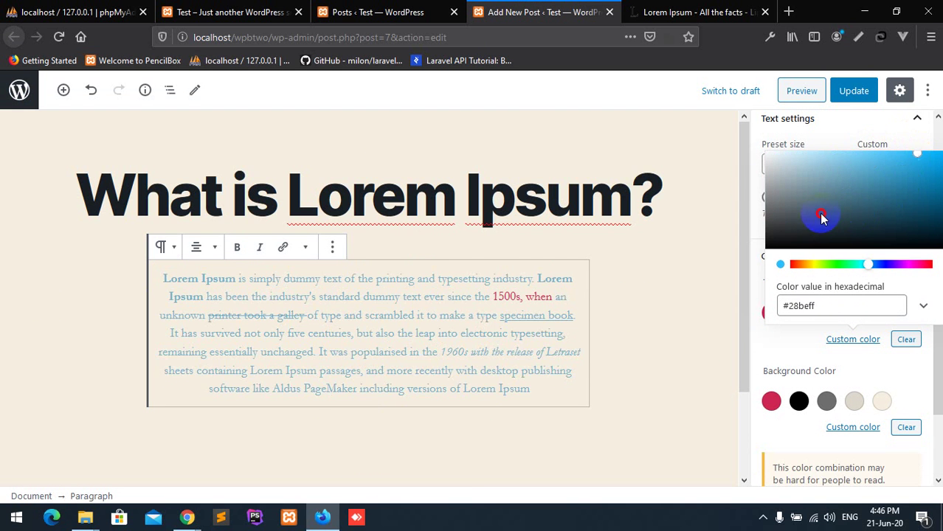
drag(821, 216, 836, 264)
drag(861, 209, 939, 153)
key(Escape)
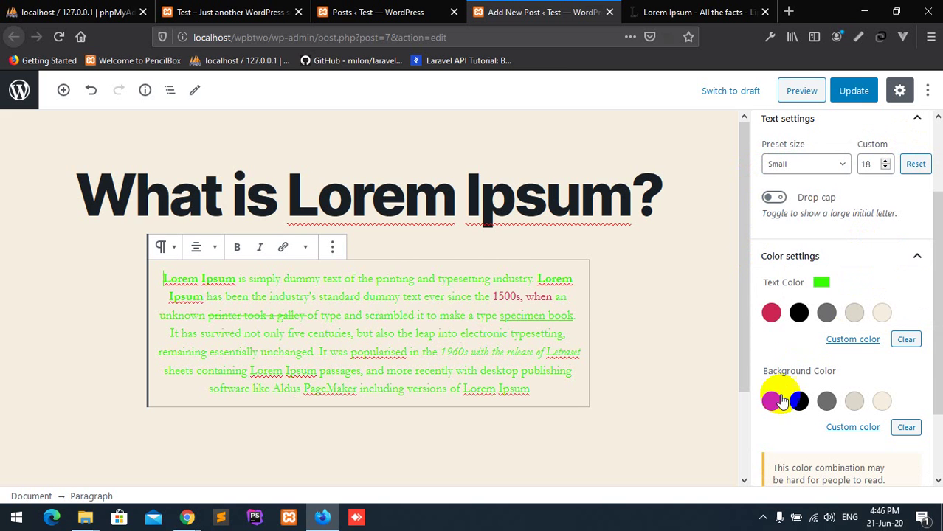
Try dark green and red, then settle the paragraph text on the black preset colour
click(851, 339)
drag(888, 220, 678, 246)
click(923, 264)
click(677, 244)
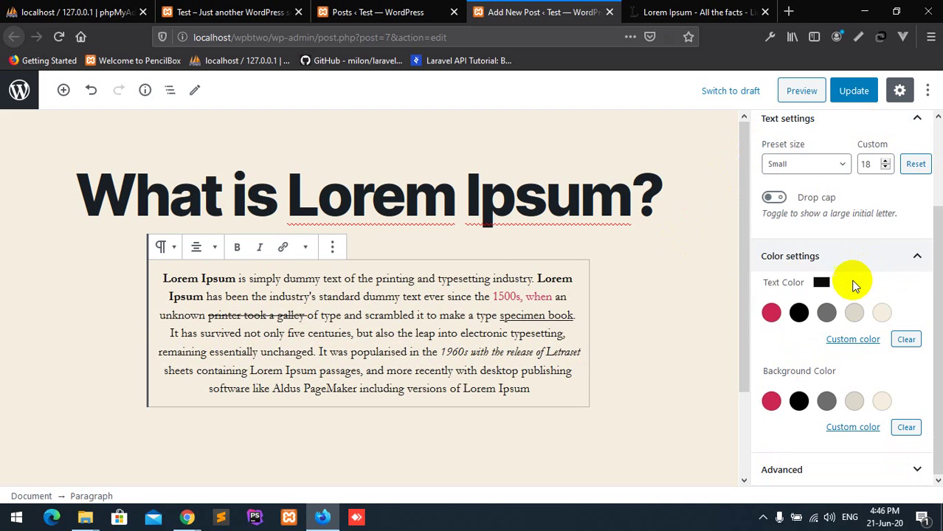
click(773, 313)
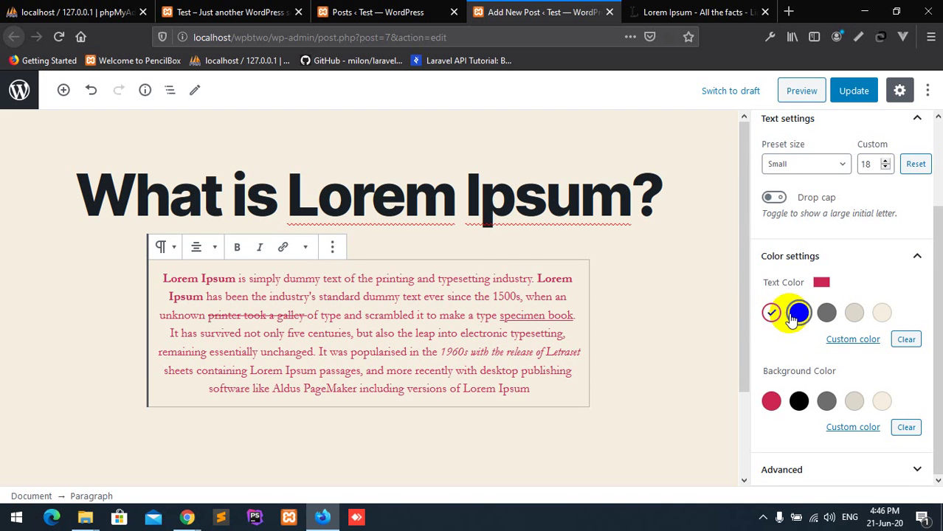
click(795, 314)
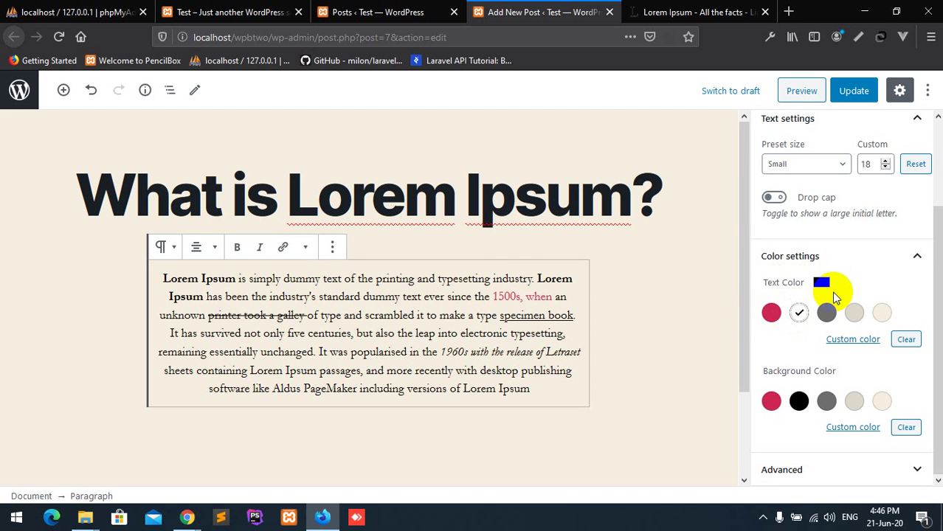
click(917, 256)
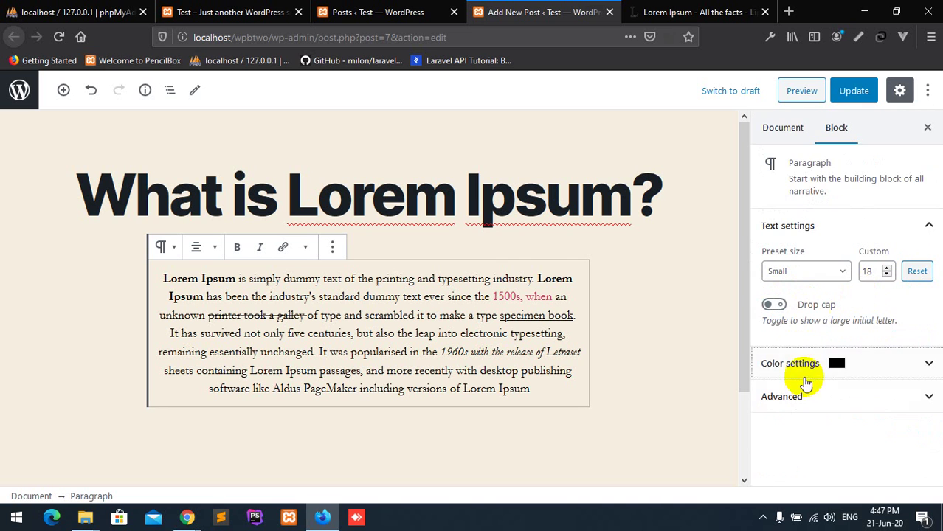
click(836, 361)
scroll(796, 399, down, 3)
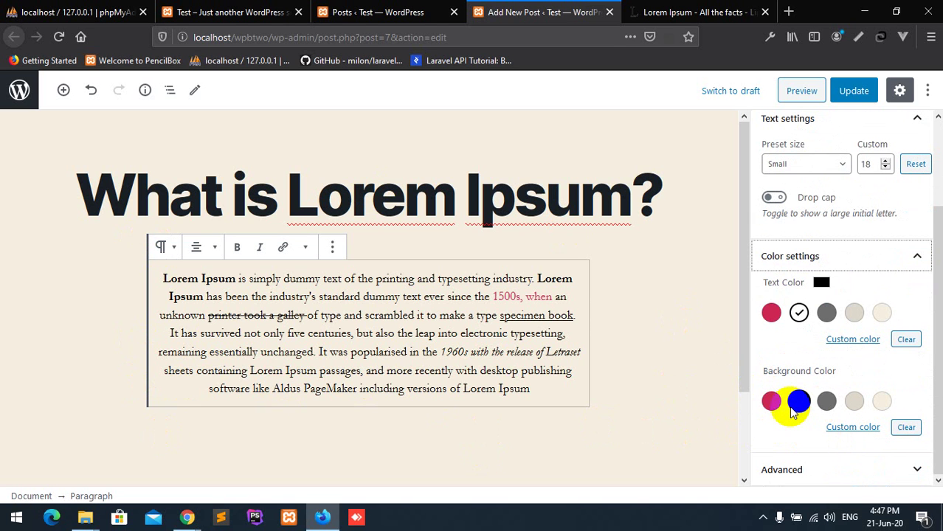
After trying crimson and grey, set the paragraph background colour to black
click(780, 411)
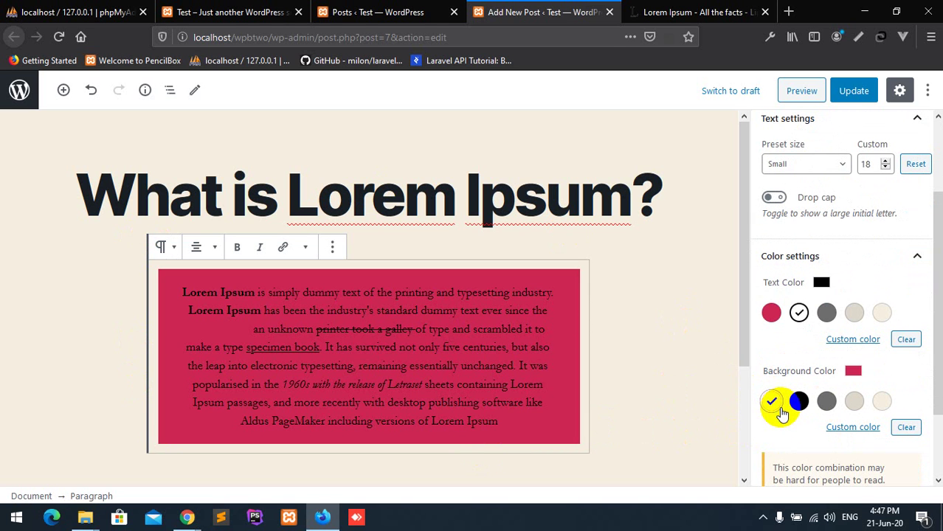
click(800, 403)
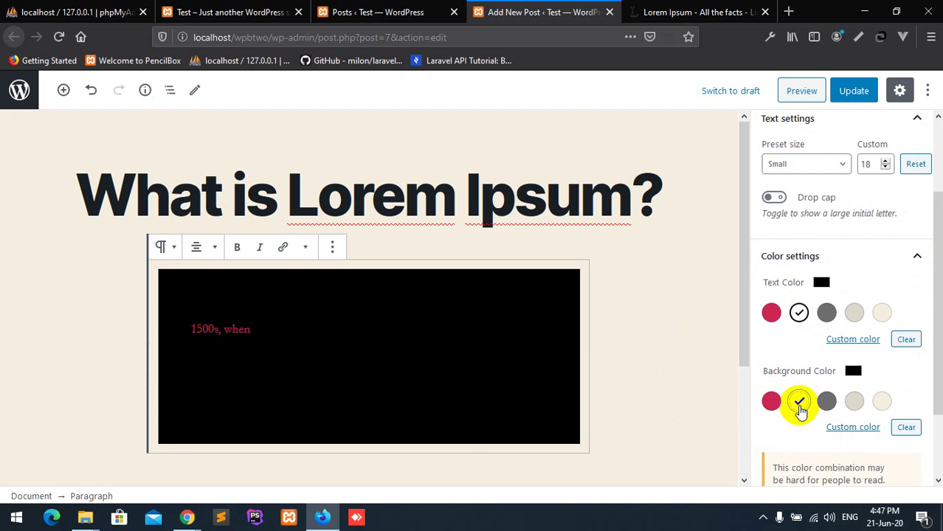
click(826, 400)
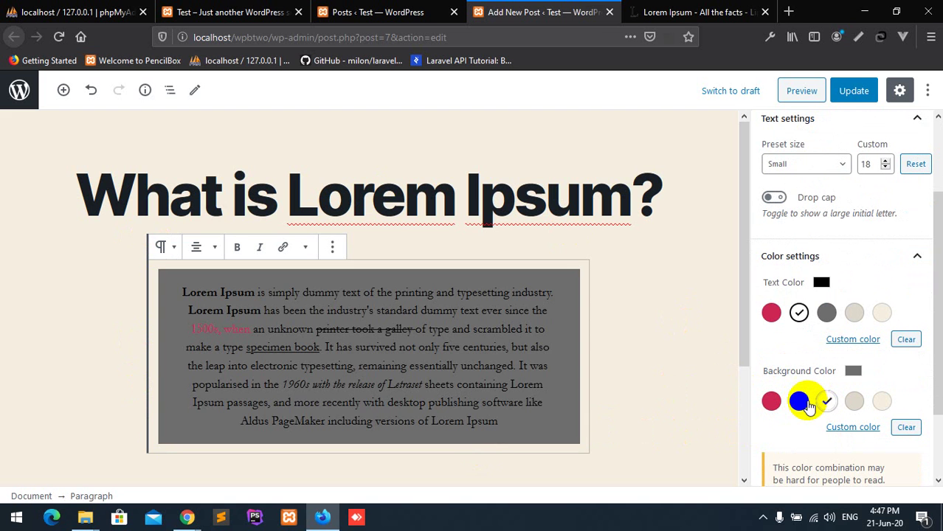
click(799, 403)
Make the paragraph text white (#ffffff) with a custom colour, then click back into the paragraph
click(853, 339)
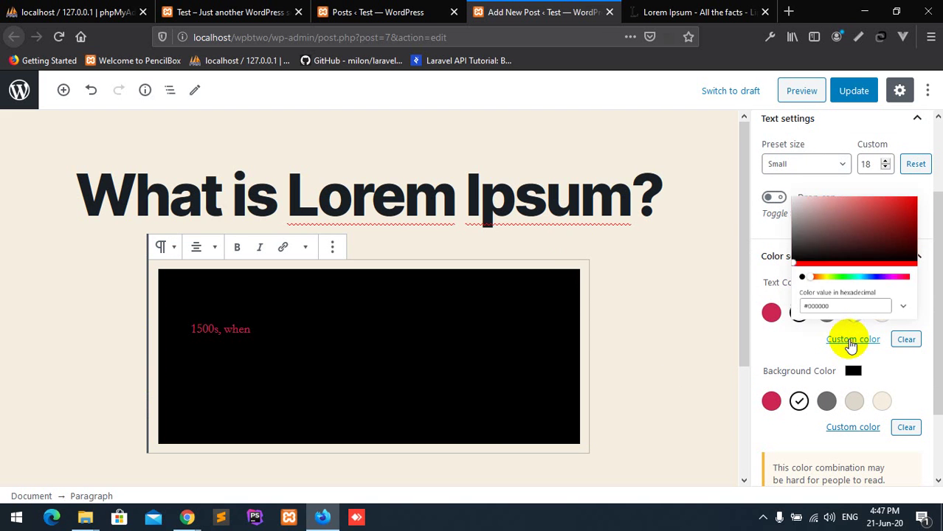
drag(771, 214, 753, 114)
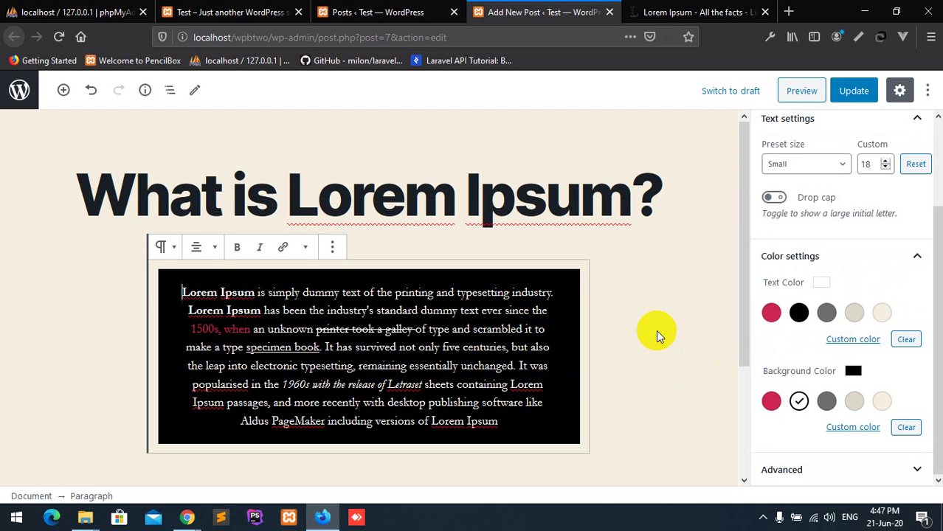
click(521, 333)
click(205, 362)
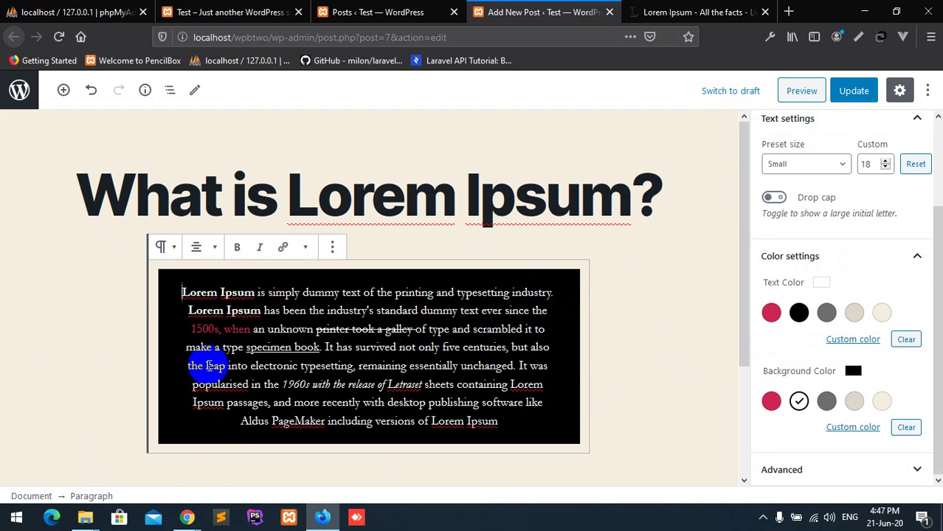
click(290, 374)
click(501, 282)
click(446, 257)
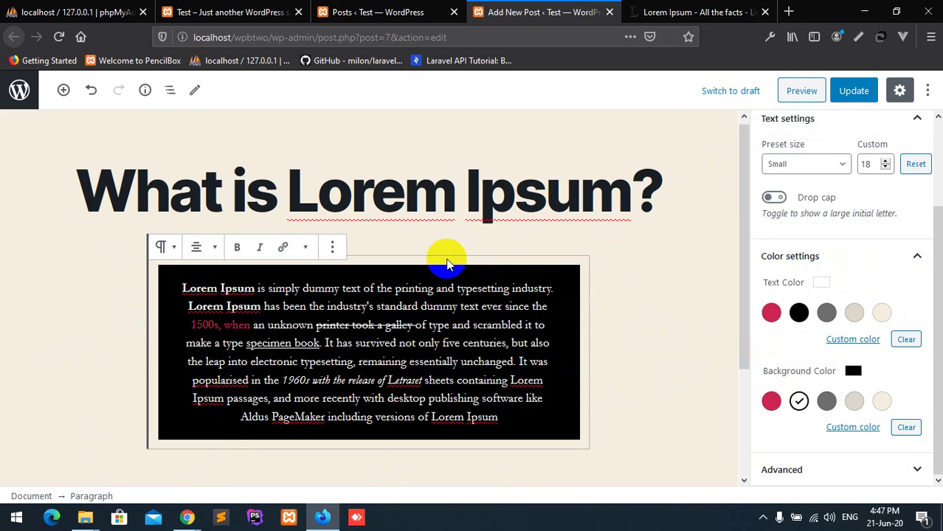
scroll(446, 258, down, 1)
View the paragraph as HTML, return to visual editing, and expand the block's Advanced panel
click(332, 176)
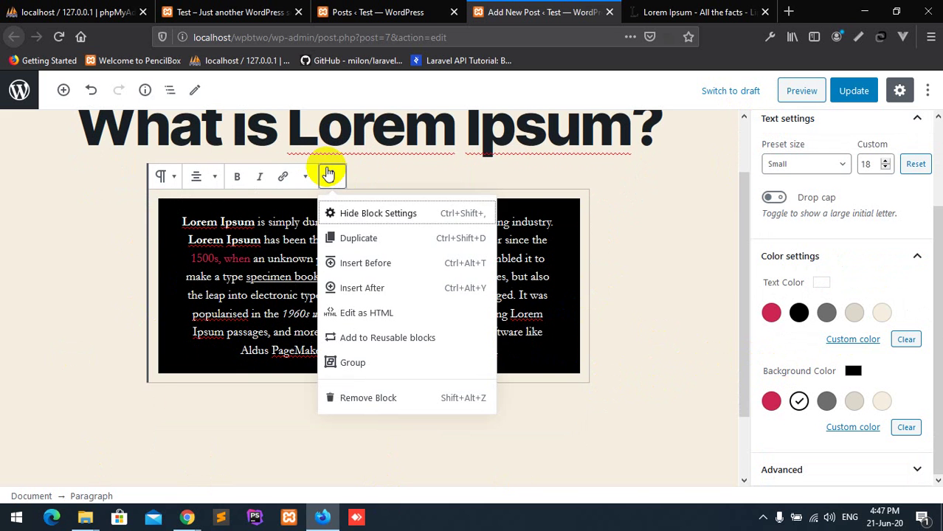
click(372, 314)
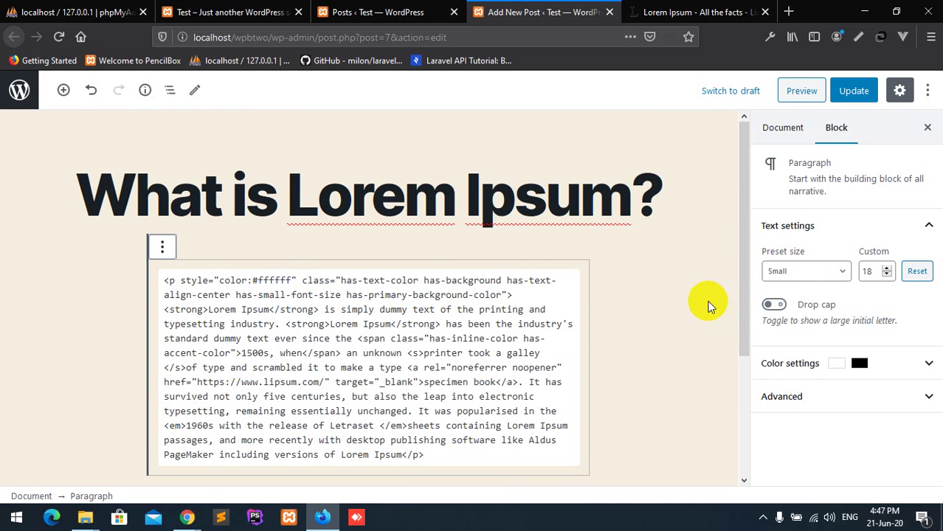
click(162, 248)
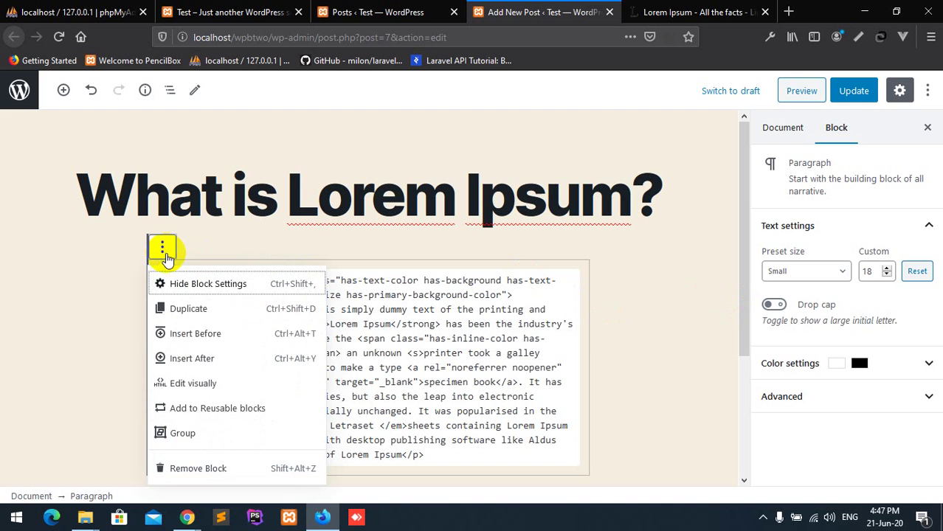
click(207, 389)
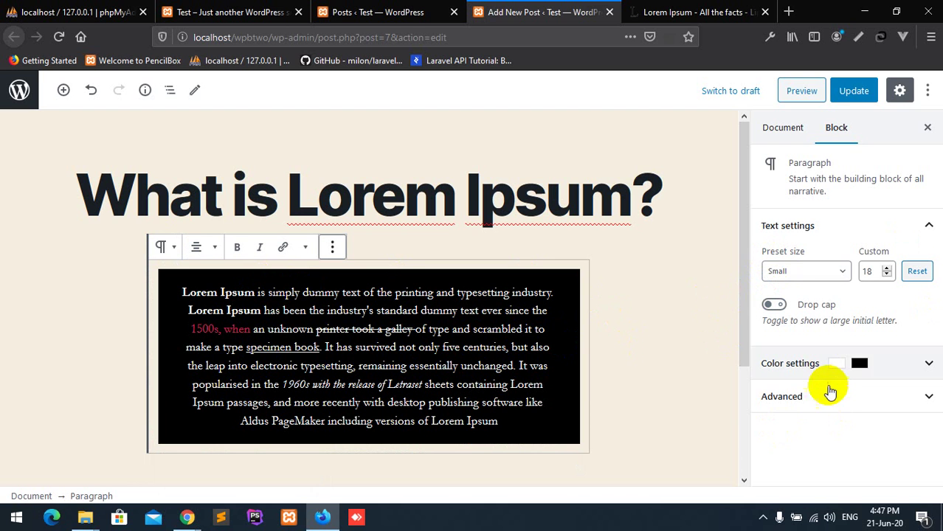
click(831, 398)
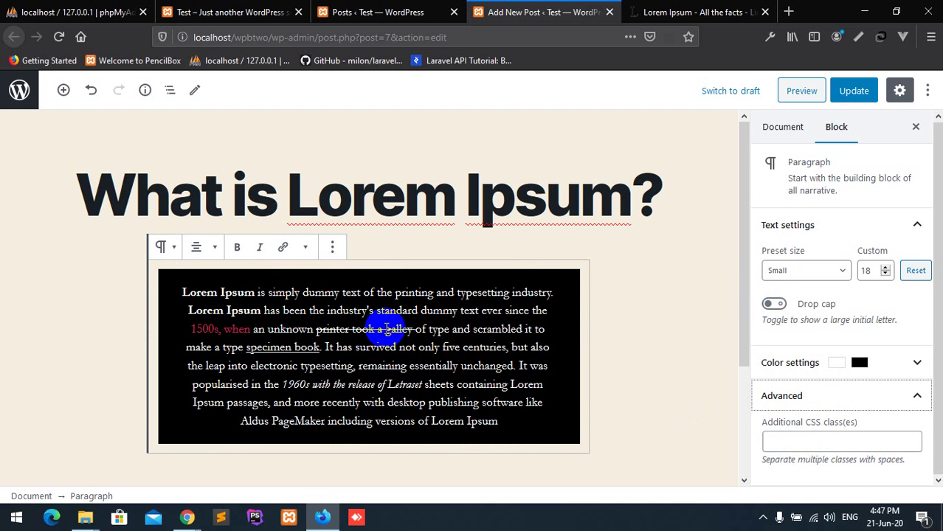
Open the paragraph's HTML and examine its text-colour, font-size and background classes
click(335, 246)
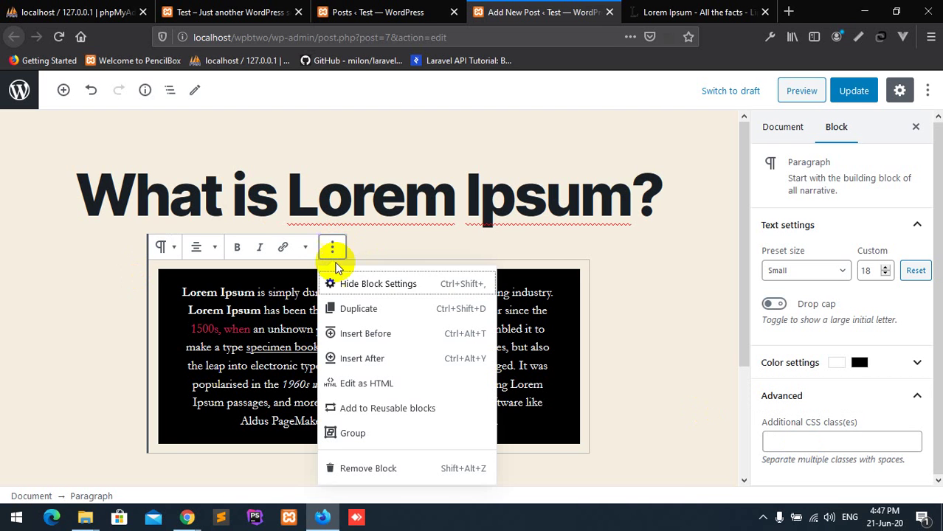
click(355, 383)
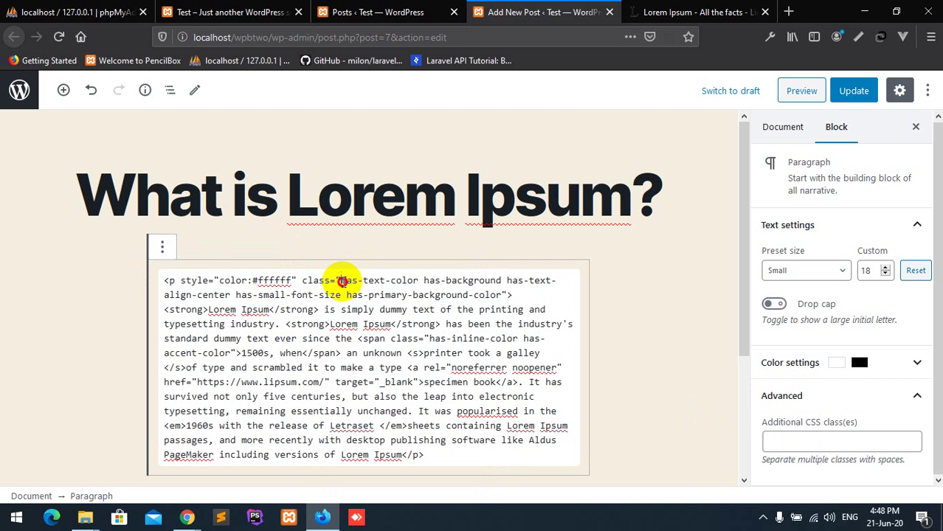
drag(341, 281, 502, 281)
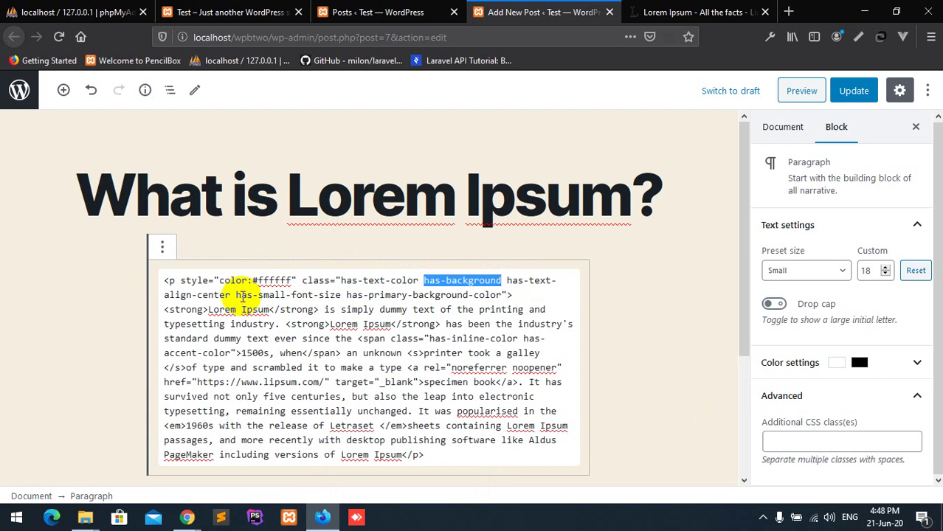
drag(244, 293, 317, 293)
click(373, 295)
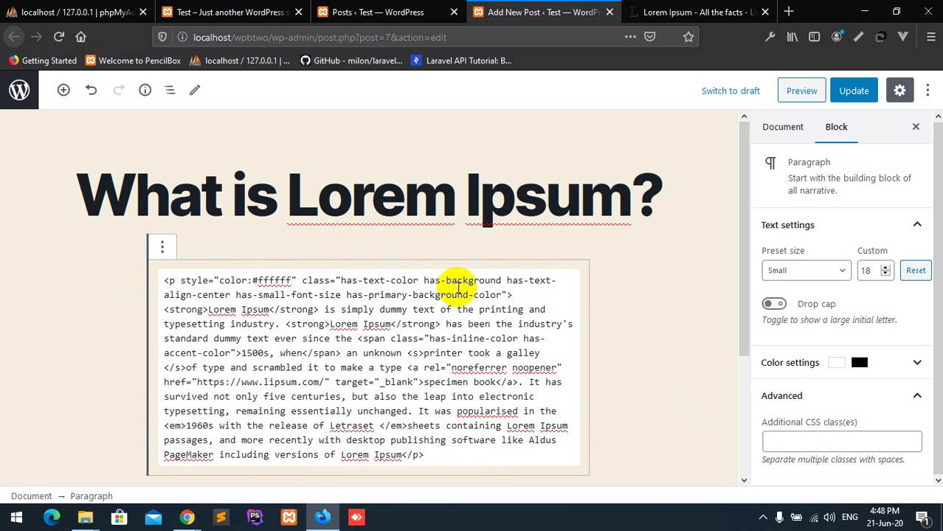
drag(502, 294, 344, 296)
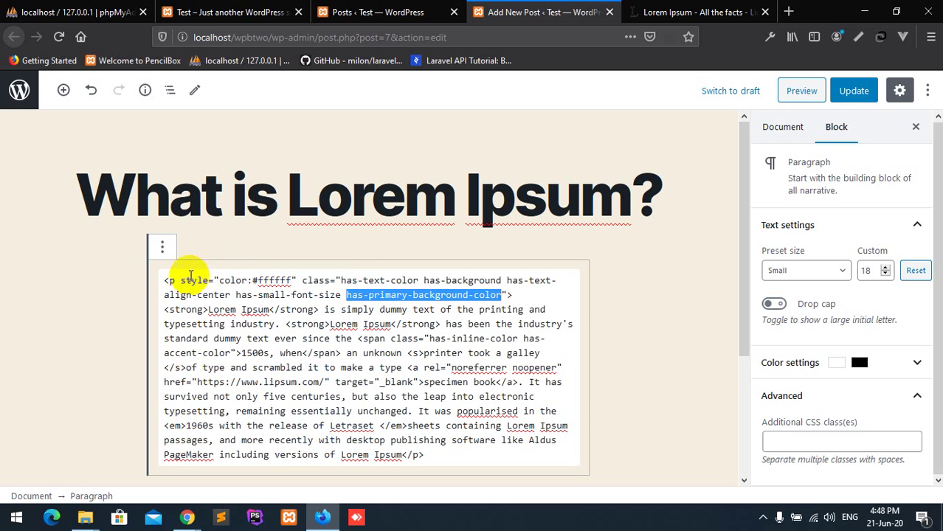
Add my-class as an additional CSS class and confirm it appears in the paragraph's HTML
click(795, 440)
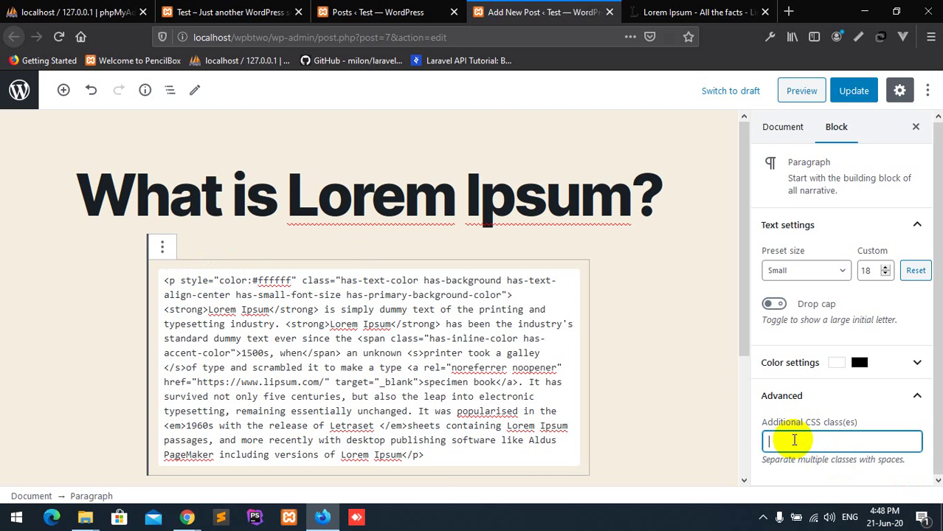
text(m)
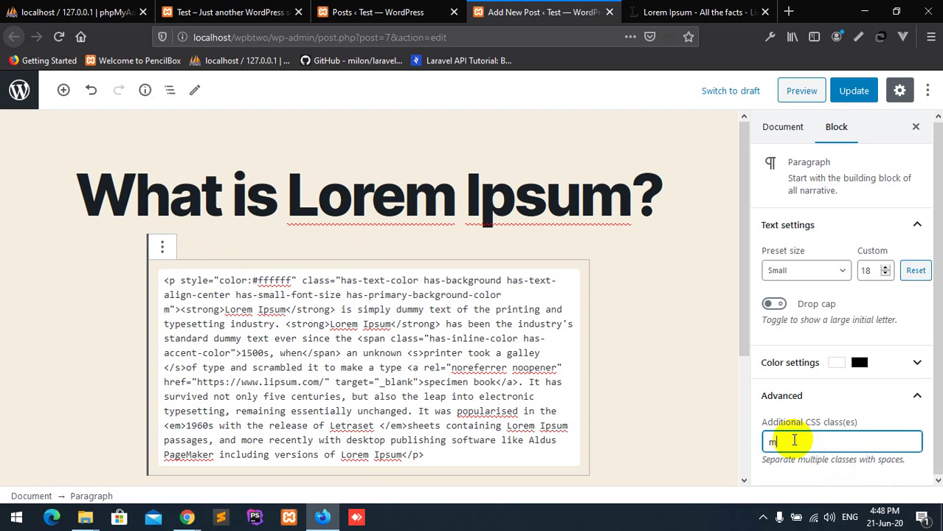
text(y-)
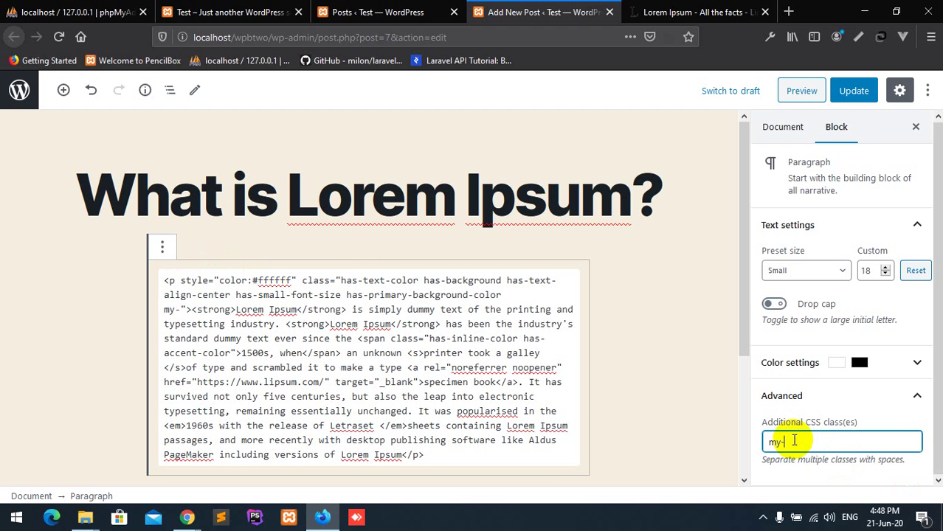
text(class)
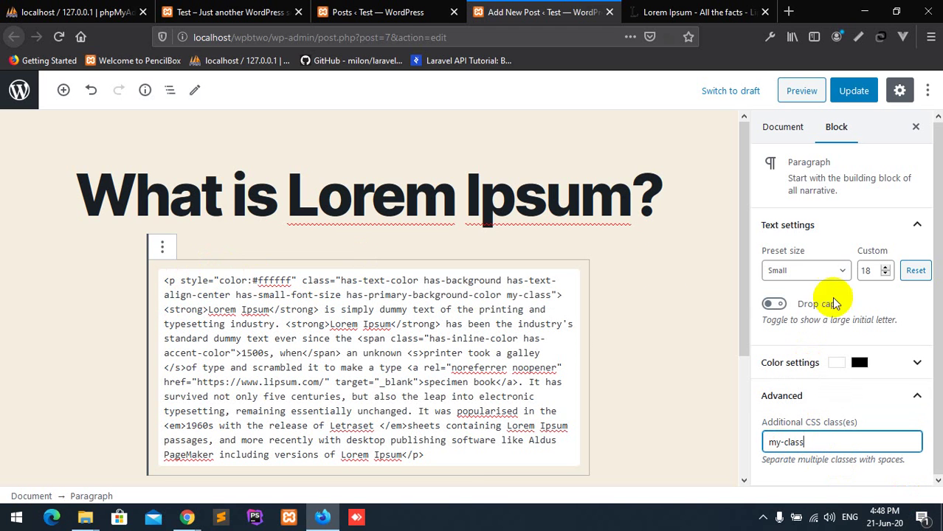
drag(509, 297, 541, 296)
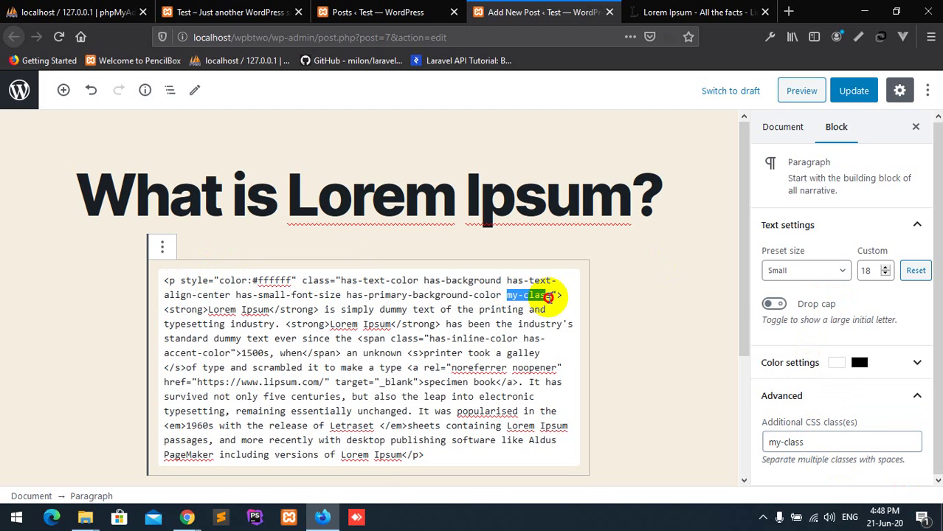
click(788, 442)
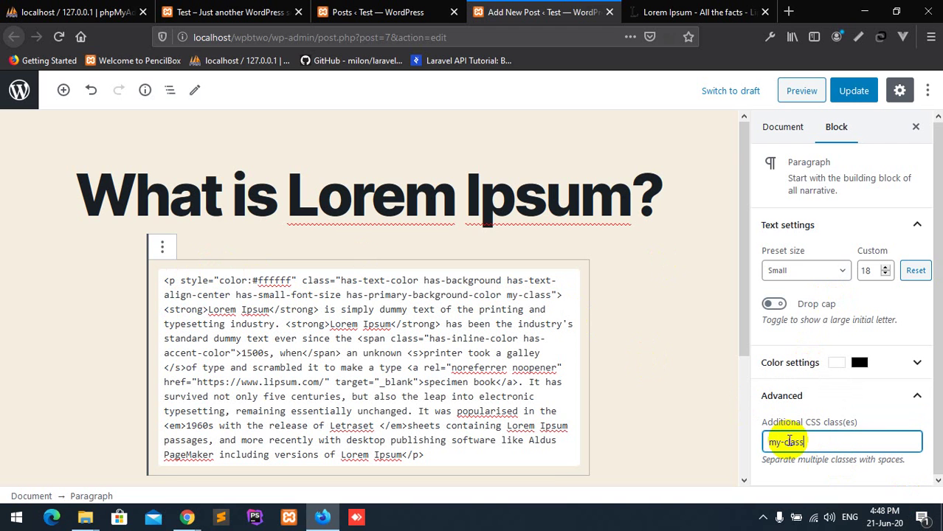
drag(768, 443, 825, 443)
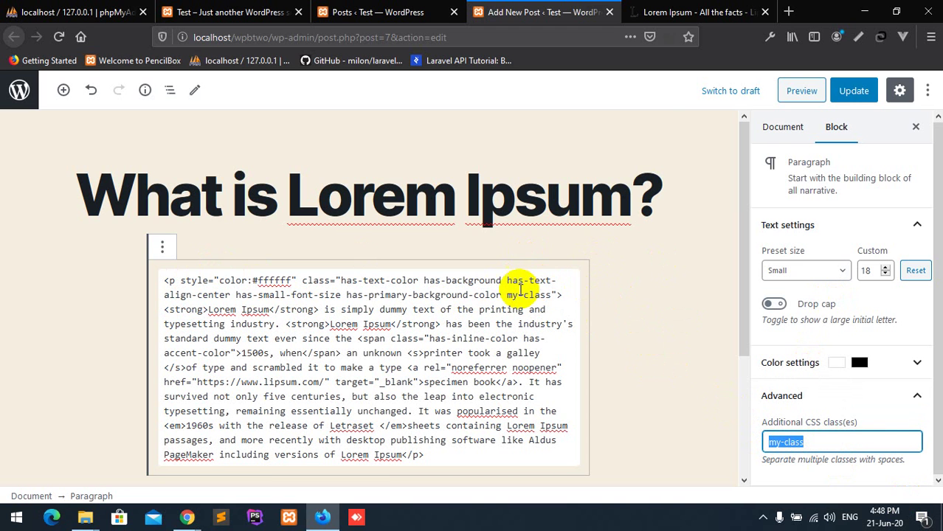
drag(508, 294, 546, 294)
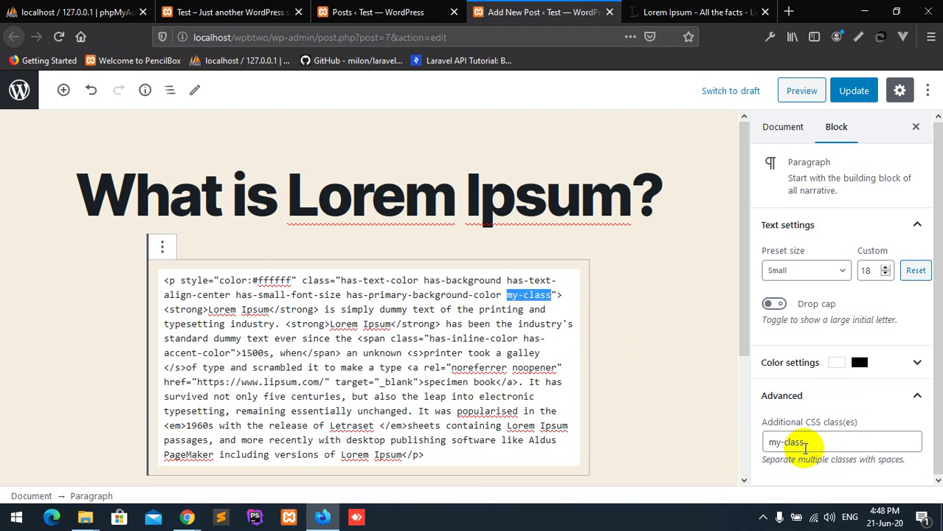
Update the post and switch the paragraph back to visual editing
click(854, 90)
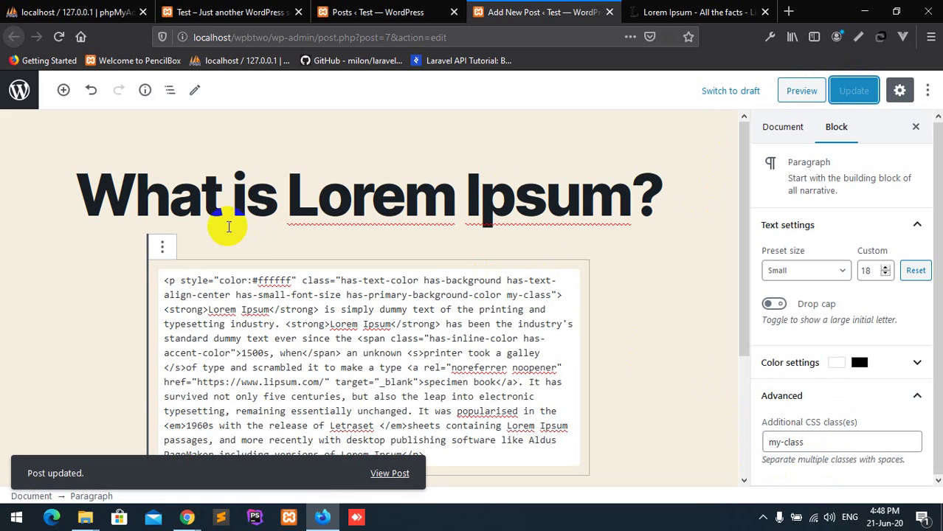
click(161, 248)
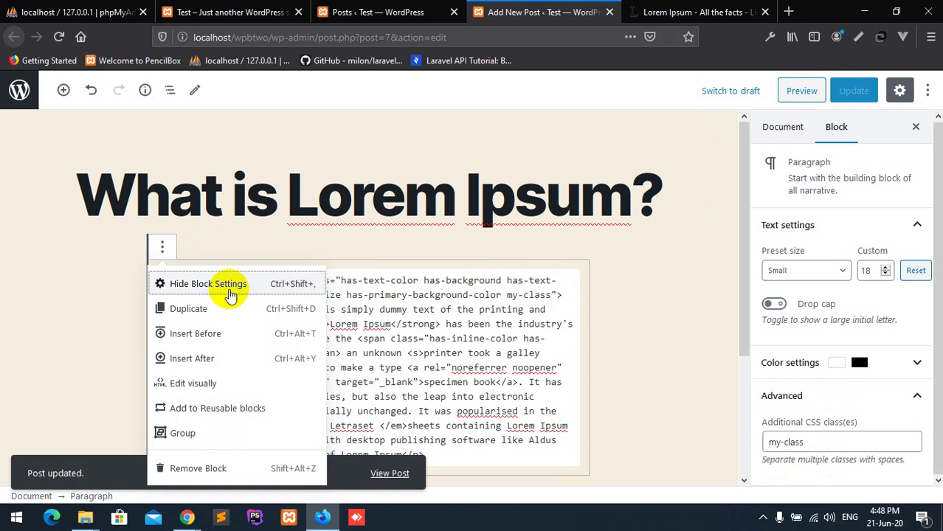
click(194, 384)
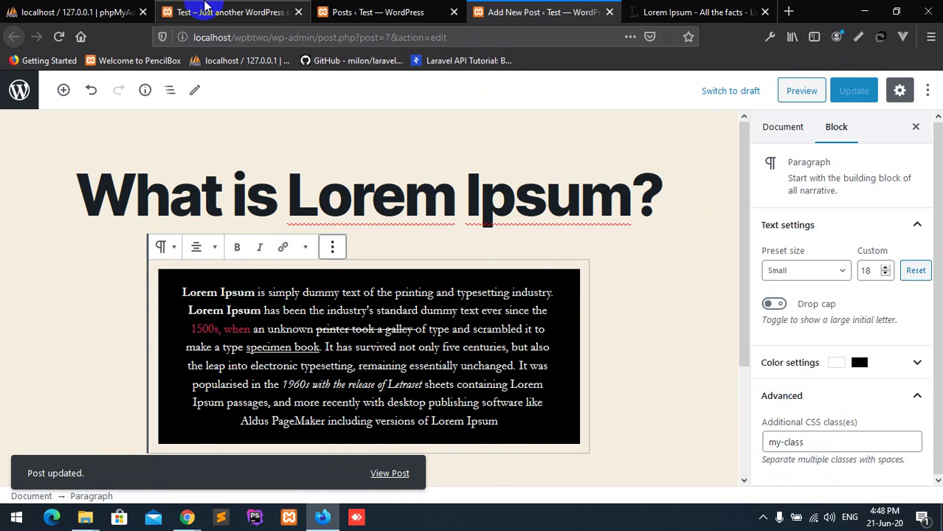
Inspect the published black paragraph in Developer Tools to confirm its my-class class, then close them
click(200, 11)
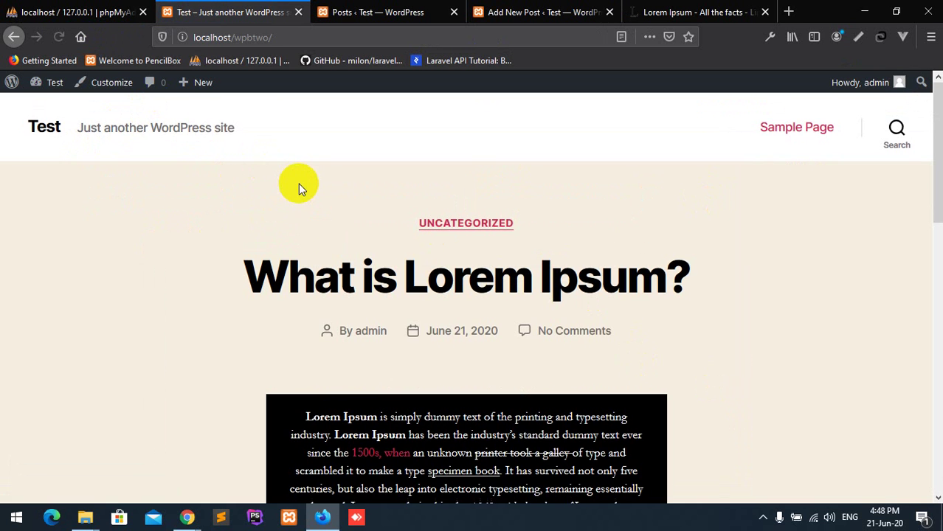
scroll(302, 186, down, 5)
right_click(515, 191)
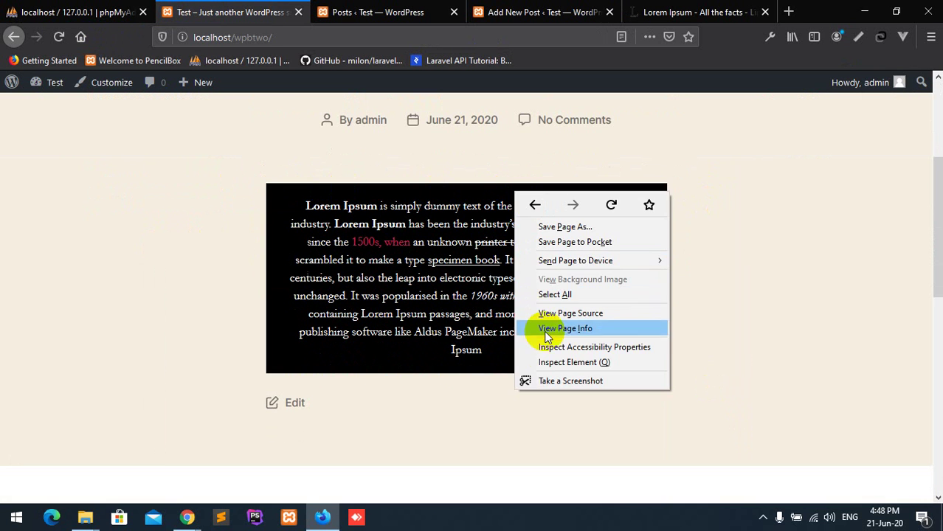
click(550, 362)
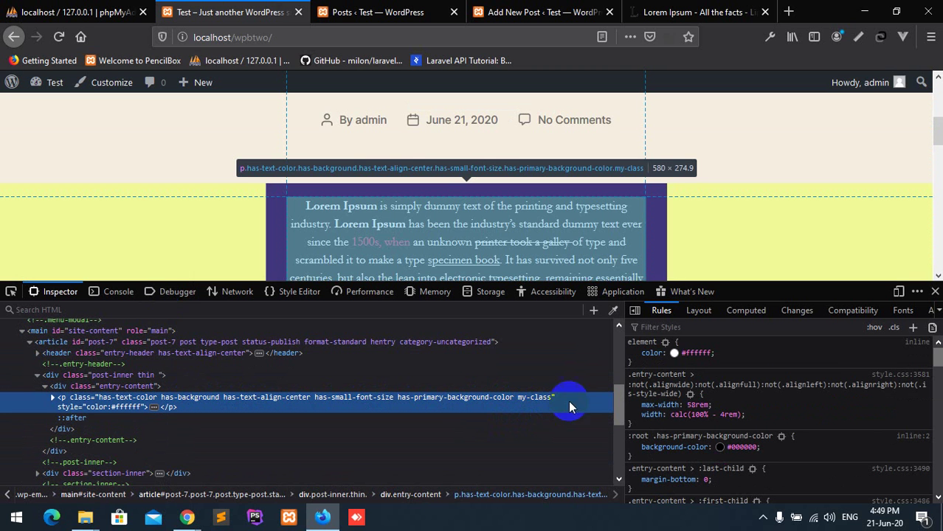
scroll(693, 414, down, 5)
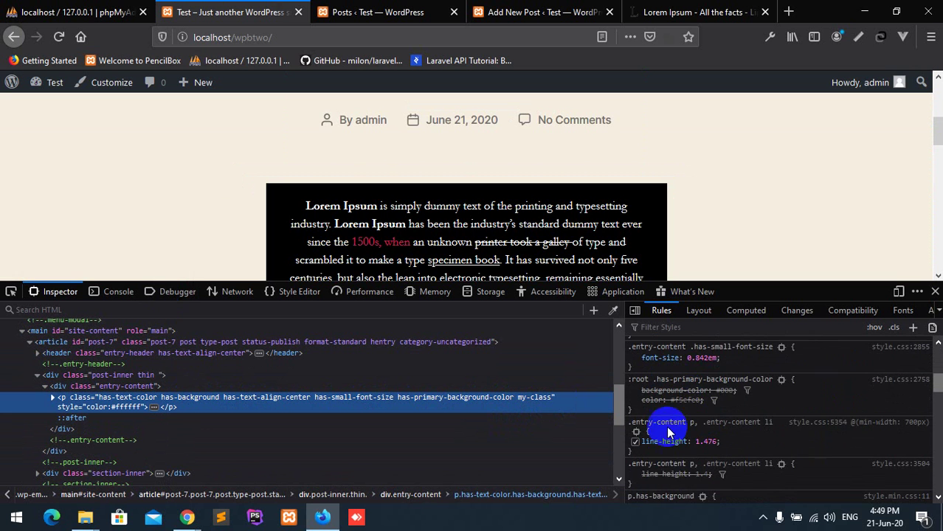
scroll(674, 460, up, 5)
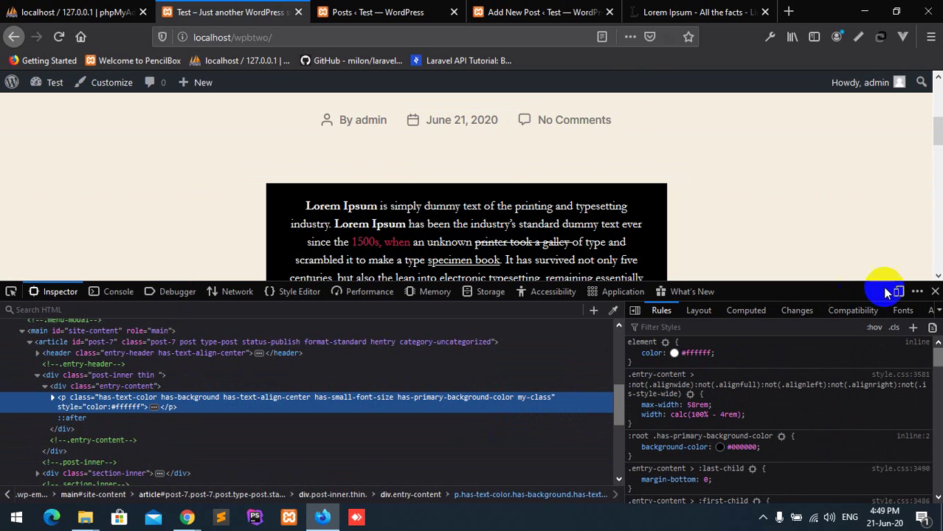
click(935, 292)
From the published post, open the Customizer through the Test site menu in the admin bar
click(361, 299)
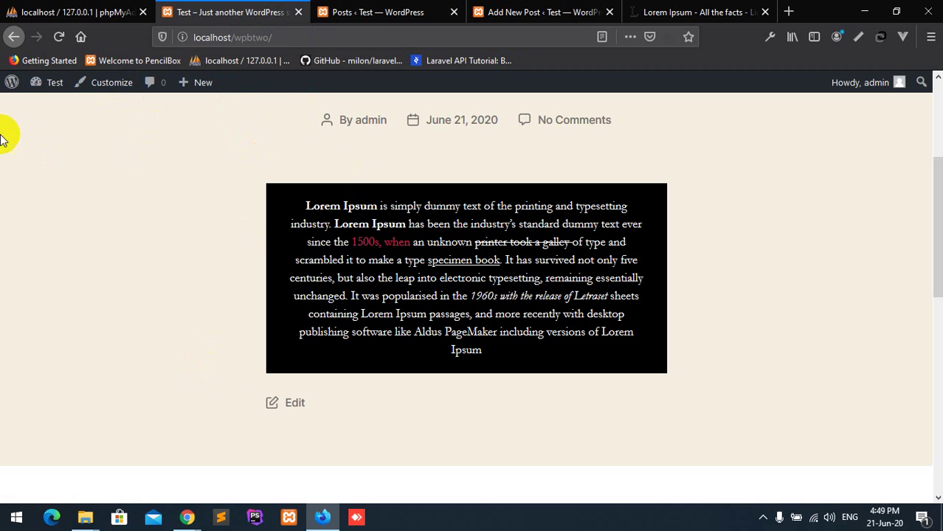
click(79, 90)
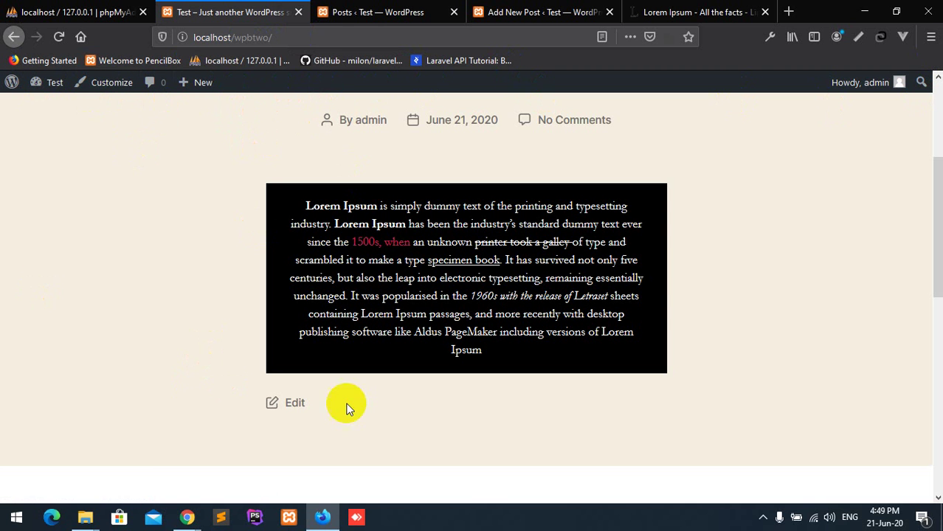
scroll(222, 207, up, 3)
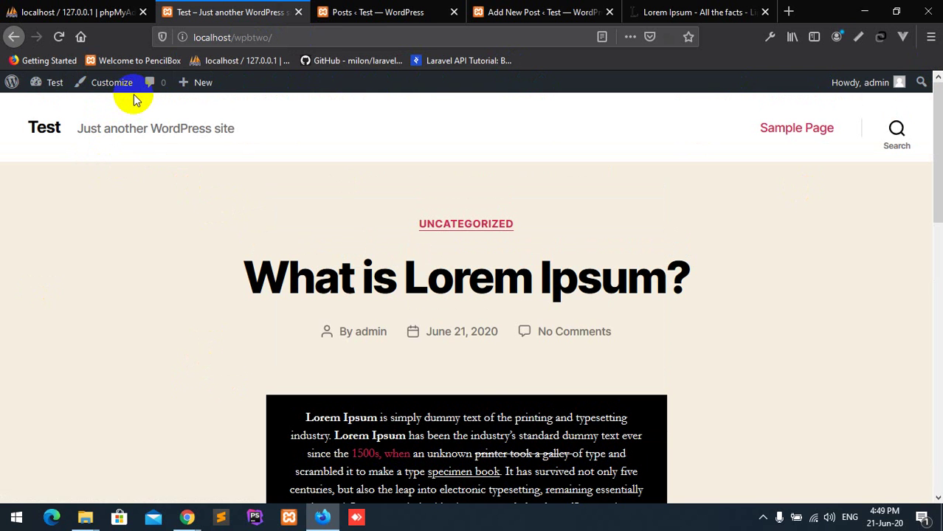
click(52, 87)
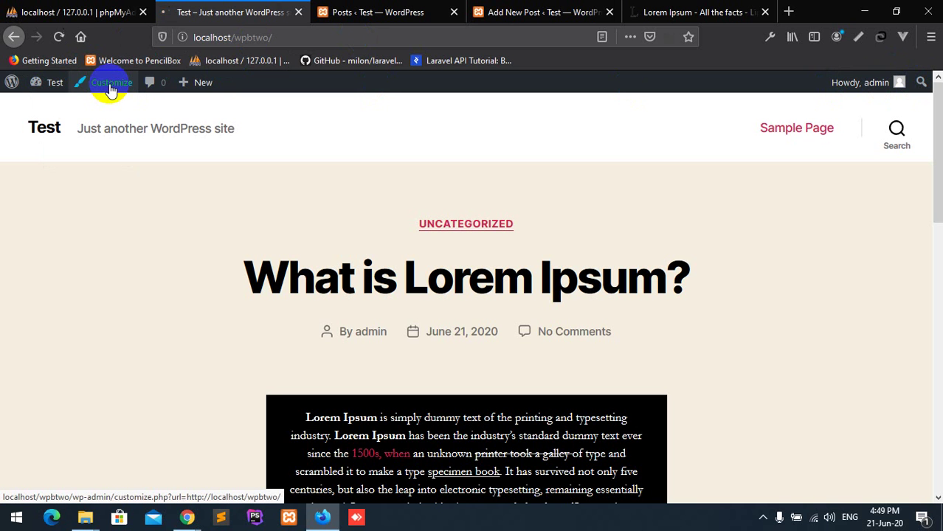
click(109, 89)
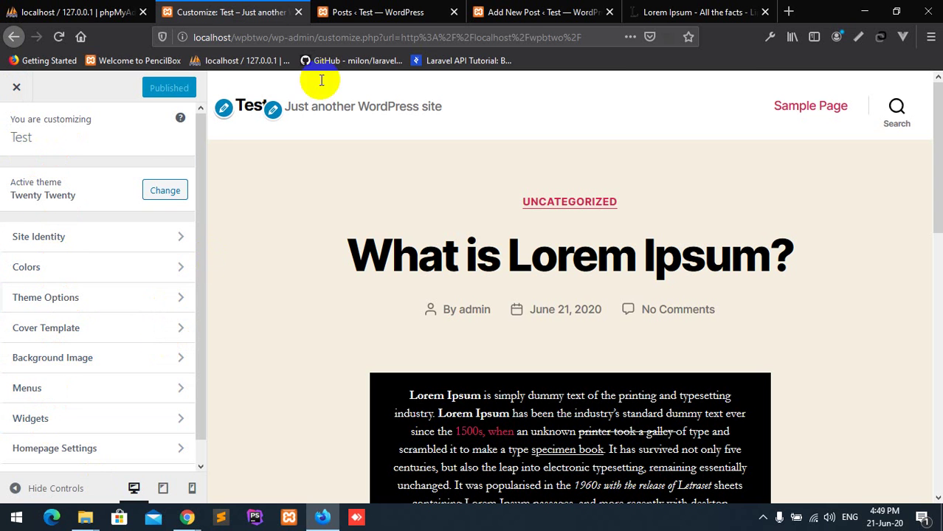
click(380, 11)
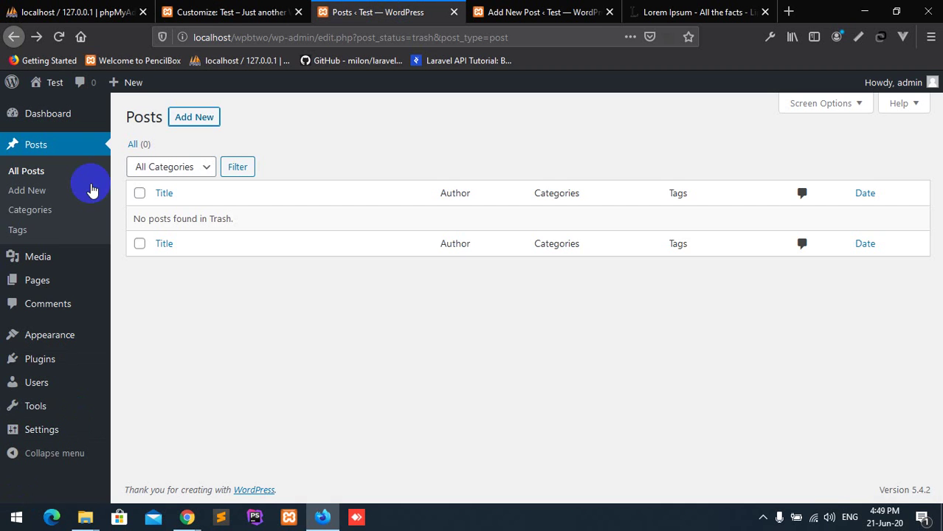
click(221, 9)
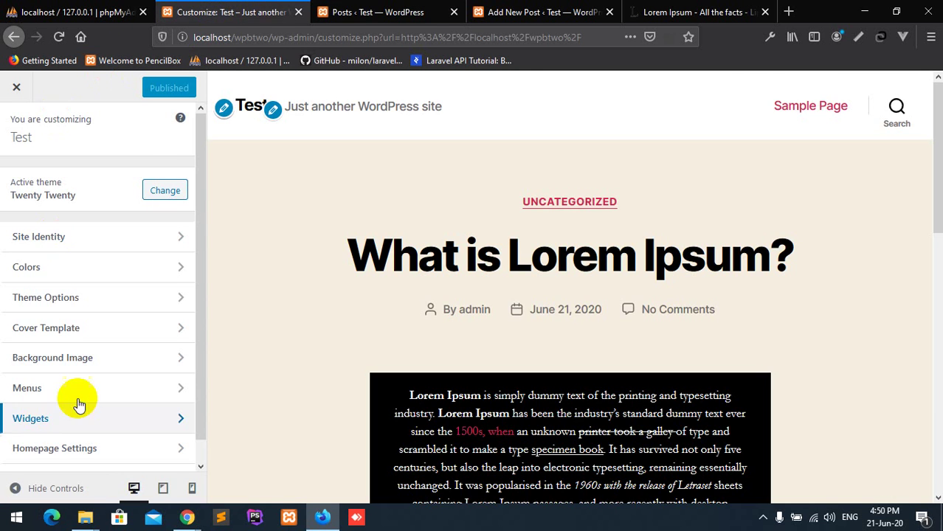
click(367, 8)
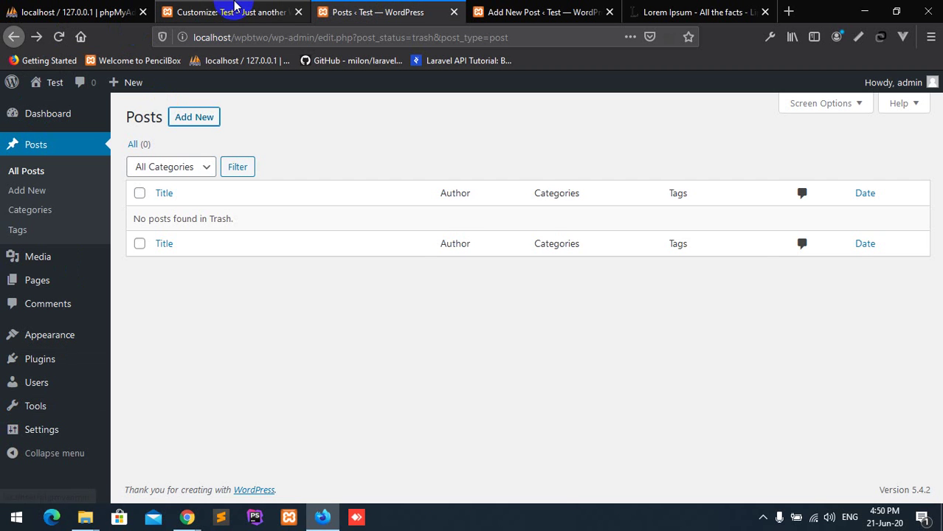
click(234, 8)
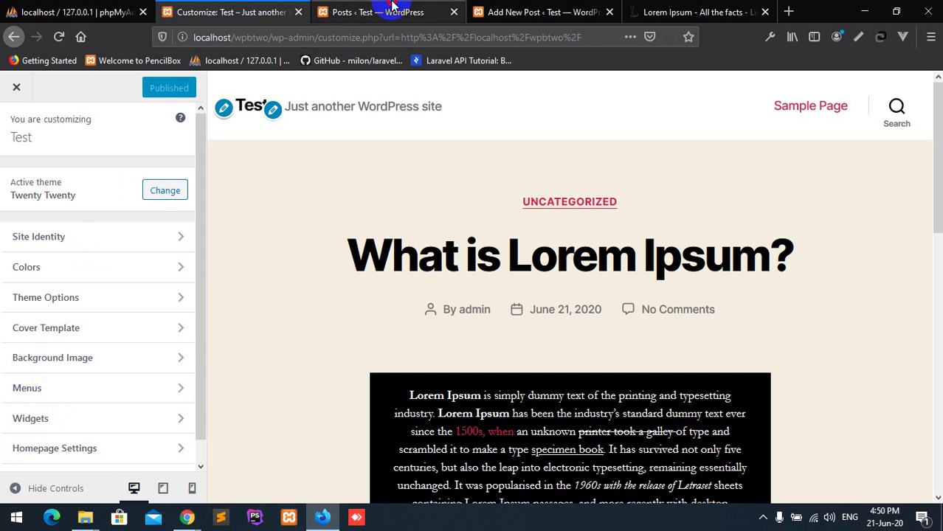
click(369, 13)
click(267, 7)
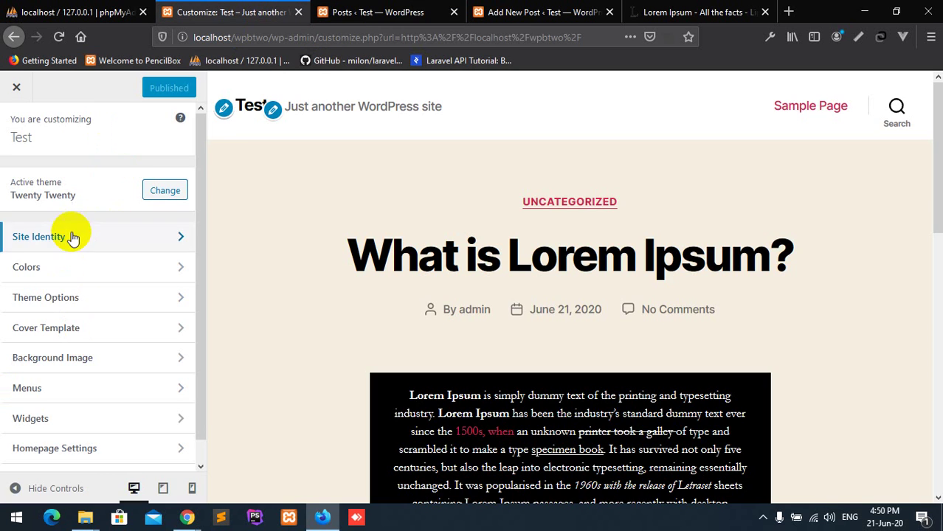
click(347, 11)
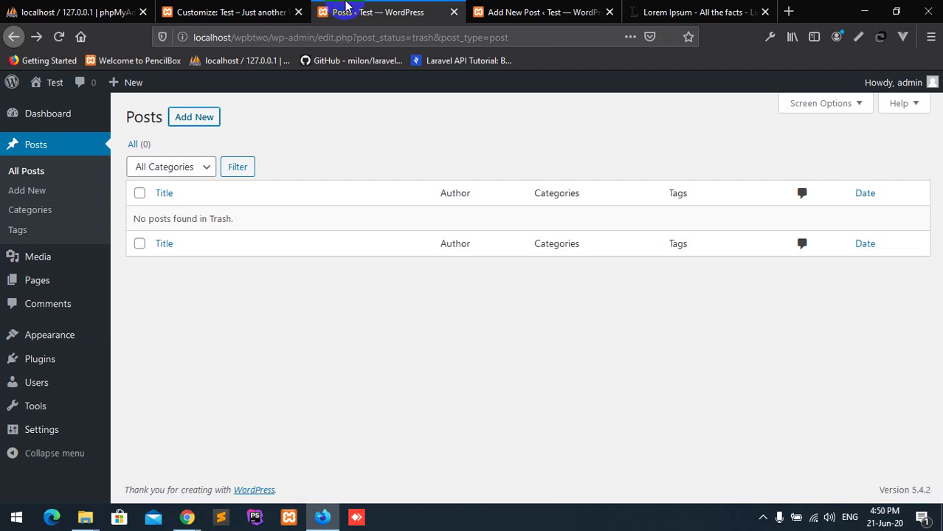
click(236, 13)
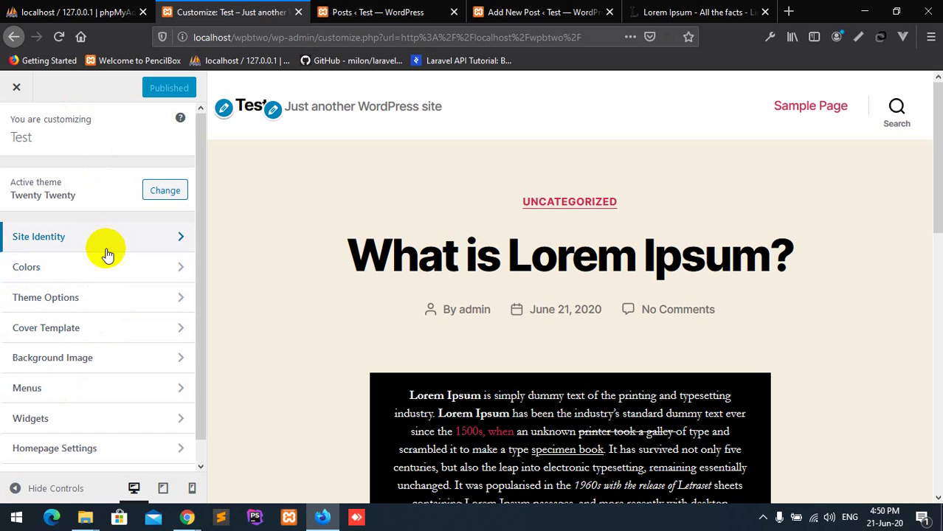
scroll(114, 244, down, 1)
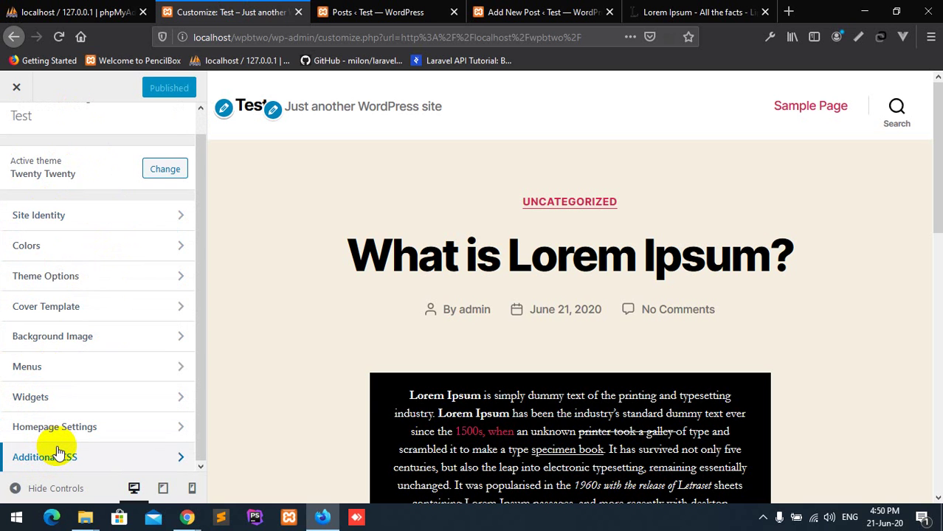
click(58, 449)
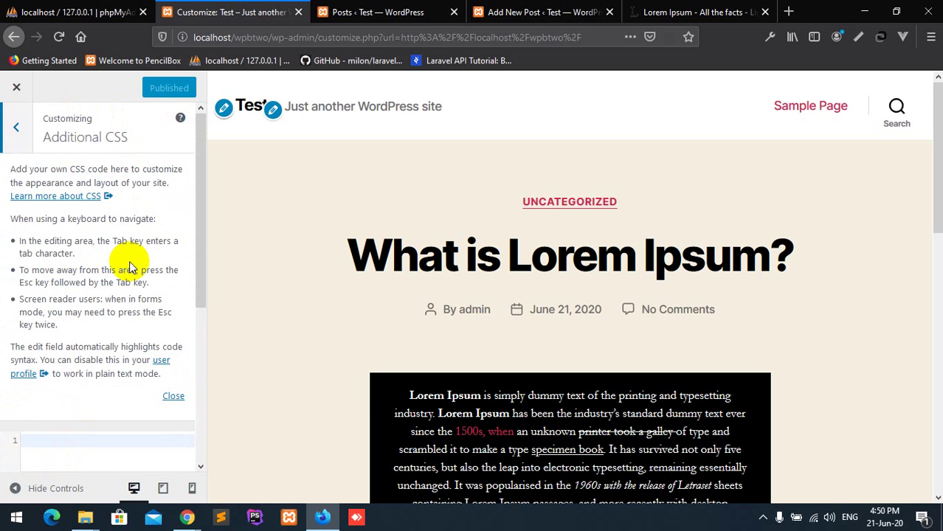
scroll(135, 251, down, 5)
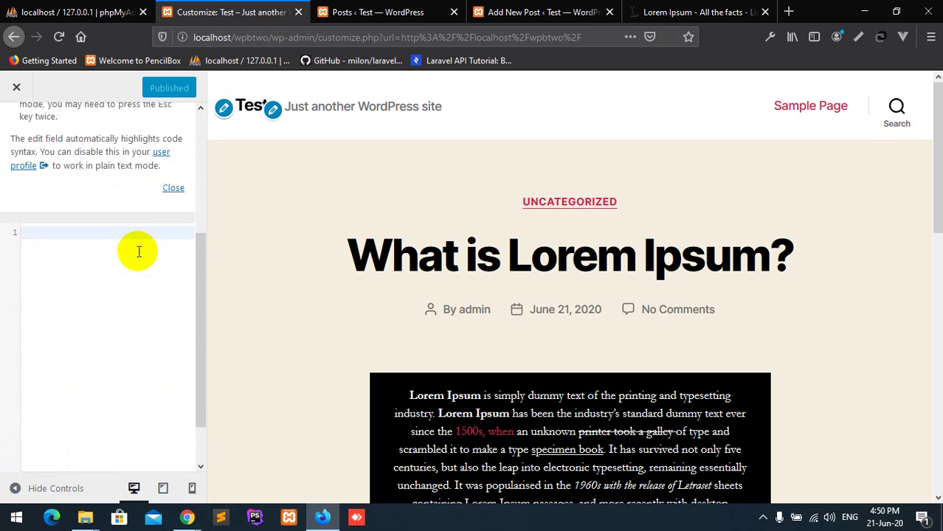
scroll(136, 255, up, 5)
scroll(136, 255, down, 5)
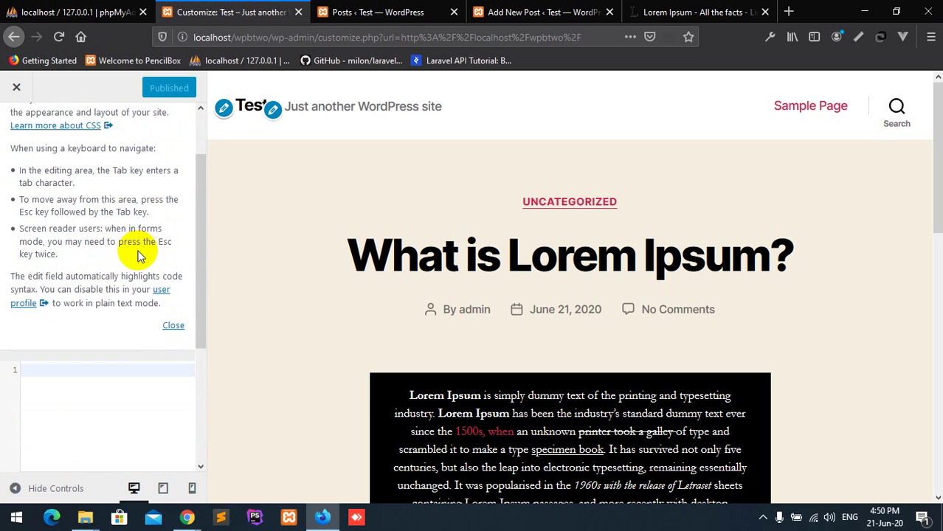
scroll(131, 247, up, 5)
scroll(95, 185, down, 3)
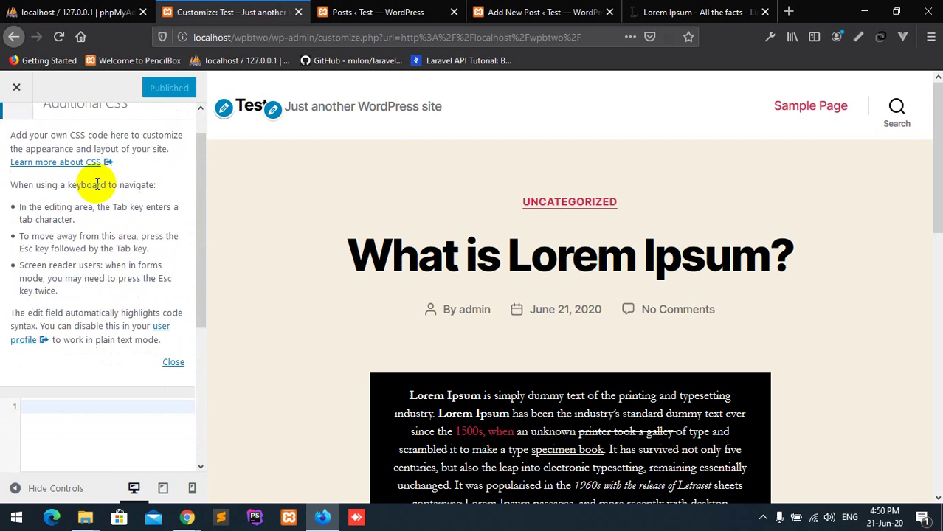
scroll(126, 269, down, 3)
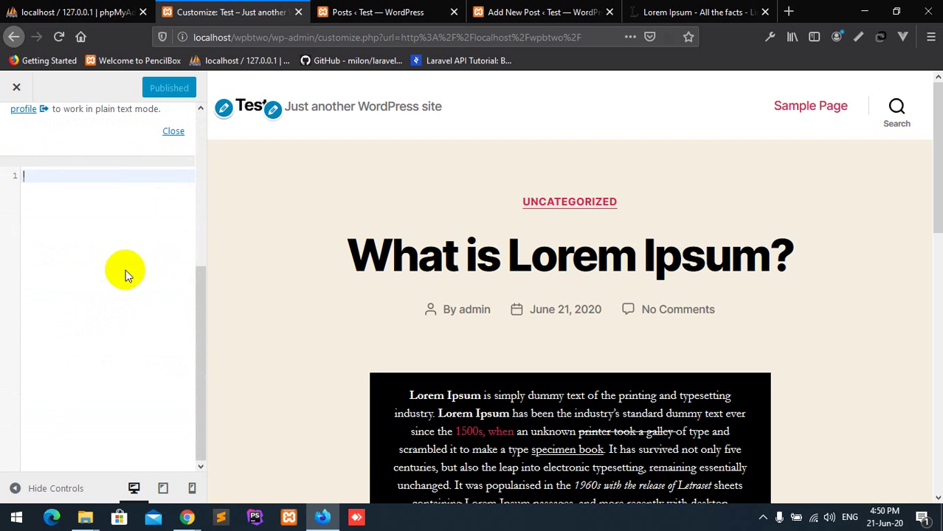
scroll(402, 251, down, 2)
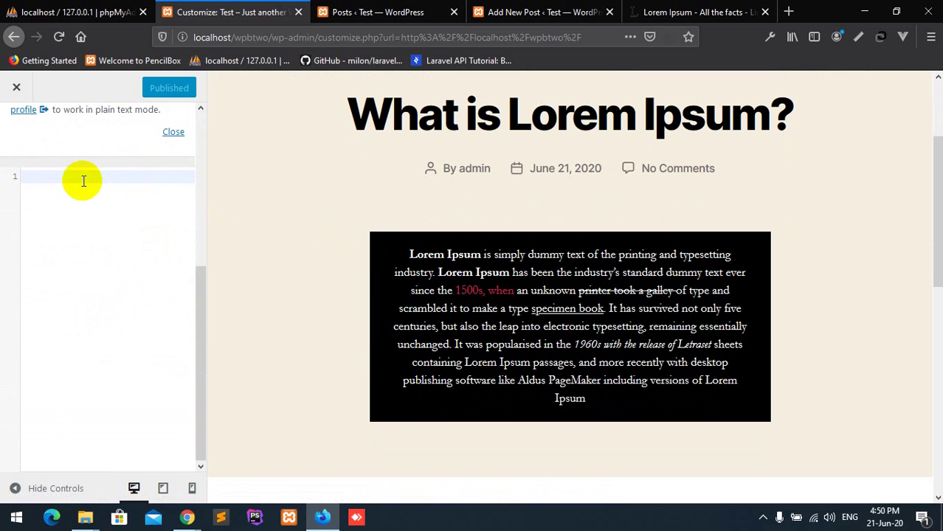
scroll(73, 174, up, 5)
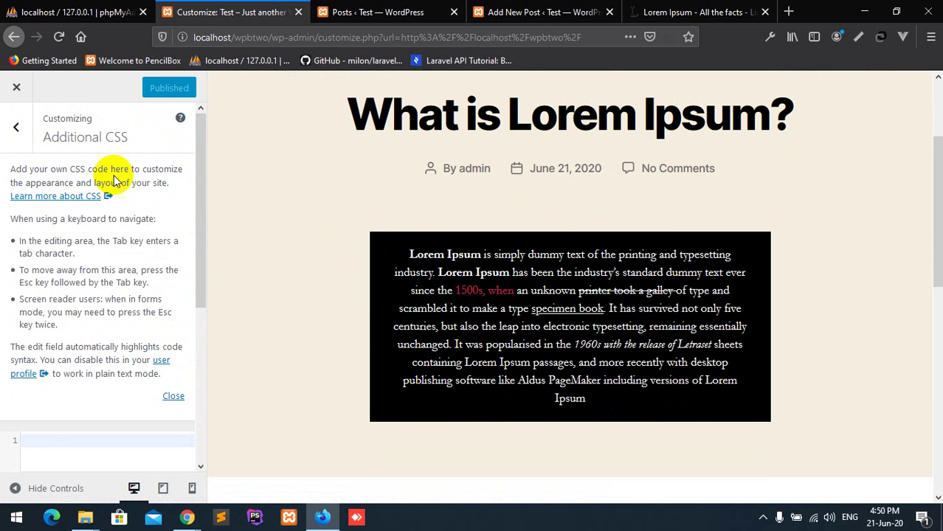
click(552, 5)
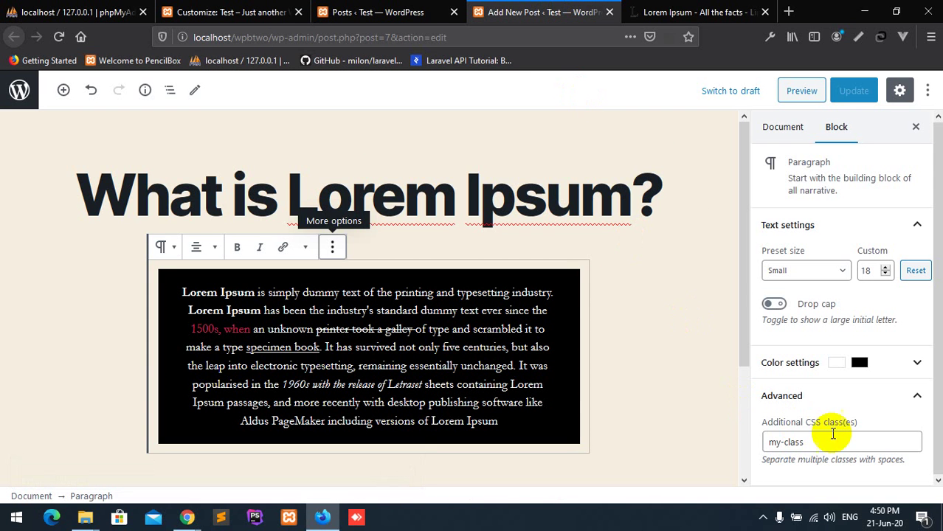
triple_click(761, 441)
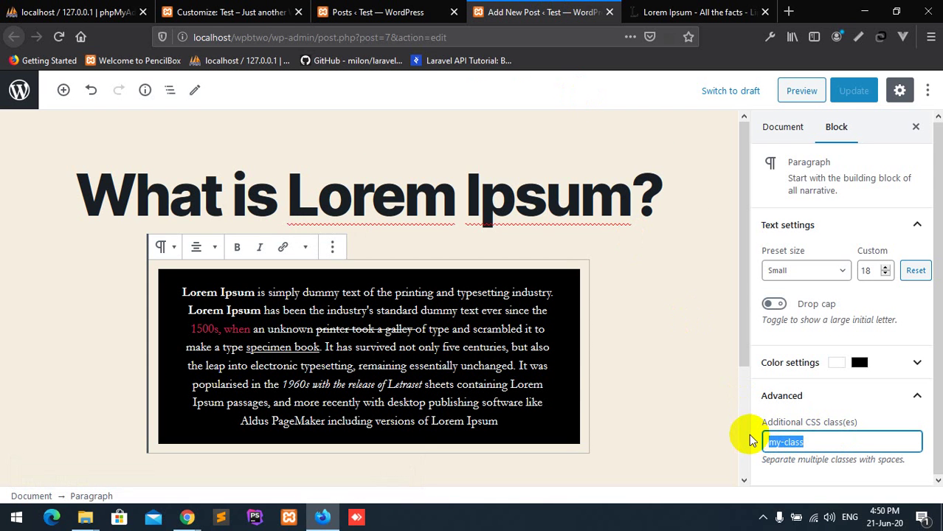
click(777, 441)
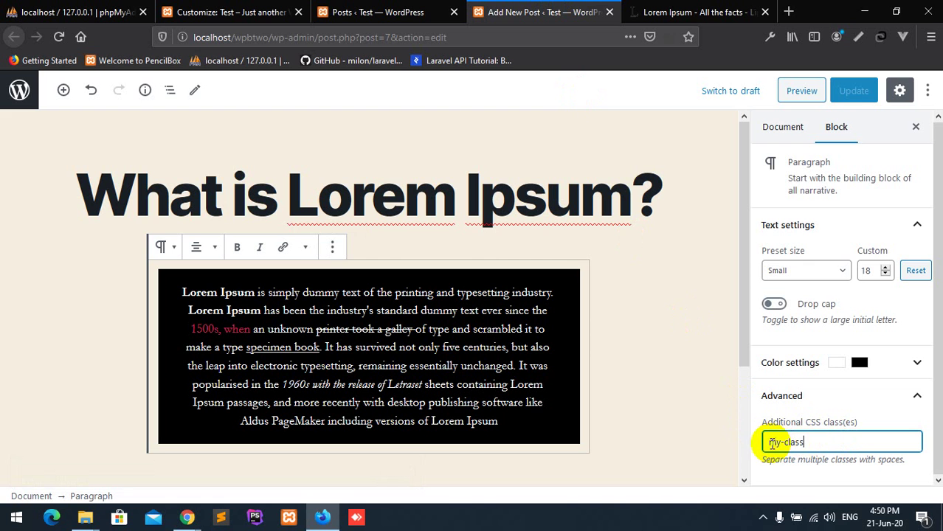
drag(769, 442, 818, 447)
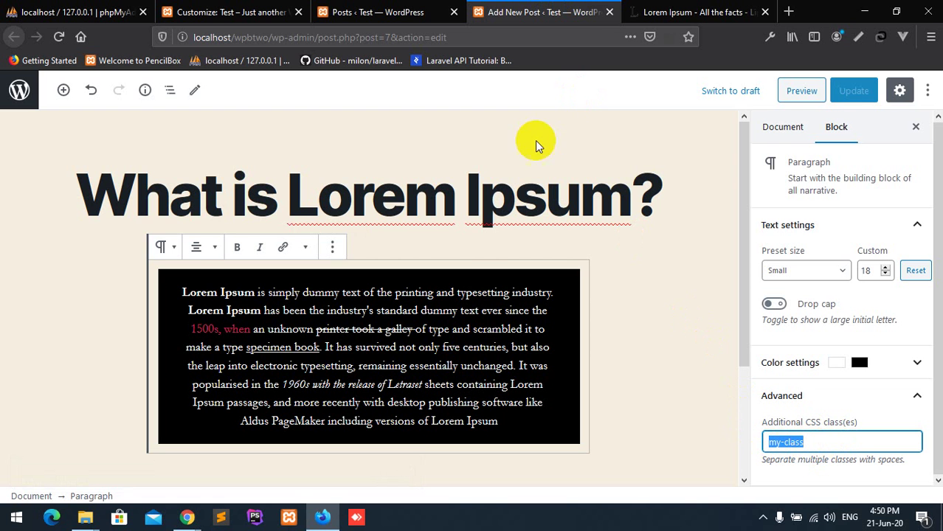
click(238, 11)
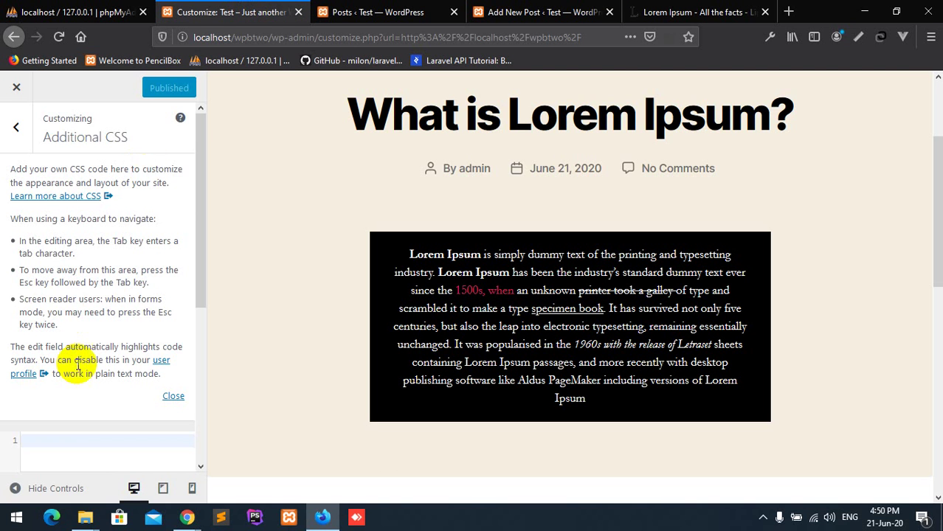
scroll(76, 362, down, 3)
scroll(76, 362, up, 3)
click(6, 126)
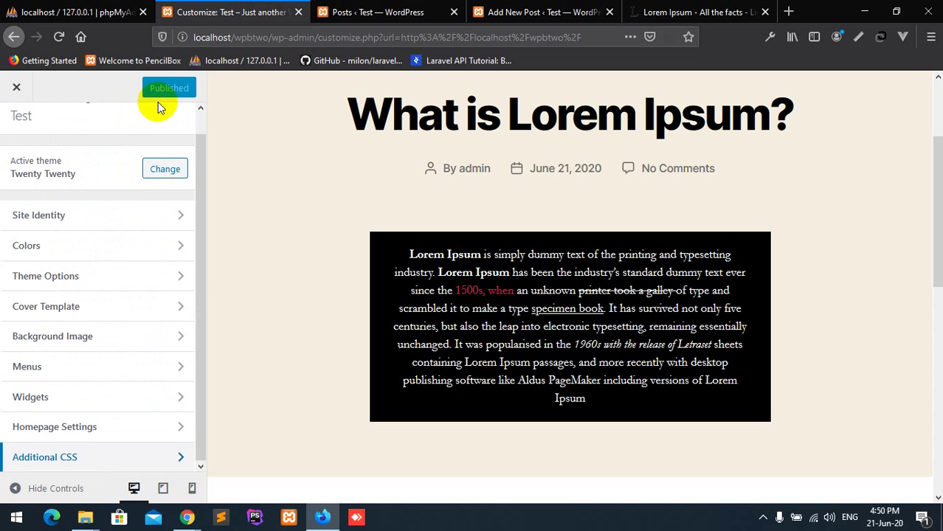
click(156, 170)
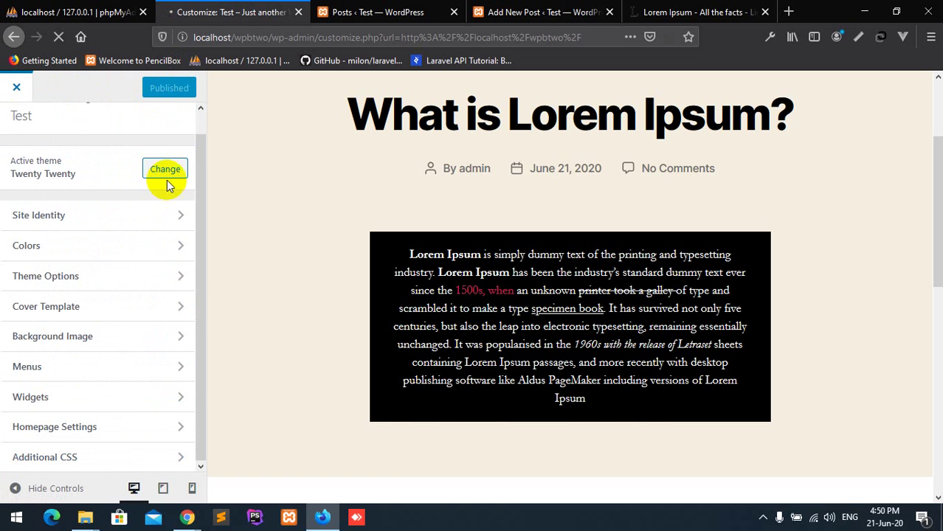
click(171, 175)
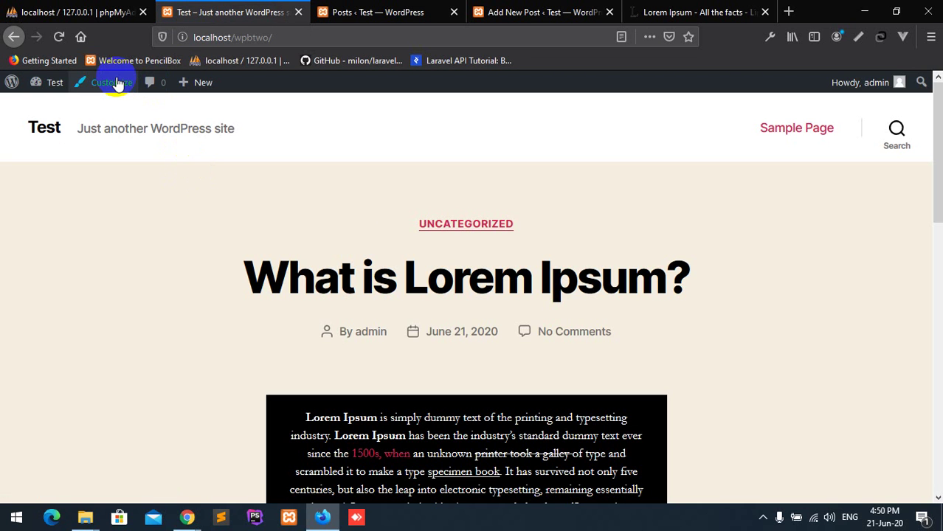
click(107, 83)
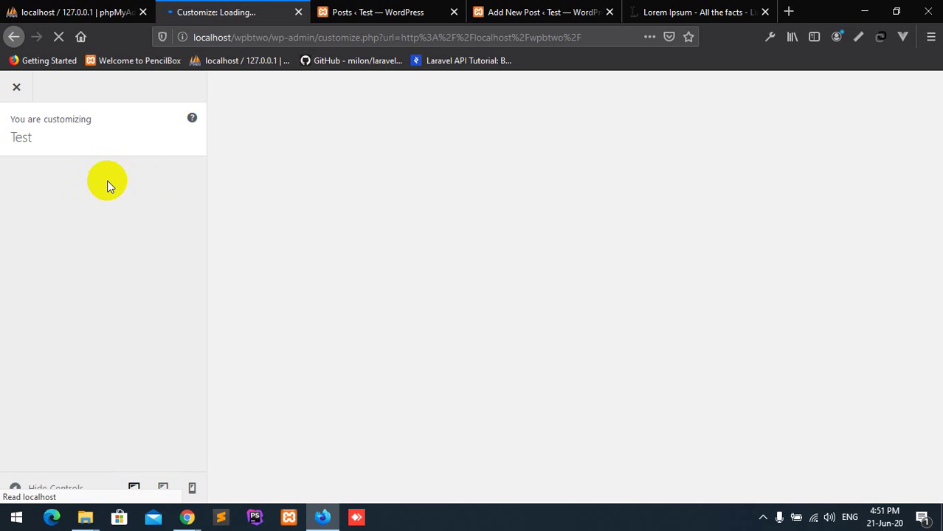
scroll(99, 184, down, 1)
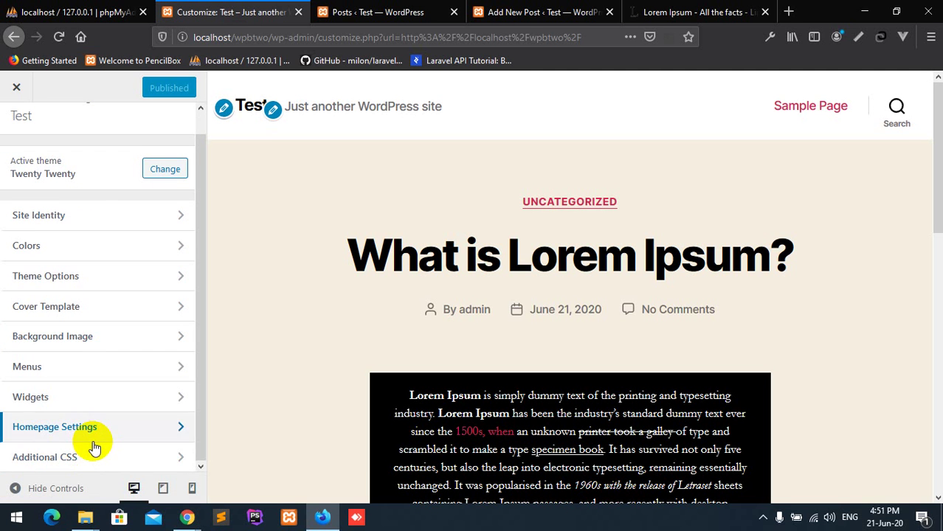
click(88, 455)
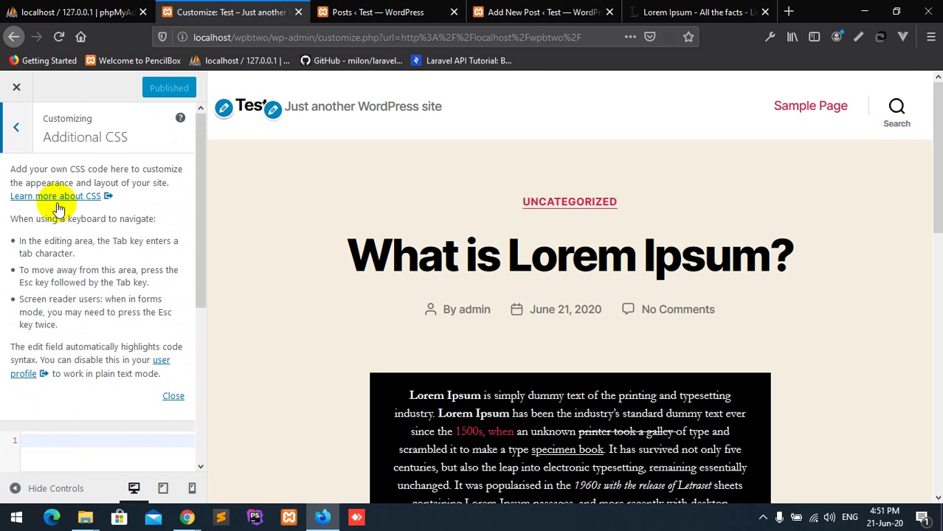
scroll(60, 202, down, 5)
Begin a .my-class{ rule in the empty Additional CSS editor
click(60, 177)
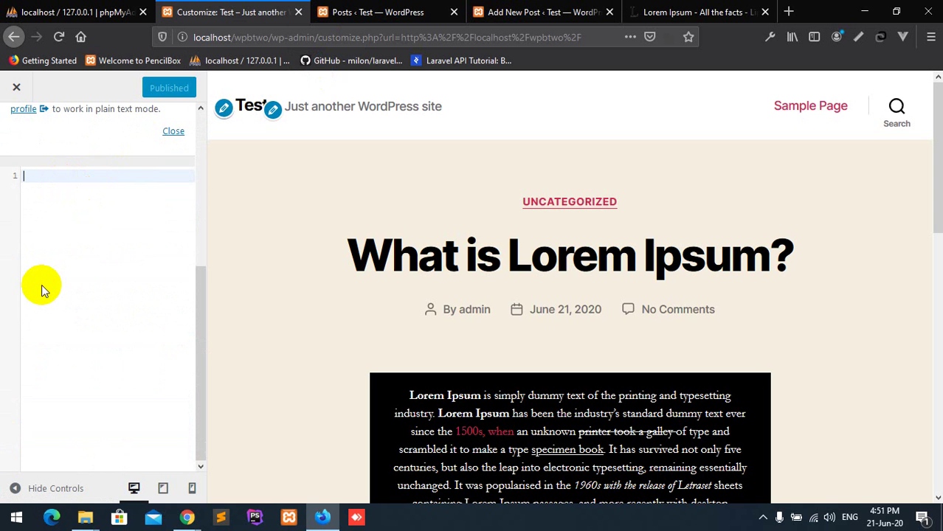
text(.my)
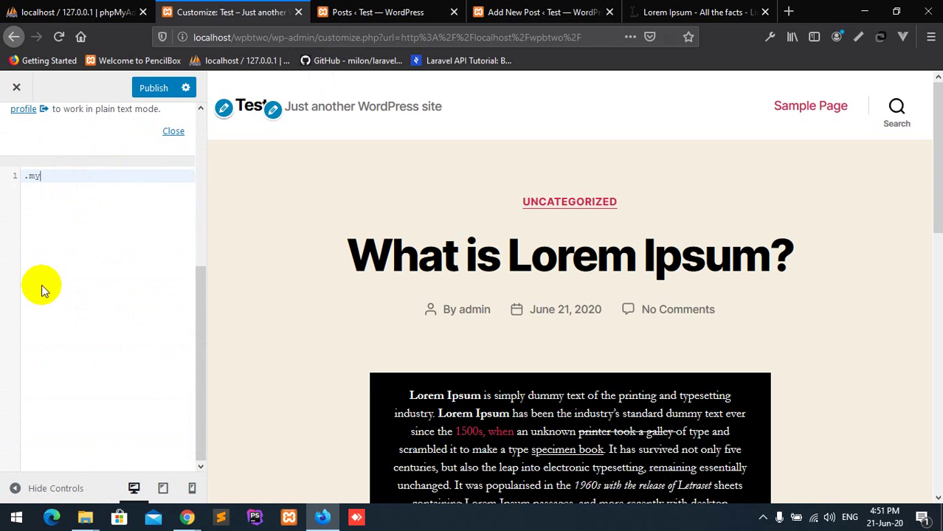
text(-class{)
key(Return)
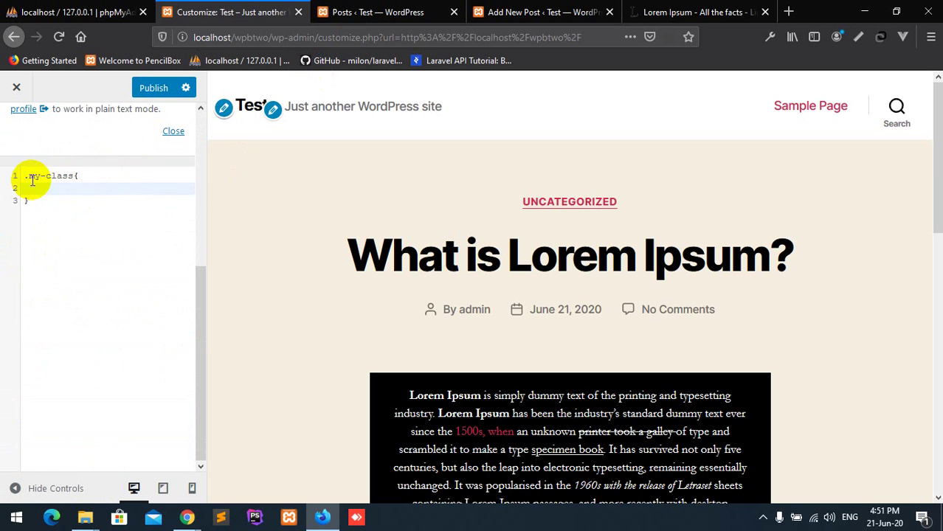
drag(27, 176, 62, 176)
click(37, 189)
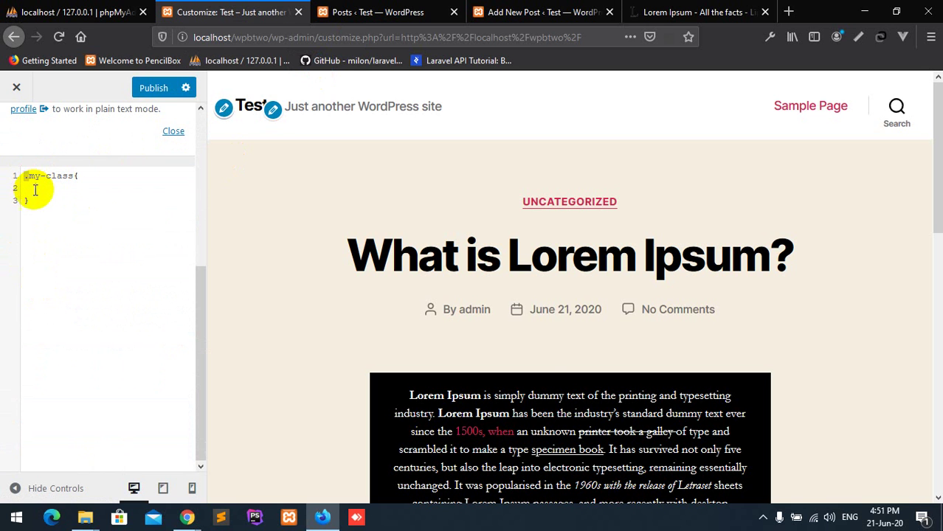
scroll(544, 363, down, 4)
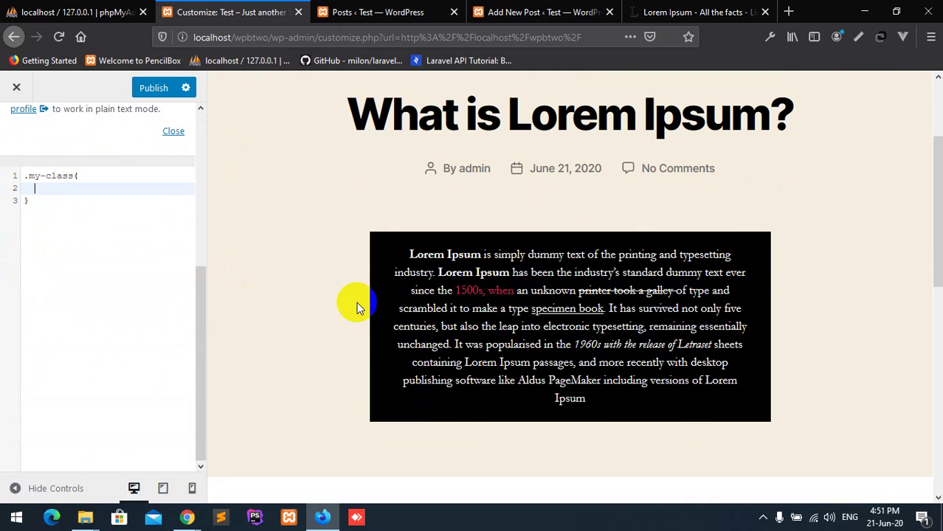
Add text-align: justify and color: gray; declarations inside the .my-class rule
text(text-align: ju)
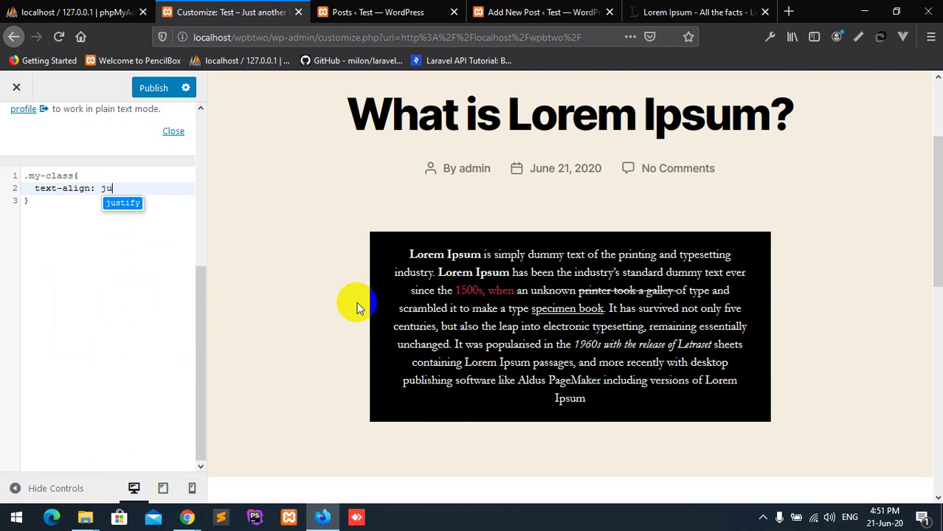
key(Return)
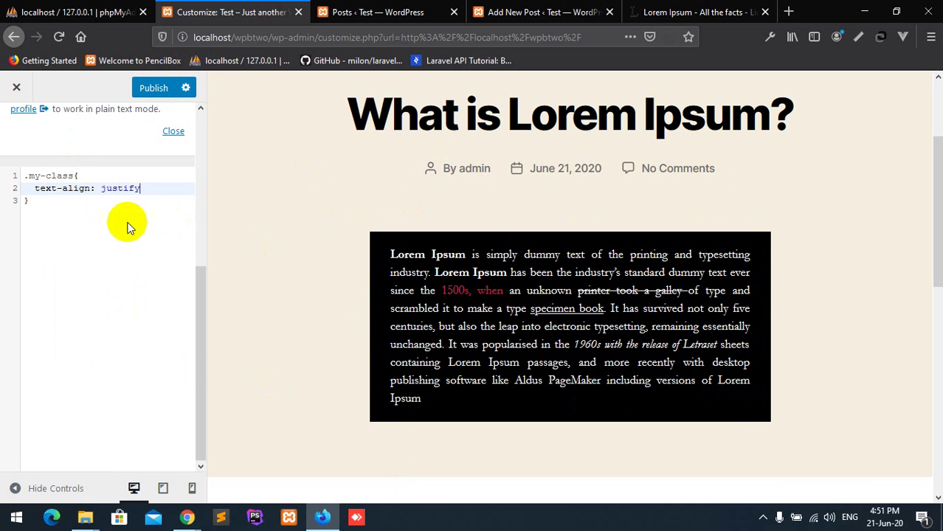
key(Return)
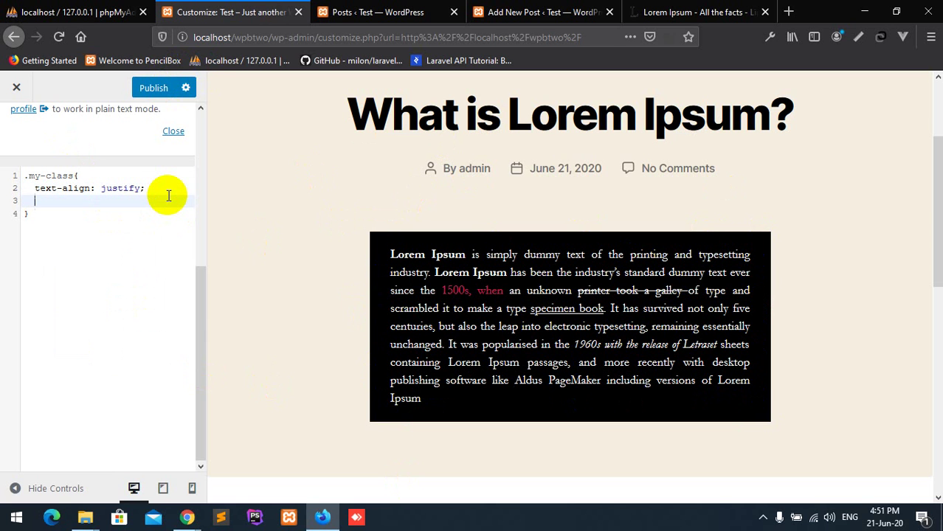
text(color: )
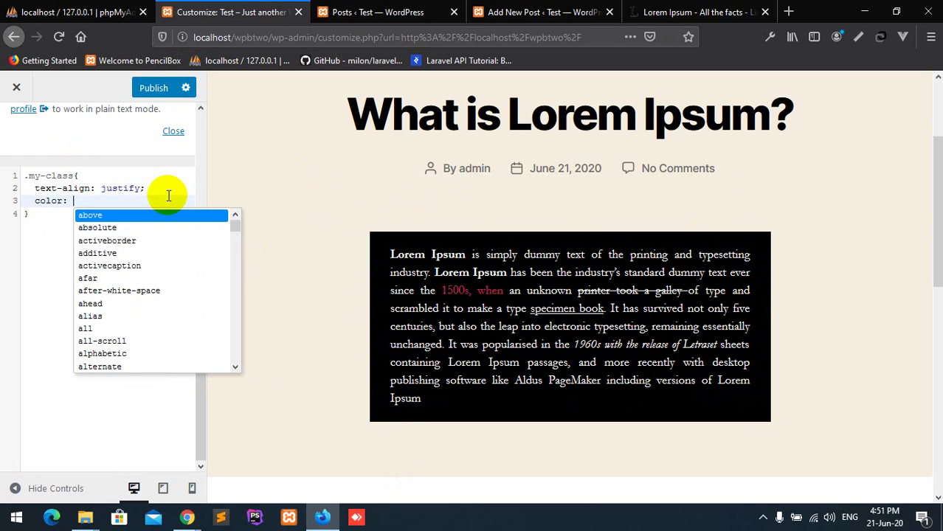
text(gra)
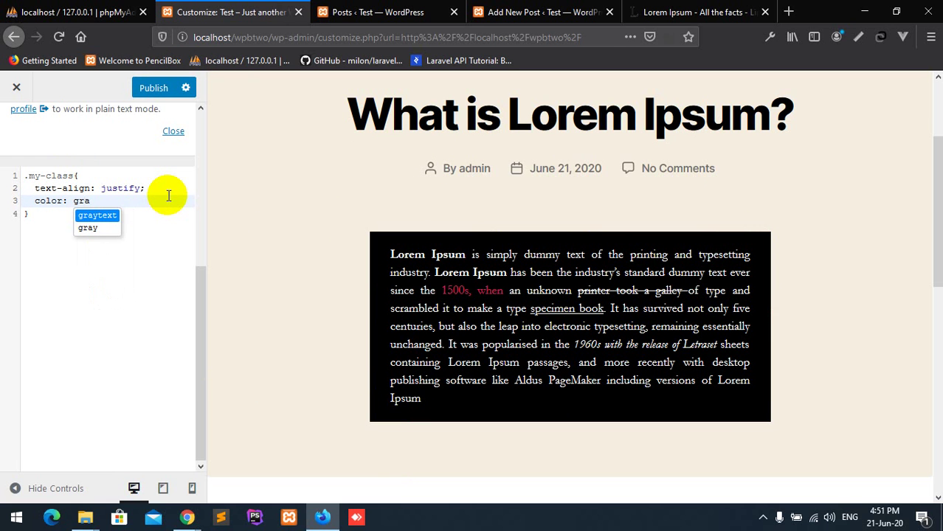
text(y;)
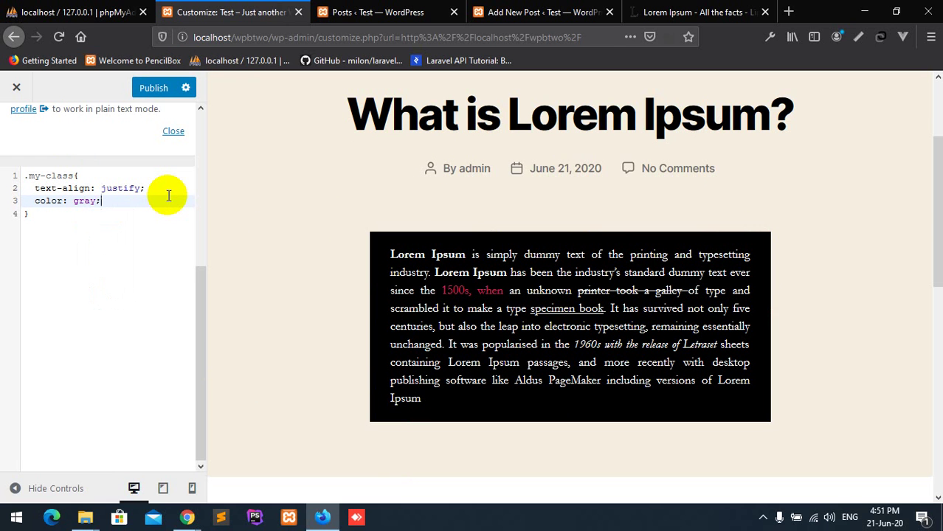
key(Return)
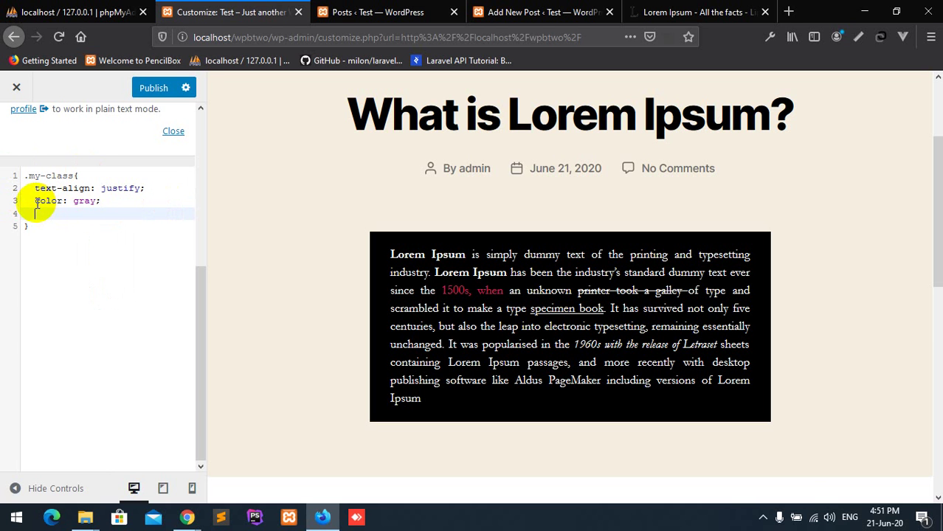
drag(36, 201, 103, 203)
Make the gray colour declaration !important so it overrides other styles
click(532, 12)
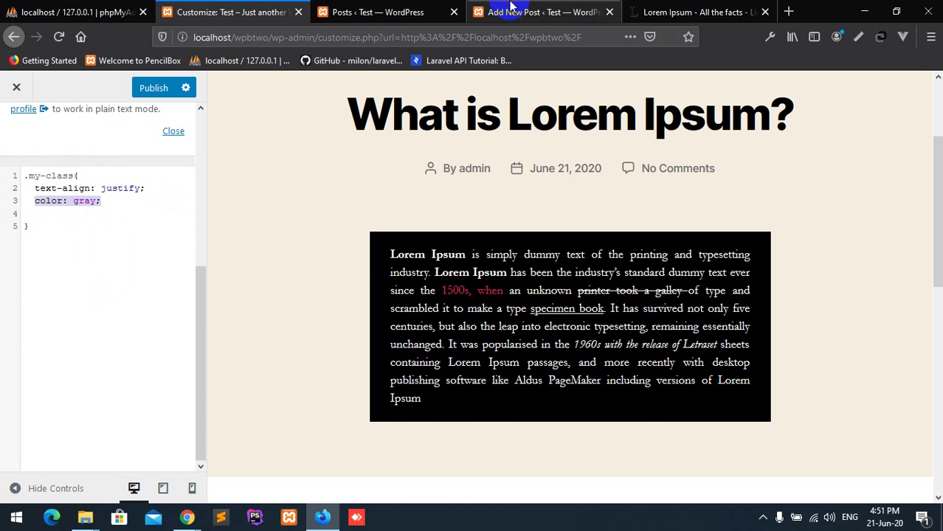
click(257, 6)
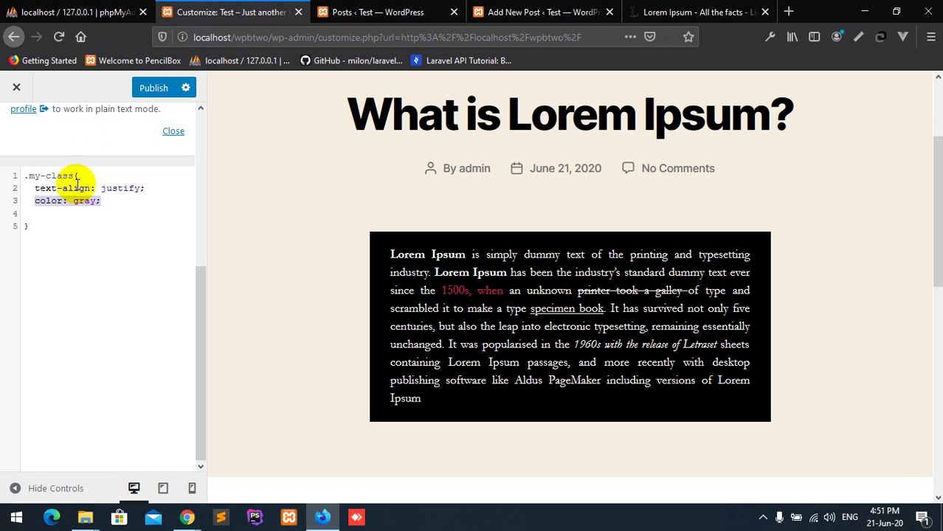
click(99, 200)
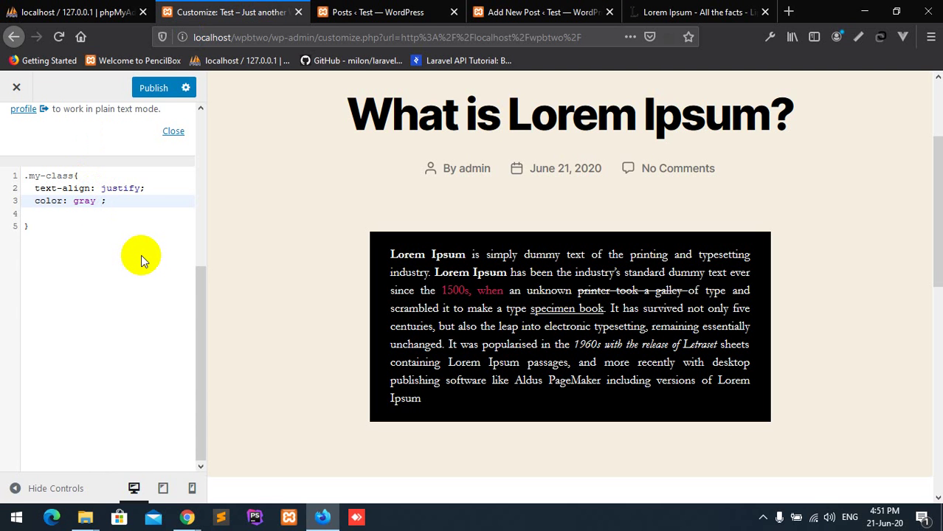
text(!imp)
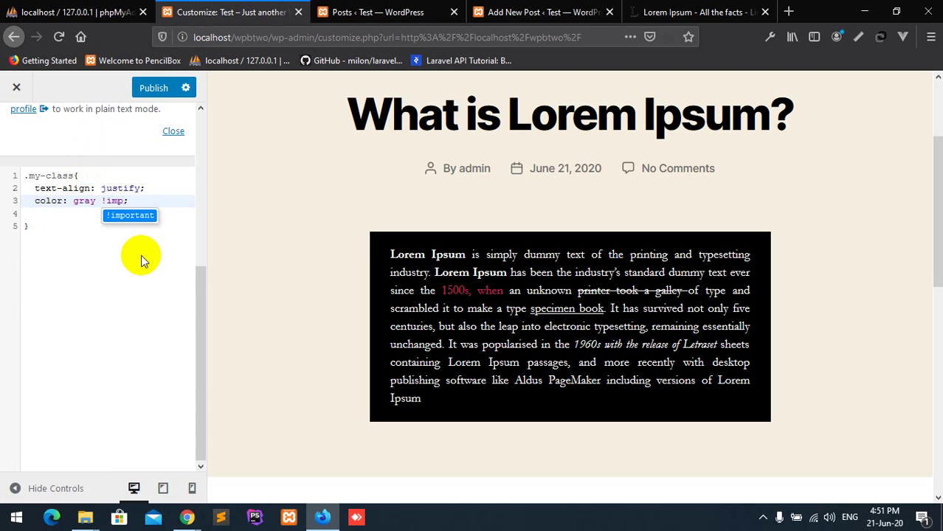
key(Return)
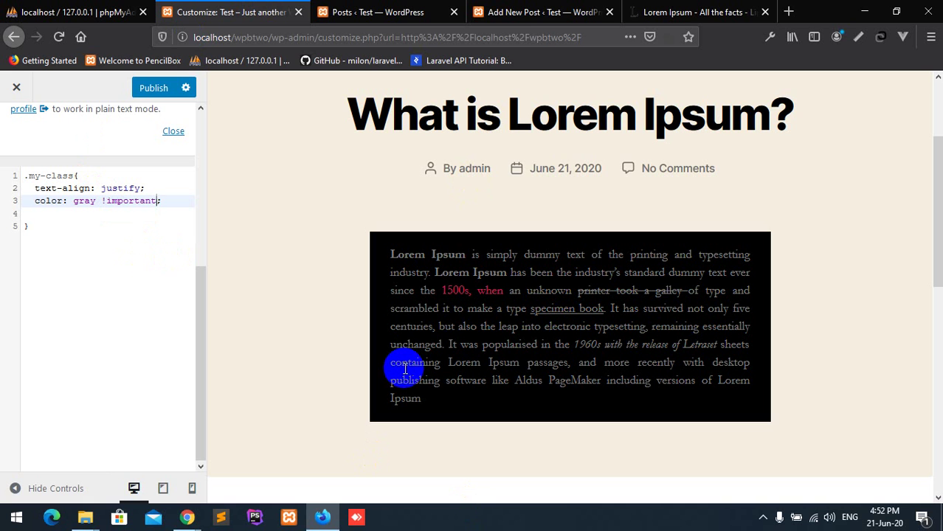
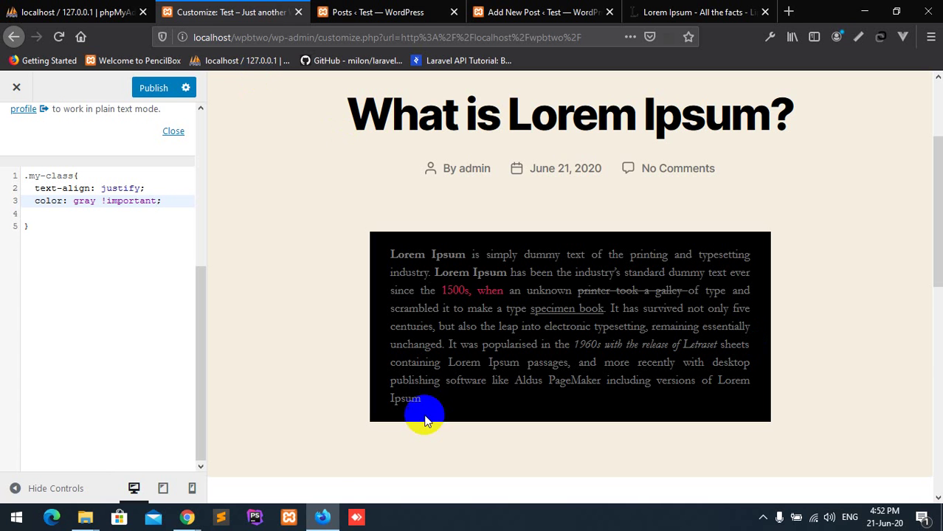
Bring the Google Meet call window to the front from the Chrome taskbar icon
mouse_move(187, 517)
click(158, 485)
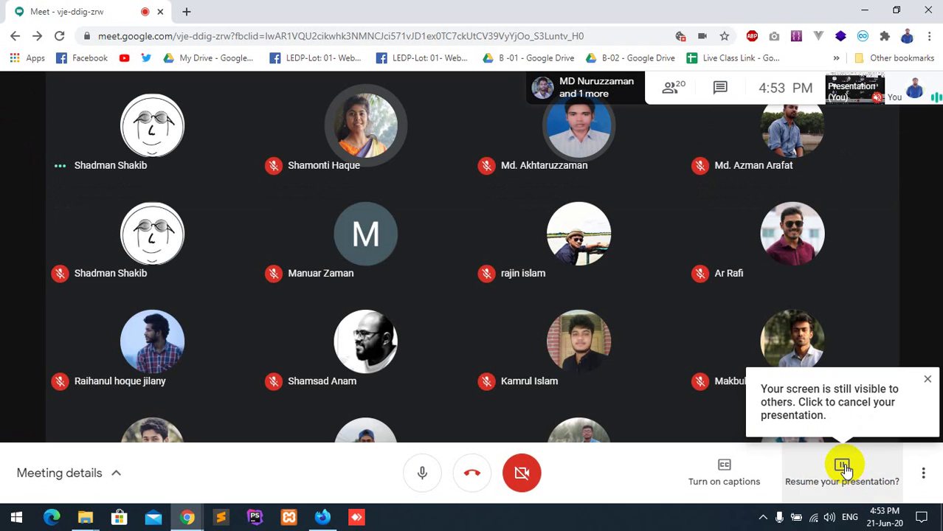
Resume the paused Meet screen presentation and return to the Firefox WordPress Customizer
click(842, 469)
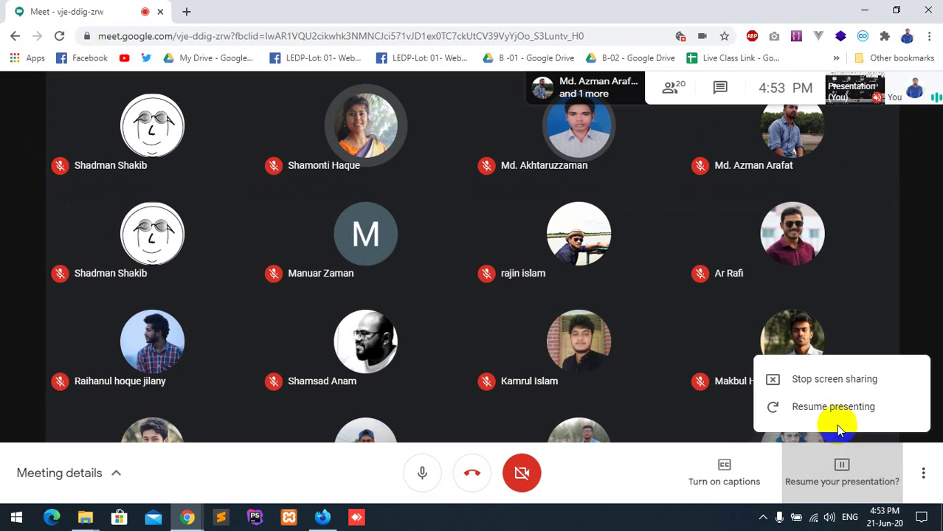
click(504, 295)
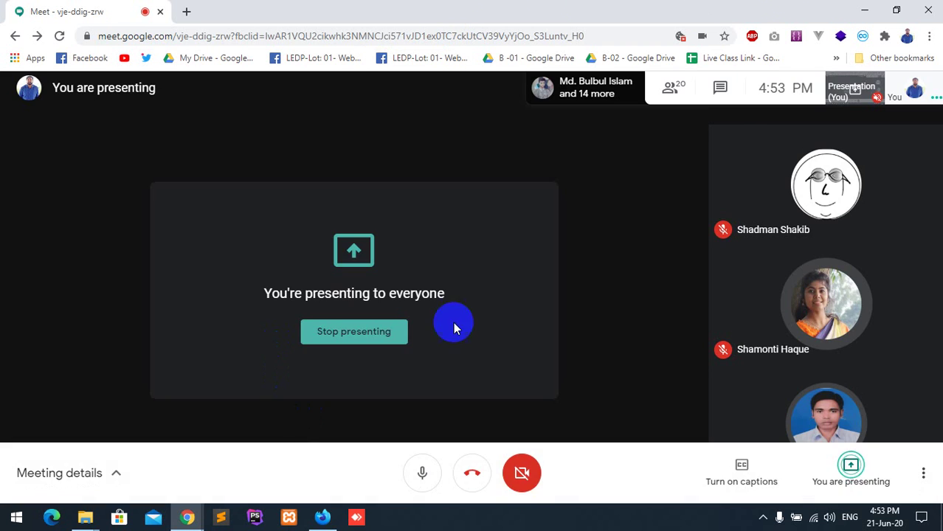
click(323, 518)
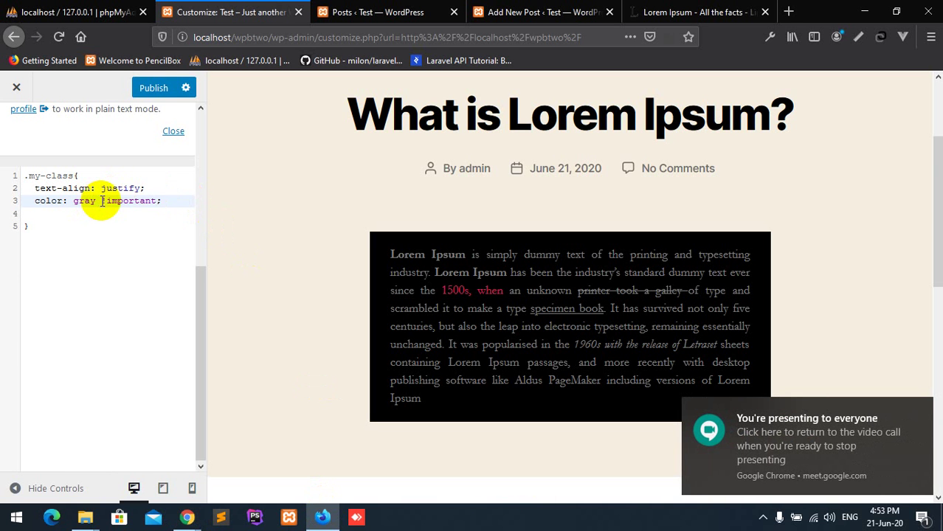
Check the paragraph's my-class CSS class in the post editor against the colour rule
drag(102, 201, 161, 203)
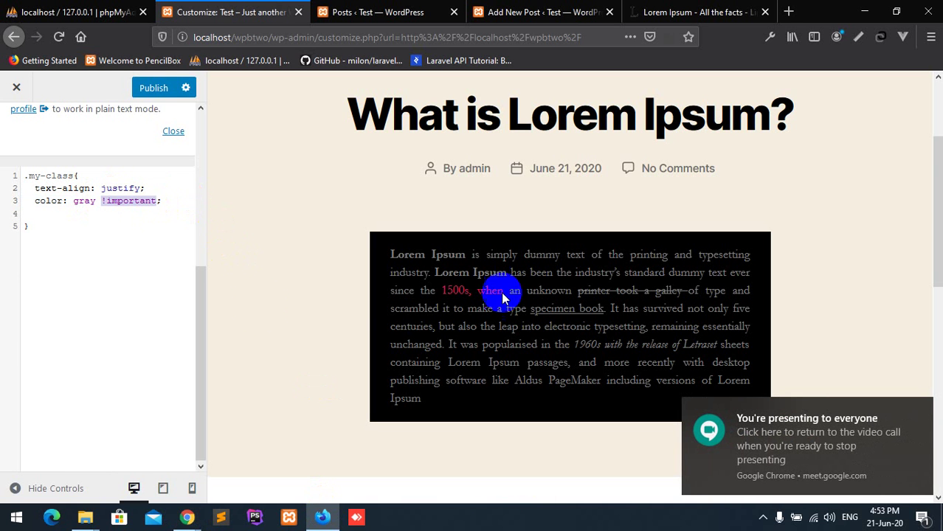
click(543, 12)
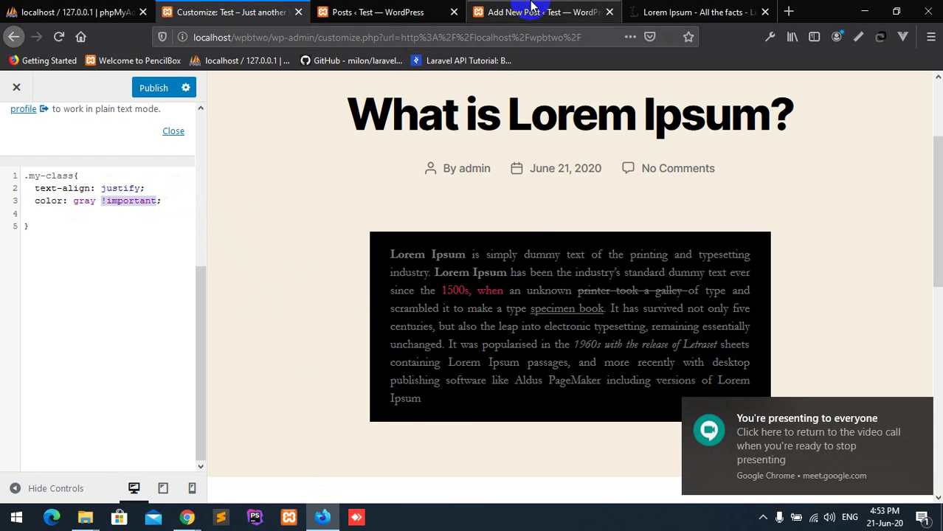
click(919, 402)
click(786, 442)
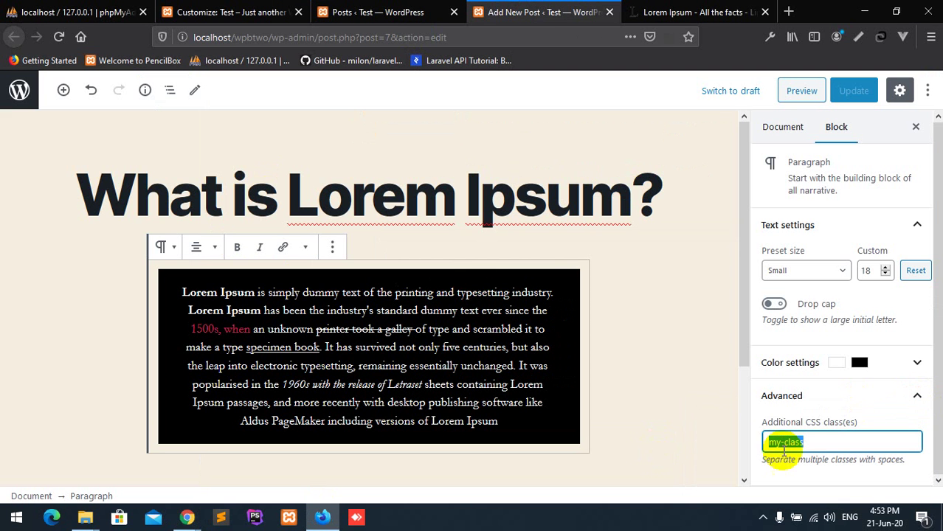
click(221, 12)
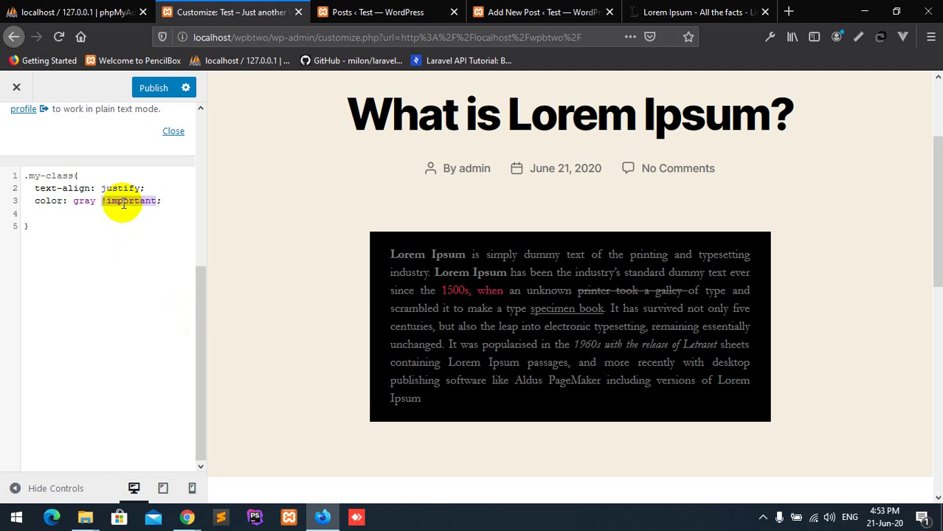
Add a font-size: 20px !important line to the .my-class rule
click(180, 203)
key(Return)
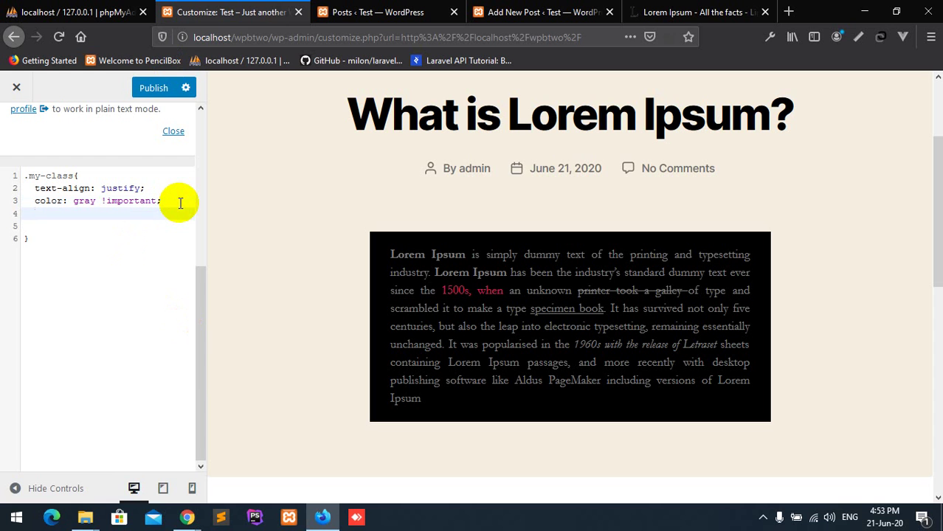
text(font)
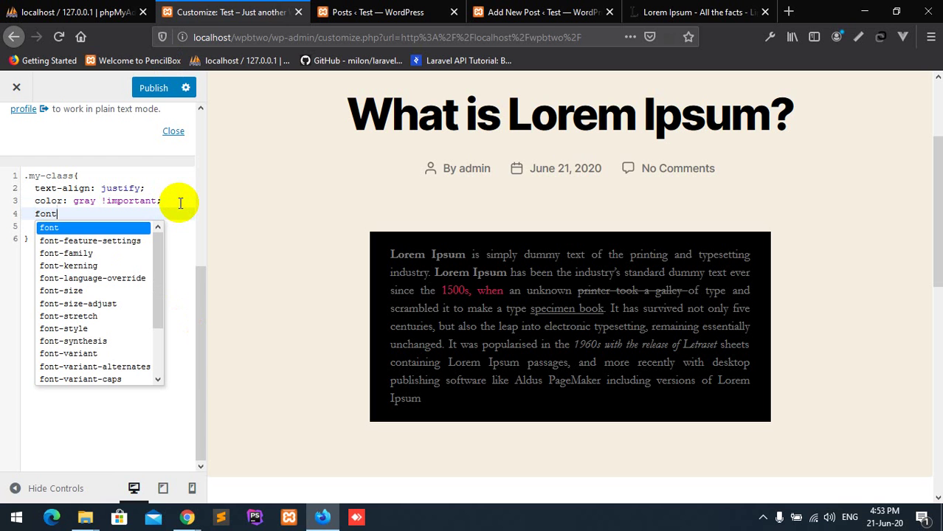
text(-s)
key(Return)
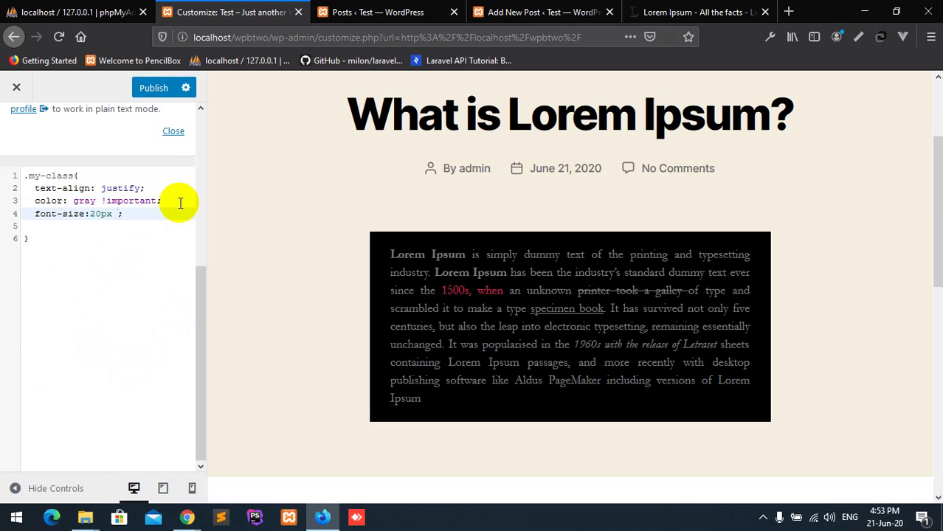
text(:20px !im)
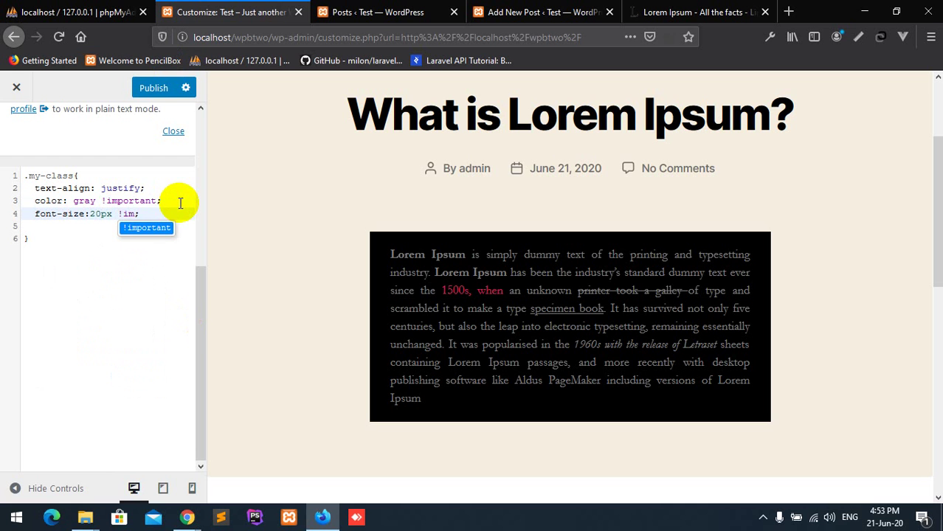
key(Return)
text(;)
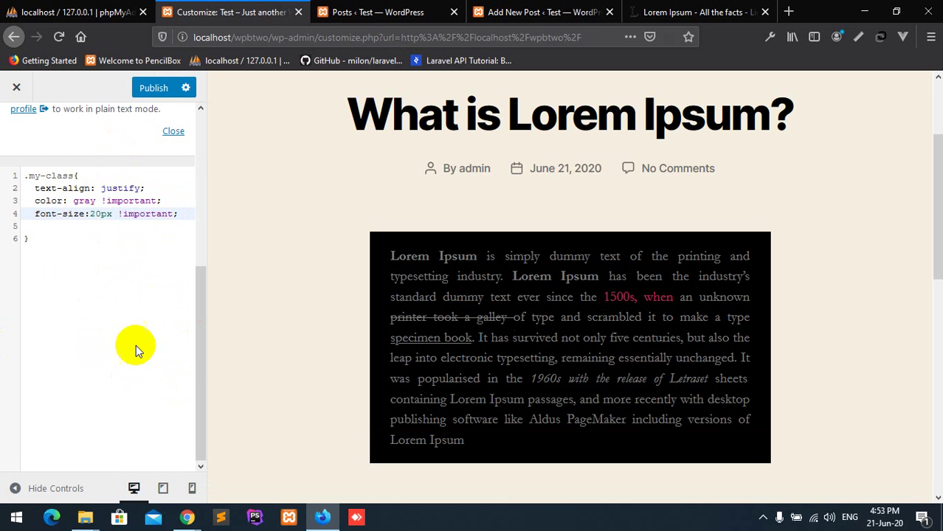
Delete the colour and font-size lines, leaving text-align: justify, and publish the CSS
drag(25, 200, 179, 219)
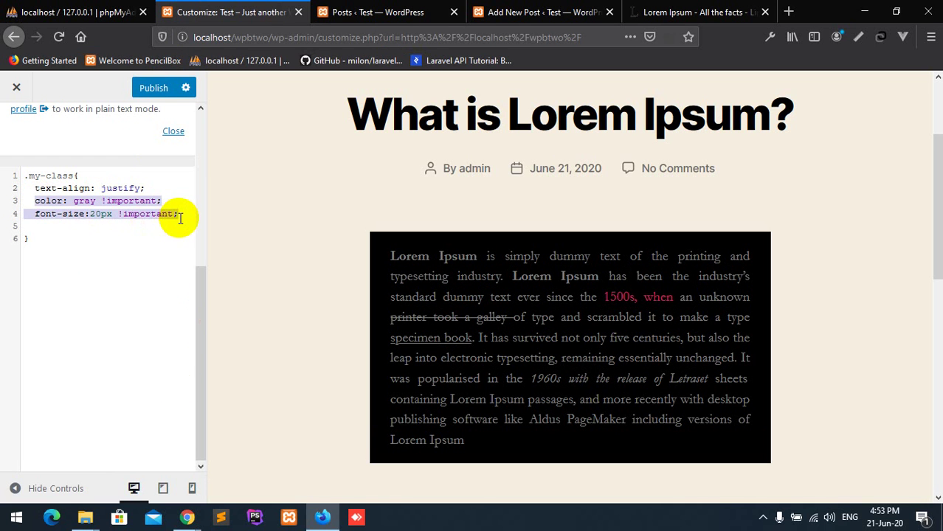
key(BackSpace)
key(BackSpace)
key(Down)
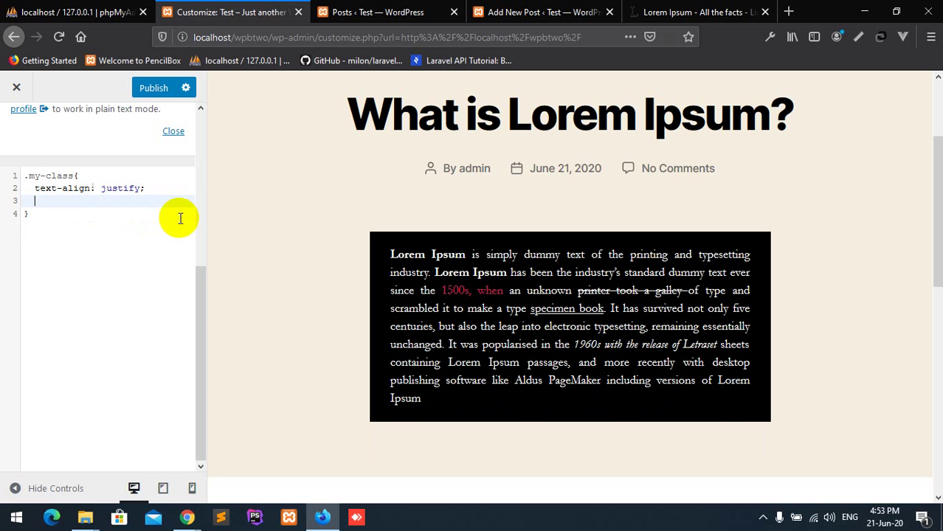
key(BackSpace)
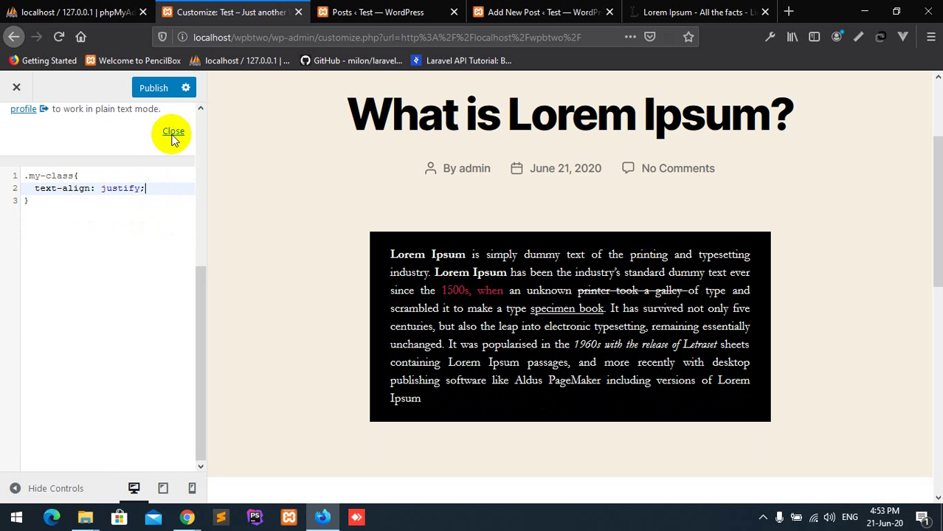
click(155, 91)
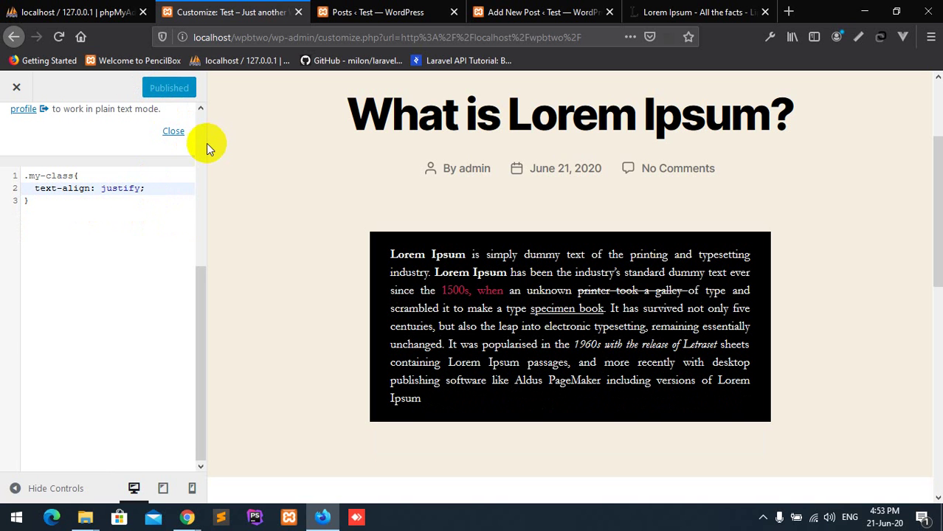
click(17, 88)
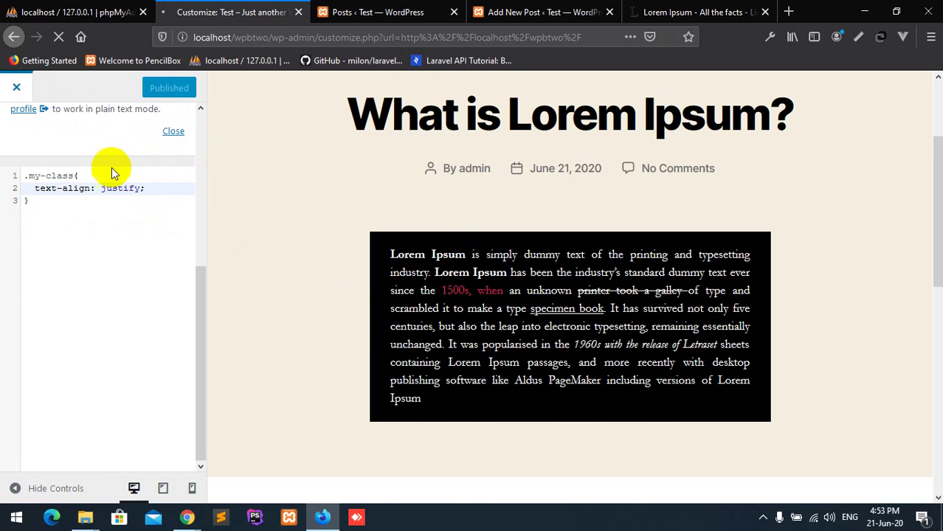
Return to the Add New Post tab and collapse the paragraph's Advanced settings
scroll(188, 360, down, 4)
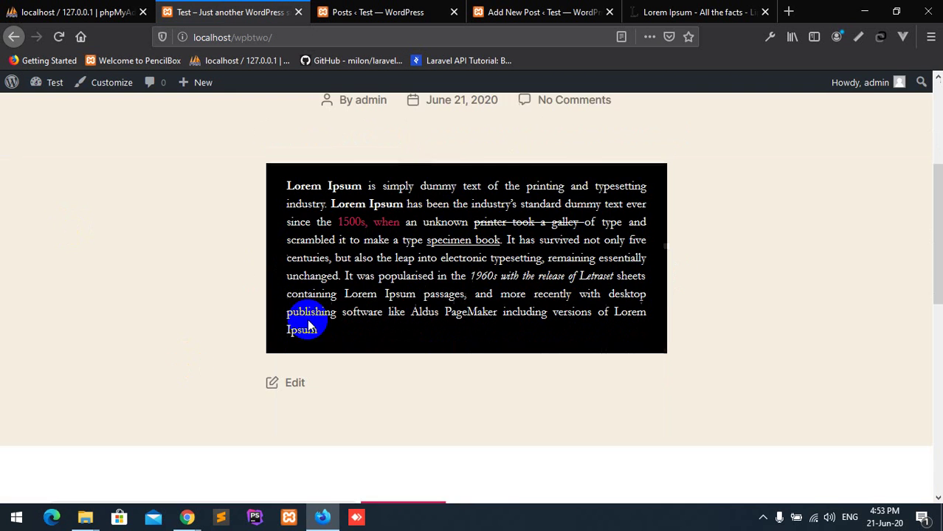
scroll(362, 231, up, 2)
click(369, 9)
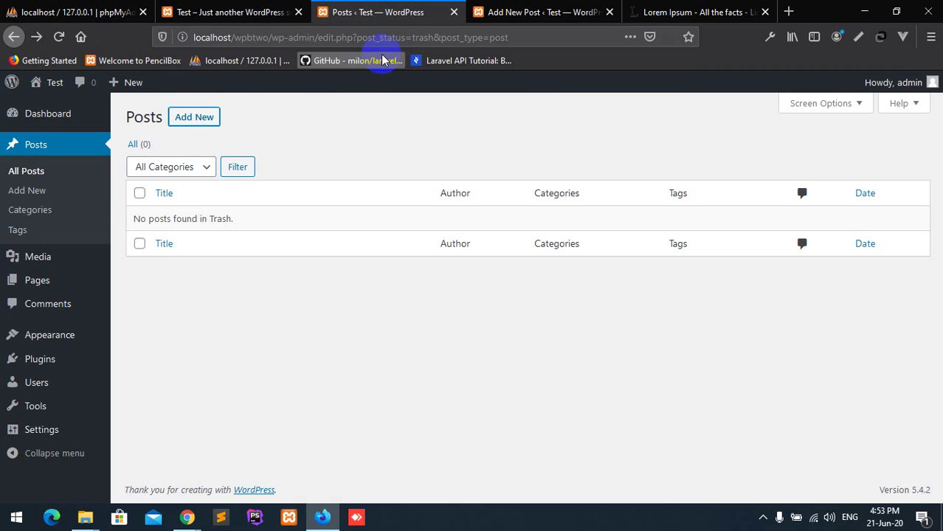
click(546, 10)
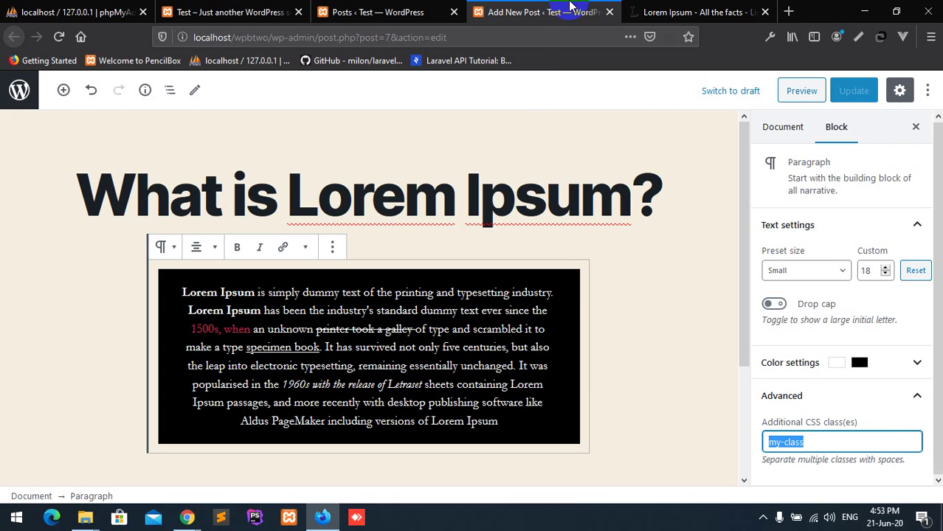
click(869, 396)
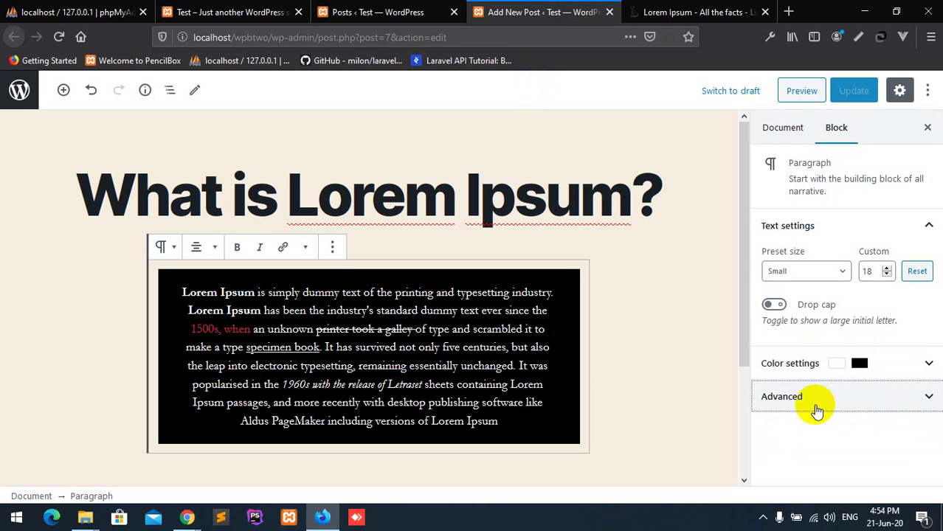
Reload the post editor showing the black-background Lorem Ipsum paragraph
click(417, 360)
scroll(413, 362, down, 3)
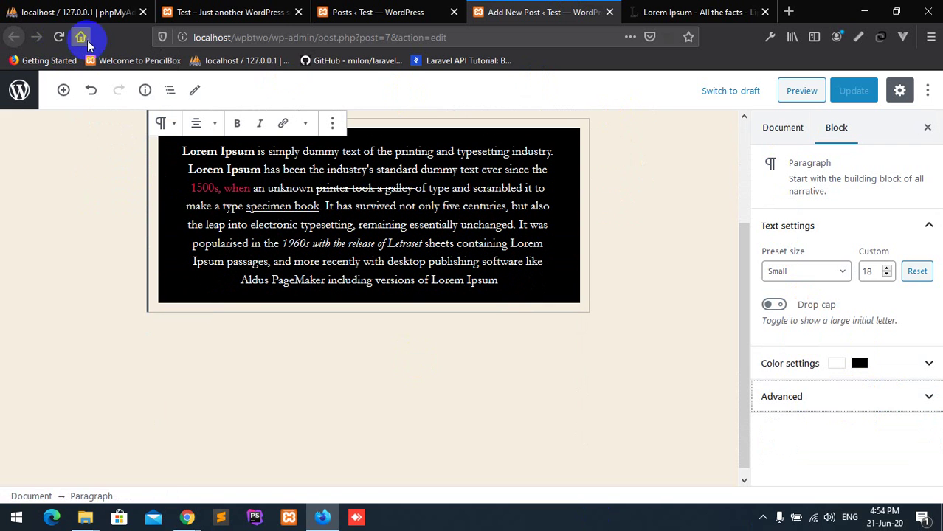
click(59, 37)
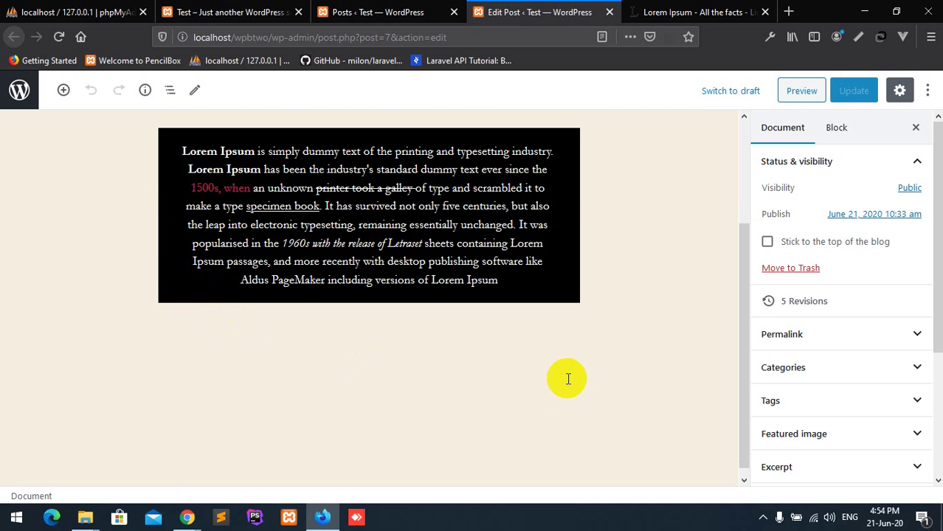
scroll(458, 375, up, 3)
scroll(319, 374, down, 3)
Insert an empty List block below the black paragraph, then switch to lipsum.com
click(63, 90)
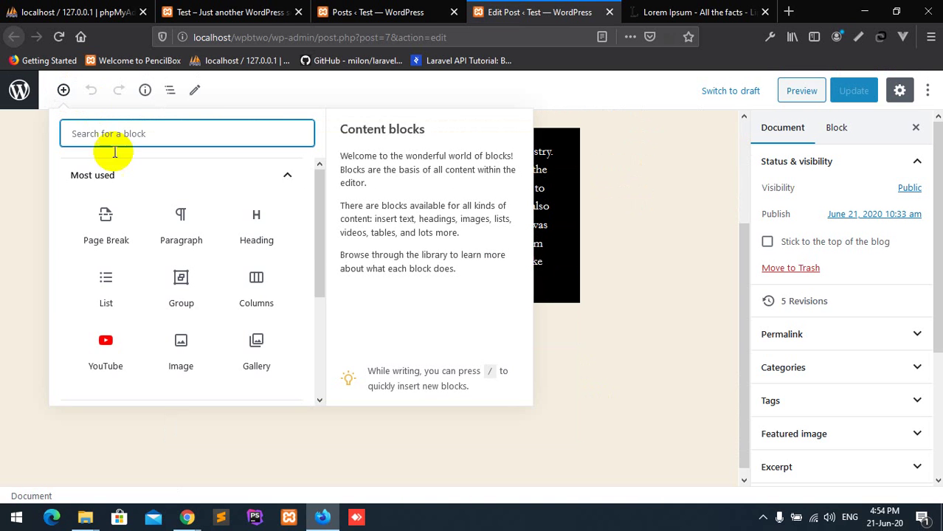
scroll(130, 213, down, 2)
scroll(126, 210, up, 2)
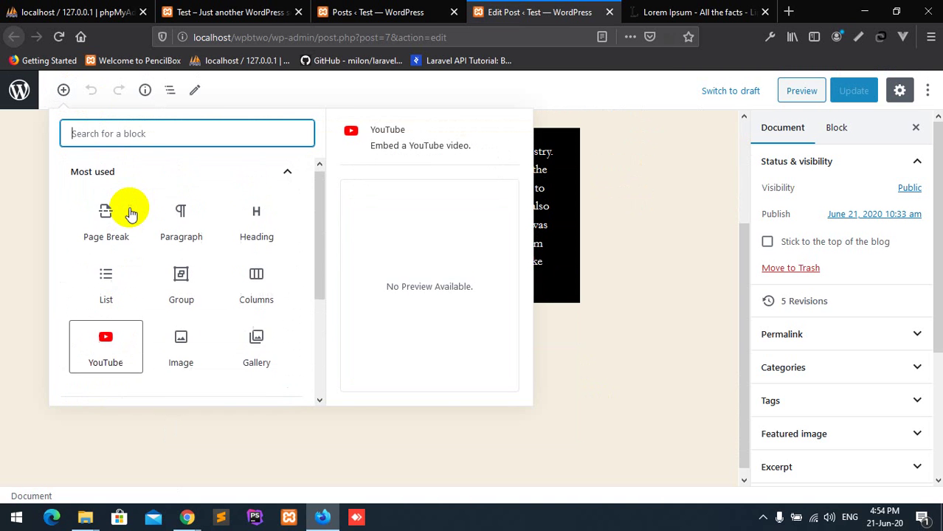
scroll(272, 229, down, 3)
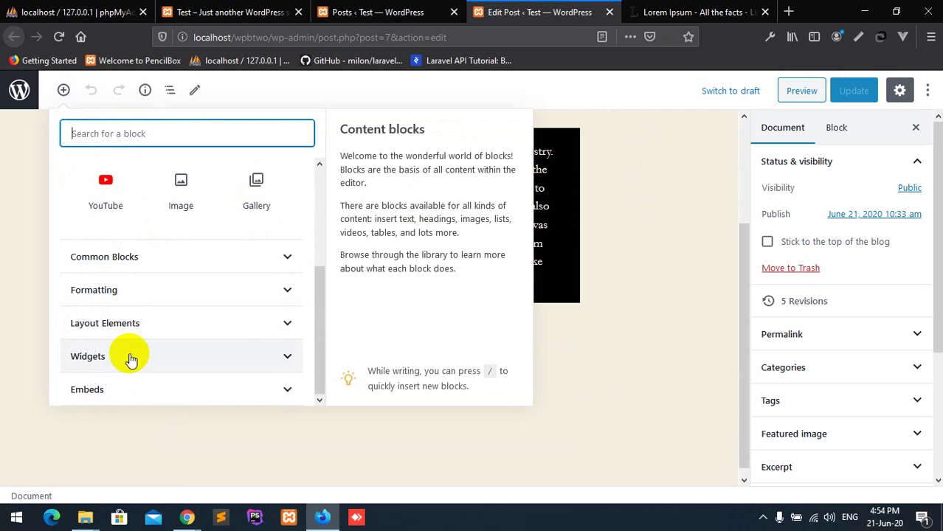
scroll(130, 388, up, 3)
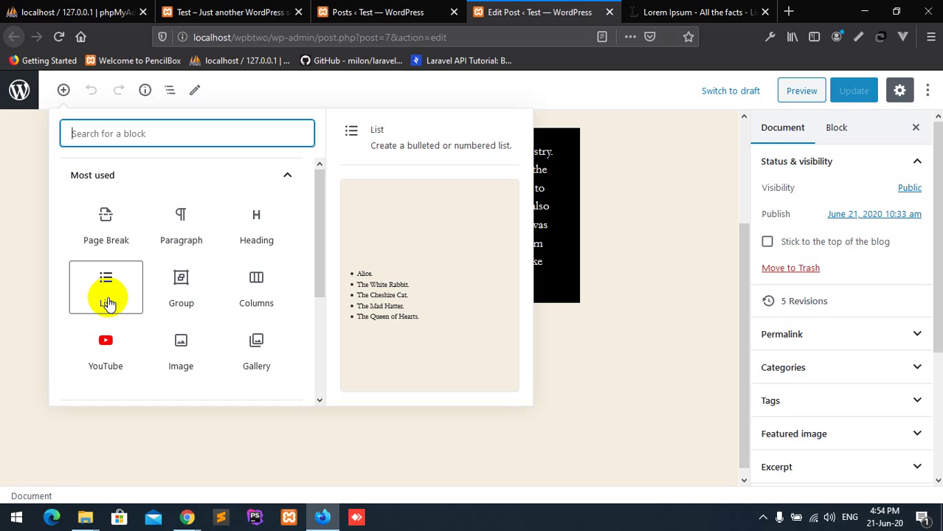
click(108, 299)
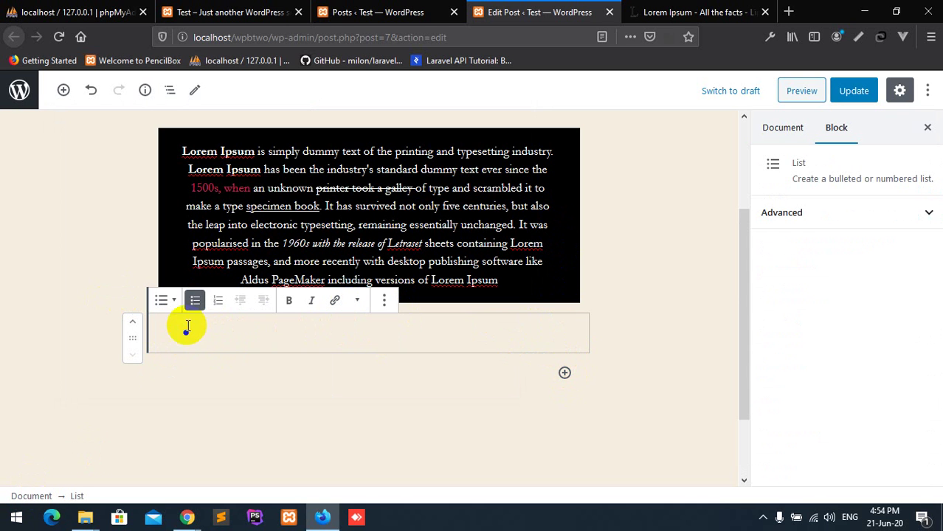
click(641, 10)
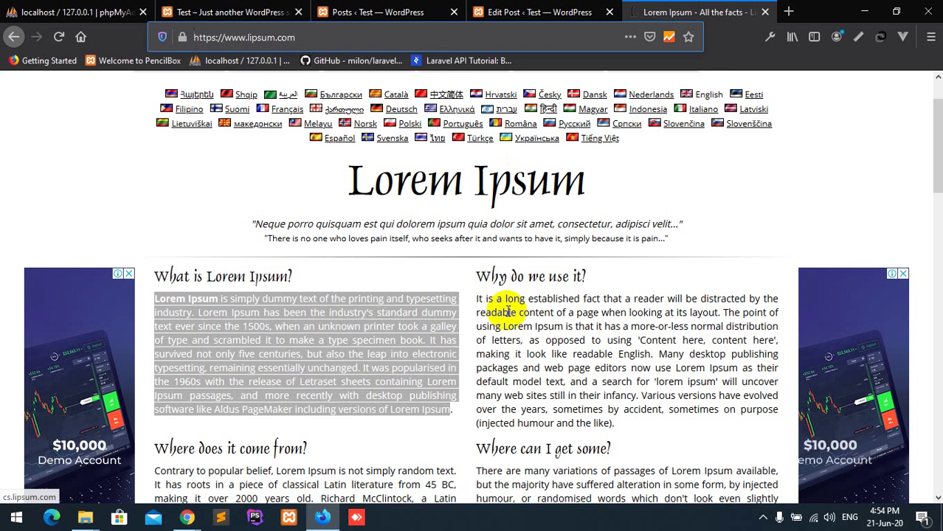
Paste the copied Why do we use it? sentence as the first bullet
click(487, 293)
drag(480, 296, 742, 293)
key(ctrl+c)
click(516, 12)
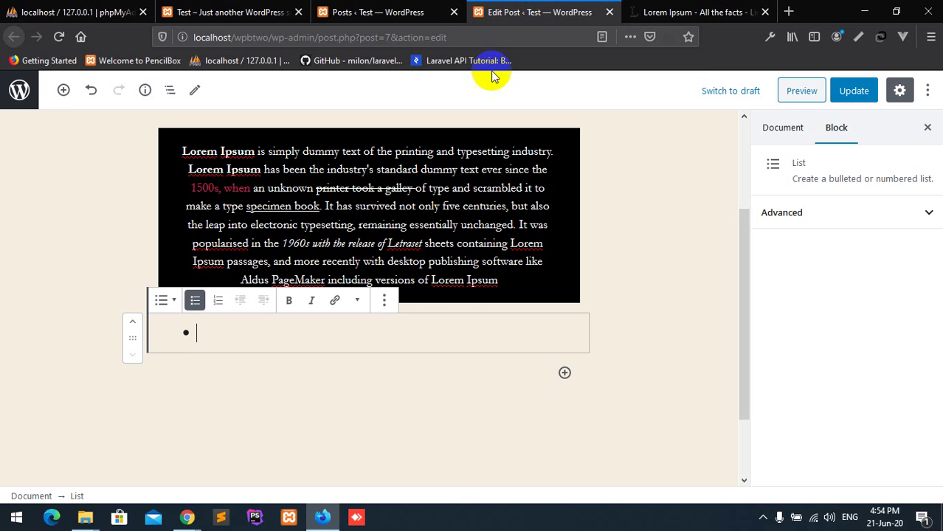
key(ctrl+v)
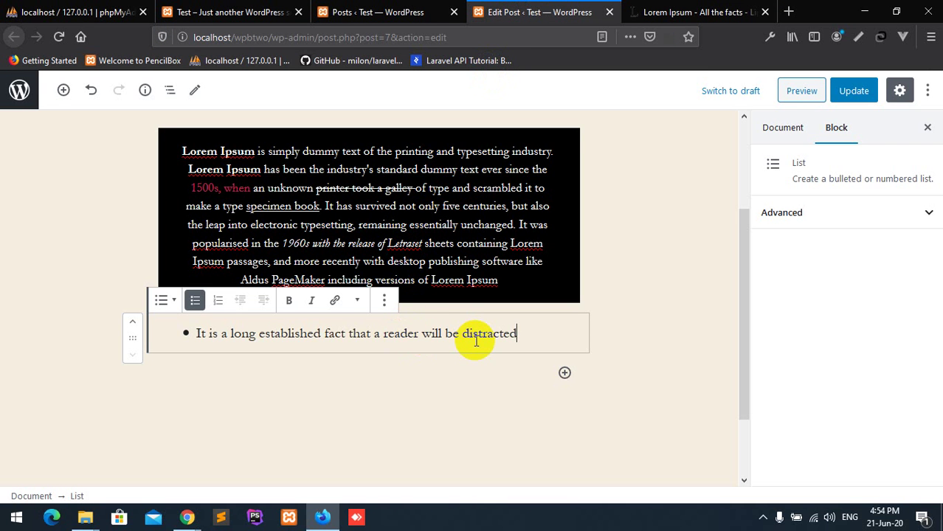
key(Return)
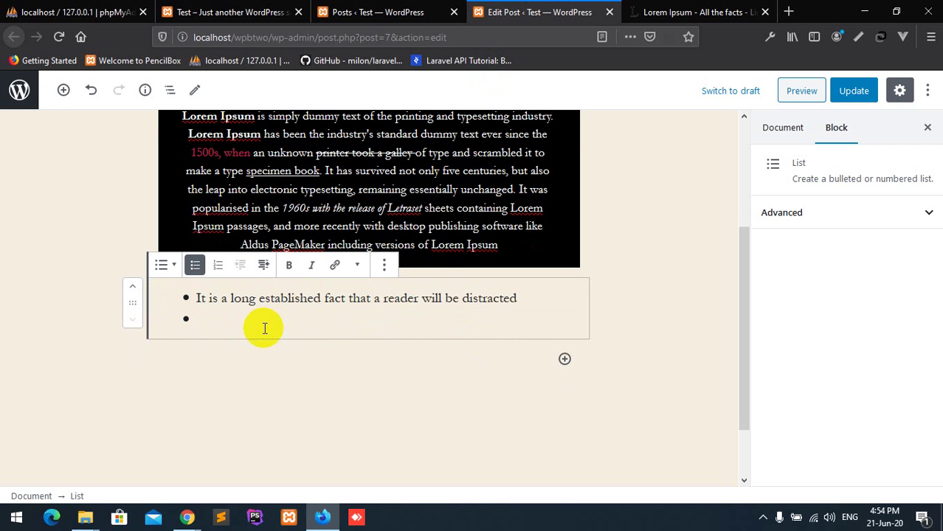
Copy 'to using 'Content' and 'sometimes by accident,' from lipsum.com into bullets two and three
click(664, 12)
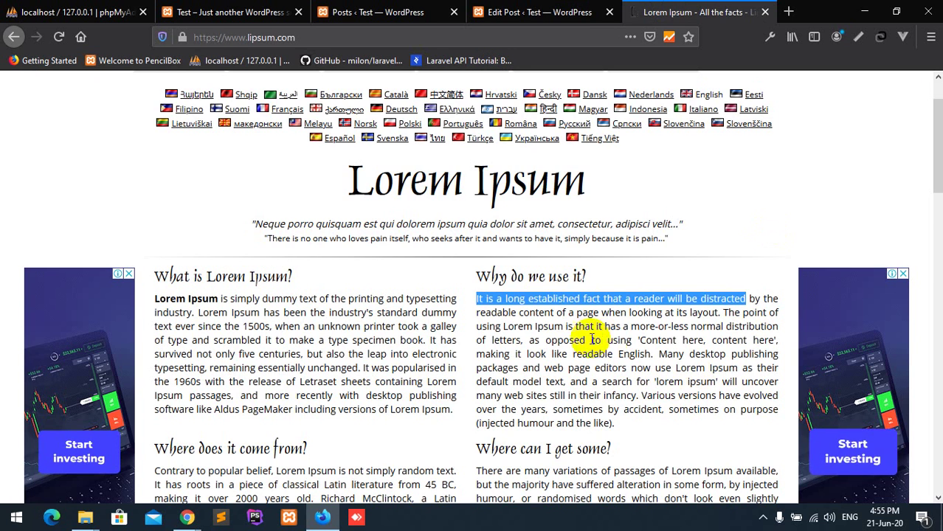
drag(592, 340, 679, 343)
key(ctrl+c)
click(539, 12)
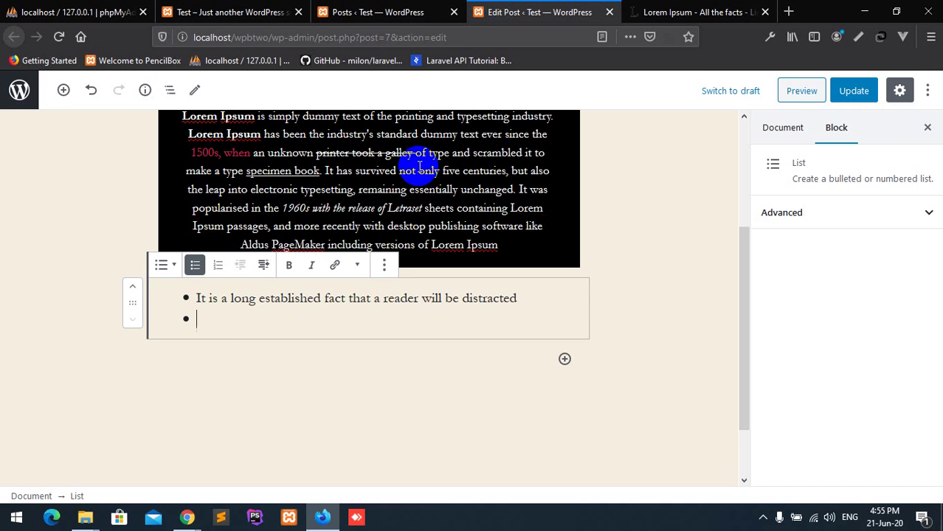
key(ctrl+v)
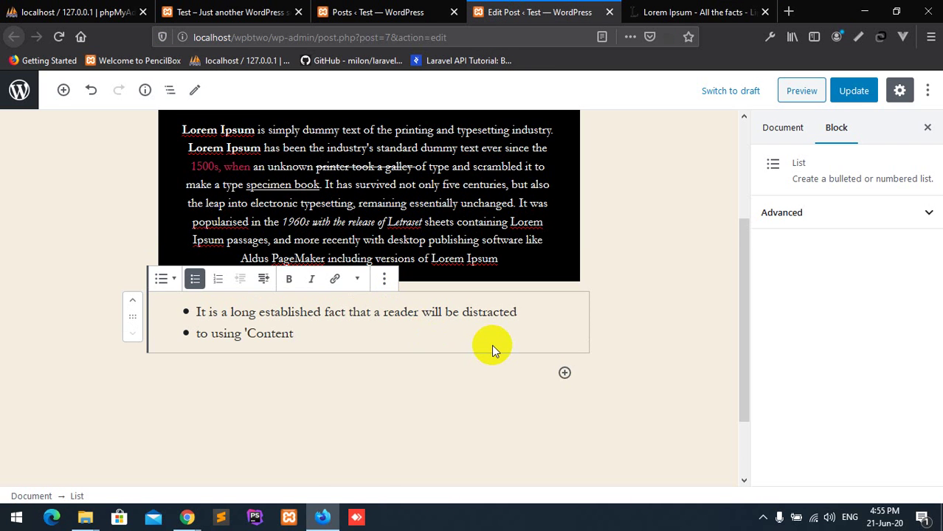
key(Return)
click(669, 9)
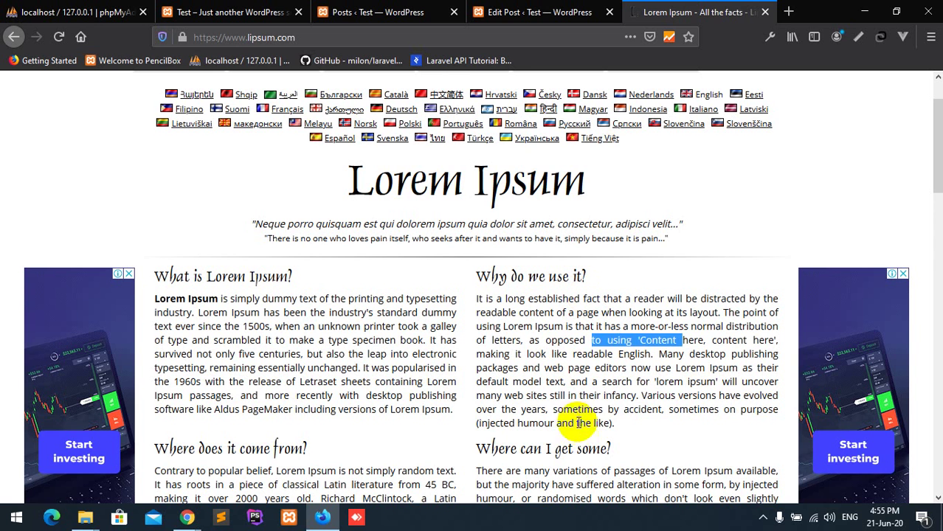
drag(552, 410, 667, 410)
key(ctrl+c)
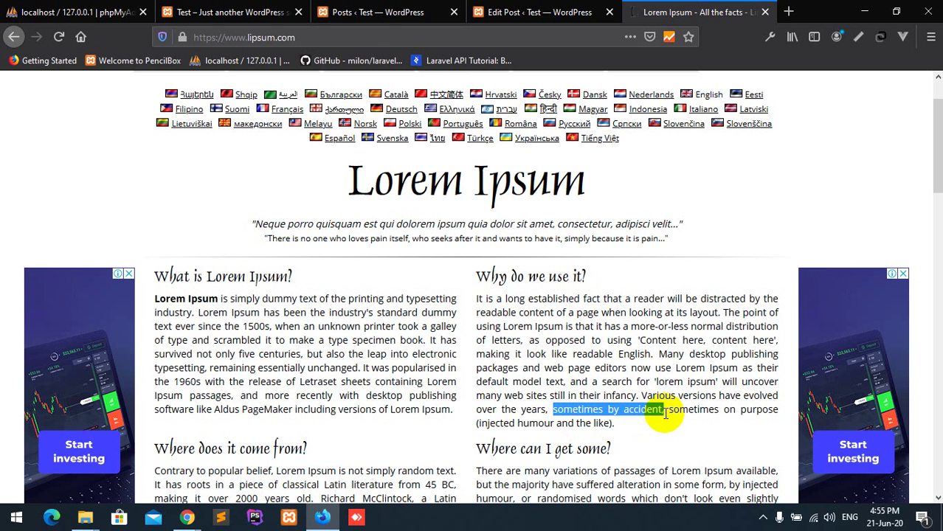
click(545, 11)
key(ctrl+v)
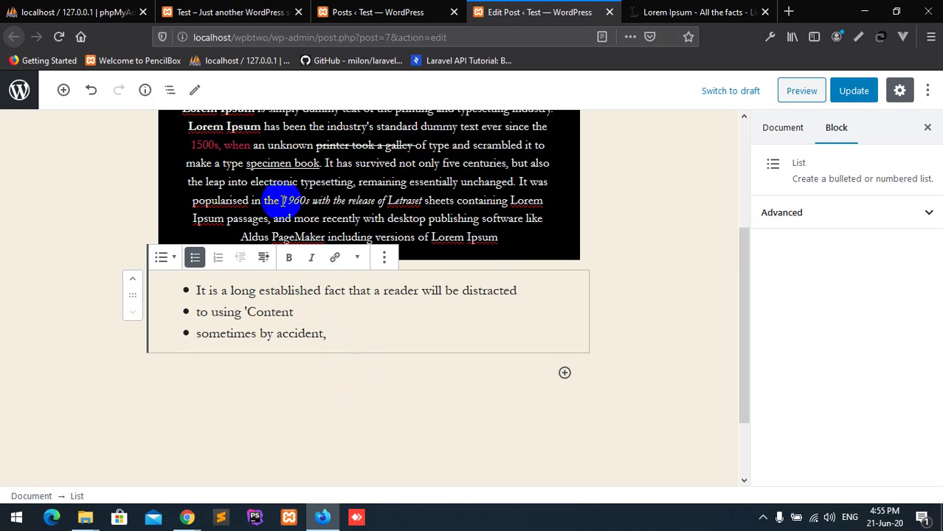
Convert the list to a Quote with citation 'pri', then back to a List
click(166, 258)
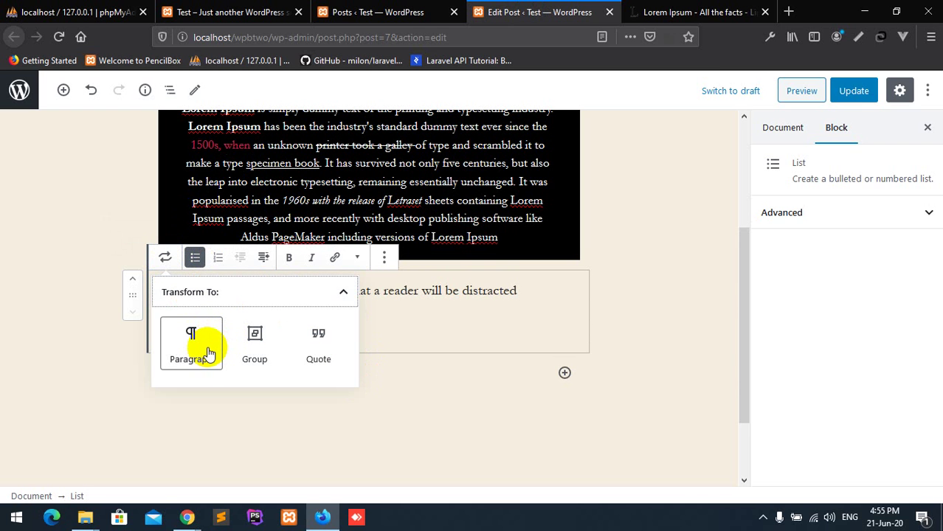
click(338, 355)
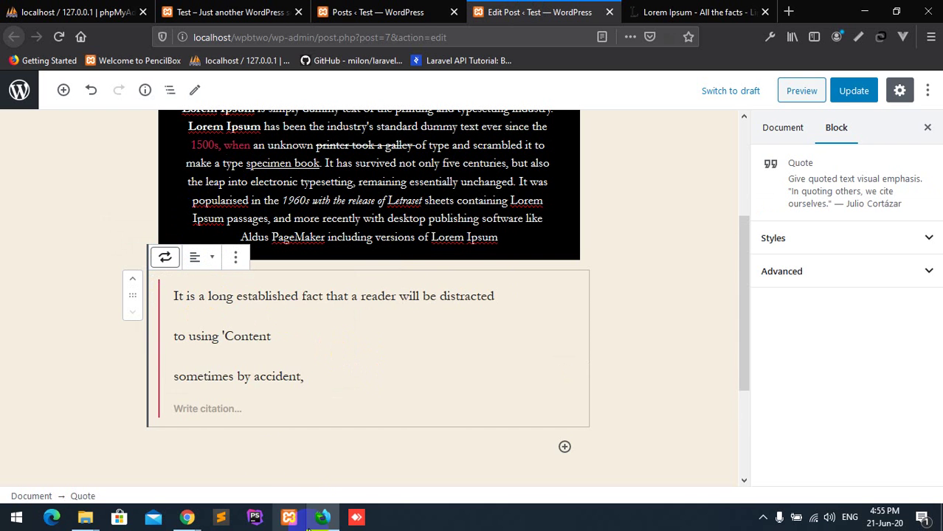
click(220, 408)
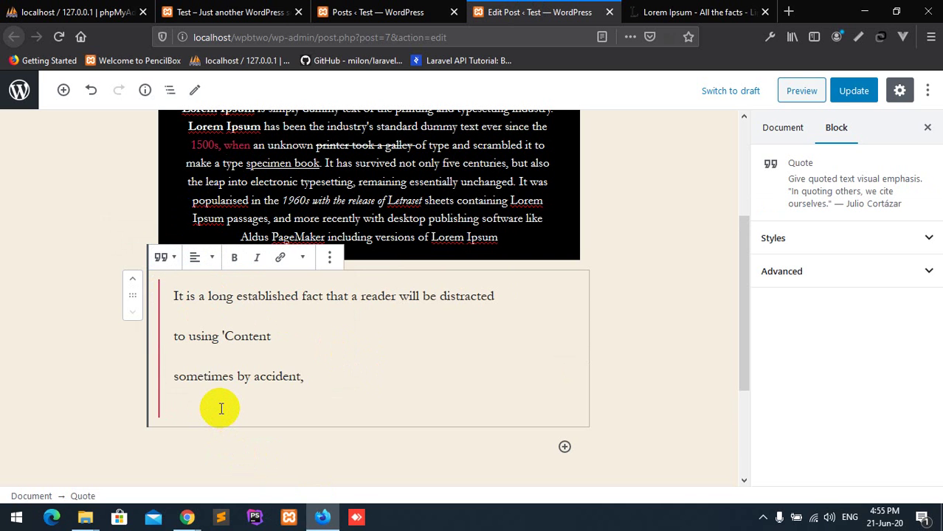
text(pritom)
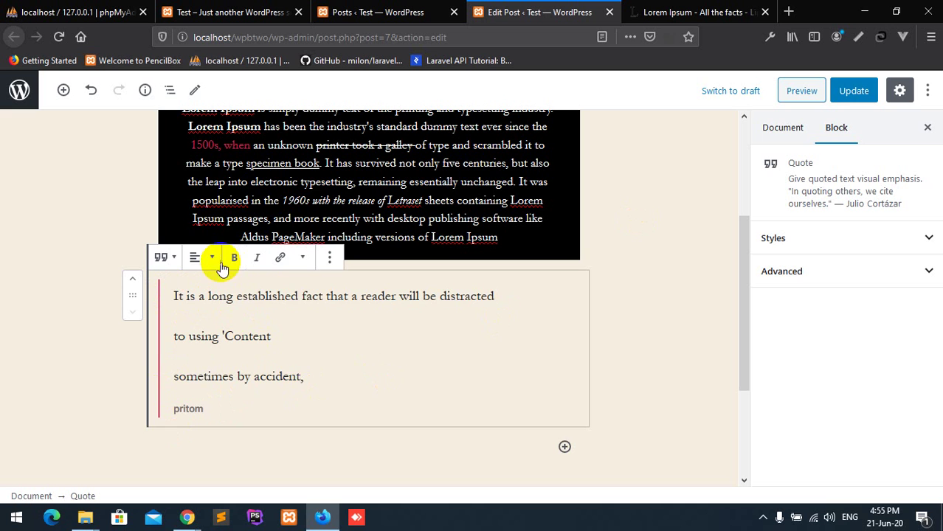
click(165, 259)
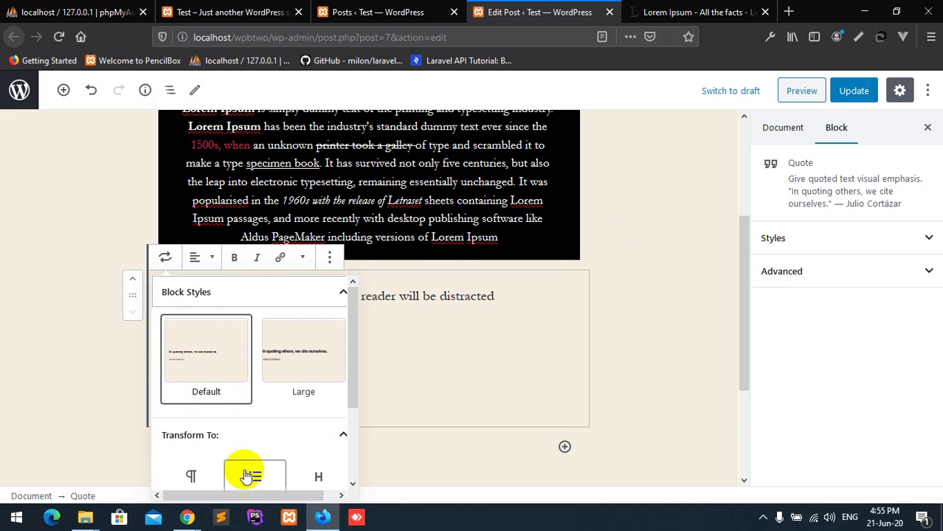
click(252, 477)
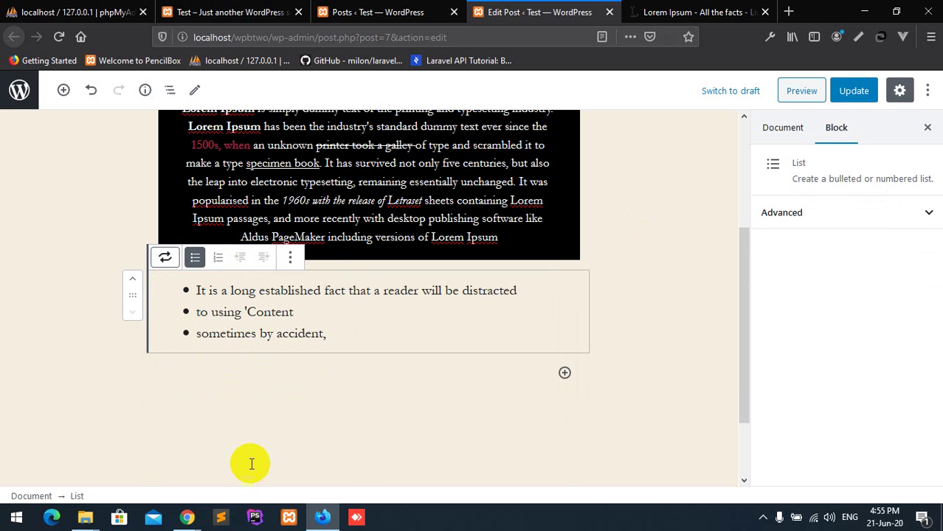
Make the list an ordered, numbered 1–3 list
click(218, 260)
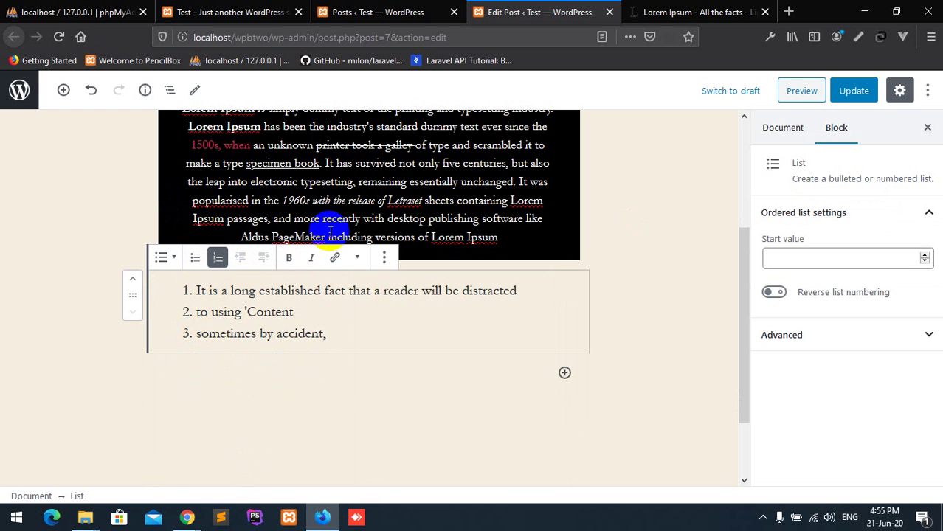
click(194, 291)
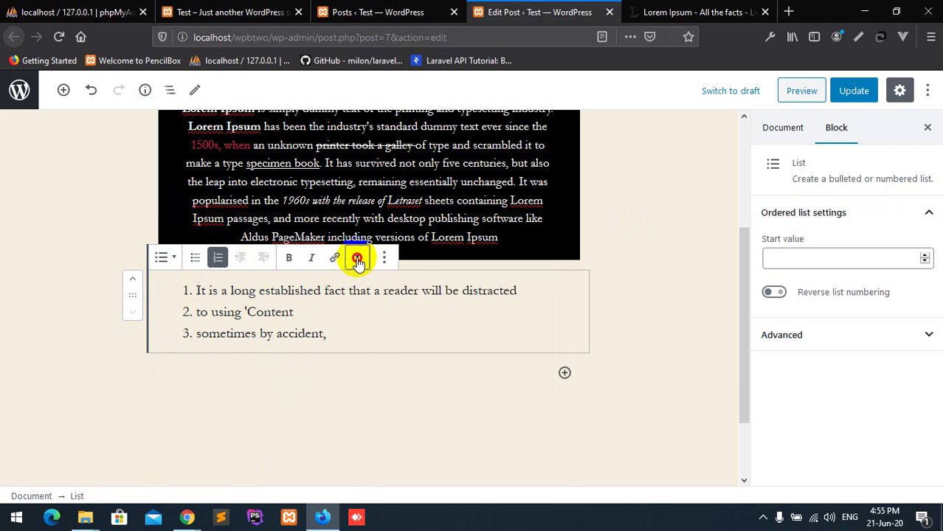
click(357, 257)
click(476, 306)
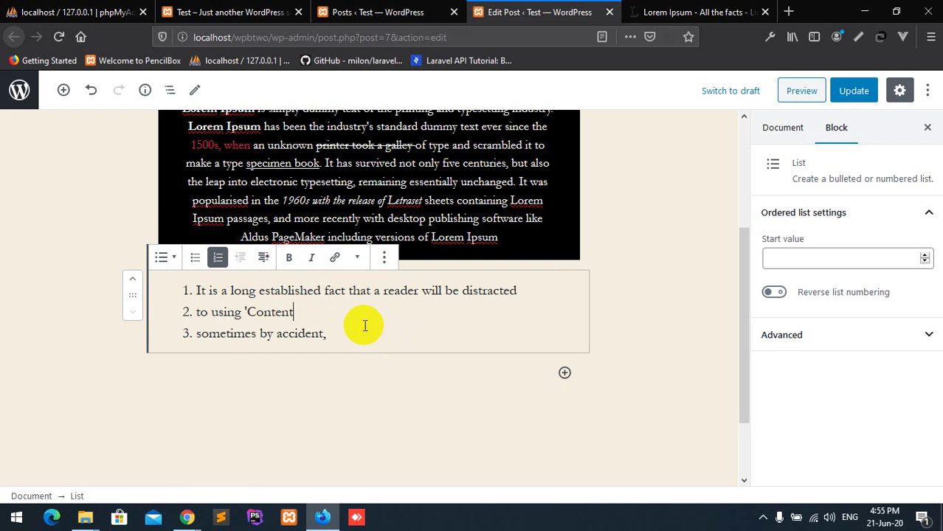
click(63, 90)
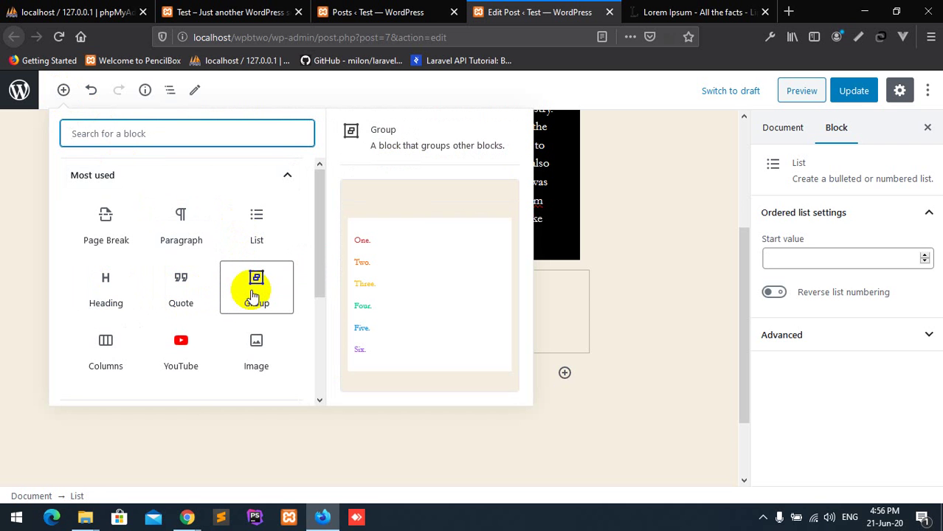
Insert a Group below the numbered list containing a 'sometimes by accident,' paragraph
click(253, 294)
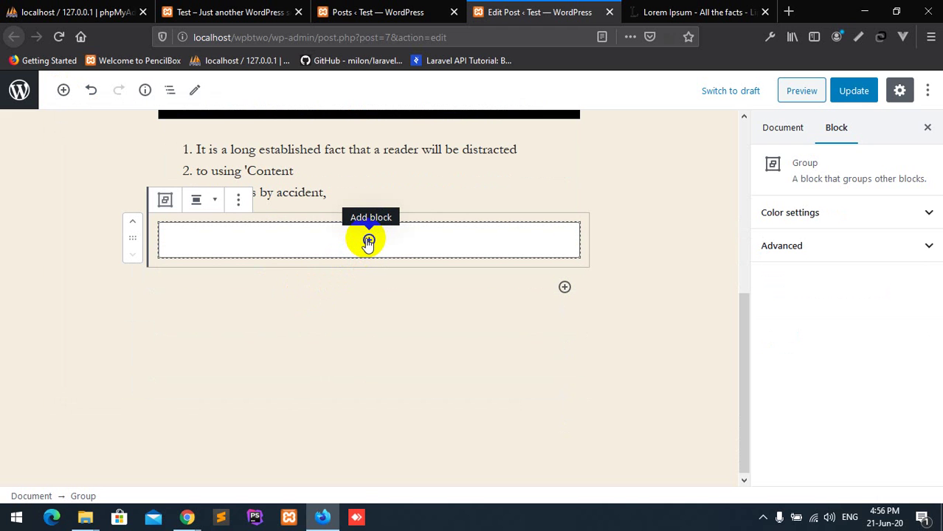
click(368, 243)
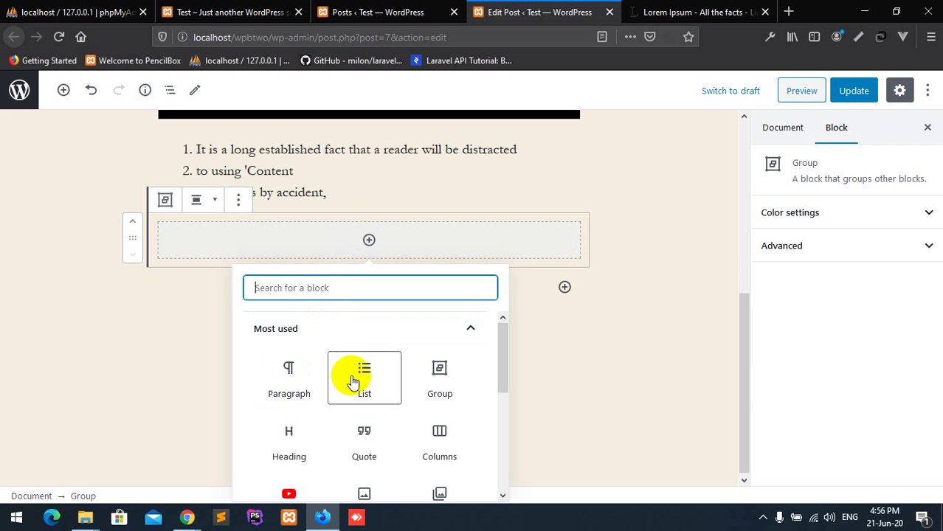
click(289, 373)
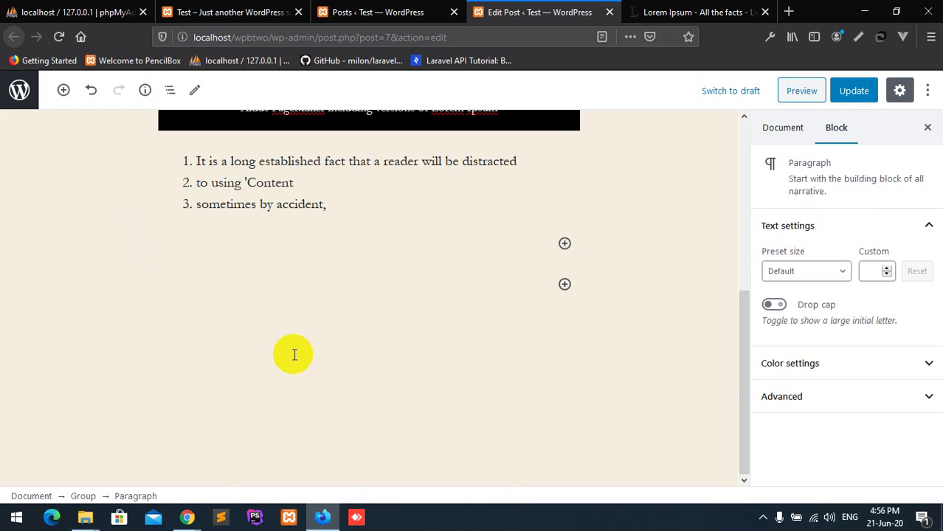
click(401, 296)
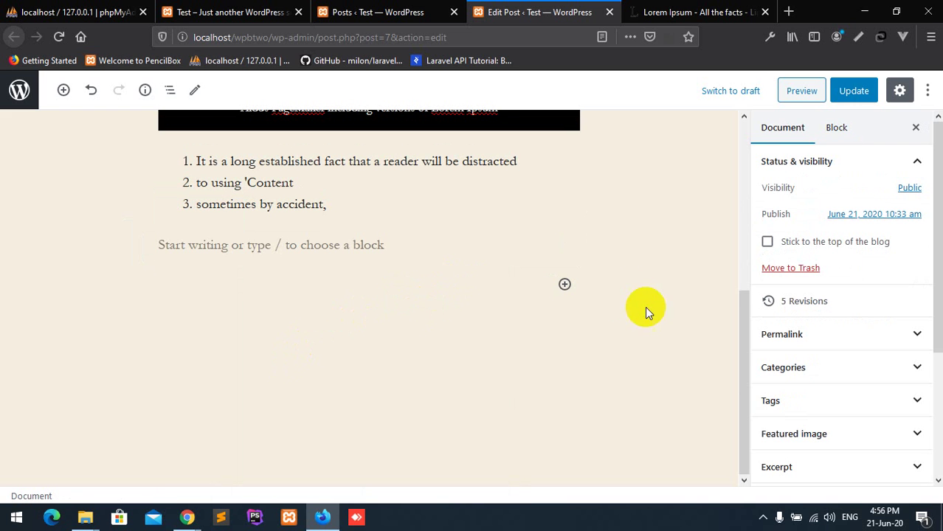
click(379, 251)
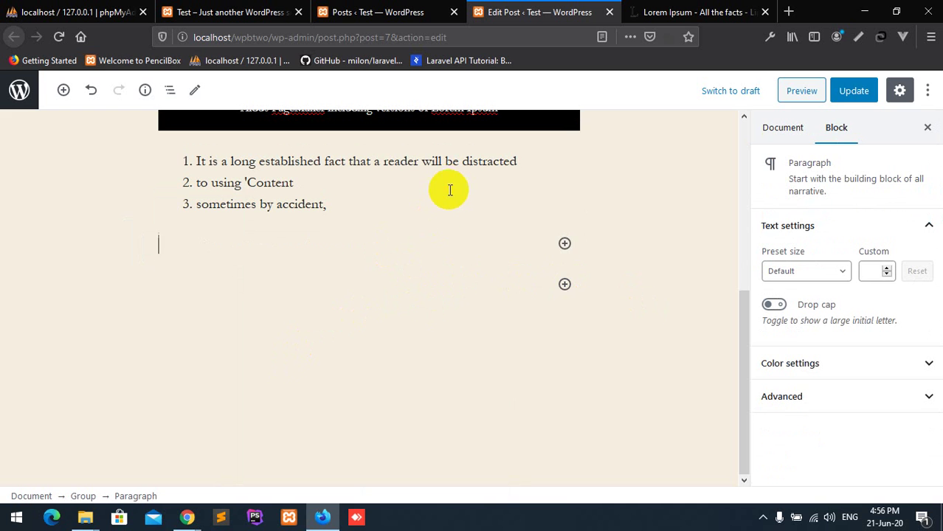
key(ctrl+v)
click(421, 288)
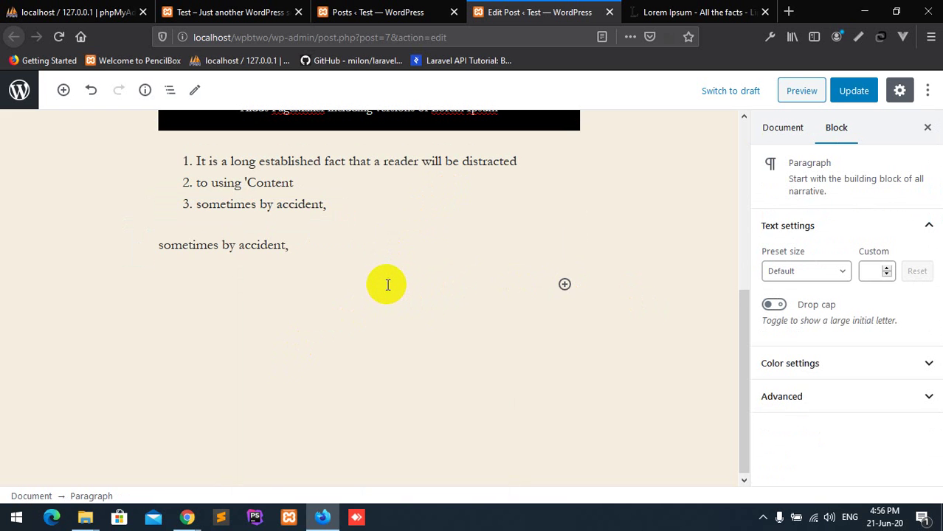
key(BackSpace)
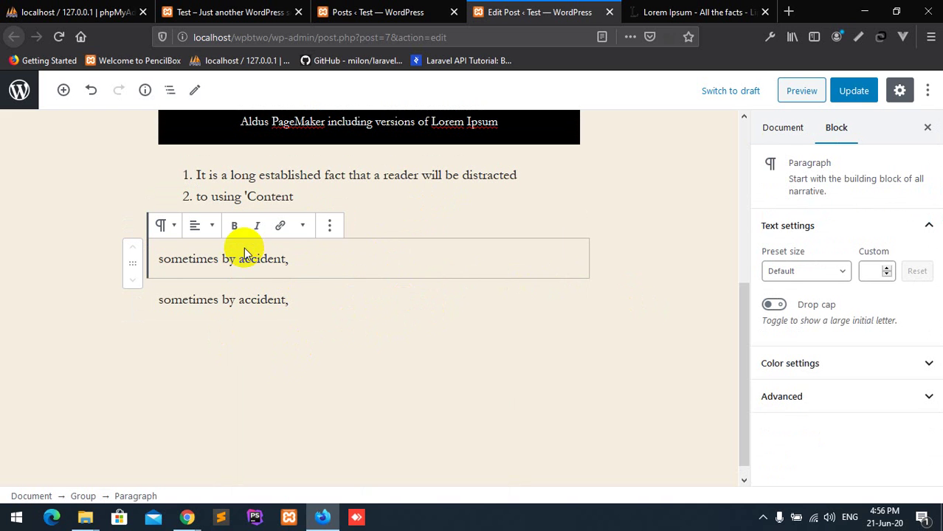
triple_click(231, 257)
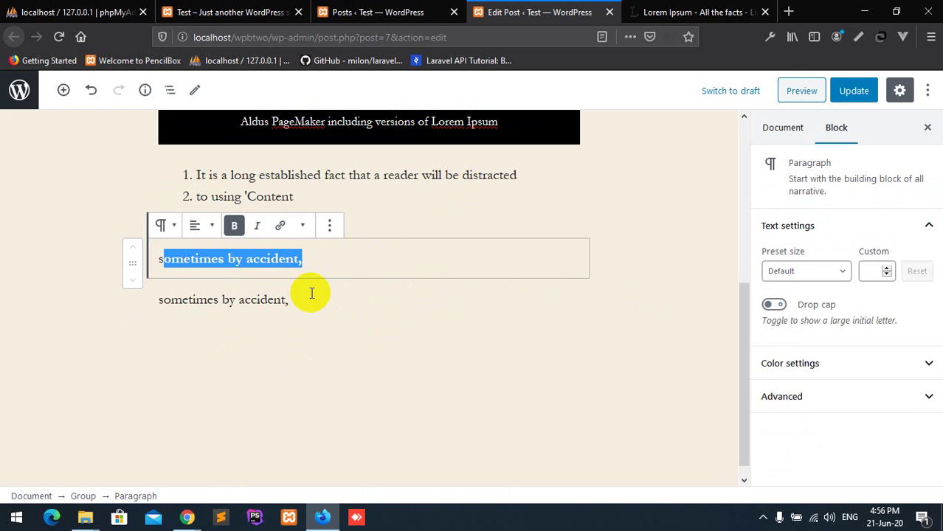
key(ctrl+z)
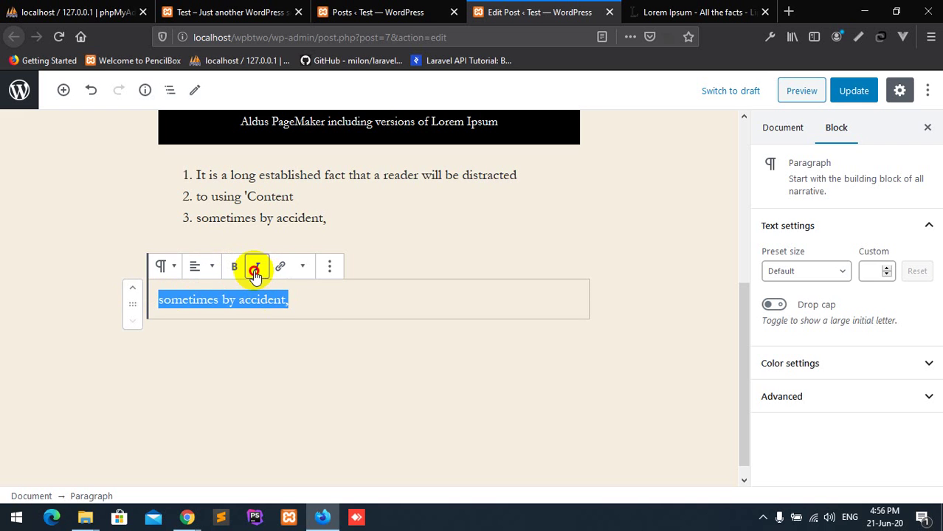
click(255, 273)
click(327, 300)
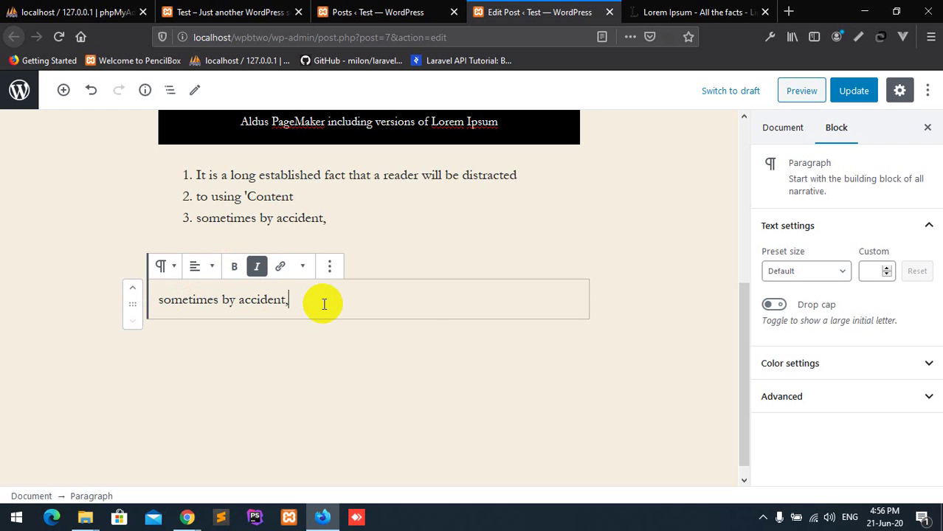
click(837, 359)
click(772, 421)
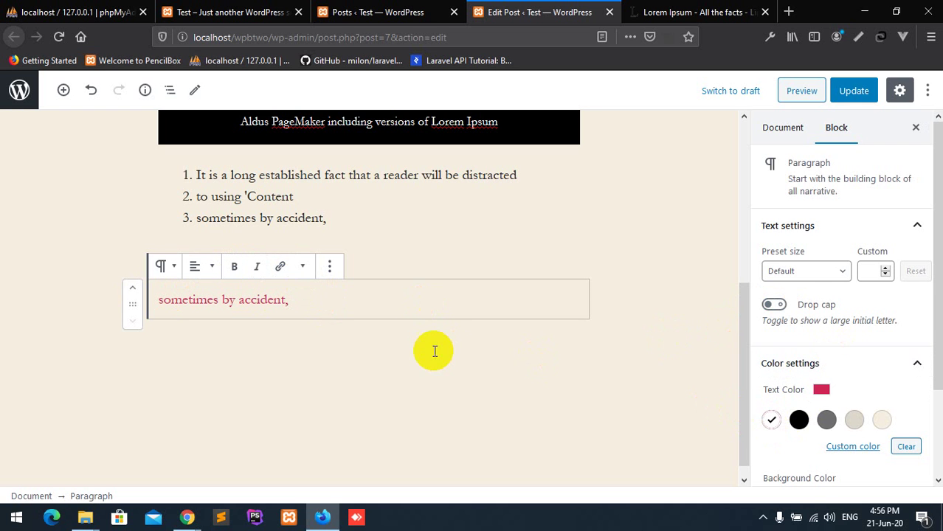
click(64, 95)
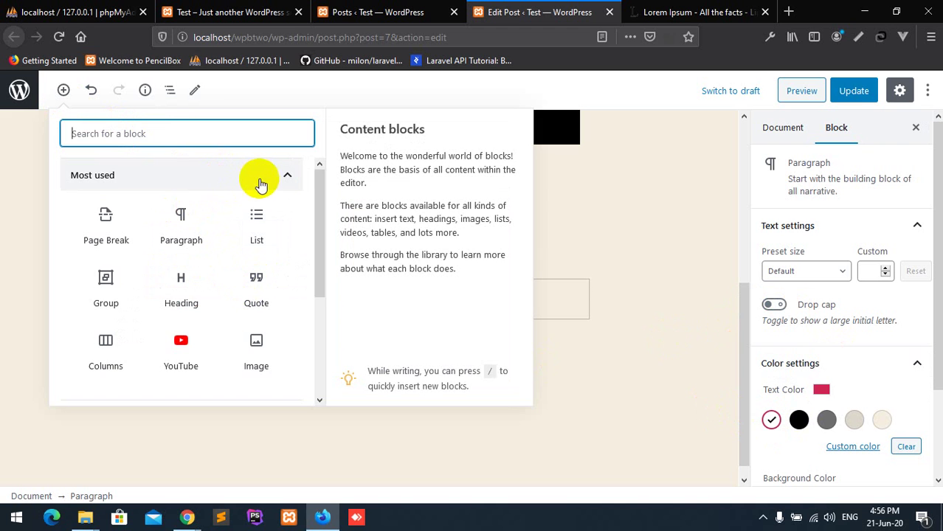
click(291, 179)
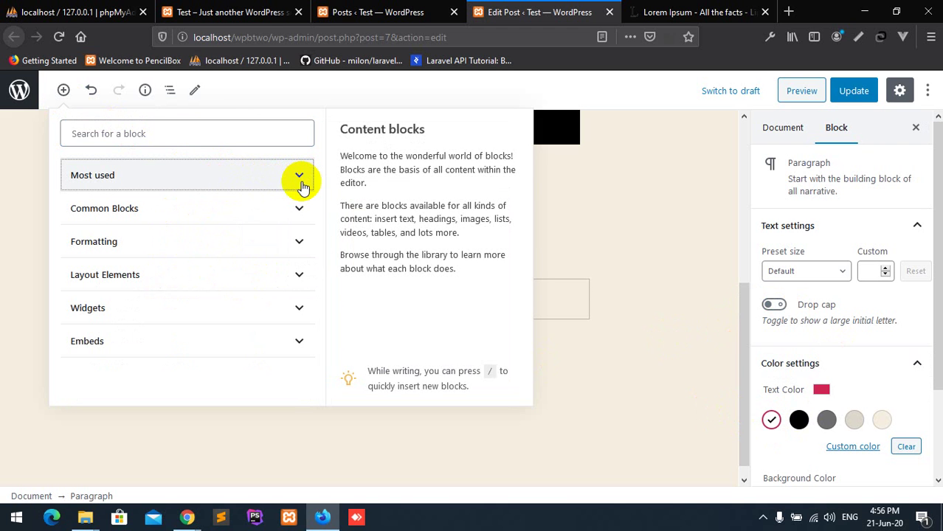
click(301, 183)
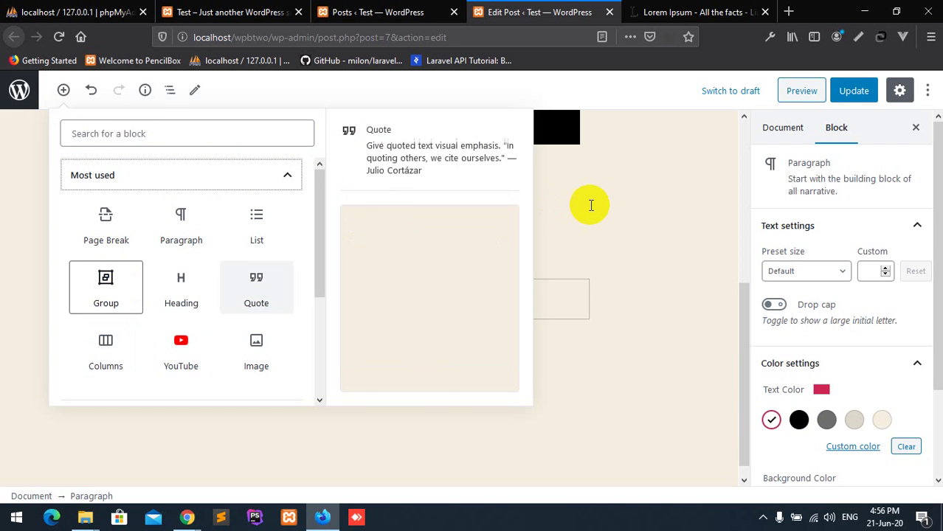
click(593, 200)
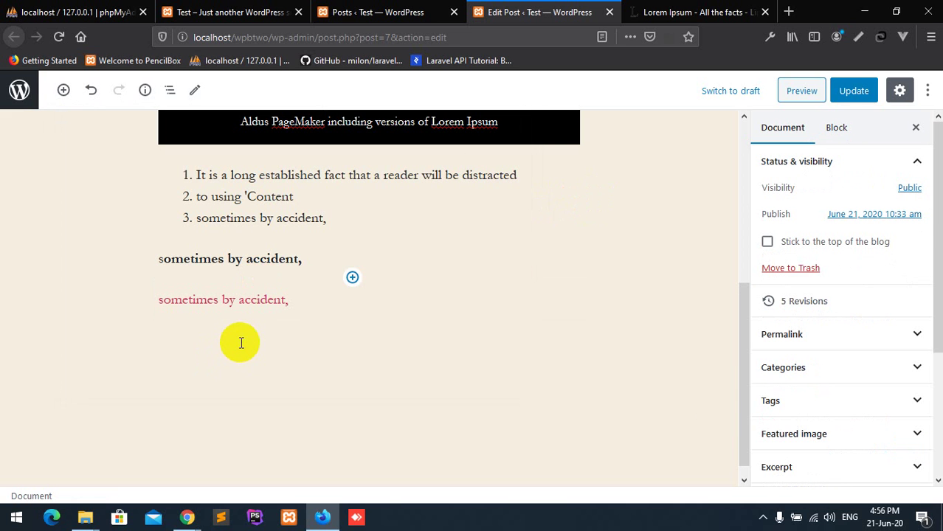
Remove the bold and the red 'sometimes by accident,' paragraphs via More options
click(460, 265)
click(329, 225)
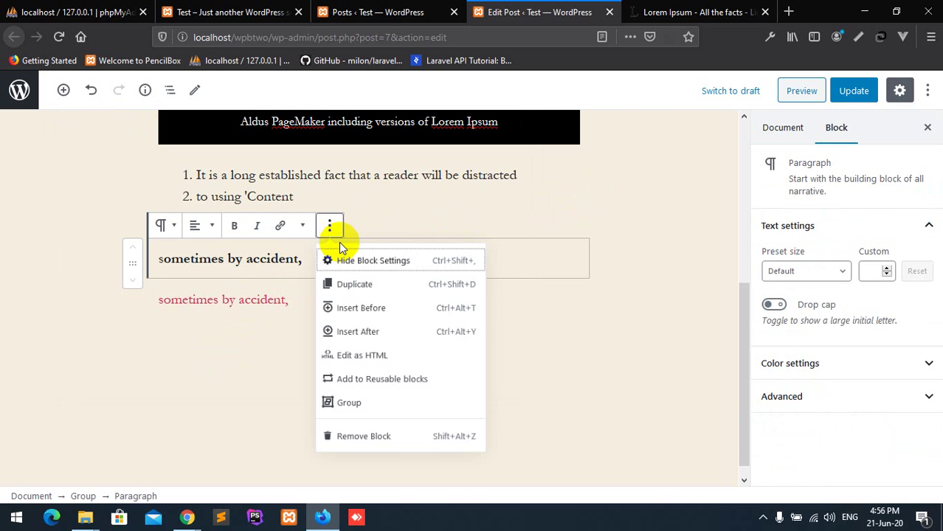
click(352, 447)
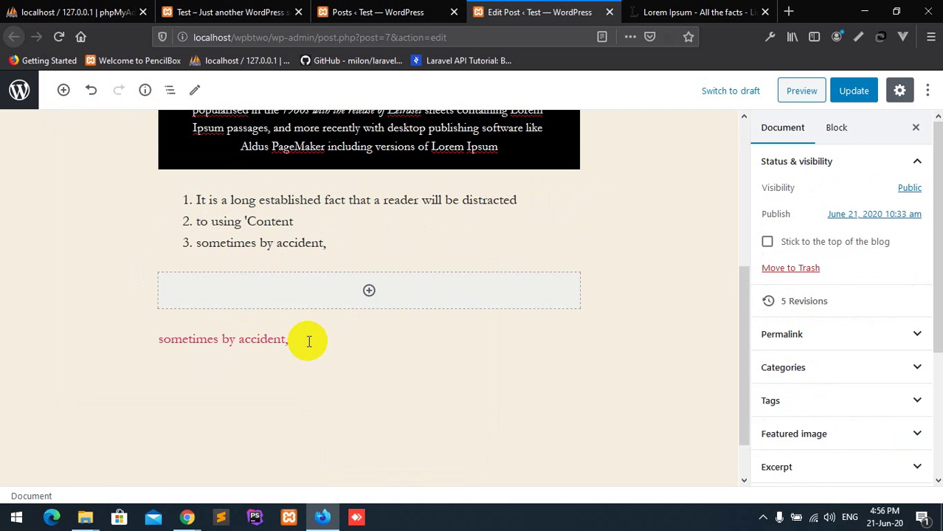
click(308, 341)
click(329, 306)
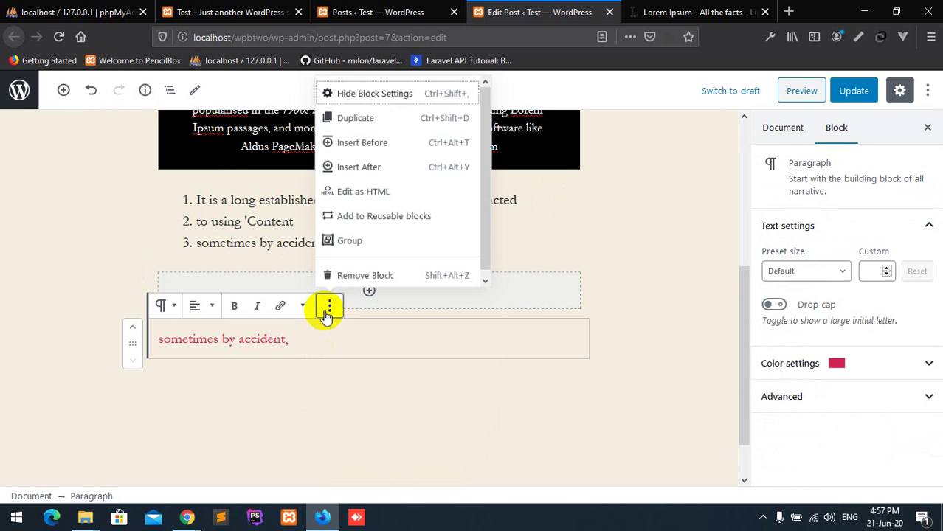
click(365, 279)
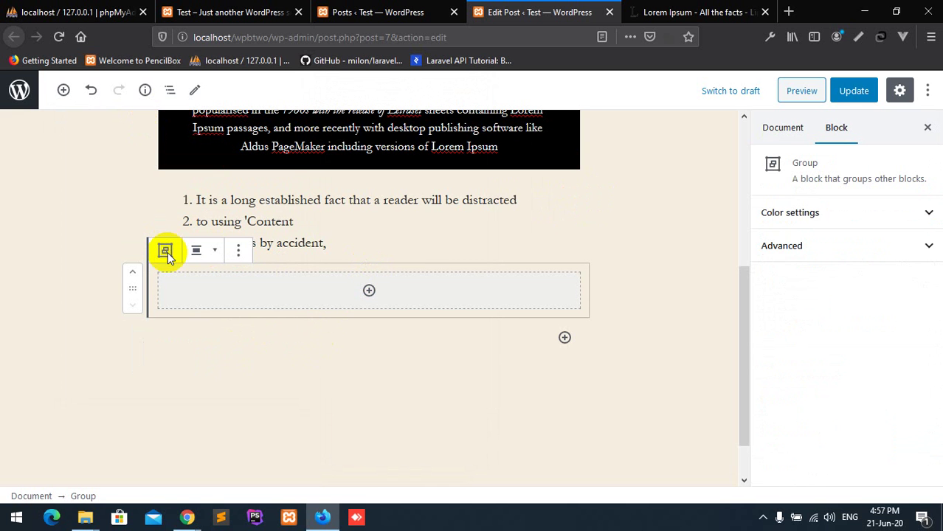
Set the group to Full width, then back to default width
click(214, 251)
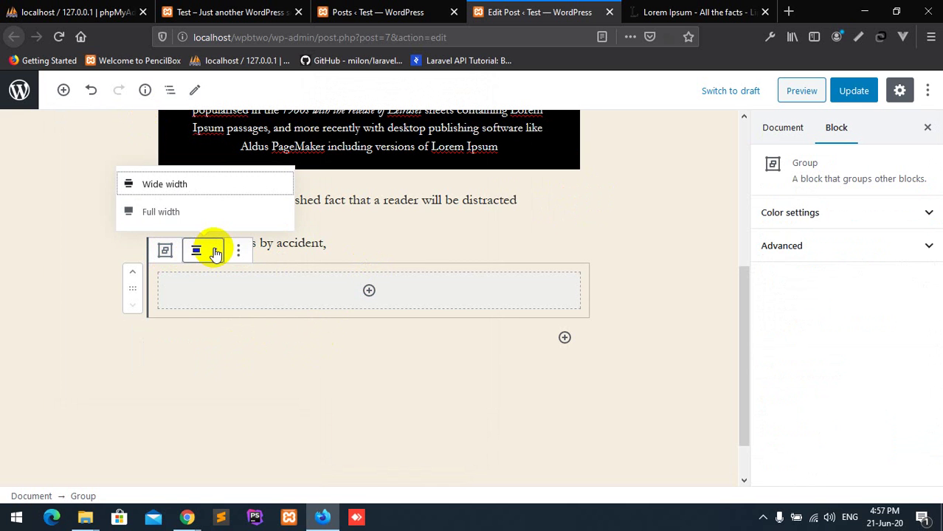
click(188, 212)
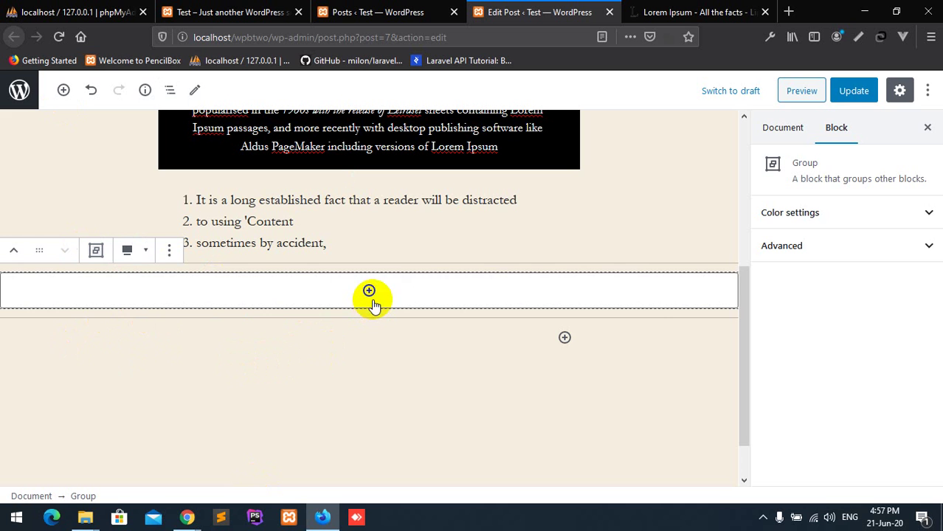
click(127, 251)
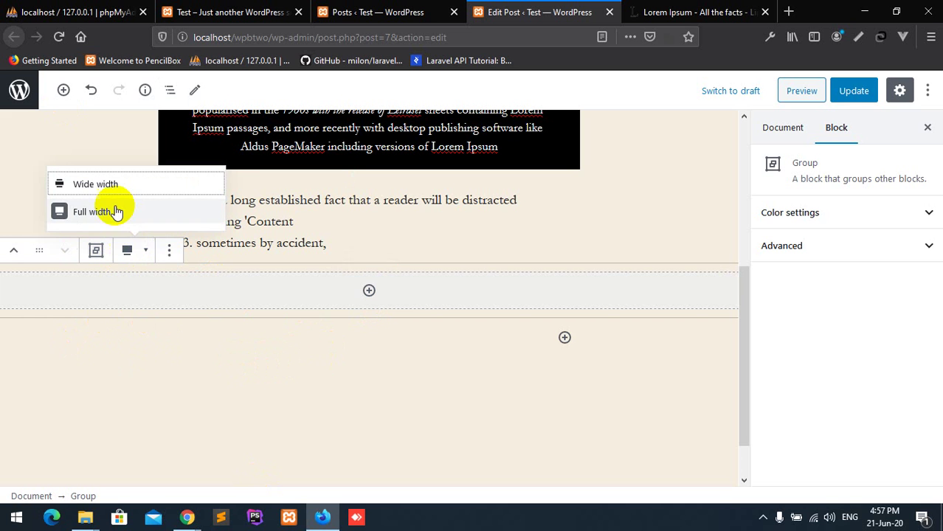
click(116, 211)
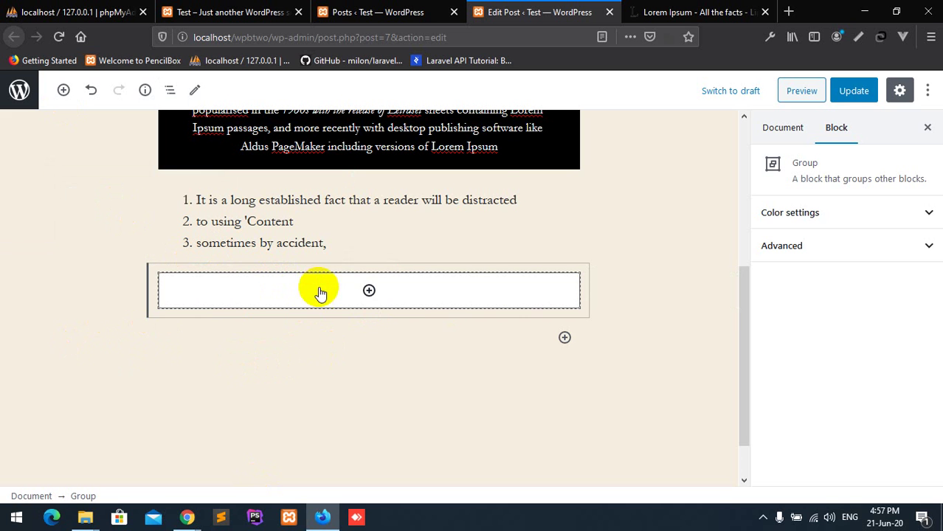
Add an empty paragraph inside the group and another empty block below it
click(365, 290)
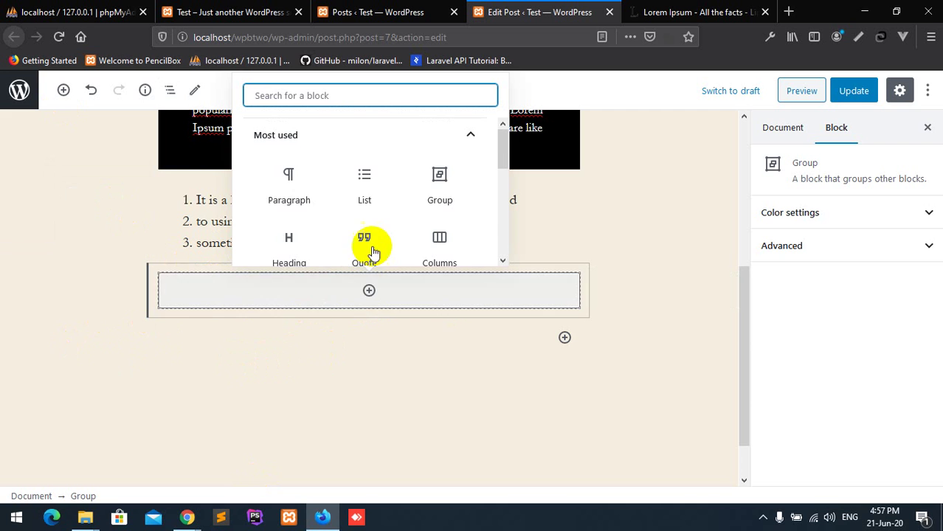
scroll(424, 199, down, 2)
scroll(422, 199, down, 1)
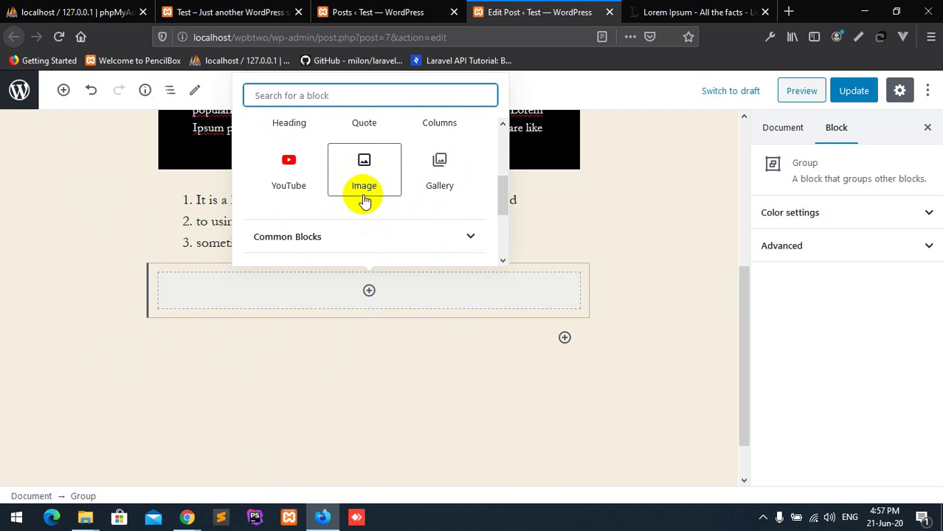
scroll(365, 201, up, 4)
click(301, 195)
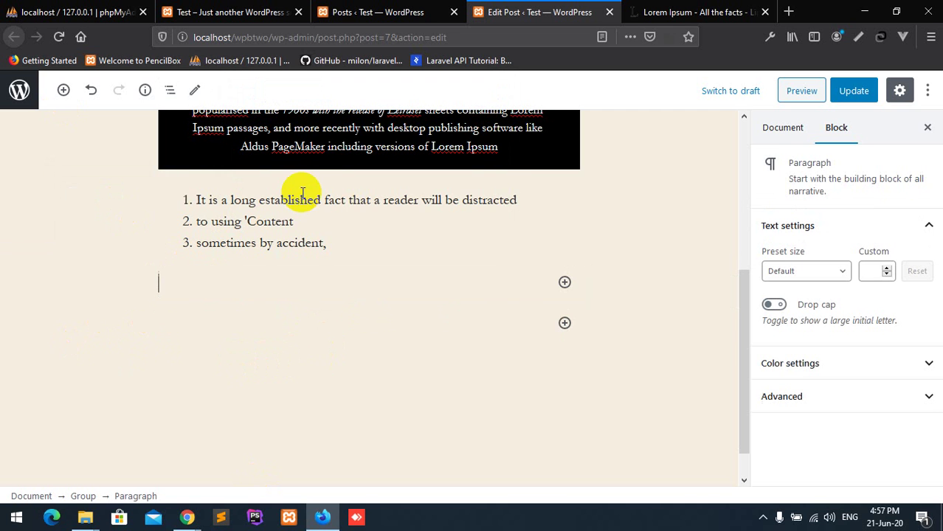
click(353, 263)
click(353, 263)
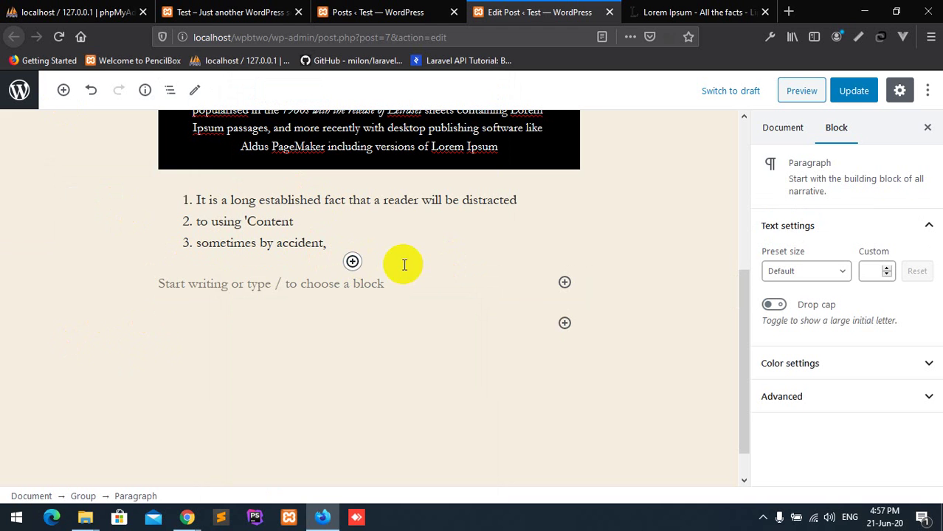
click(438, 288)
click(547, 325)
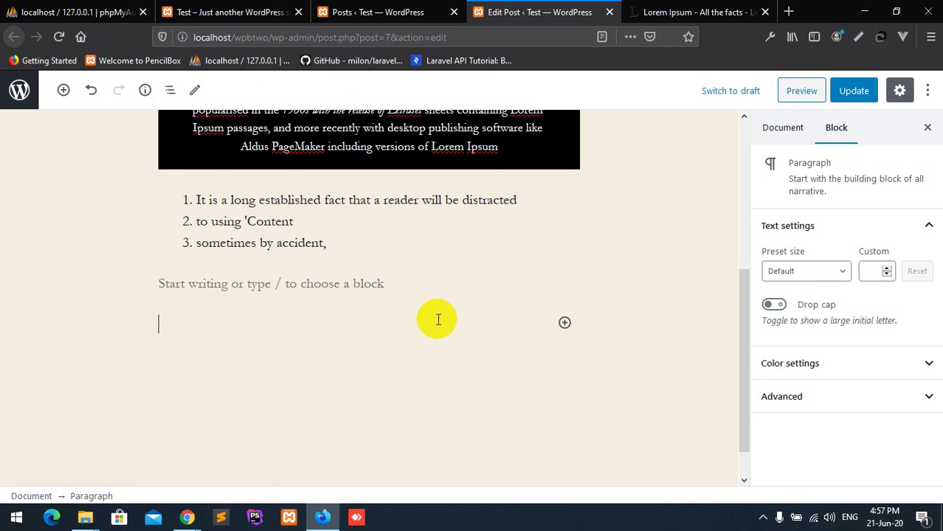
Make the empty block an H2 heading, after briefly switching it to a paragraph
click(564, 324)
click(683, 251)
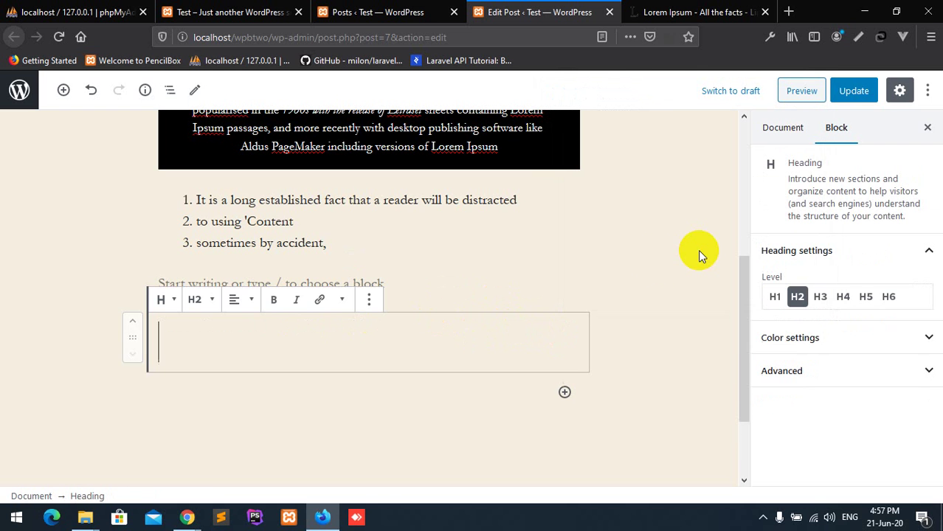
click(489, 290)
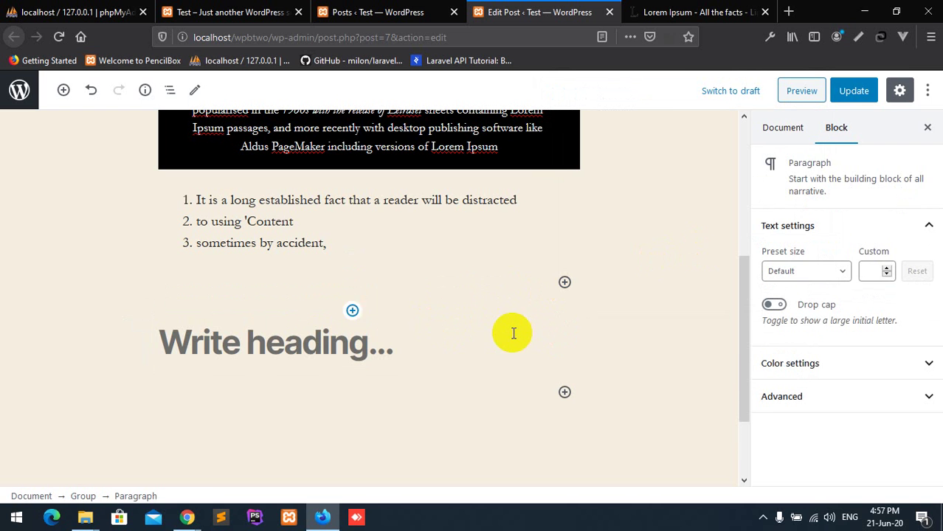
click(483, 357)
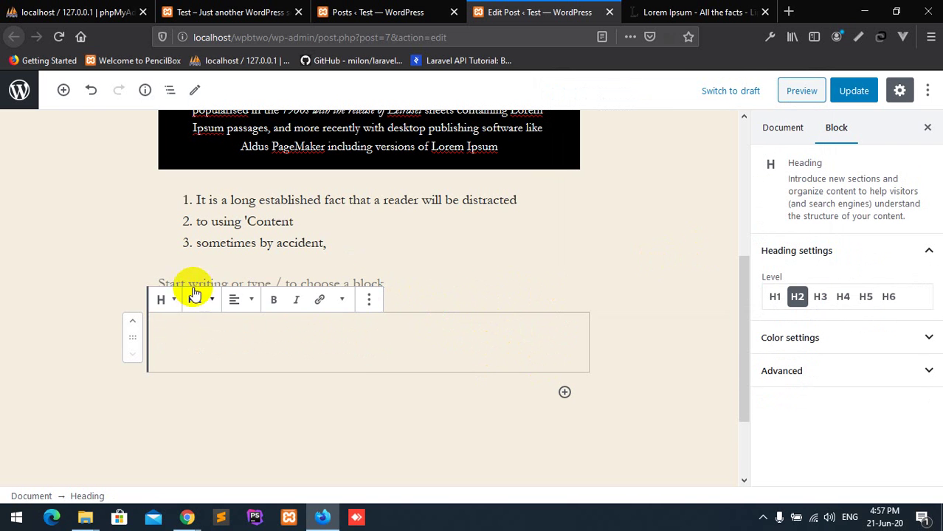
click(167, 301)
click(190, 384)
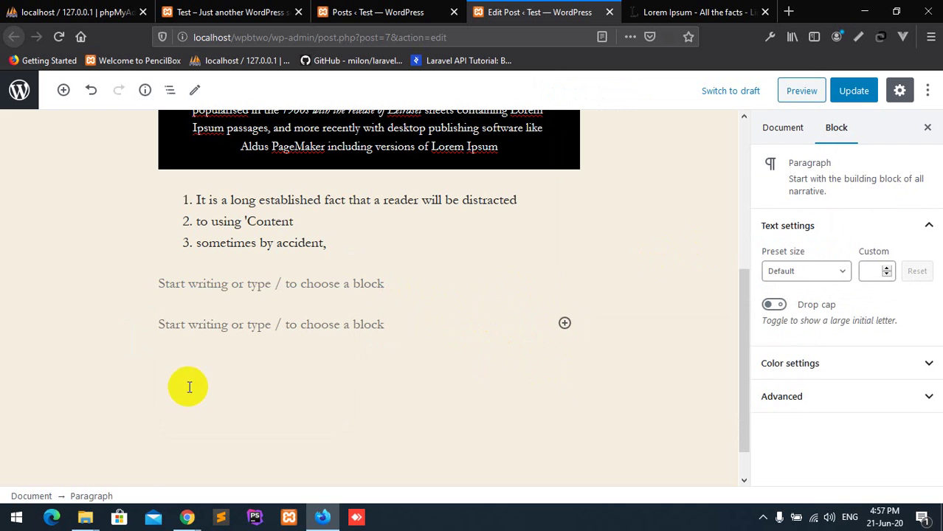
click(201, 287)
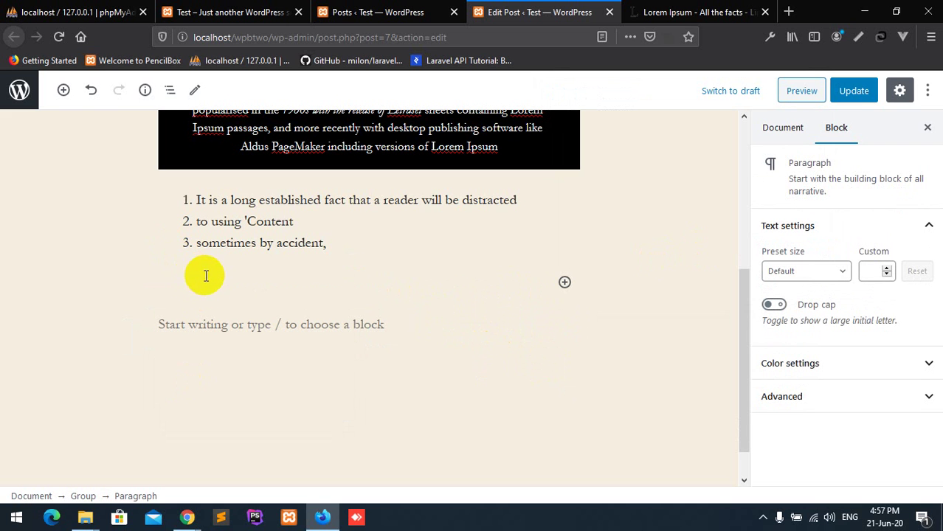
click(567, 283)
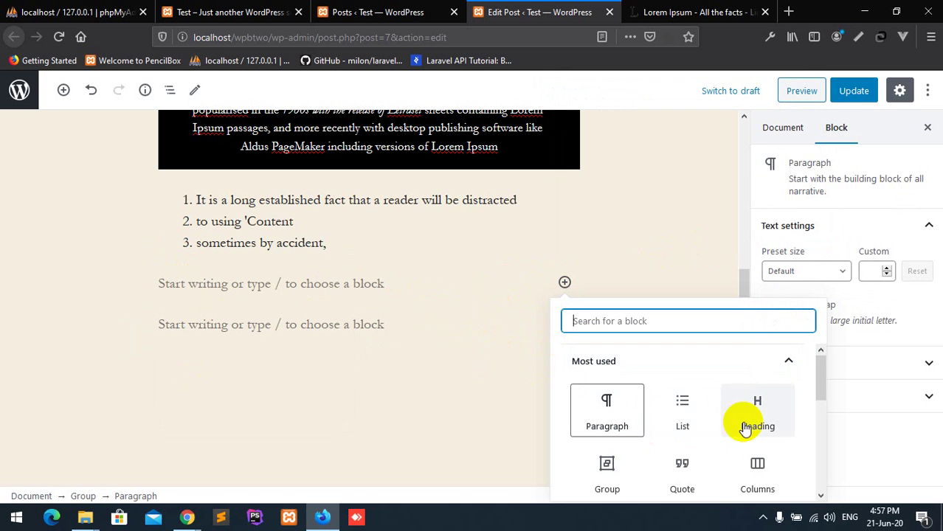
click(745, 426)
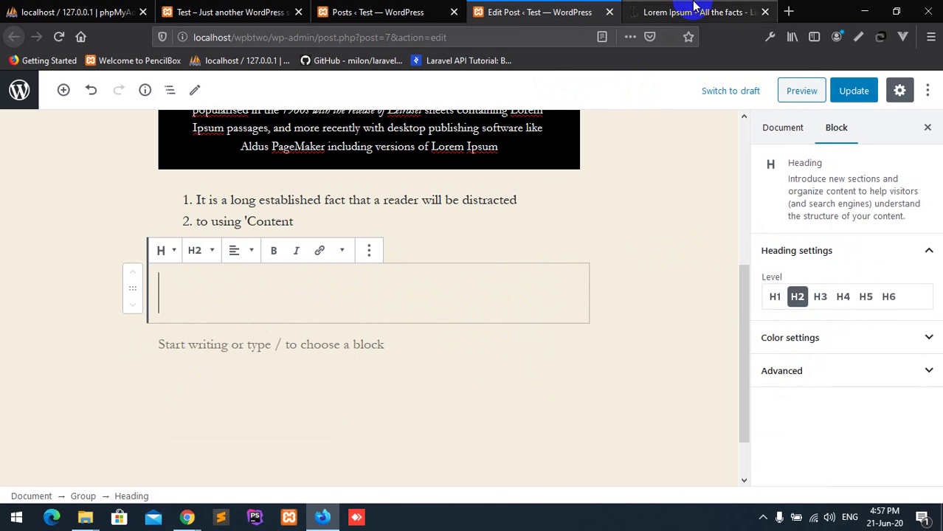
Copy 'Why do we use it?' from lipsum.com into the heading block and set it to H6
click(694, 7)
shift+click(515, 277)
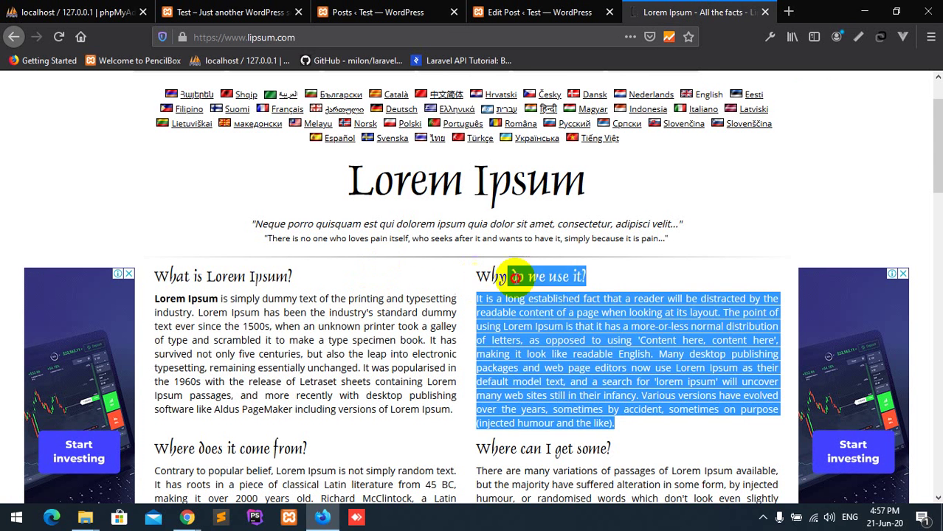
click(595, 278)
drag(471, 277, 610, 279)
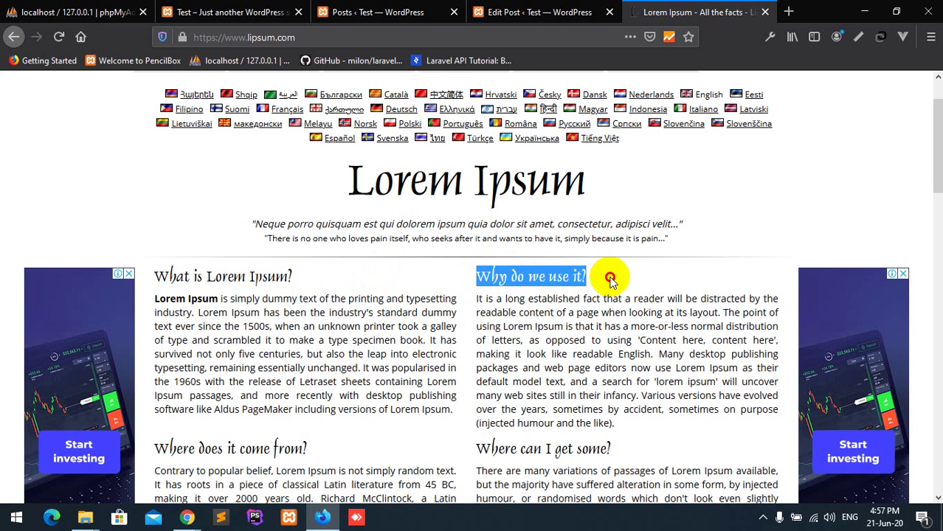
right_click(566, 277)
click(583, 284)
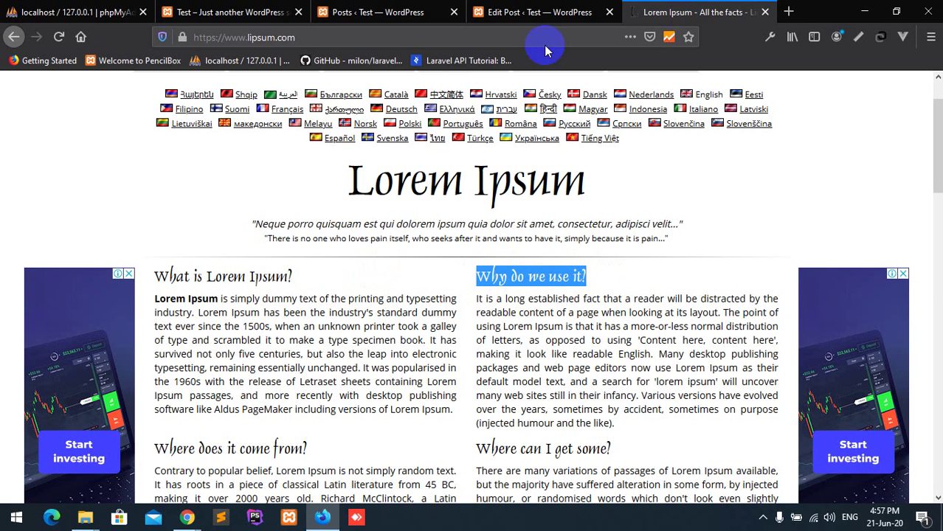
click(477, 11)
click(269, 278)
right_click(271, 279)
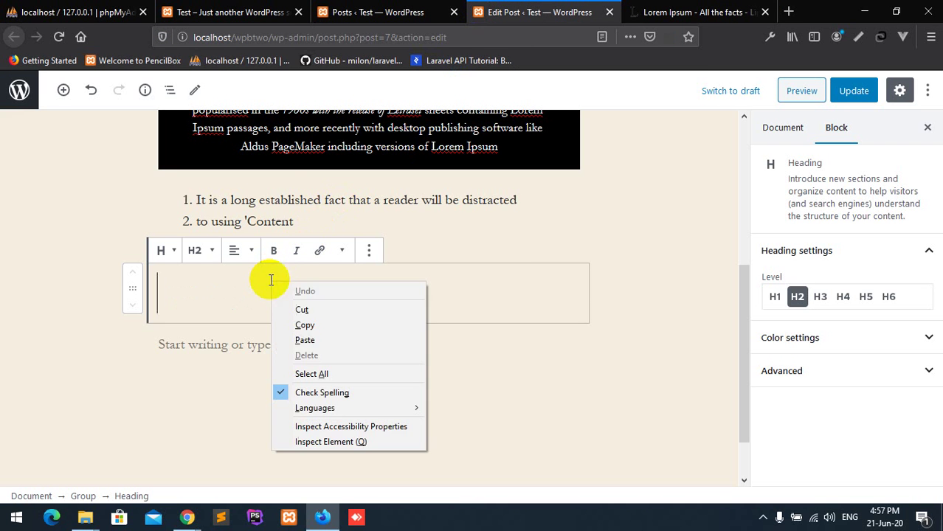
click(305, 340)
click(209, 251)
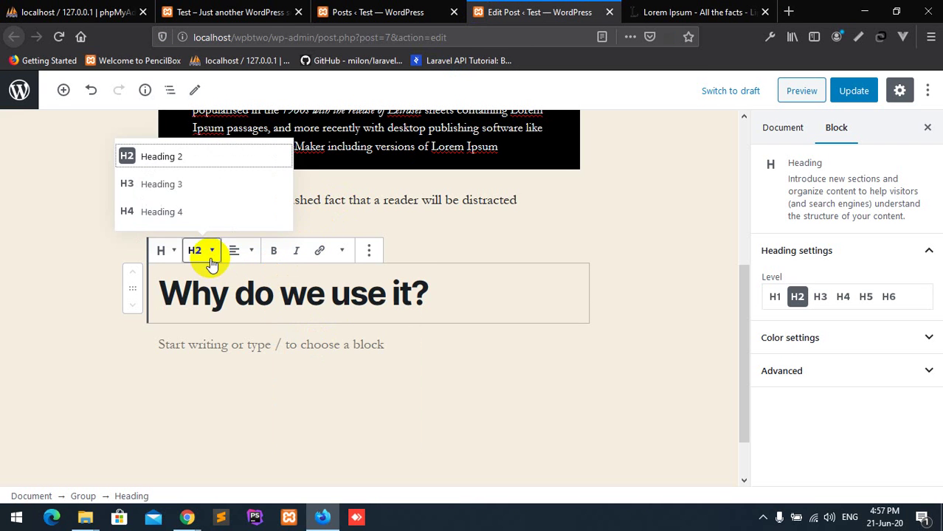
click(198, 216)
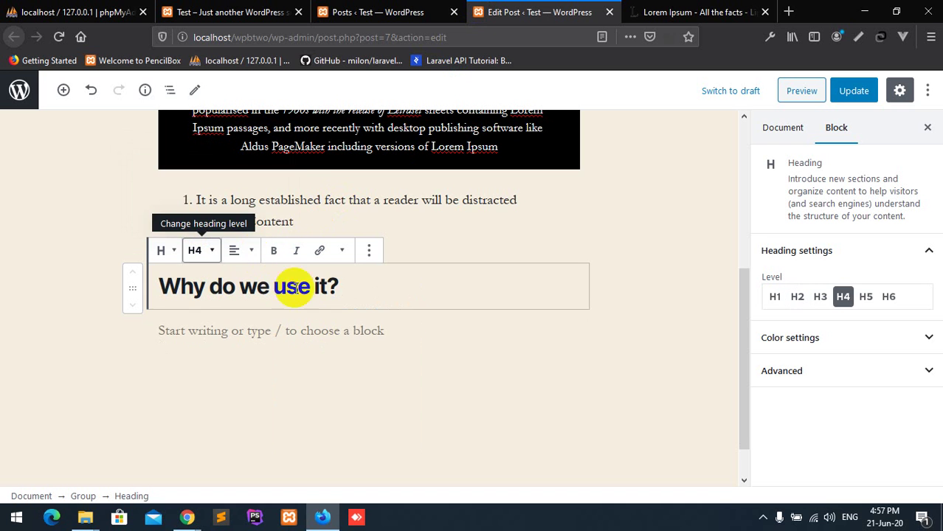
click(892, 296)
Paste the 'It is a long established fact' paragraph below the heading and update the post
click(271, 319)
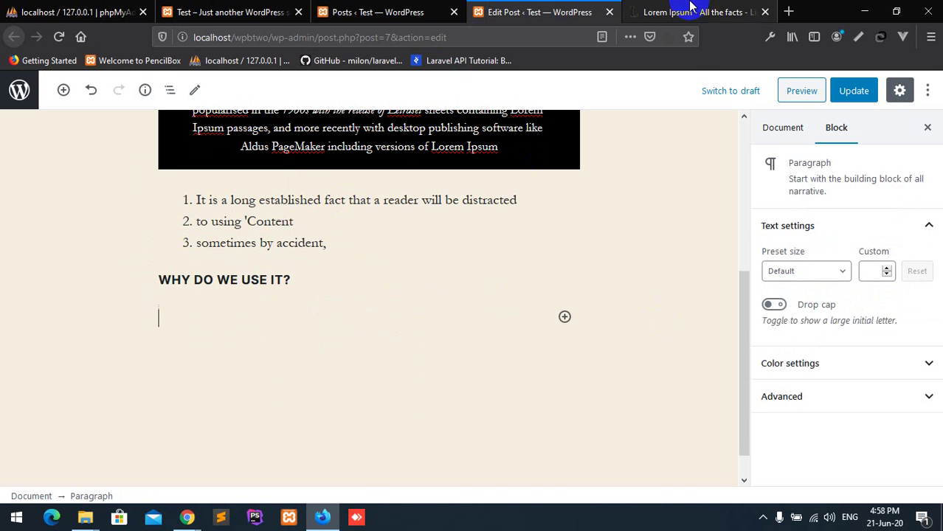
click(694, 12)
drag(616, 424, 479, 295)
click(496, 309)
triple_click(496, 309)
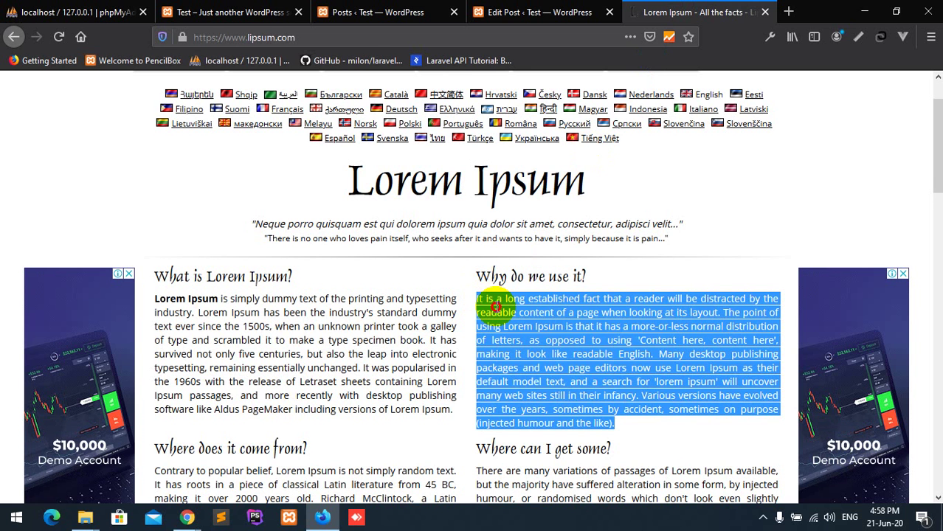
right_click(496, 309)
click(528, 312)
click(517, 12)
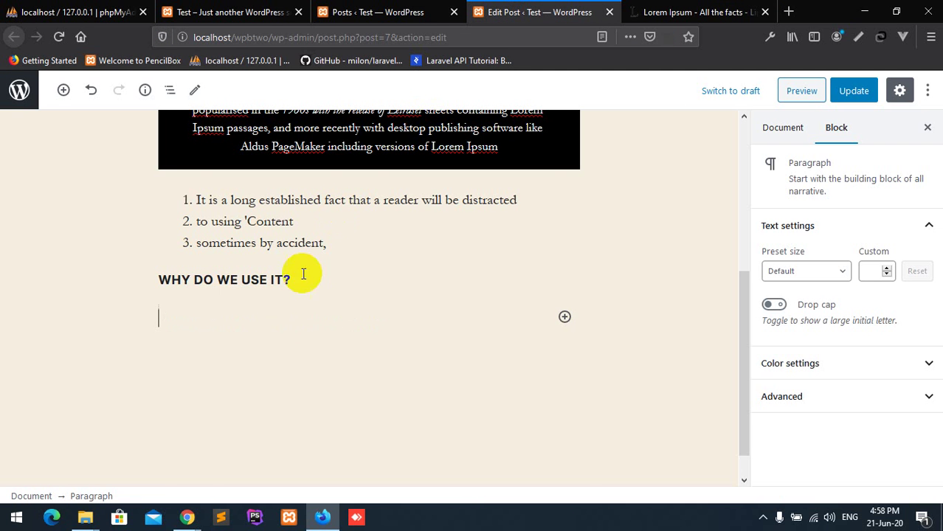
right_click(285, 327)
click(340, 385)
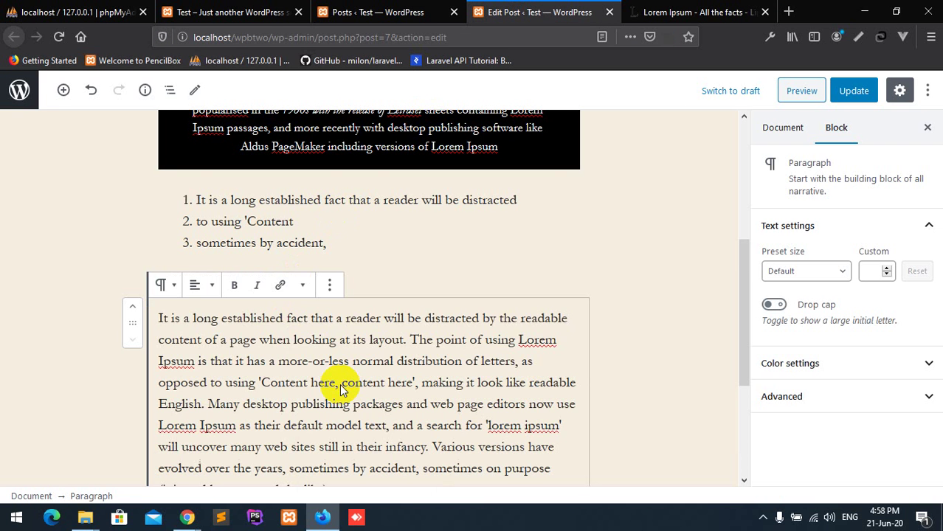
scroll(169, 270, down, 2)
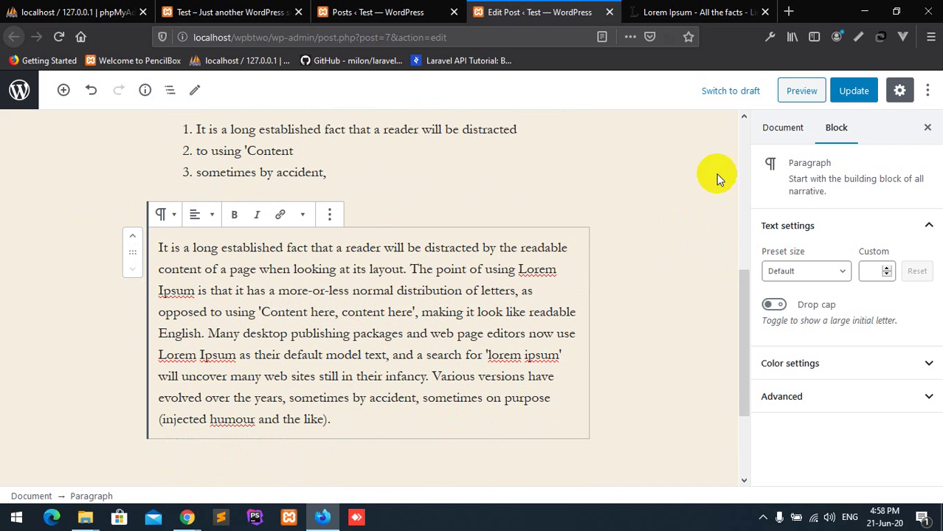
click(852, 92)
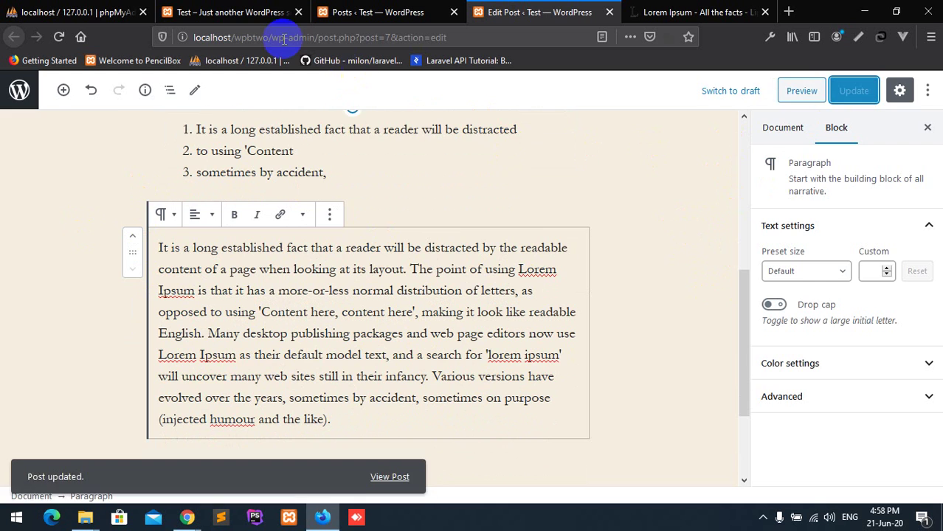
click(274, 12)
click(58, 36)
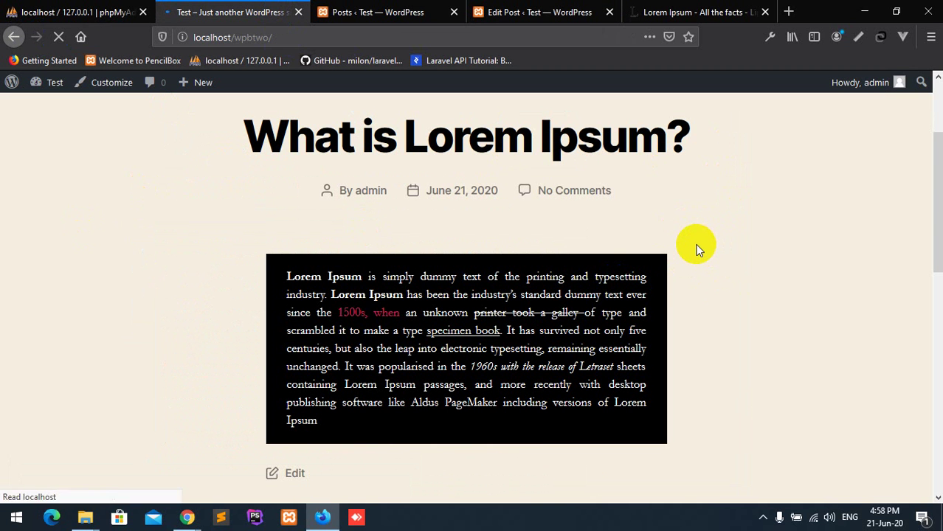
scroll(698, 247, down, 3)
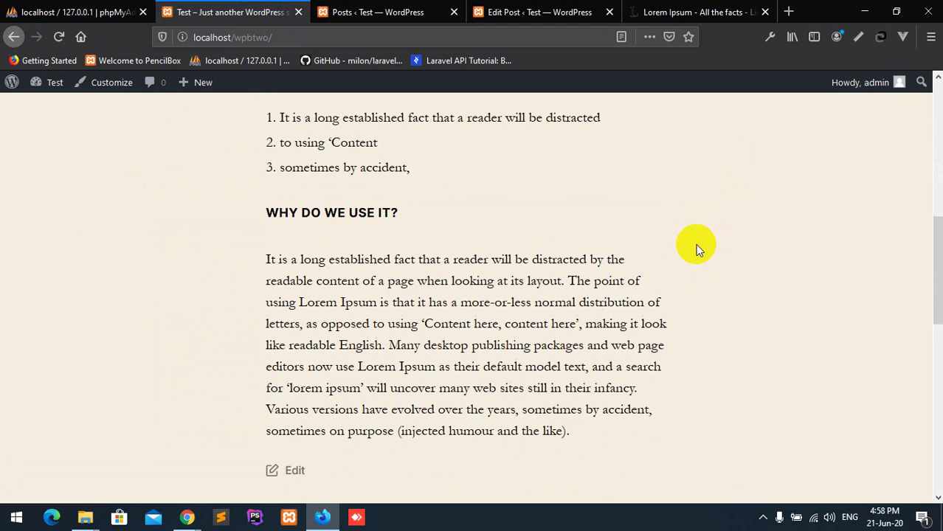
scroll(697, 247, up, 5)
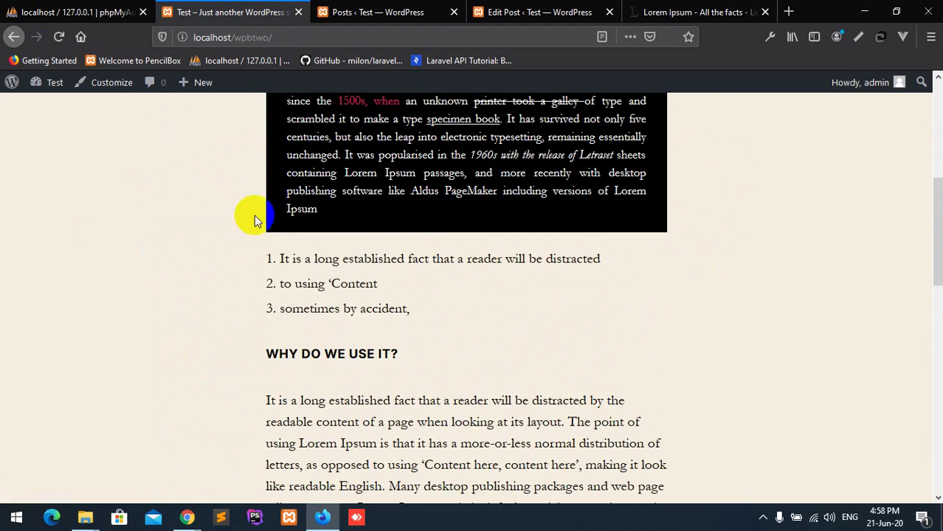
scroll(251, 233, down, 4)
scroll(548, 312, up, 4)
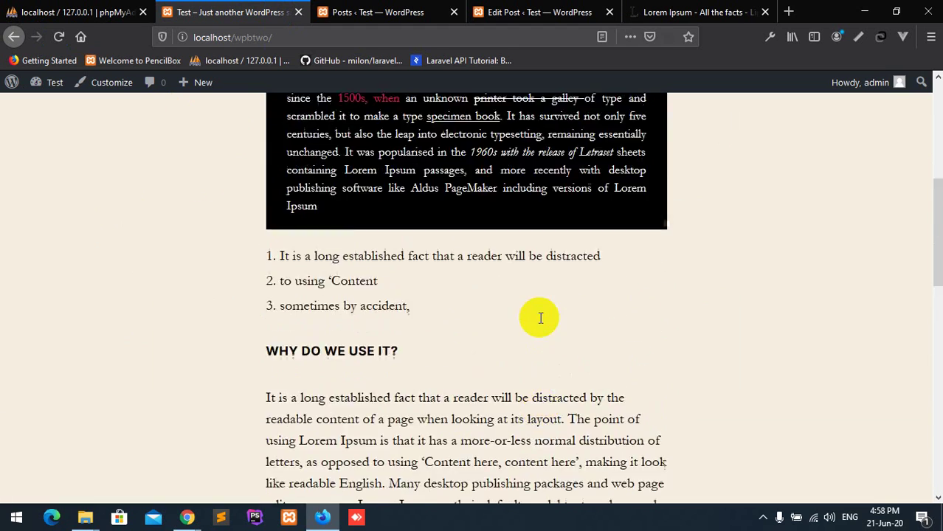
scroll(540, 318, up, 2)
scroll(543, 312, down, 5)
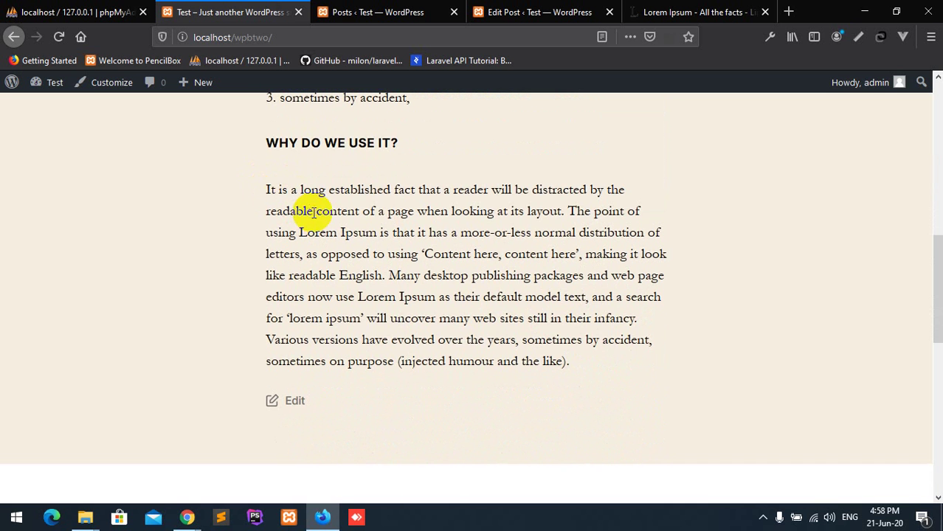
scroll(311, 211, up, 3)
scroll(411, 277, down, 1)
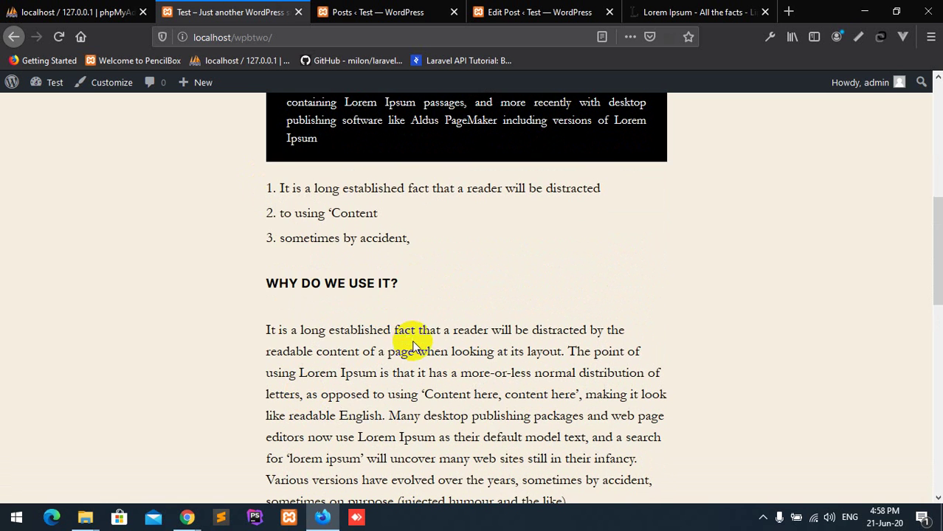
click(379, 12)
click(244, 12)
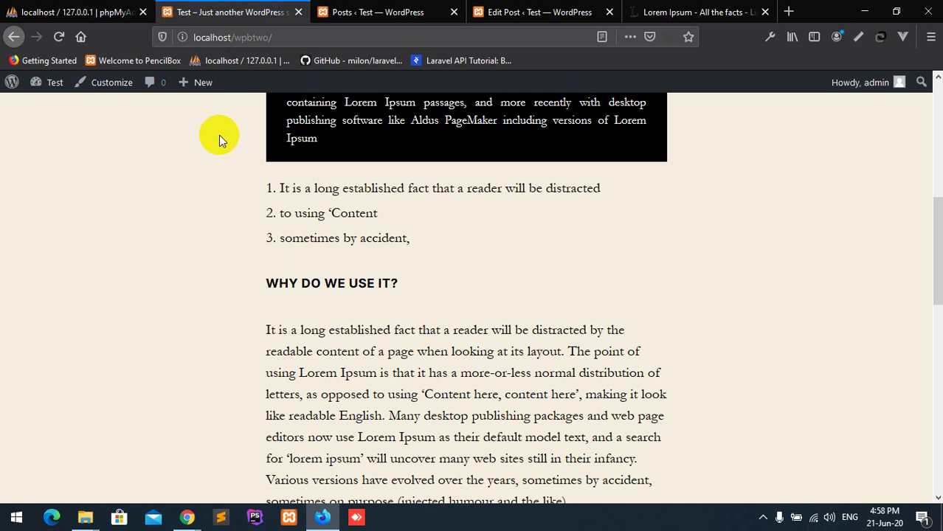
click(540, 12)
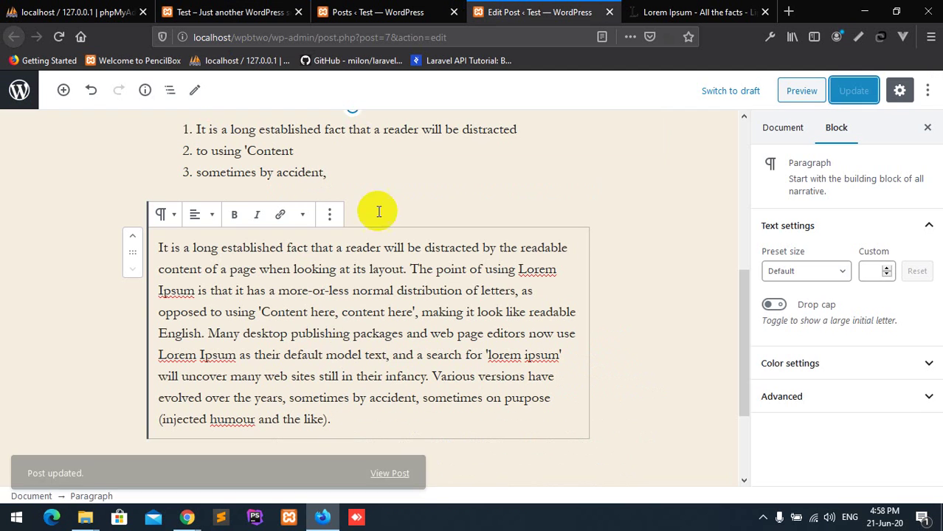
Add my-class as the paragraph's additional CSS class, update, and check the live post
click(820, 405)
click(806, 440)
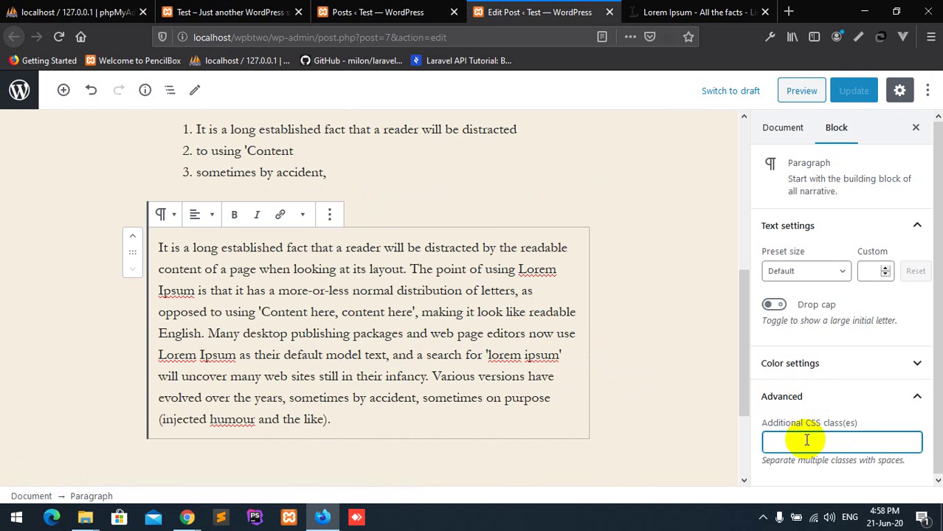
text(my-class)
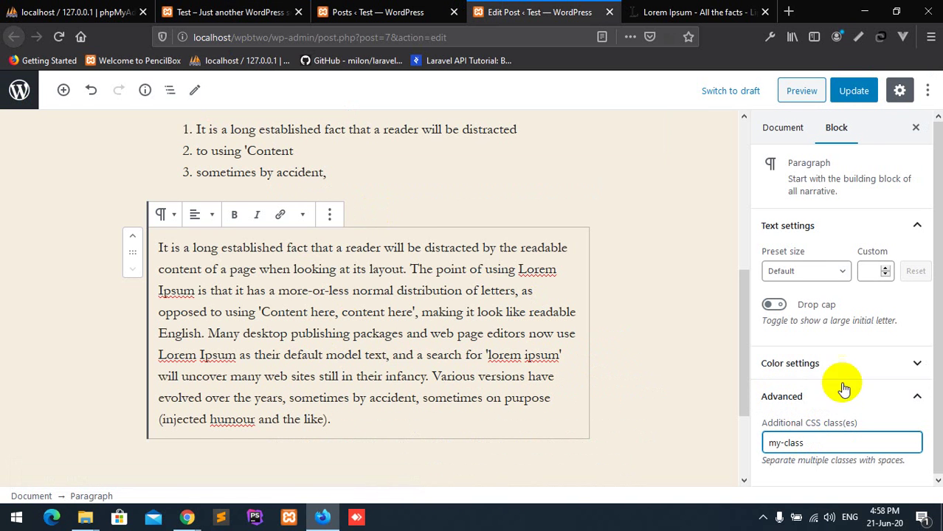
click(852, 90)
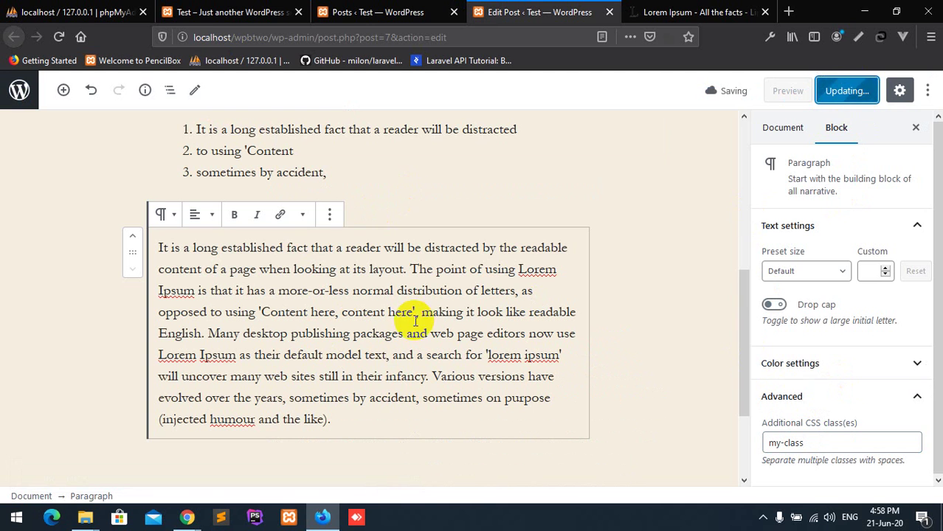
click(273, 11)
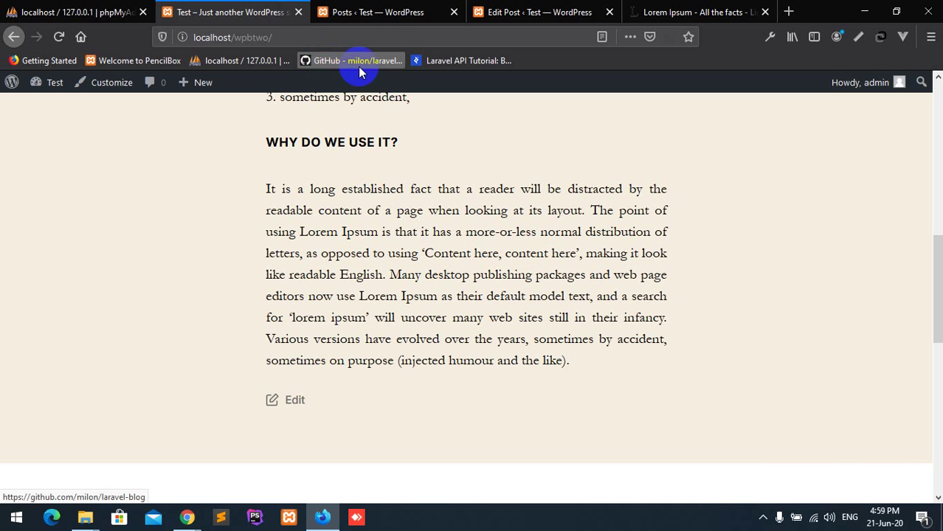
click(554, 9)
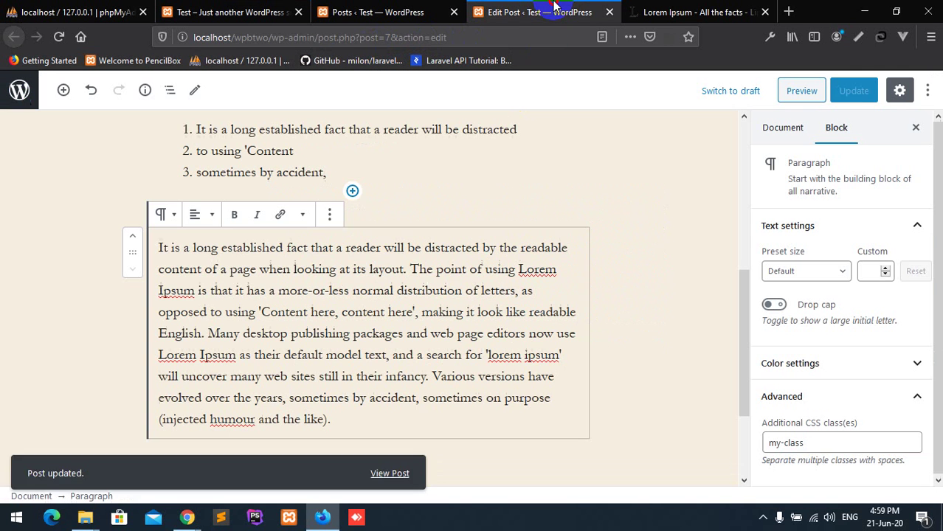
click(64, 91)
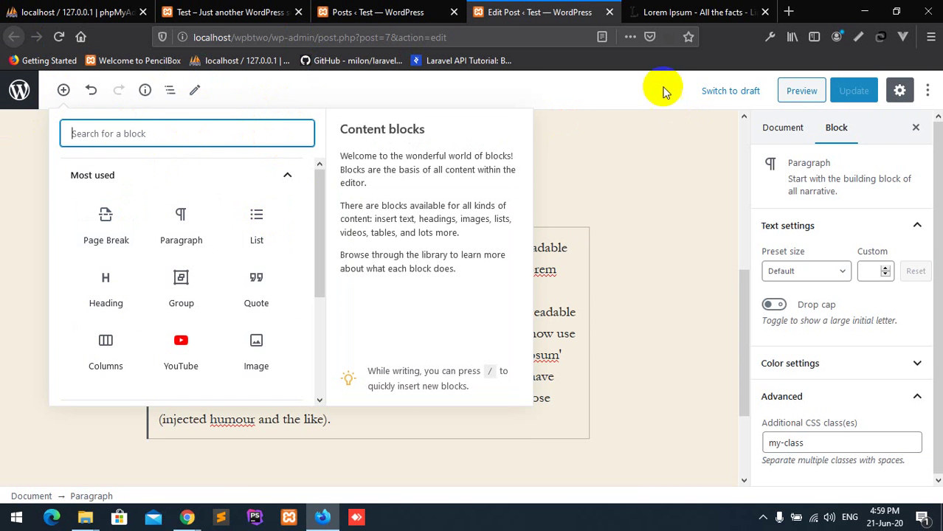
click(644, 137)
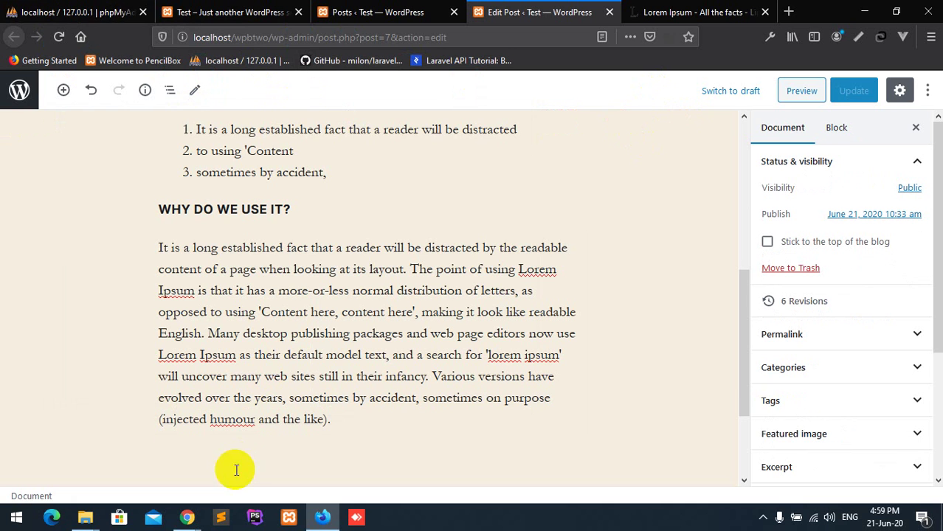
click(765, 518)
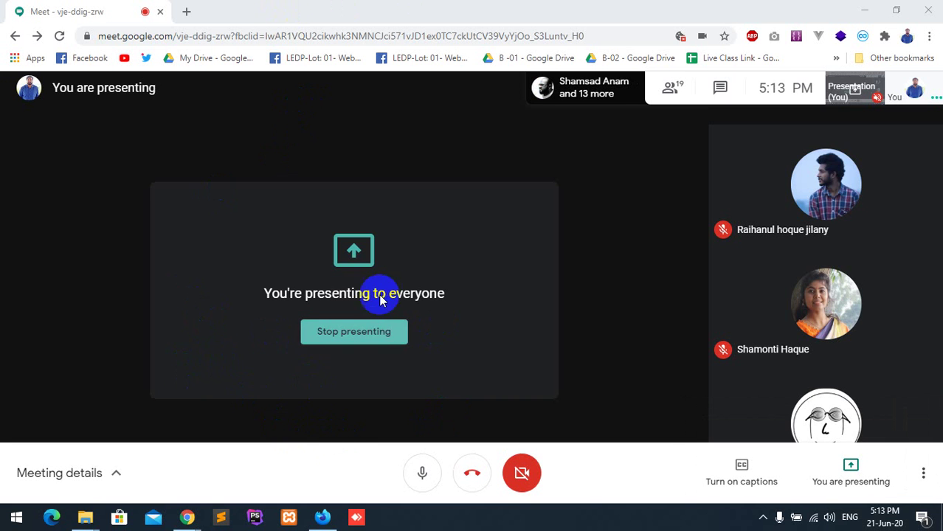
Switch from Google Meet back to the Firefox window with the post editor
click(322, 515)
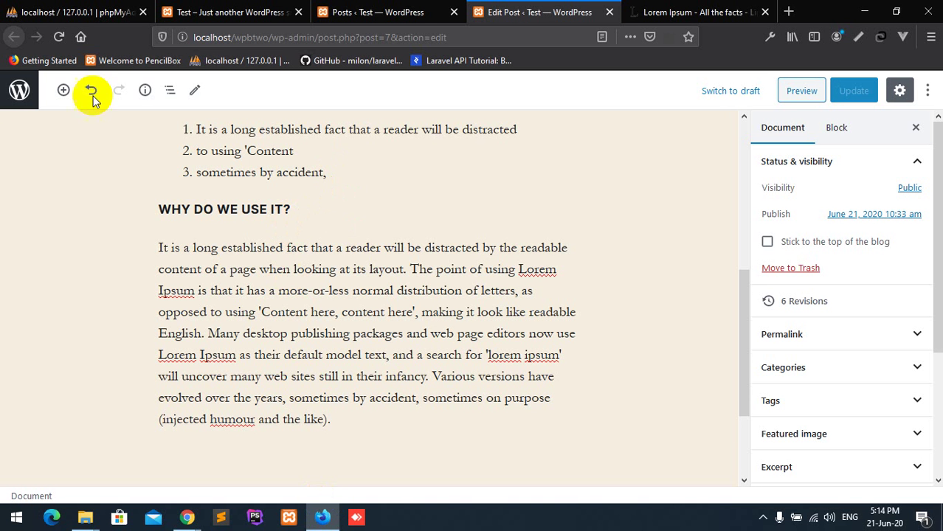
Insert an Image block from the Common Blocks category below the last paragraph
scroll(140, 321, up, 5)
scroll(140, 319, up, 2)
scroll(140, 317, down, 7)
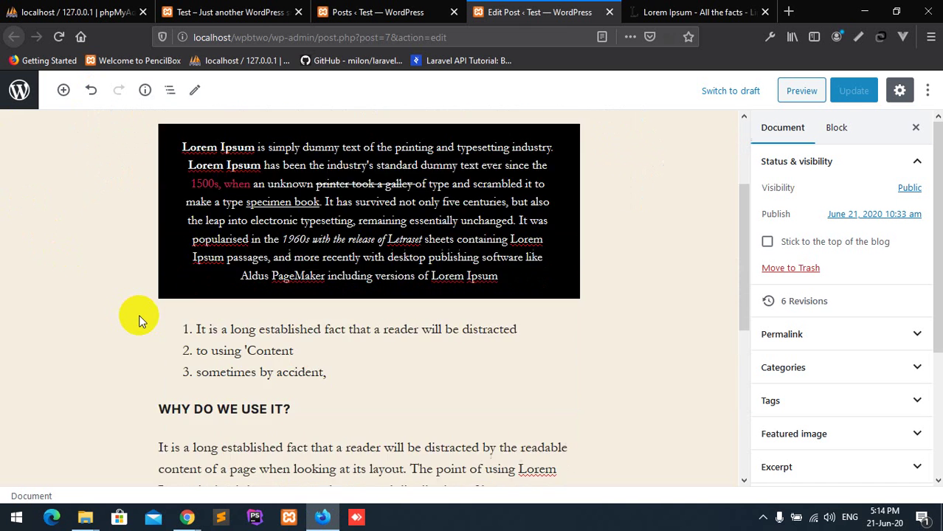
scroll(140, 316, up, 2)
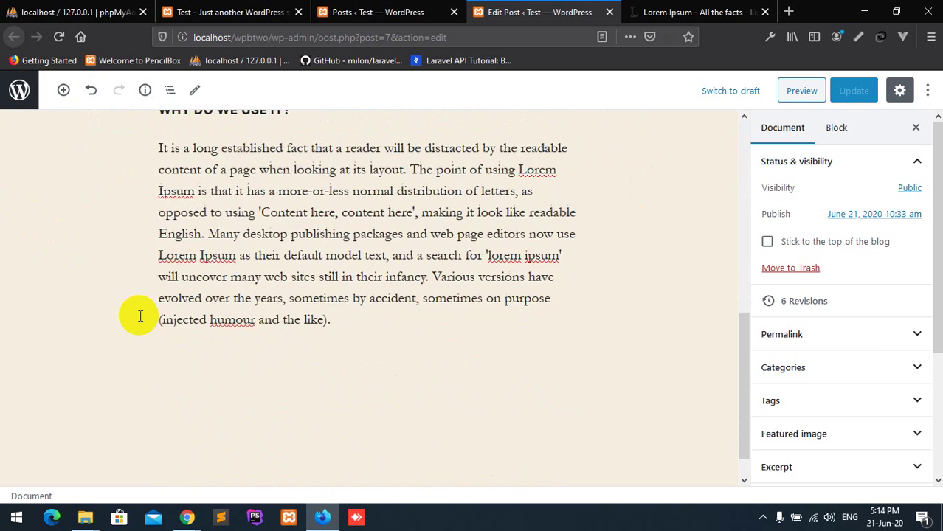
click(63, 90)
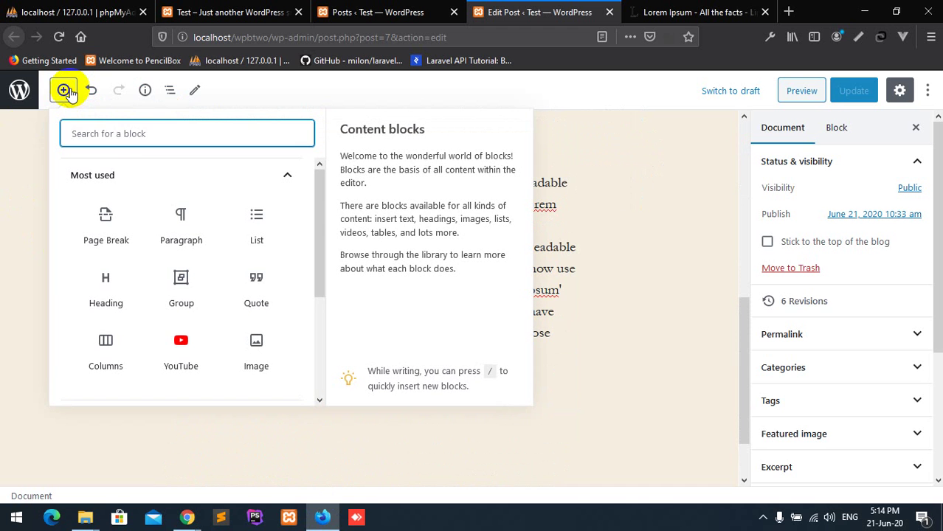
click(187, 175)
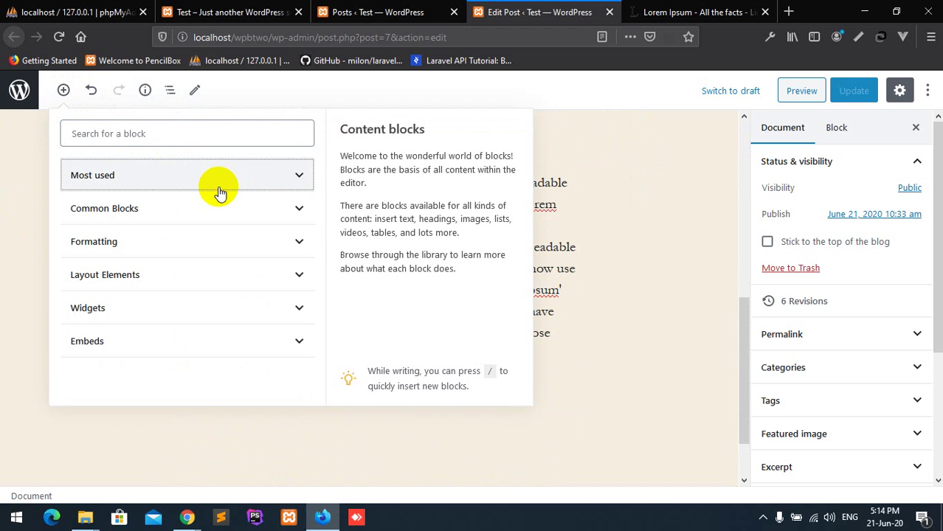
click(215, 207)
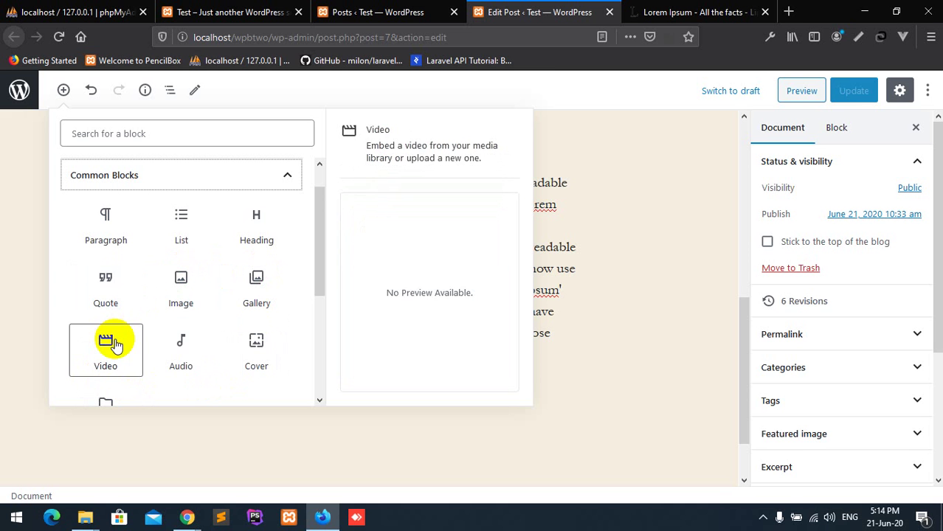
click(161, 294)
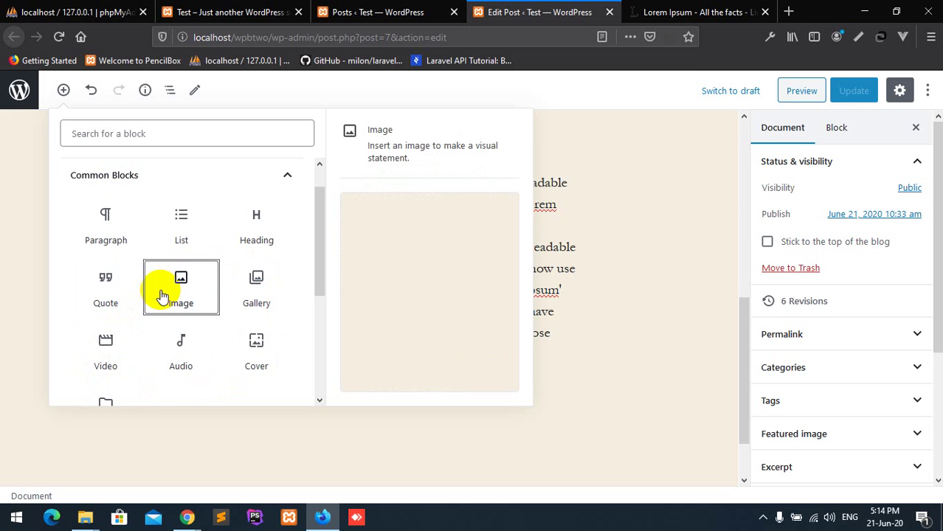
scroll(252, 316, down, 5)
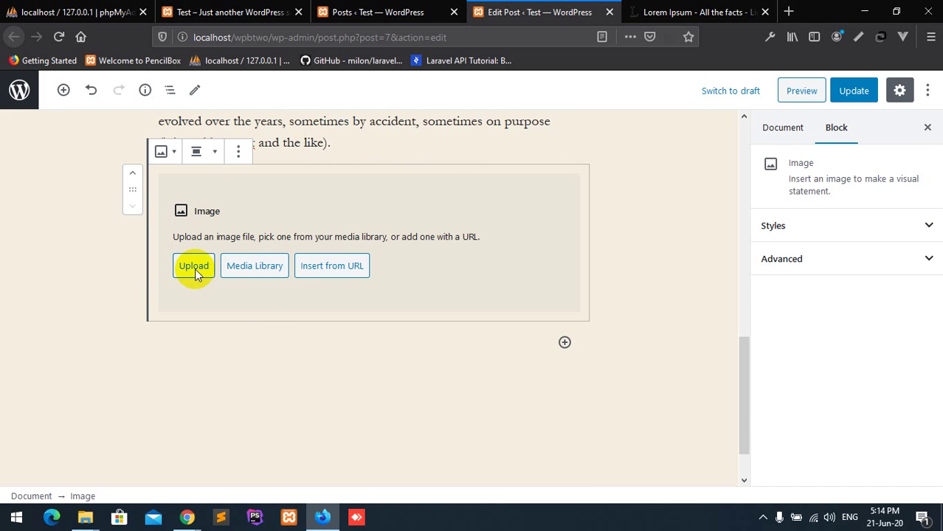
Upload Online.jpg from the computer into the empty Image block
click(194, 267)
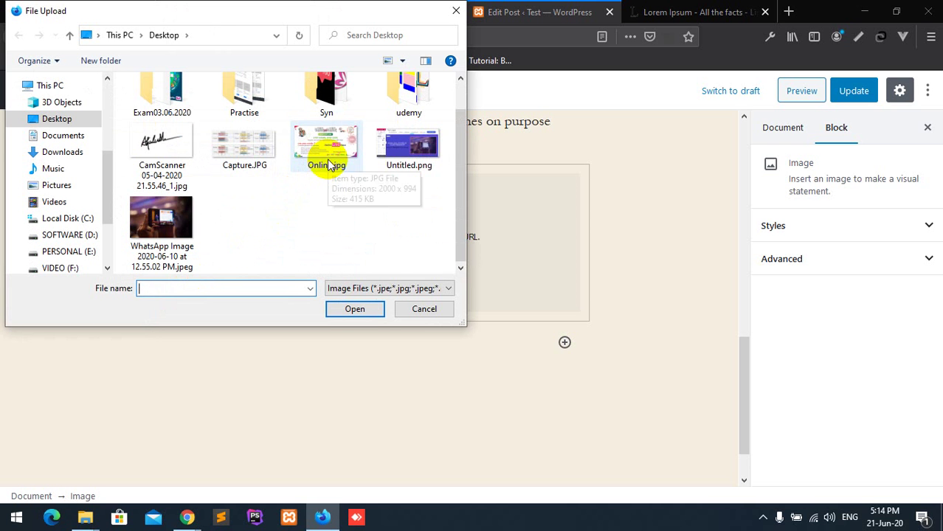
click(330, 164)
click(352, 309)
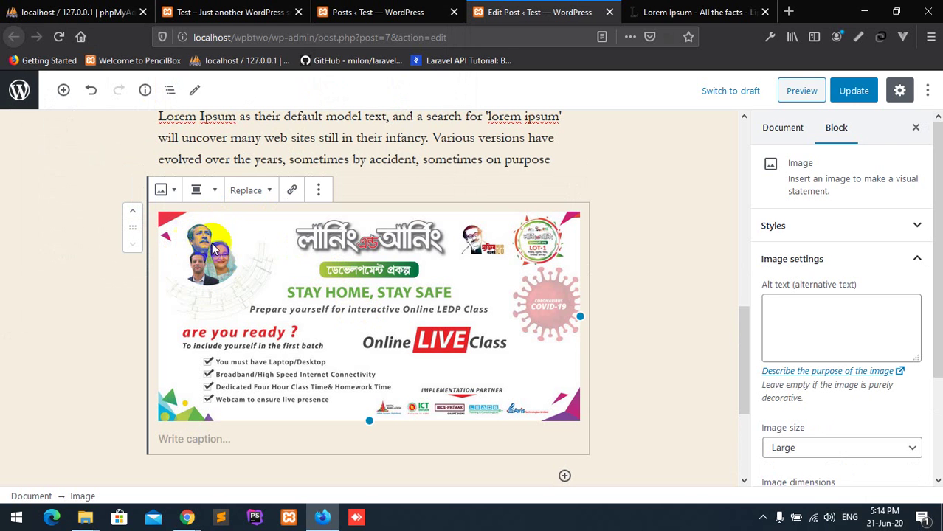
Remove the banner Image block, insert a fresh Image block, and browse its Media Library
click(319, 191)
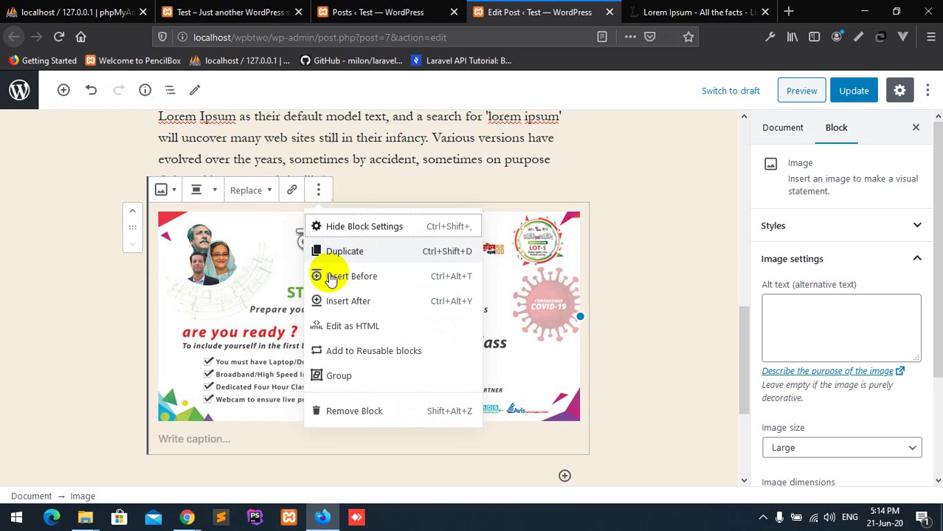
click(343, 417)
click(62, 90)
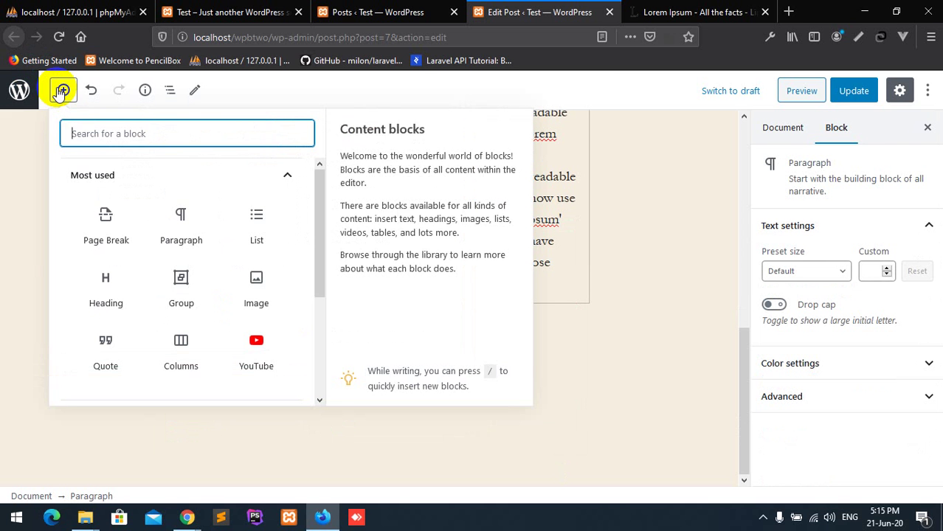
click(256, 290)
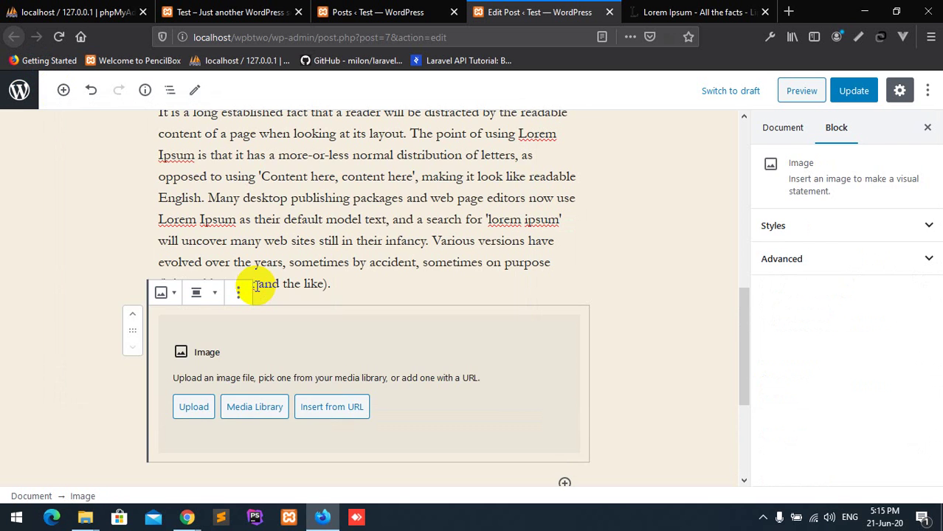
click(255, 408)
click(146, 140)
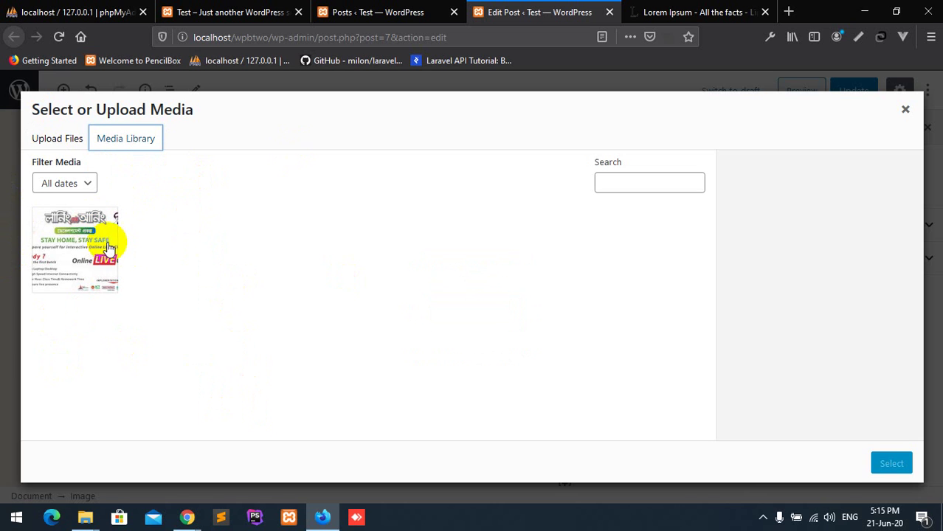
click(73, 148)
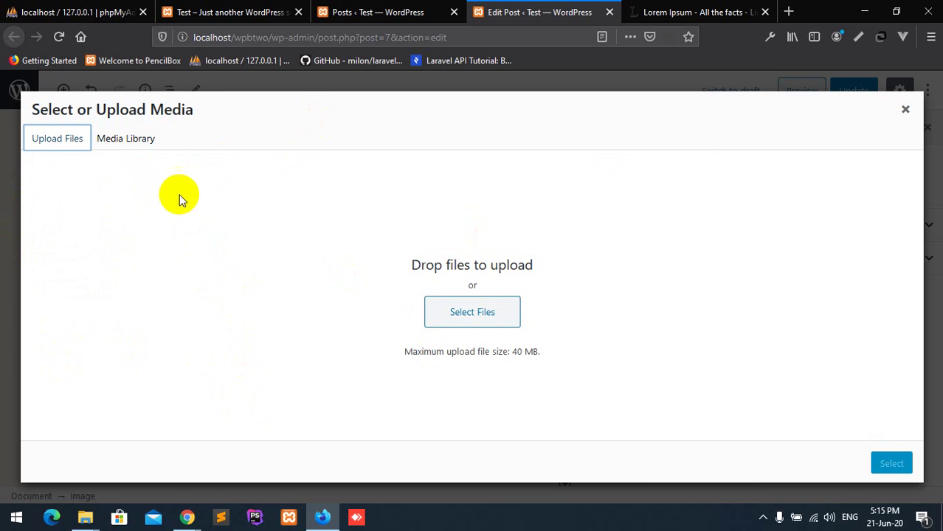
click(113, 142)
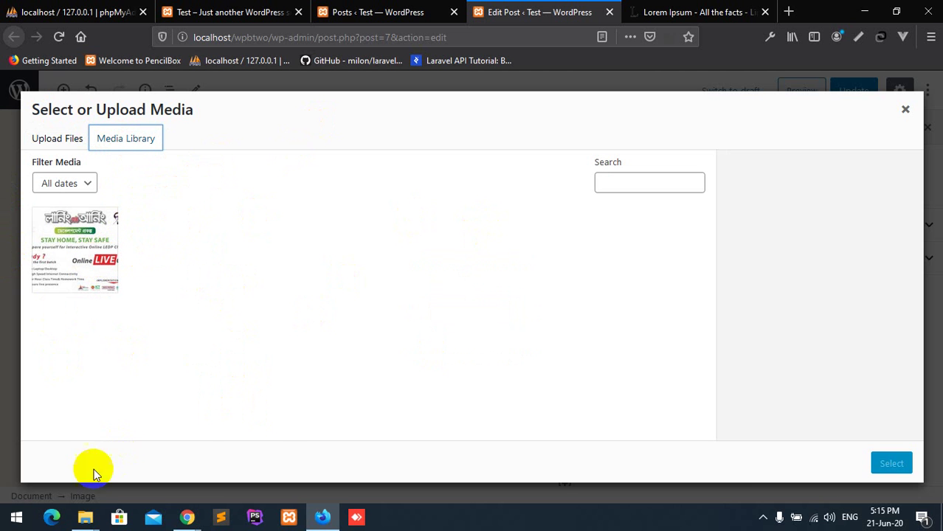
mouse_move(84, 513)
click(74, 470)
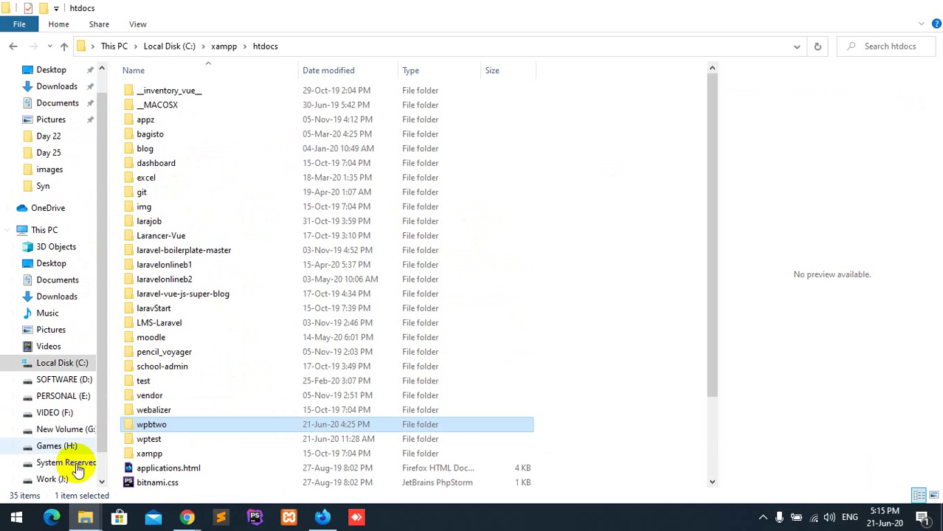
click(856, 5)
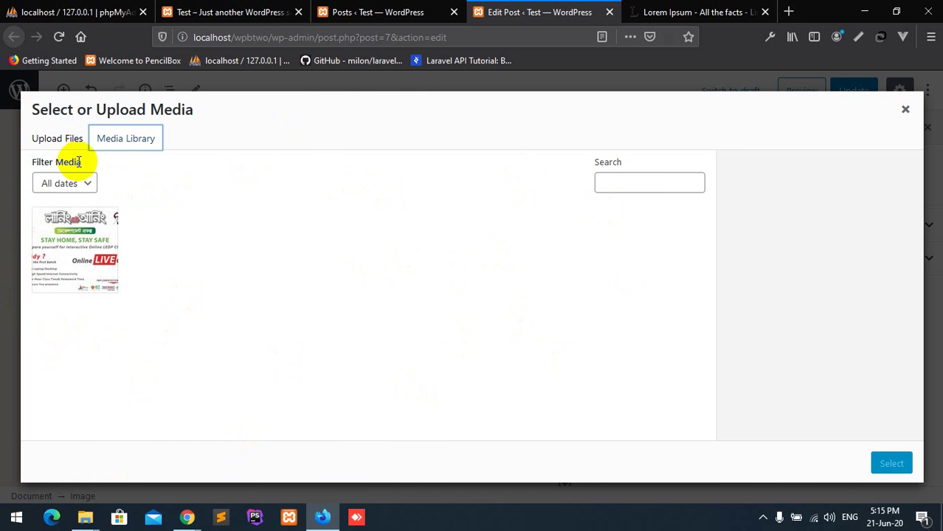
Select the Online.jpg thumbnail in the Media Library and insert it into the block
click(71, 140)
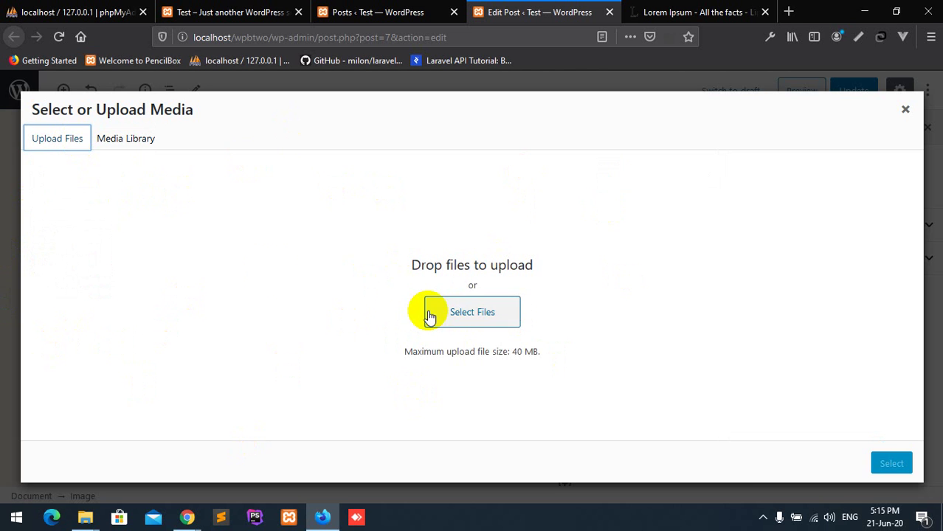
click(132, 143)
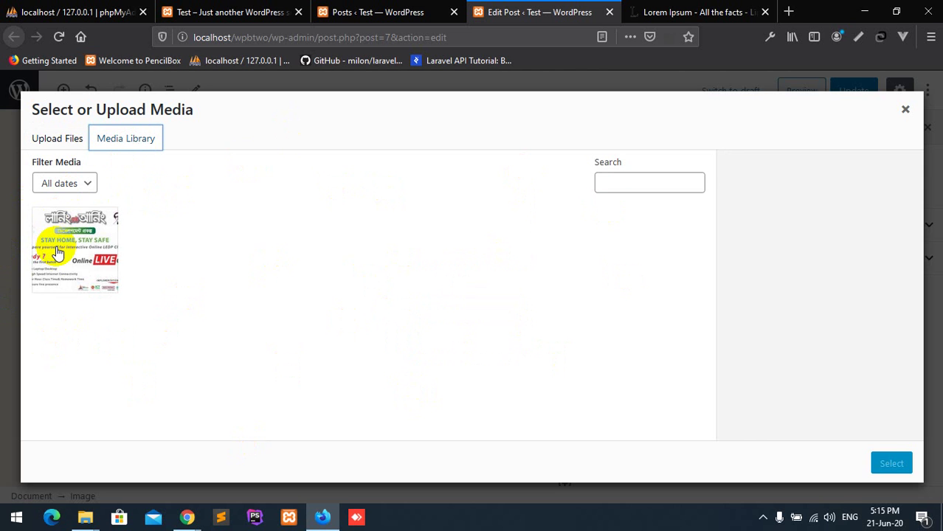
click(58, 252)
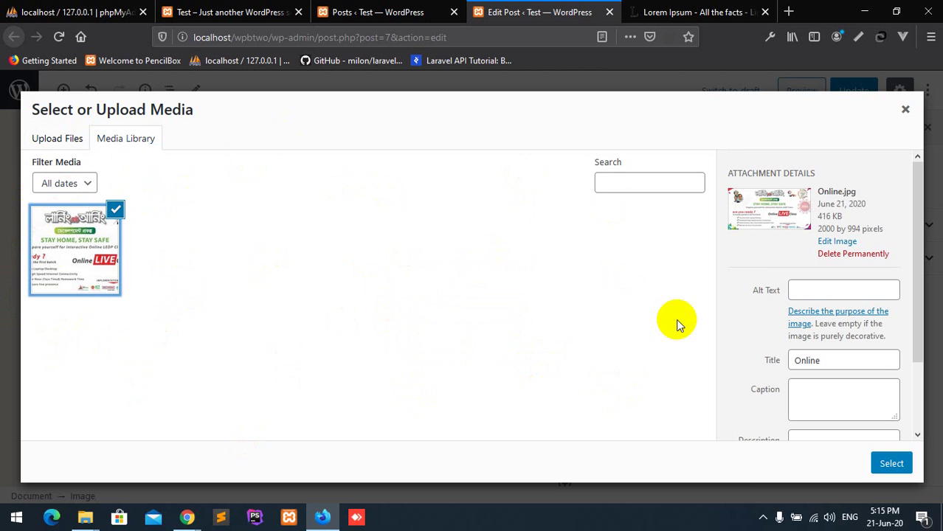
scroll(751, 281, down, 2)
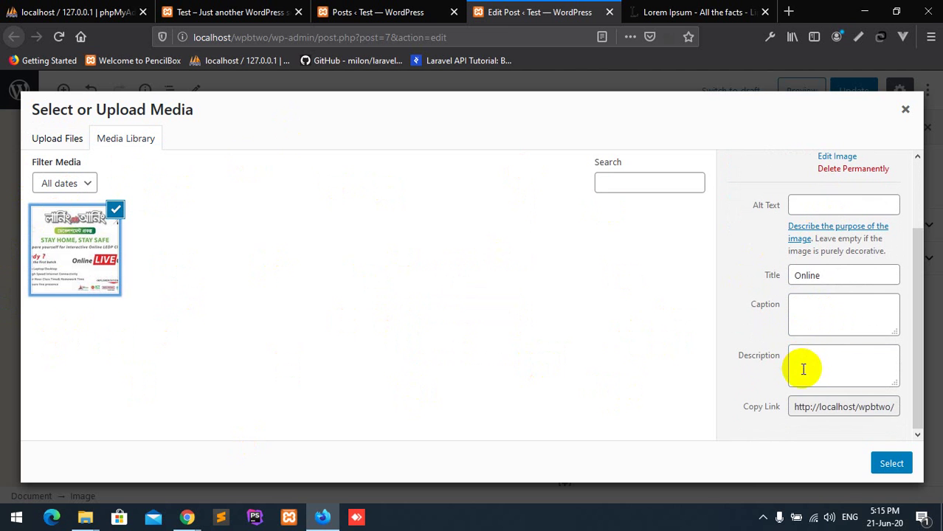
scroll(800, 274, up, 3)
scroll(783, 295, down, 3)
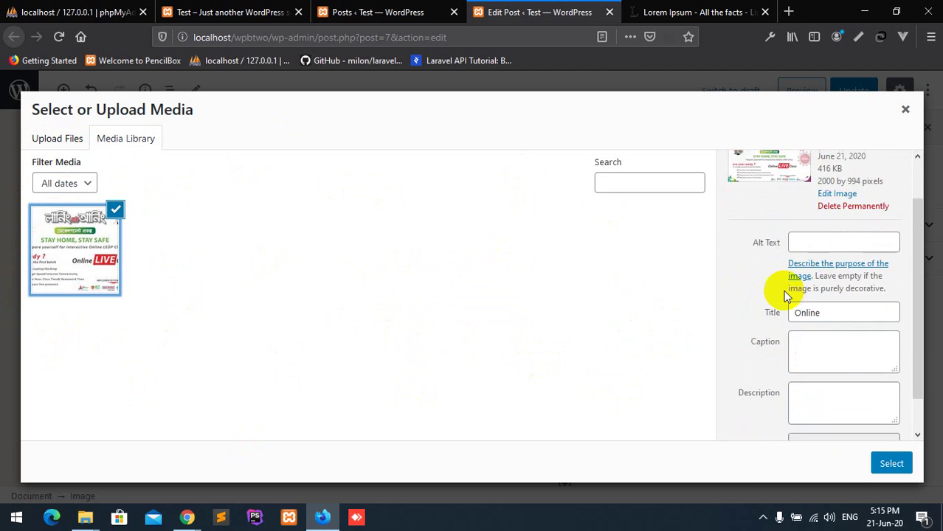
click(882, 461)
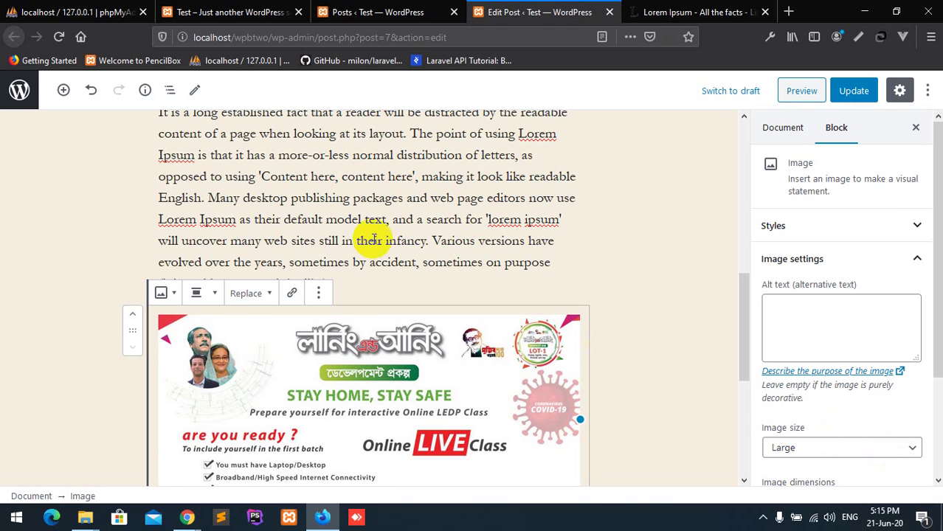
scroll(432, 298, down, 3)
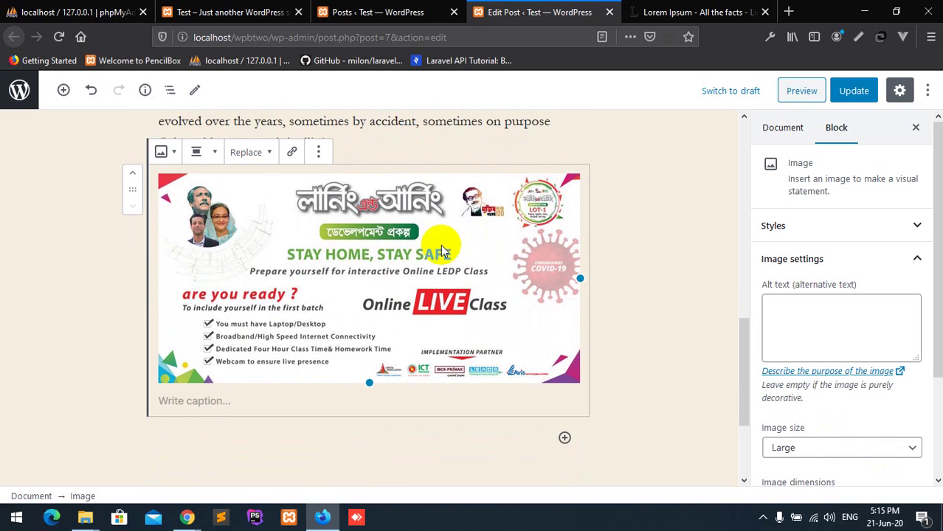
click(167, 155)
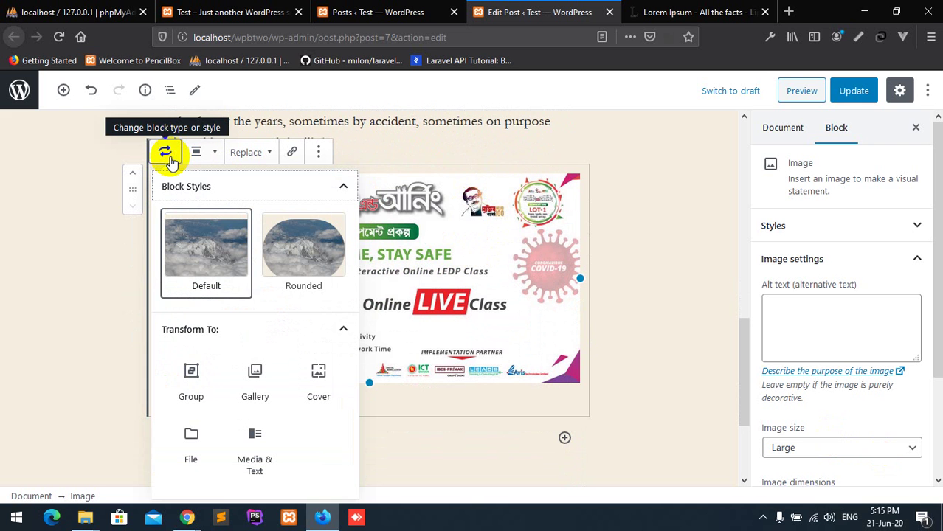
click(331, 271)
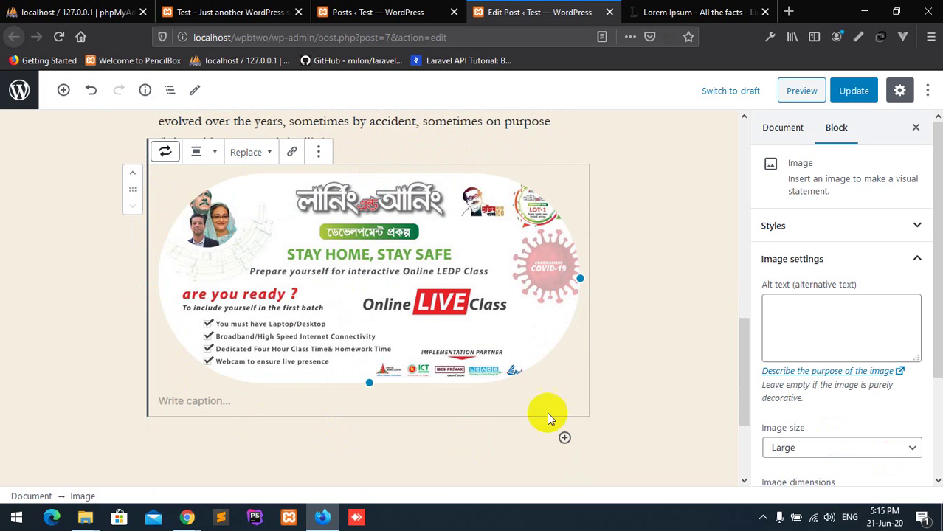
click(167, 152)
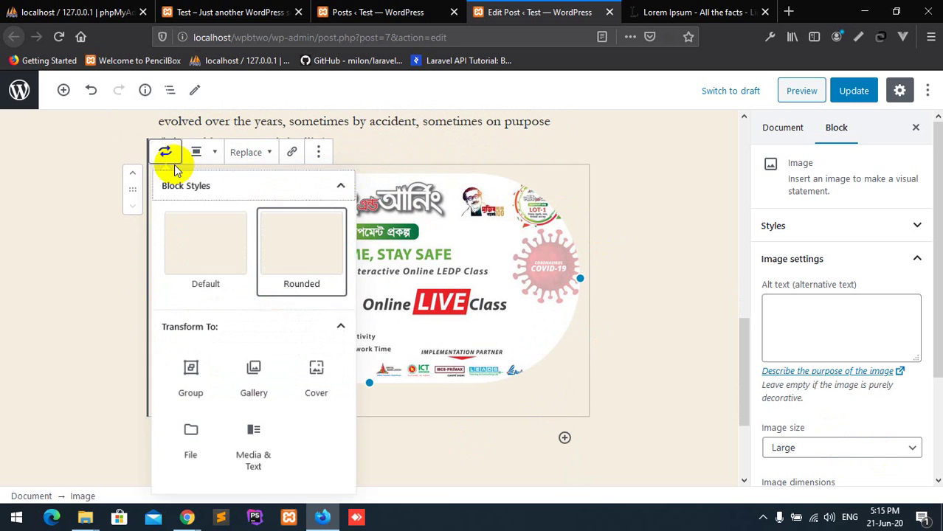
click(185, 251)
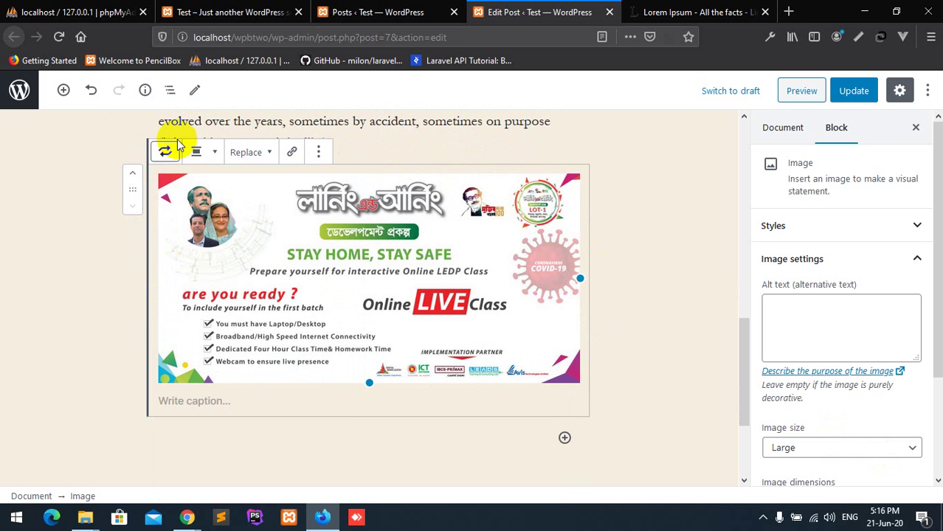
Try Full width and Wide width on the banner, then set it to Align center
click(201, 153)
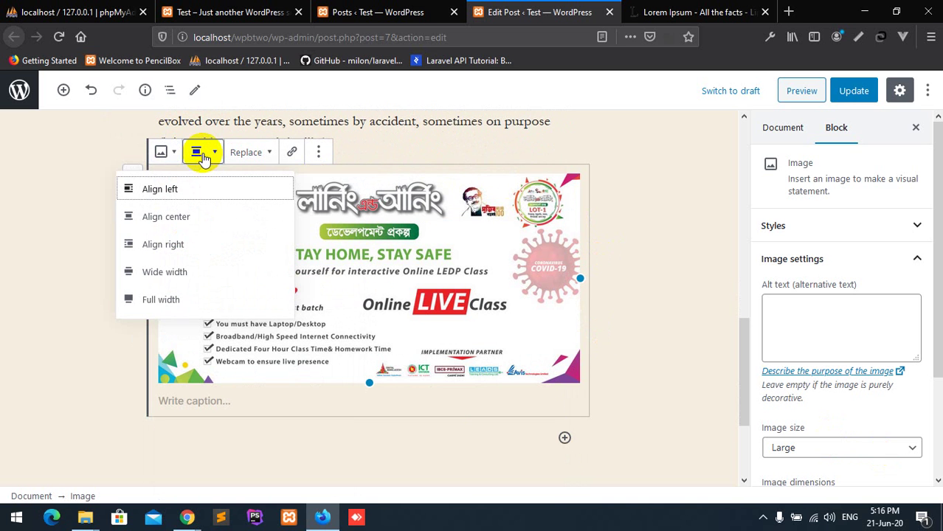
click(194, 300)
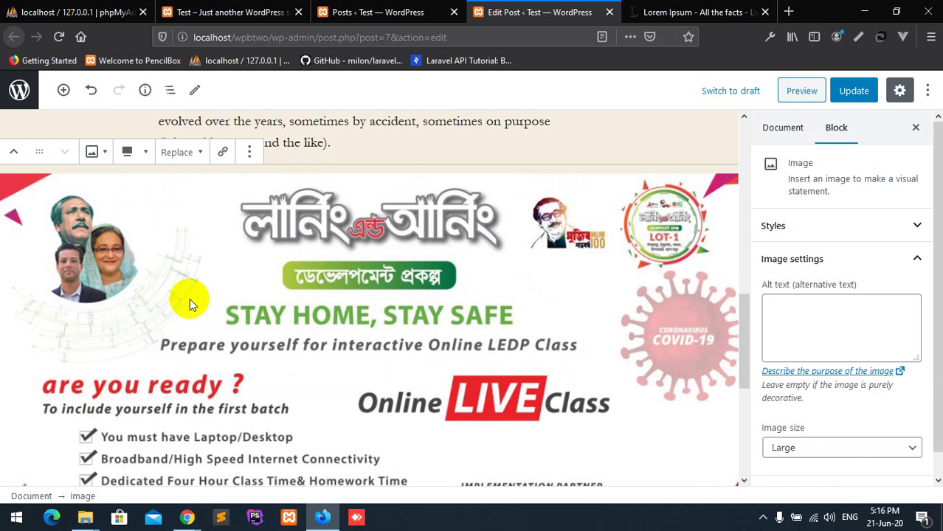
scroll(722, 170, down, 4)
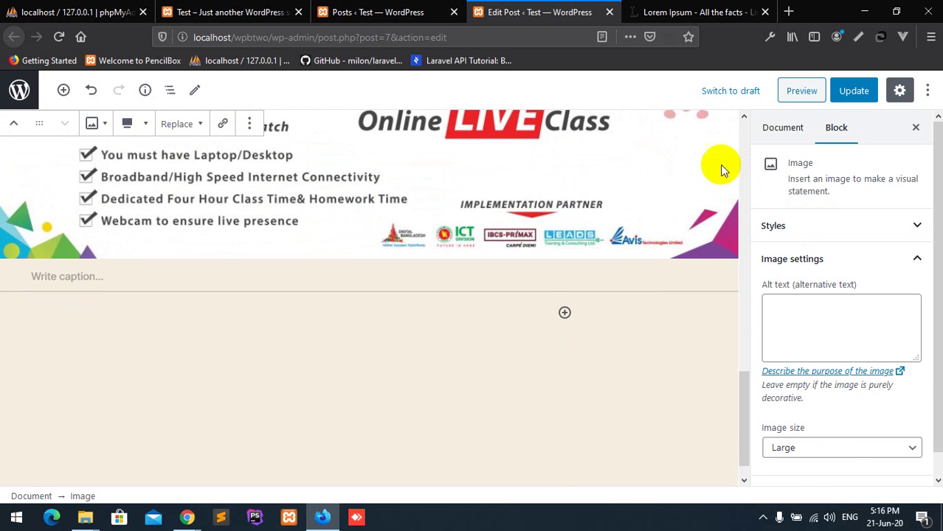
scroll(452, 248, up, 5)
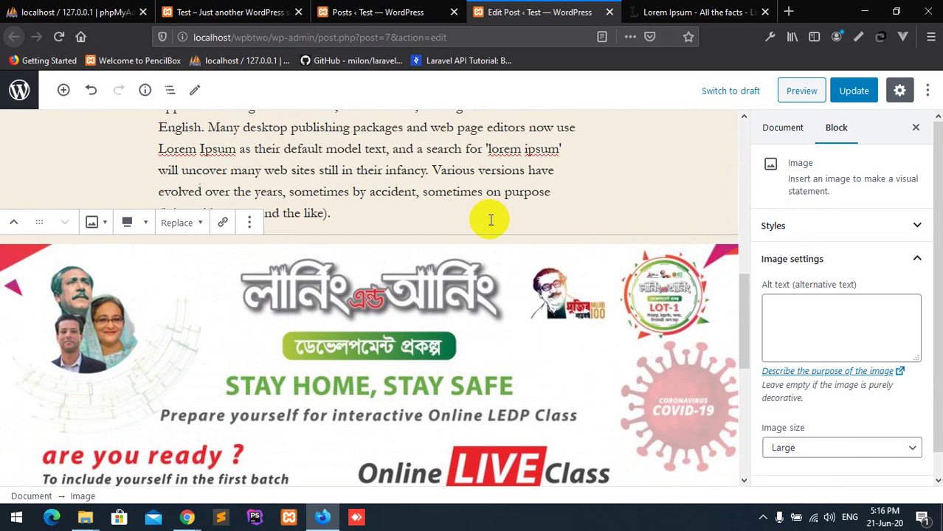
scroll(369, 236, down, 1)
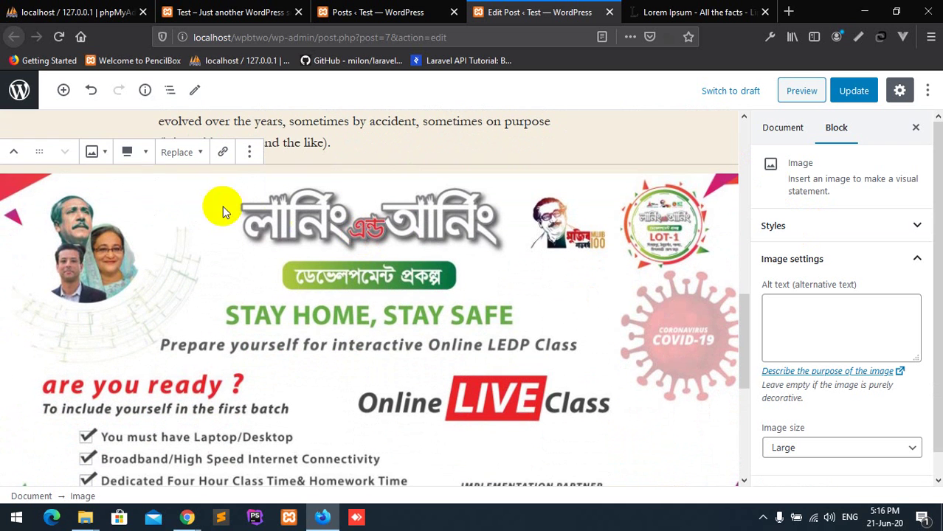
click(130, 152)
click(137, 271)
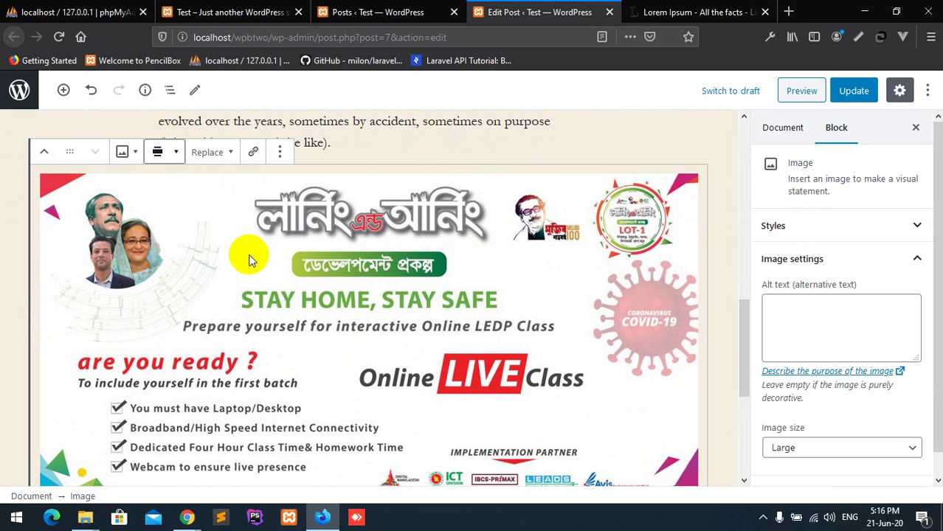
click(159, 152)
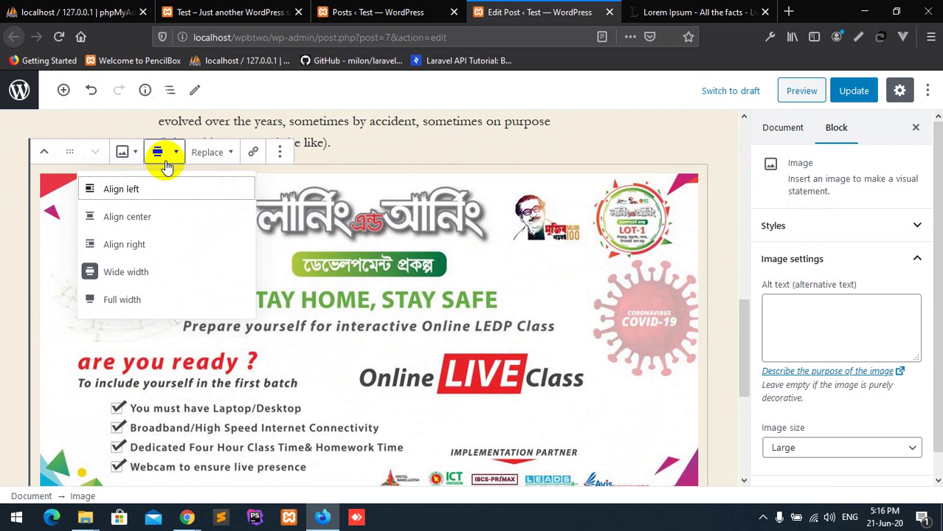
click(152, 222)
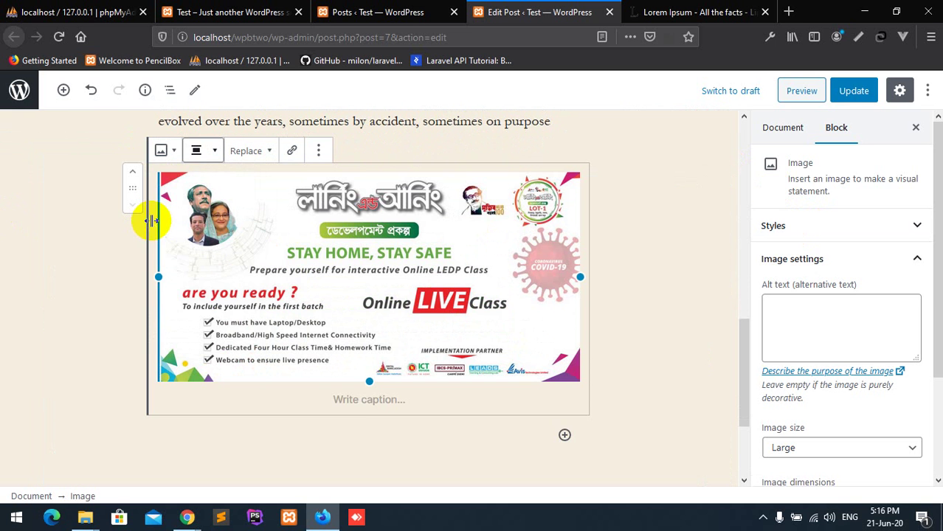
Transform the banner into a Cover block, then transform it back into an Image block
click(166, 152)
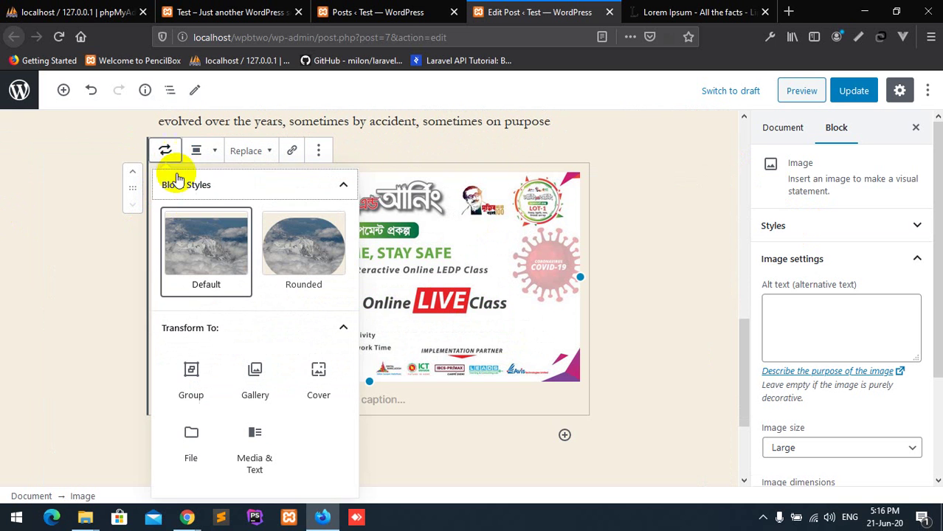
click(310, 408)
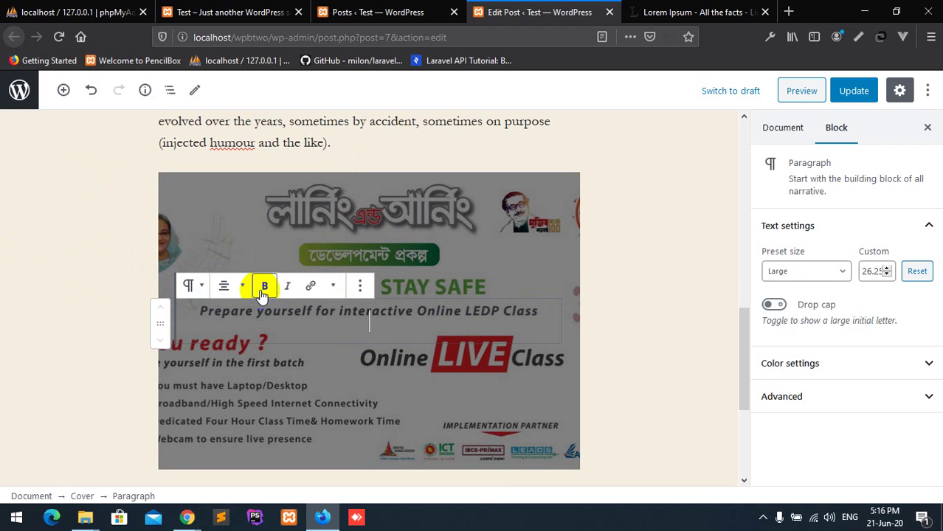
click(194, 288)
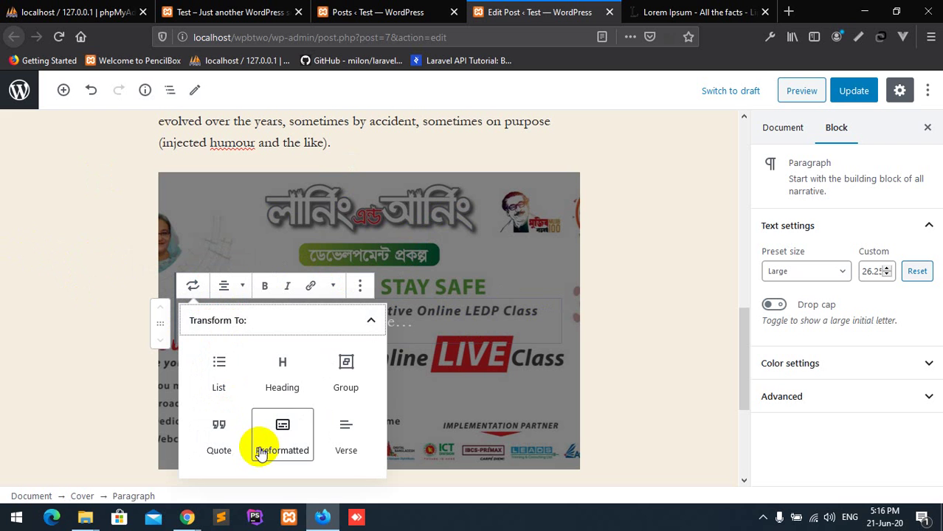
click(240, 322)
click(245, 324)
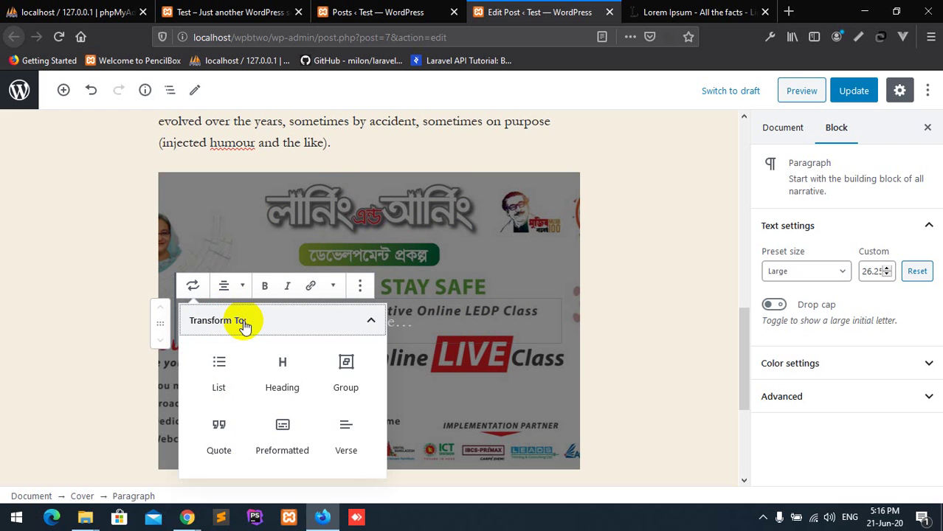
click(367, 236)
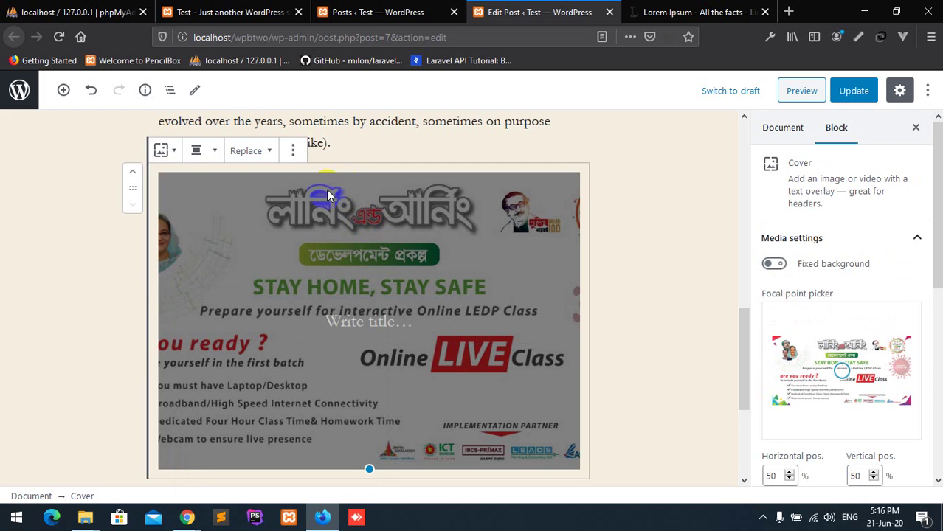
click(167, 150)
click(254, 235)
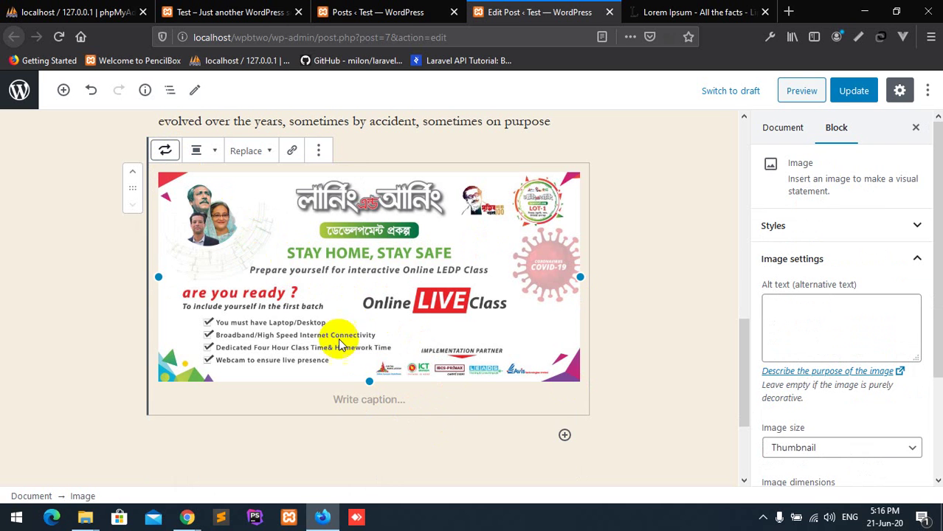
Convert the banner image into a Gallery and back into a single Image block
click(247, 152)
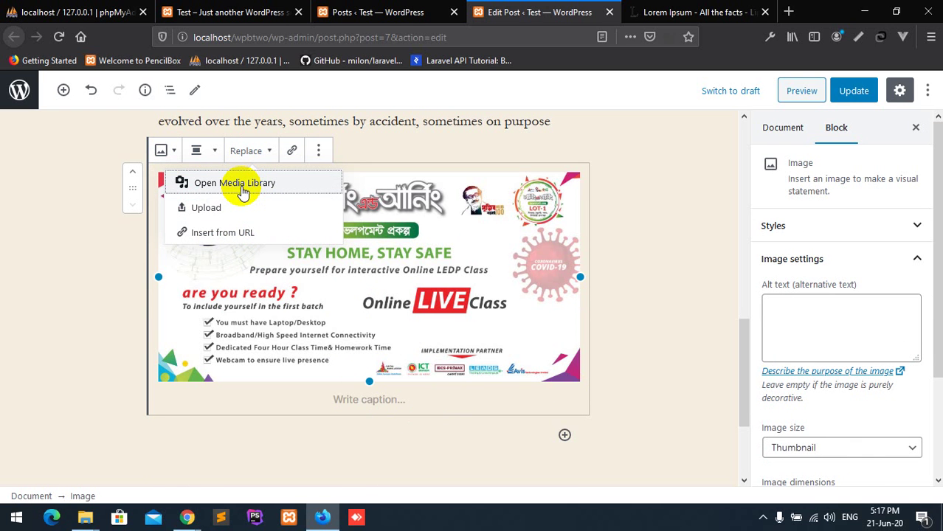
click(508, 349)
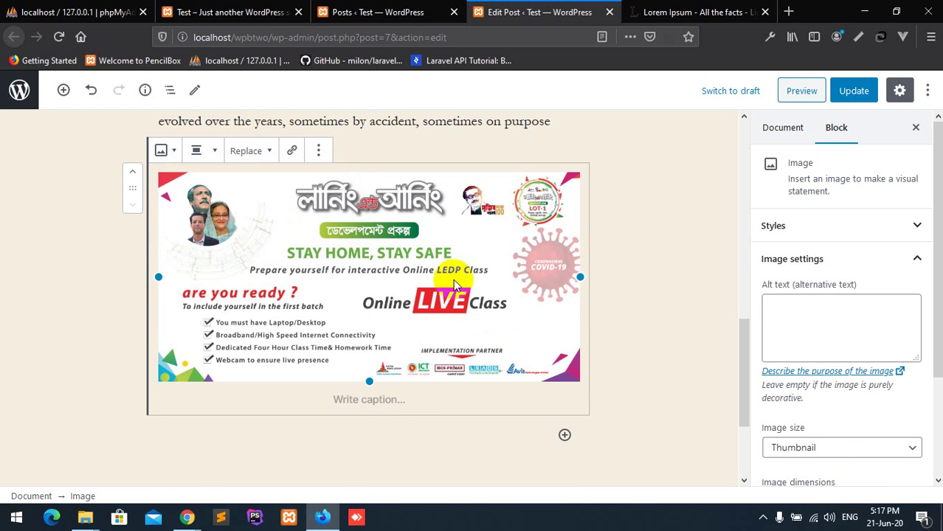
click(319, 152)
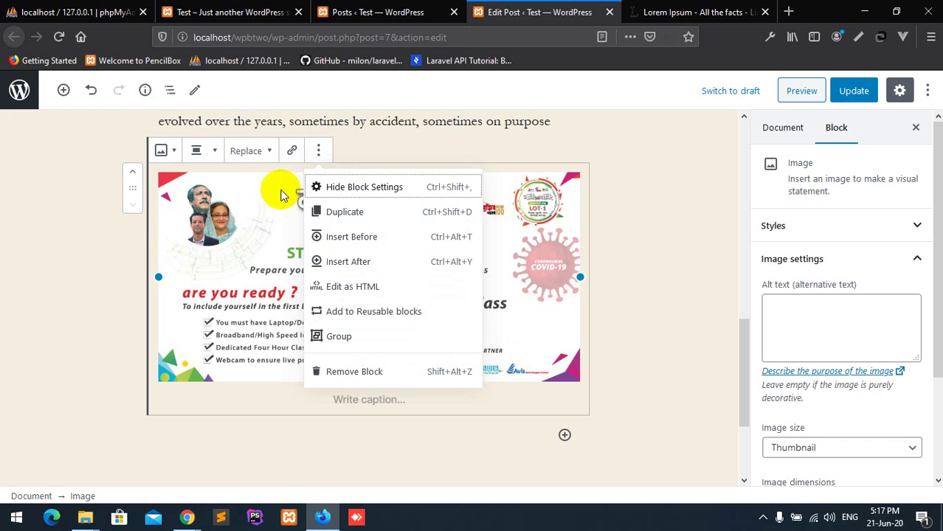
click(236, 197)
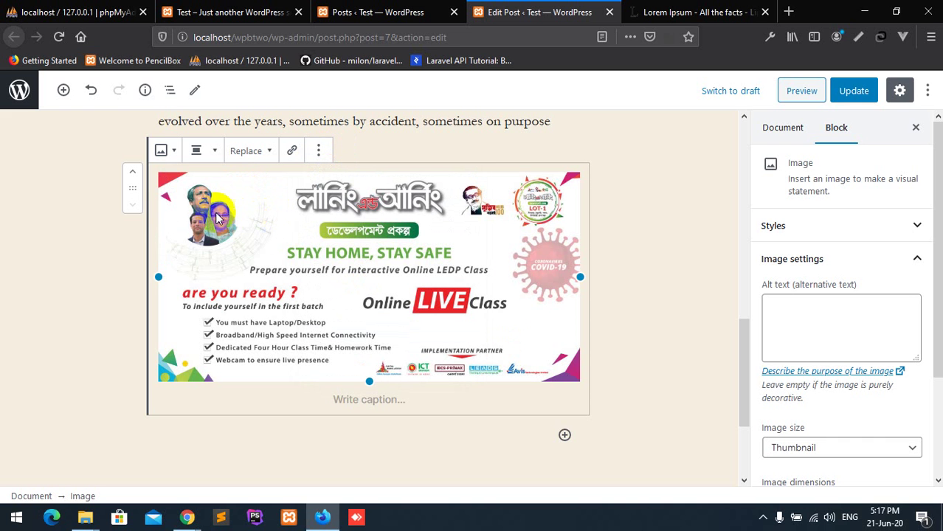
click(172, 160)
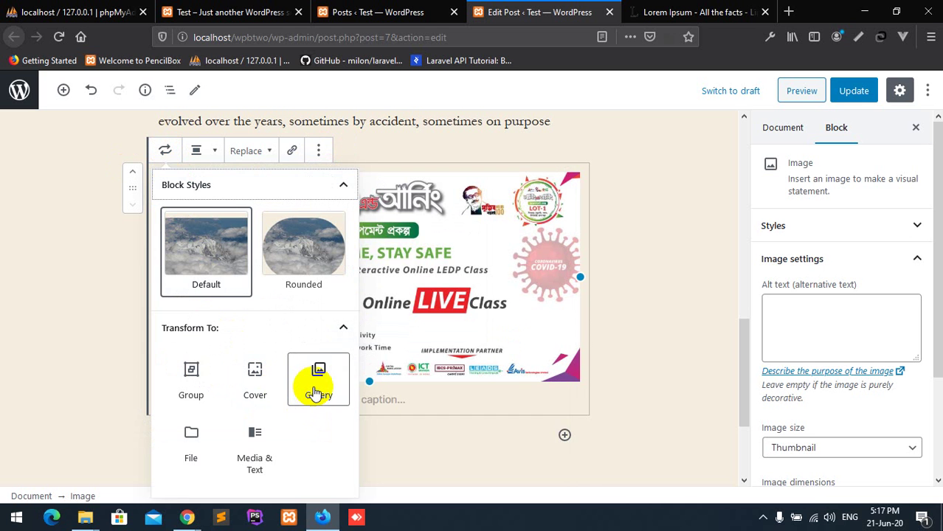
click(315, 393)
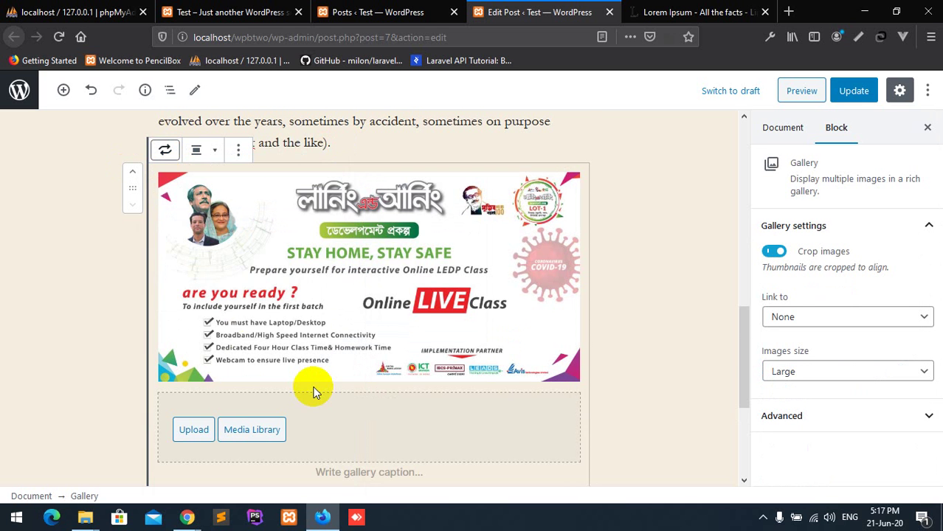
scroll(209, 418, down, 3)
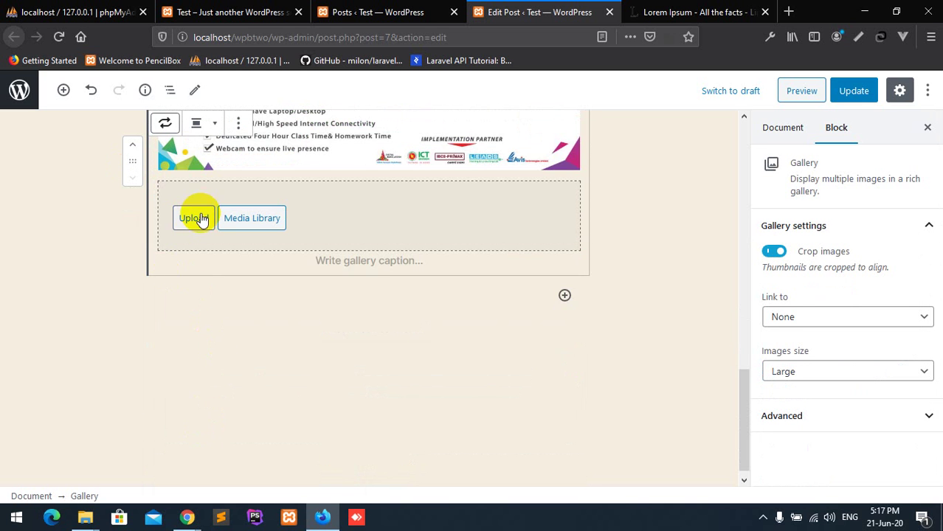
scroll(200, 219, up, 3)
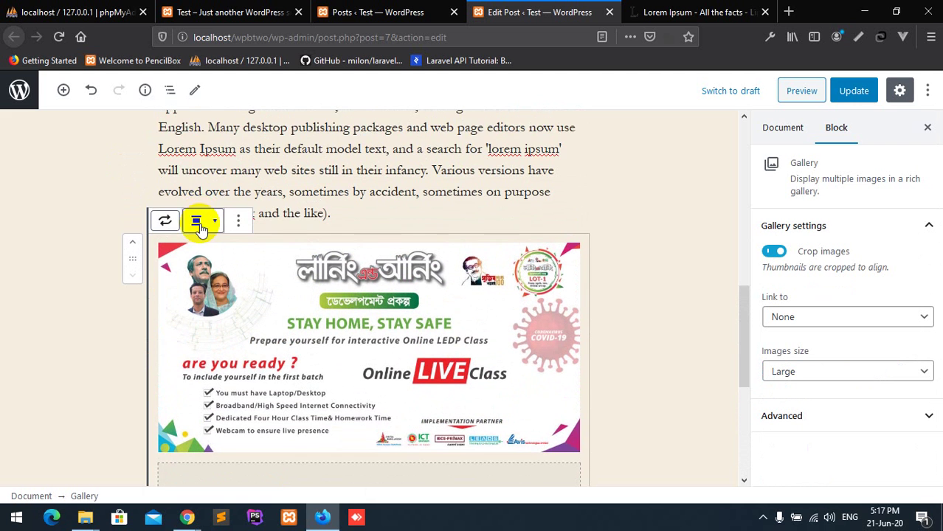
scroll(200, 306, down, 1)
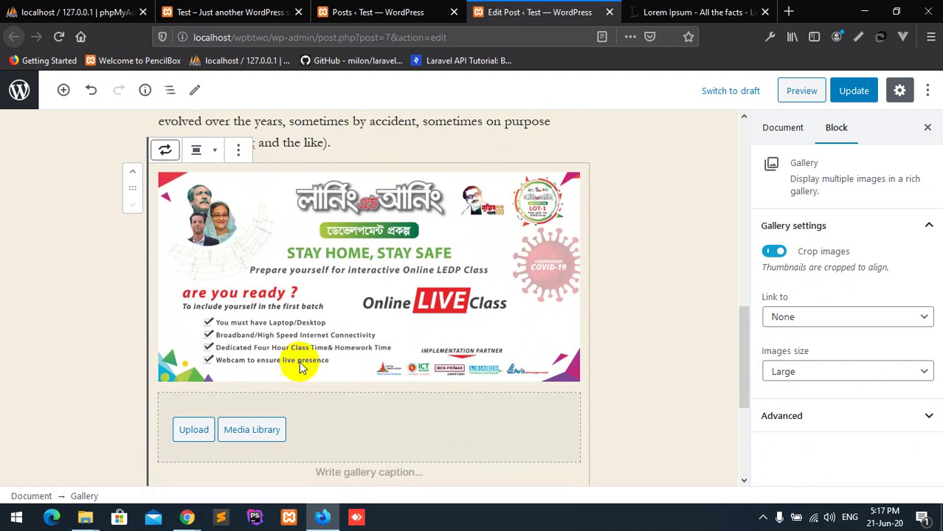
click(166, 154)
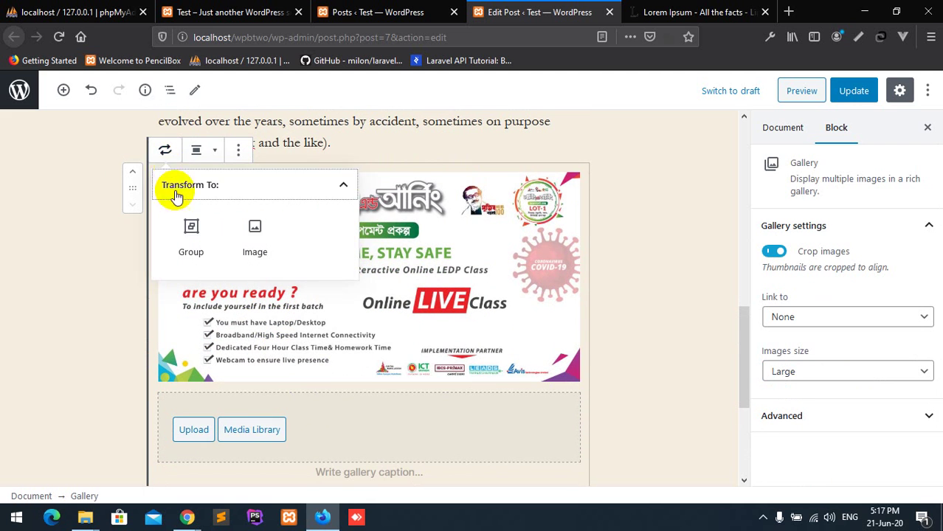
click(248, 228)
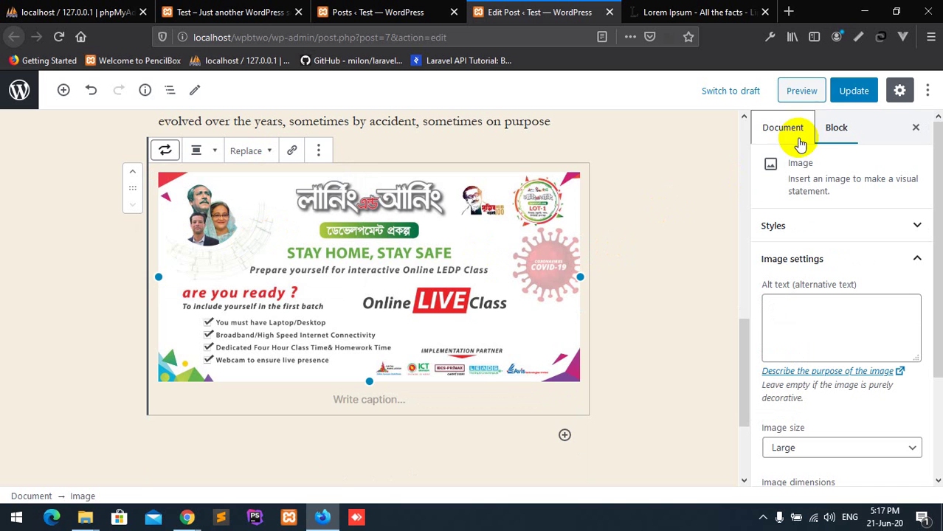
Update the post and reload the live site to confirm the banner appears
click(854, 91)
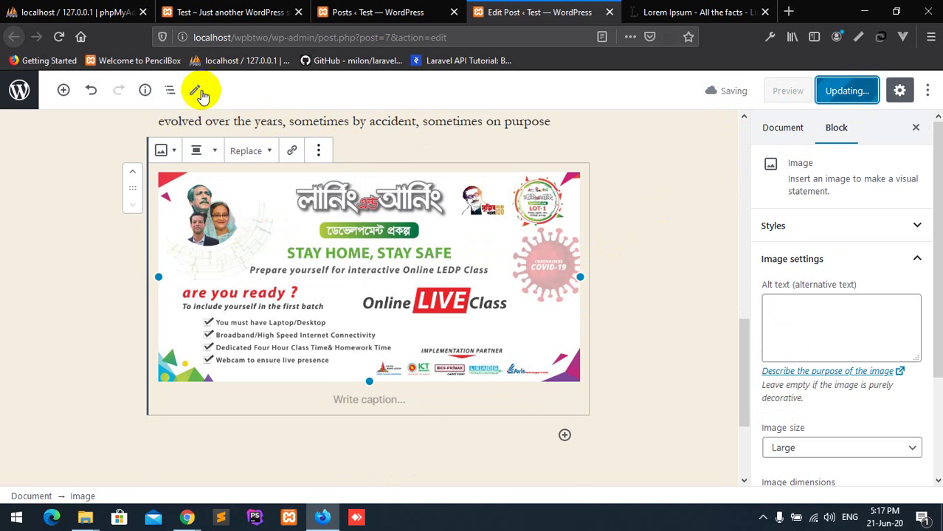
click(207, 11)
click(59, 36)
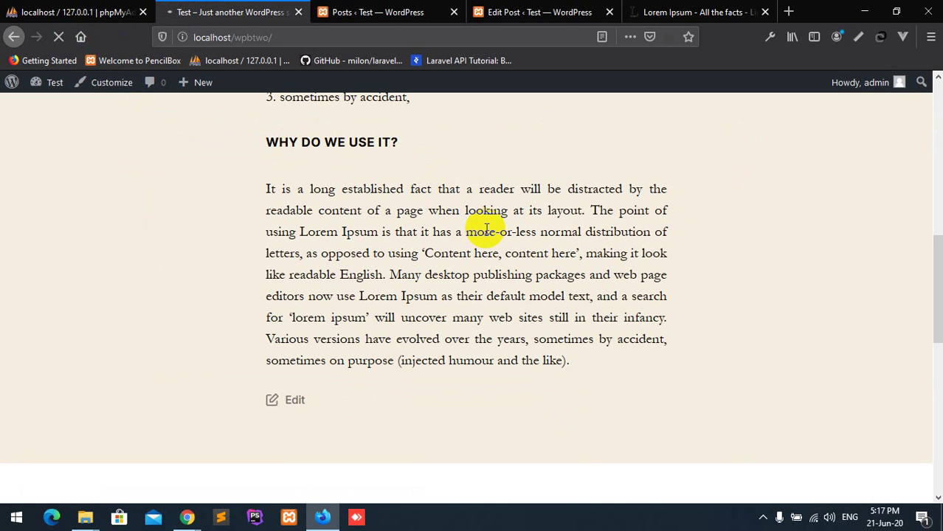
scroll(489, 233, down, 5)
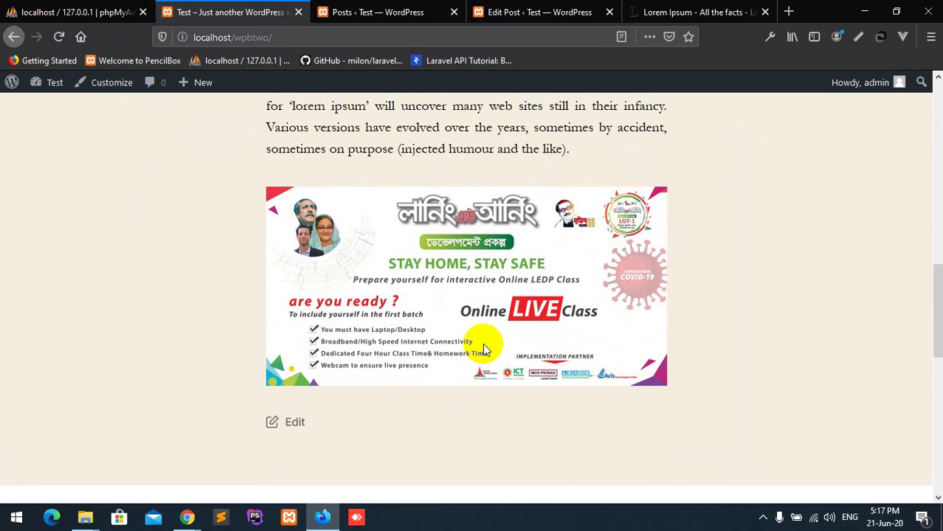
scroll(482, 344, up, 3)
scroll(483, 347, down, 4)
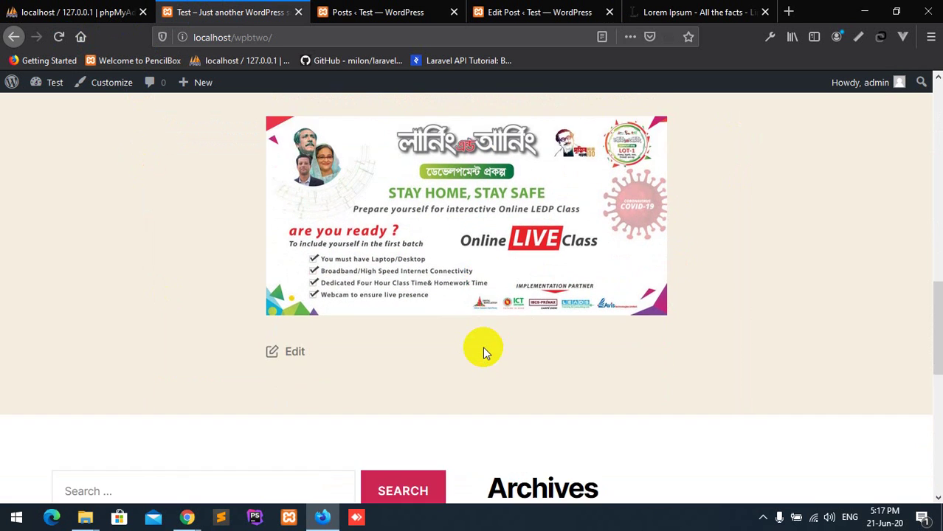
scroll(483, 347, up, 7)
scroll(482, 341, down, 2)
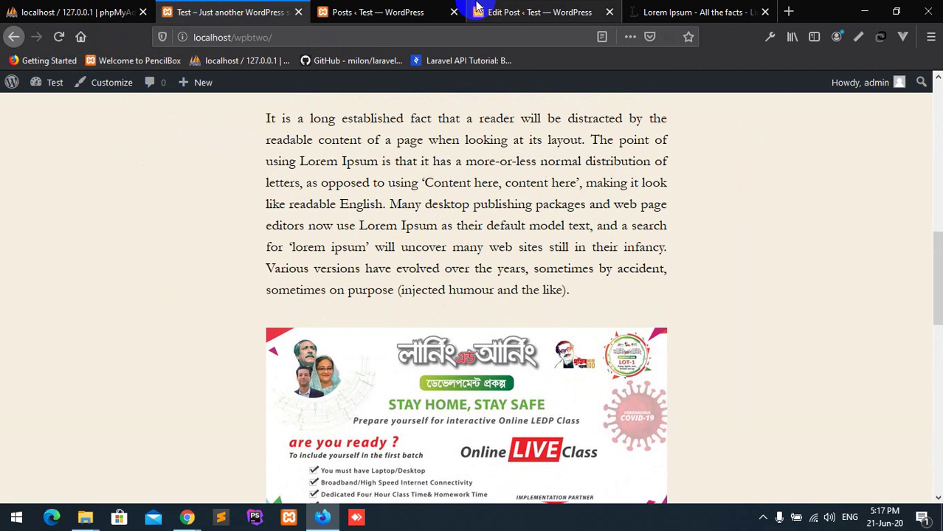
click(540, 12)
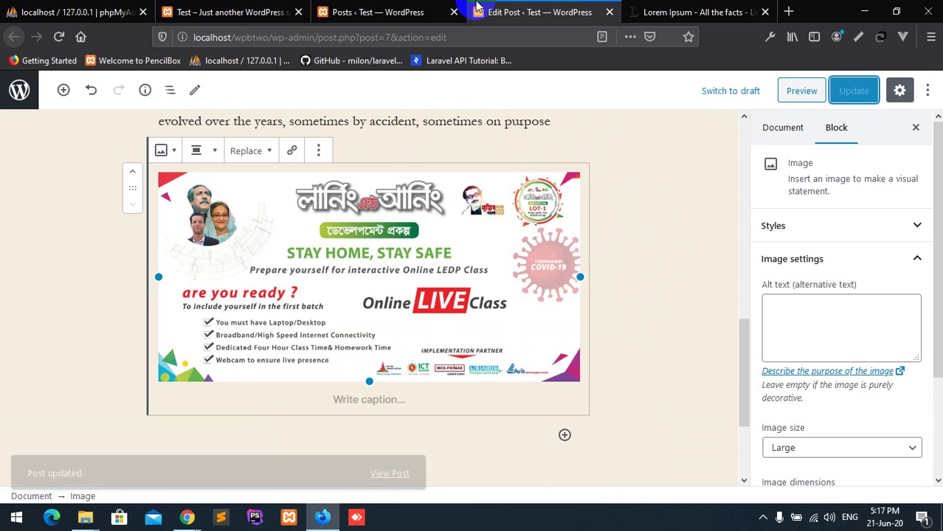
click(64, 90)
scroll(130, 288, down, 2)
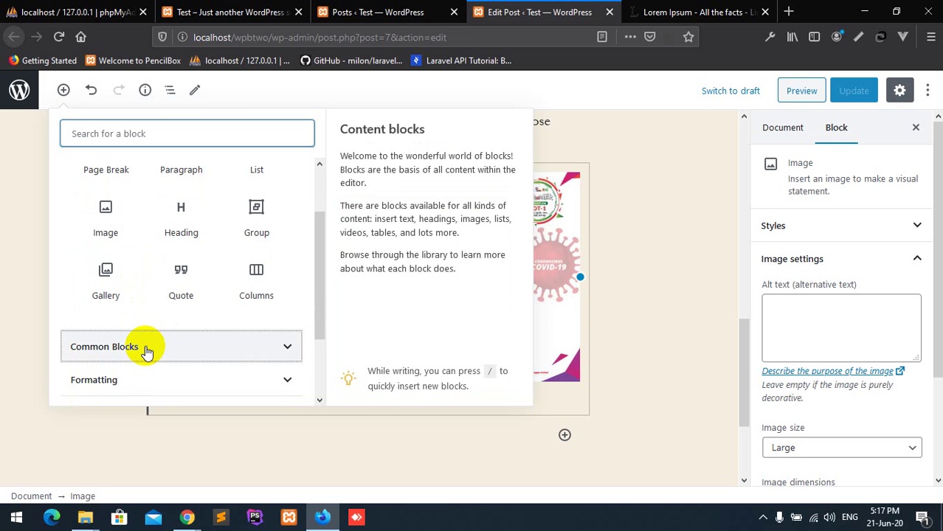
click(148, 348)
scroll(227, 295, down, 4)
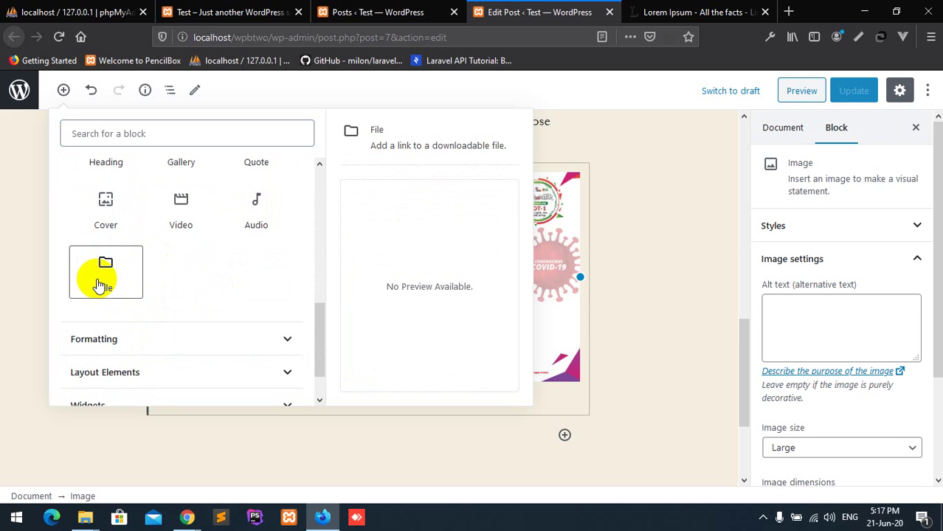
click(97, 278)
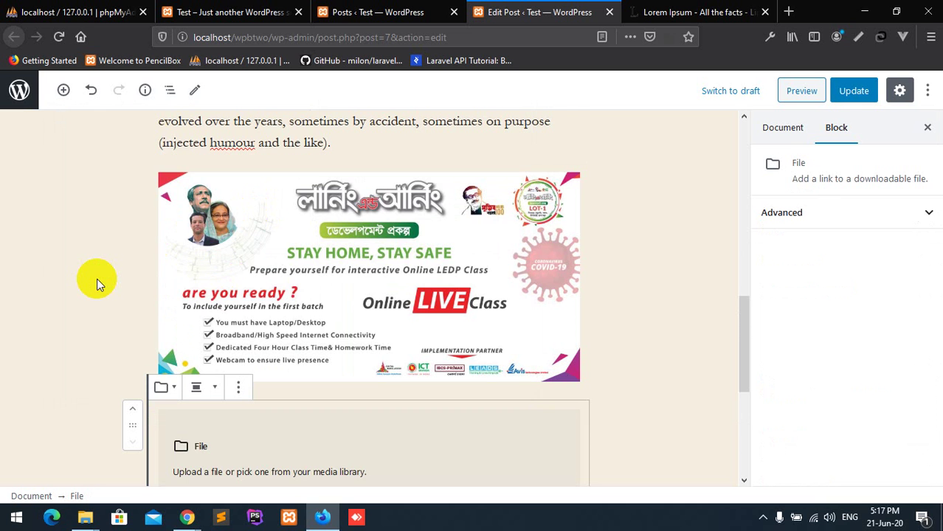
scroll(118, 295, down, 3)
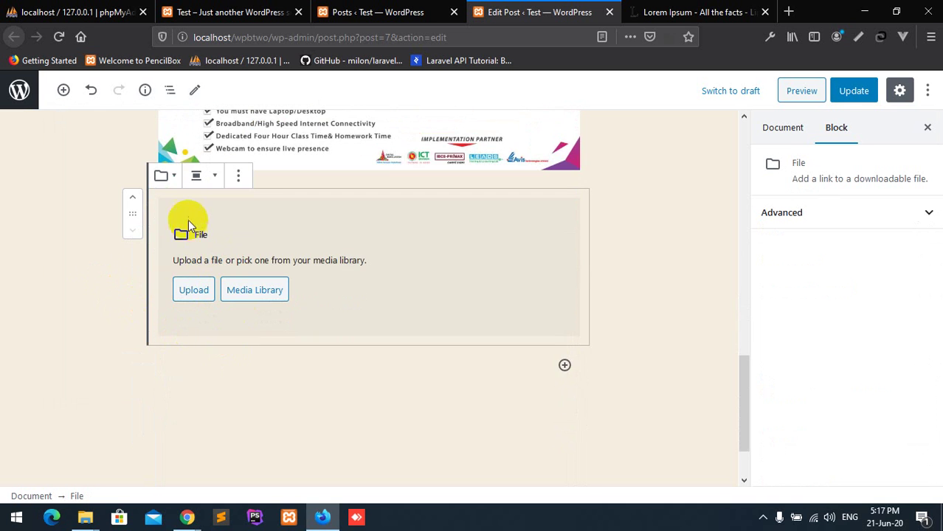
click(230, 180)
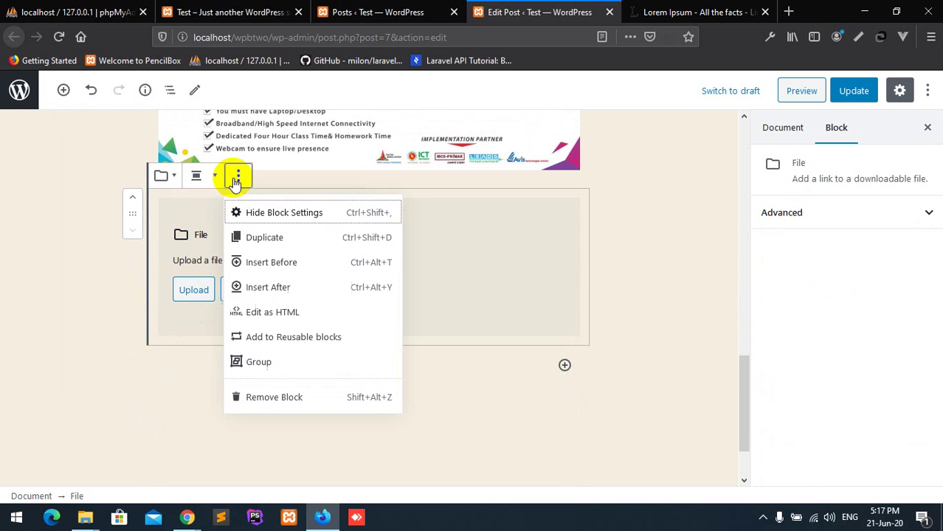
click(255, 399)
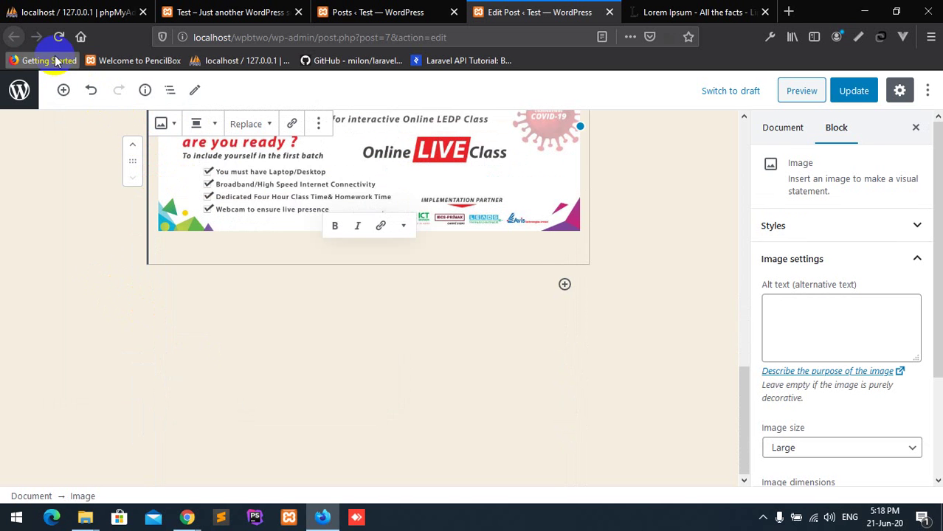
Add an empty paragraph block below the banner image
click(64, 90)
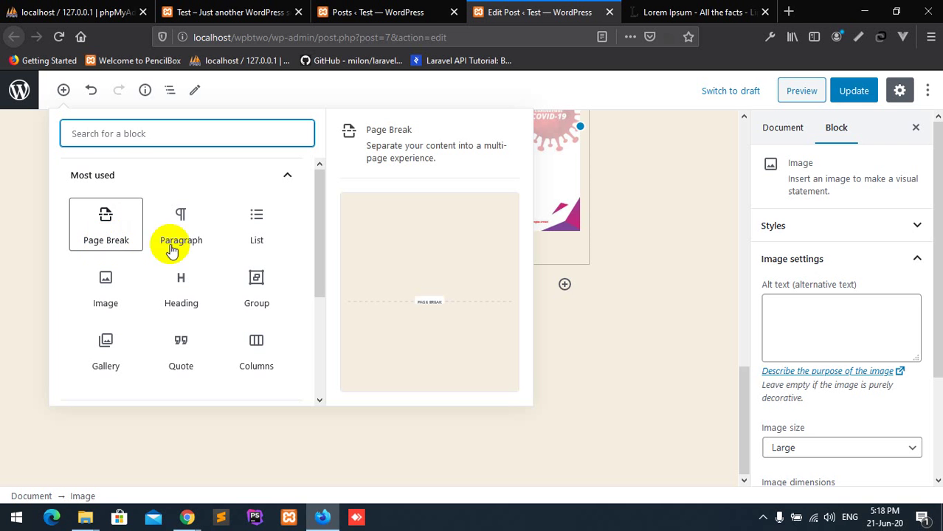
click(611, 358)
click(302, 413)
Drag the banner image block up, ending above the numbered list
scroll(225, 345, up, 4)
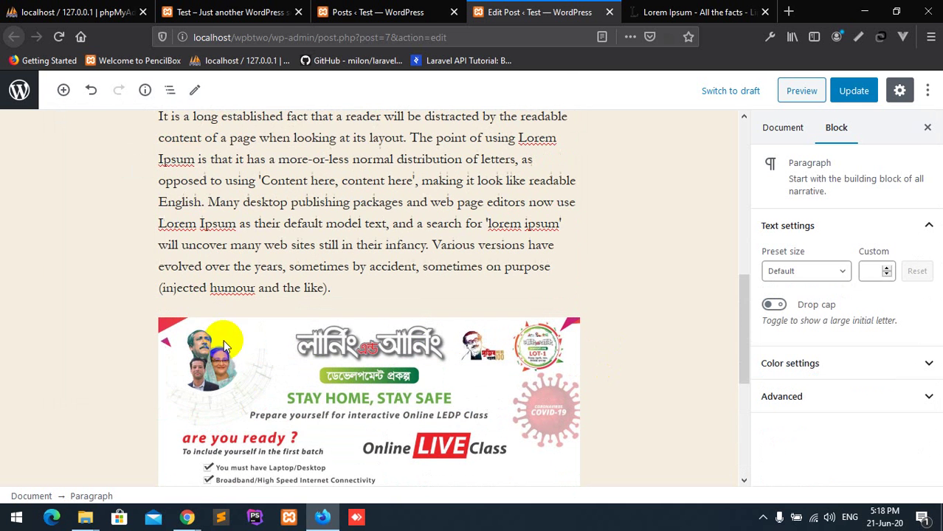
click(219, 385)
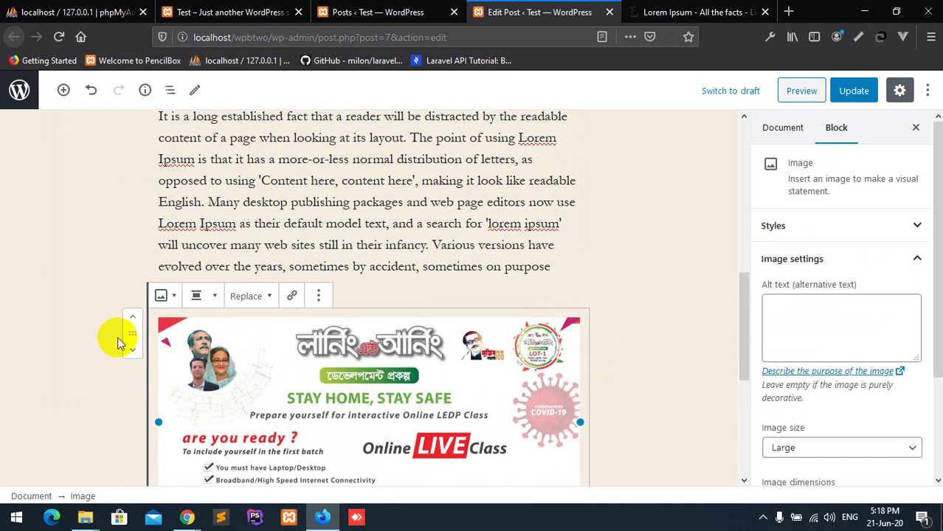
drag(132, 335, 143, 160)
scroll(127, 269, down, 3)
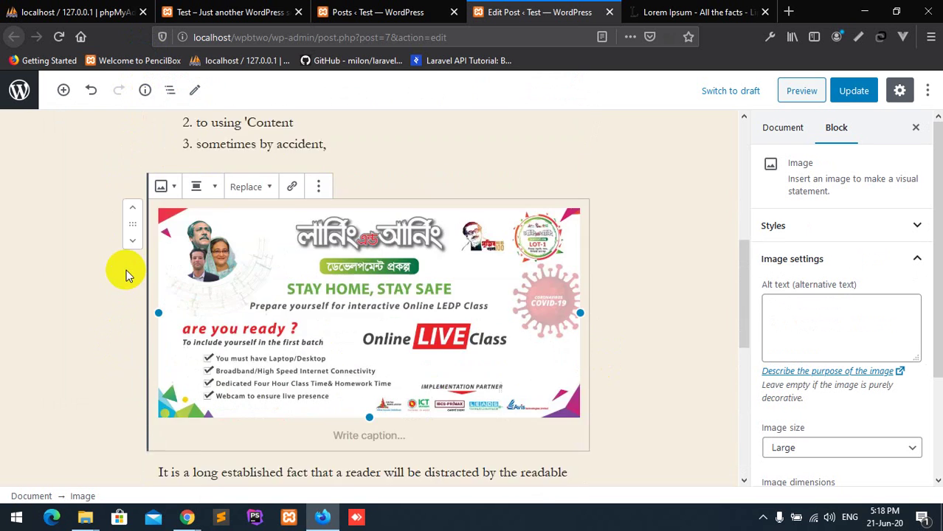
scroll(126, 269, up, 5)
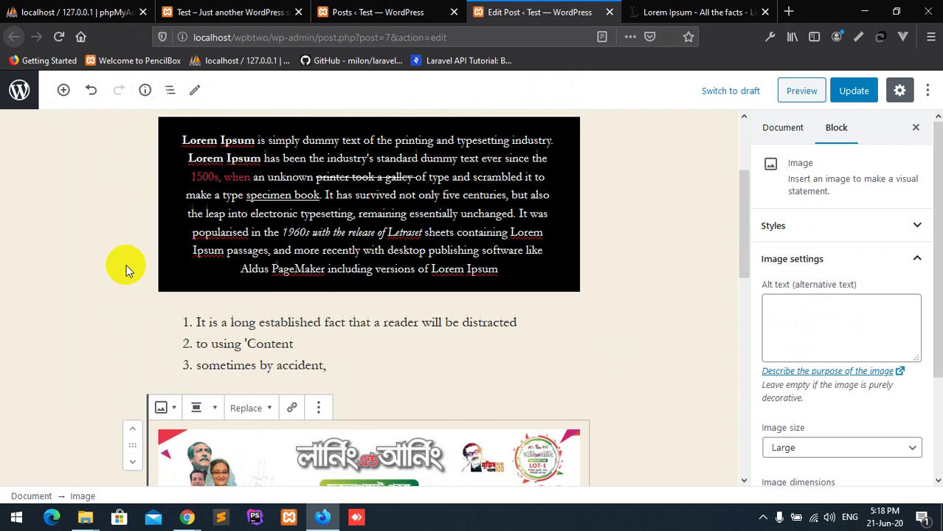
scroll(125, 269, down, 3)
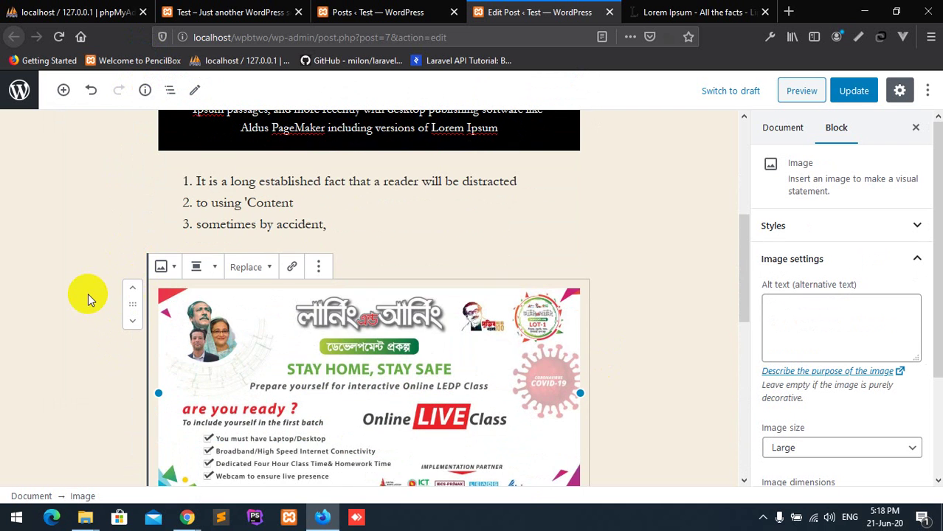
drag(126, 300, 137, 177)
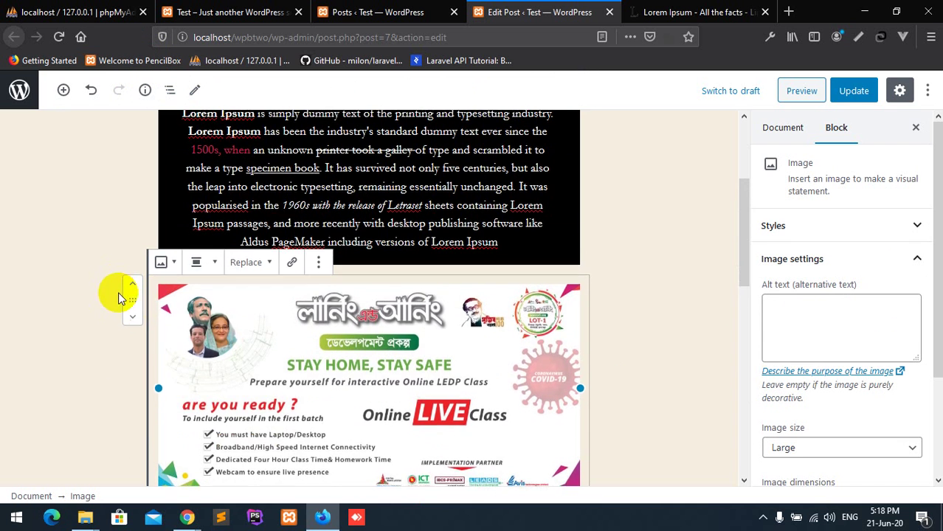
Move the banner image back down below the final Lorem Ipsum paragraph
scroll(118, 295, down, 4)
scroll(91, 317, up, 3)
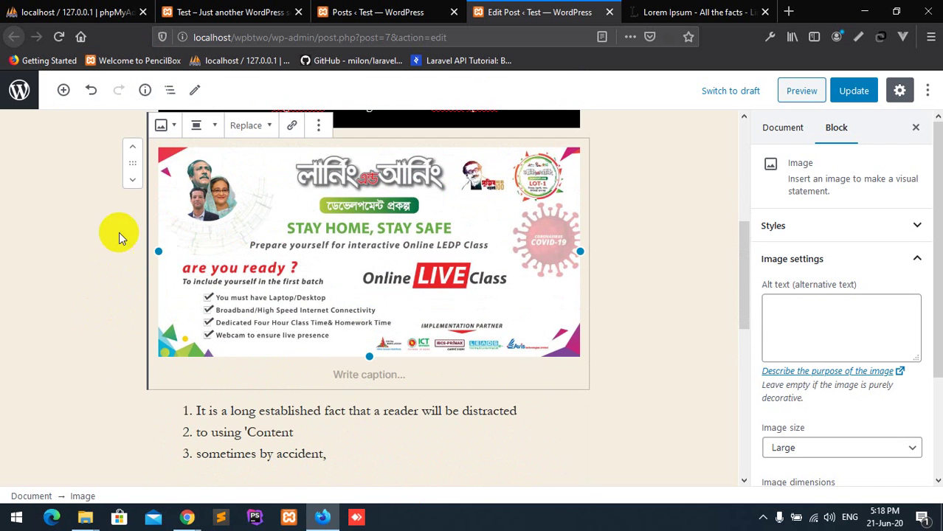
click(133, 183)
click(132, 183)
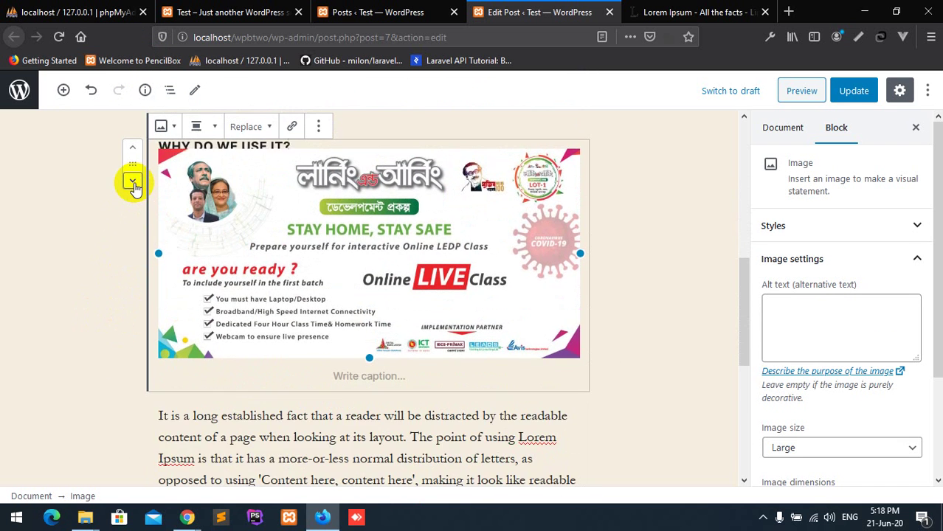
click(132, 183)
click(98, 292)
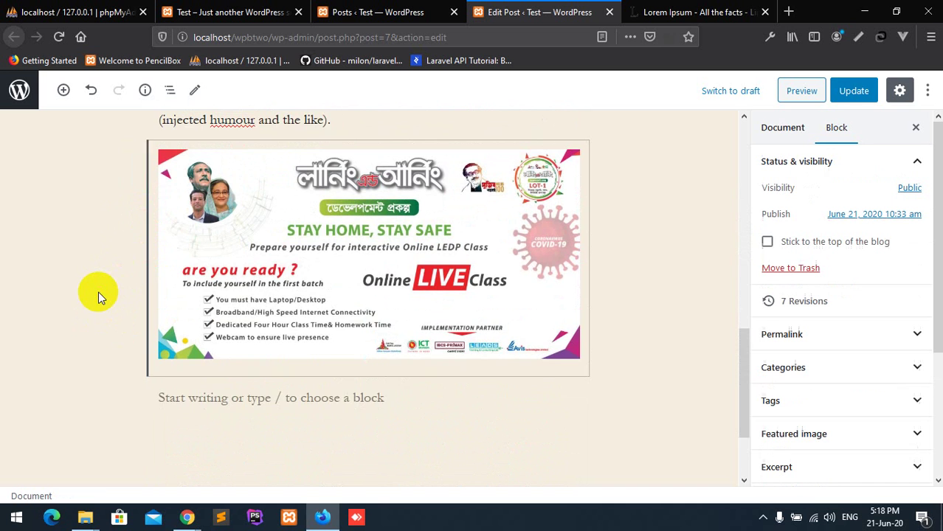
scroll(223, 369, up, 4)
scroll(221, 369, down, 6)
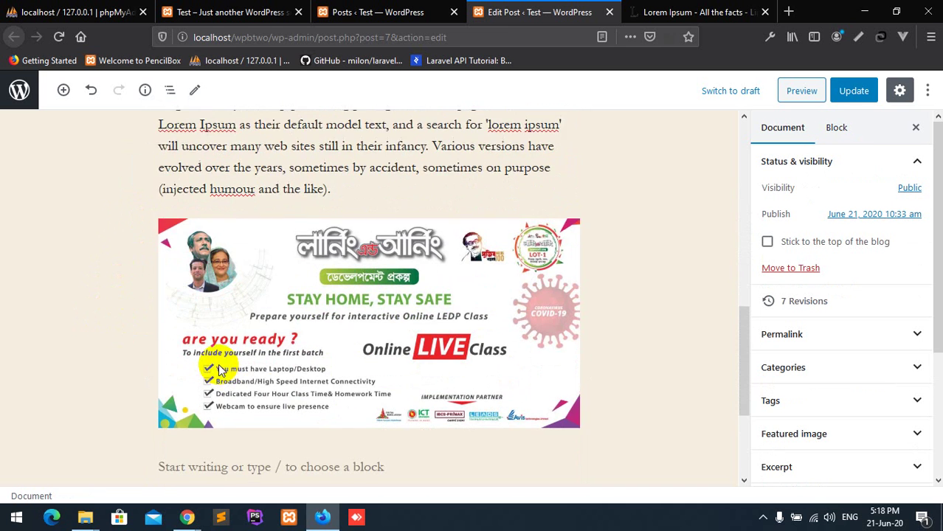
scroll(245, 326, up, 3)
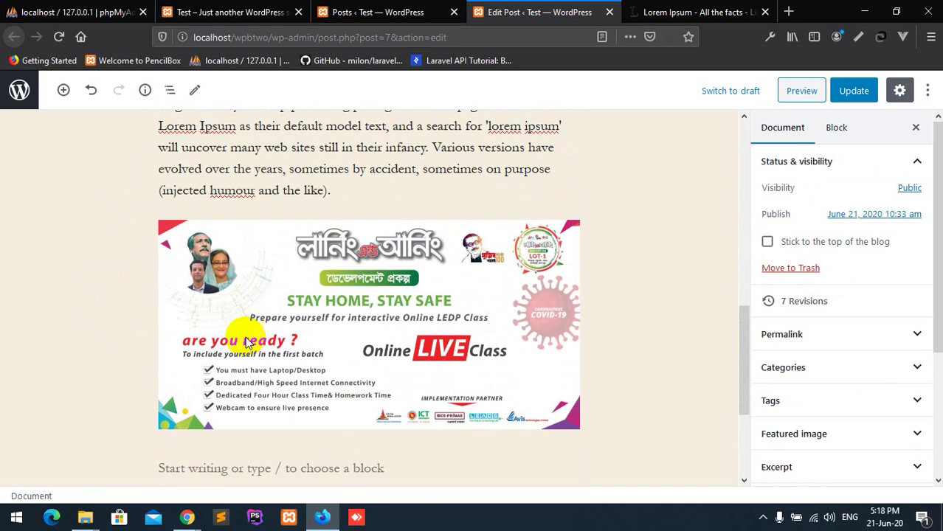
Insert a Page Break block below the banner image
click(372, 450)
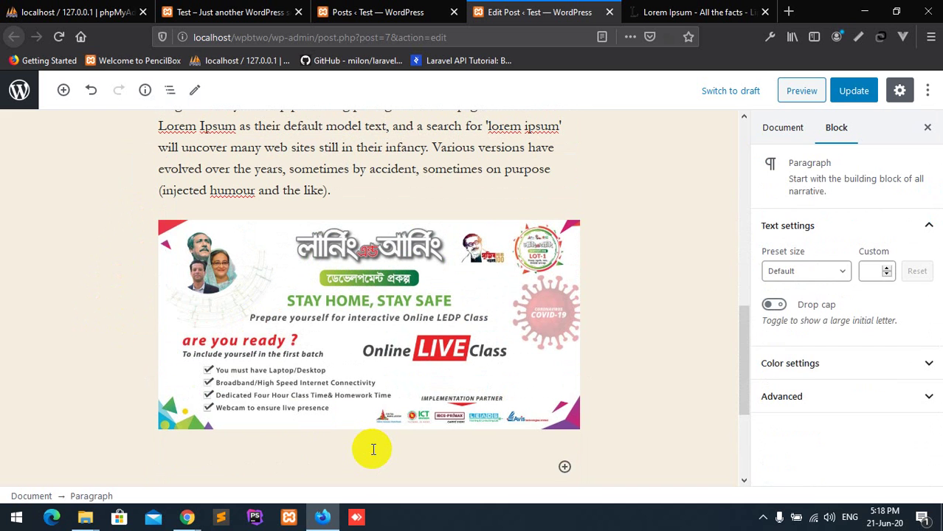
click(564, 468)
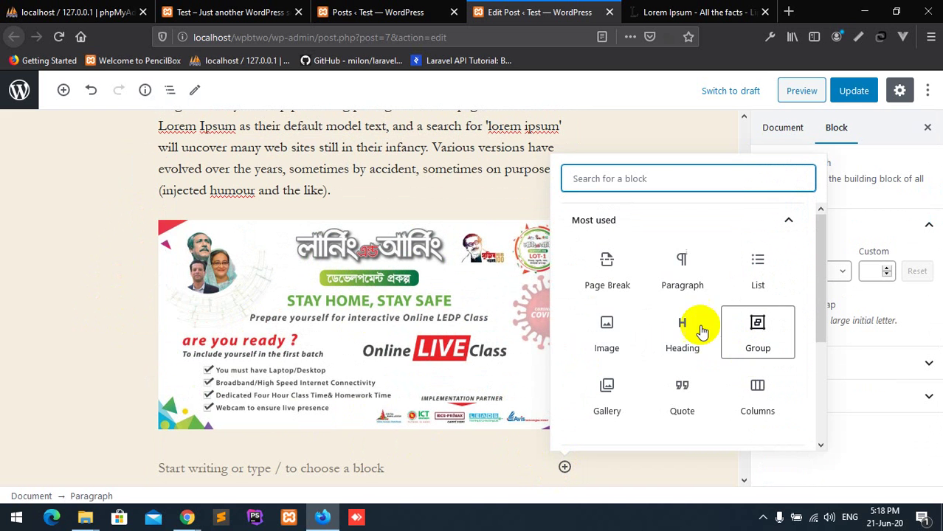
click(665, 222)
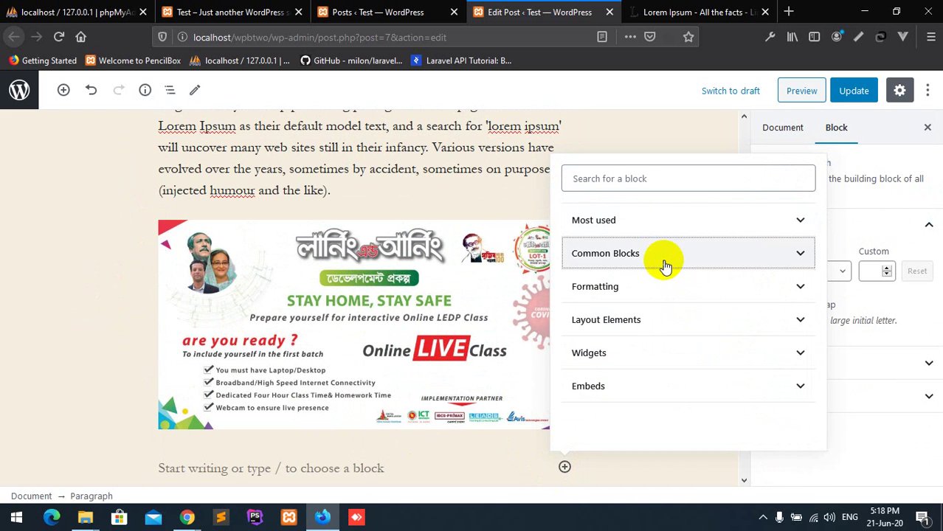
click(664, 262)
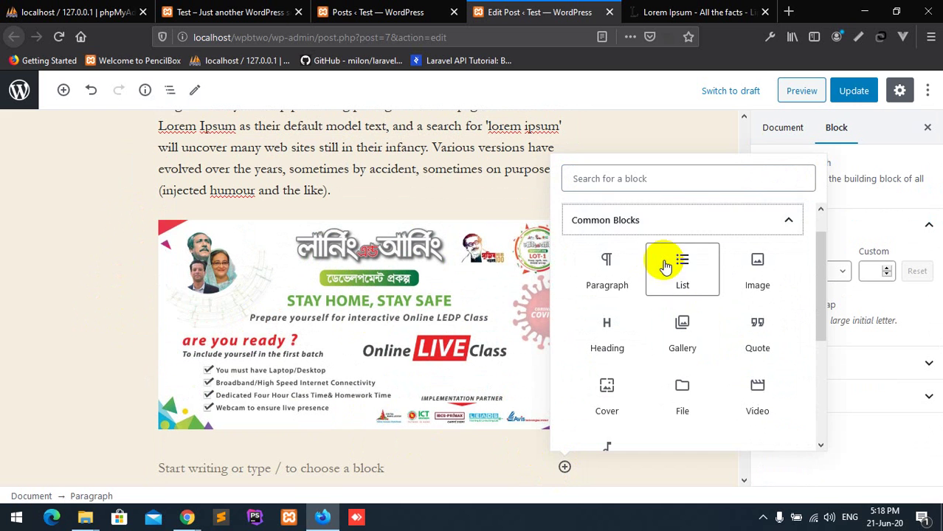
click(643, 225)
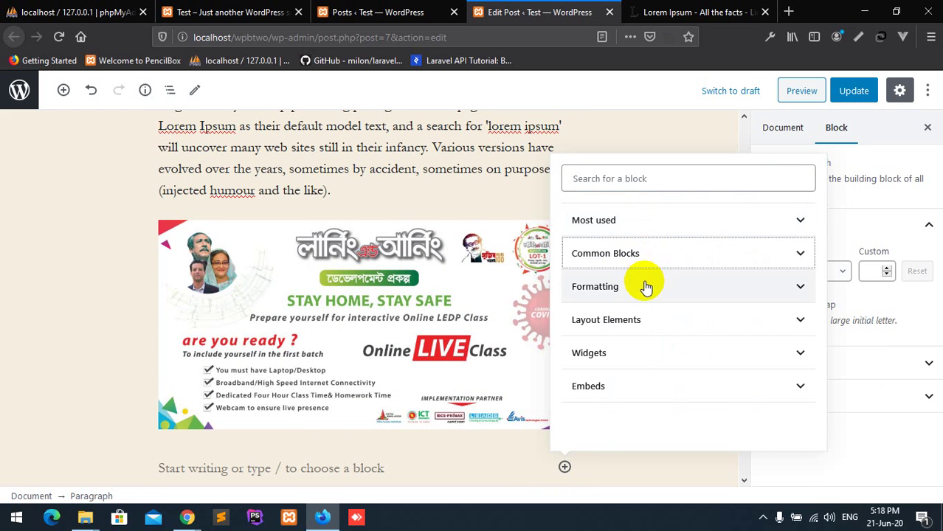
click(647, 259)
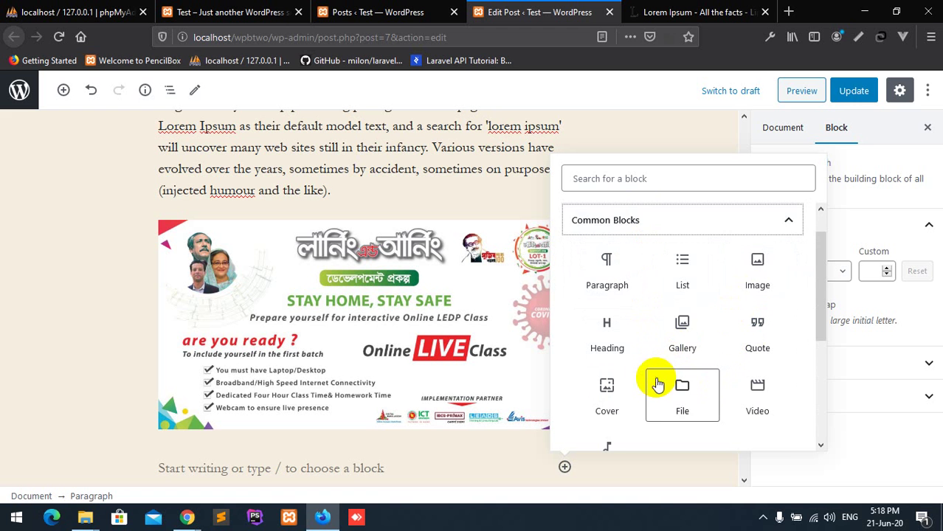
scroll(633, 382, down, 2)
scroll(639, 333, up, 2)
click(643, 222)
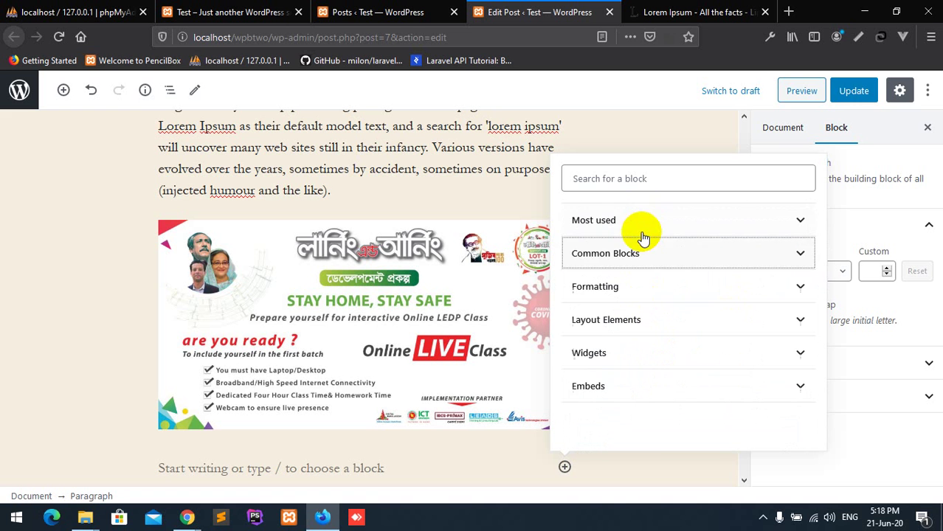
click(642, 244)
click(646, 222)
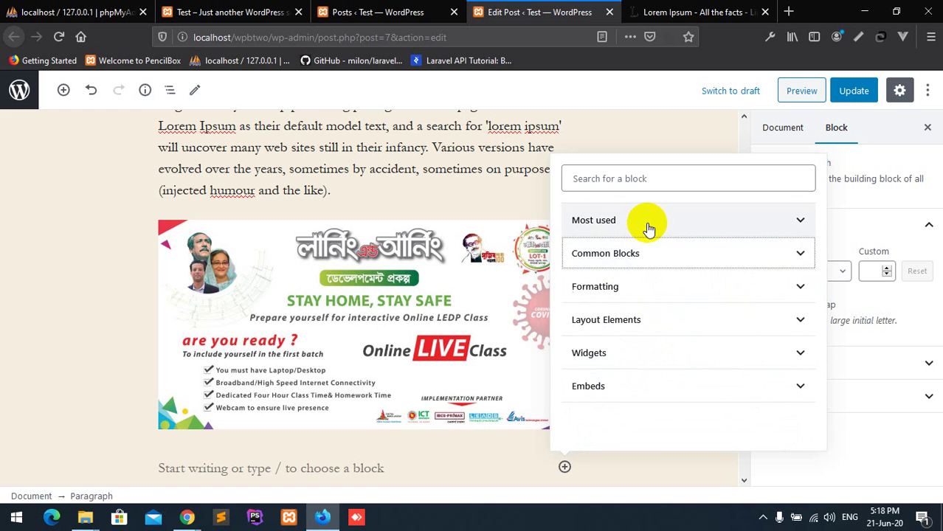
click(648, 223)
click(628, 274)
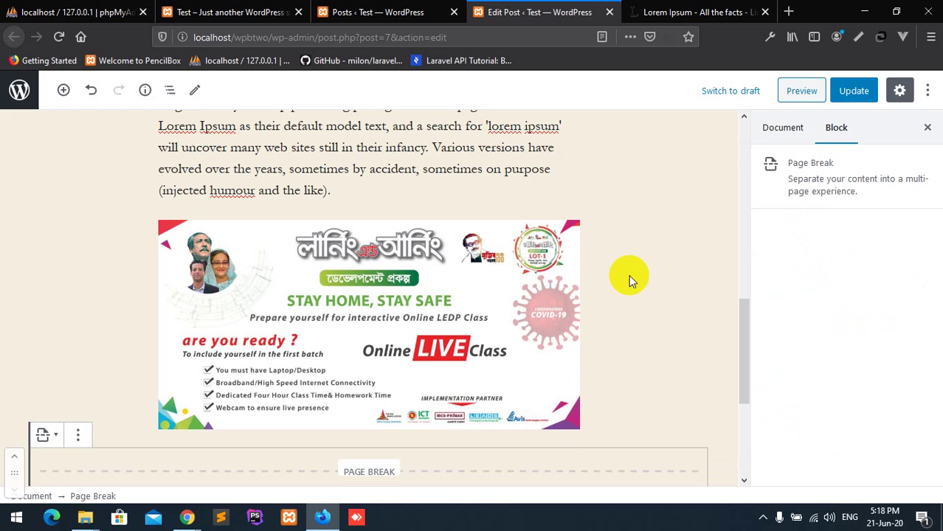
scroll(194, 331, down, 5)
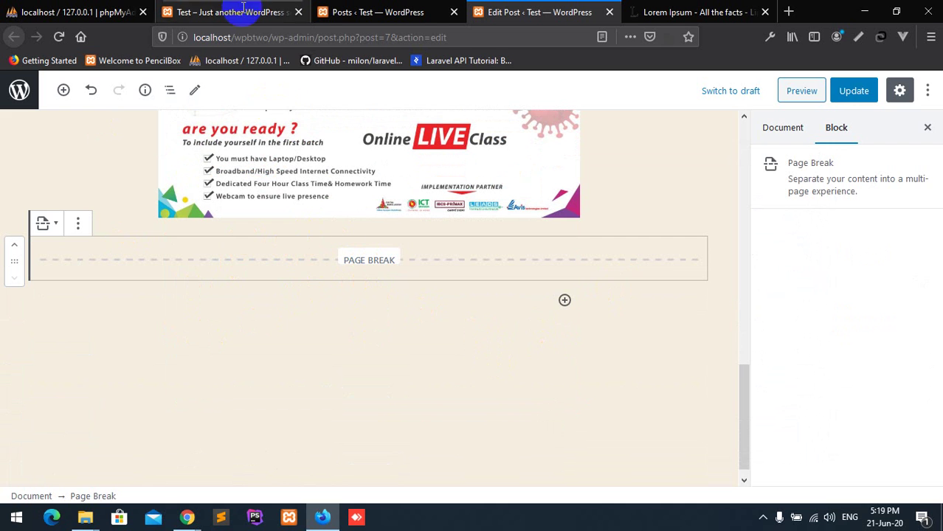
click(434, 318)
Add a 'test' paragraph under the page break, update the post, and view the live site
click(564, 301)
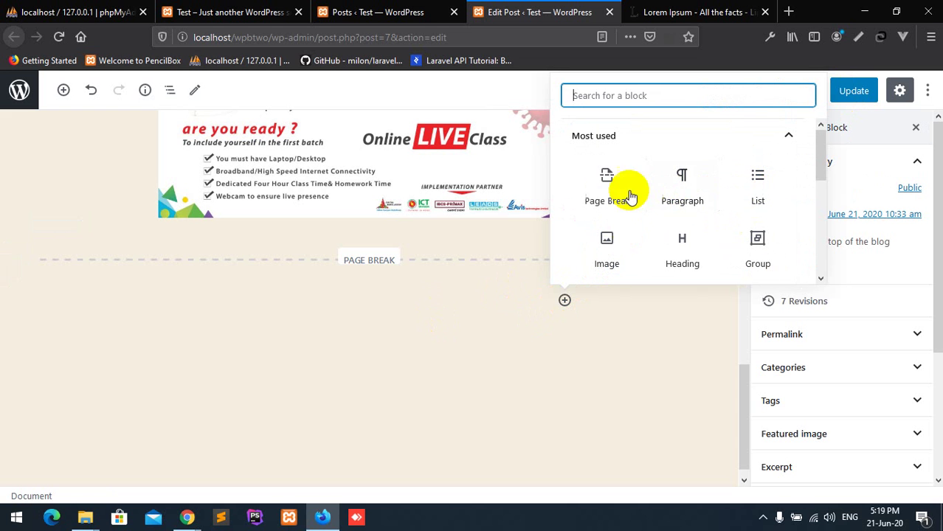
click(672, 192)
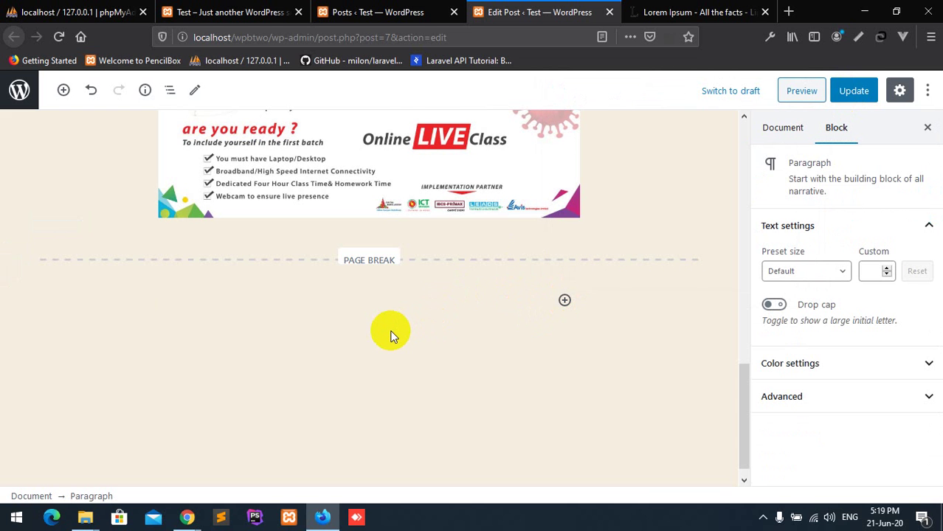
text(test)
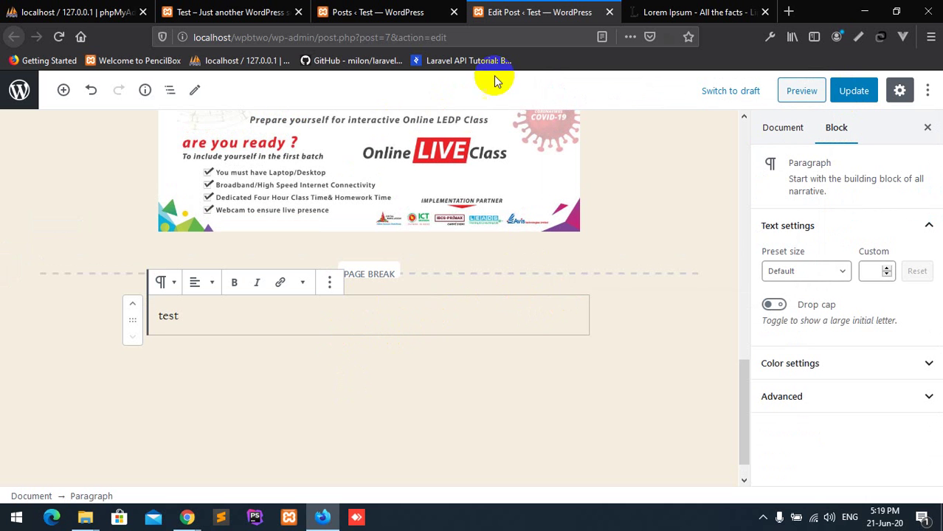
click(850, 90)
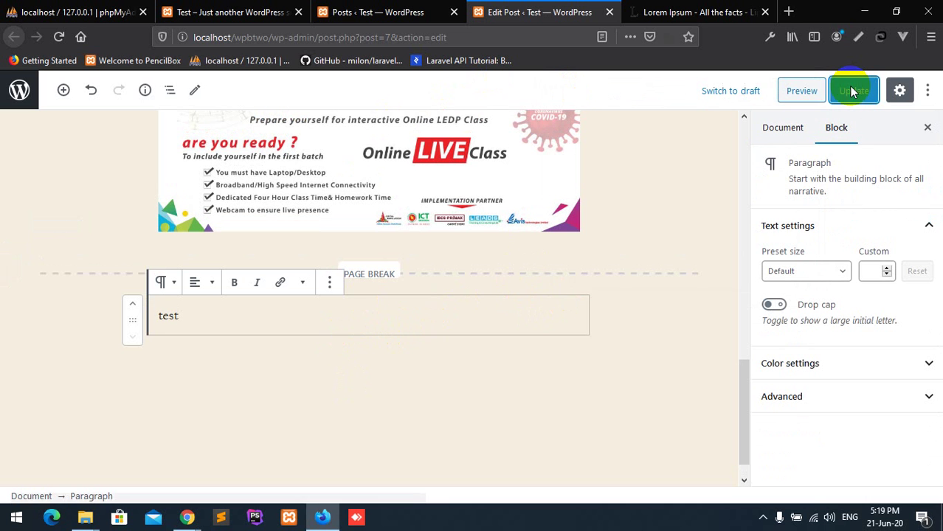
click(215, 8)
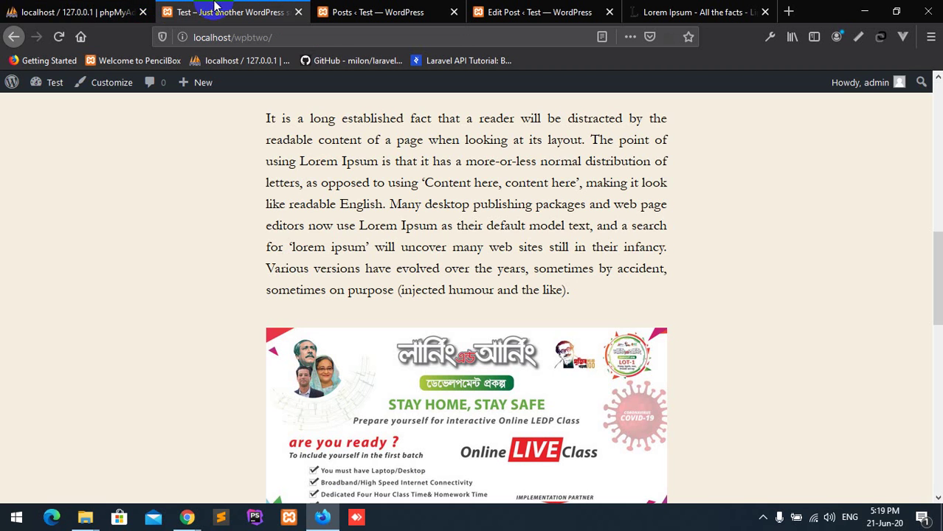
Reload the live post and scroll down to its 'Pages: 1 2' links
click(61, 38)
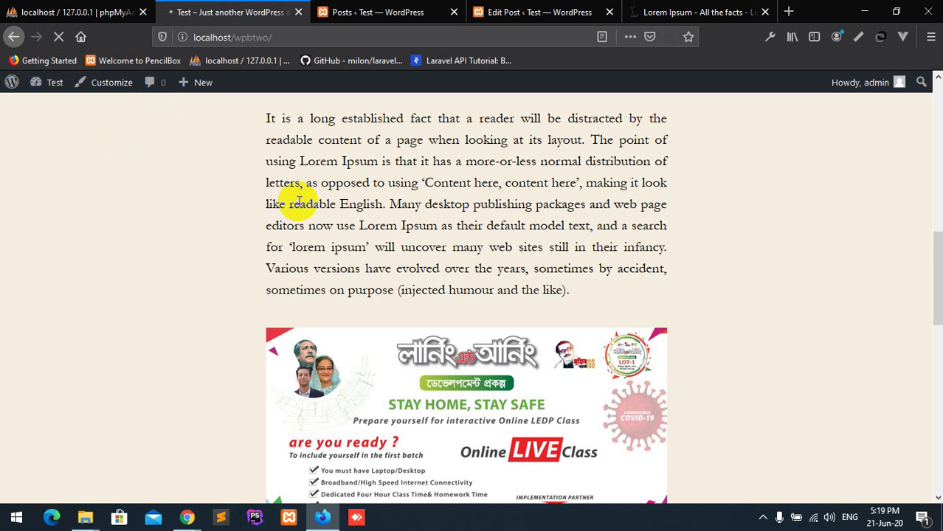
scroll(306, 273, down, 3)
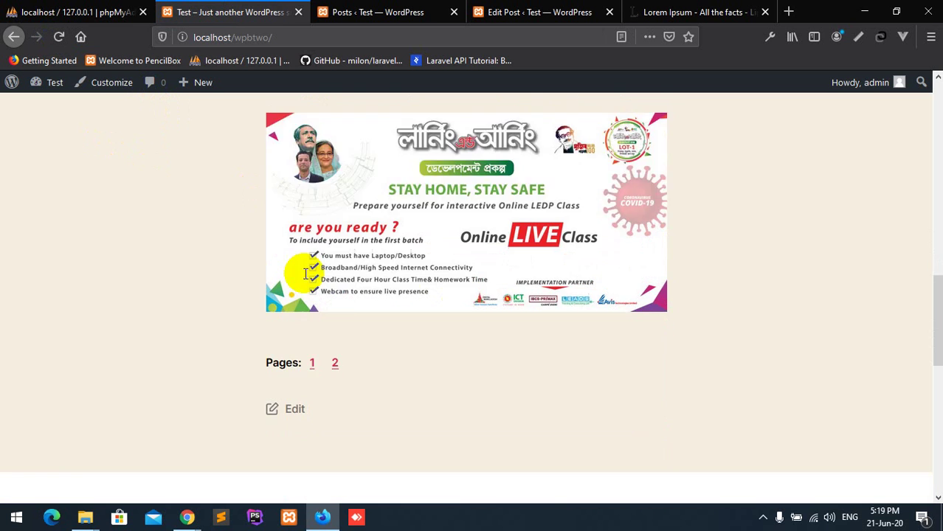
scroll(306, 273, down, 2)
scroll(336, 246, up, 4)
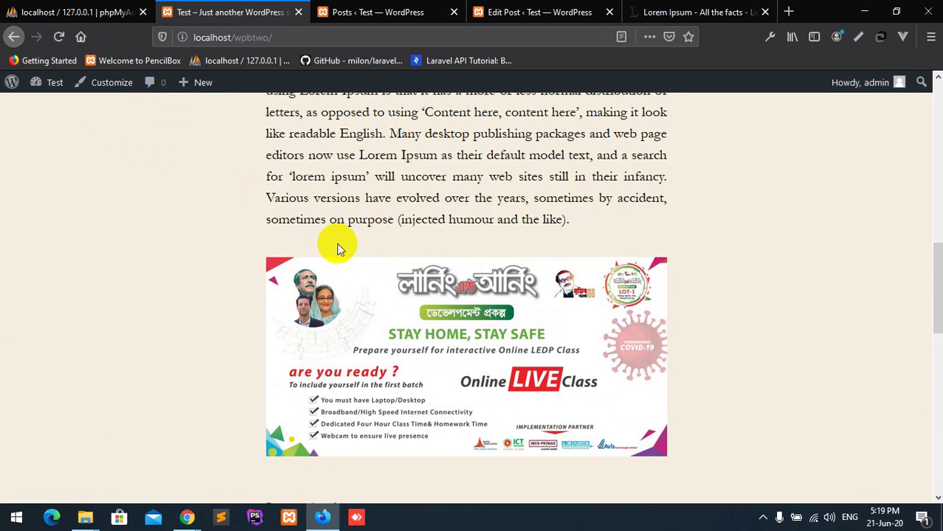
scroll(336, 243, down, 4)
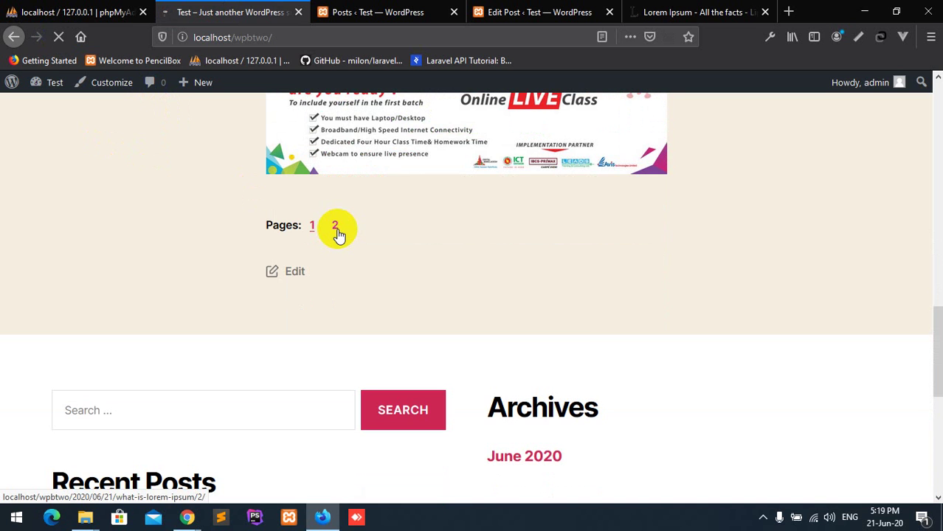
scroll(343, 214, down, 3)
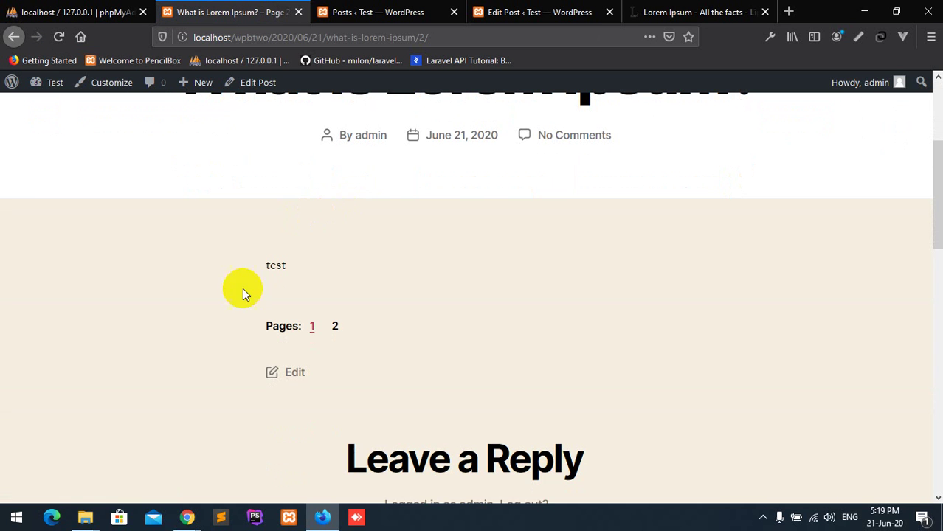
Back in the editor, delete the 'test' paragraph and then the Page Break block
click(533, 12)
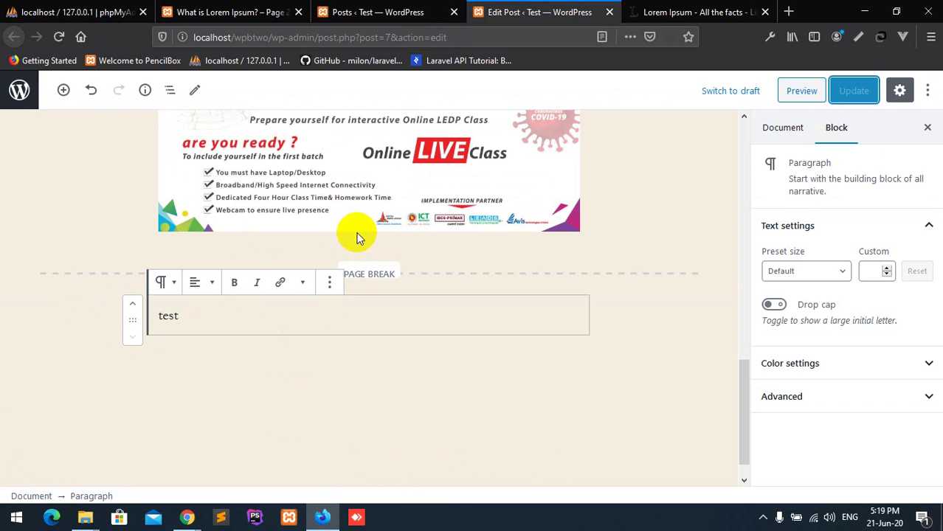
click(408, 7)
click(543, 7)
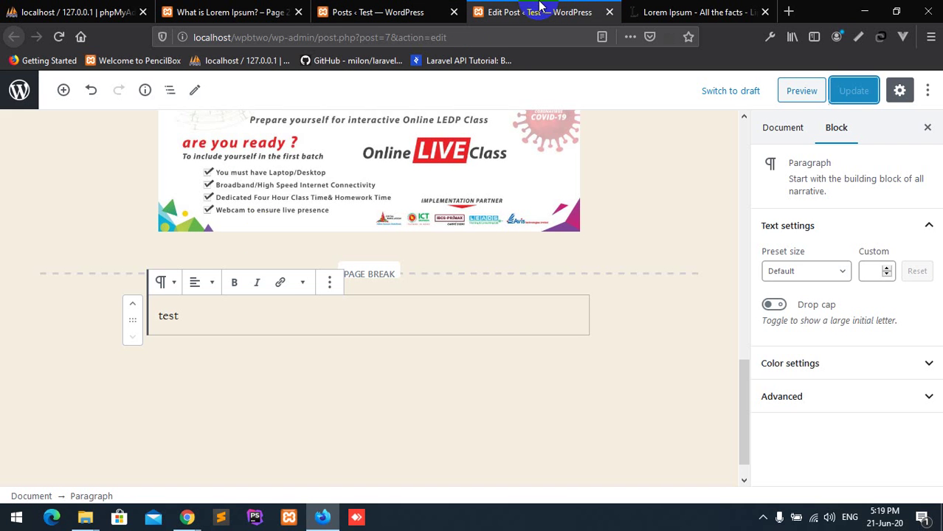
click(471, 275)
click(321, 317)
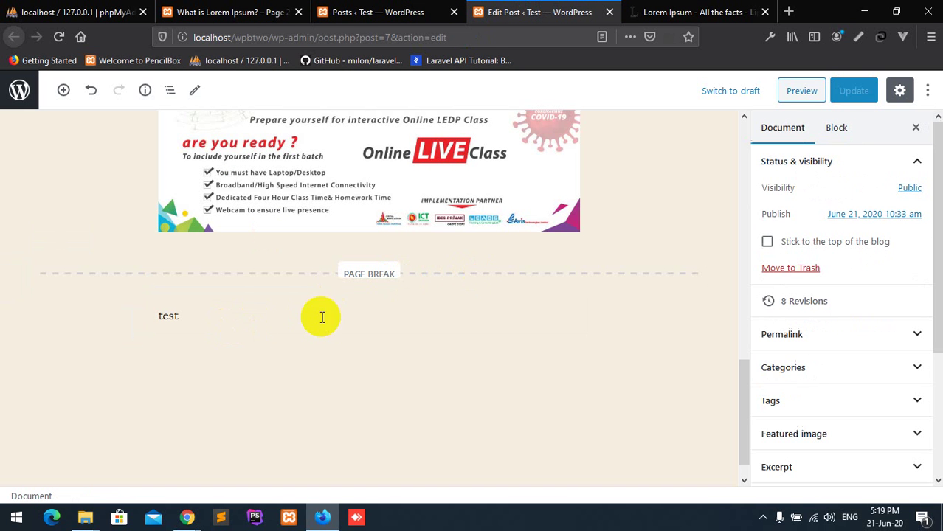
click(177, 319)
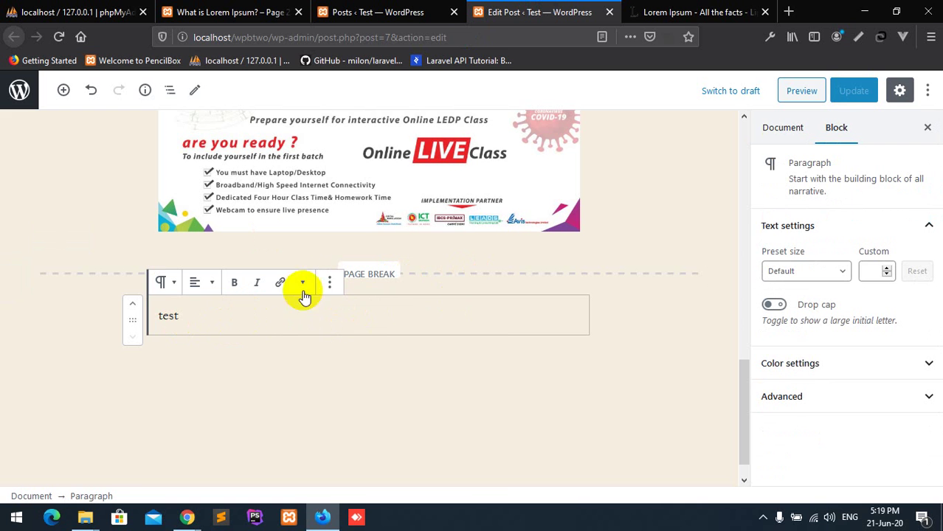
click(329, 283)
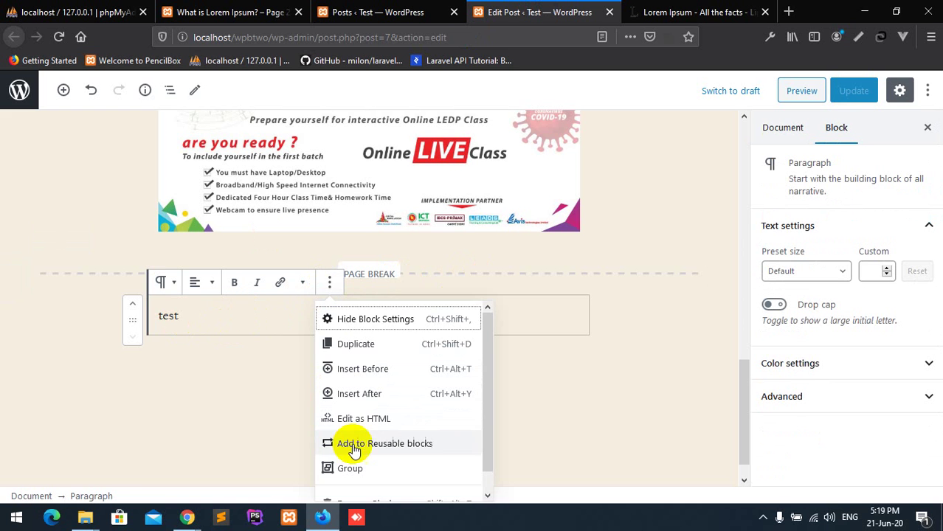
scroll(346, 484, down, 1)
click(354, 485)
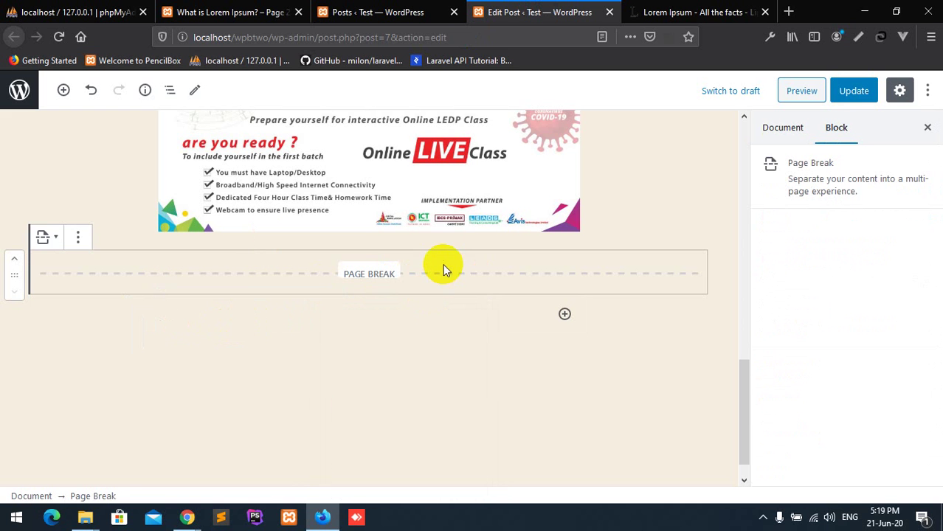
click(78, 237)
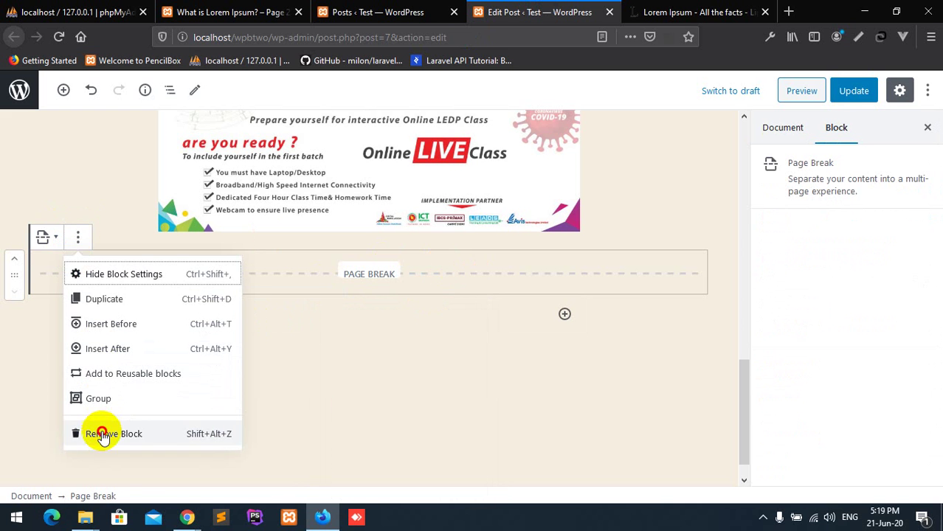
click(163, 429)
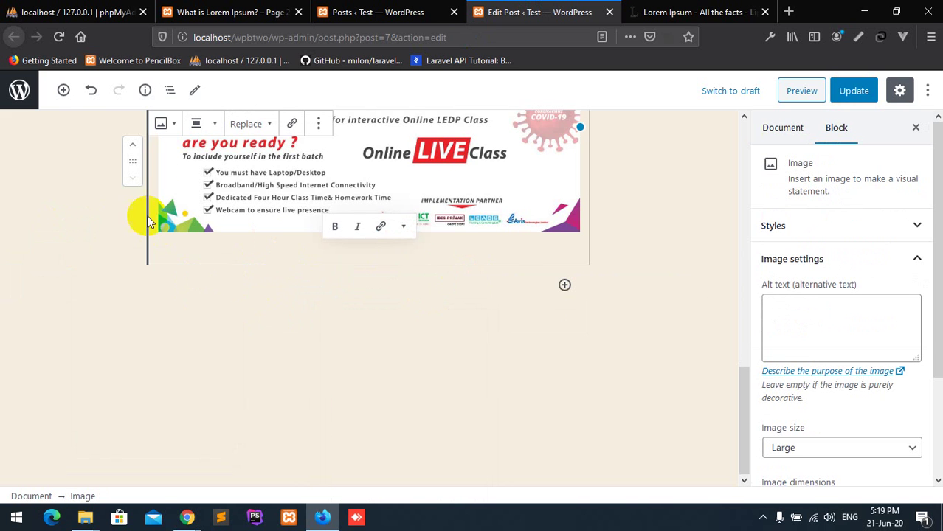
Add an empty paragraph below the image, then delete it again
click(63, 90)
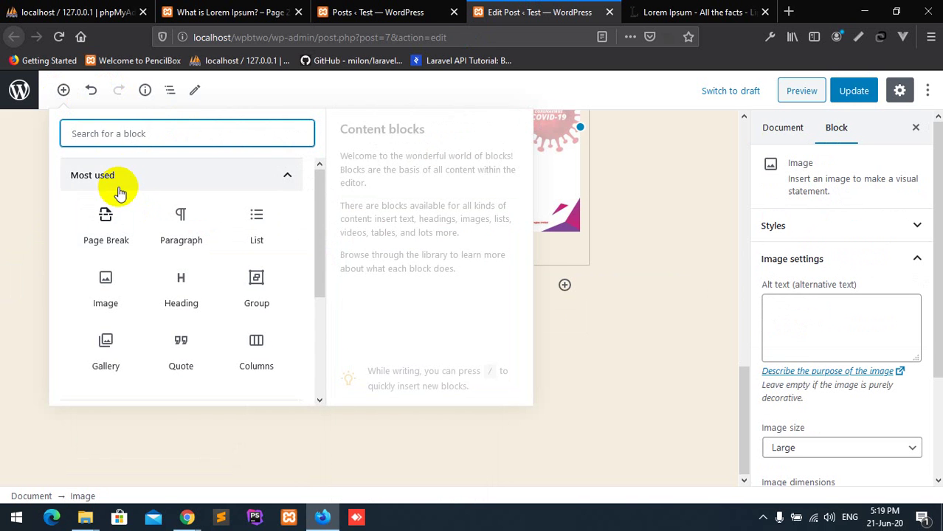
click(129, 177)
click(127, 211)
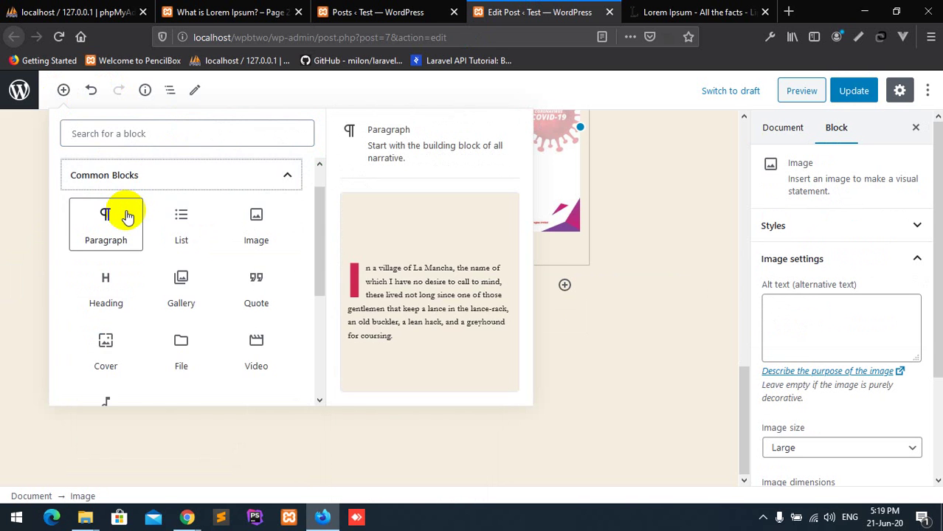
click(126, 213)
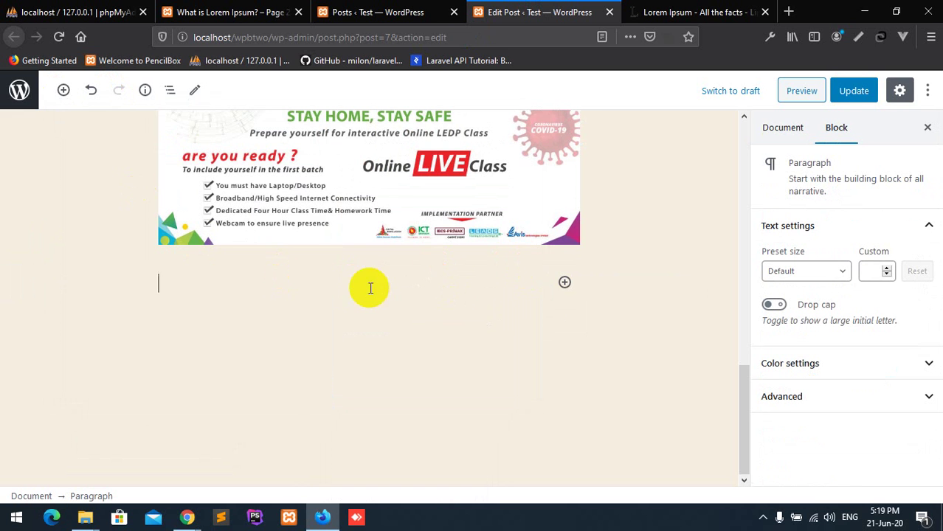
key(Escape)
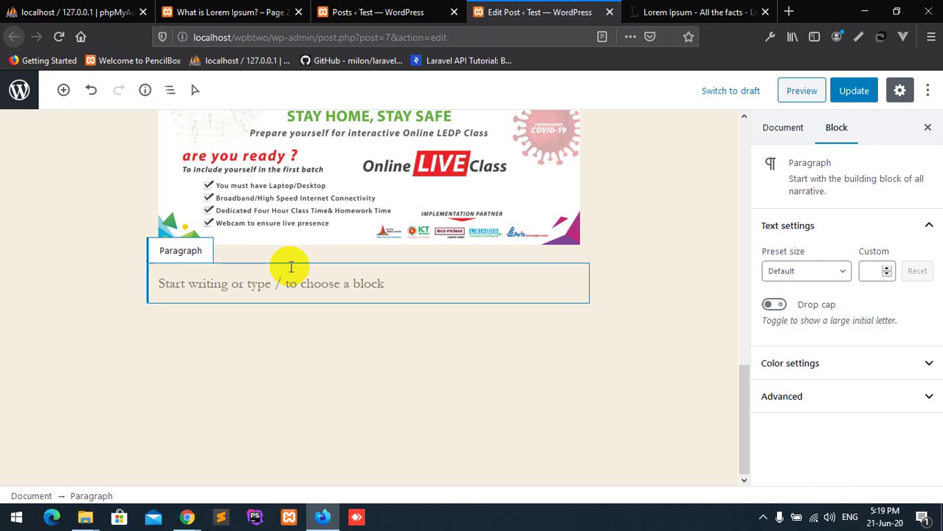
key(BackSpace)
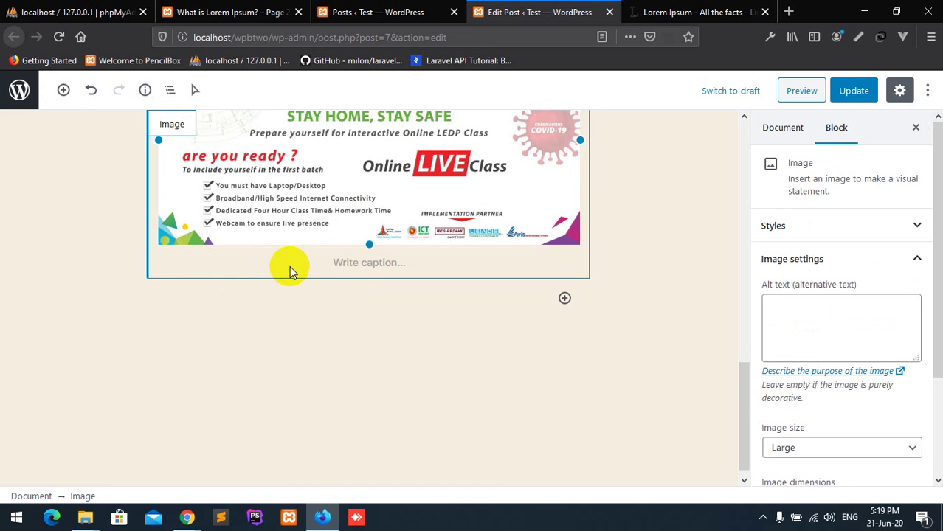
Insert a Table block from Formatting and set its column count to 4
click(63, 90)
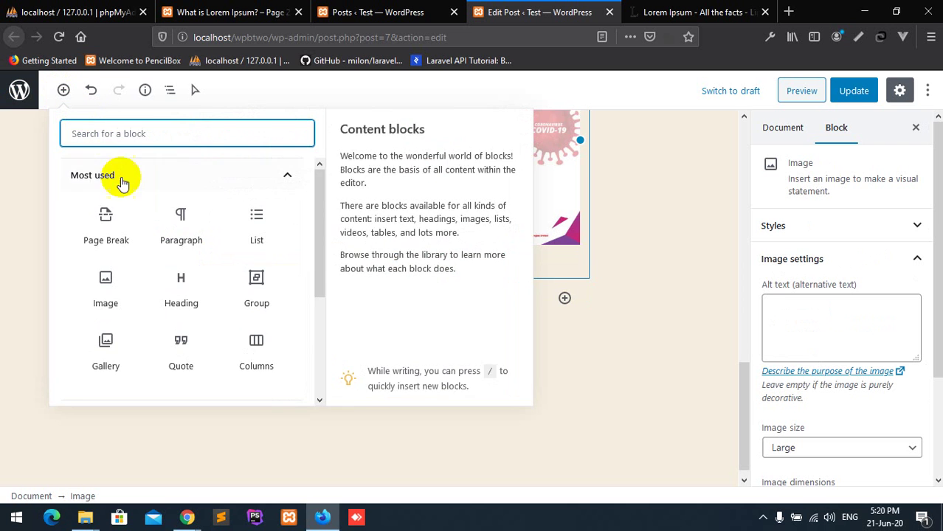
click(129, 180)
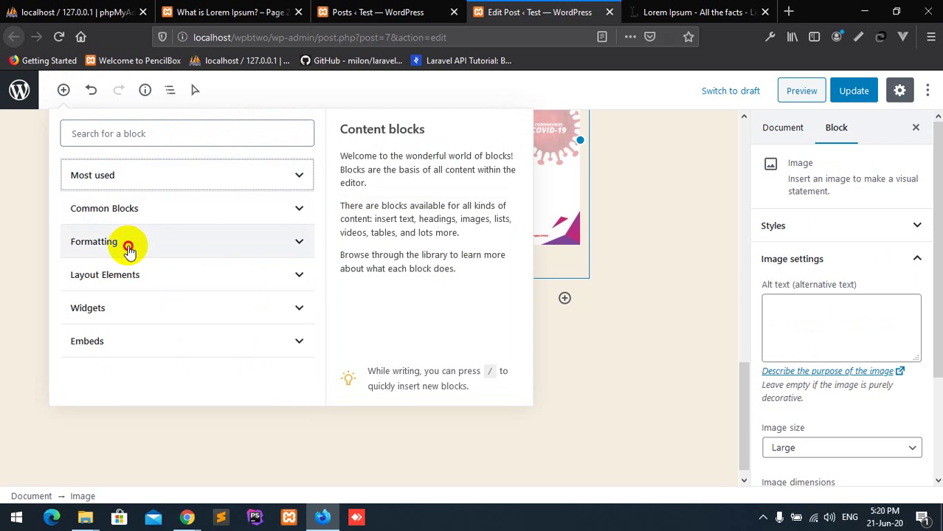
click(130, 250)
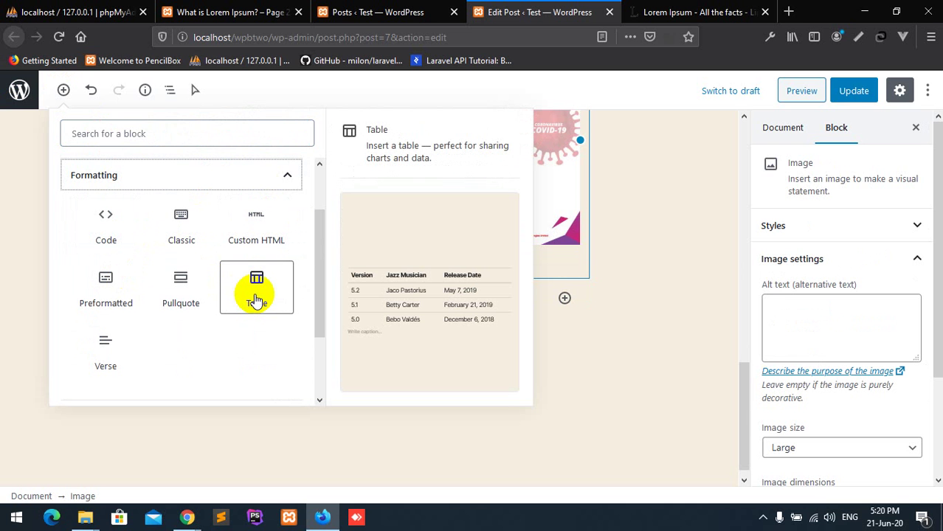
click(256, 297)
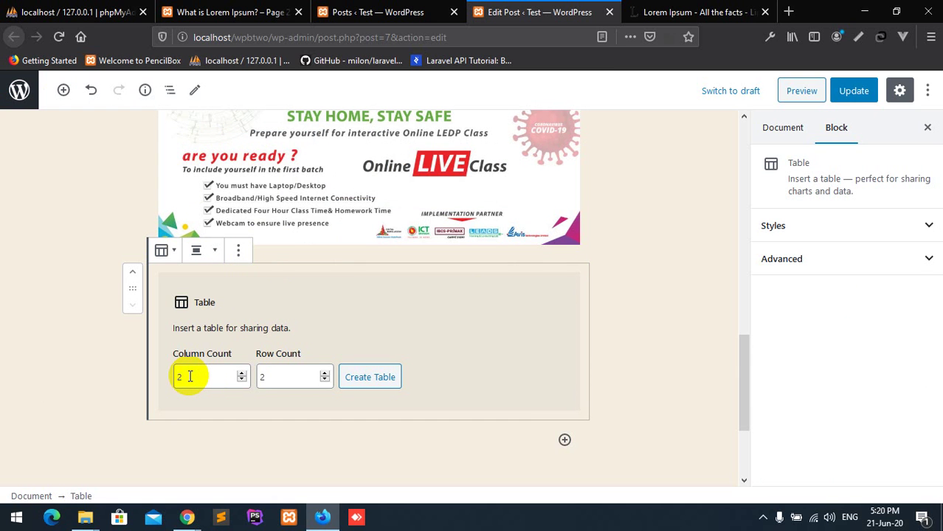
drag(190, 376, 161, 373)
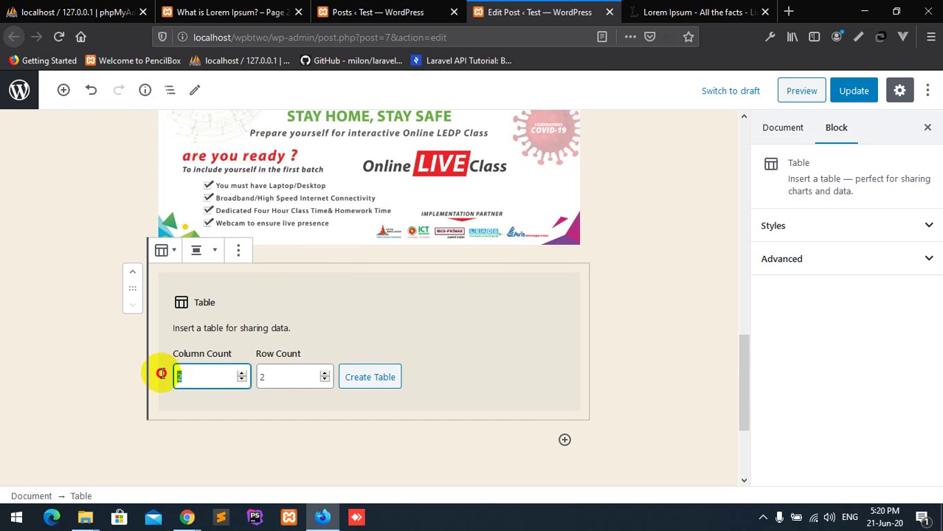
text(4)
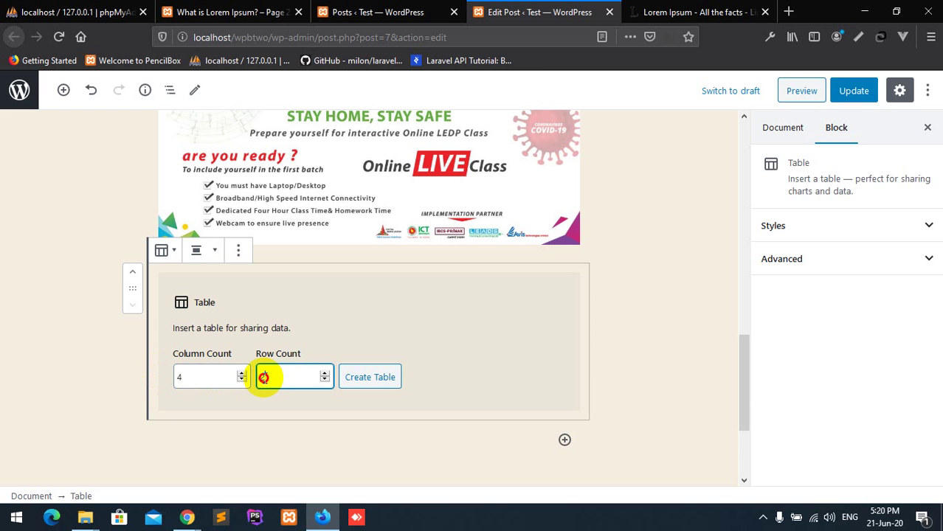
text(4)
Create the empty 4×4 table and click through its cells
click(371, 383)
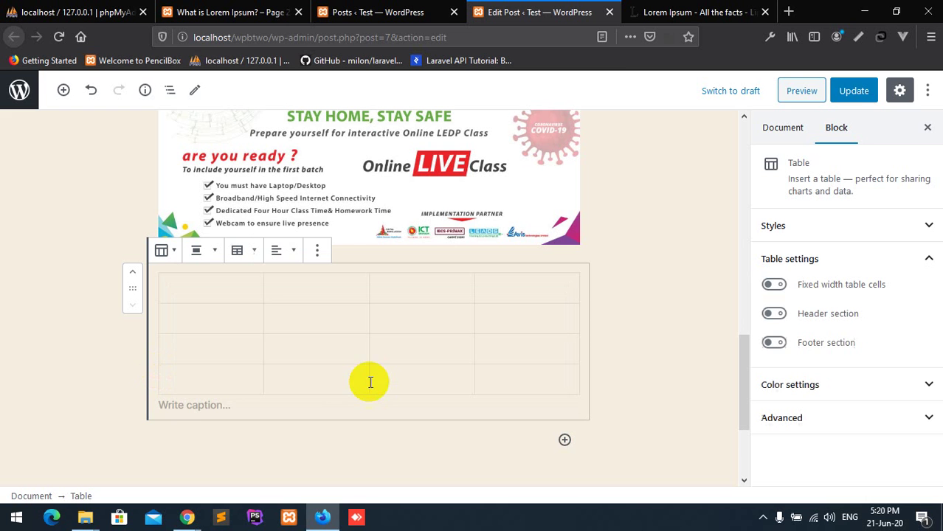
click(233, 284)
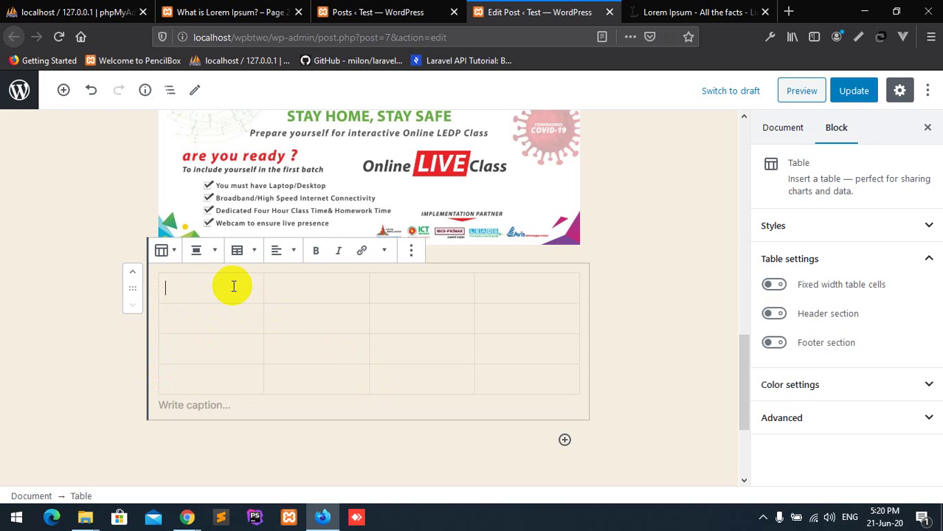
click(330, 294)
click(391, 292)
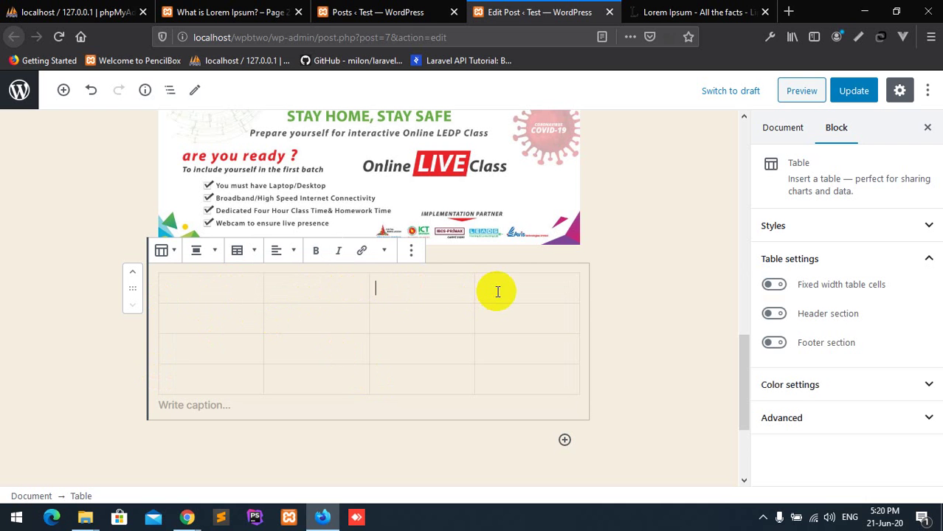
click(498, 291)
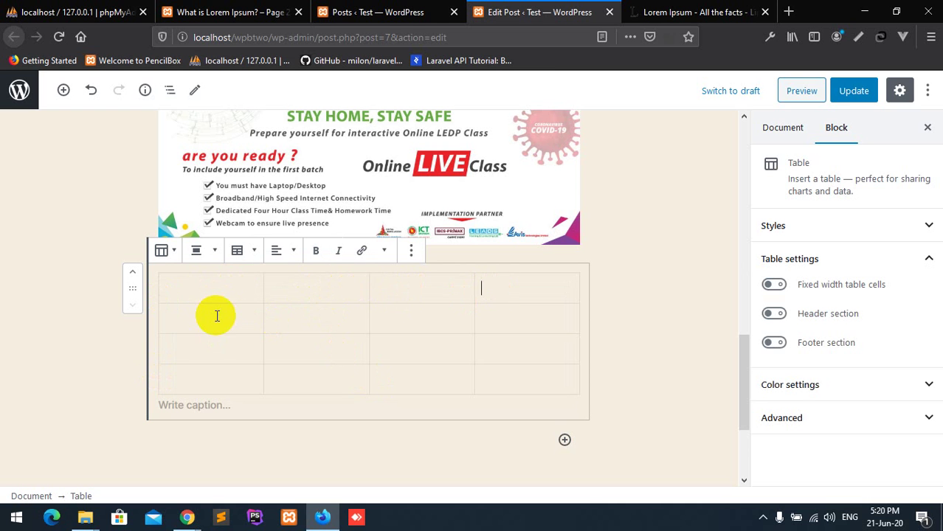
click(204, 377)
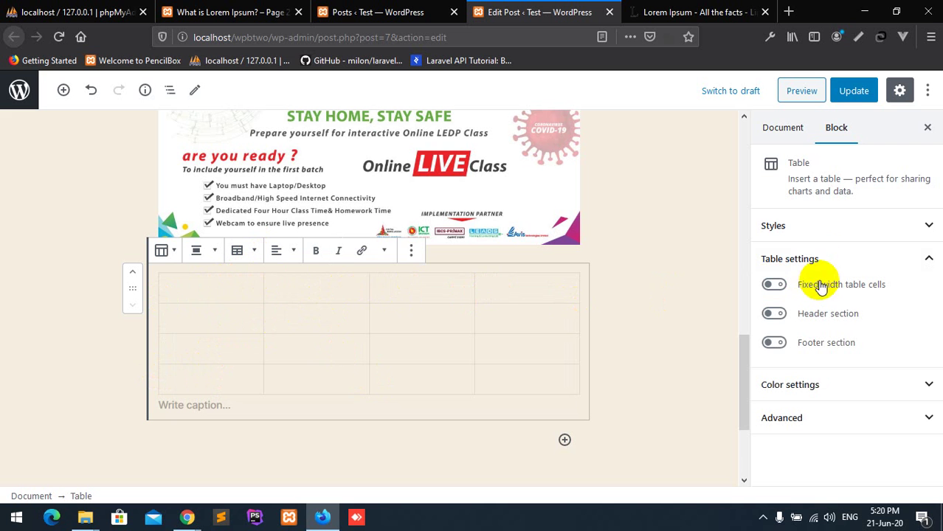
Select the numbered list and toggle its Advanced settings panel open and closed
scroll(411, 306, up, 10)
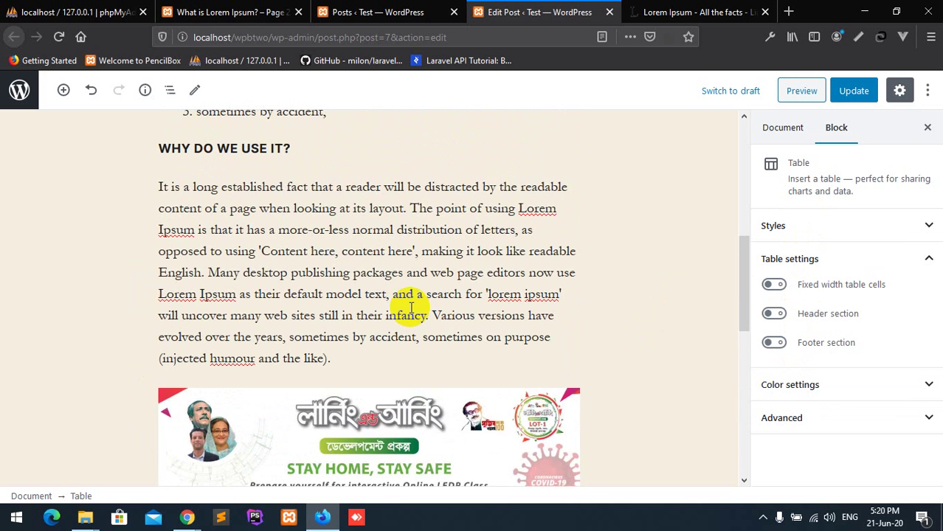
click(452, 290)
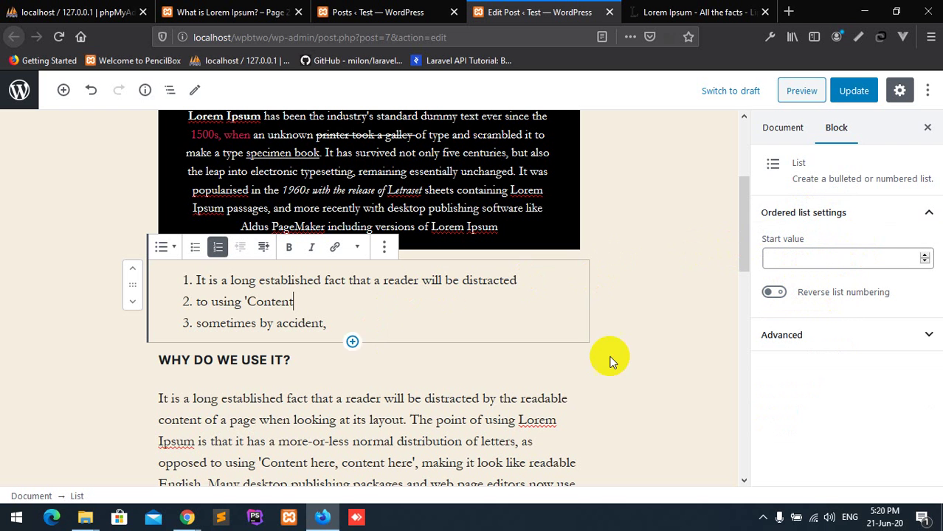
click(837, 347)
click(838, 347)
scroll(310, 318, down, 10)
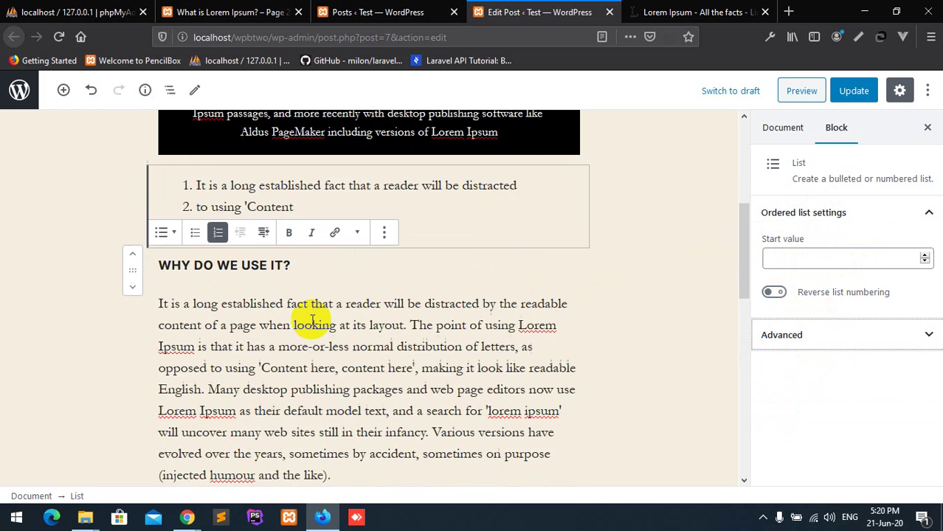
Keep the banner image size set to Large
click(363, 267)
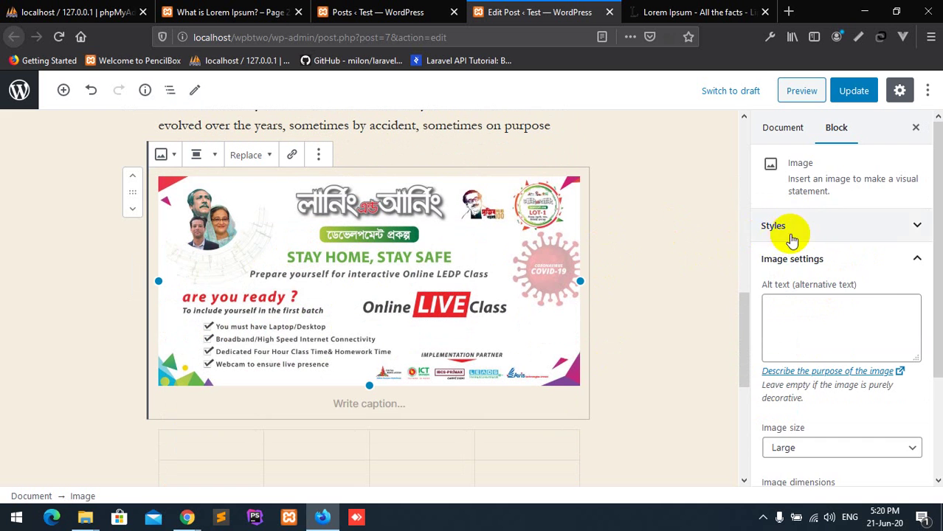
scroll(837, 280, down, 2)
scroll(837, 286, down, 1)
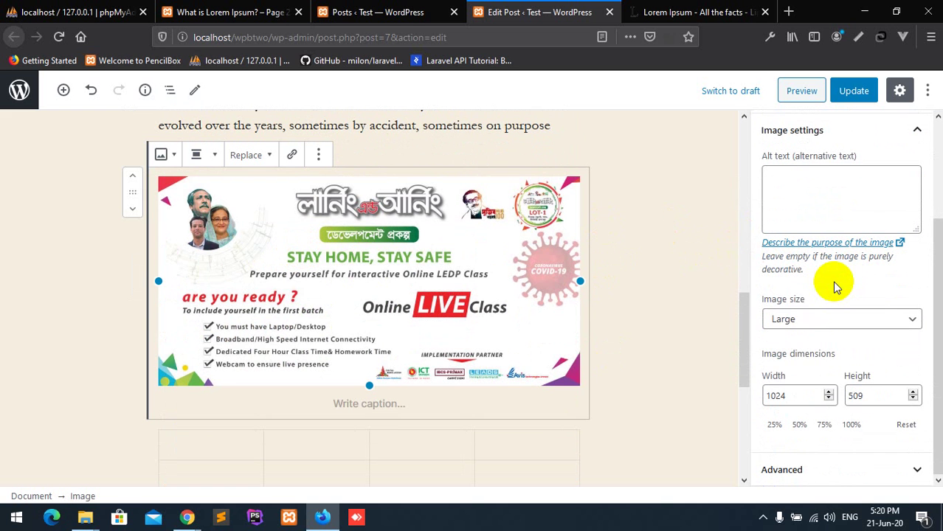
click(814, 318)
click(808, 378)
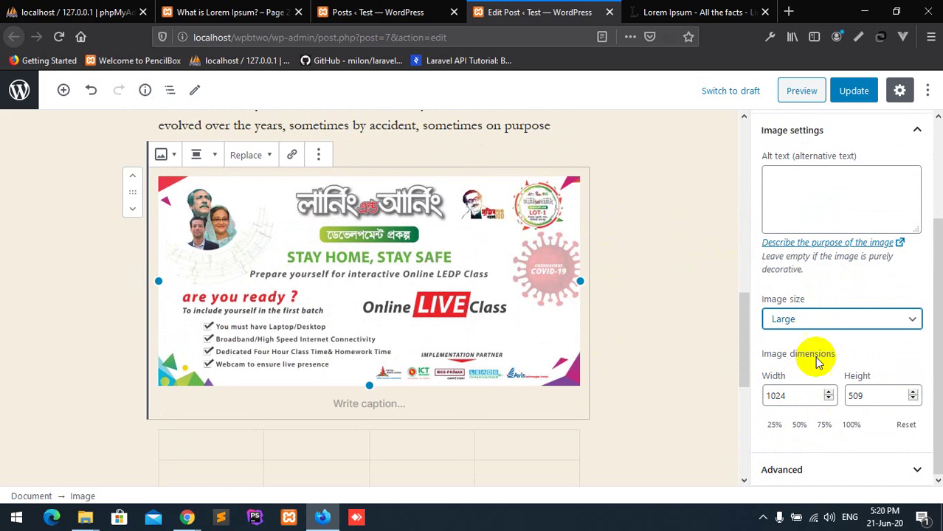
scroll(343, 311, down, 5)
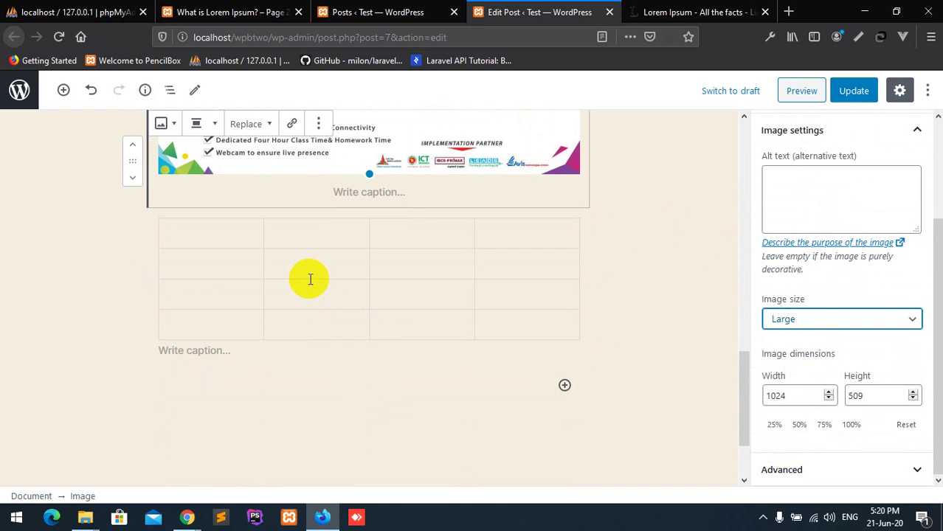
Remove the table block with Shift+Alt+Z
click(310, 279)
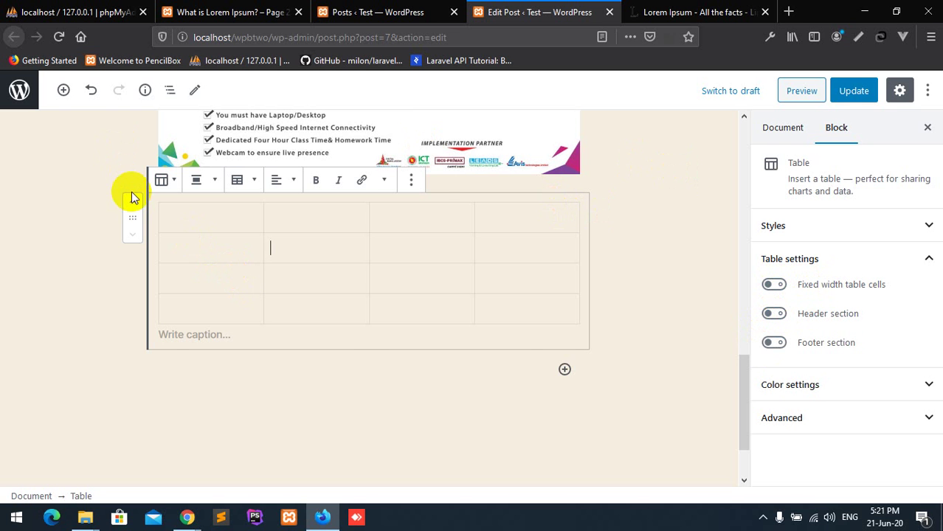
click(415, 181)
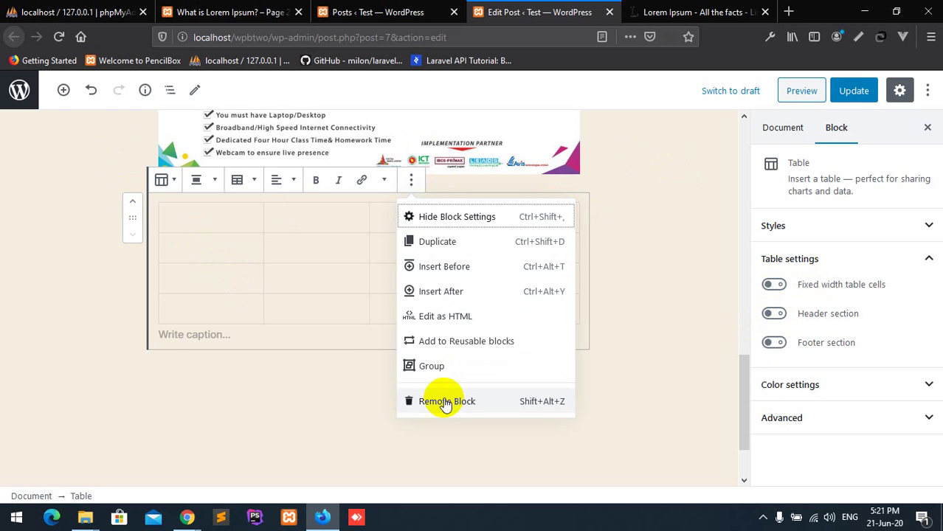
key(shift+alt+z)
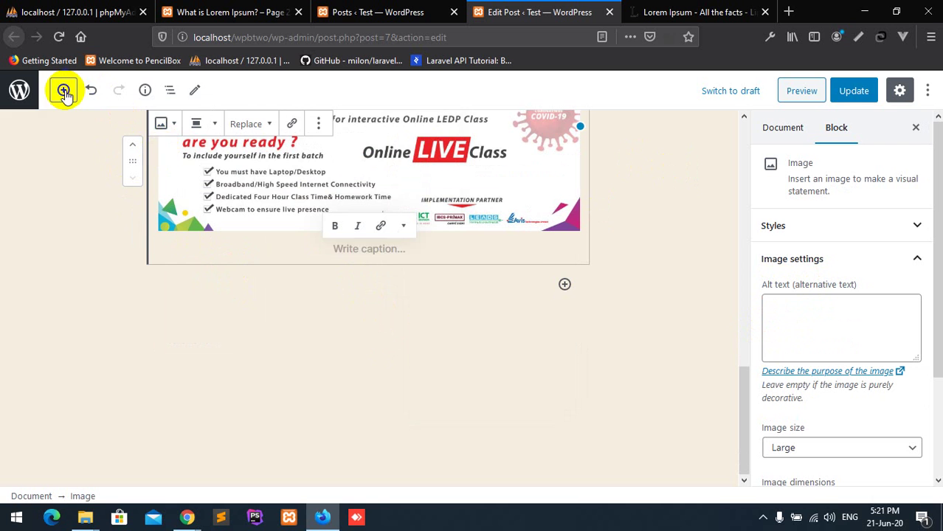
Insert a Columns block from Layout Elements below the banner image
click(64, 90)
click(154, 171)
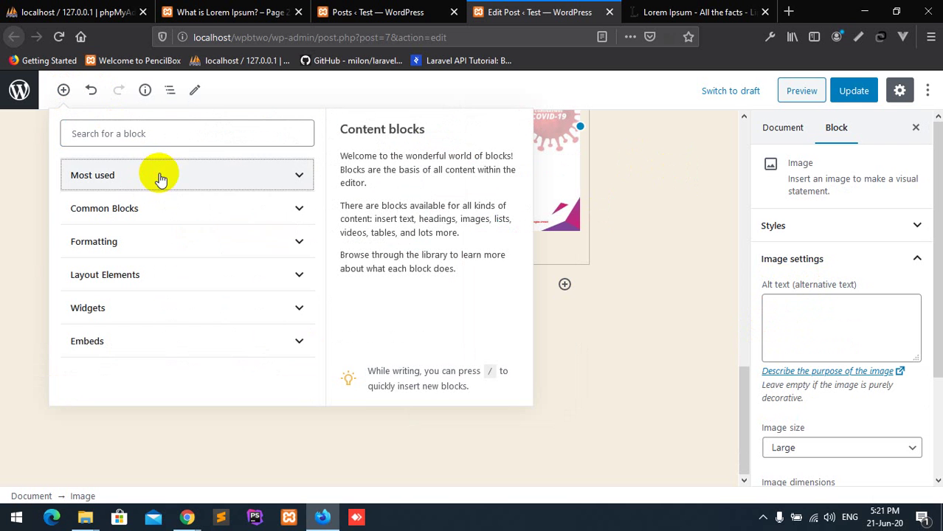
click(156, 241)
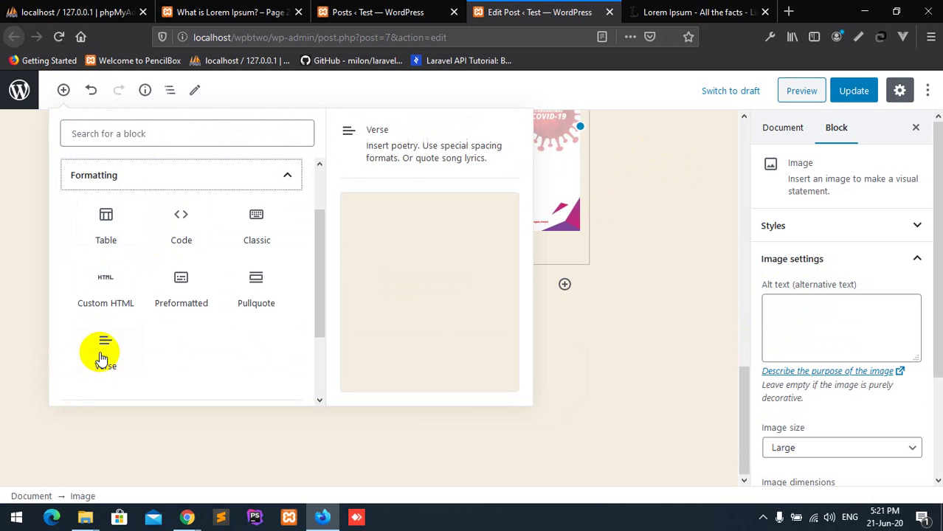
click(134, 171)
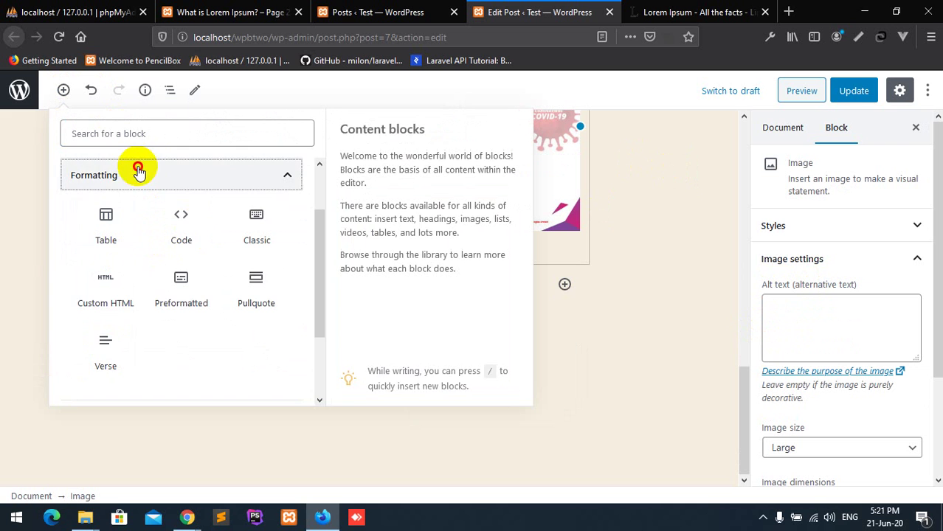
click(136, 282)
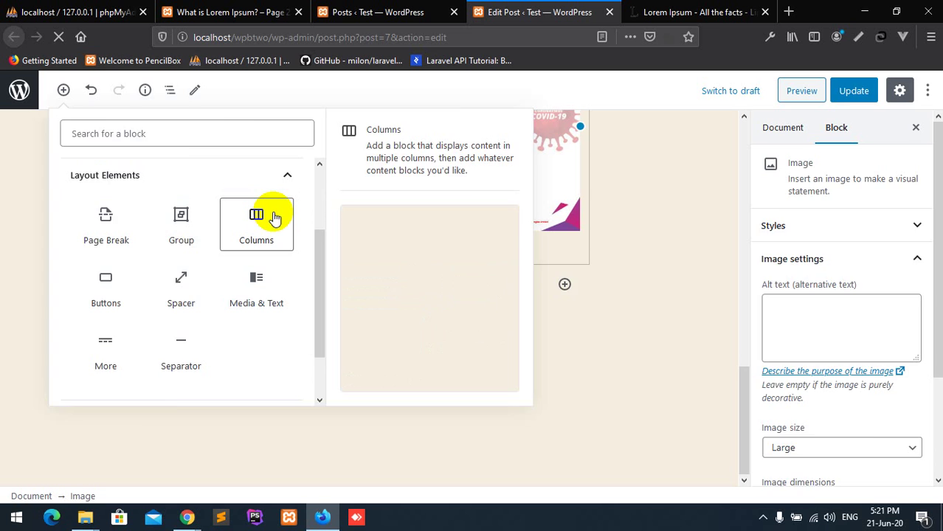
click(274, 217)
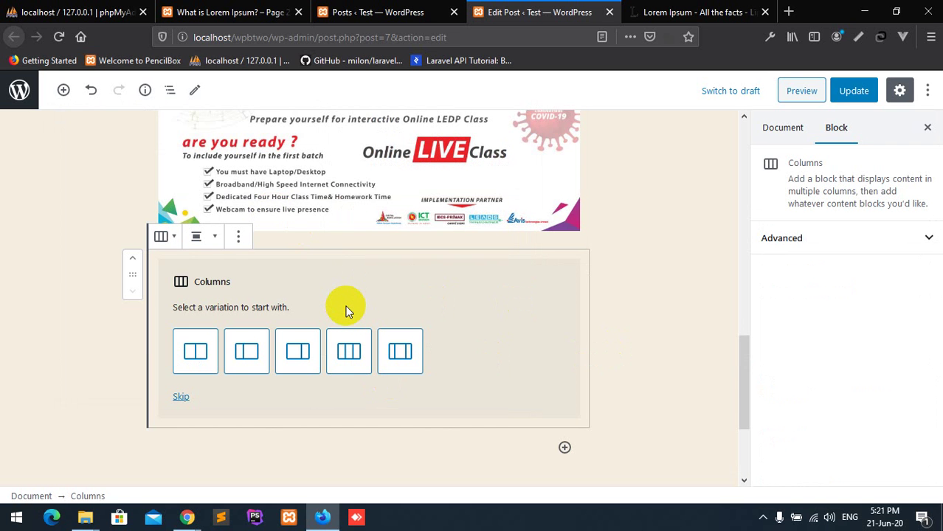
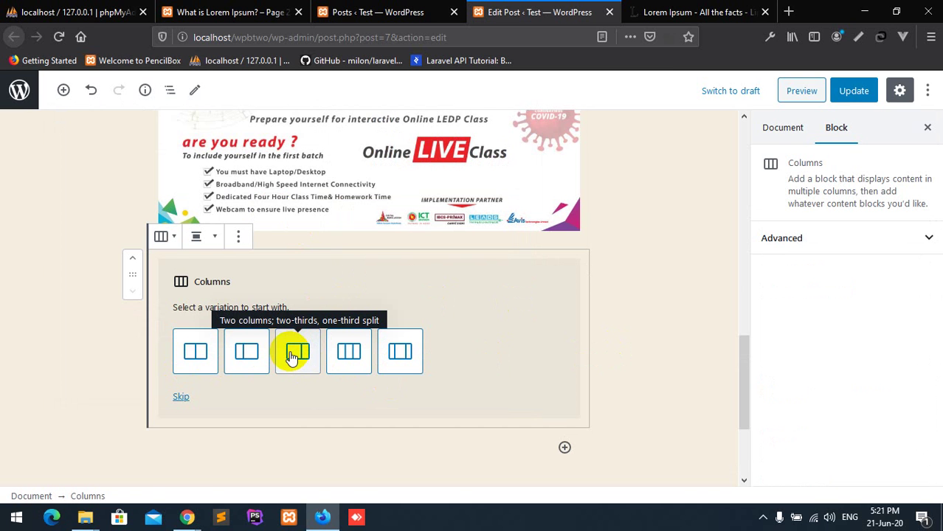
Apply the 66/33 Columns layout and insert an empty Video block in the left column
click(292, 357)
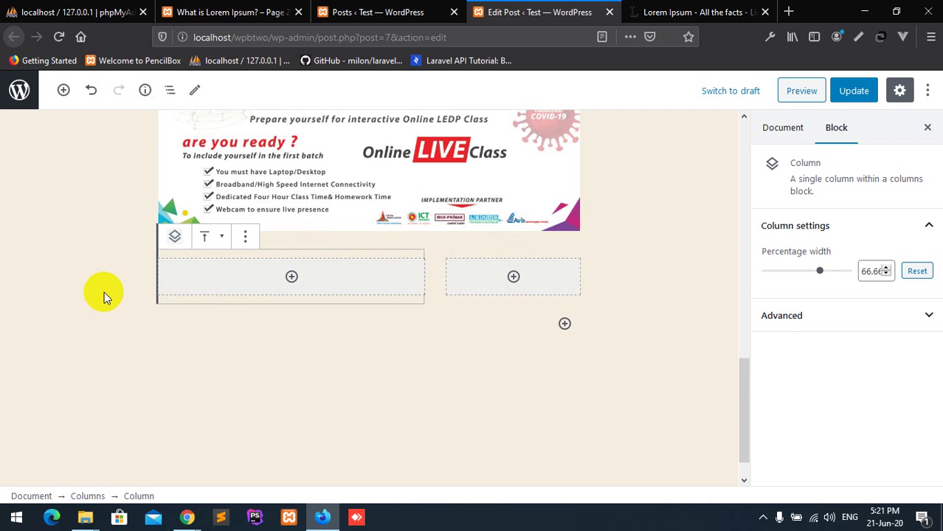
click(292, 278)
scroll(291, 371, down, 5)
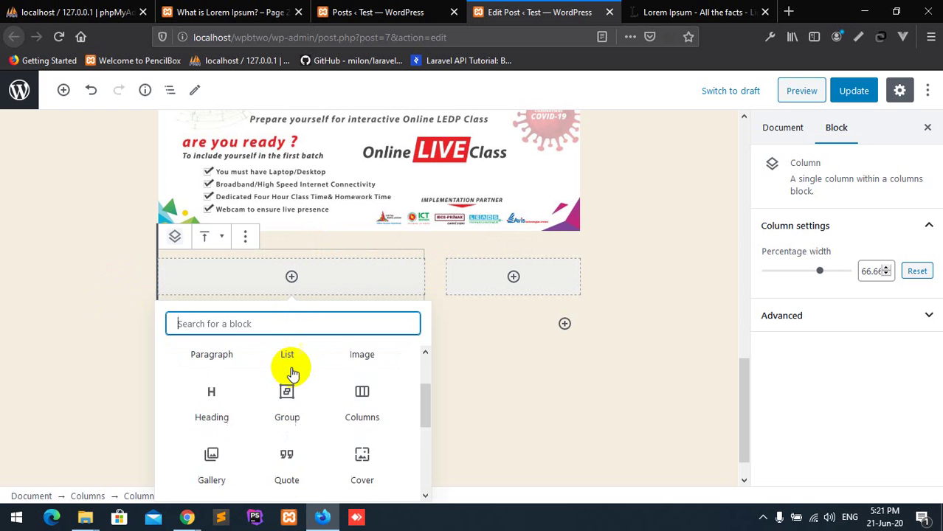
scroll(251, 417, down, 1)
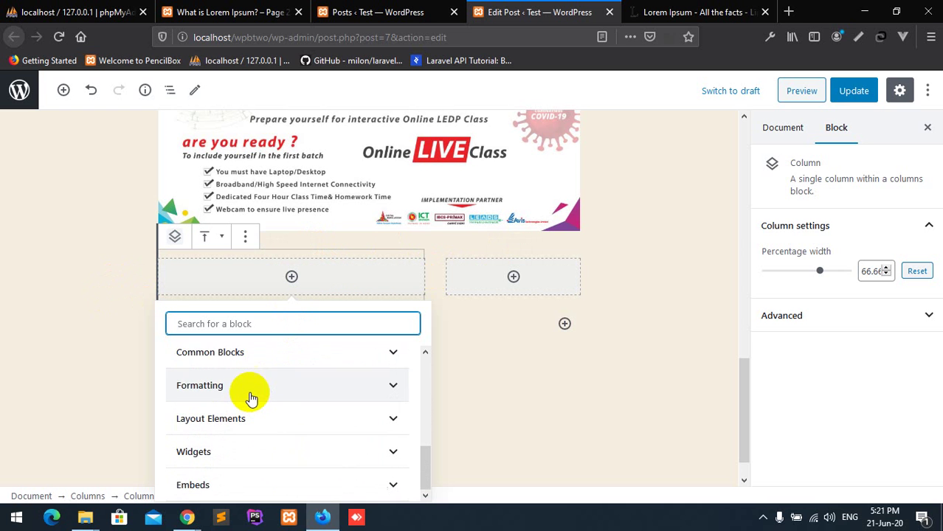
click(273, 355)
scroll(278, 402, down, 4)
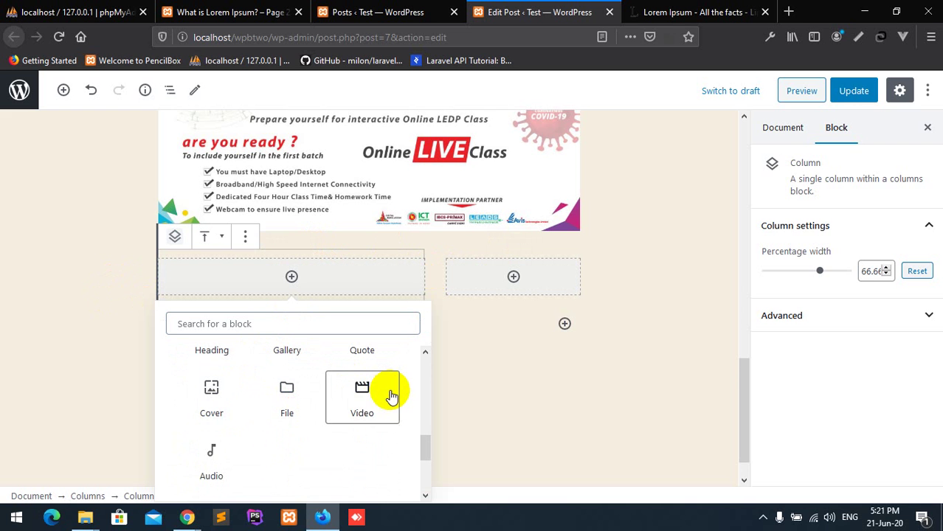
click(391, 397)
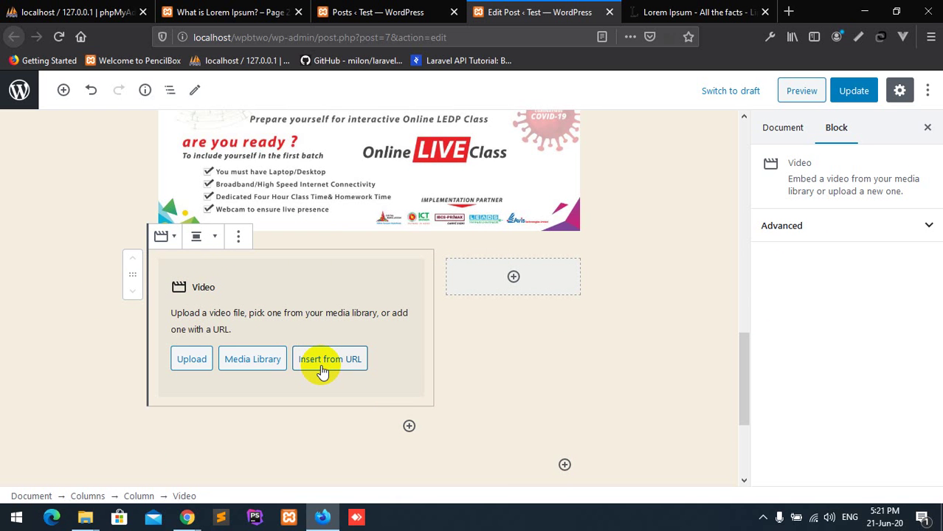
Open youtube.com in a new tab and go to the Dinajpur- Web Design-Batch 02 playlist
mouse_move(187, 517)
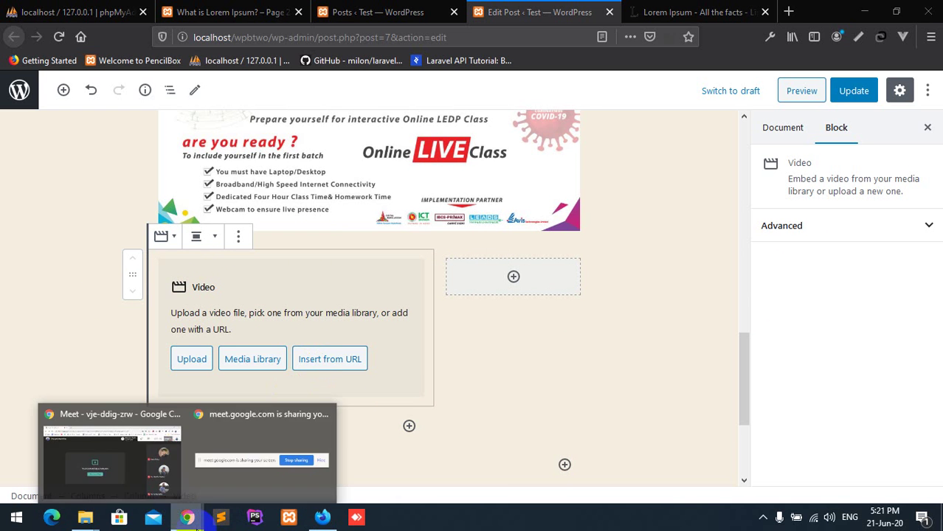
click(157, 484)
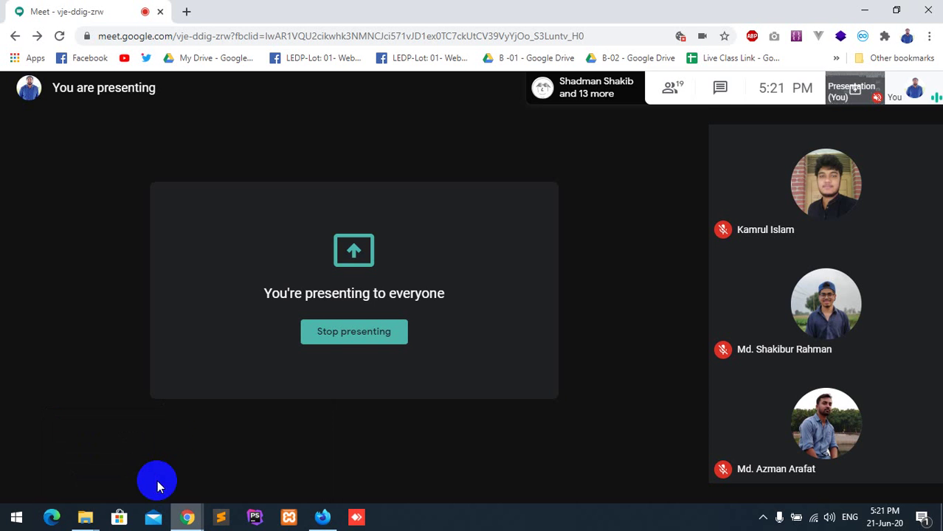
click(188, 11)
text(youtube.com)
key(Return)
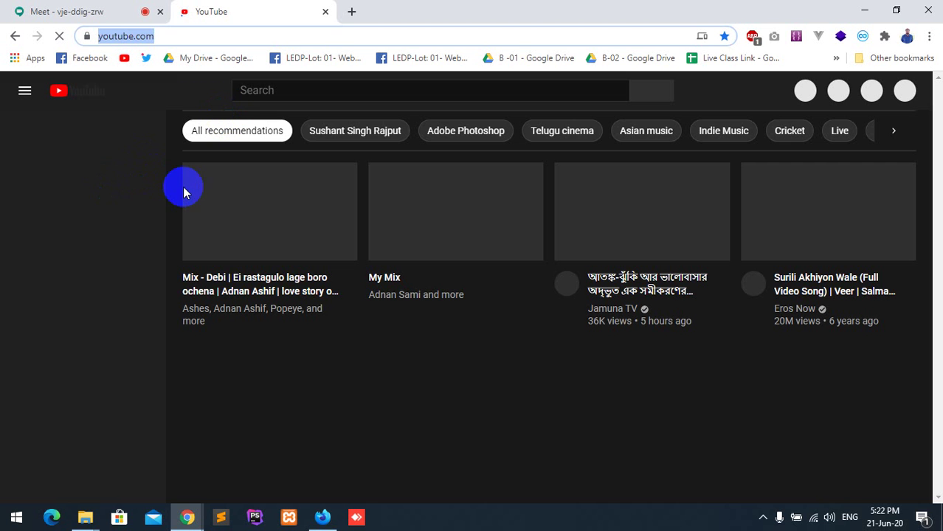
click(175, 190)
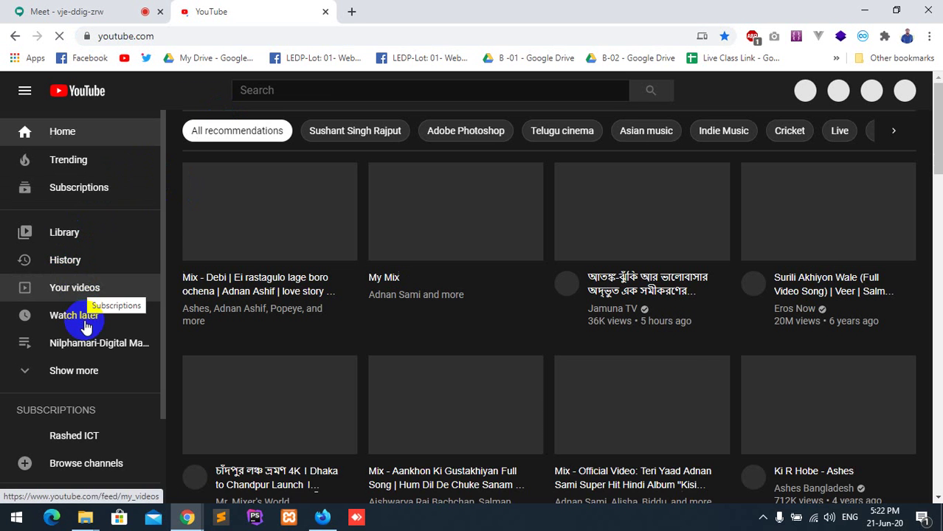
click(26, 374)
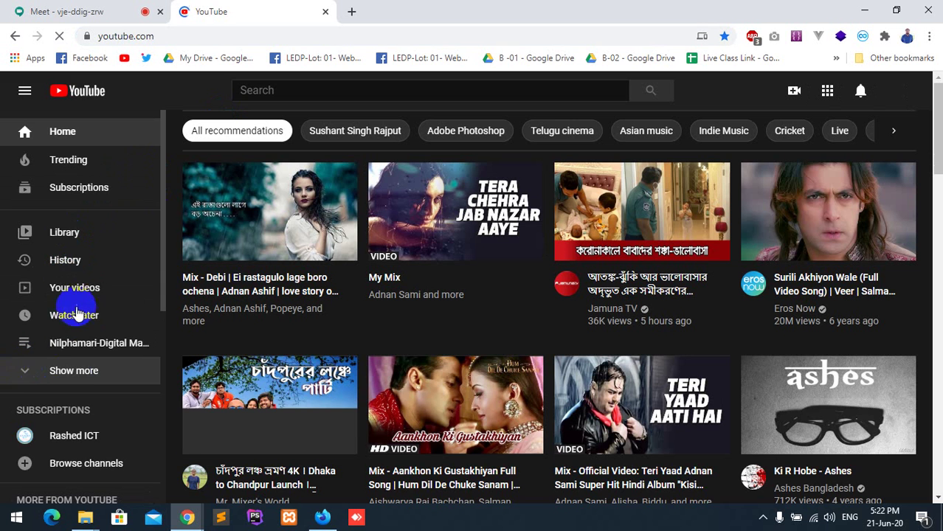
scroll(80, 302, down, 1)
scroll(96, 310, down, 1)
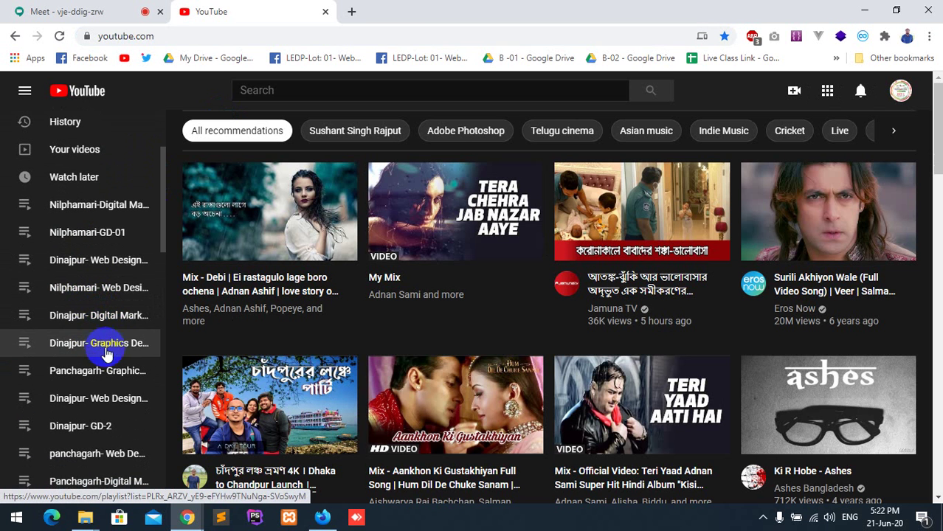
click(118, 406)
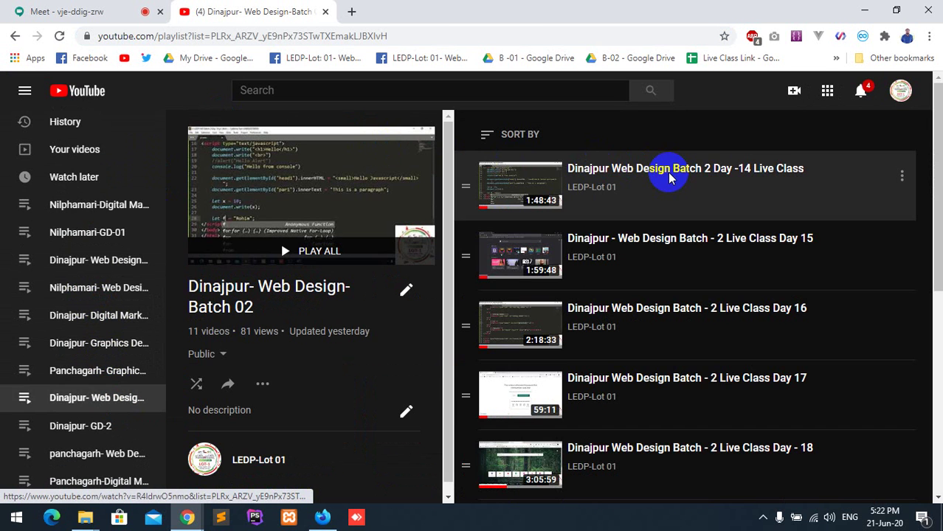
Copy the playlist's first video URL and bring it to the WordPress Video block's URL entry
click(669, 173)
click(322, 35)
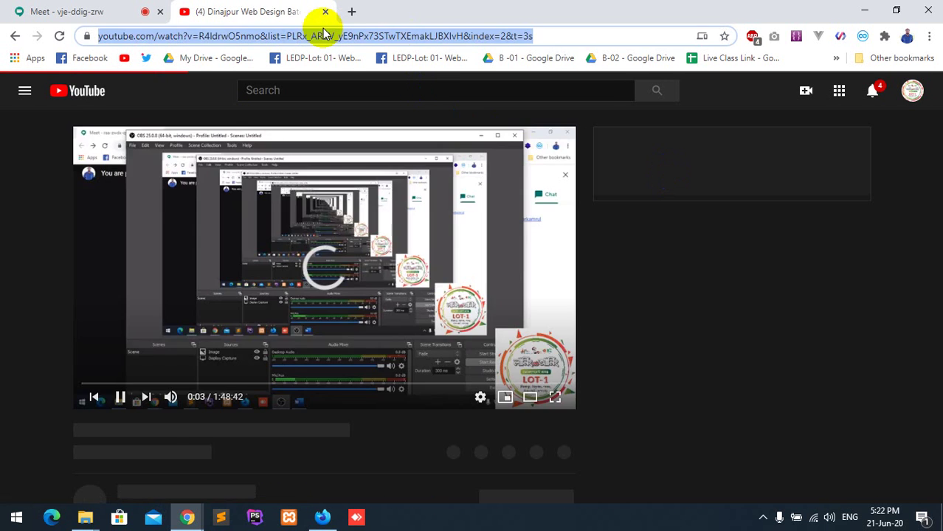
right_click(325, 33)
click(349, 125)
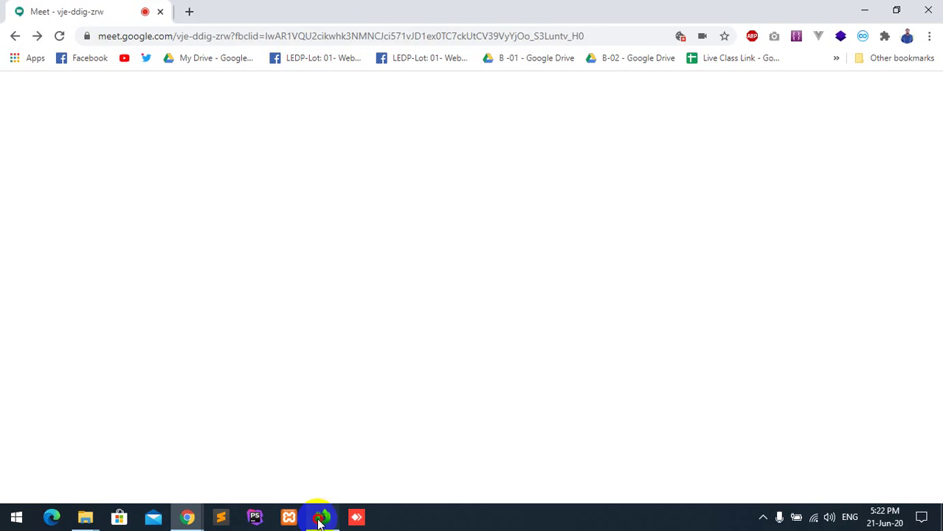
click(321, 518)
click(313, 361)
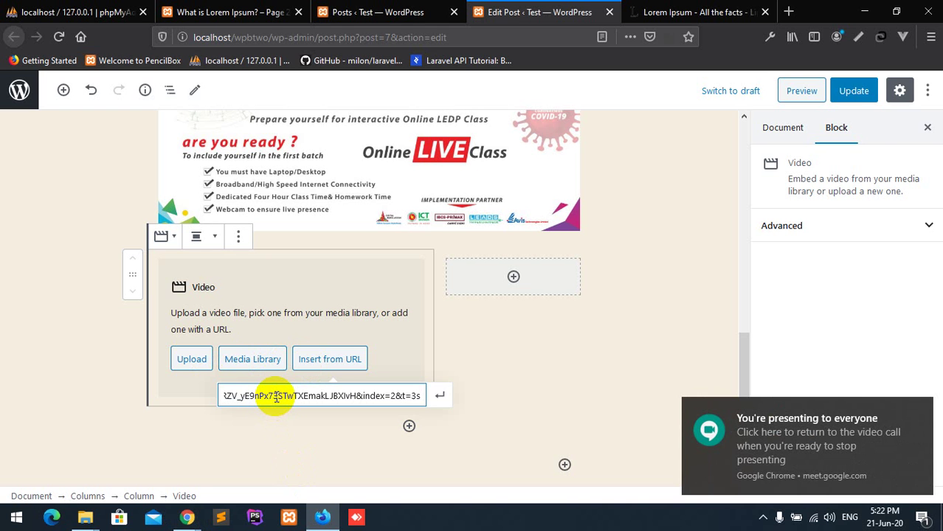
Embed the YouTube link in the left column, then browse block choices for the right column
key(Return)
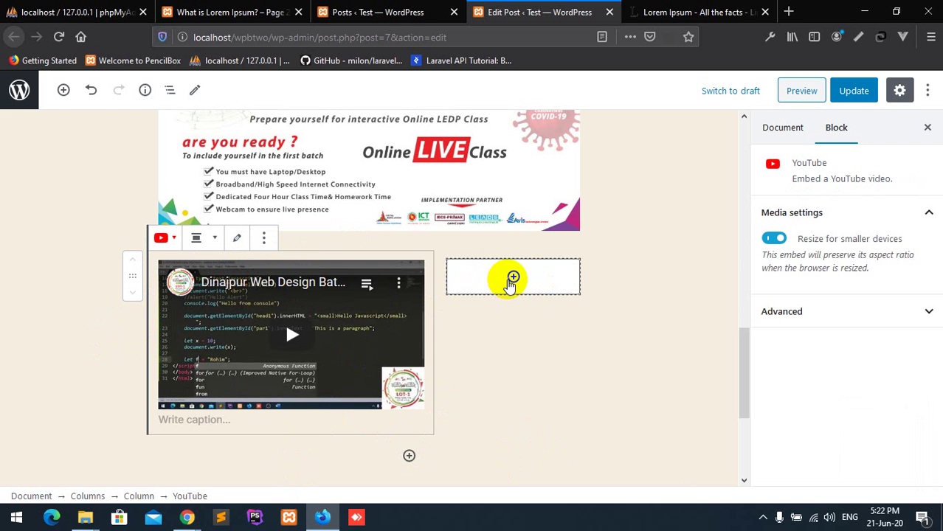
click(513, 278)
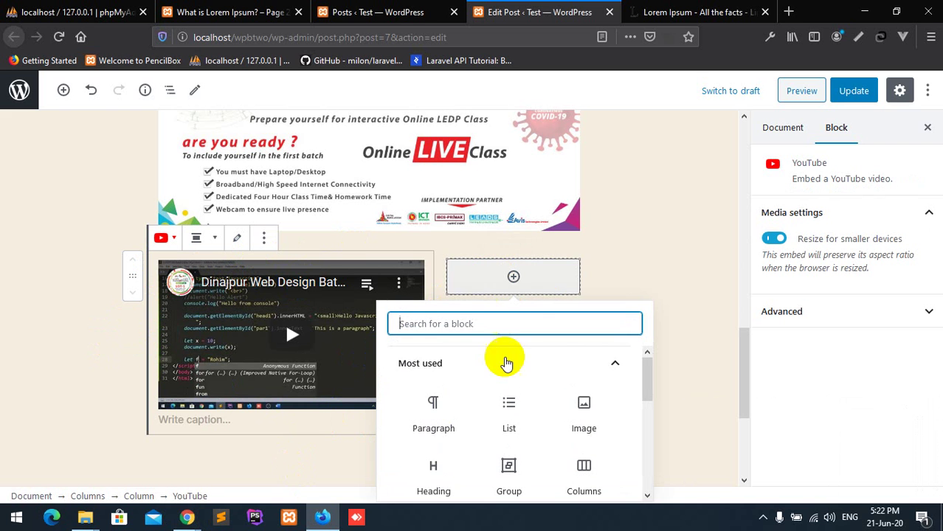
scroll(507, 403, down, 3)
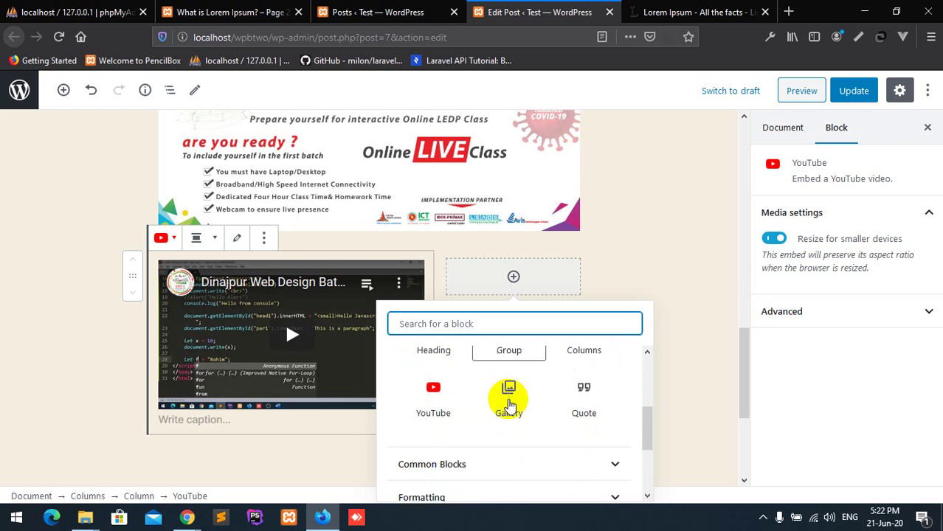
scroll(509, 404, down, 2)
click(469, 416)
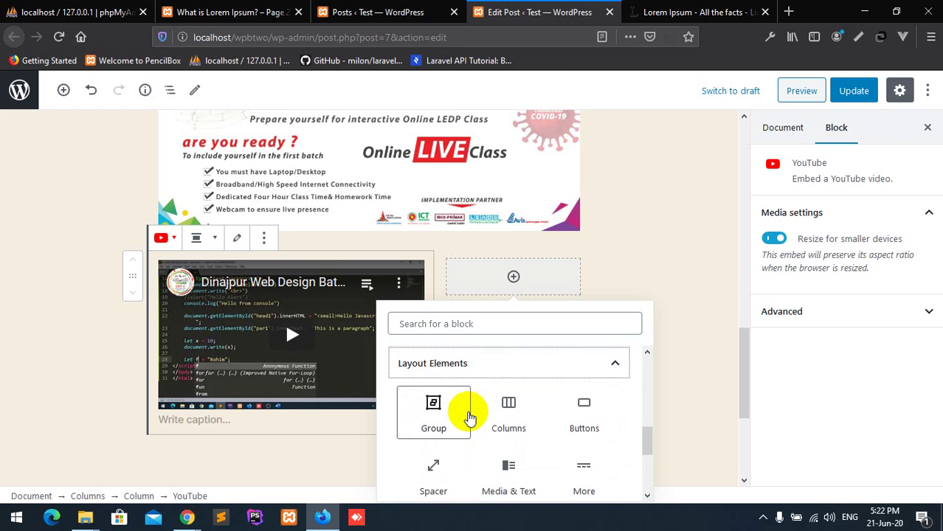
scroll(562, 383, down, 2)
scroll(564, 386, up, 2)
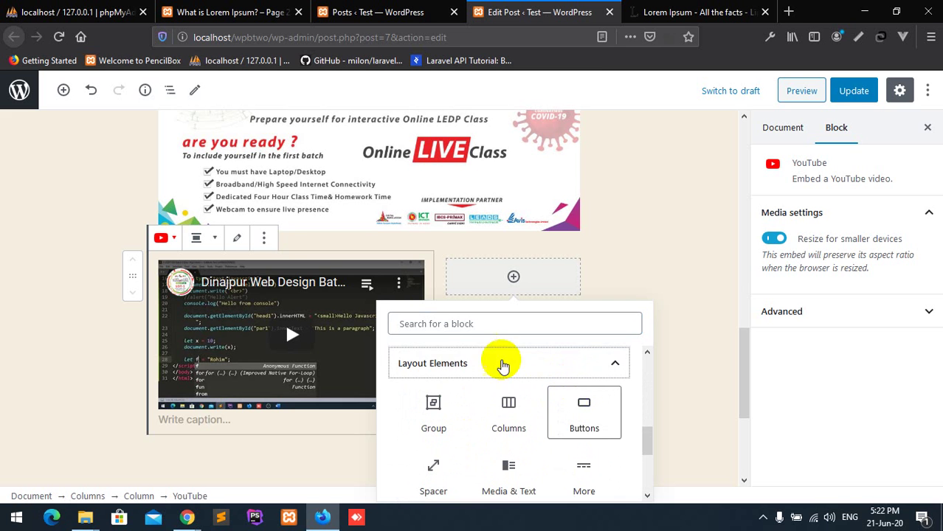
scroll(509, 401, down, 2)
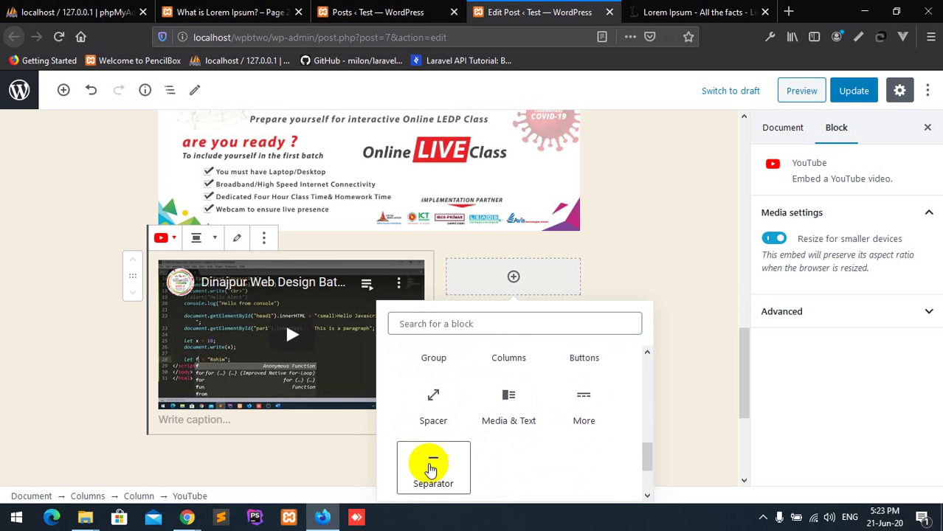
scroll(531, 391, down, 4)
scroll(469, 428, up, 4)
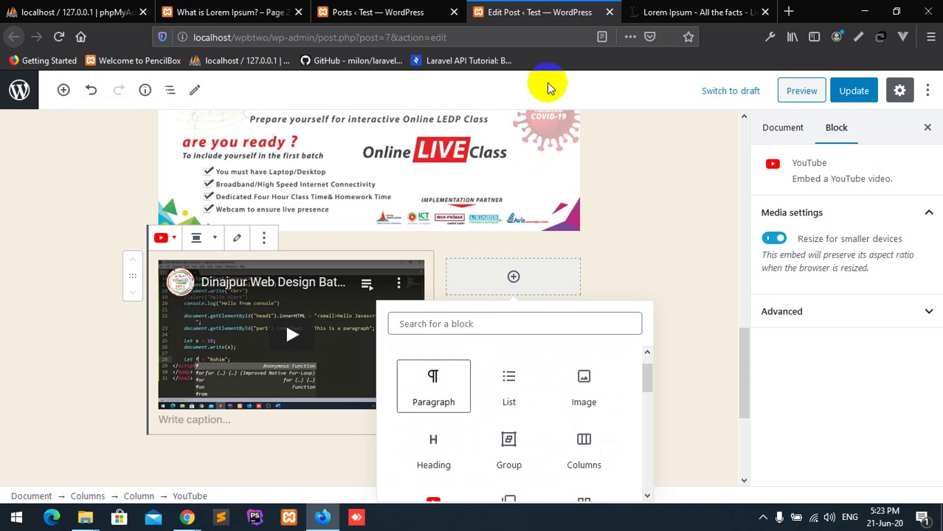
Copy the opening sentence under 'Where can I get some?' on lipsum.com
click(694, 12)
scroll(191, 436, down, 3)
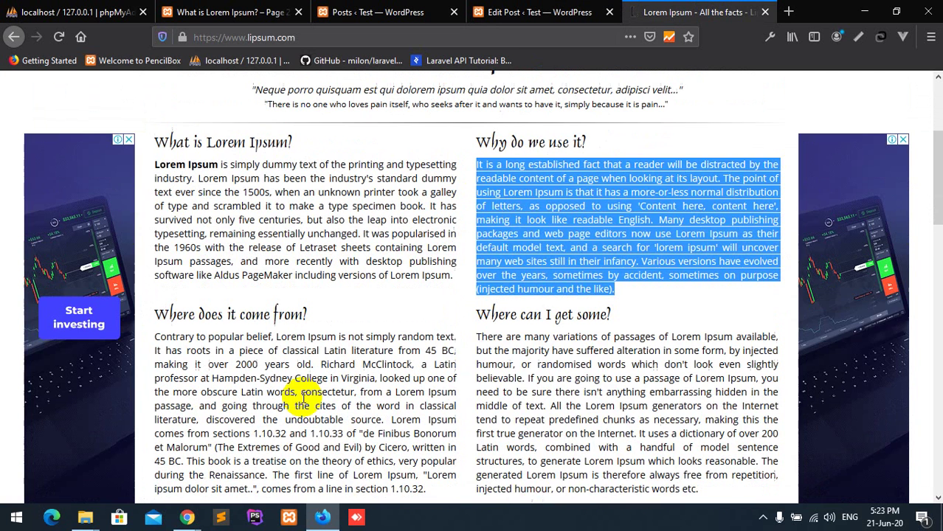
click(476, 331)
drag(698, 482, 525, 367)
click(476, 330)
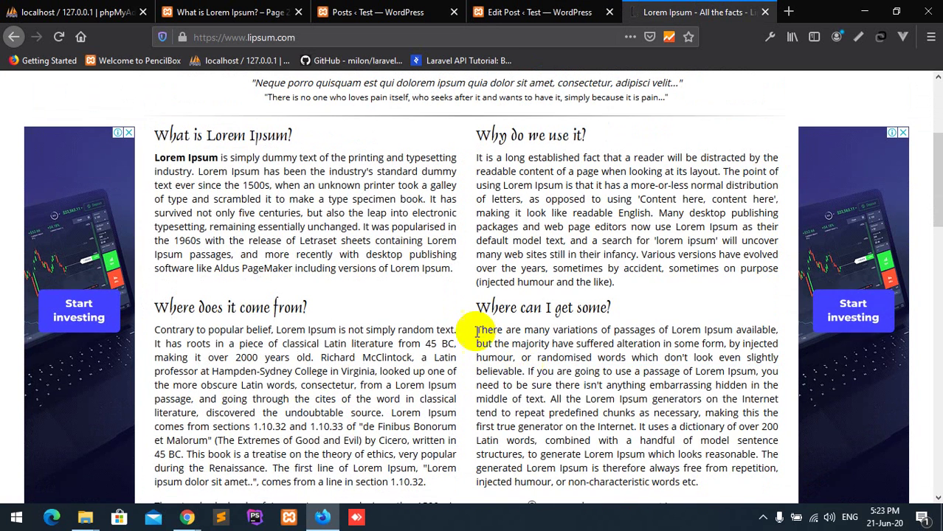
drag(478, 329, 524, 371)
key(ctrl+c)
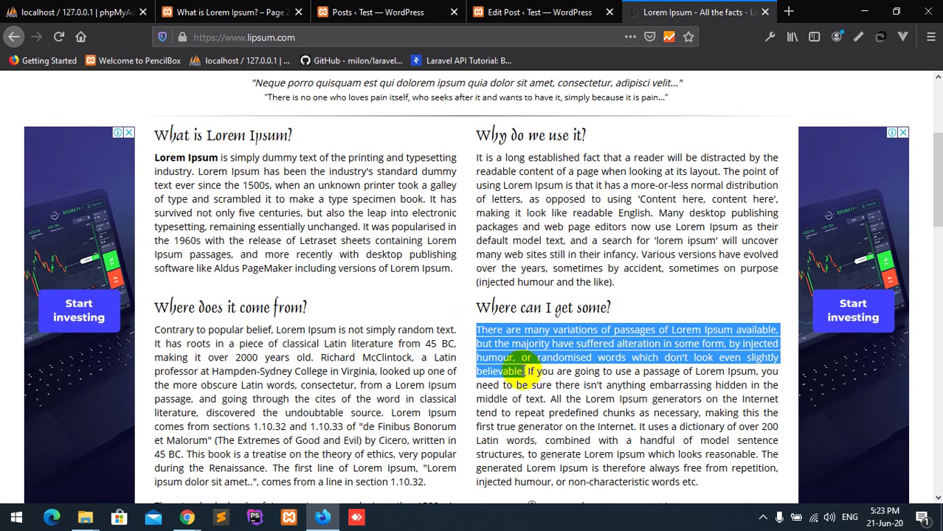
right_click(509, 361)
click(525, 371)
Paste the Lorem Ipsum sentence into the right column as a paragraph
click(517, 12)
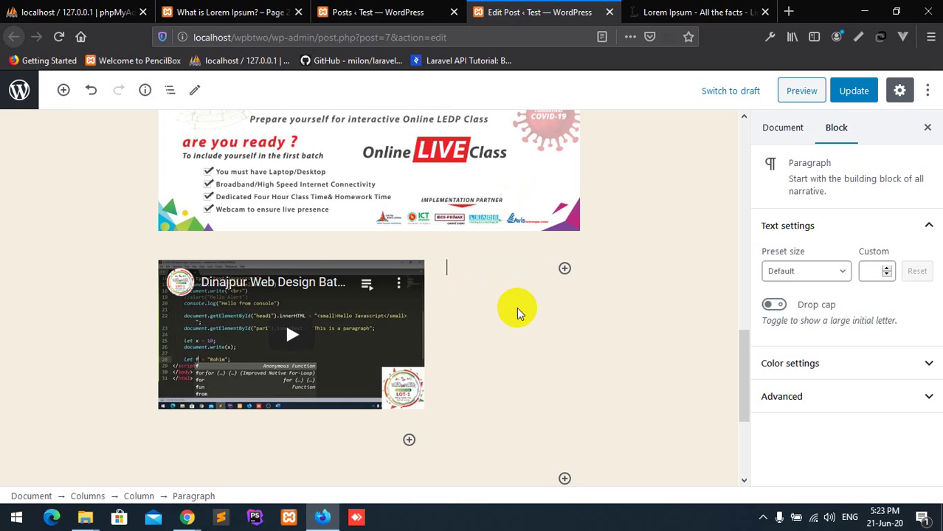
right_click(474, 278)
click(508, 334)
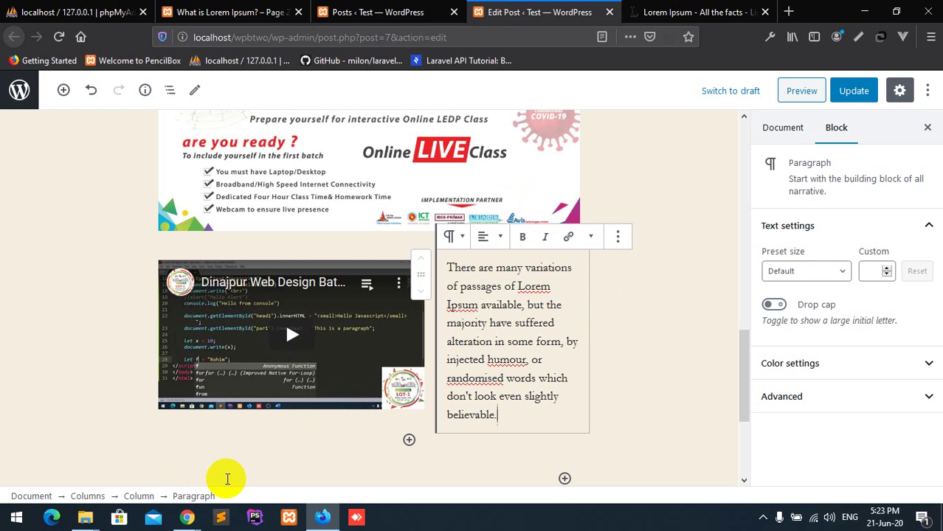
click(558, 442)
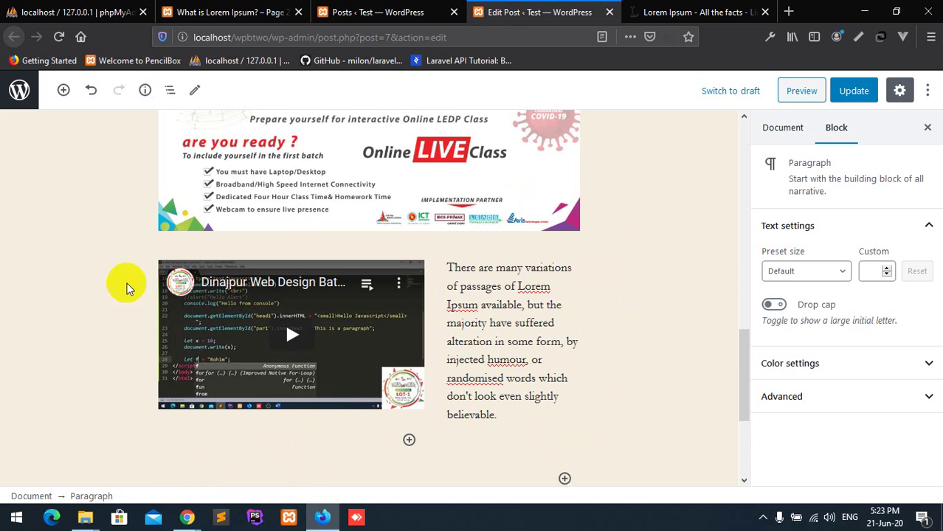
scroll(205, 330, down, 3)
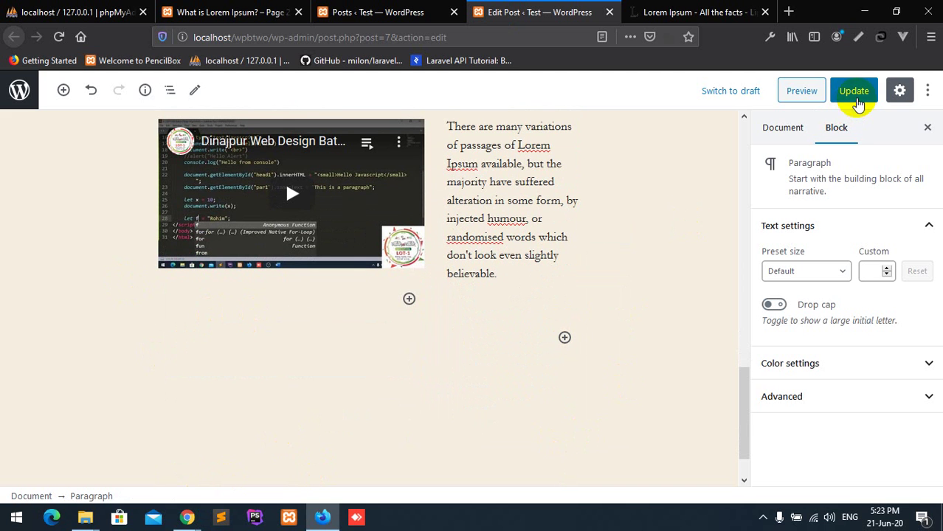
Update the post and reload the published Lorem Ipsum post
click(857, 101)
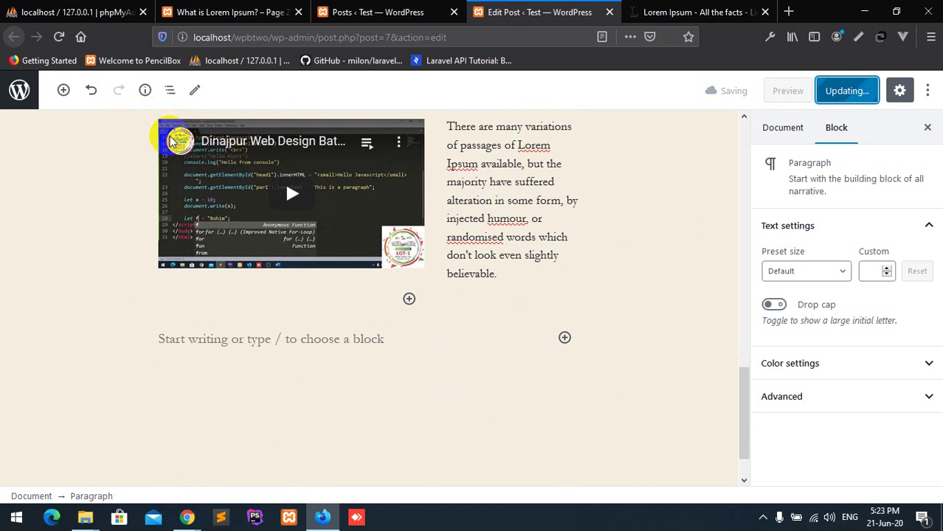
click(131, 9)
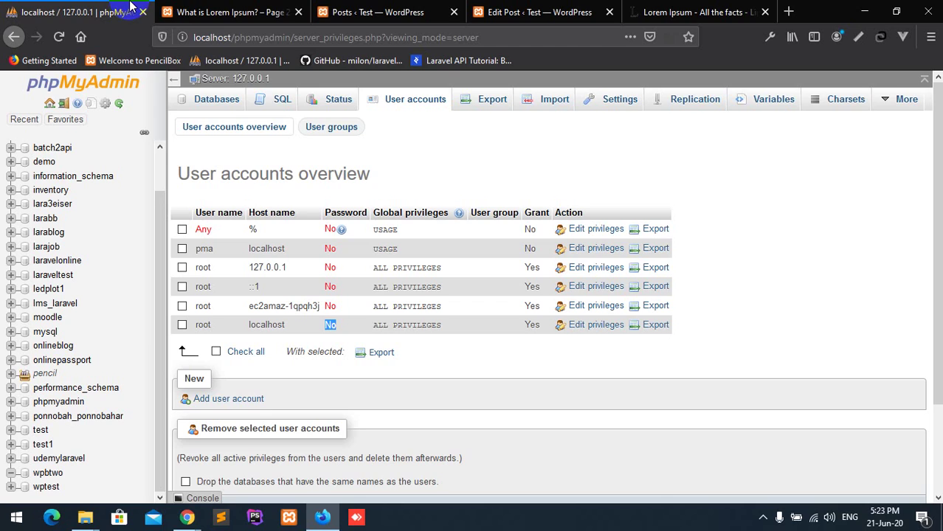
click(178, 20)
click(63, 43)
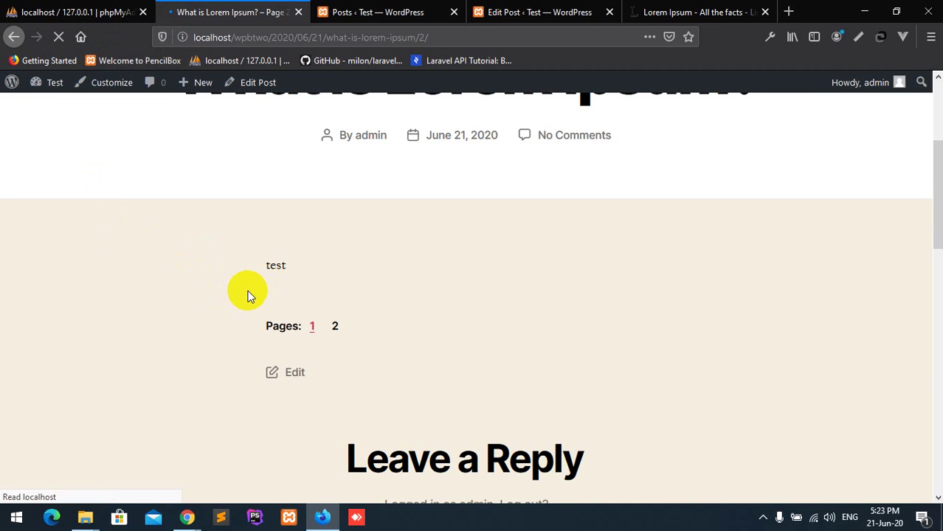
Check the embedded video beside the Lorem Ipsum text on the live post, then go back to editing
scroll(287, 281, down, 10)
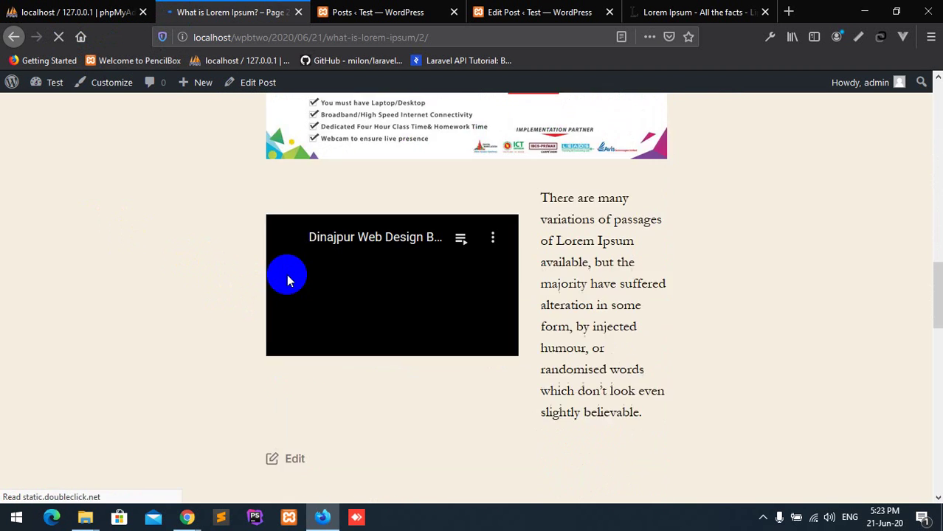
scroll(288, 281, down, 1)
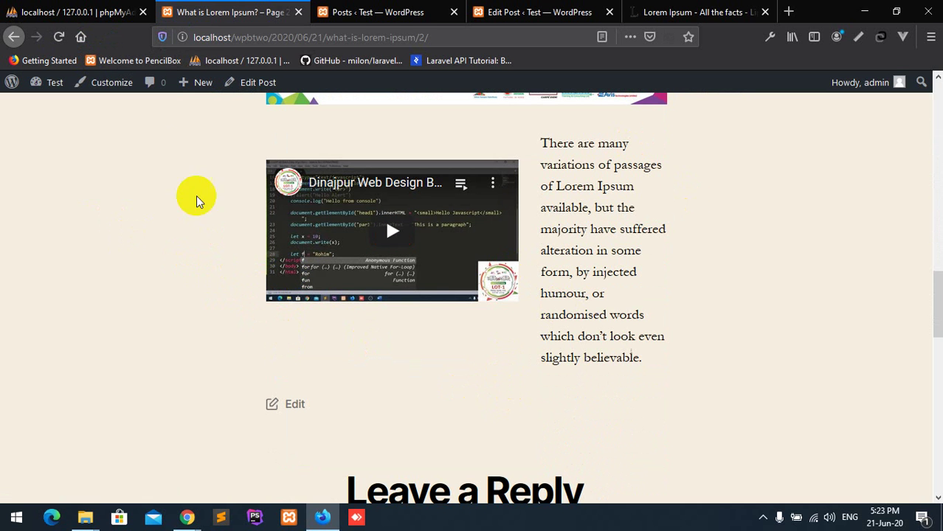
scroll(494, 295, up, 7)
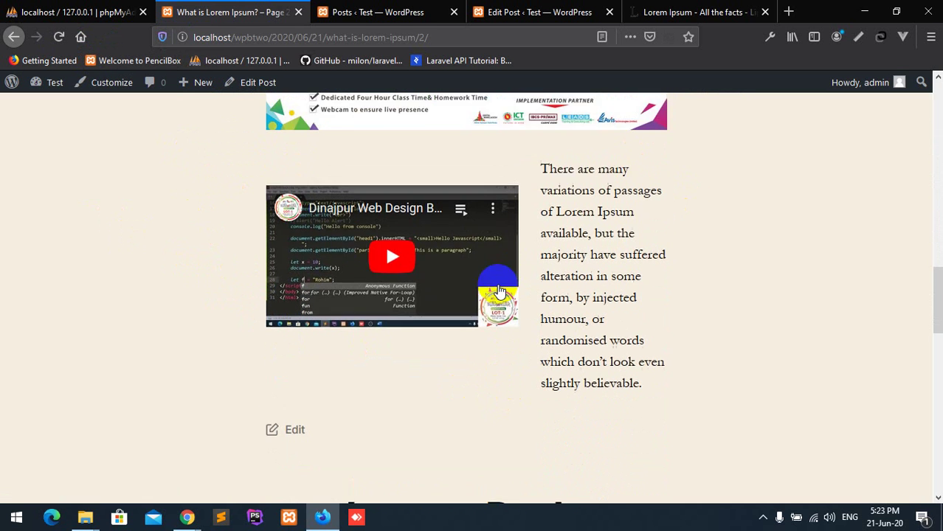
scroll(579, 313, up, 4)
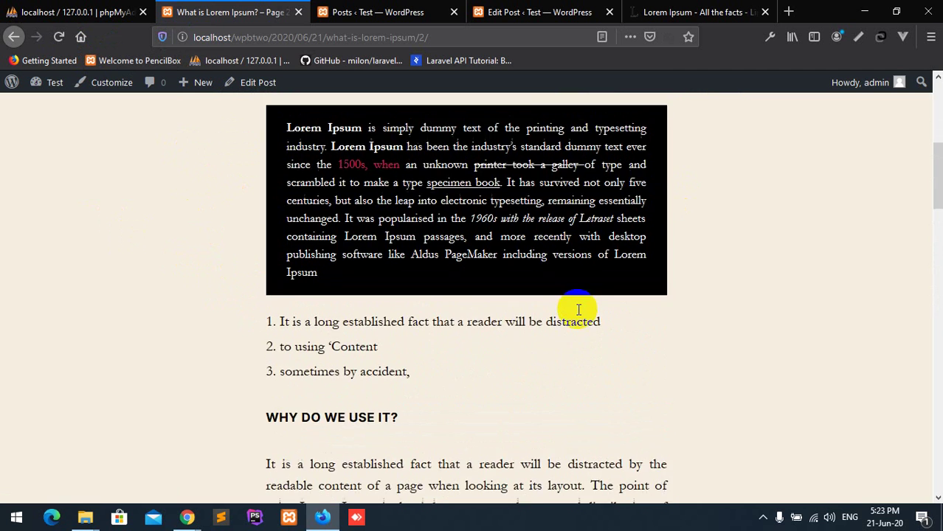
scroll(579, 316, down, 8)
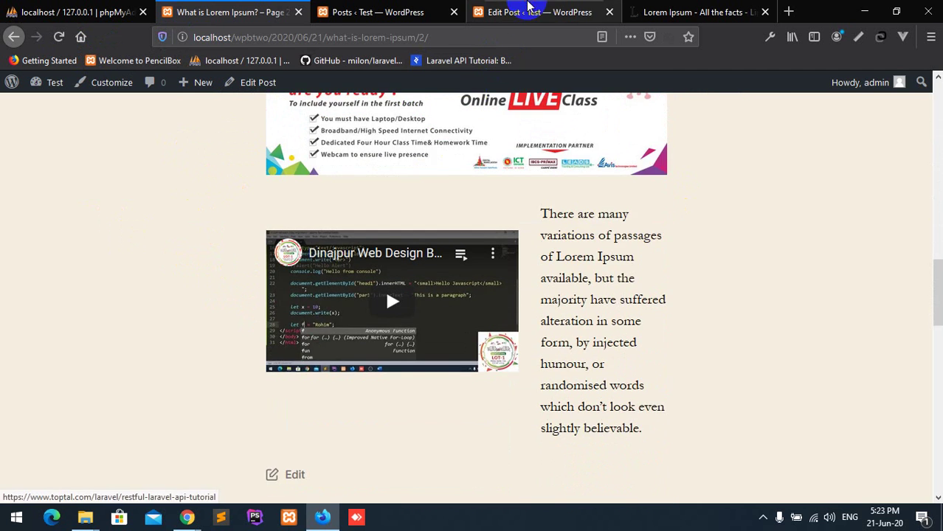
click(531, 11)
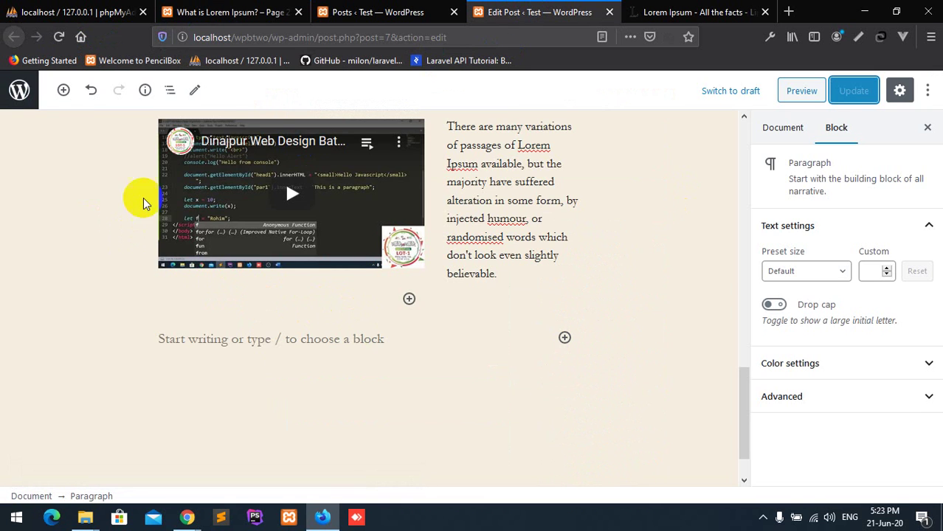
Insert a 100-pixel Spacer block from Layout Elements below the video and text columns
click(64, 91)
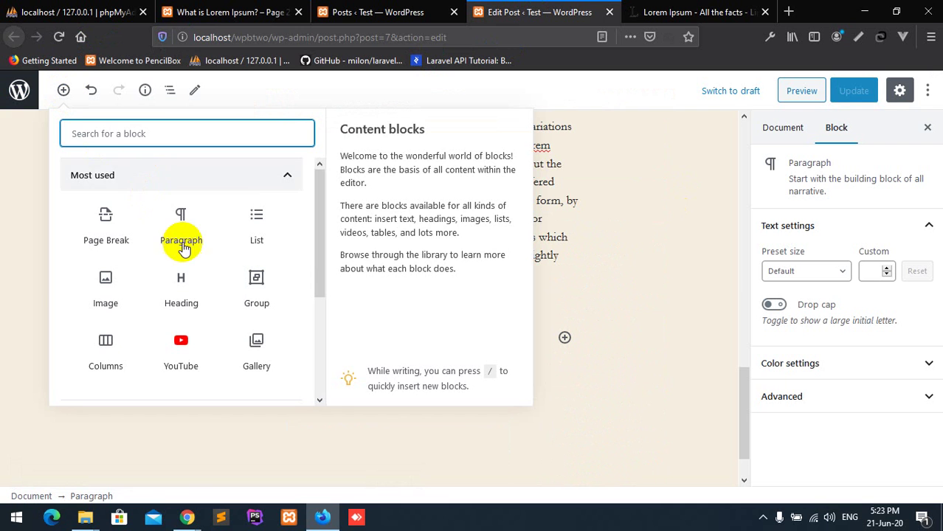
click(168, 177)
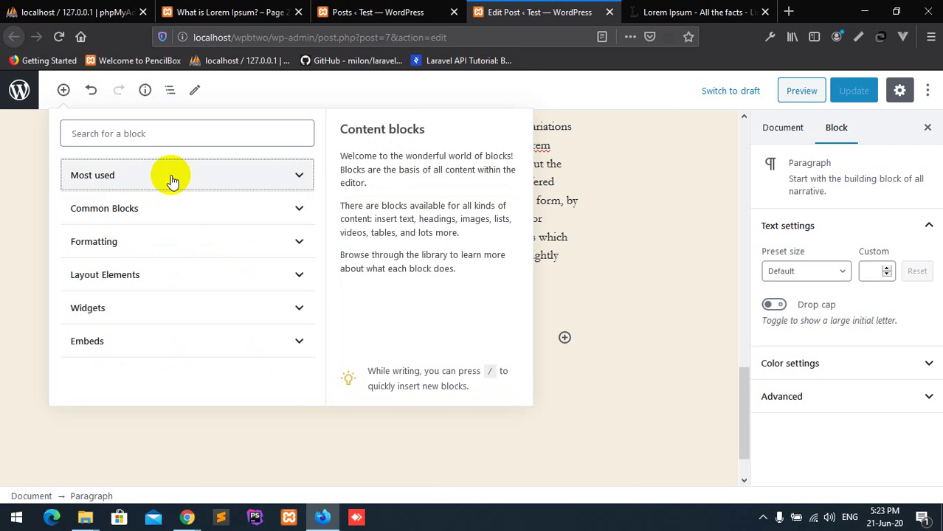
click(161, 270)
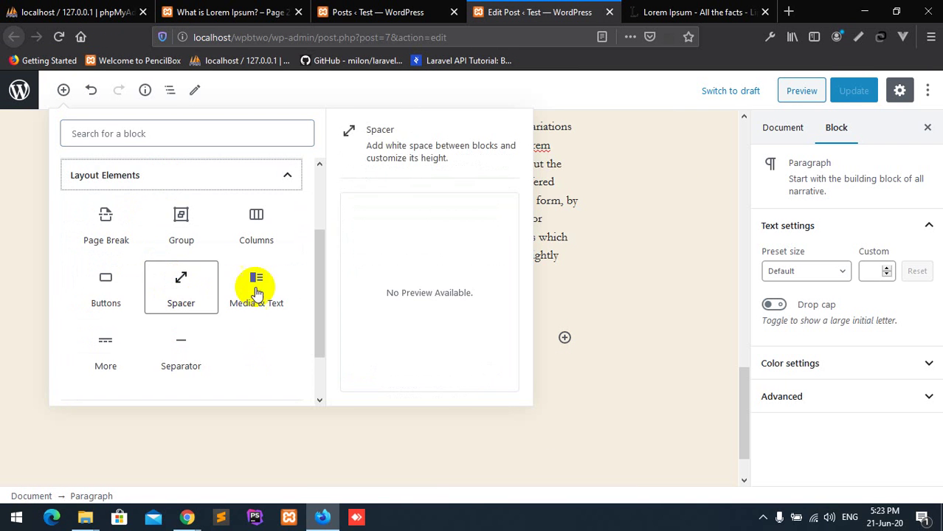
click(169, 296)
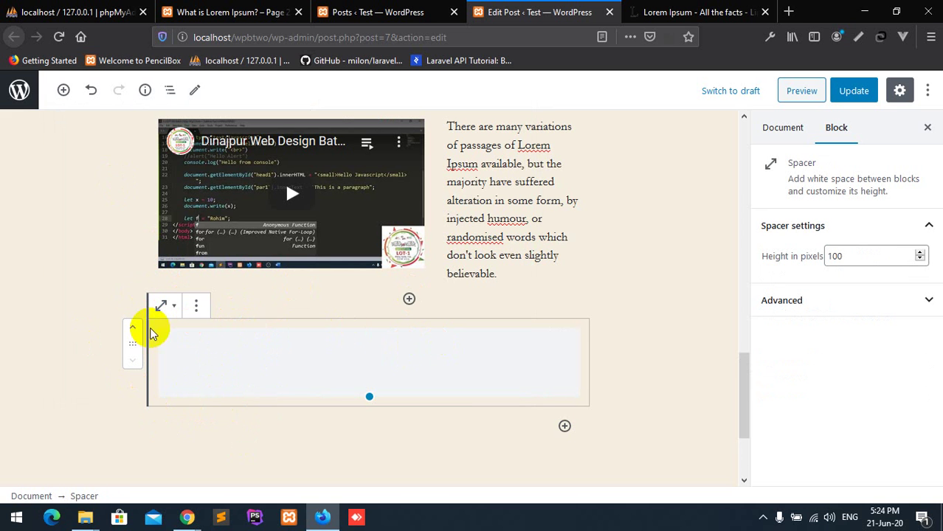
click(133, 281)
click(198, 360)
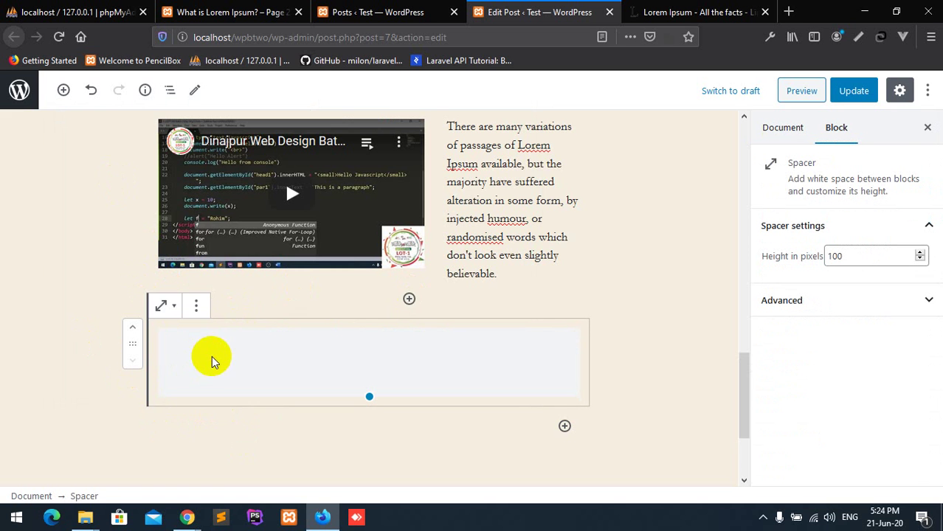
Look over the spacer's transform and extra options, then browse the Widgets blocks
click(166, 305)
click(198, 306)
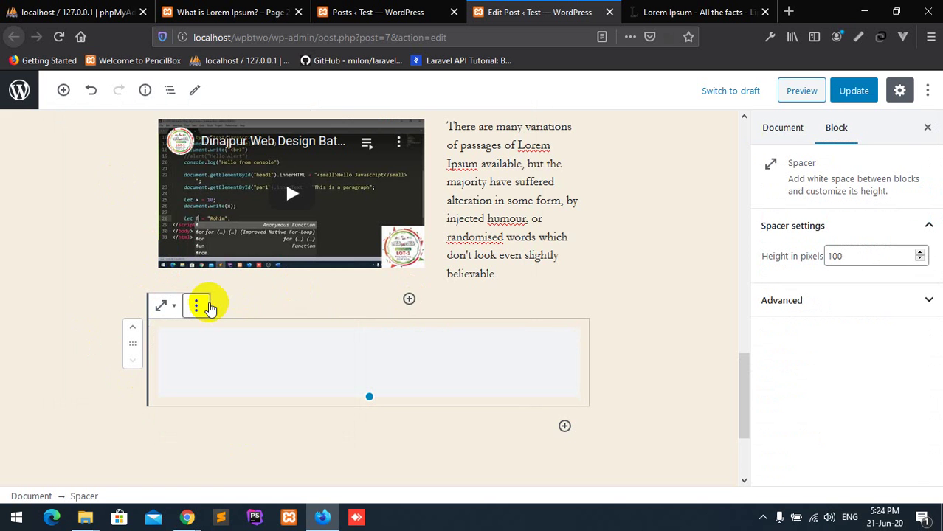
click(198, 305)
click(426, 381)
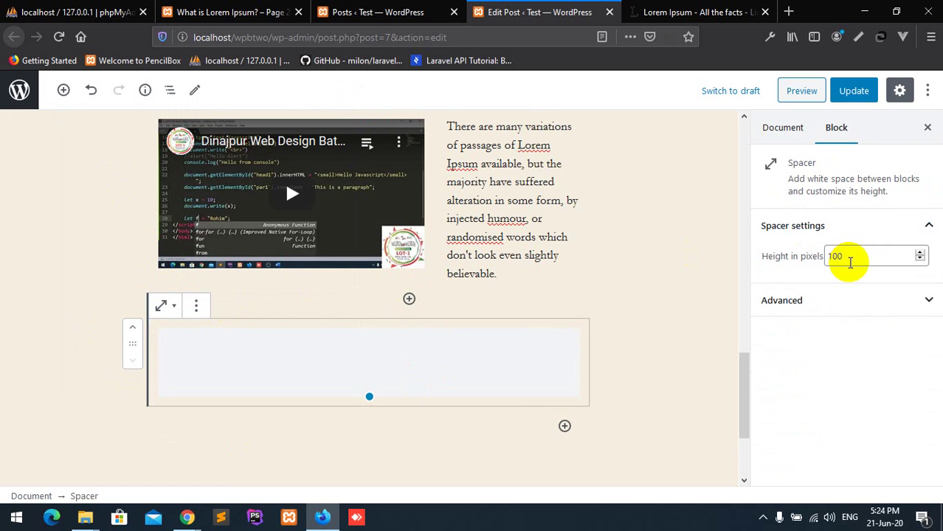
click(64, 90)
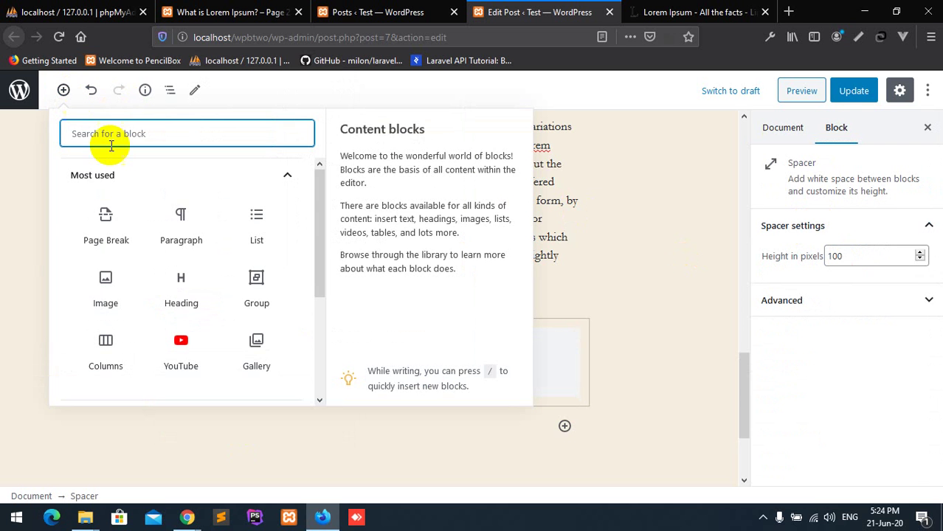
click(227, 177)
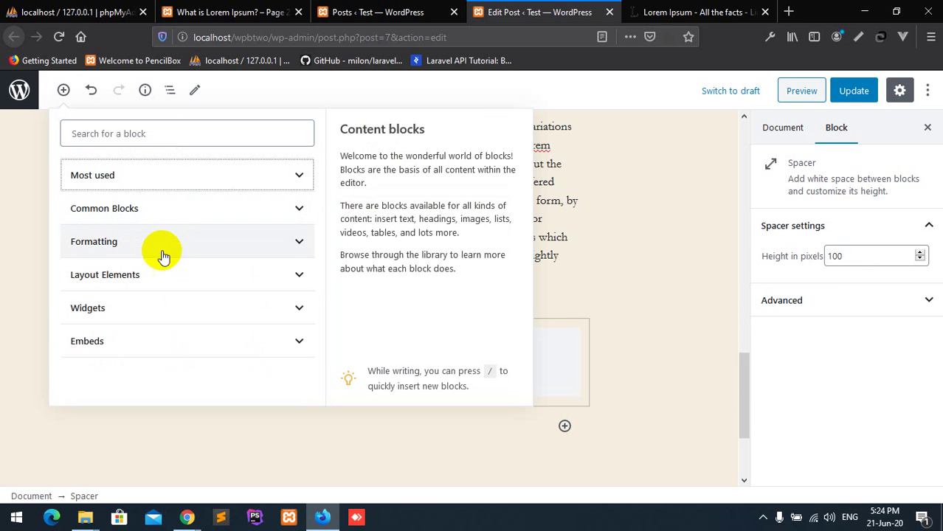
click(167, 314)
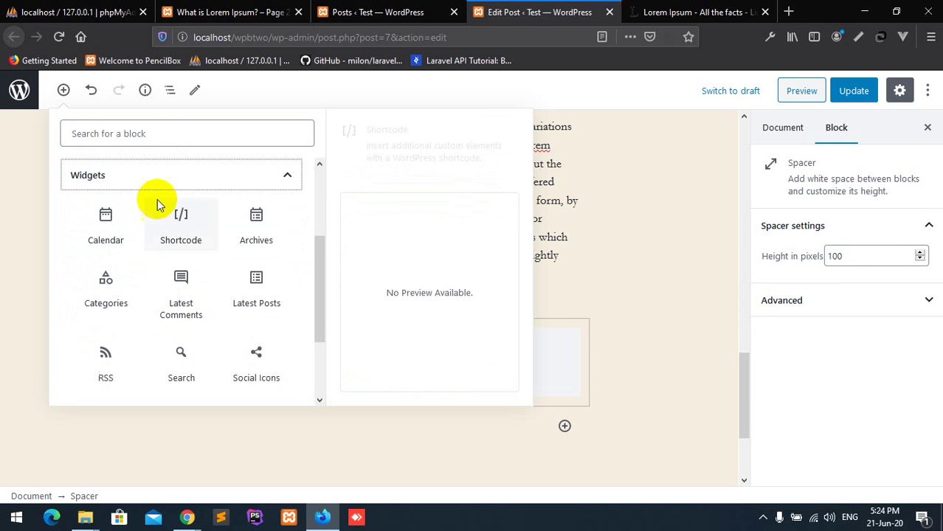
Insert a Buttons block below the spacer with the label 'CLICK HERE'
click(166, 175)
click(155, 272)
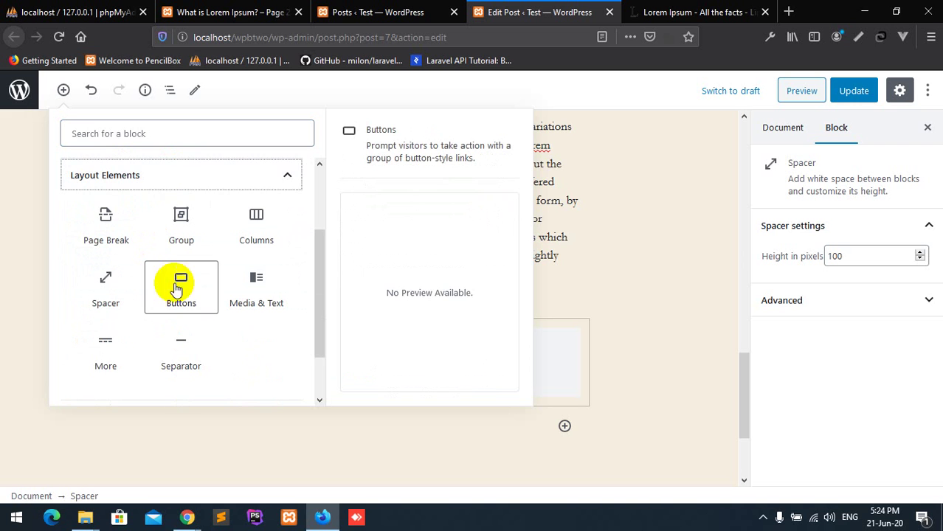
click(196, 295)
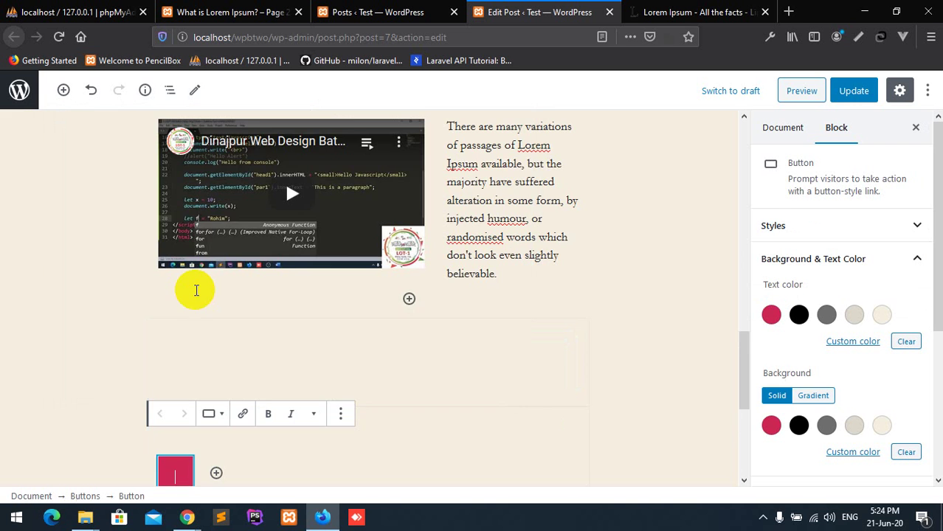
scroll(254, 310, down, 3)
scroll(251, 303, up, 1)
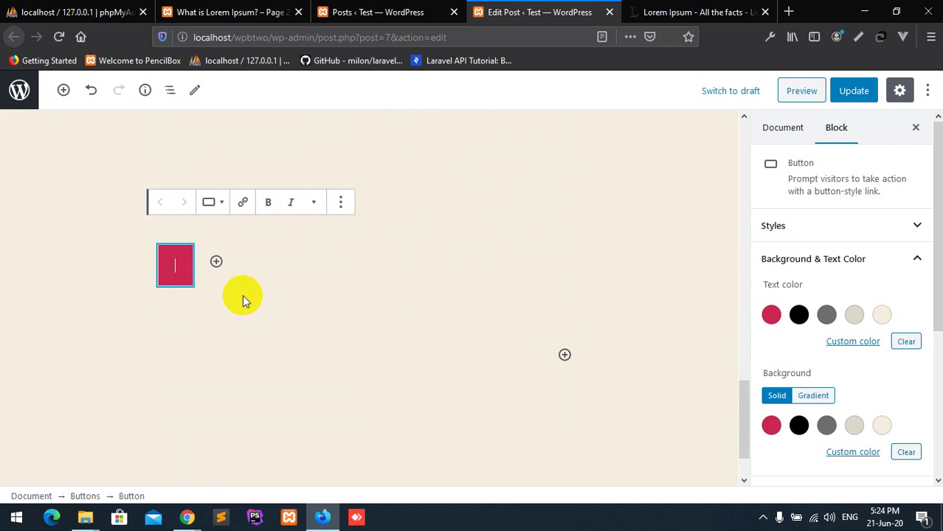
text(CK)
key(BackSpace)
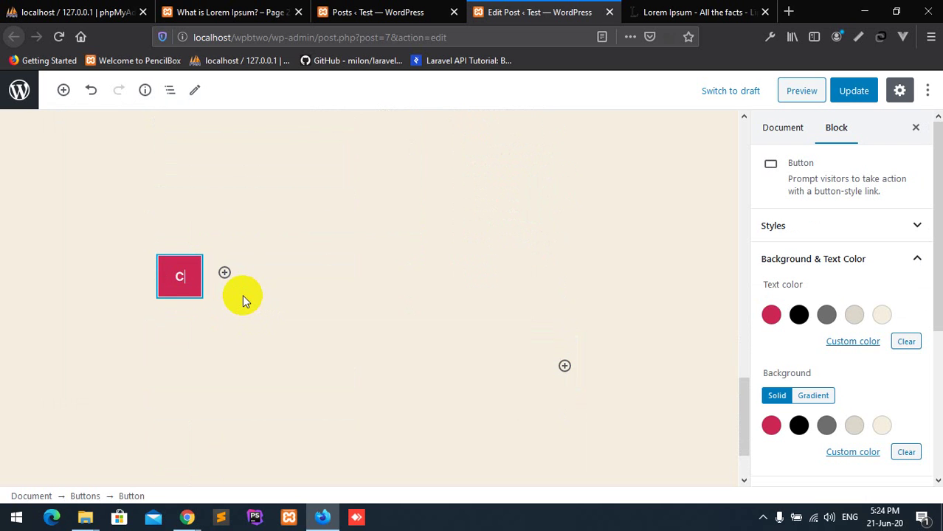
text(LICC)
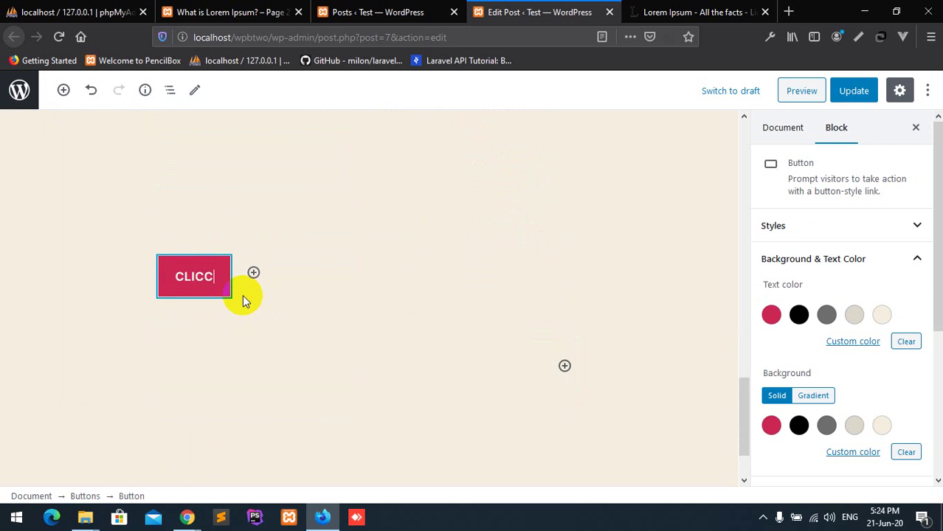
key(BackSpace)
text(K HERE)
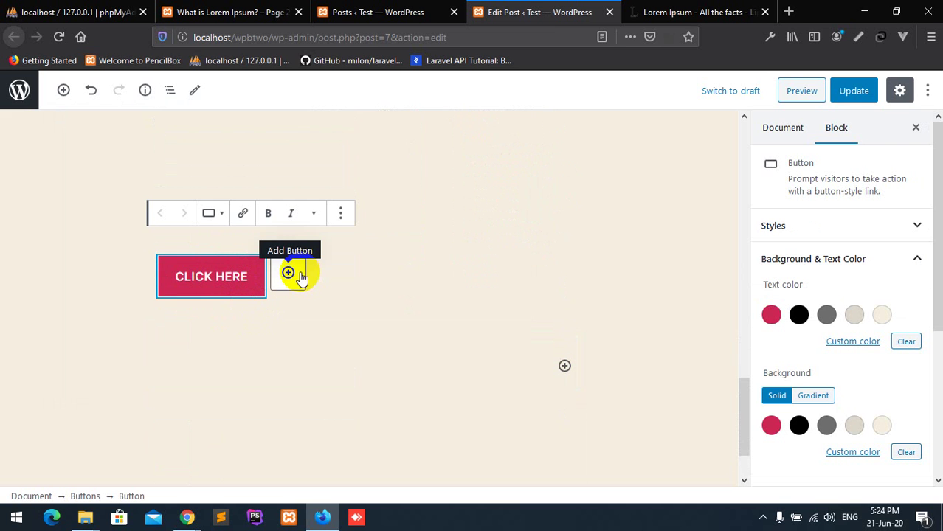
Give the button a 24 border radius and update the post
click(225, 220)
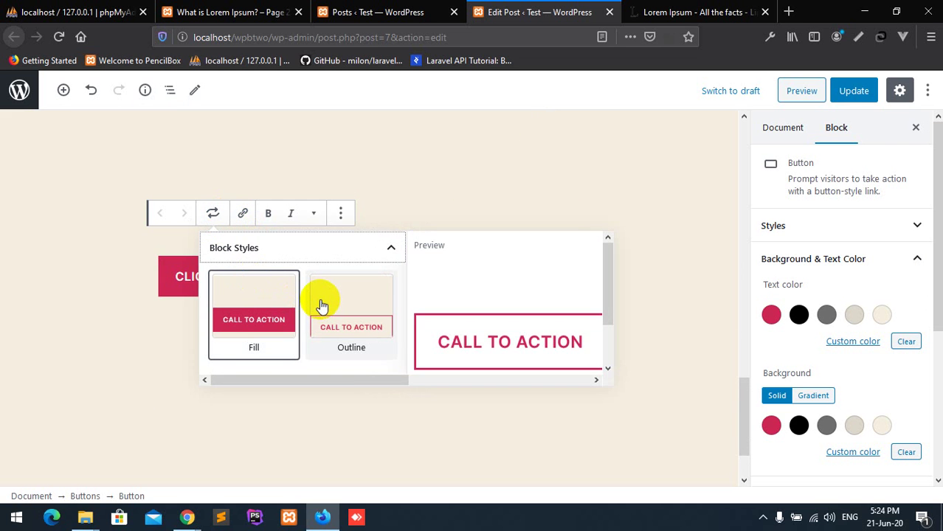
click(915, 227)
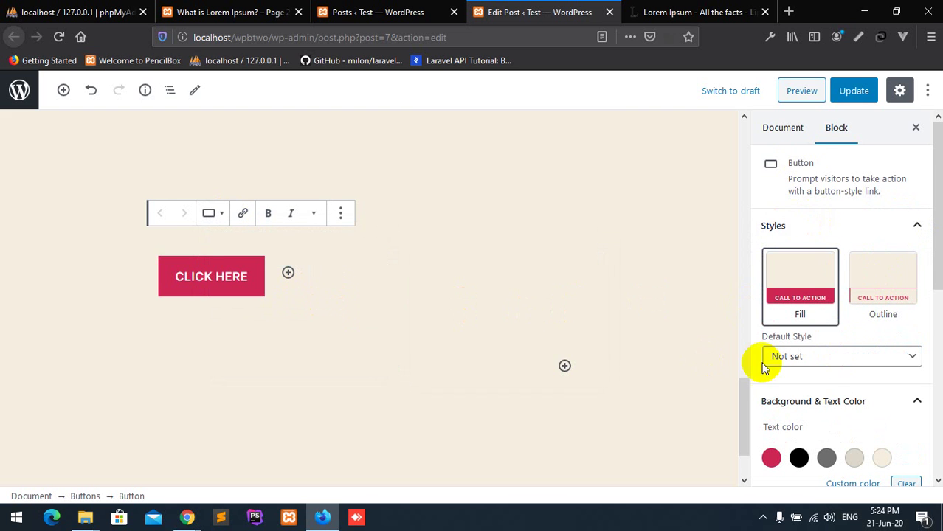
scroll(827, 365, down, 3)
scroll(836, 366, down, 2)
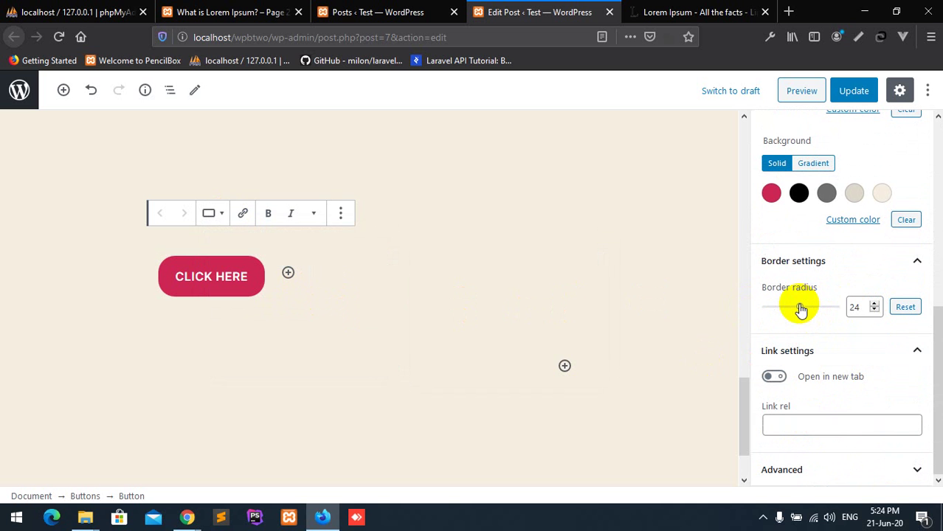
click(855, 89)
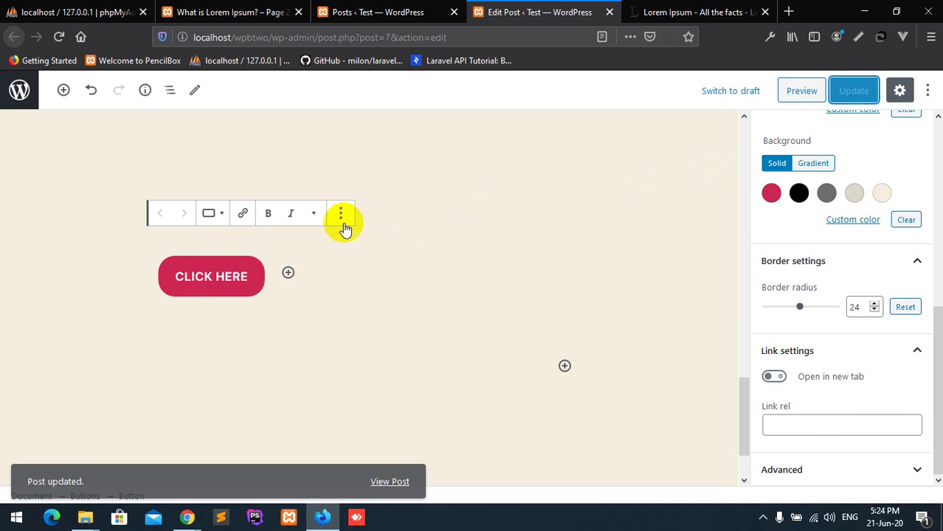
Reload the live Lorem Ipsum post to see the CLICK HERE button
click(281, 12)
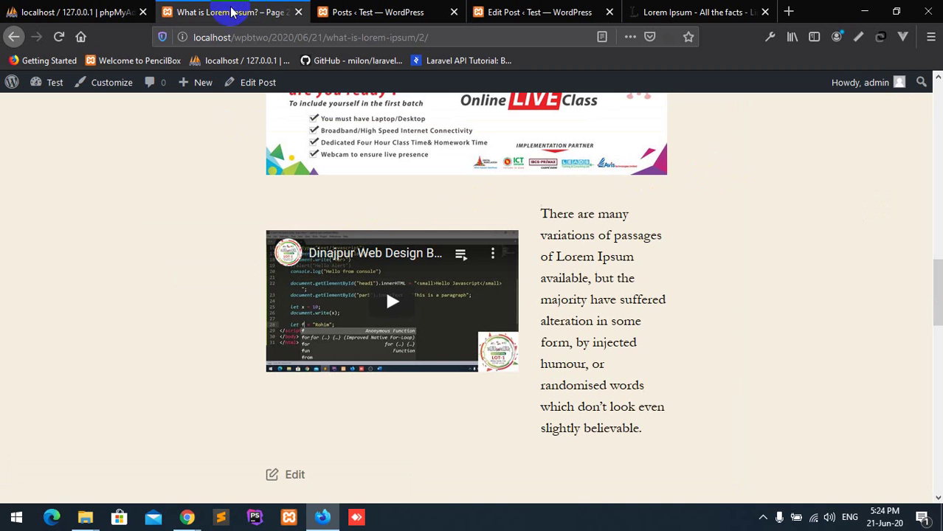
click(59, 36)
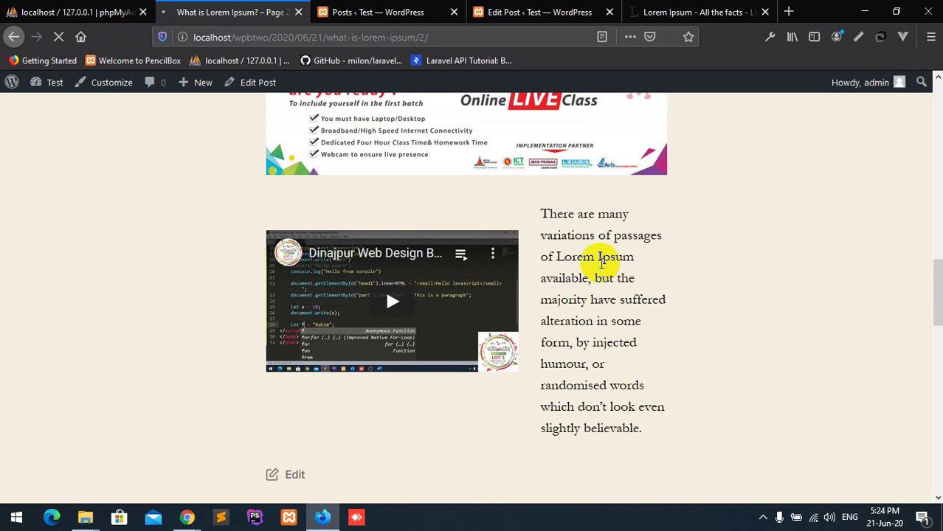
scroll(591, 267, down, 3)
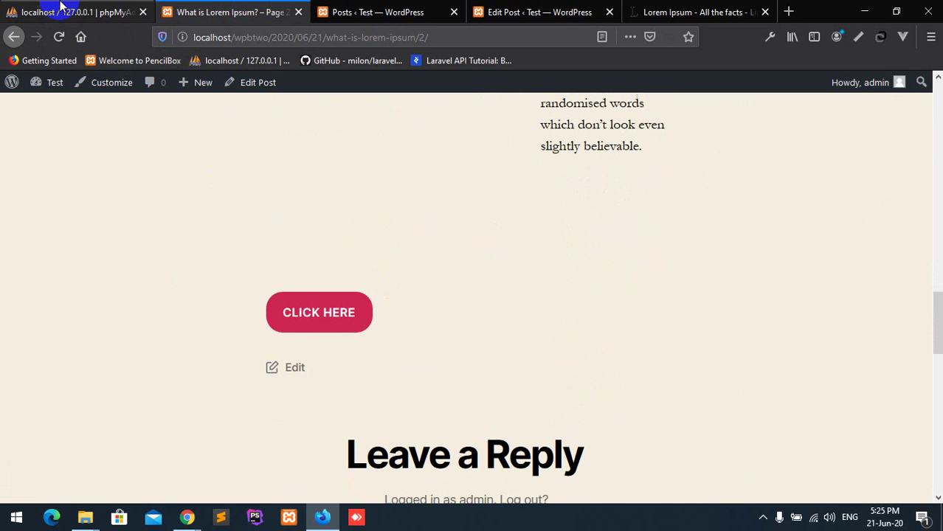
click(617, 10)
Set the spacer above CLICK HERE to 50 pixels high and update the post
click(255, 150)
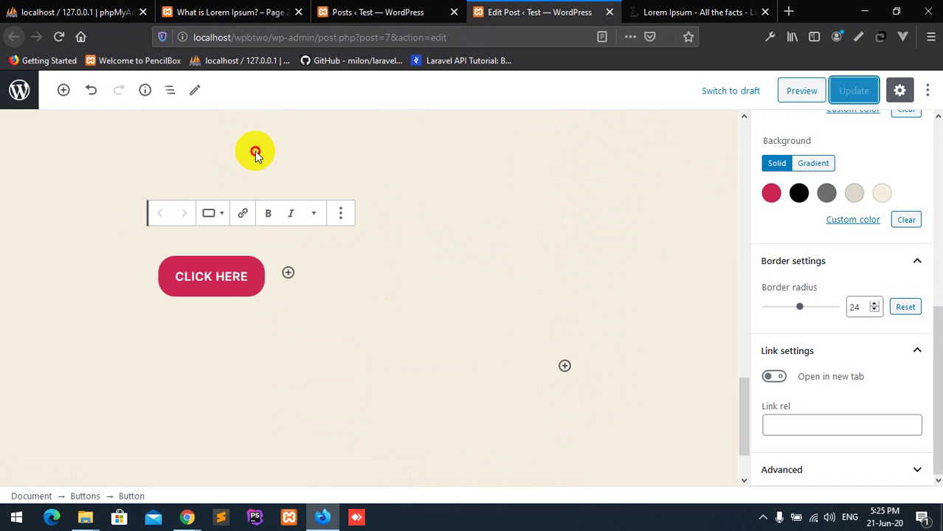
scroll(249, 183, up, 3)
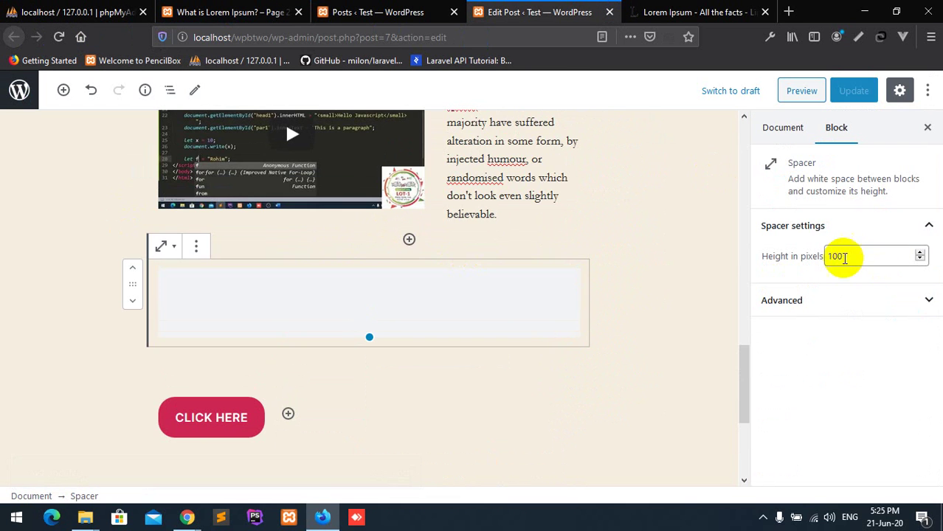
key(BackSpace)
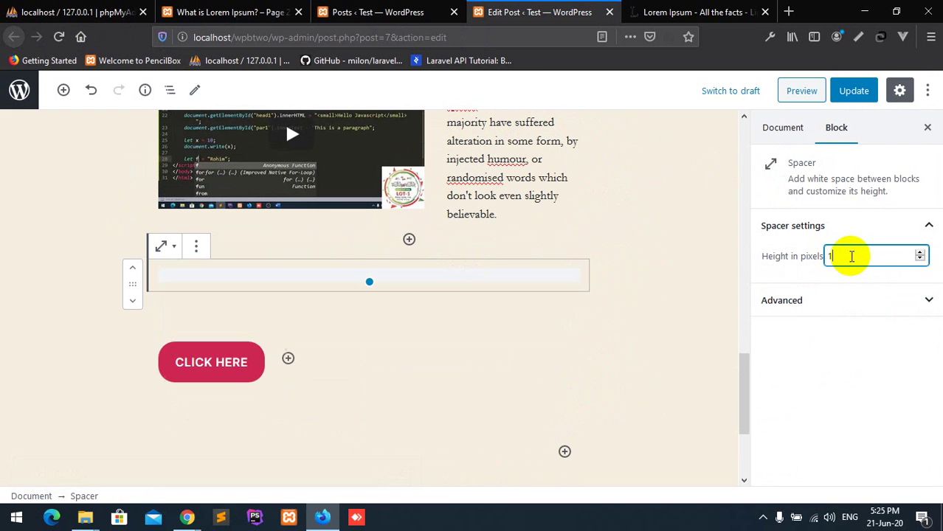
key(BackSpace)
text(50)
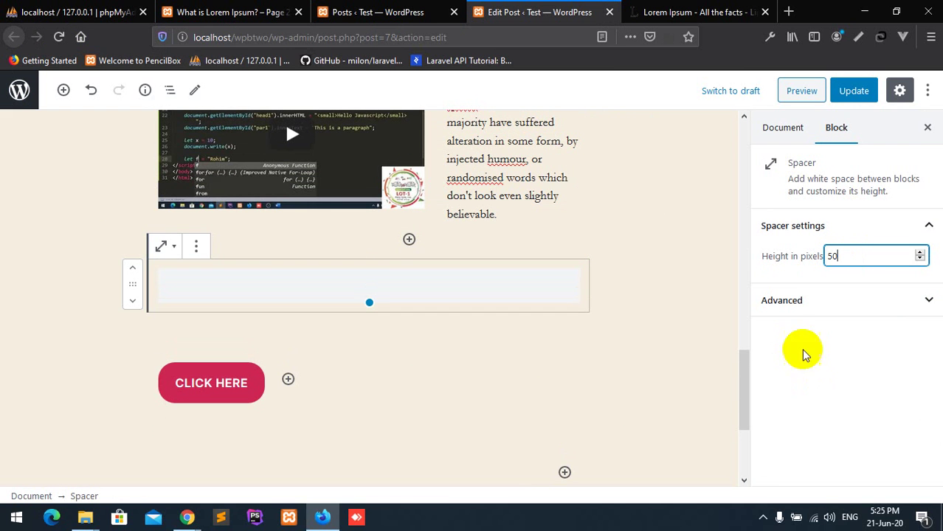
click(856, 91)
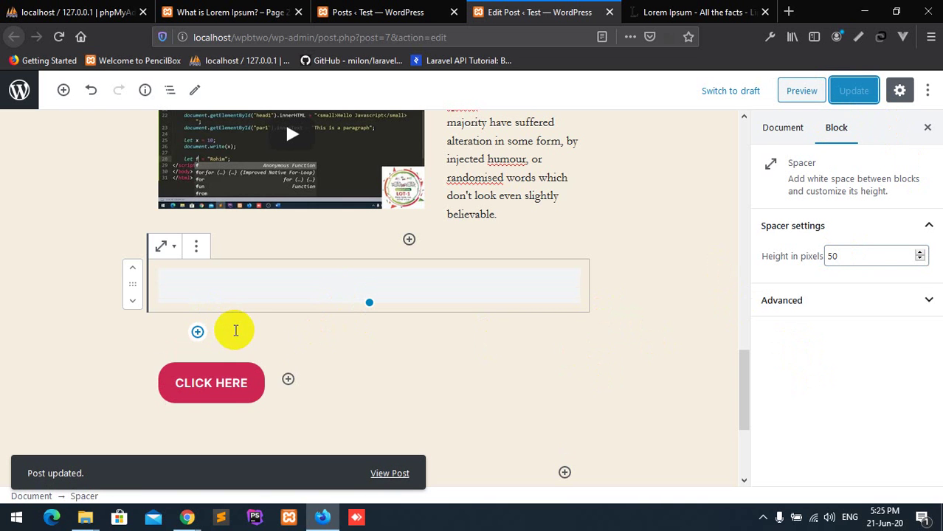
scroll(314, 324, down, 3)
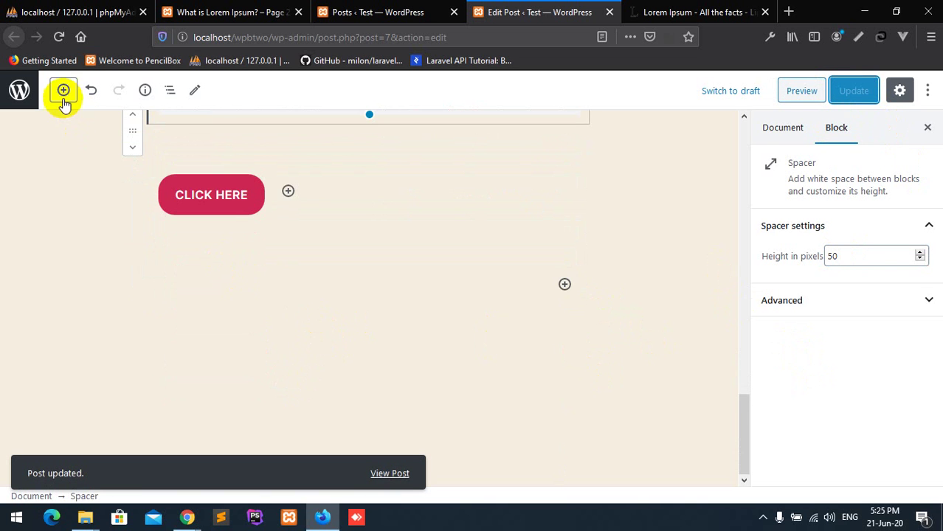
Look over the CLICK HERE button's style and extra options
click(191, 164)
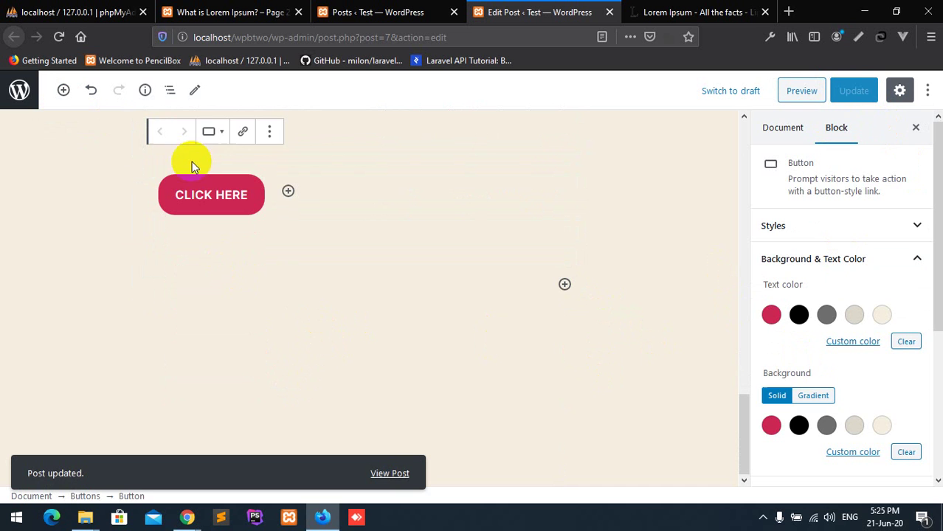
click(213, 133)
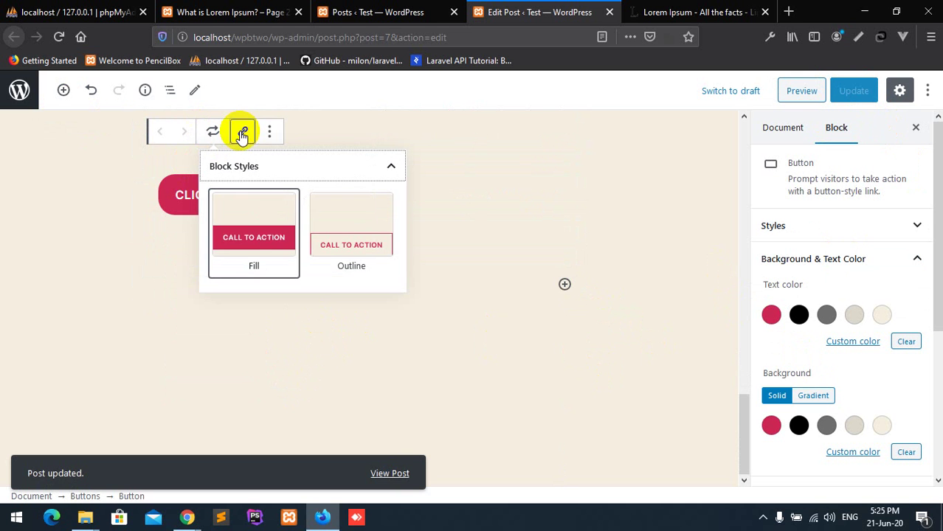
click(272, 132)
click(133, 173)
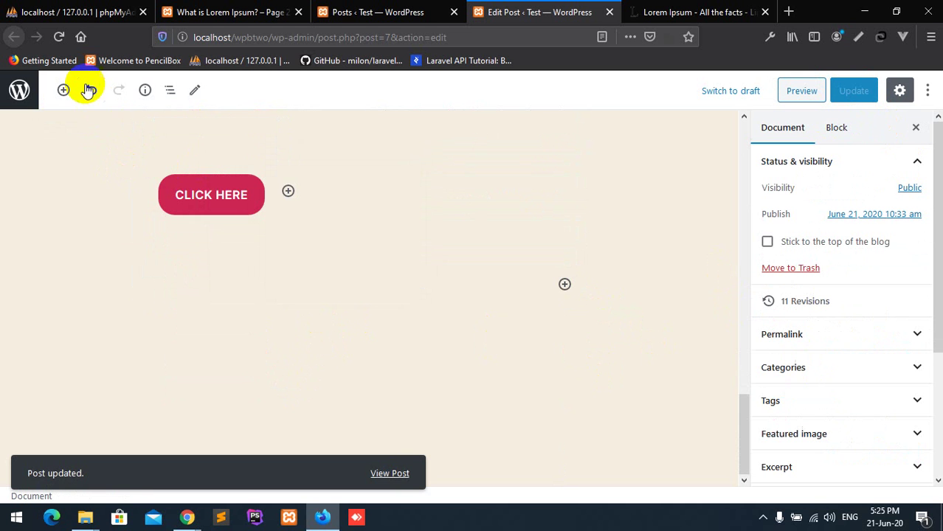
Insert a Calendar block from Widgets below the CLICK HERE button
click(64, 90)
click(121, 177)
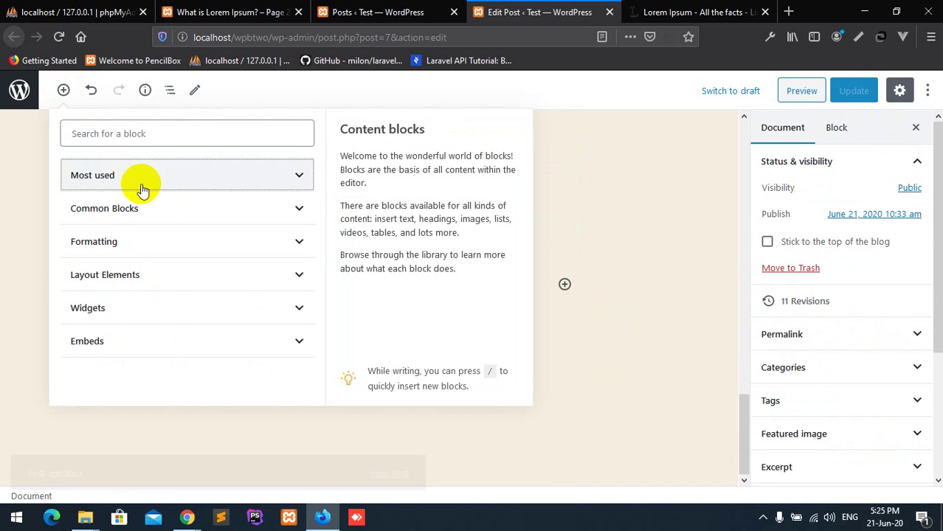
click(122, 307)
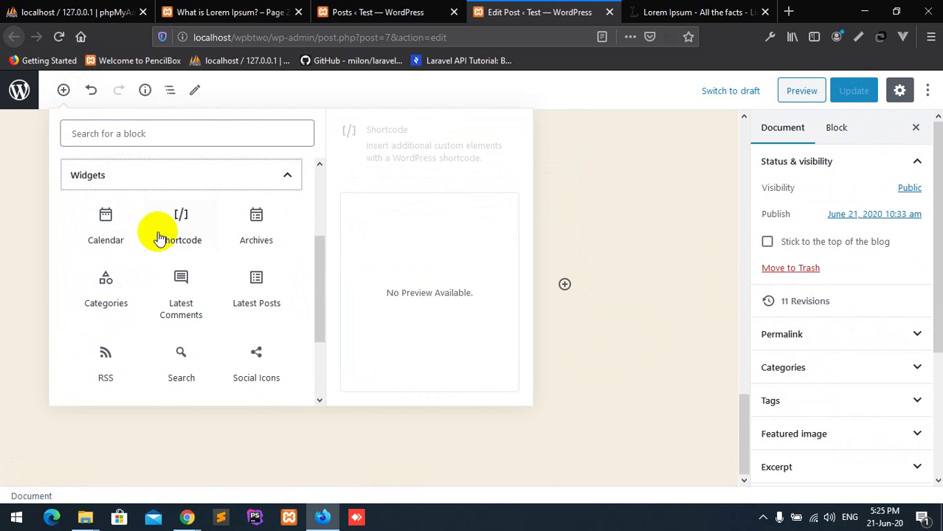
scroll(125, 223, down, 2)
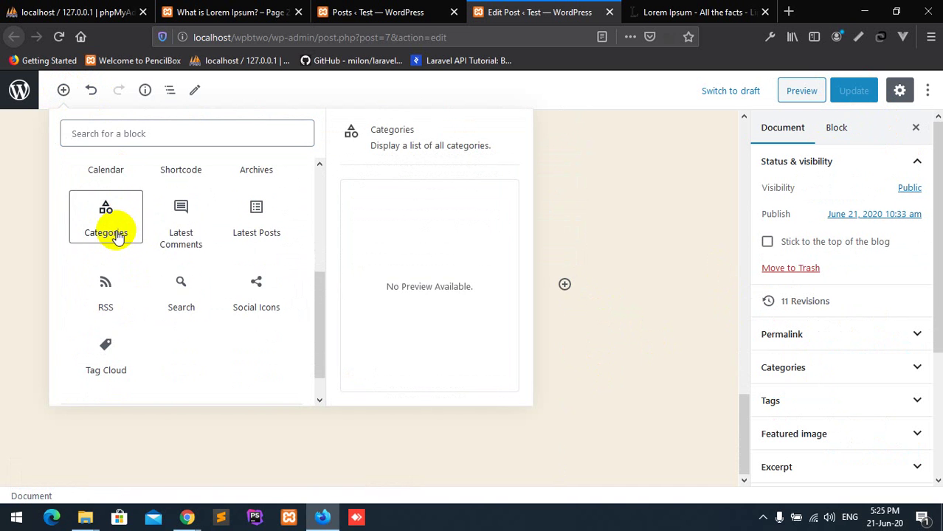
scroll(117, 236, up, 2)
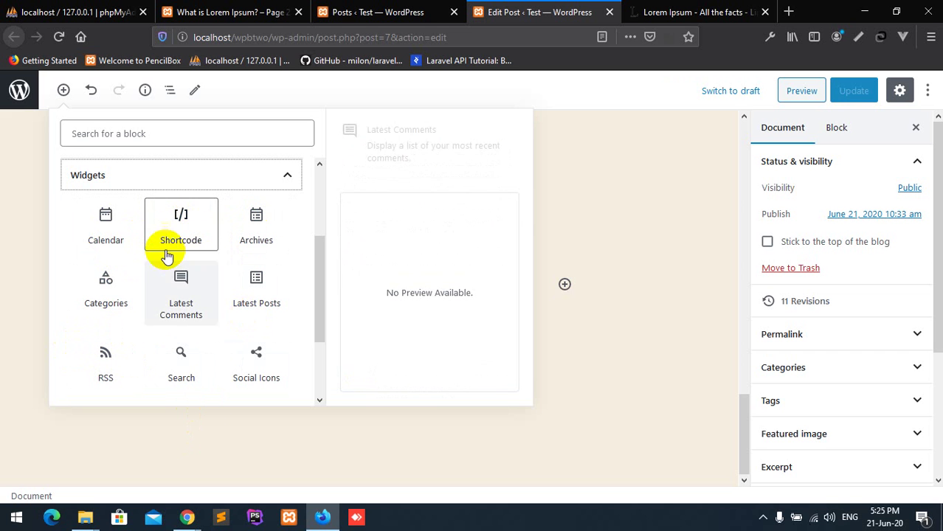
scroll(116, 280, down, 3)
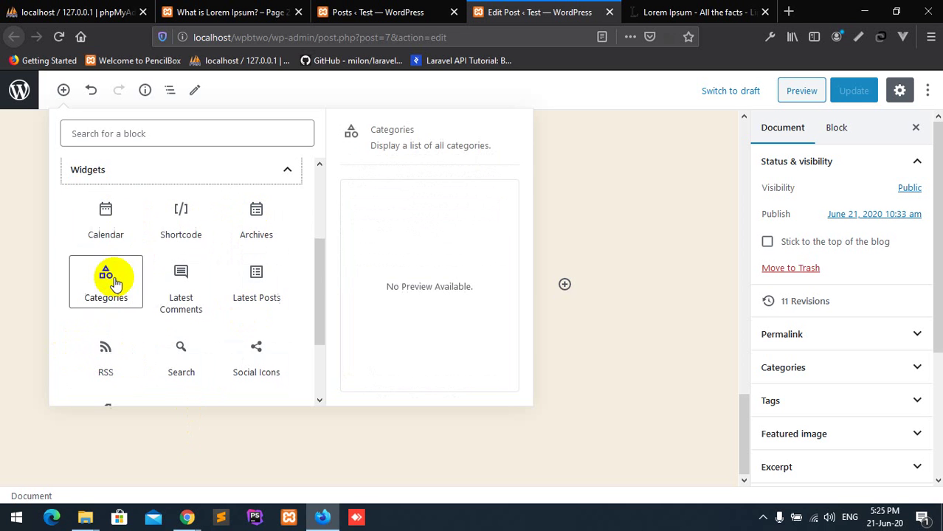
scroll(110, 316, up, 5)
scroll(103, 325, up, 1)
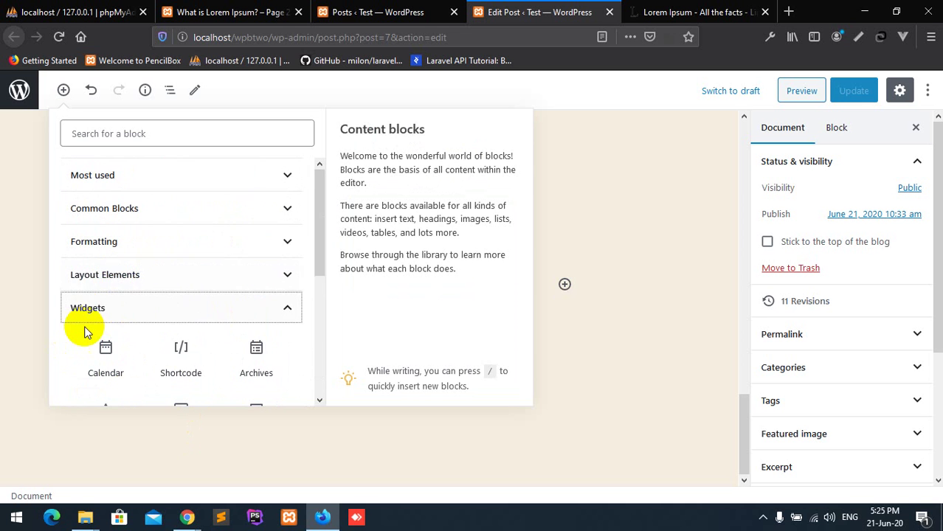
scroll(96, 310, down, 3)
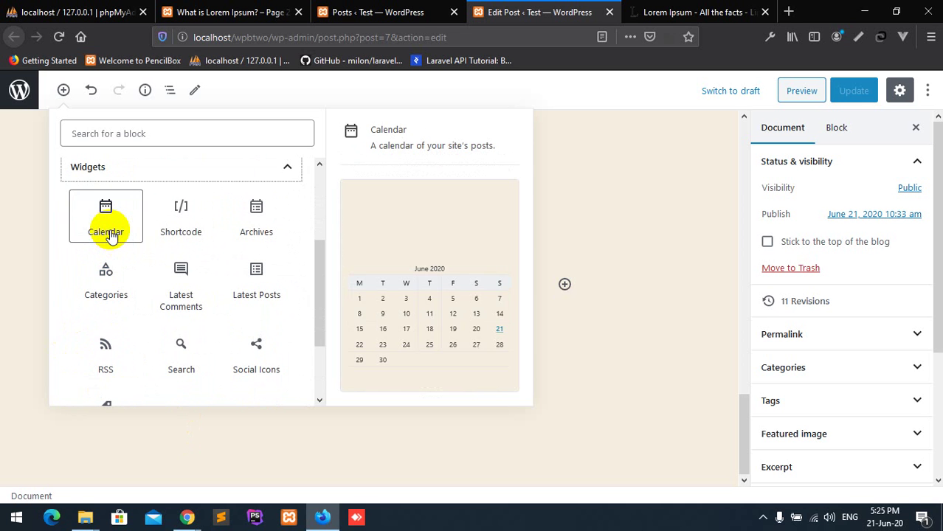
click(108, 232)
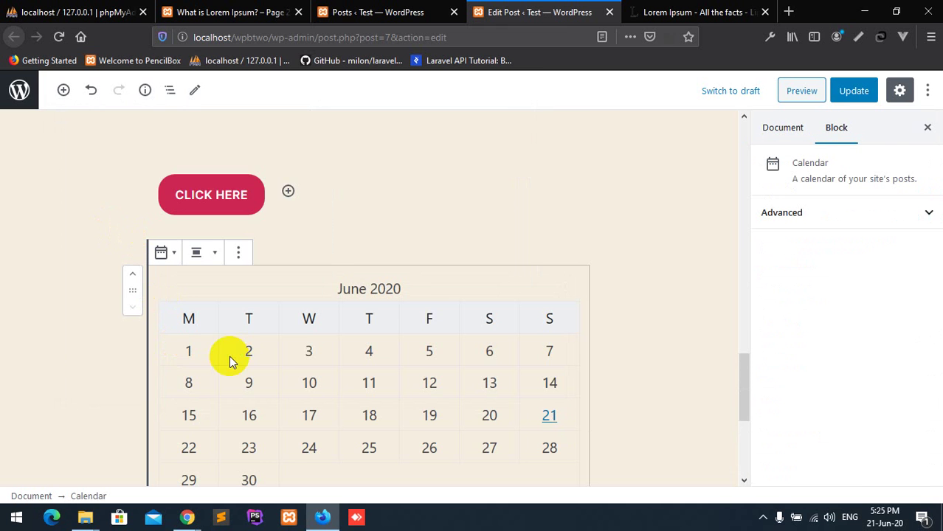
Update the post with the June 2020 calendar and glance at its advanced settings
scroll(318, 362, down, 3)
scroll(319, 358, up, 2)
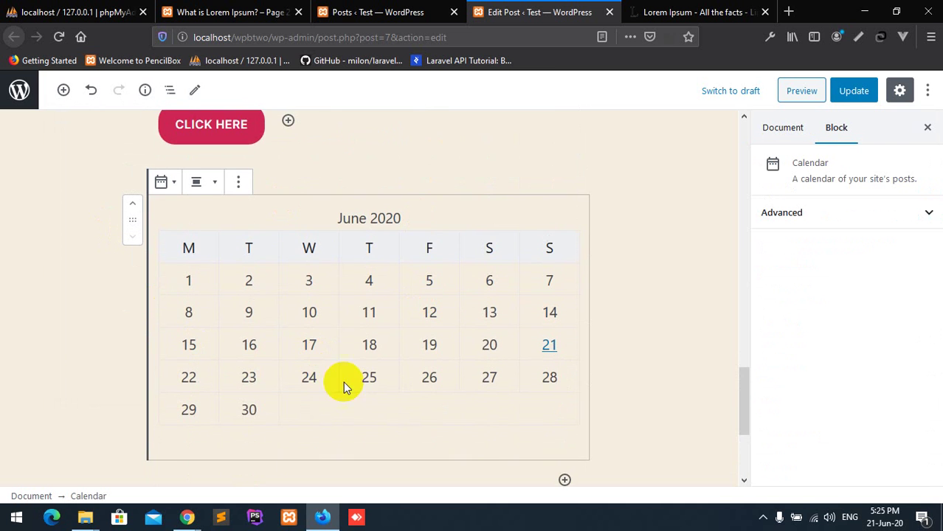
scroll(308, 391, up, 2)
scroll(308, 391, down, 3)
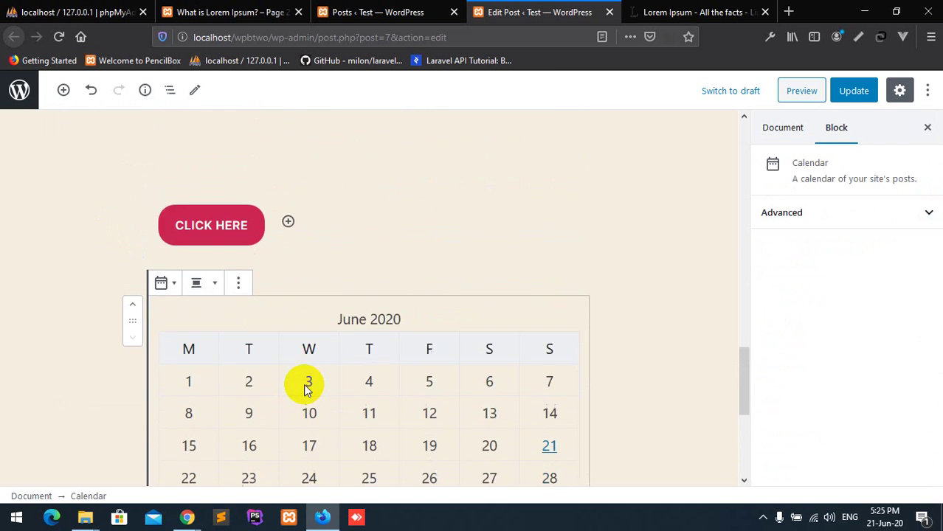
scroll(306, 388, up, 2)
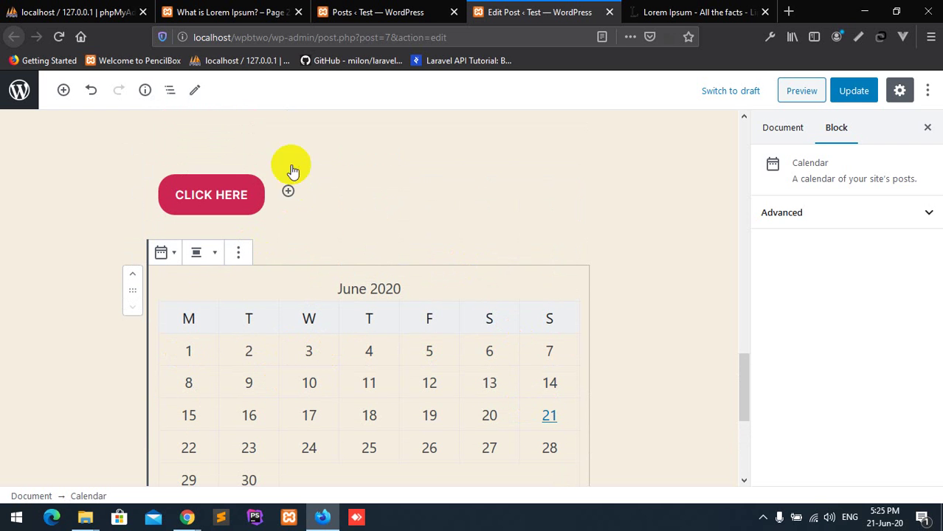
click(856, 90)
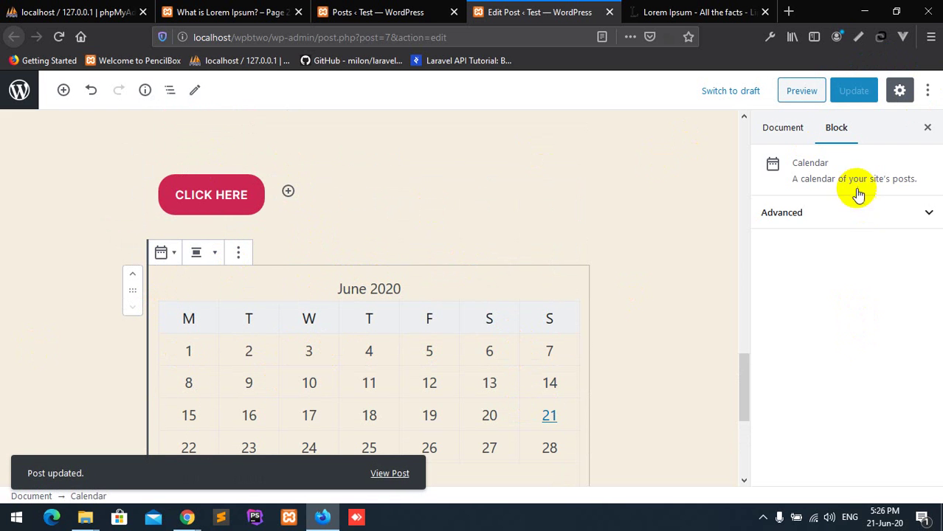
click(862, 220)
click(862, 220)
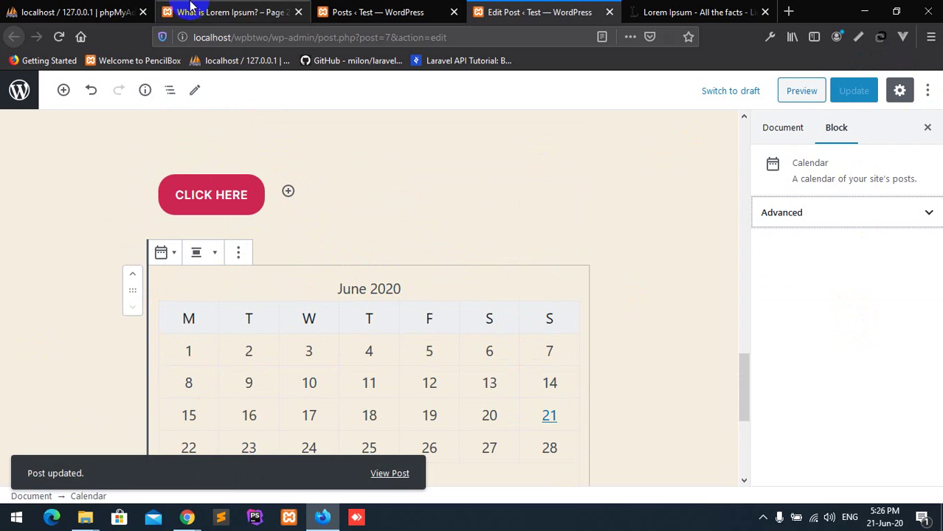
Scroll the live 'What is Lorem Ipsum? – Page 2' post to check the June 2020 calendar under CLICK HERE
click(190, 9)
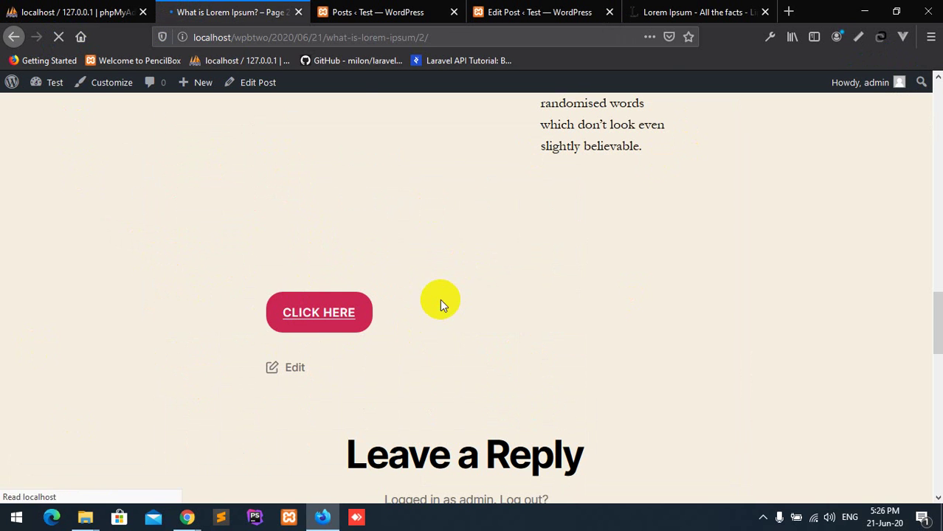
scroll(456, 294, down, 2)
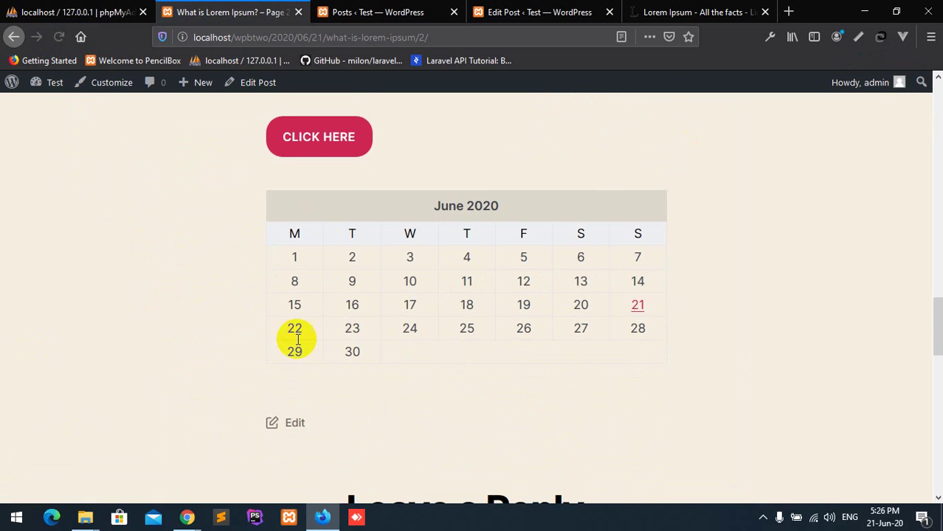
scroll(322, 358, down, 2)
scroll(323, 356, up, 4)
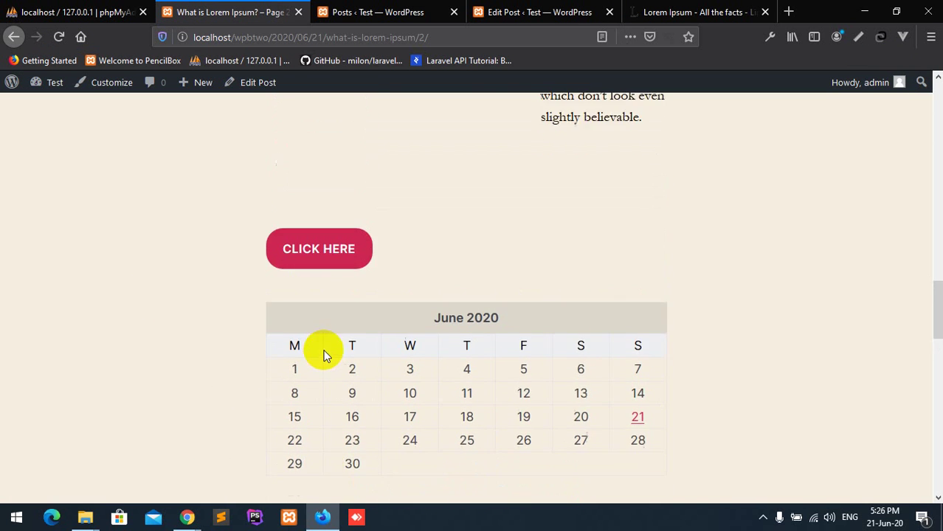
scroll(324, 343, down, 5)
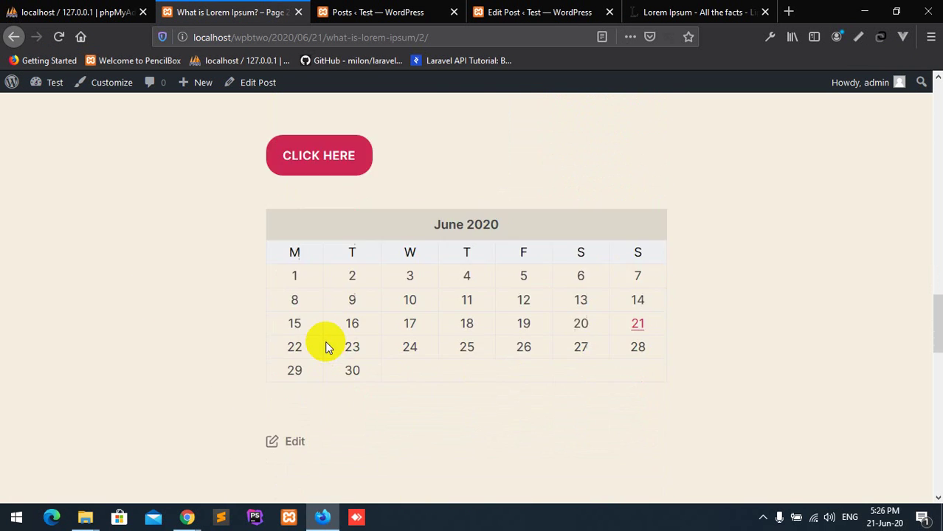
scroll(249, 249, up, 4)
Undo the added June 2020 Calendar block, redo it, then undo it again
click(540, 12)
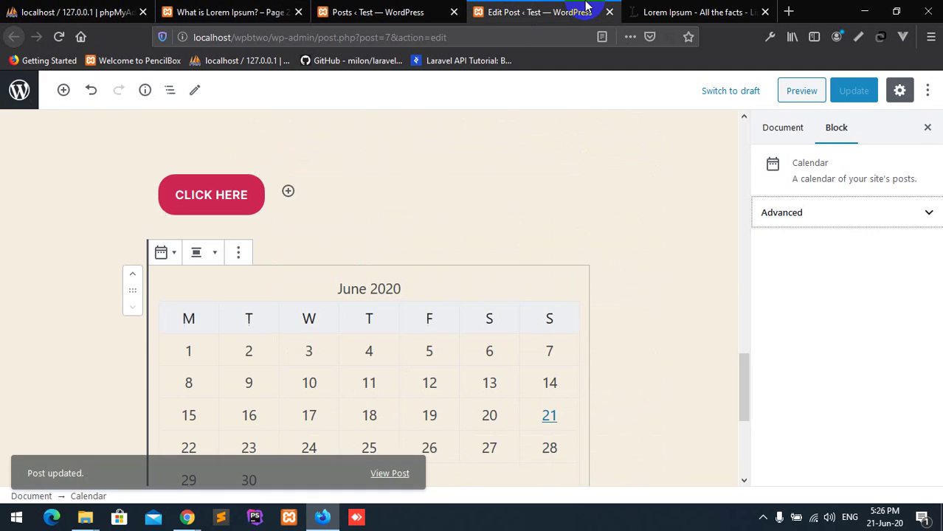
scroll(87, 341, down, 4)
scroll(87, 341, up, 15)
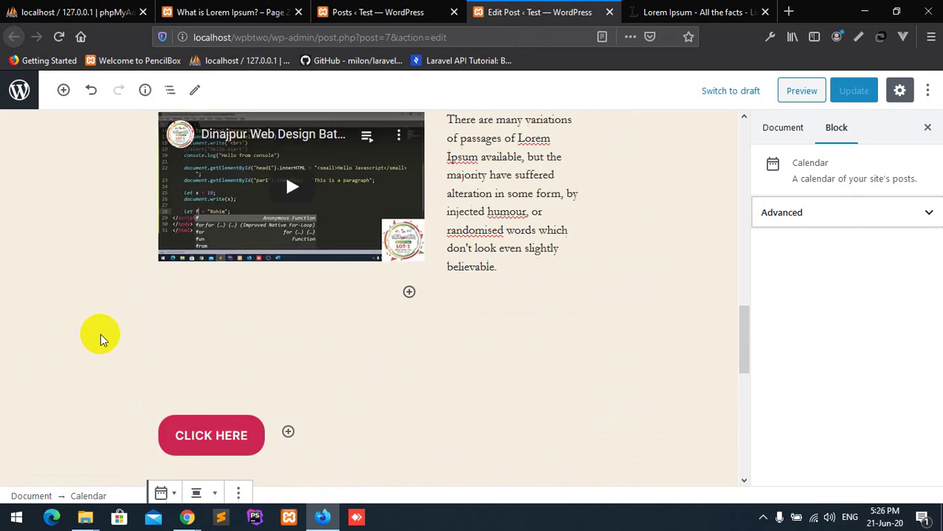
scroll(100, 333, up, 5)
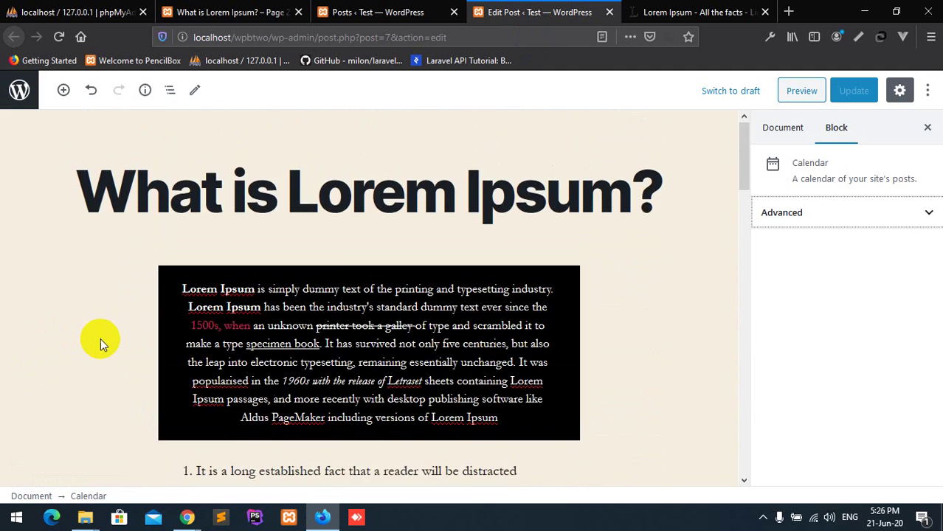
scroll(100, 338, down, 9)
scroll(116, 372, down, 7)
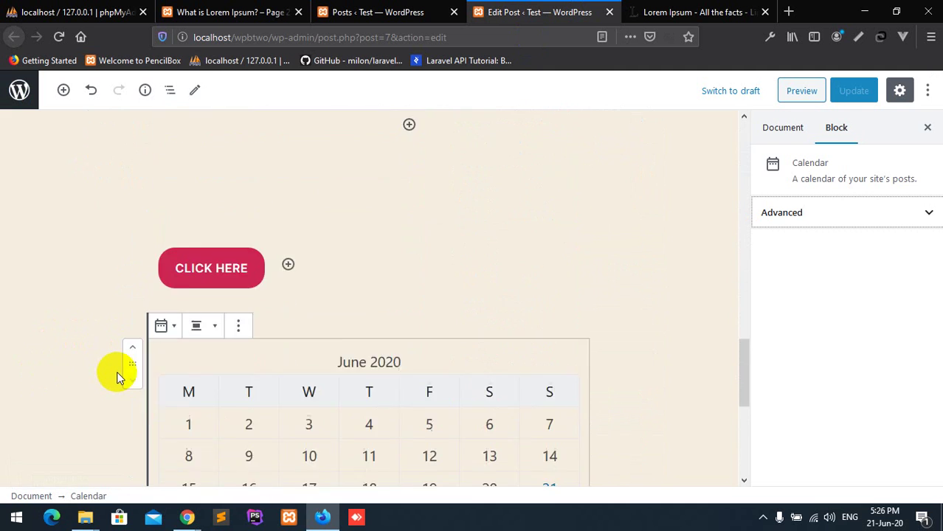
scroll(116, 374, up, 8)
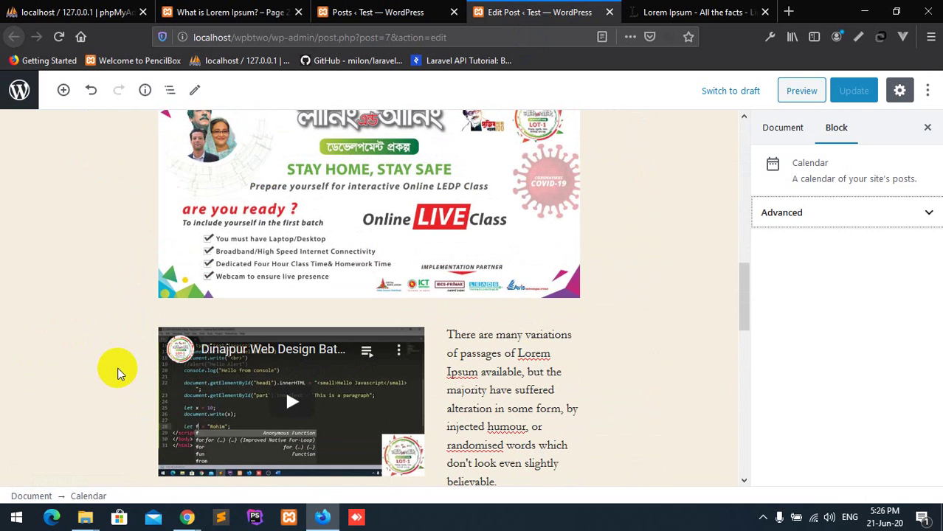
scroll(562, 273, down, 6)
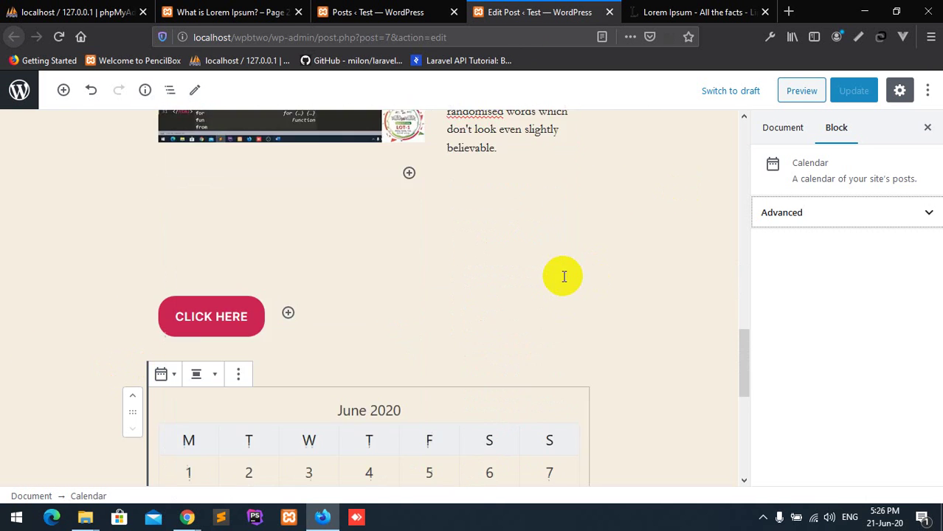
scroll(572, 284, down, 2)
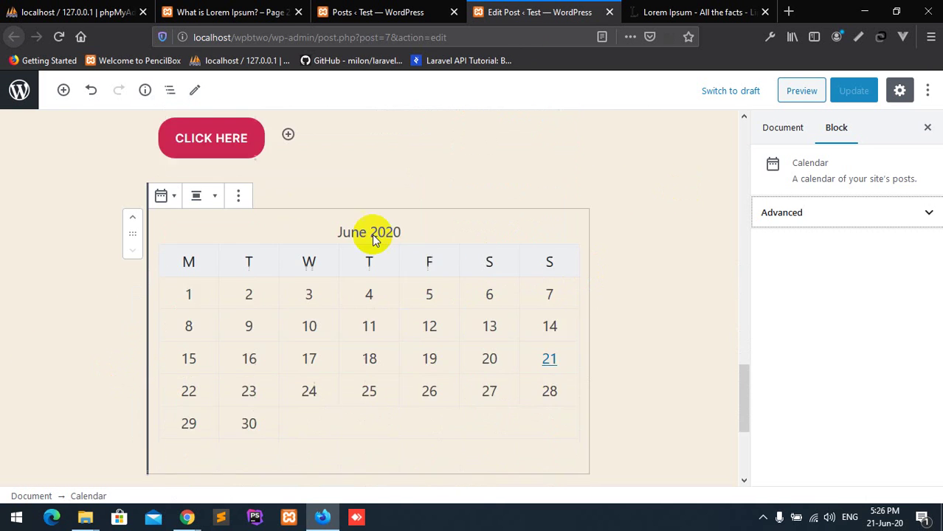
click(91, 102)
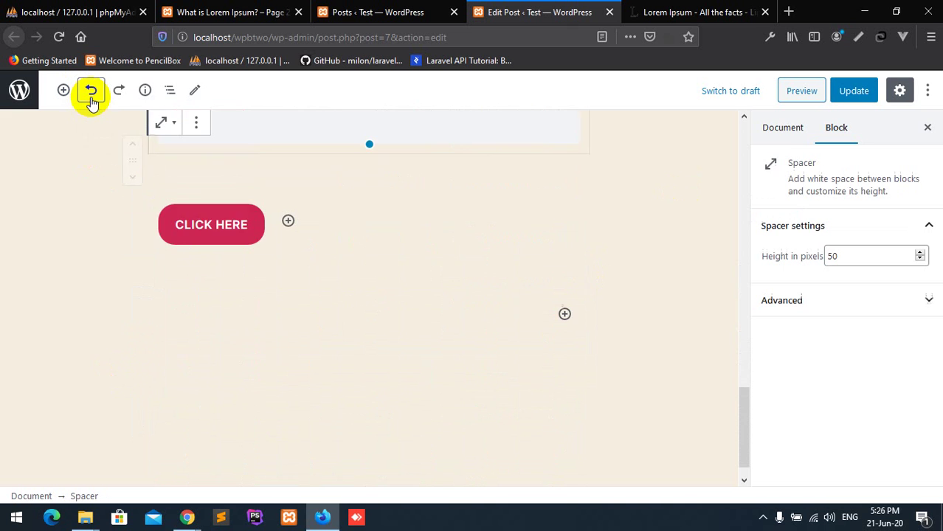
scroll(145, 225, up, 2)
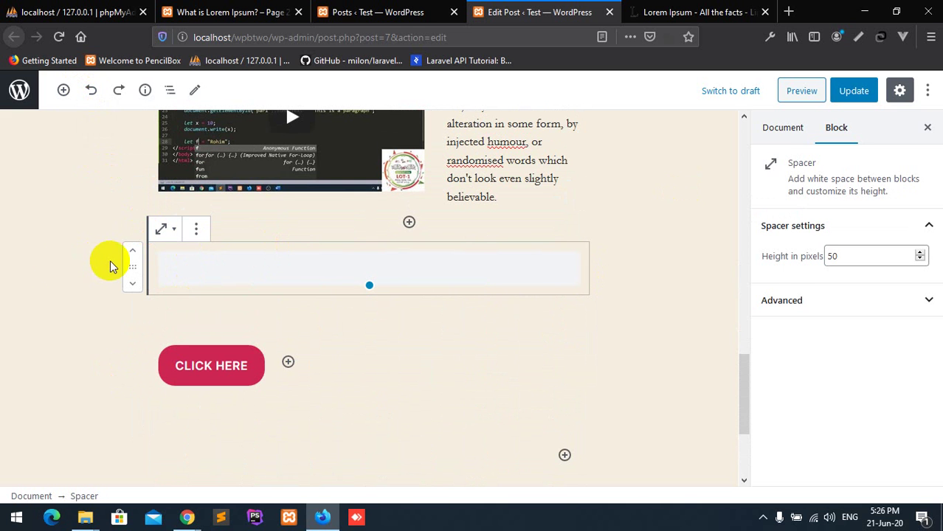
click(119, 92)
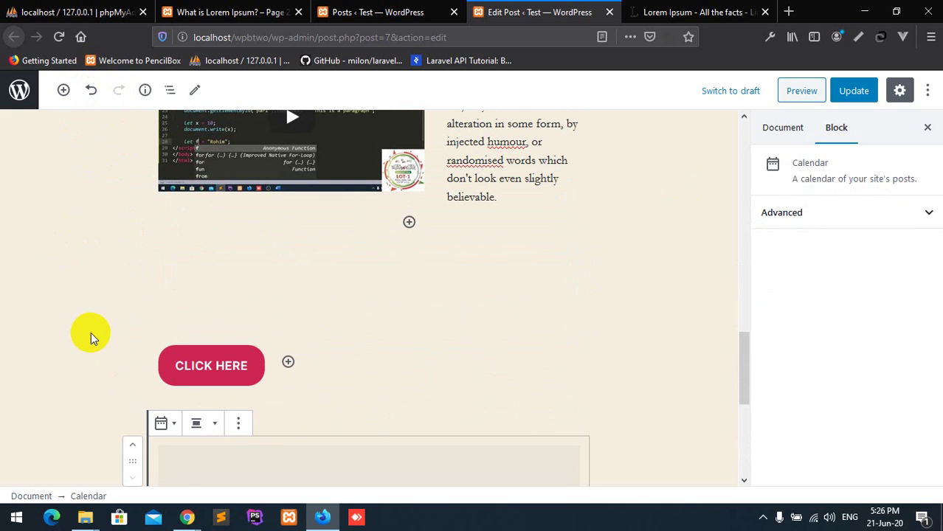
scroll(91, 332, down, 5)
click(90, 92)
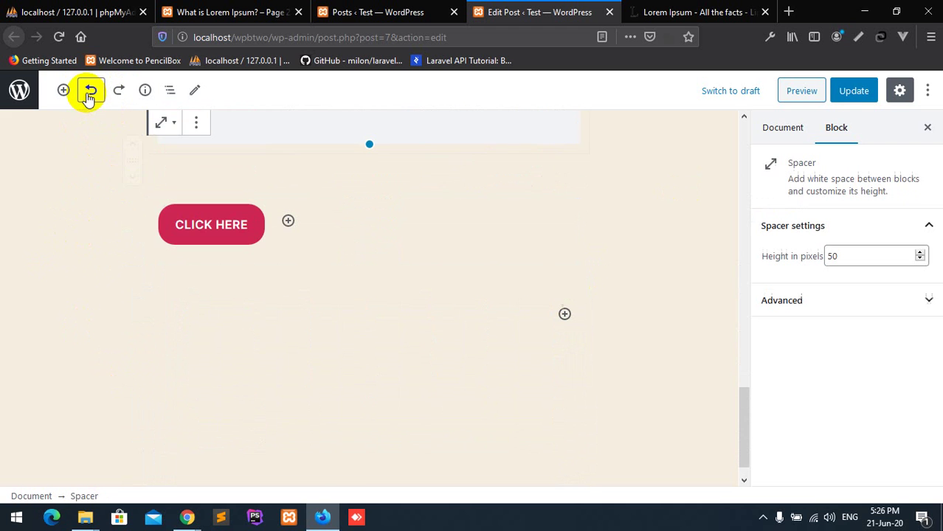
Check the post's word and block counts and block outline, then switch the editor to Select mode
click(145, 93)
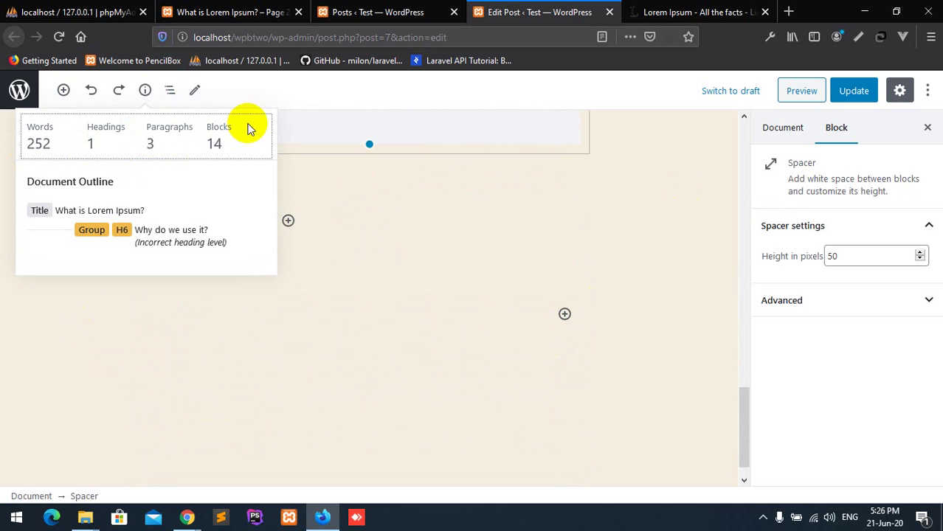
click(277, 13)
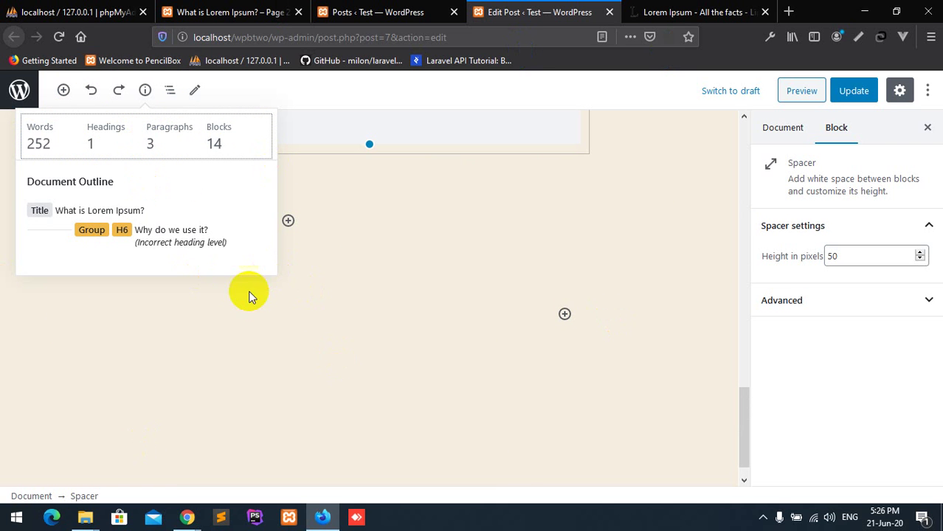
click(170, 90)
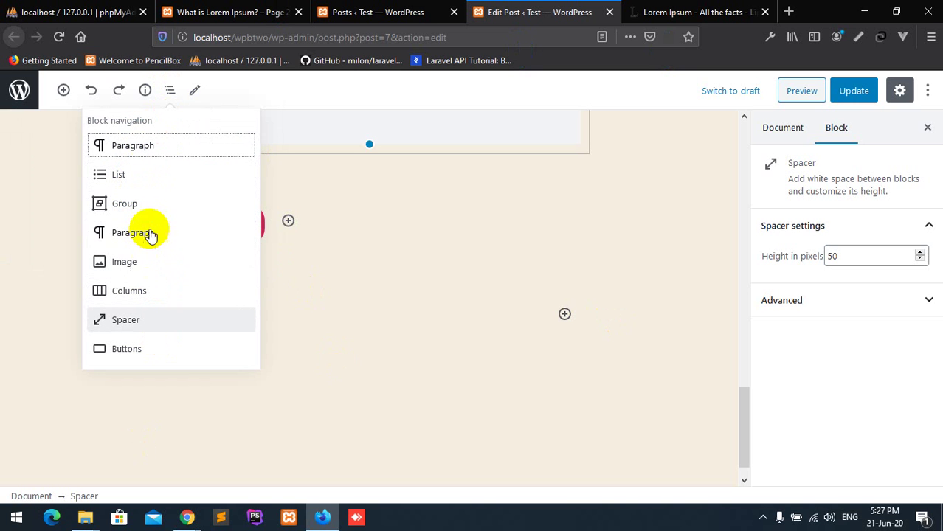
click(197, 94)
click(196, 95)
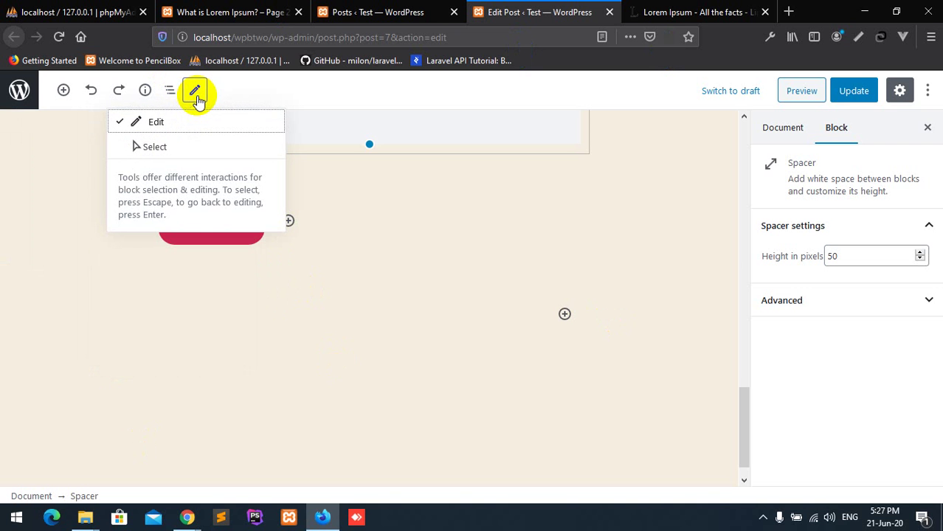
click(174, 144)
scroll(275, 131, up, 3)
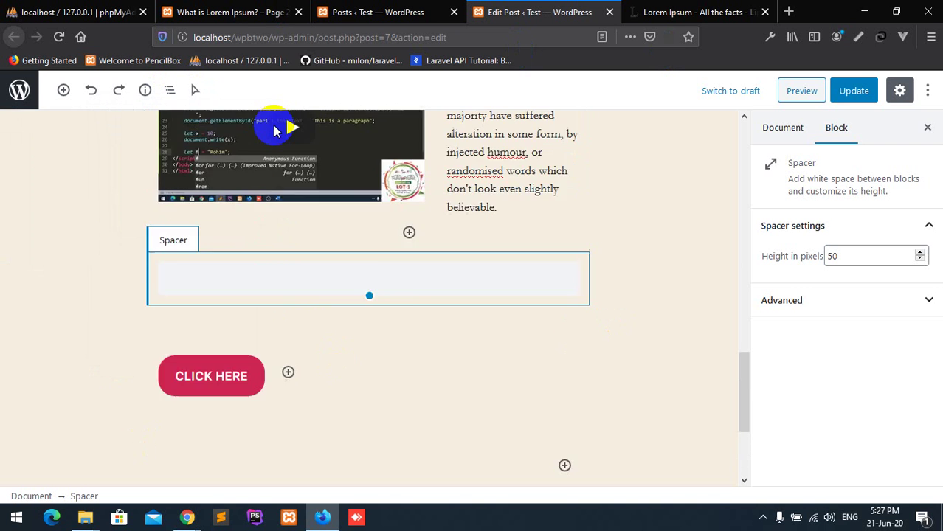
scroll(275, 131, up, 1)
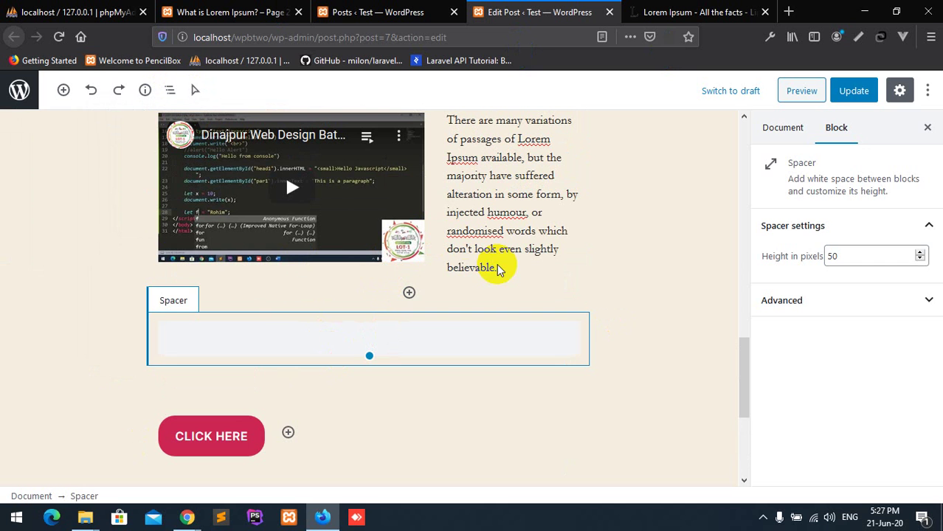
click(102, 247)
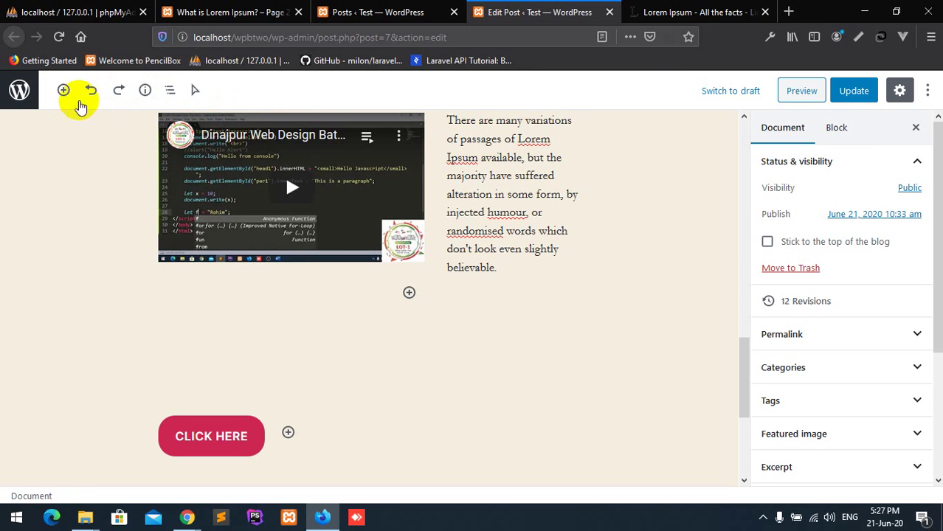
click(62, 90)
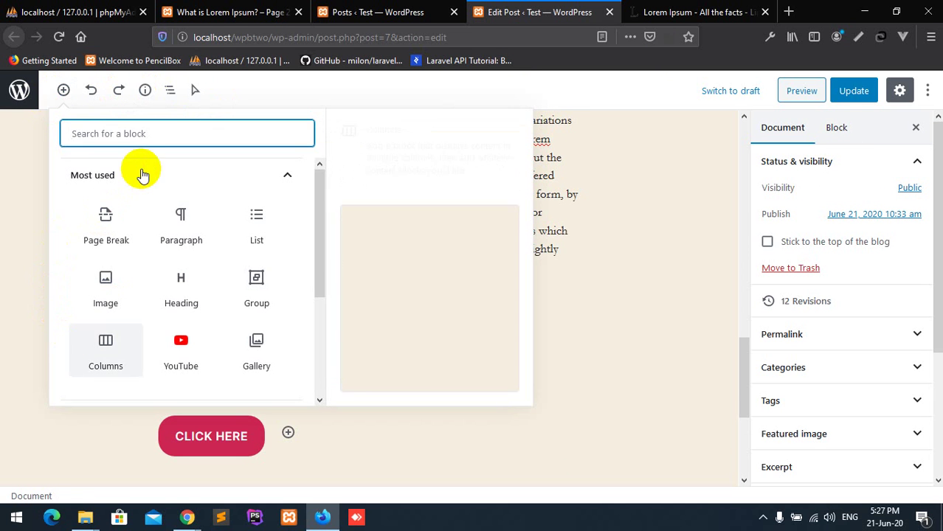
click(142, 175)
click(137, 339)
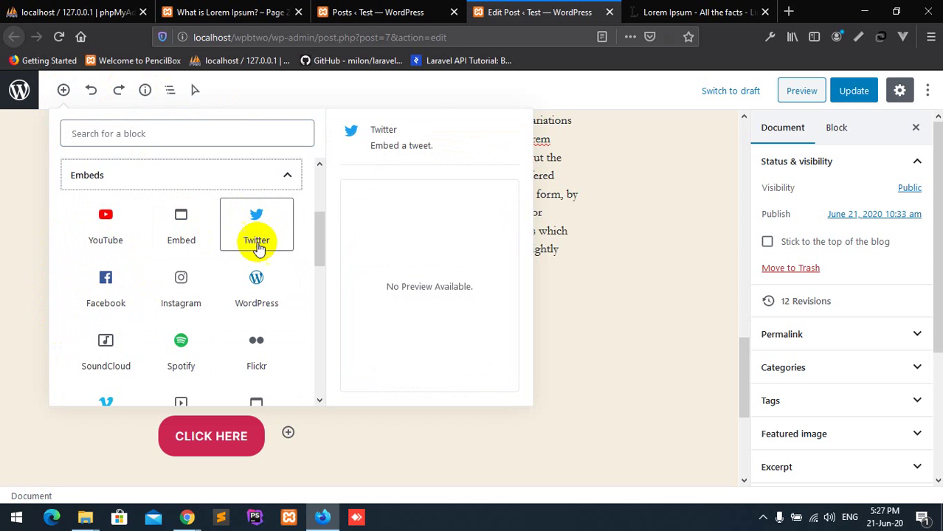
scroll(177, 318, down, 2)
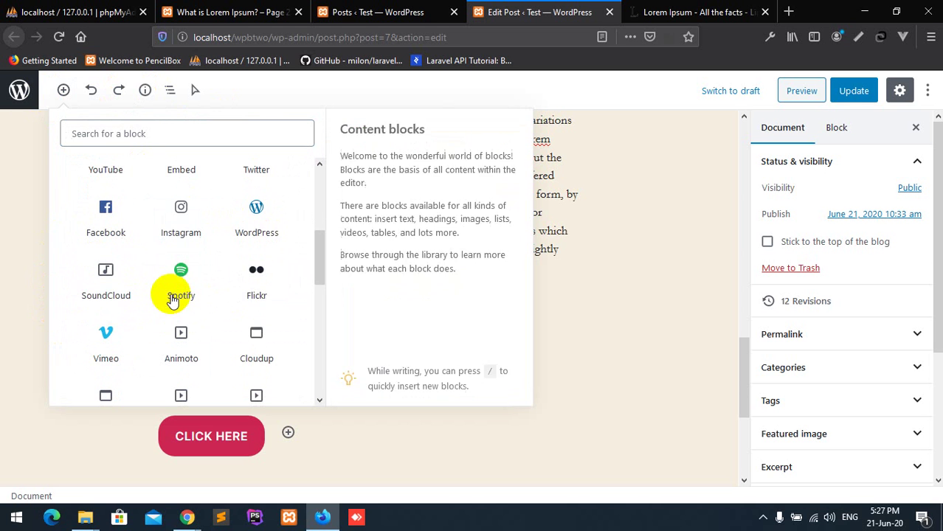
scroll(177, 299, down, 5)
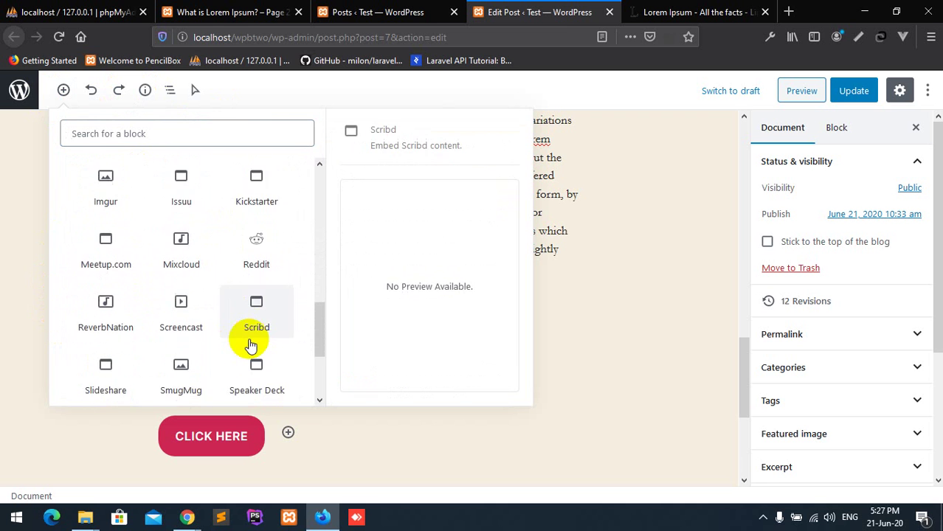
scroll(253, 343, down, 4)
scroll(256, 325, up, 12)
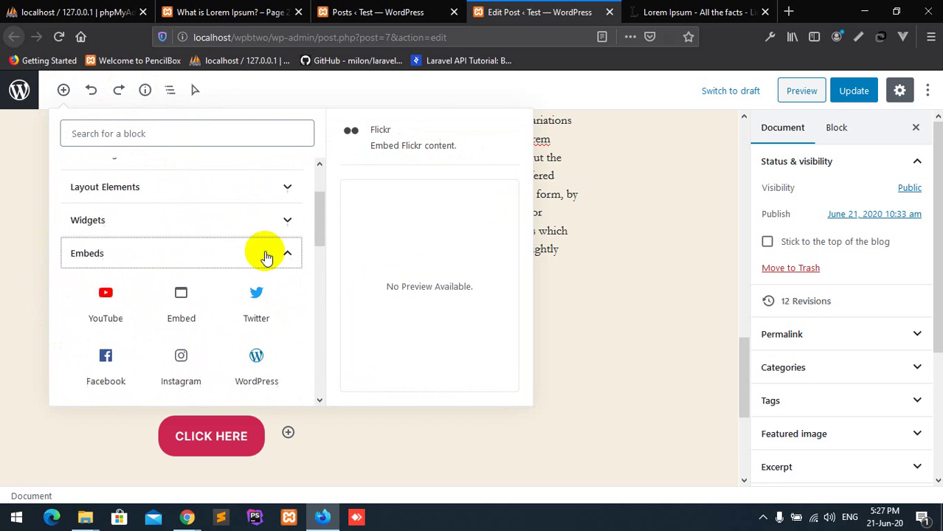
scroll(221, 295, up, 2)
click(193, 314)
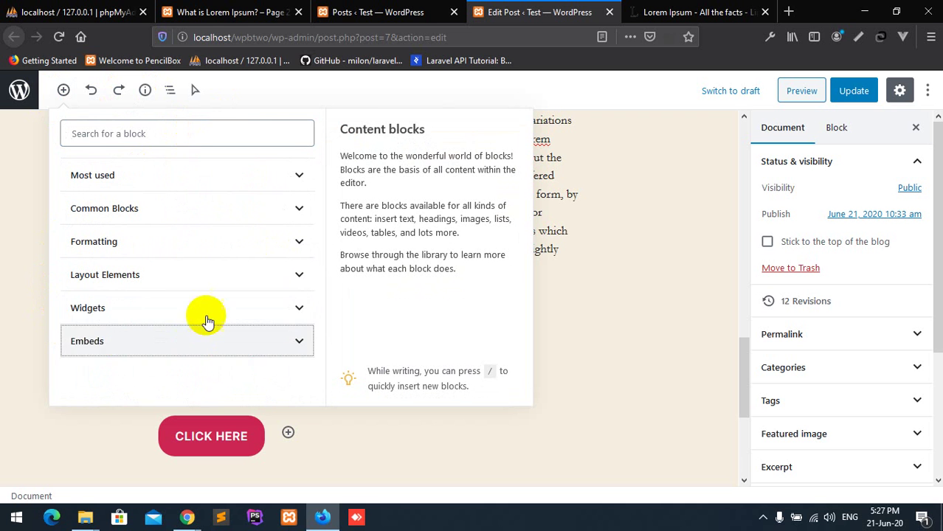
click(28, 291)
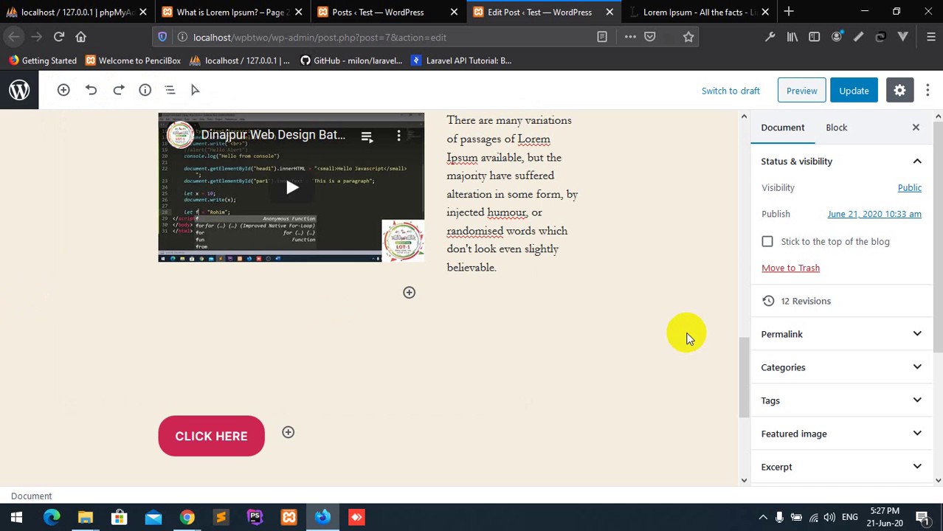
scroll(584, 416, up, 5)
scroll(583, 415, down, 5)
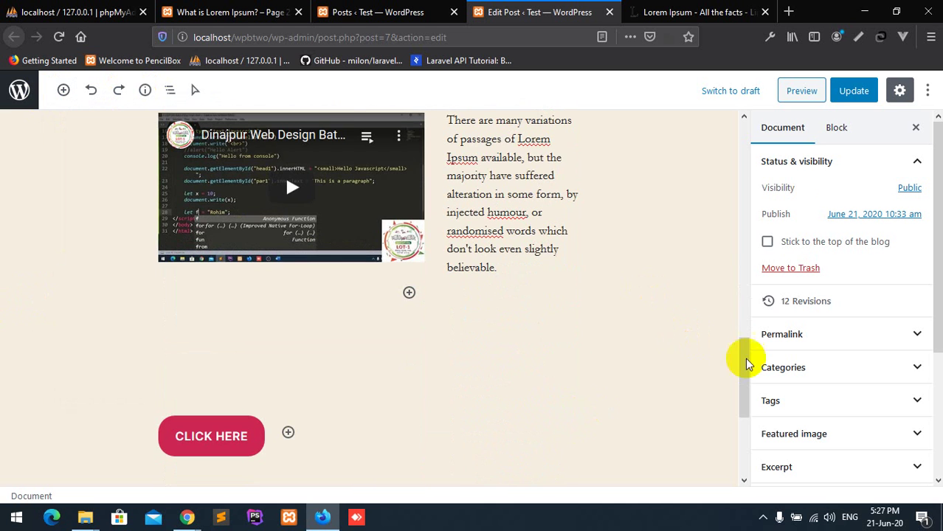
click(768, 136)
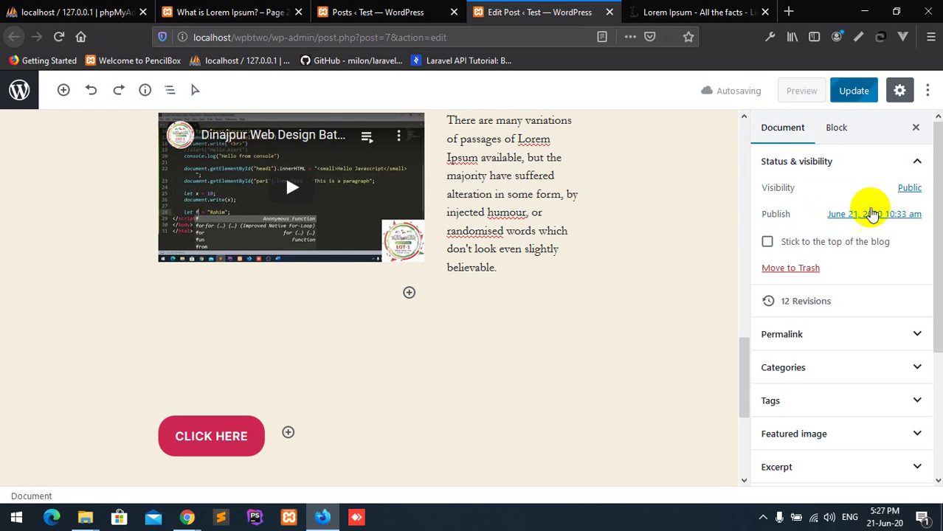
Change the Lorem Ipsum post's visibility from Public to Private and confirm it
click(901, 191)
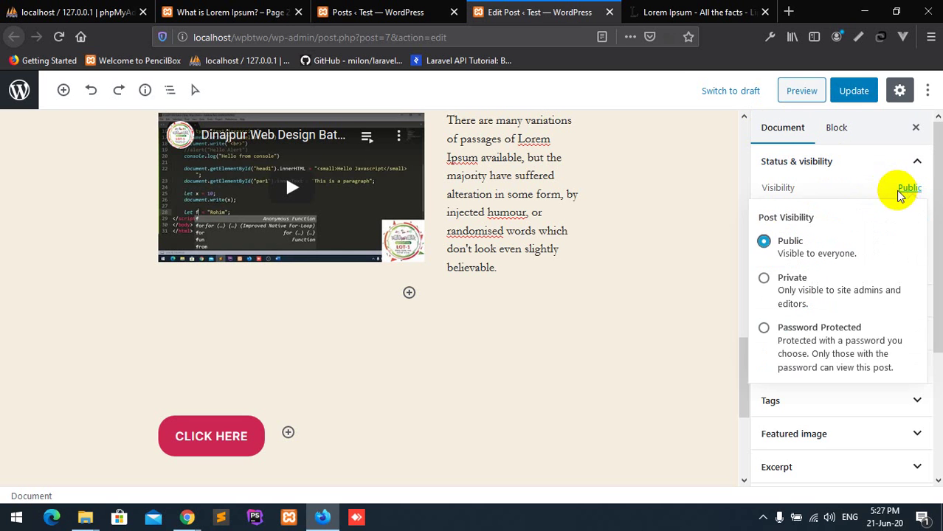
click(765, 279)
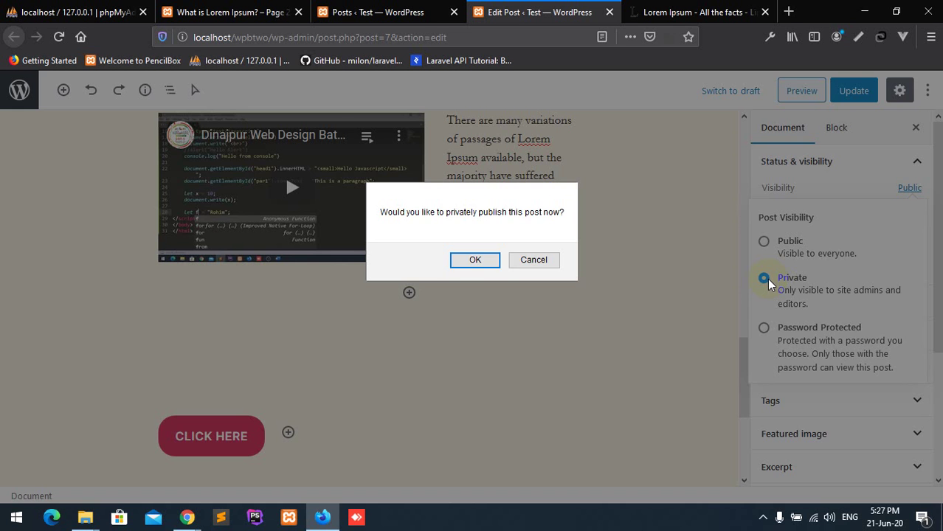
click(491, 260)
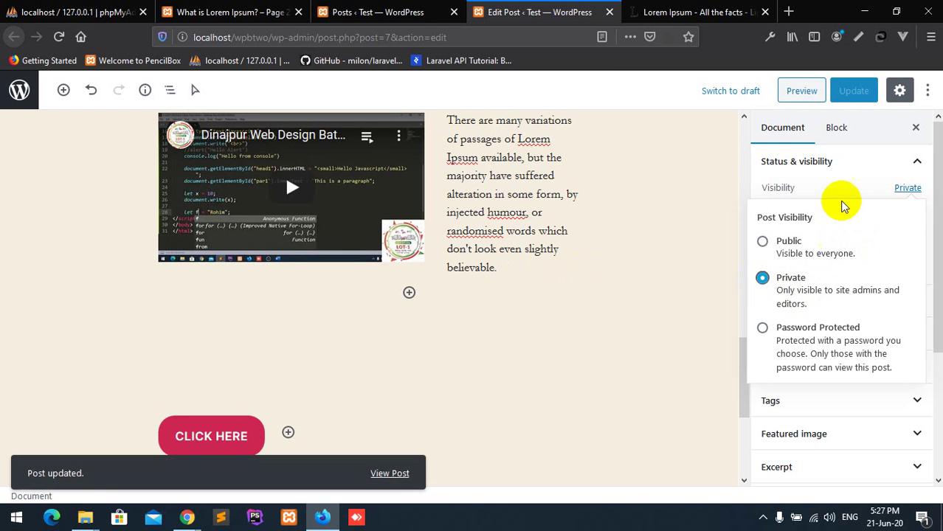
Reload the published post page and log out from the Howdy, admin menu
click(231, 8)
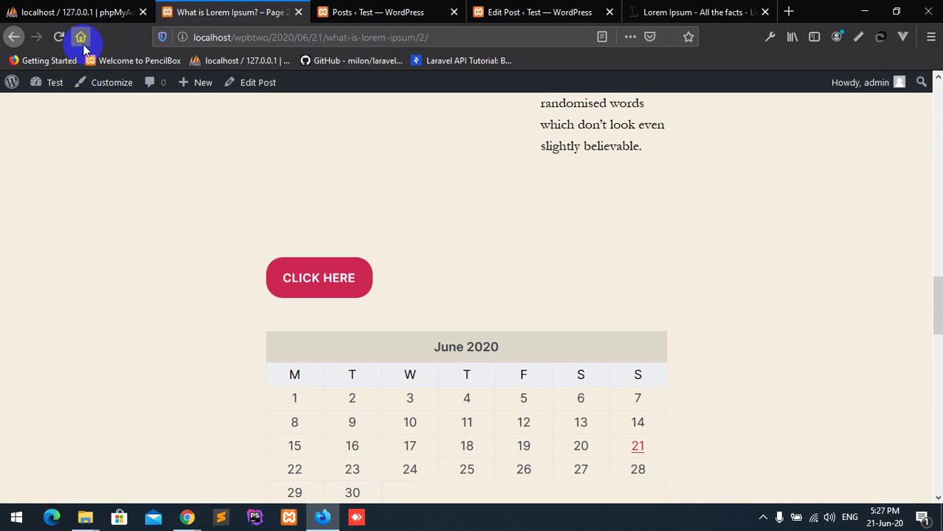
click(53, 43)
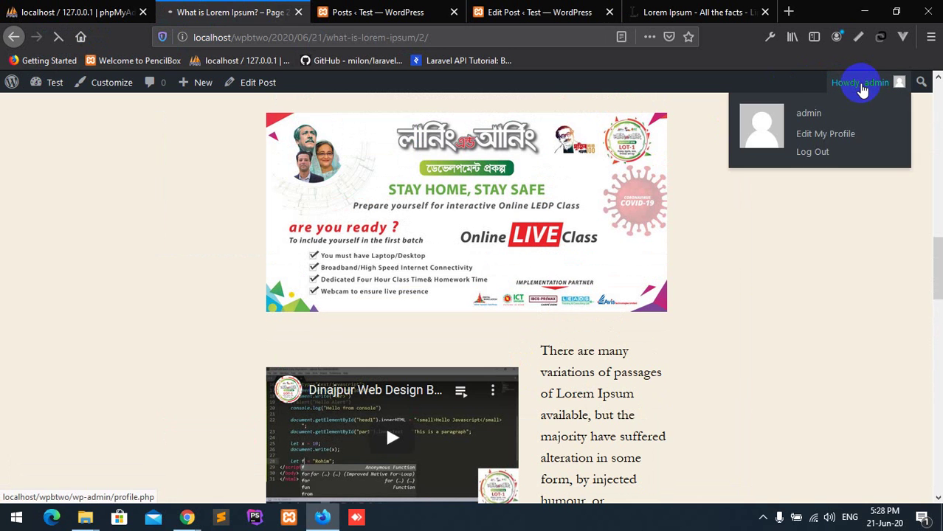
click(863, 88)
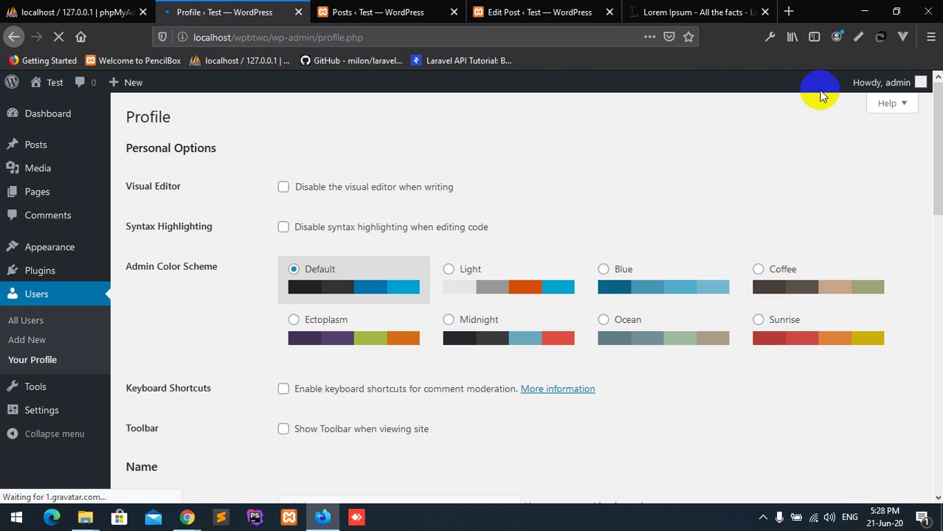
mouse_move(918, 84)
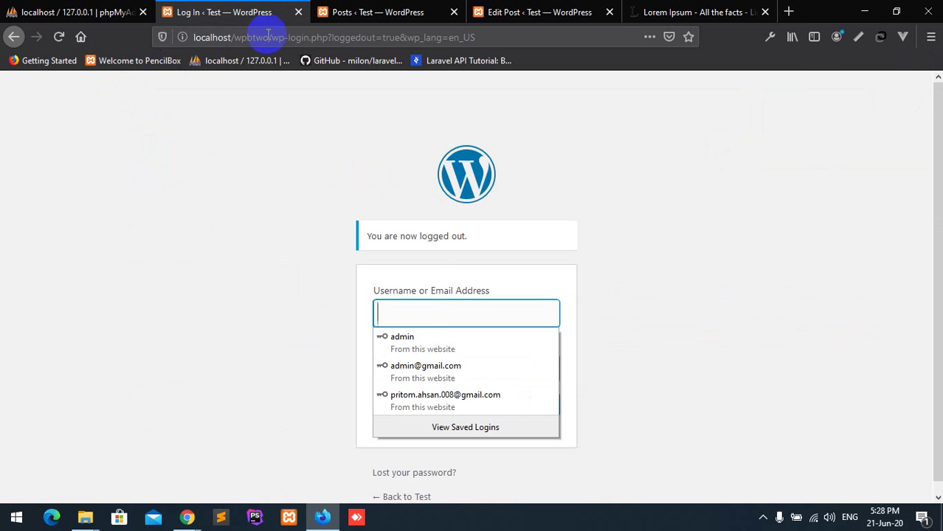
Load the homepage localhost/wpbtwo/ as a logged-out visitor
drag(274, 37, 515, 56)
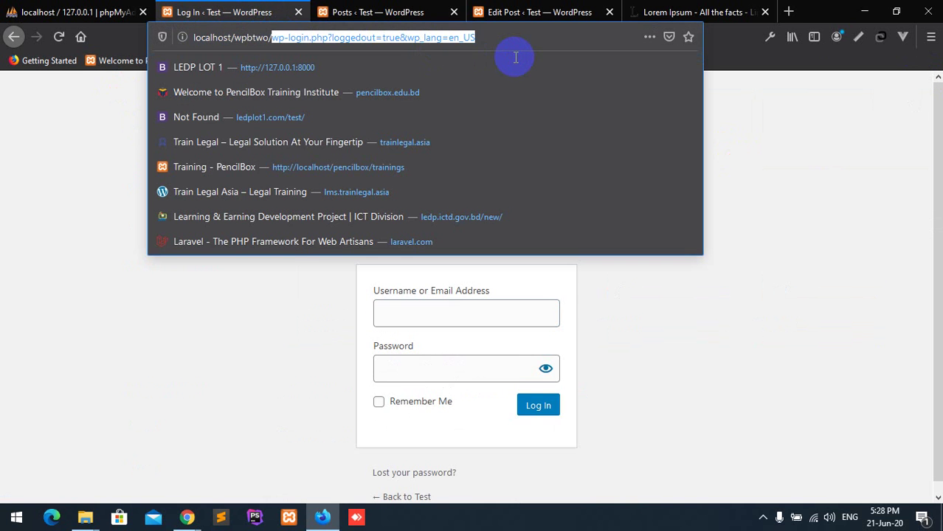
key(BackSpace)
key(Return)
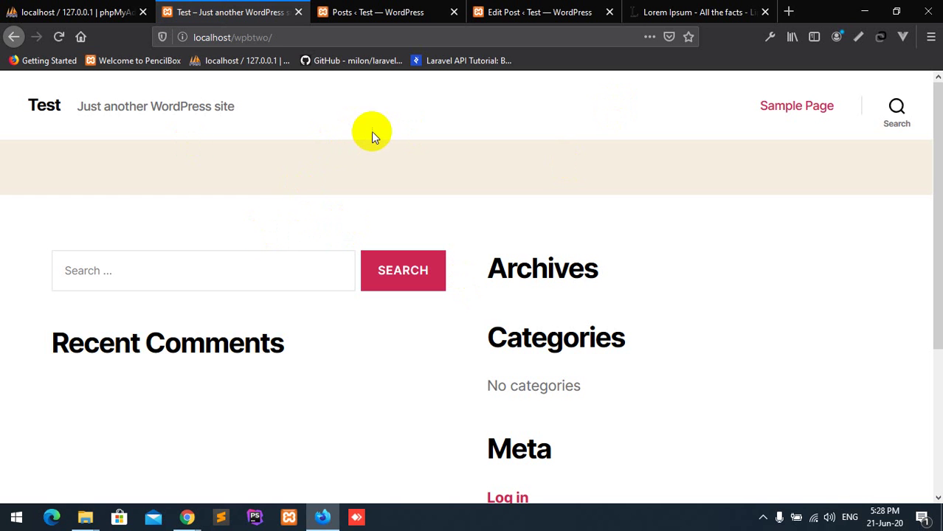
Reopen the post's visibility options after glancing at the site's front page
click(484, 13)
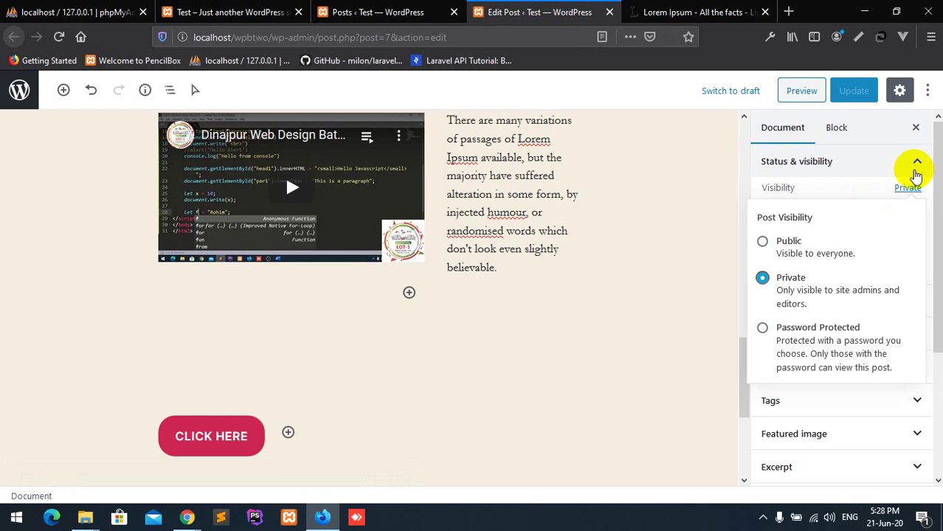
click(906, 189)
click(907, 190)
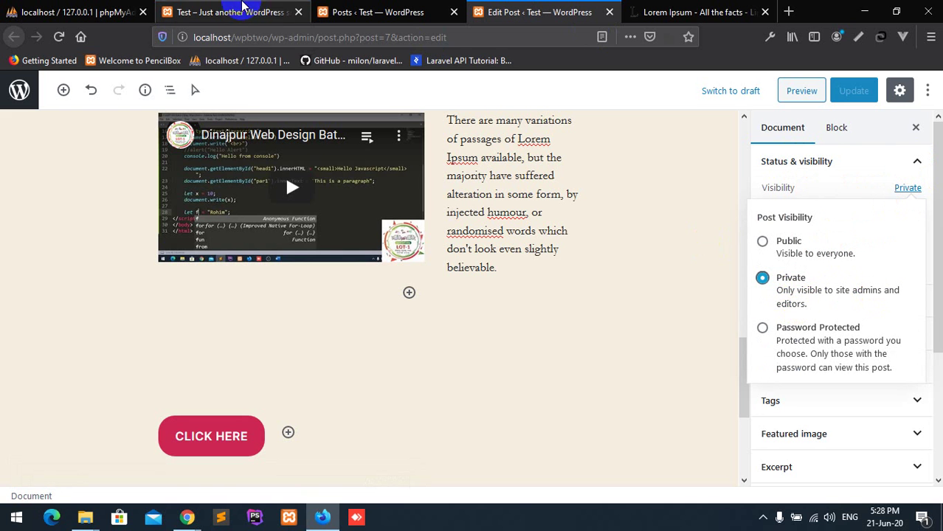
click(236, 11)
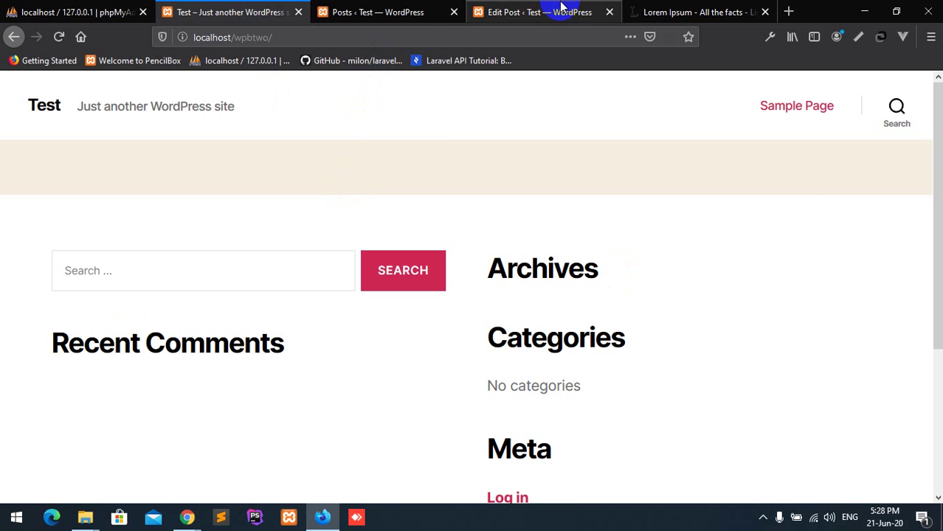
click(520, 8)
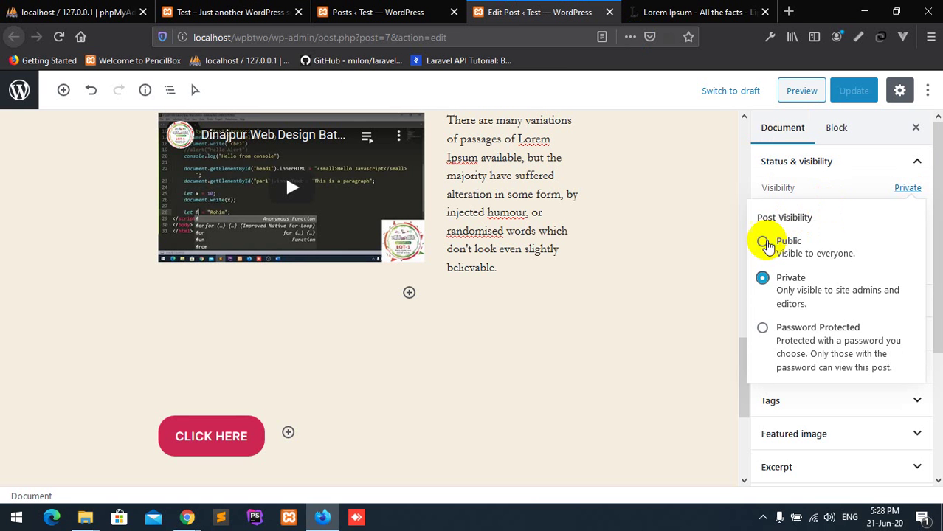
Make the post Password Protected with a password and try to save the update
click(763, 330)
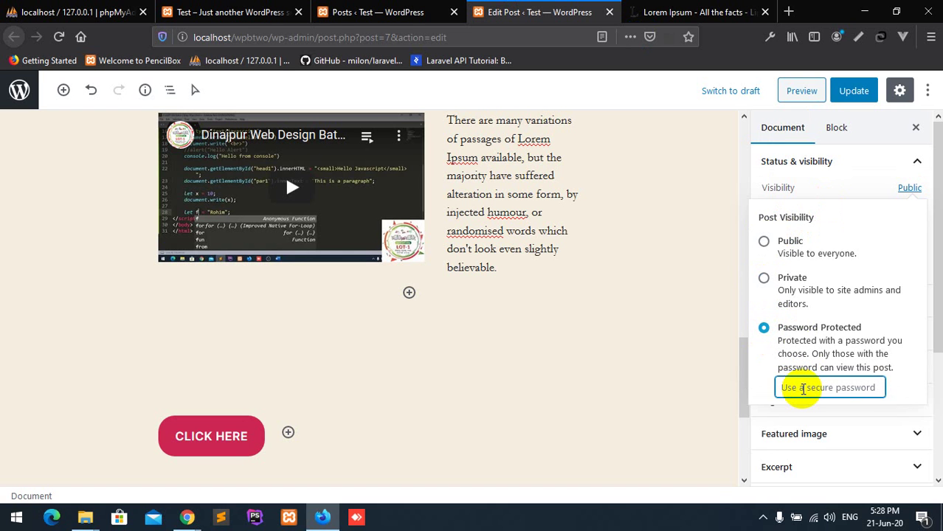
click(803, 388)
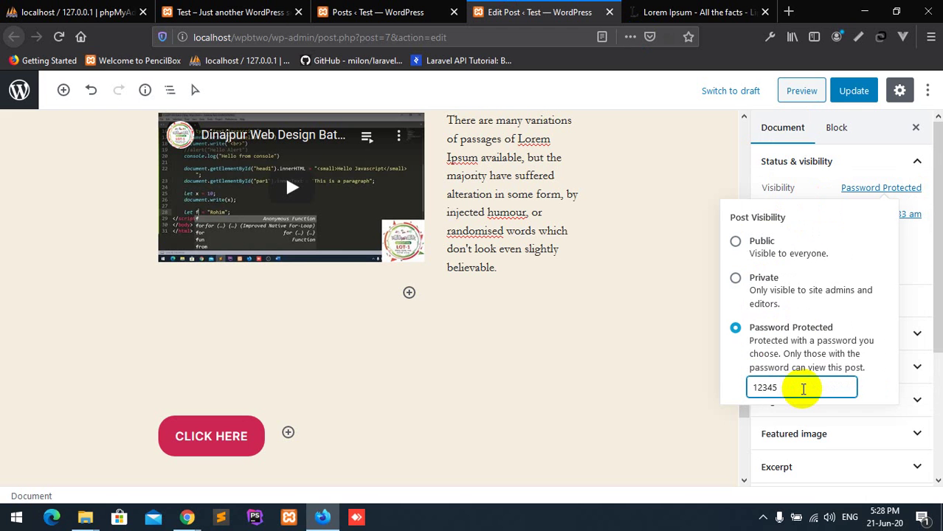
click(711, 189)
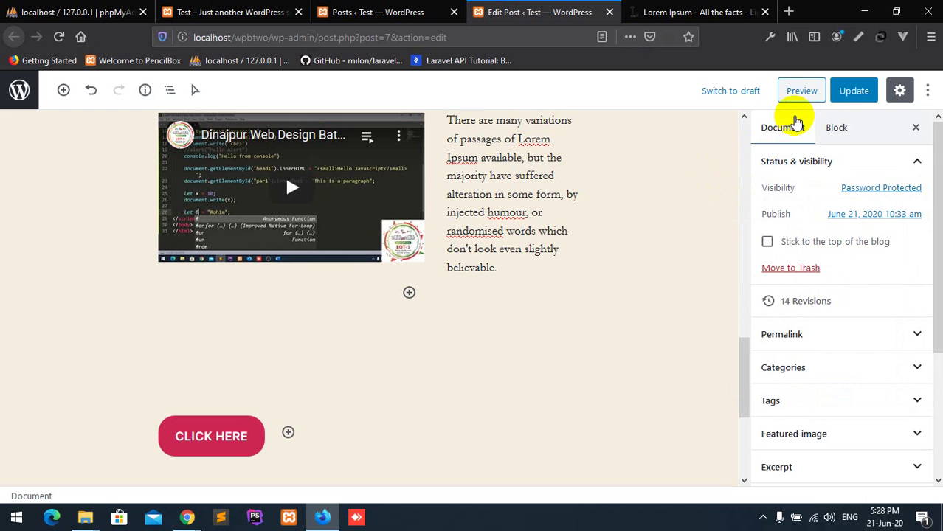
click(856, 95)
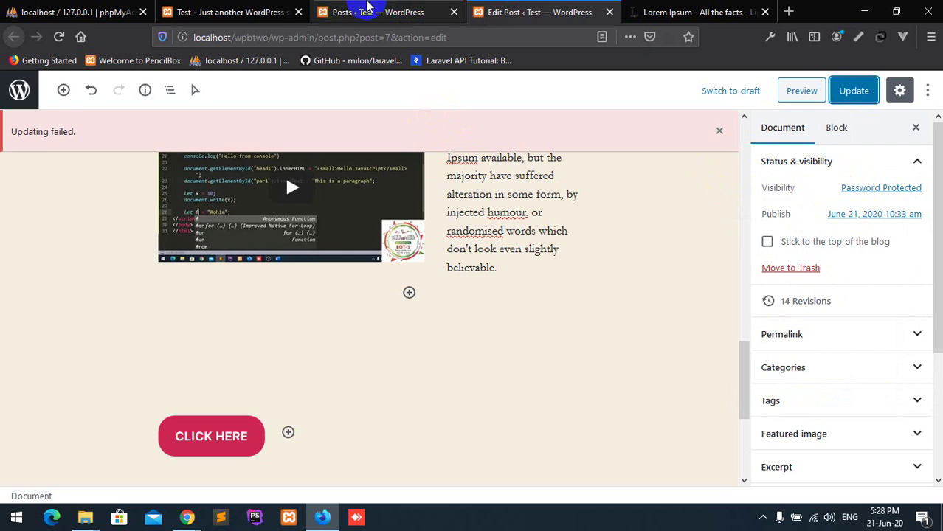
Reload the site's front page, then retry saving the post from the editor
click(233, 12)
click(60, 37)
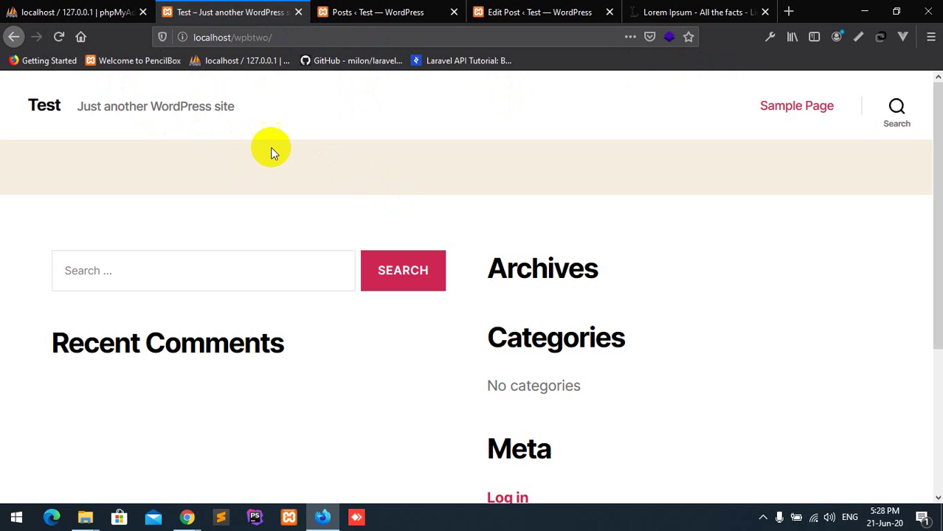
click(292, 37)
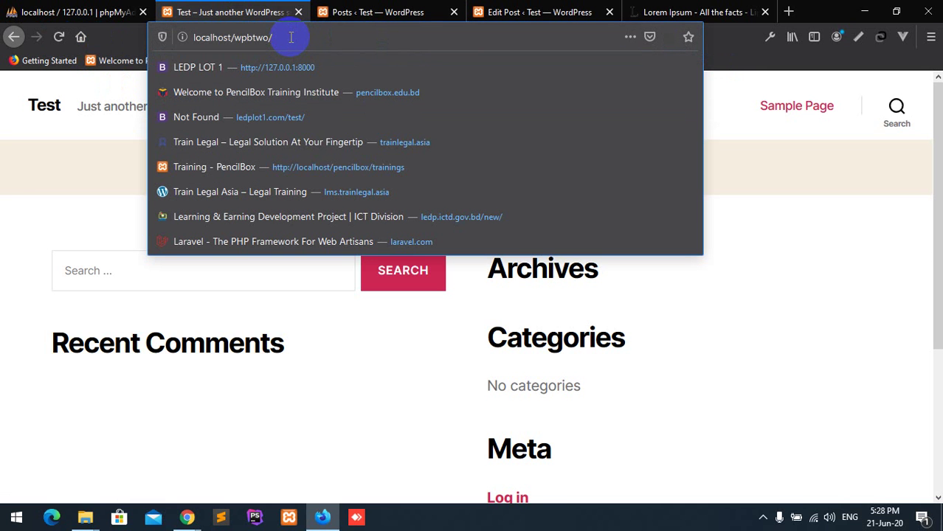
click(530, 10)
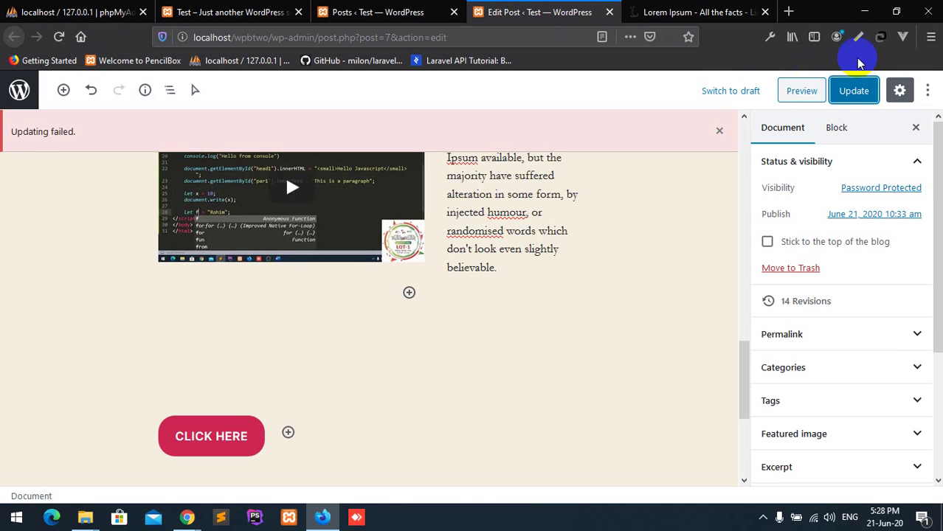
click(857, 94)
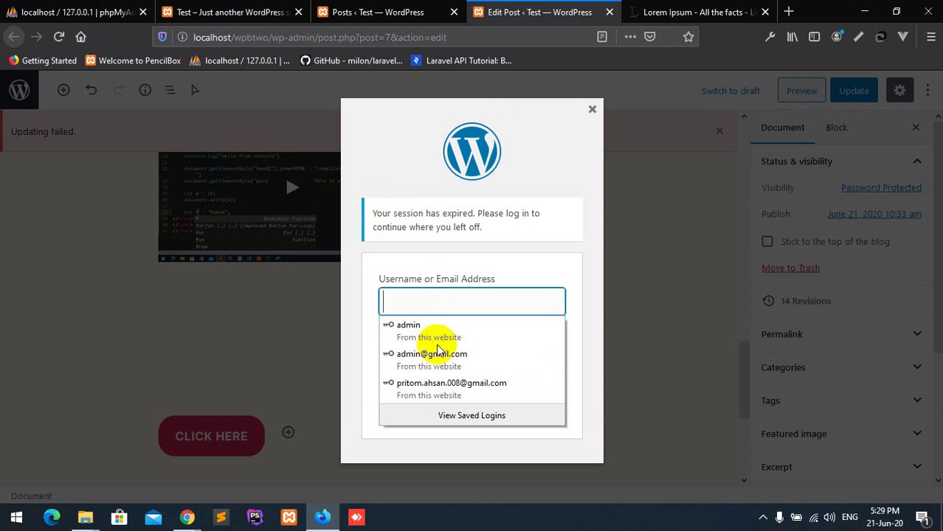
Log back in through the session-expired dialog, decline the browser's login update, and save the post again
click(456, 338)
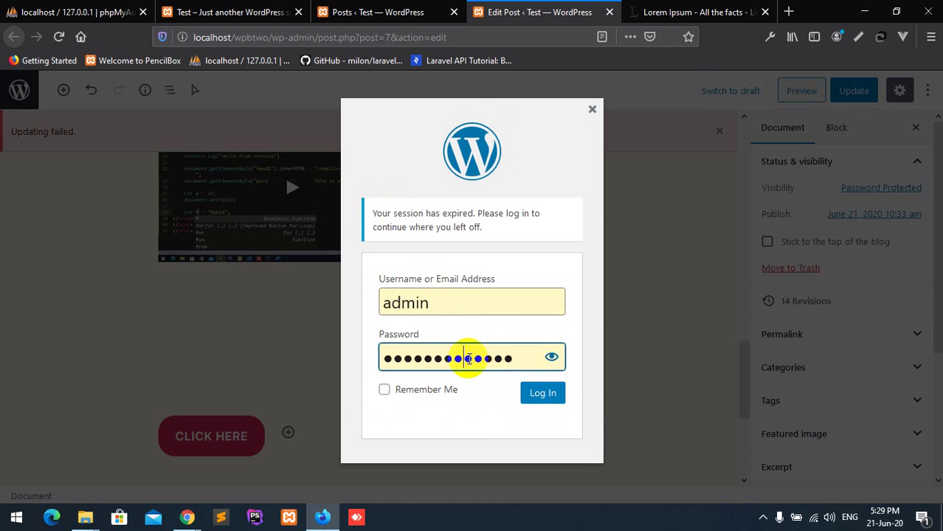
double_click(470, 359)
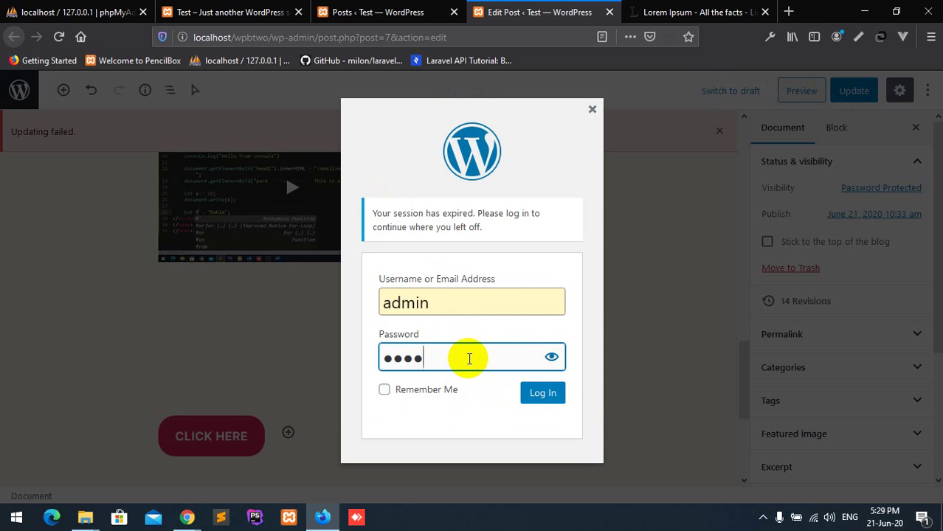
click(538, 394)
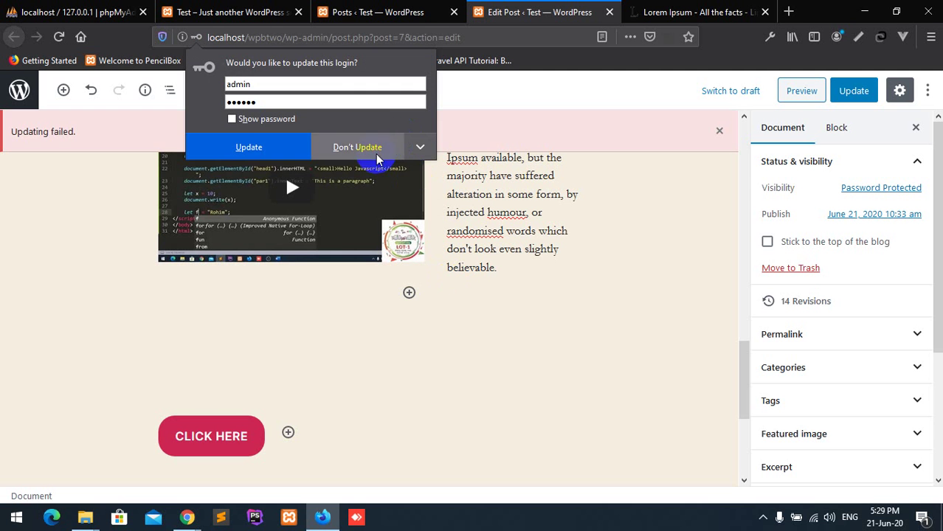
click(360, 147)
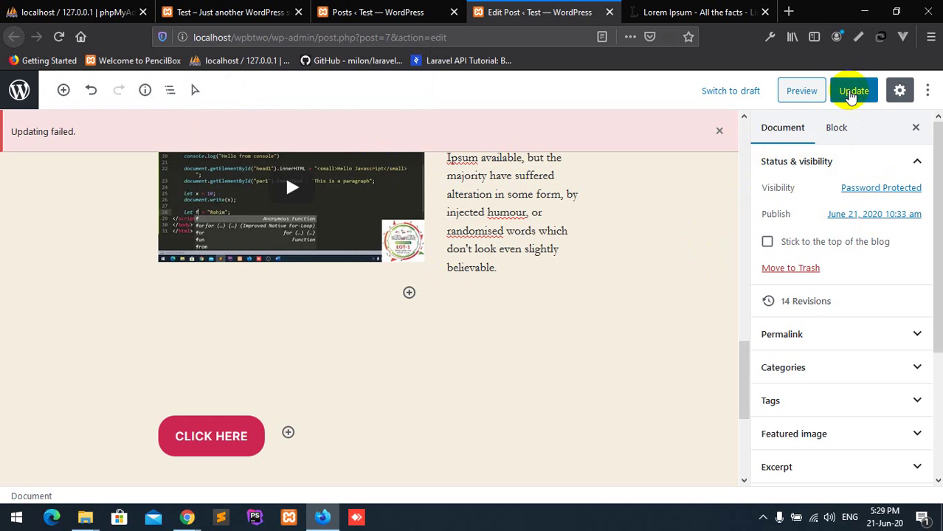
click(855, 90)
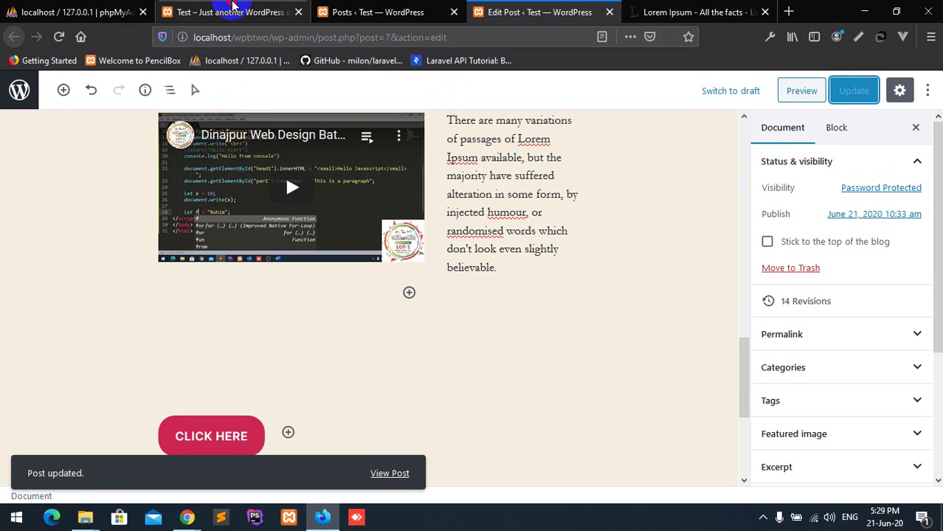
Reload the live front page to see the post listed as Protected
click(232, 6)
click(58, 39)
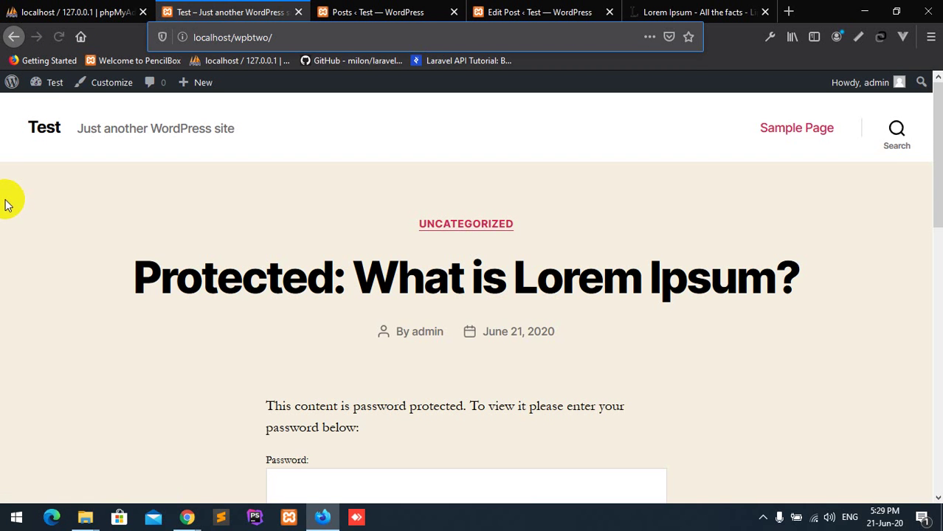
scroll(44, 207, down, 2)
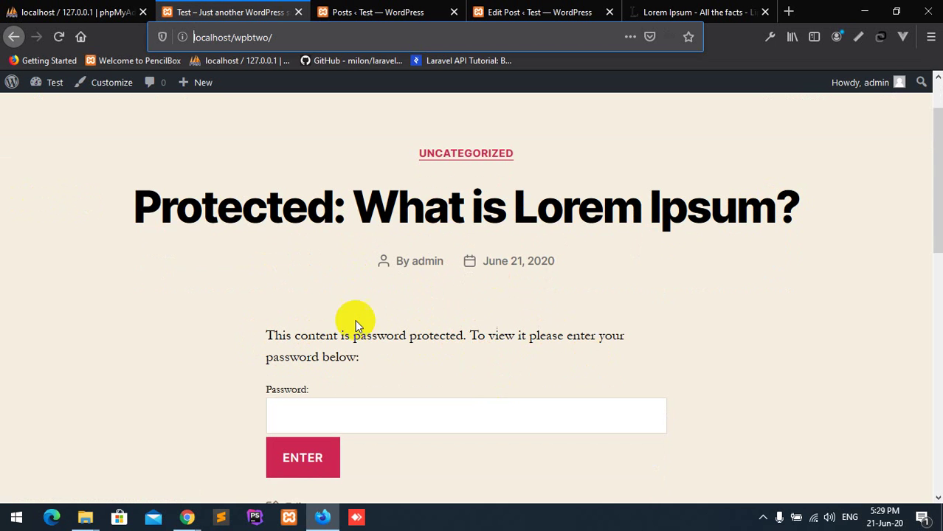
Unlock the protected post with its password and scroll through its Lorem Ipsum content
click(402, 418)
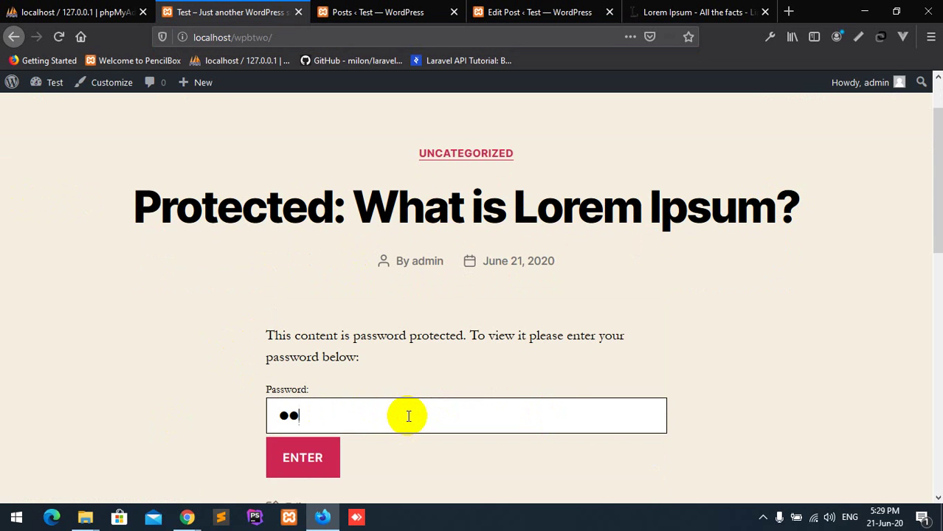
click(310, 461)
click(358, 158)
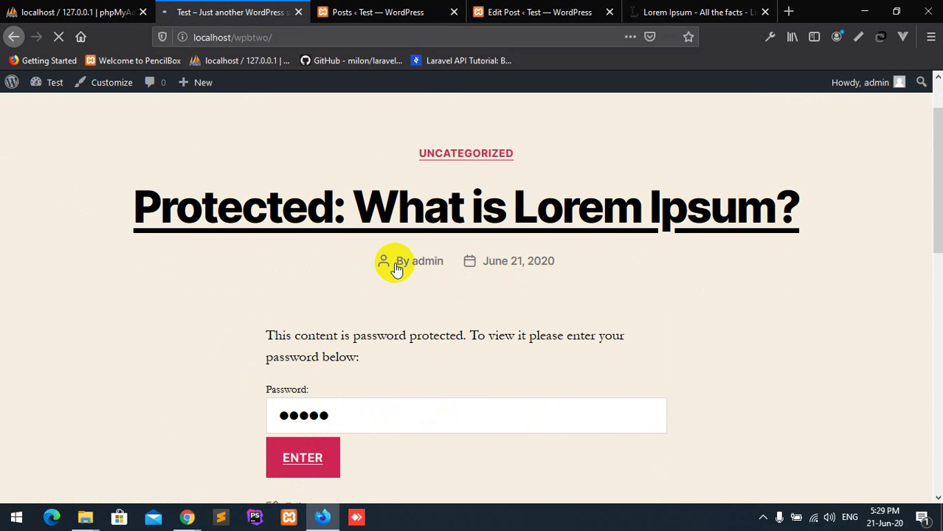
scroll(378, 229, down, 10)
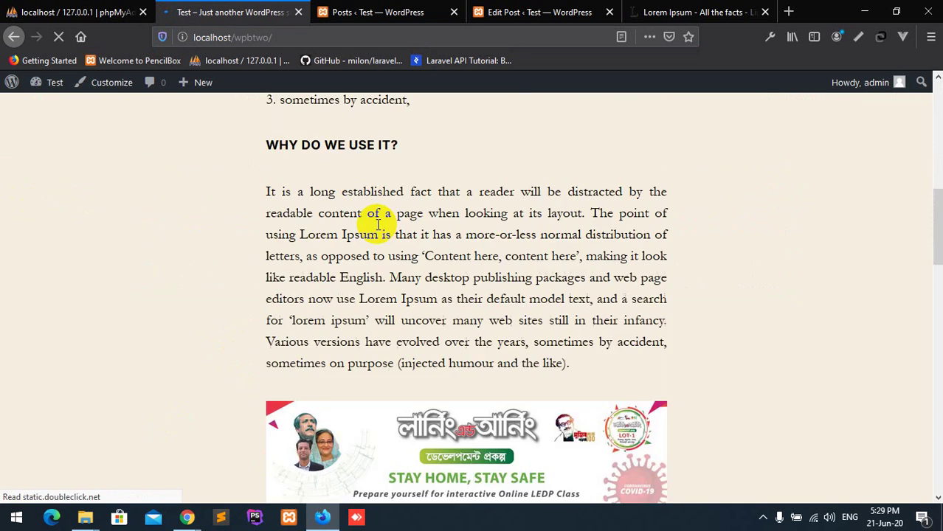
scroll(378, 230, up, 10)
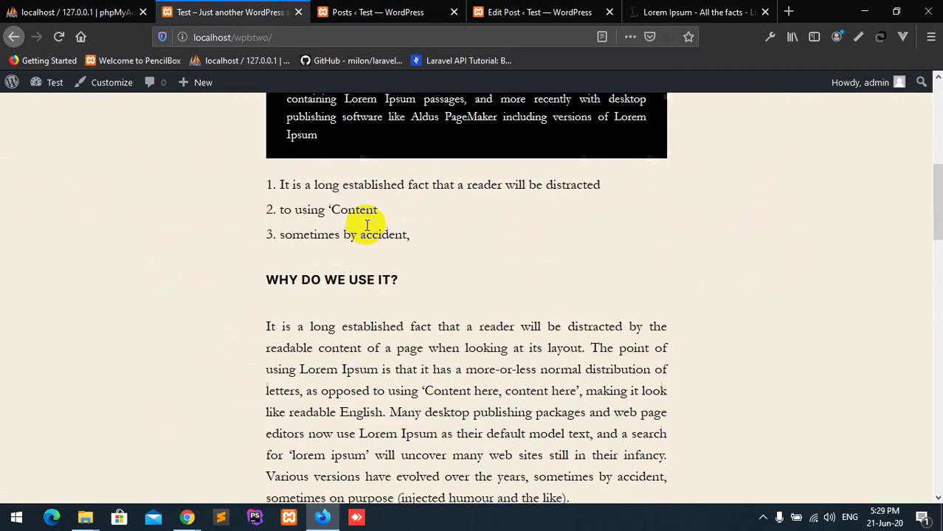
click(546, 10)
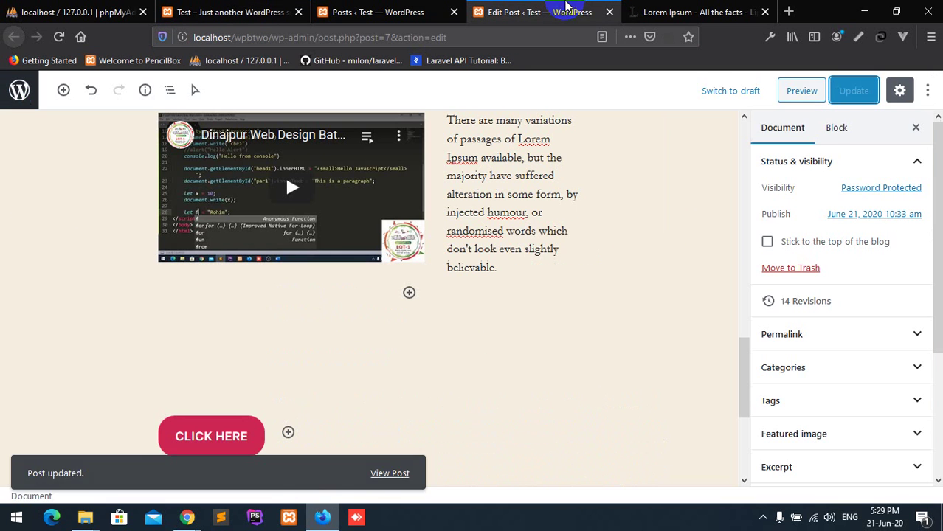
click(892, 189)
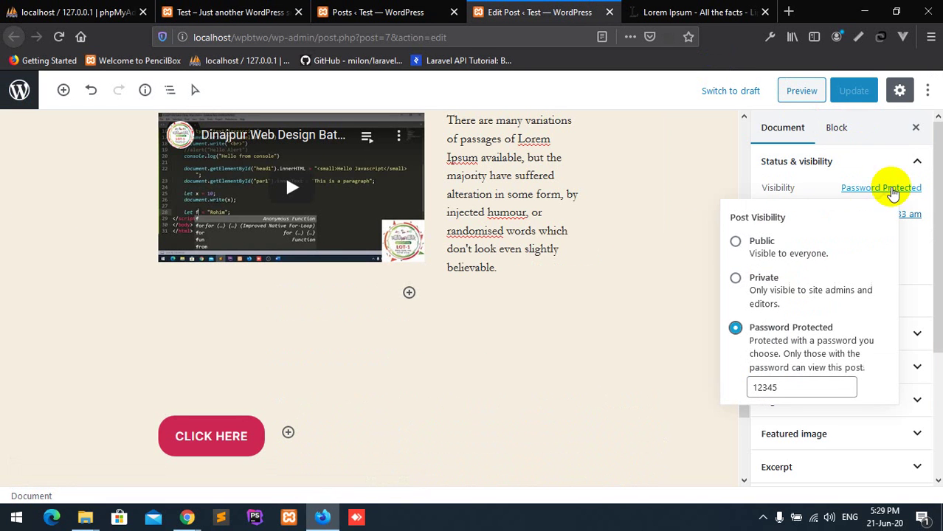
click(737, 245)
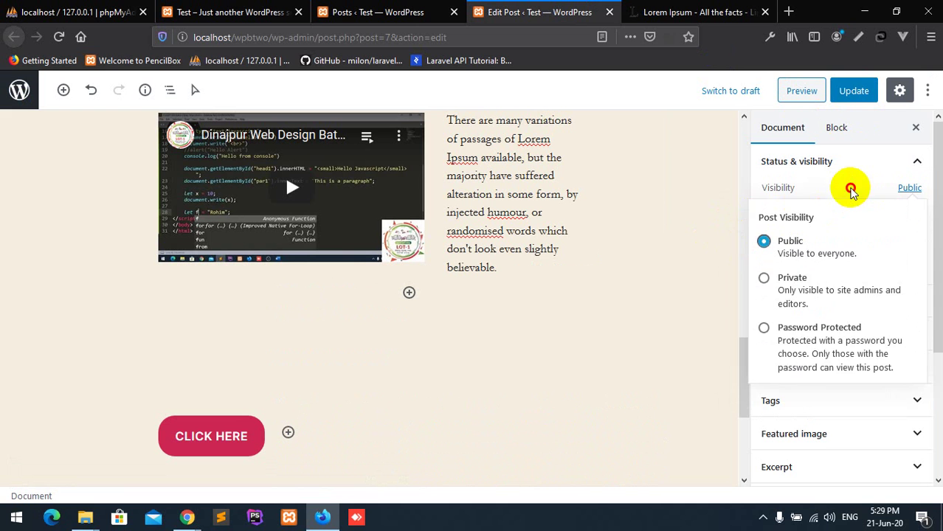
click(852, 190)
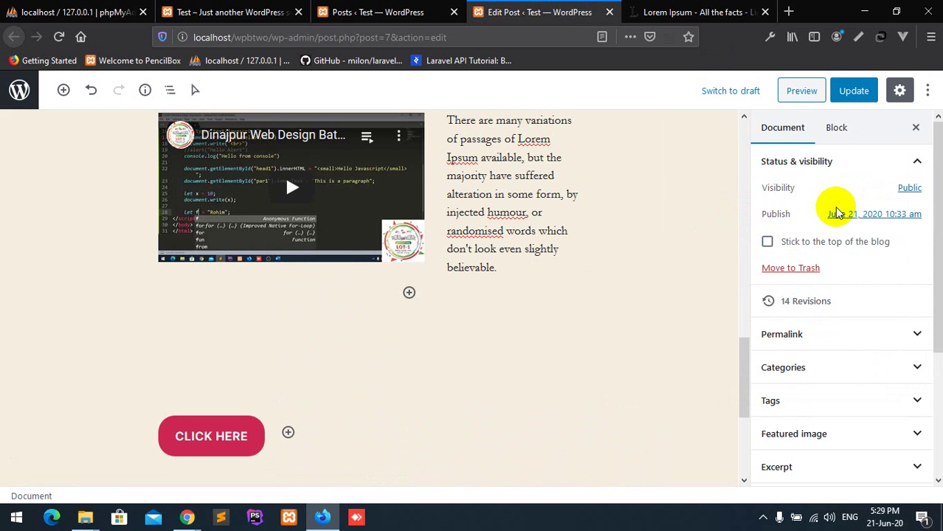
click(881, 219)
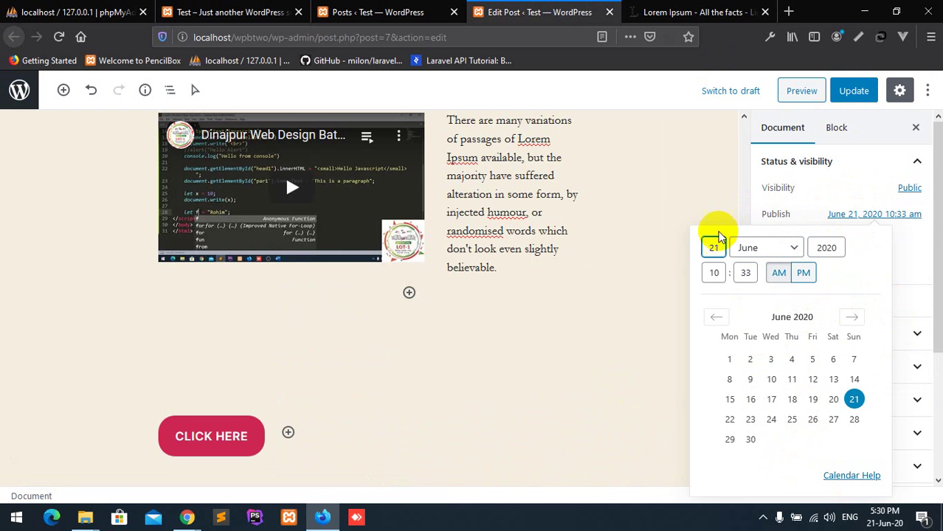
click(714, 248)
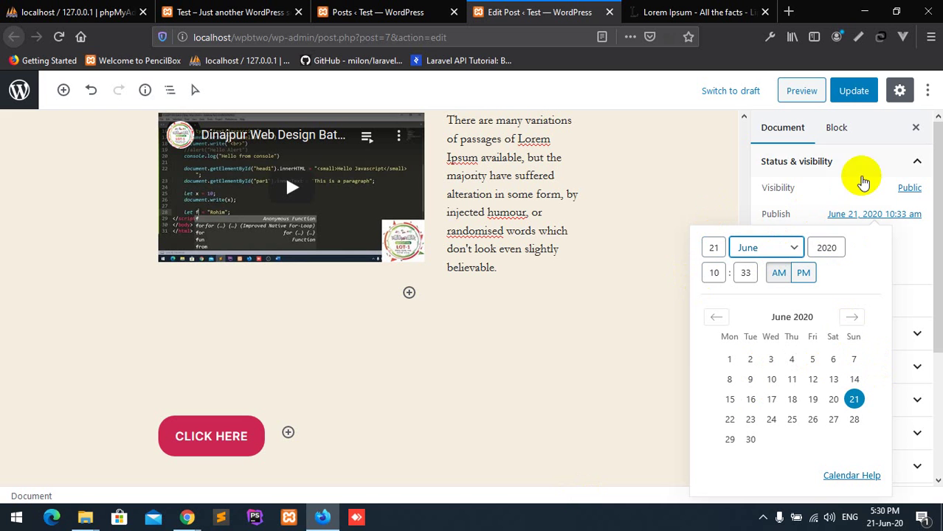
click(862, 176)
click(863, 182)
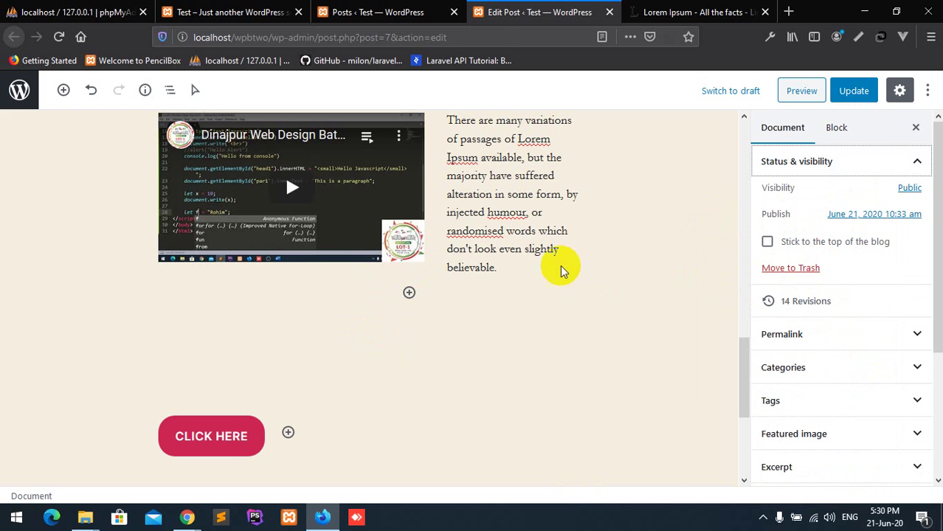
From the reloaded Posts tab, go to All Posts and start a new post with Add New
click(390, 7)
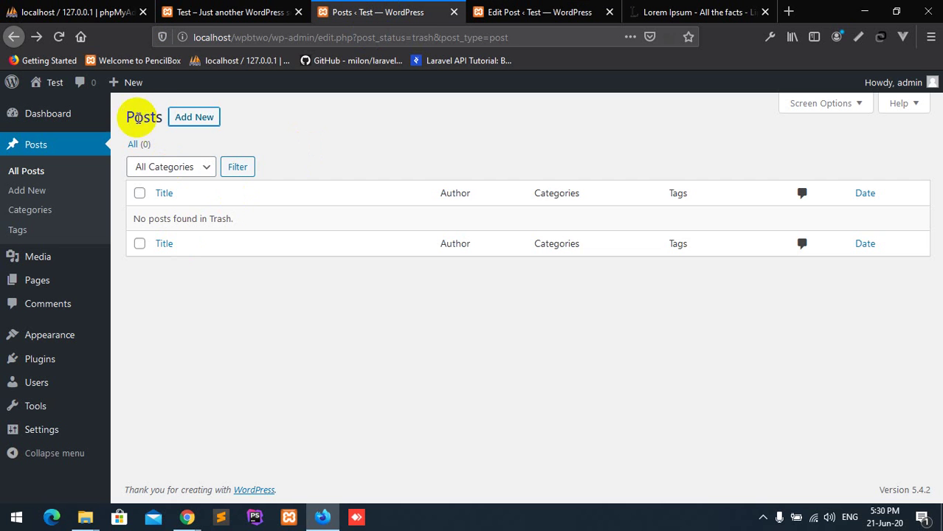
click(57, 40)
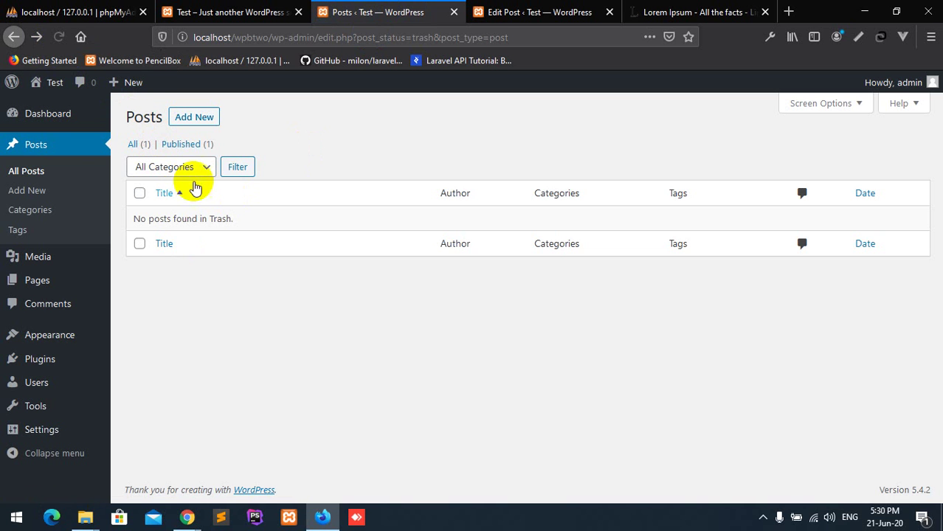
click(48, 176)
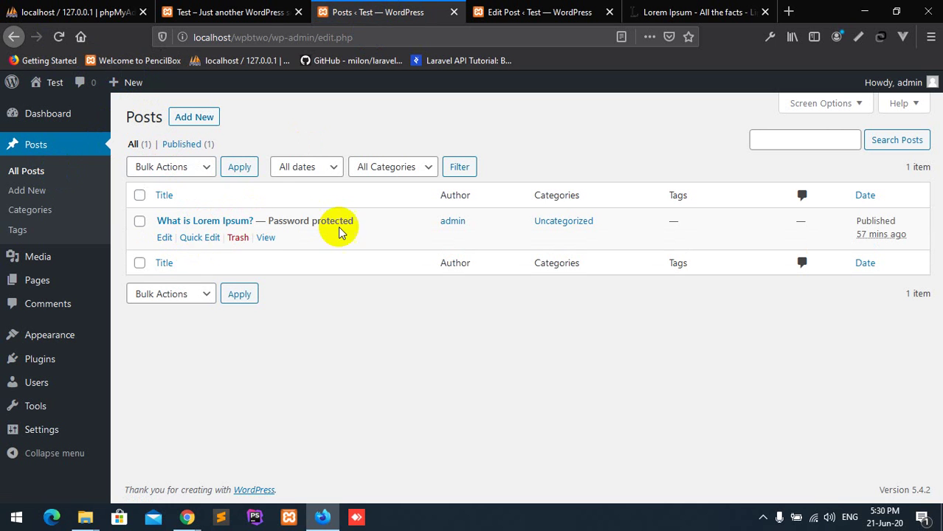
click(203, 120)
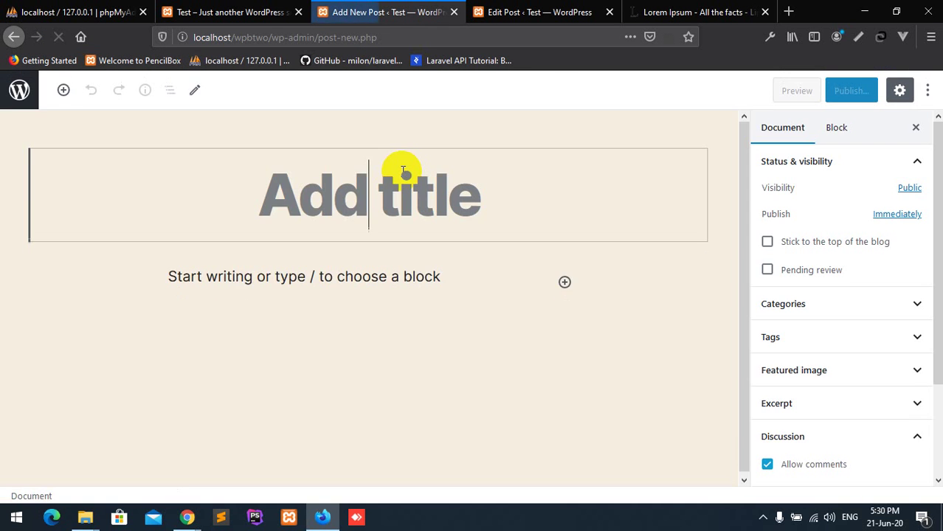
Publish a post titled 'Test' with body text 'fdfsfsdfsd sdffsd', then reload the live site
text(Test)
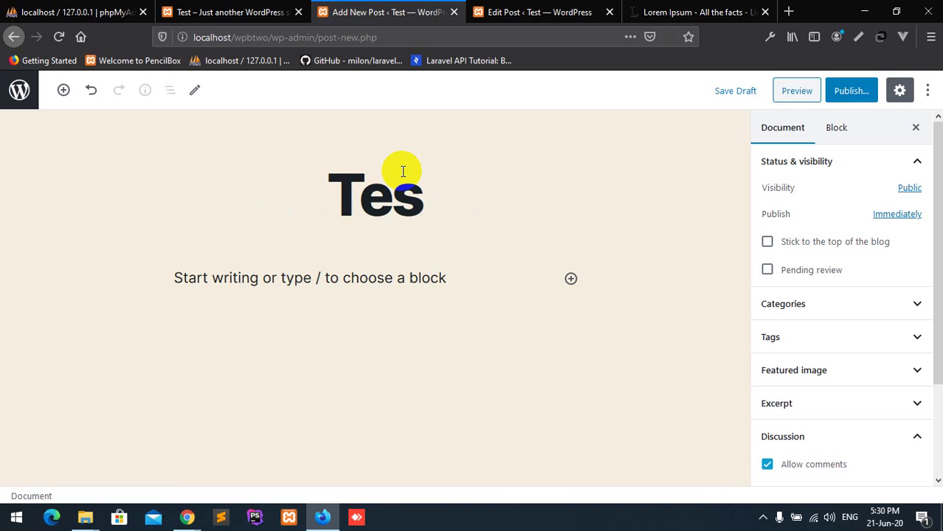
click(412, 286)
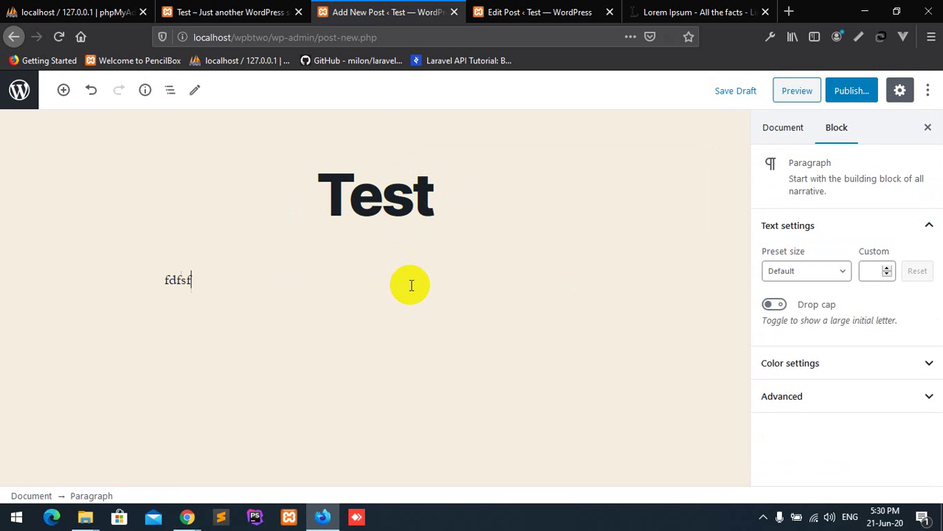
text(fdfsfsdfsd  sdffsd)
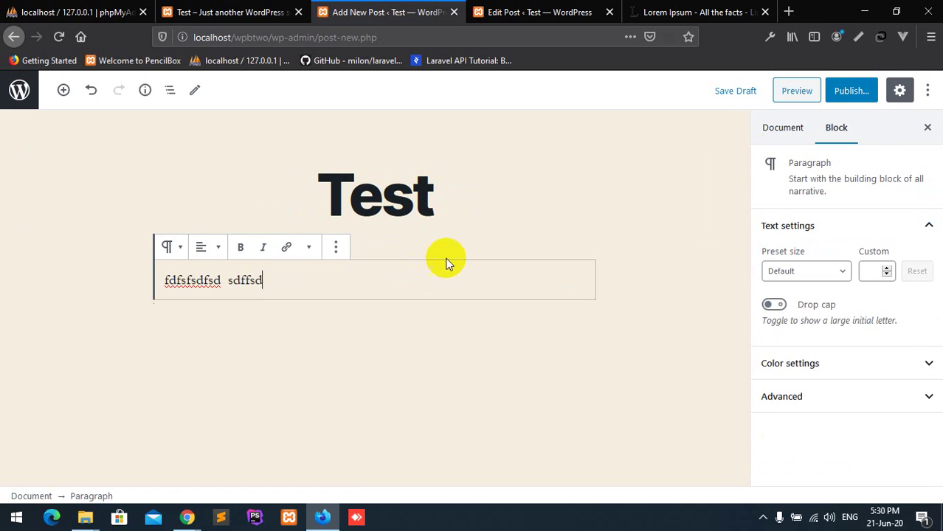
click(860, 93)
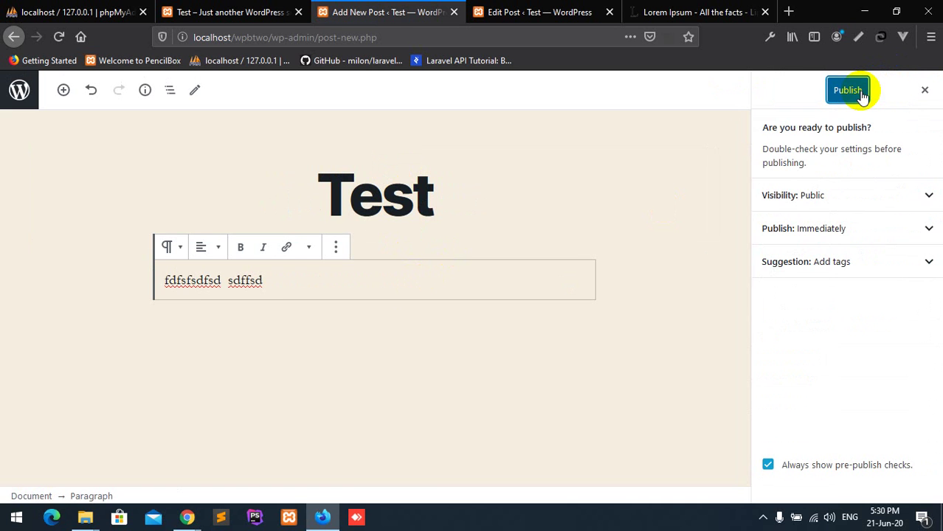
click(859, 93)
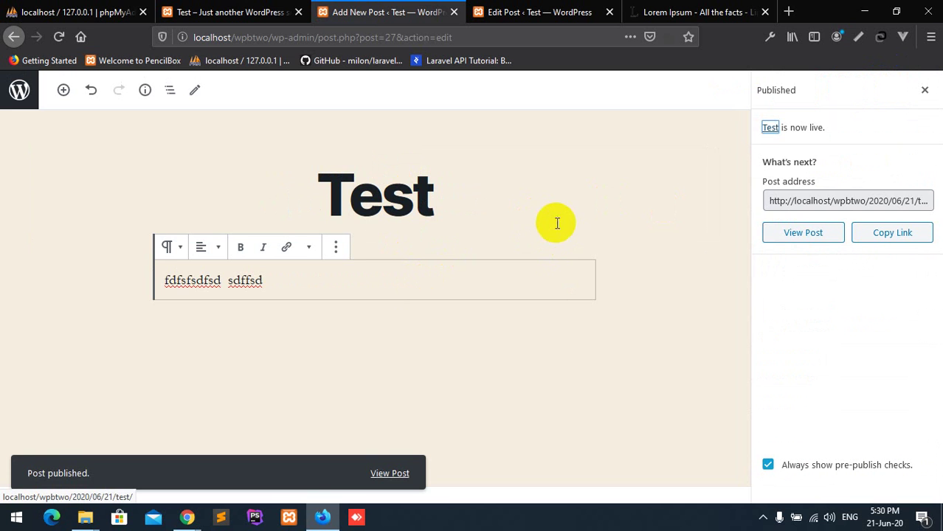
click(927, 91)
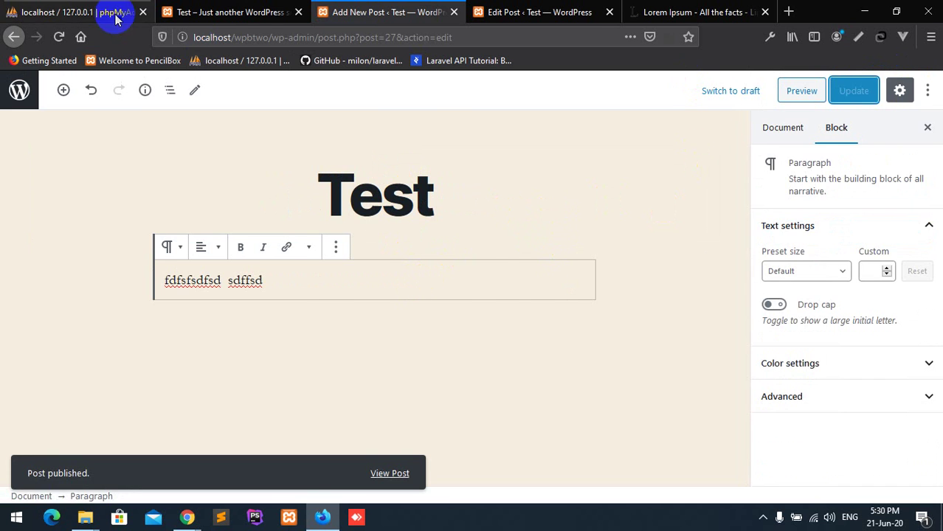
click(181, 13)
click(58, 37)
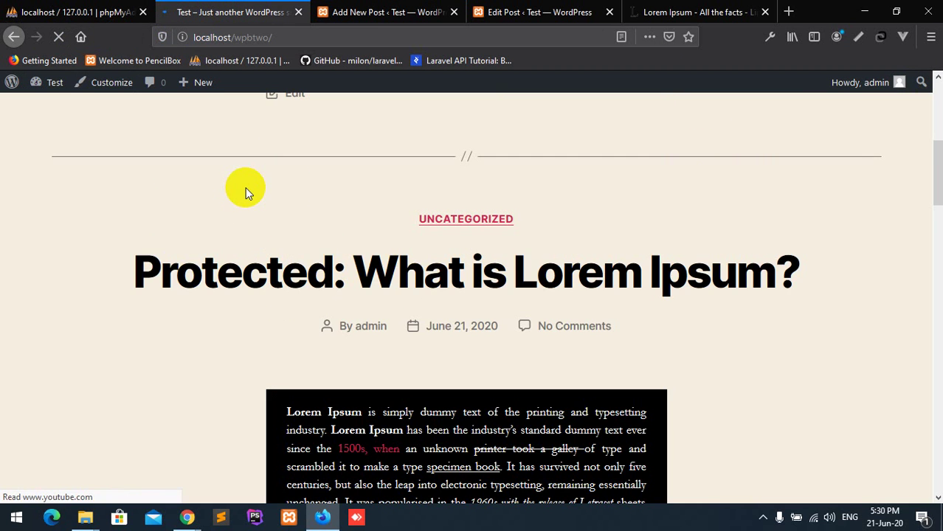
Scroll the front page to confirm Test sits above the protected Lorem Ipsum post, then return to its editor
scroll(378, 202, up, 5)
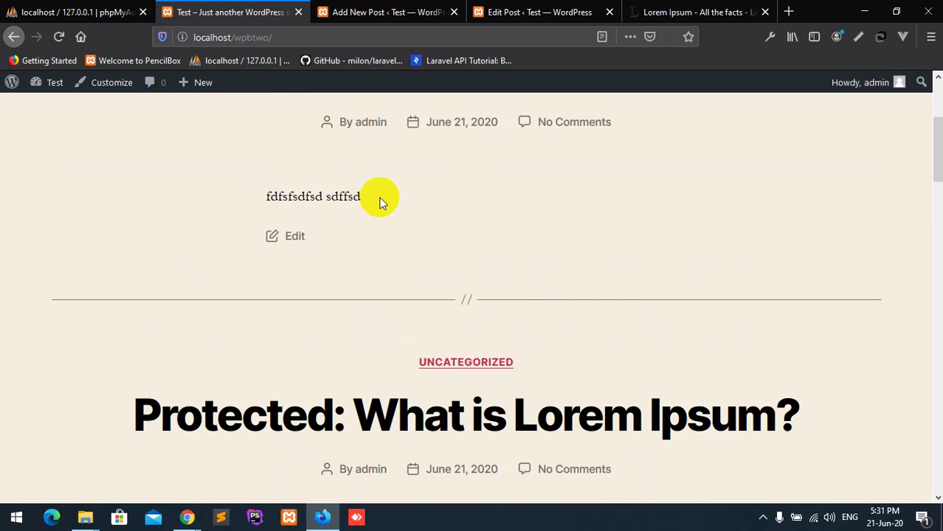
scroll(384, 295, down, 5)
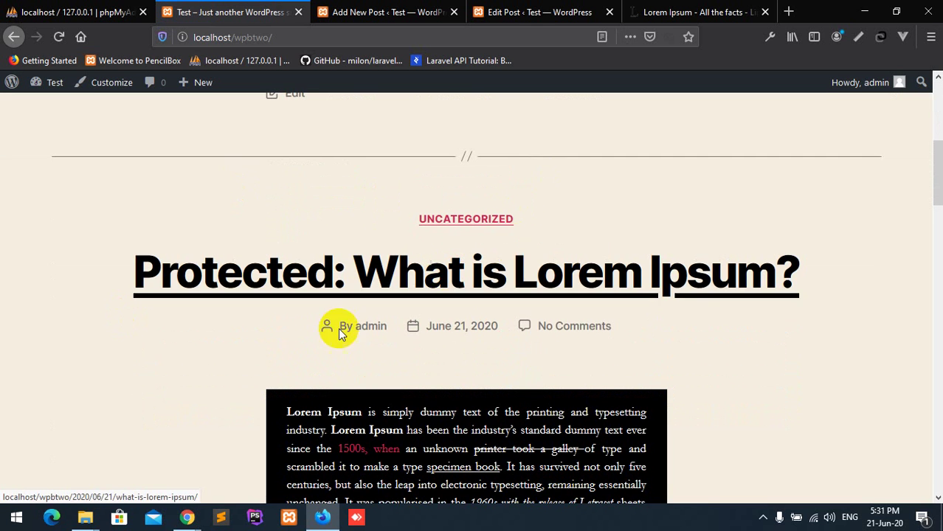
scroll(295, 308, down, 3)
scroll(326, 310, up, 6)
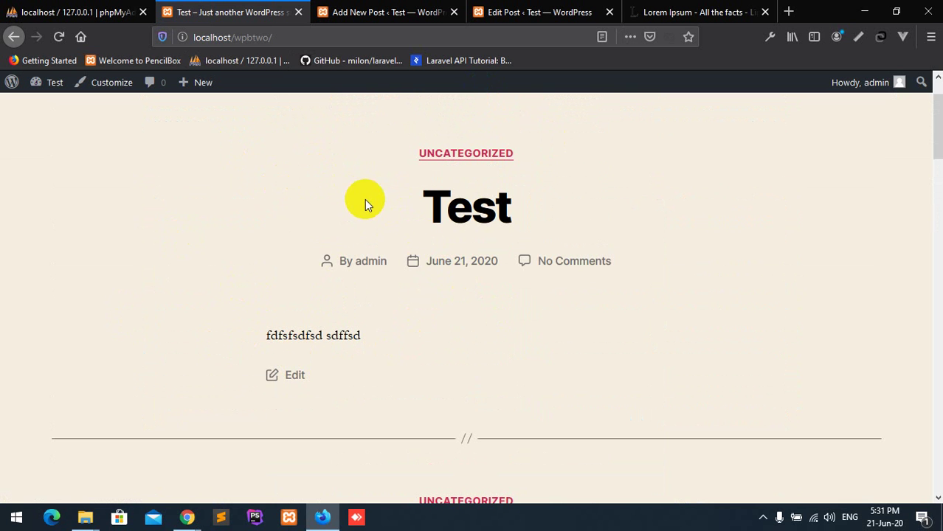
scroll(366, 202, down, 8)
scroll(364, 206, up, 8)
scroll(331, 308, down, 4)
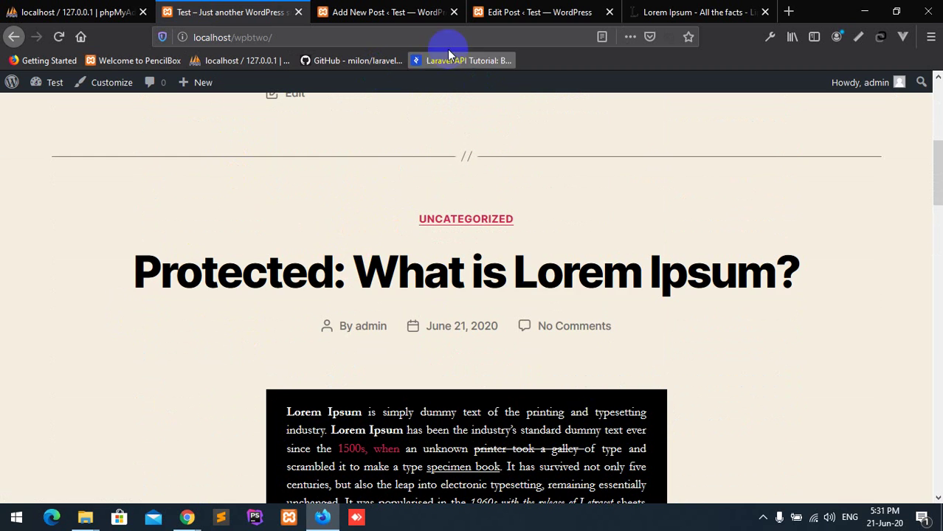
click(536, 10)
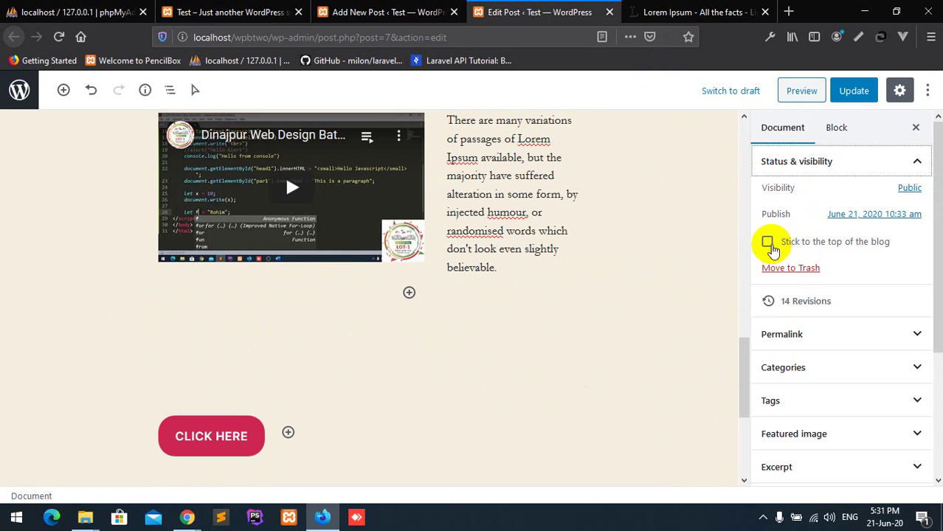
Tick 'Stick to the top of the blog' for Lorem Ipsum, update it, and reload the live site
click(770, 243)
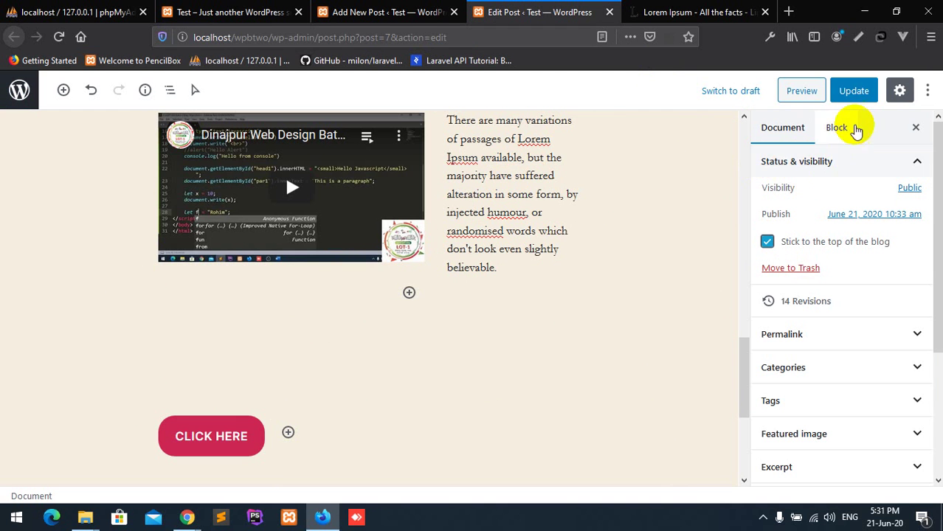
click(850, 93)
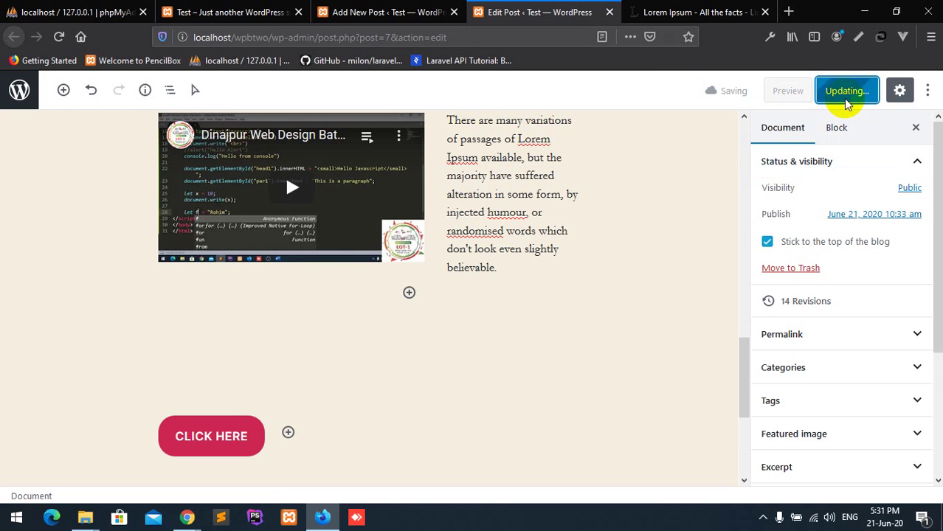
click(184, 12)
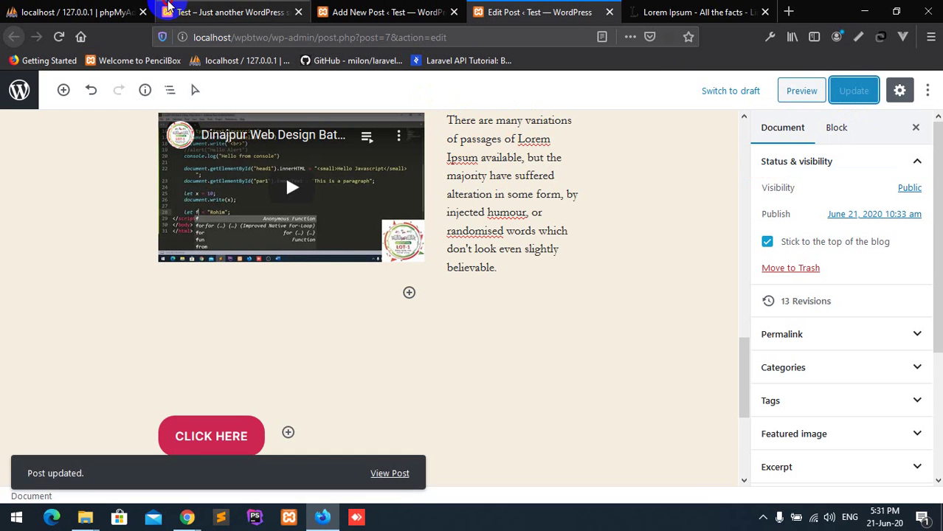
click(59, 37)
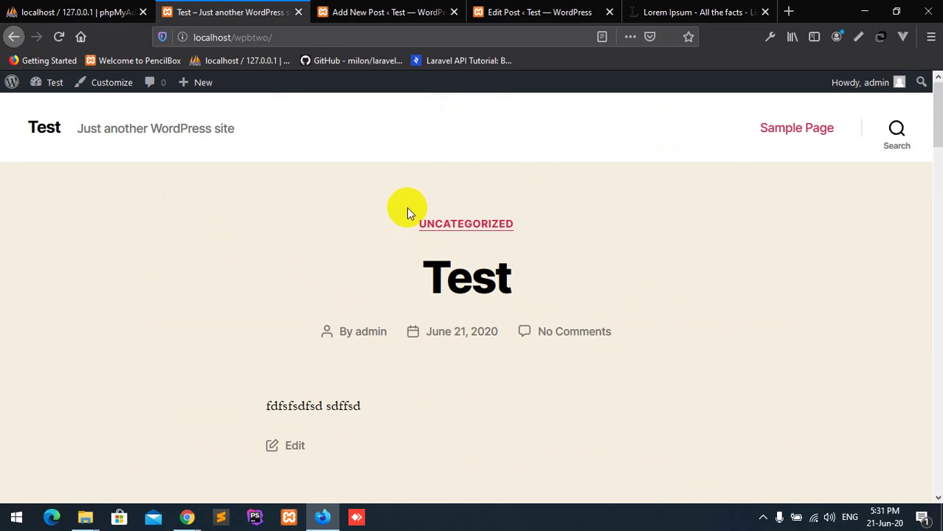
Reload the front page, confirm the Sticky Lorem Ipsum post sits above Test, and return to its editor
click(64, 44)
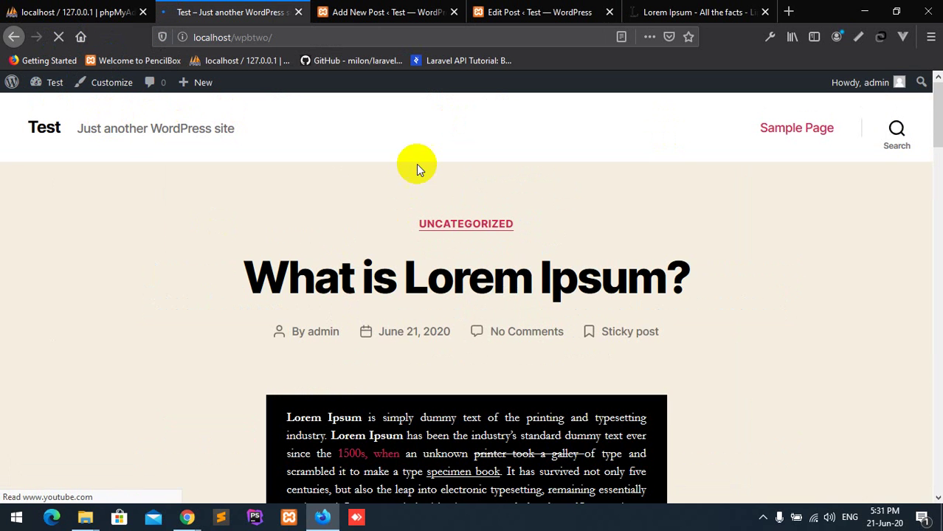
scroll(211, 254, down, 10)
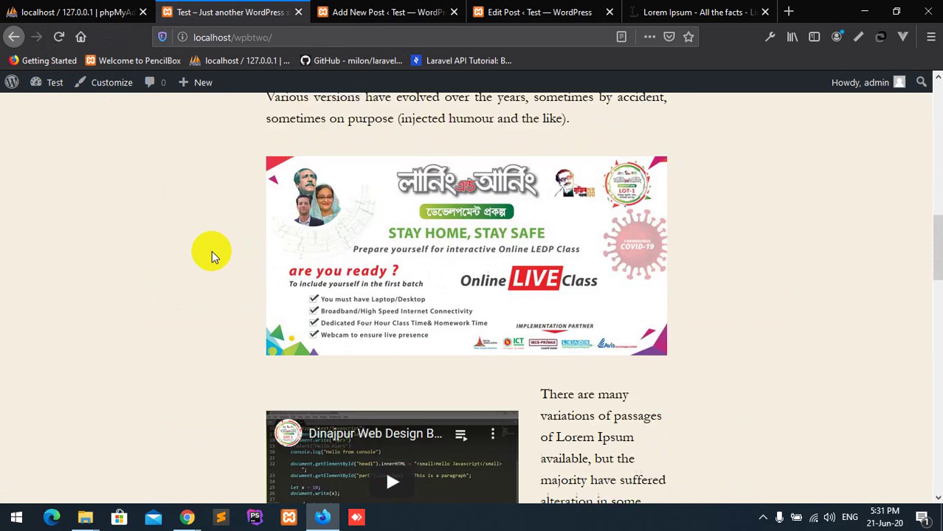
scroll(212, 250, down, 10)
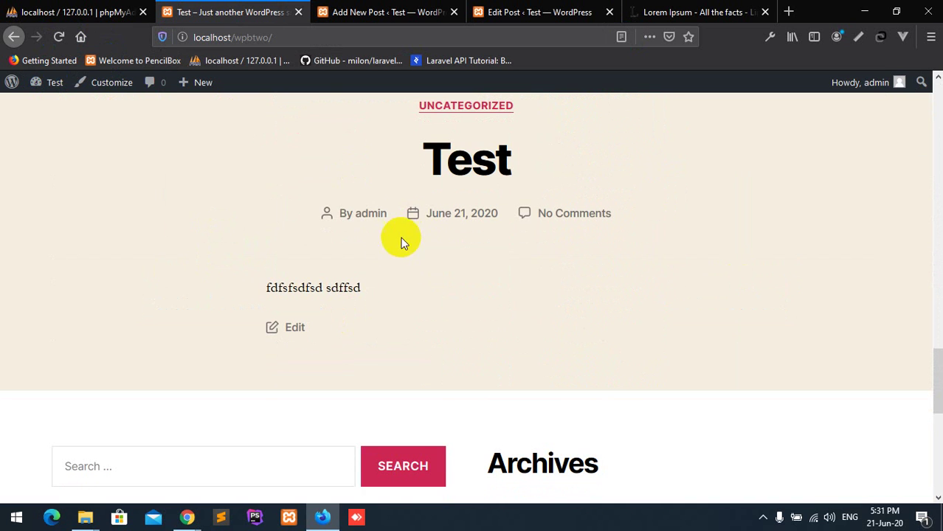
scroll(318, 266, up, 3)
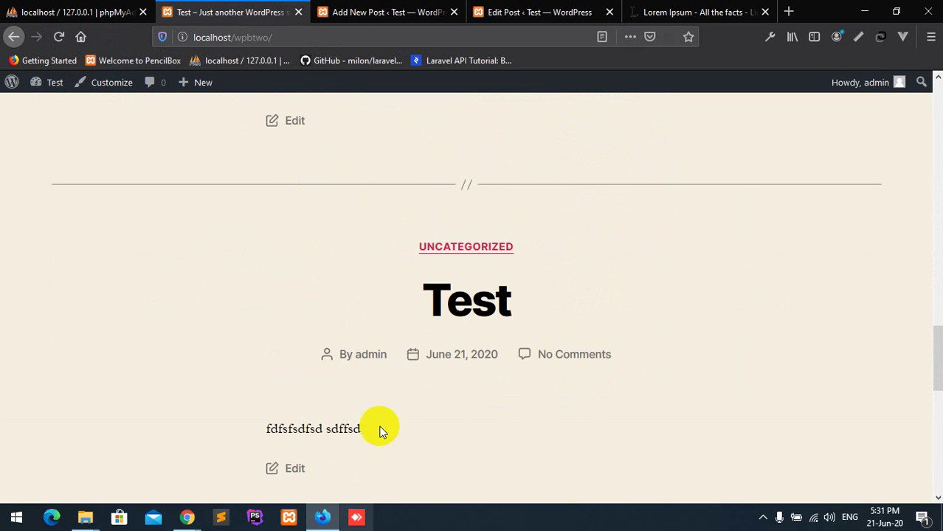
scroll(378, 258, up, 1)
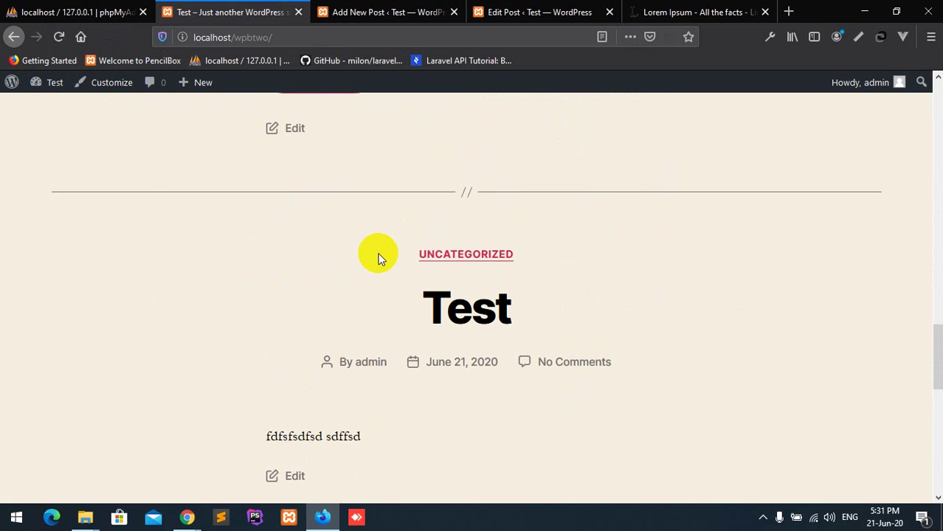
scroll(378, 259, up, 20)
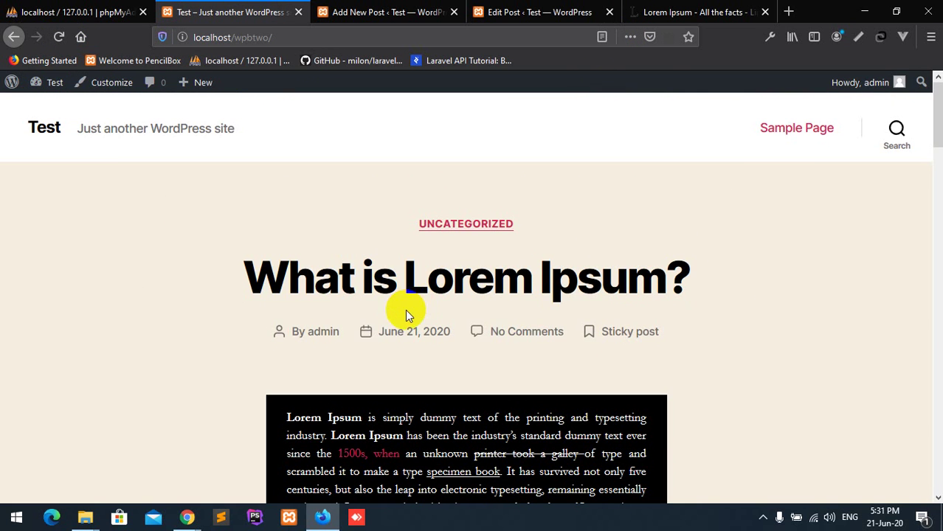
click(533, 11)
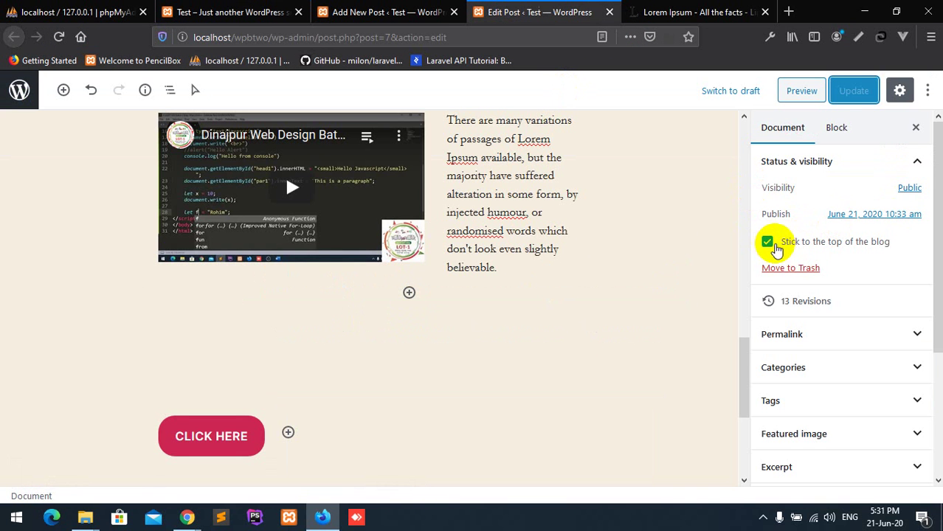
Open the '13 Revisions' Compare Revisions screen for 'What is Lorem Ipsum?'
scroll(820, 254, down, 2)
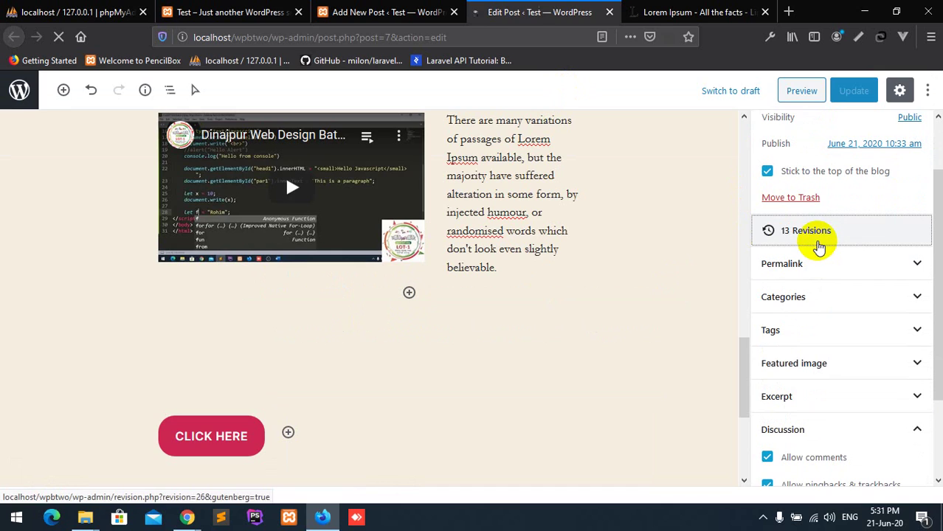
click(820, 248)
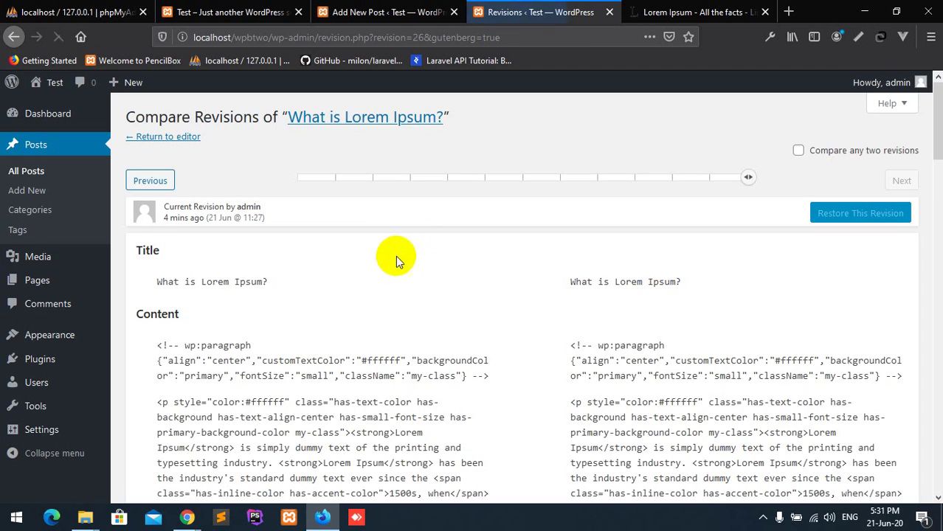
Scroll through the comparison and load earlier revisions 16 and 11
scroll(333, 280, down, 3)
scroll(545, 299, down, 2)
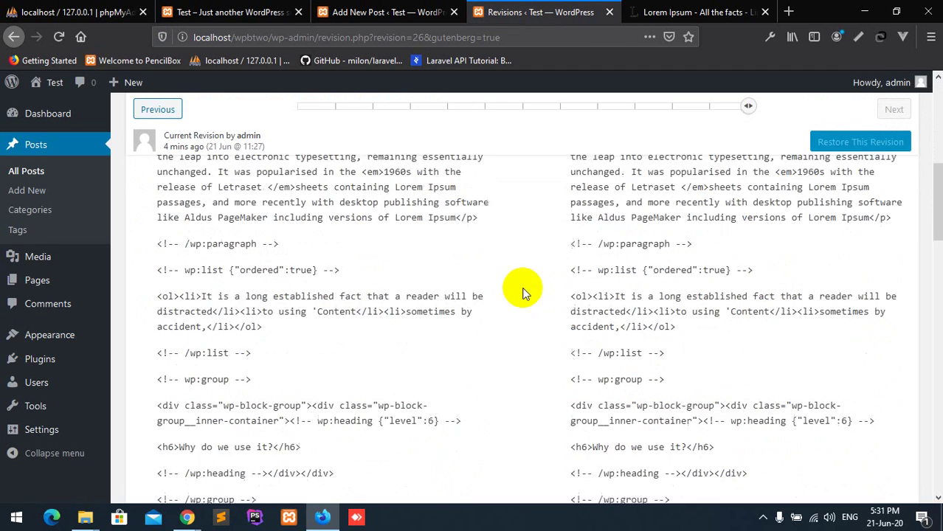
scroll(522, 292, down, 6)
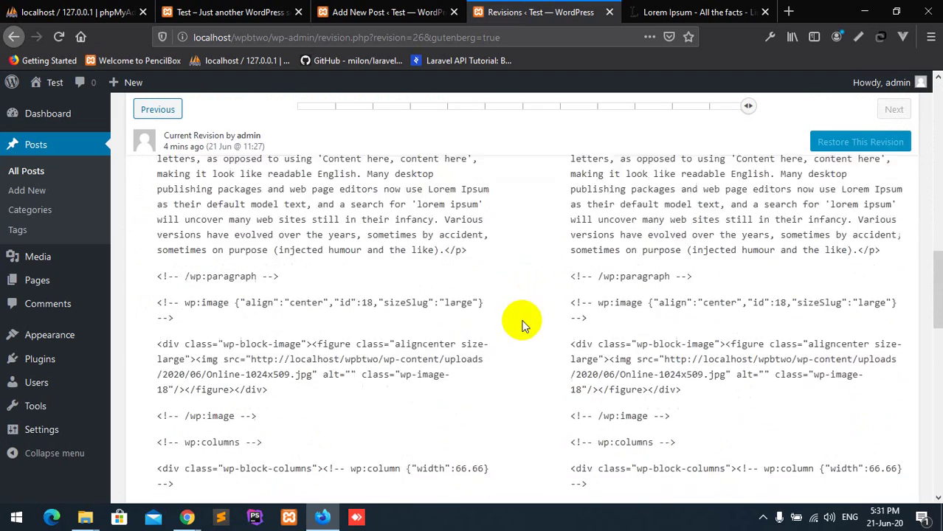
scroll(523, 324, down, 12)
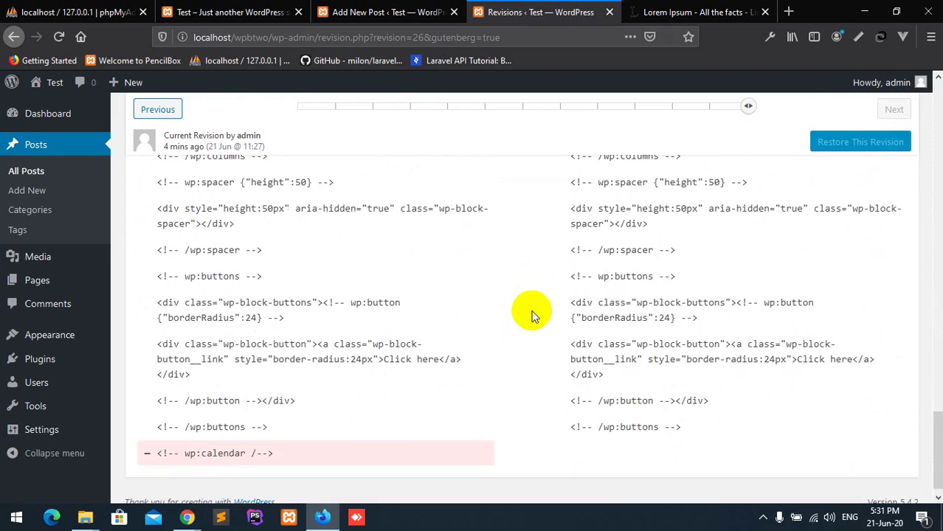
scroll(533, 291, up, 8)
click(447, 107)
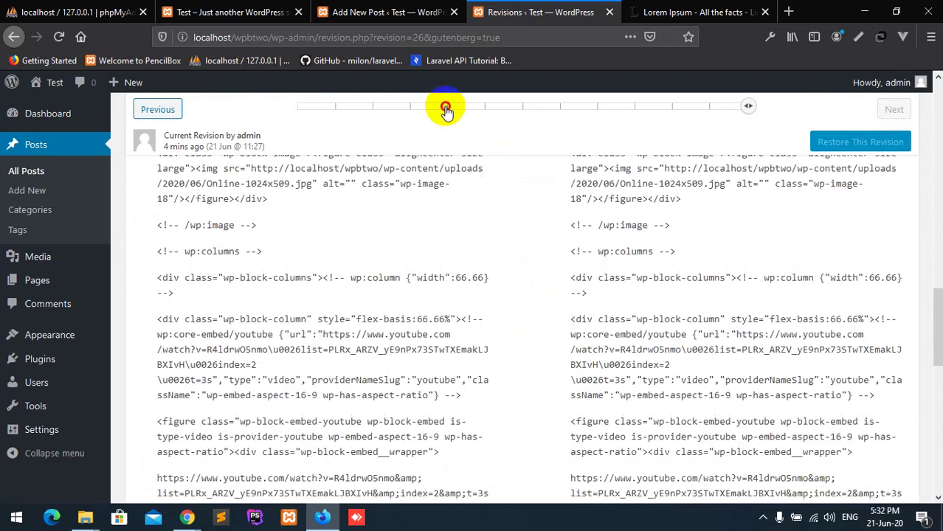
scroll(561, 221, up, 4)
scroll(807, 173, down, 3)
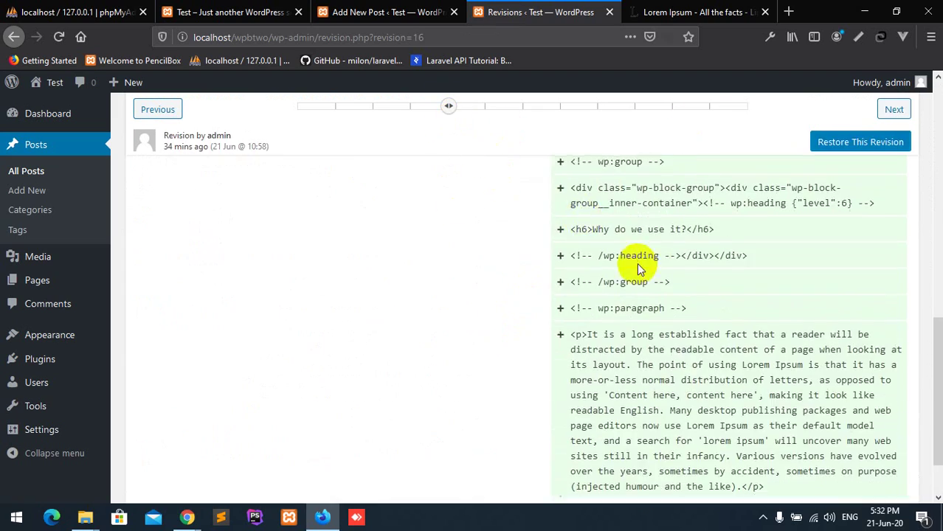
scroll(517, 199, up, 3)
click(374, 107)
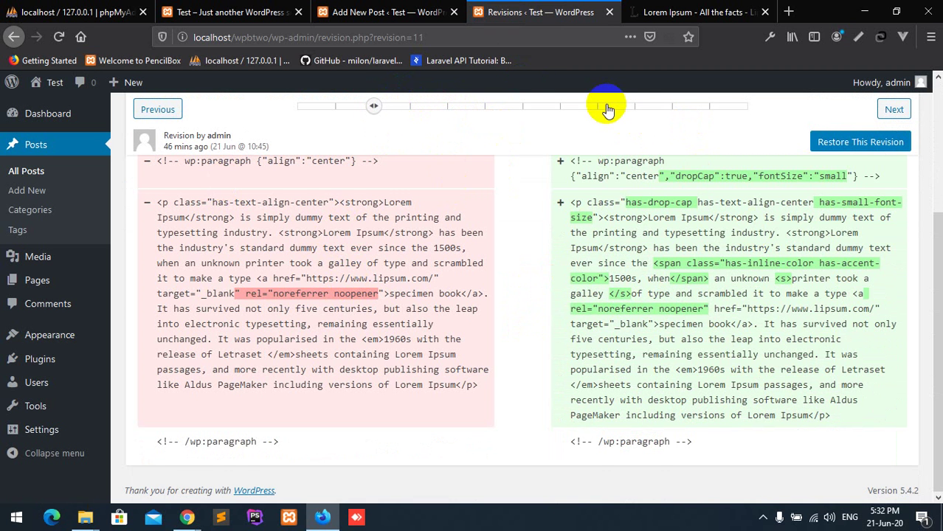
Compare the more recent revisions 22 and 24, then jump back to revision 10
click(636, 108)
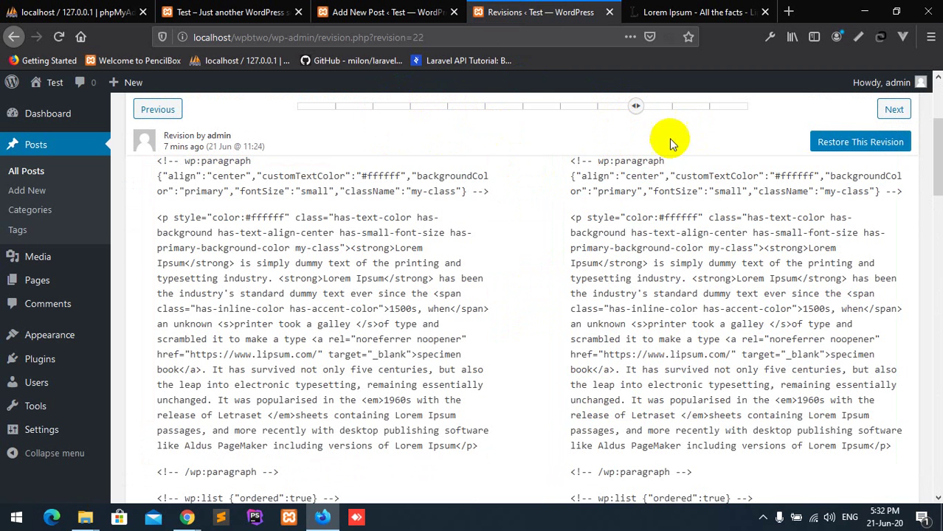
click(707, 111)
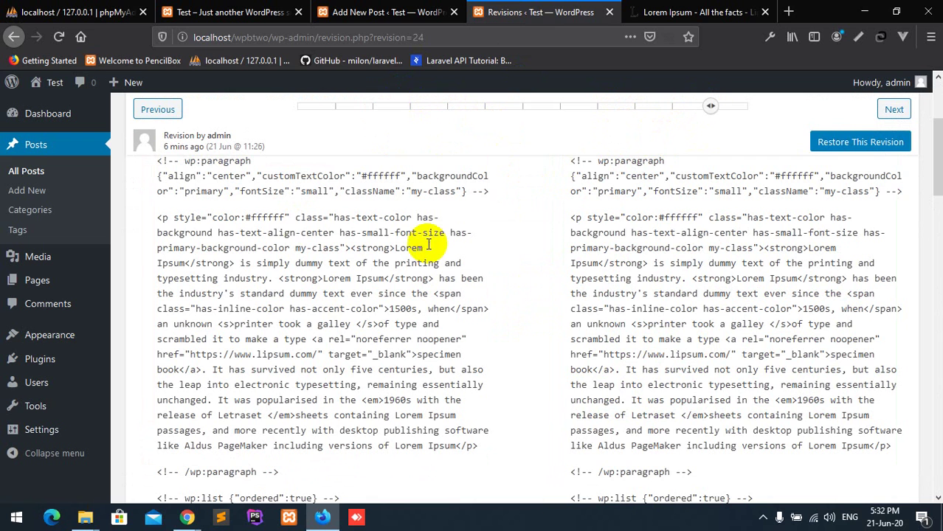
scroll(549, 222, down, 4)
scroll(549, 220, up, 6)
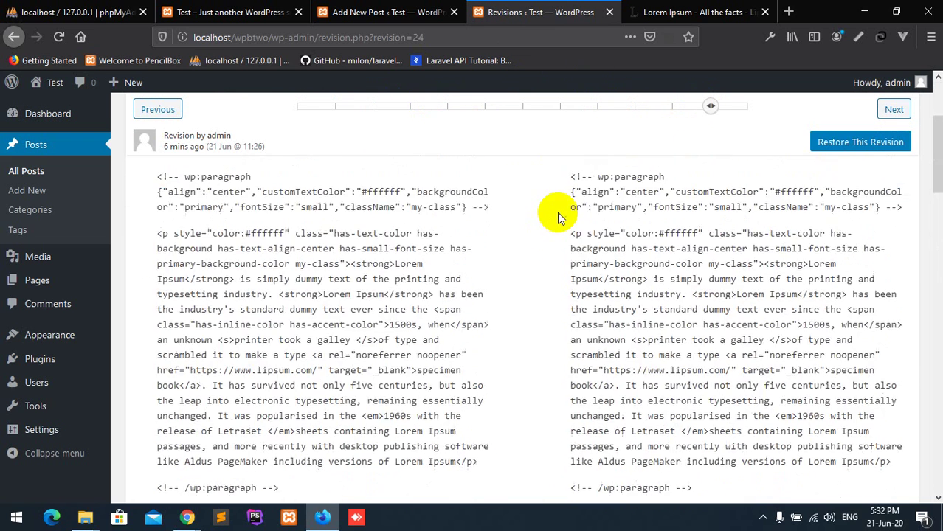
click(333, 179)
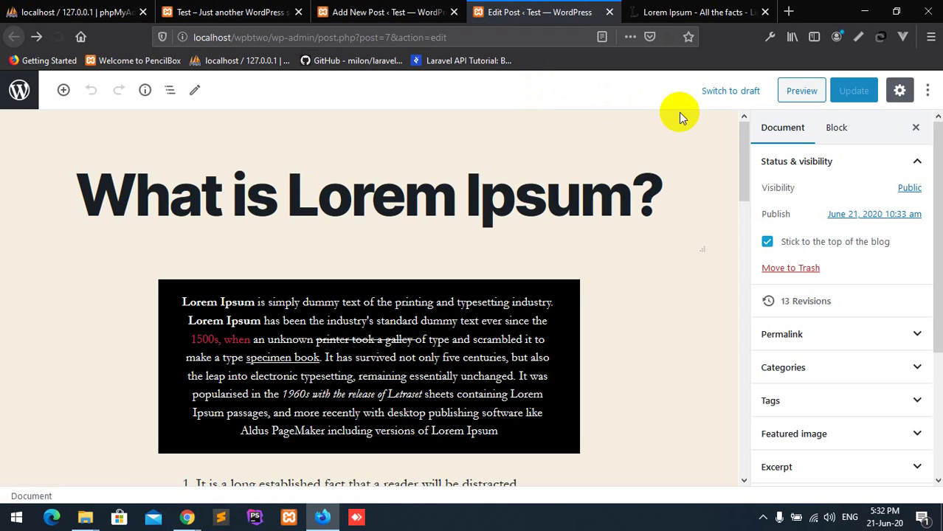
Check the what-is-lorem-ipsum slug in Permalink and in the live post's address
scroll(825, 190, down, 4)
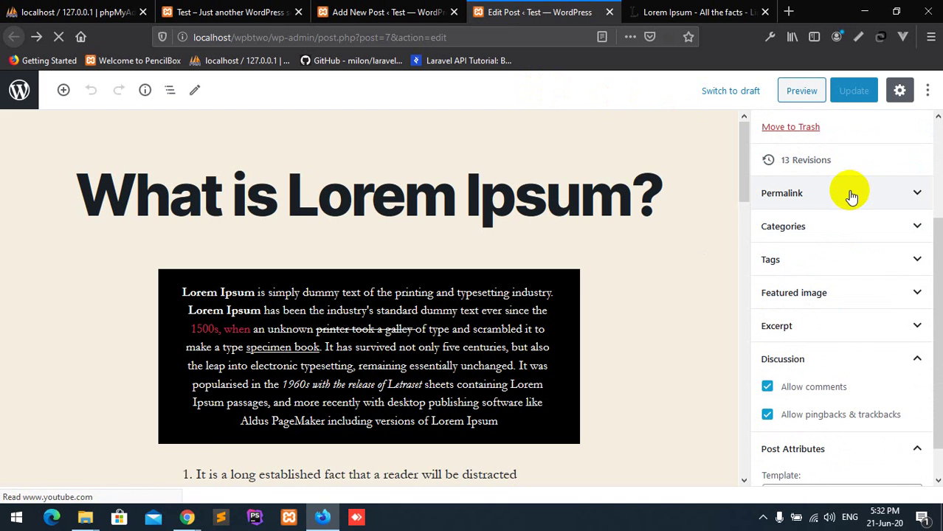
click(848, 198)
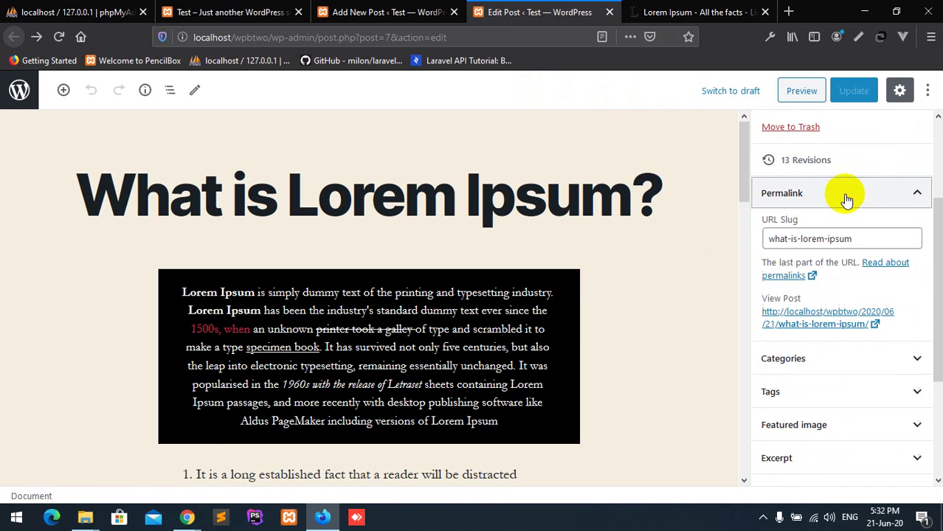
click(247, 10)
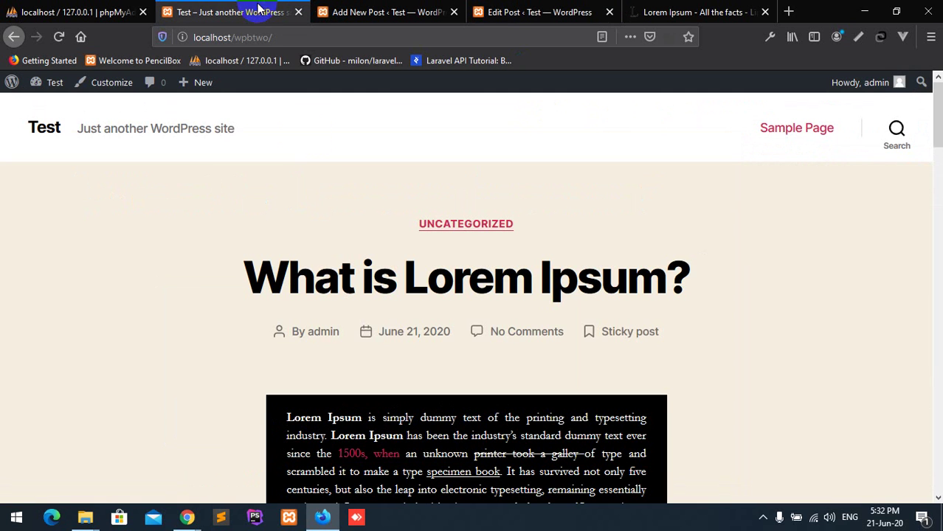
click(330, 264)
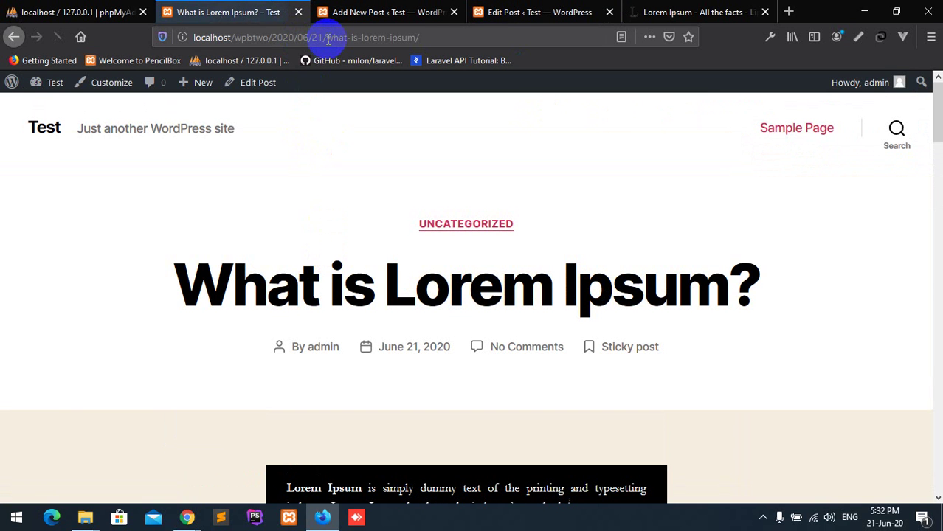
drag(327, 37, 424, 37)
click(52, 274)
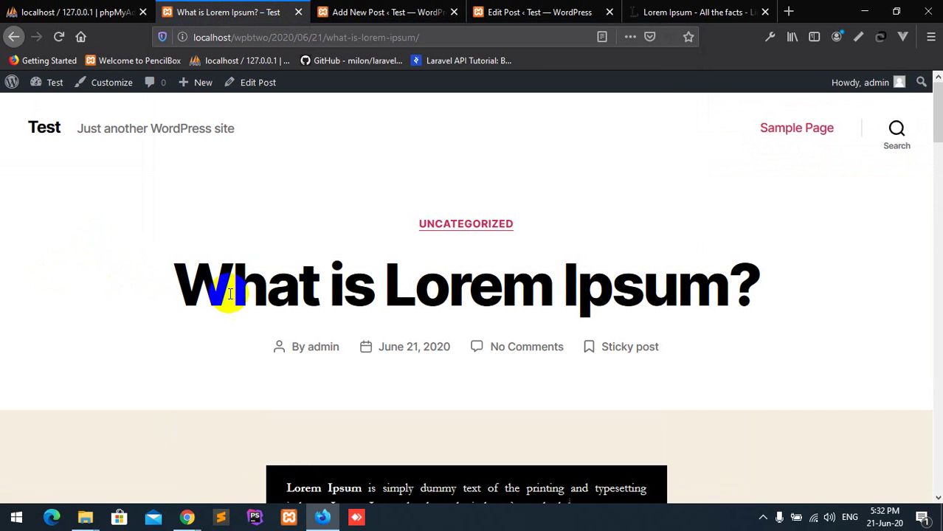
Open the Test post from the home page and inspect its address
click(44, 131)
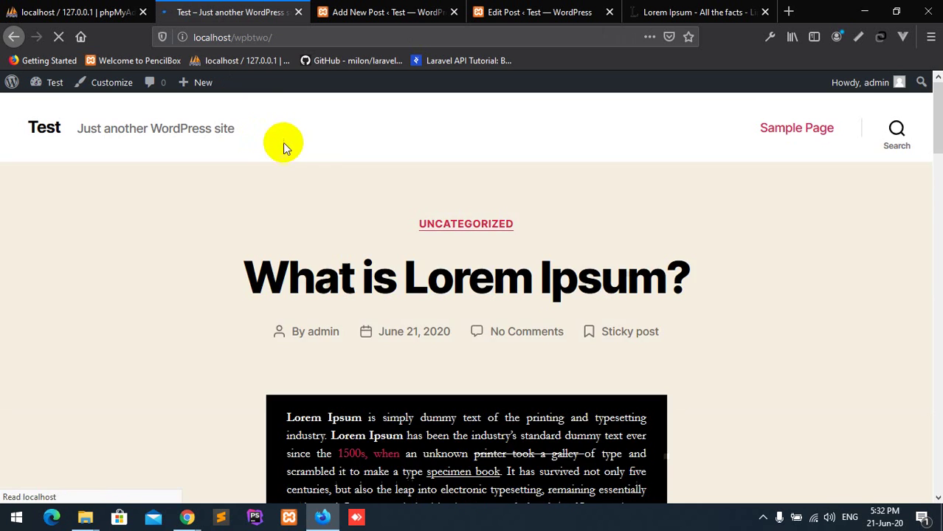
scroll(341, 199, down, 15)
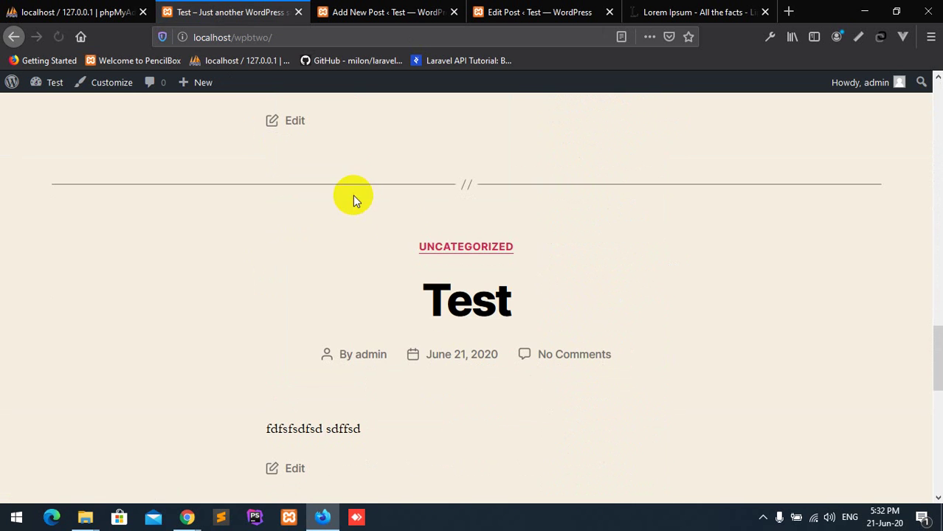
click(452, 314)
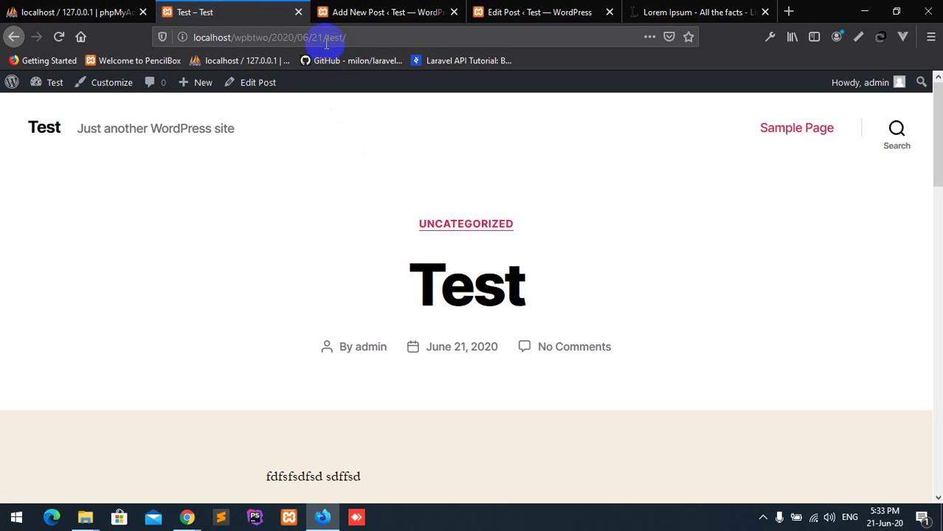
double_click(333, 38)
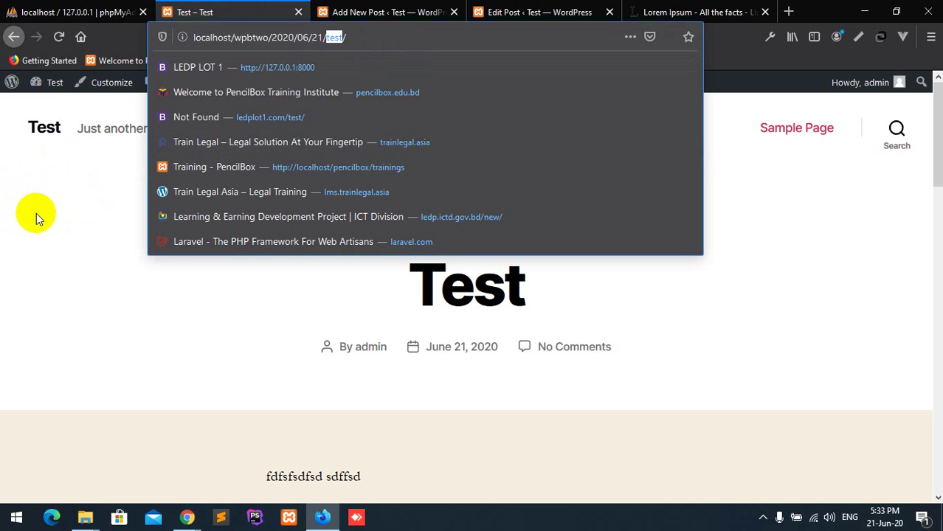
click(36, 214)
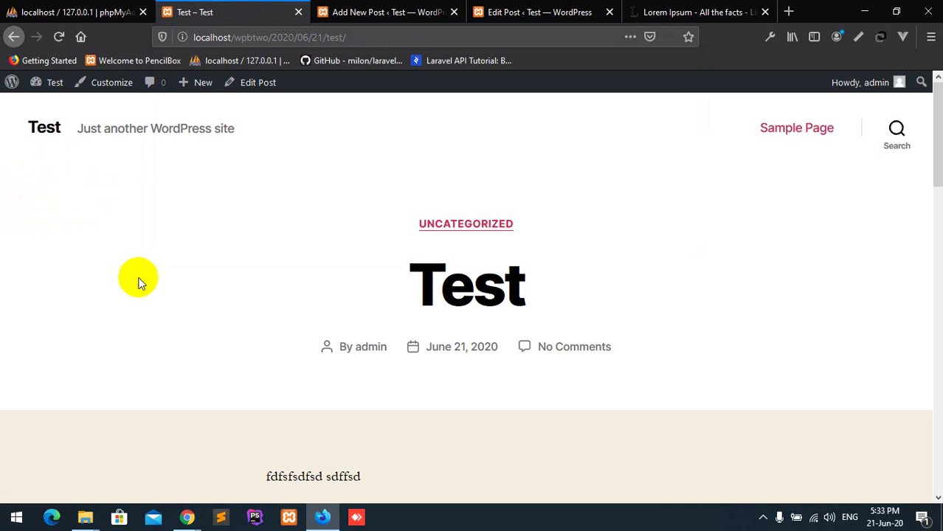
Reopen the What is Lorem Ipsum? post on the live site
click(46, 129)
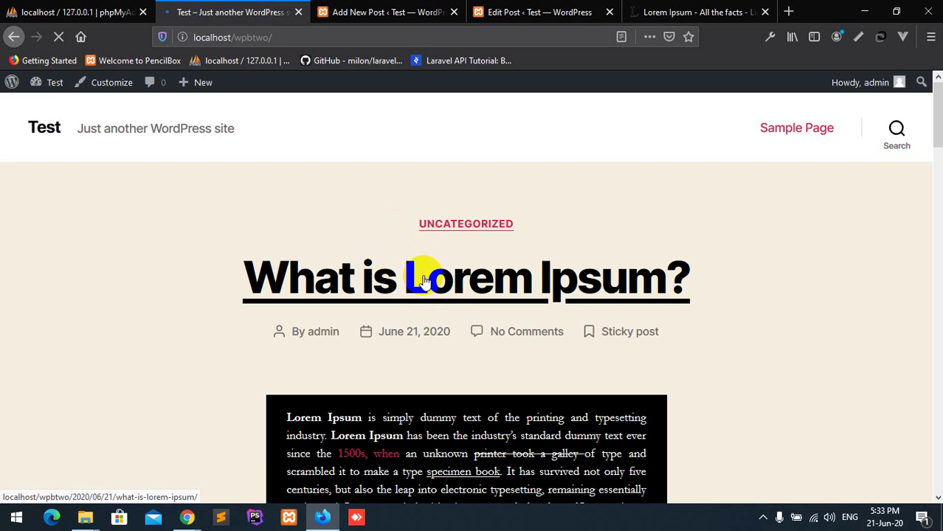
click(424, 274)
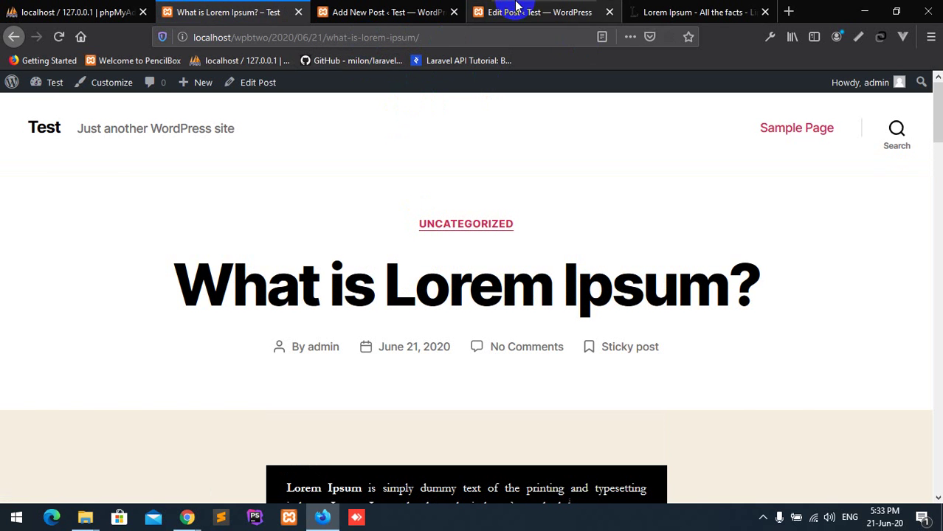
click(491, 12)
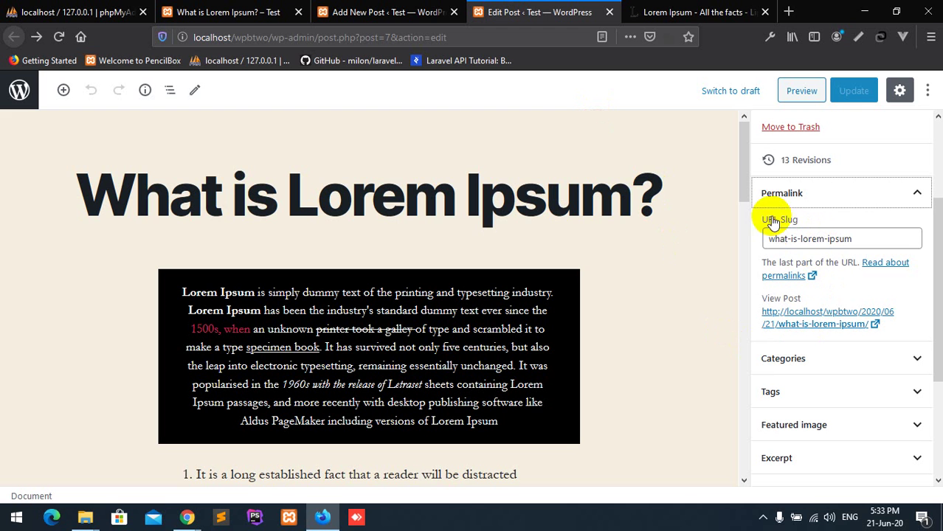
click(371, 11)
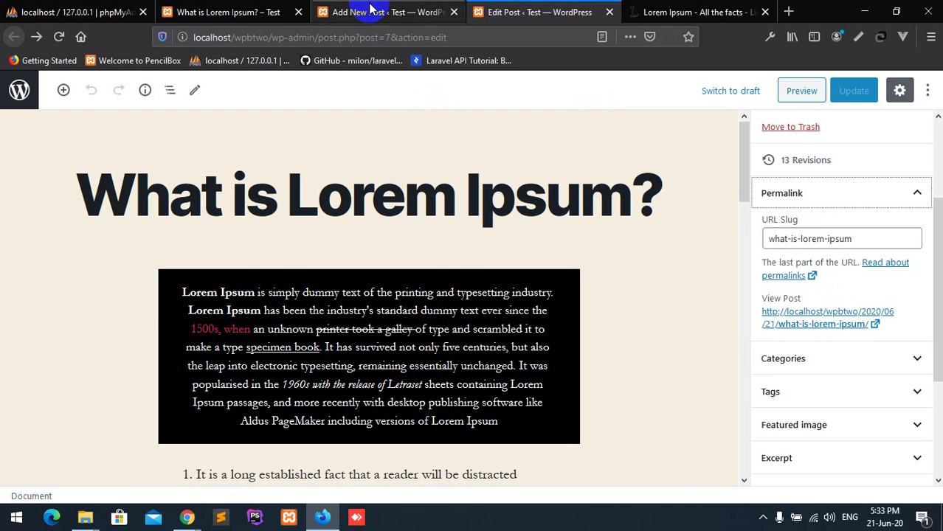
click(211, 11)
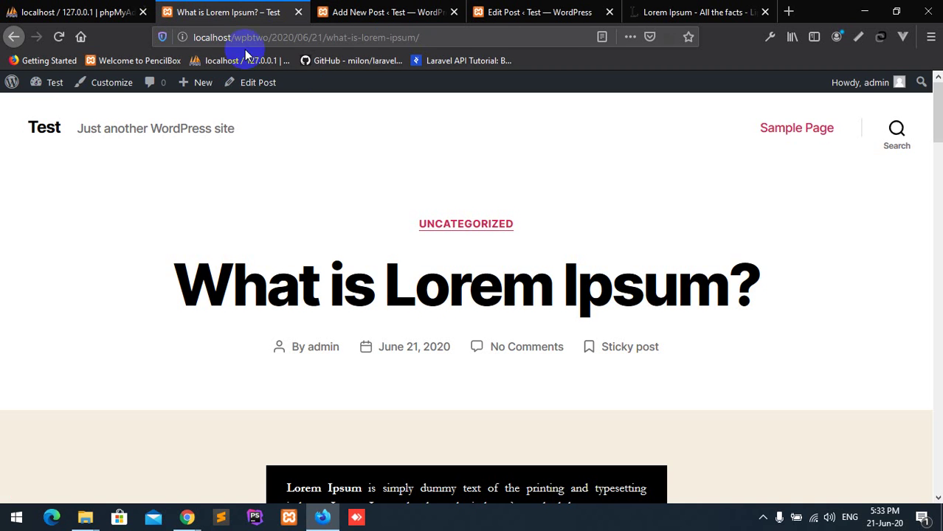
Change the URL slug to lorem-ipsum and update the post
click(486, 10)
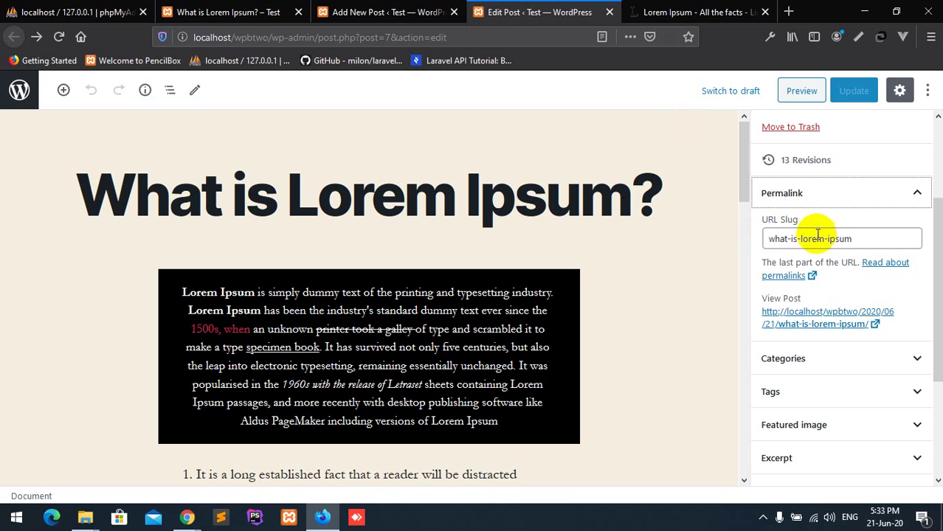
drag(800, 239, 735, 234)
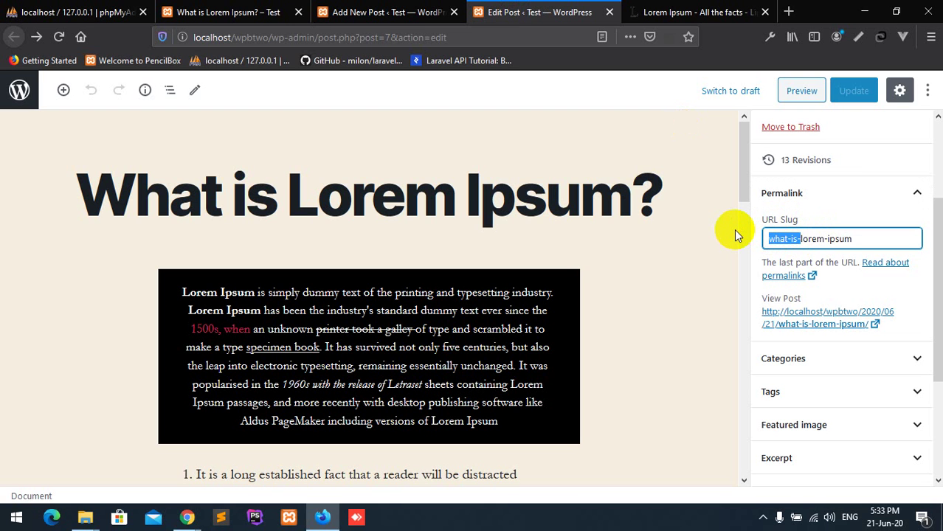
key(BackSpace)
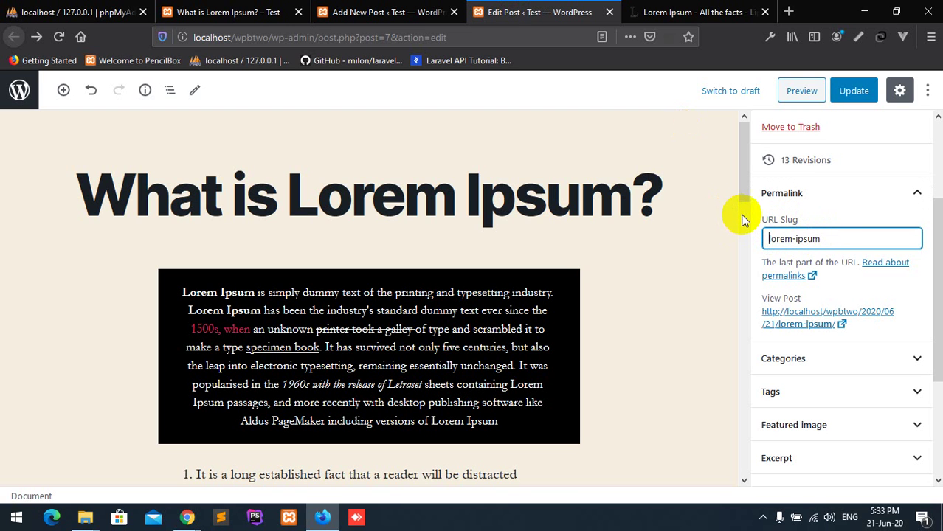
drag(771, 238, 831, 237)
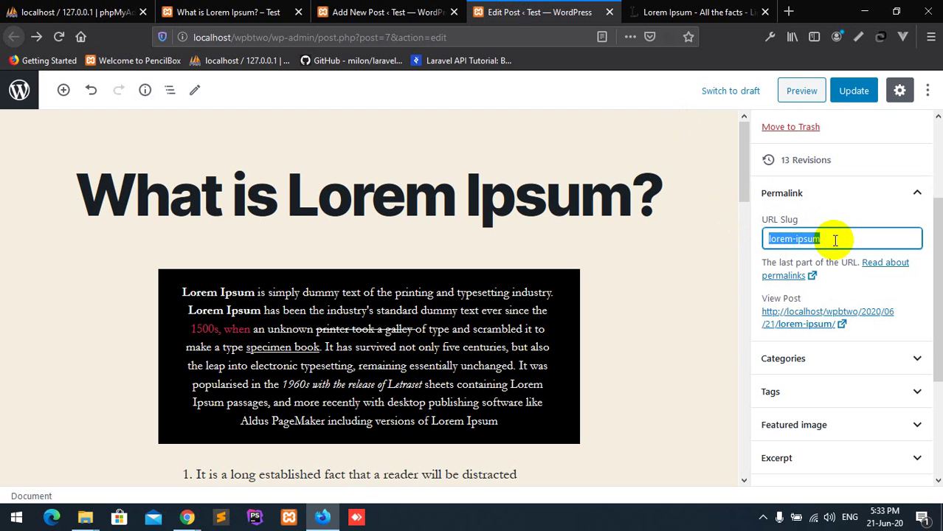
click(858, 90)
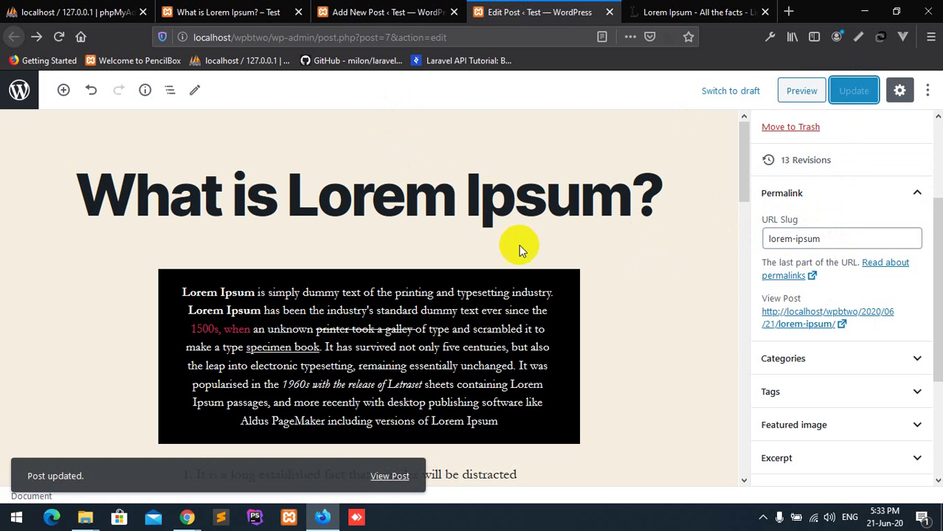
Reload the live post to confirm the /2020/06/21/lorem-ipsum/ address, then return to the editor
click(229, 12)
click(59, 37)
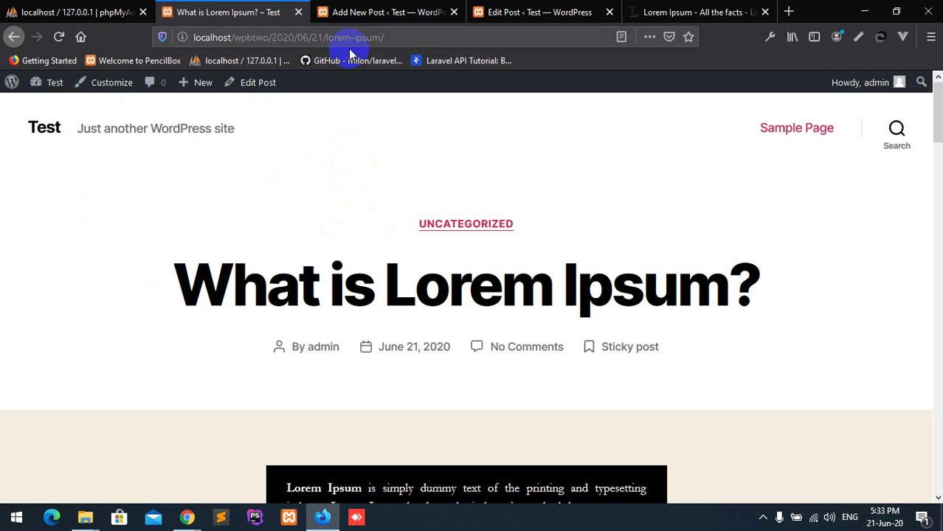
click(519, 12)
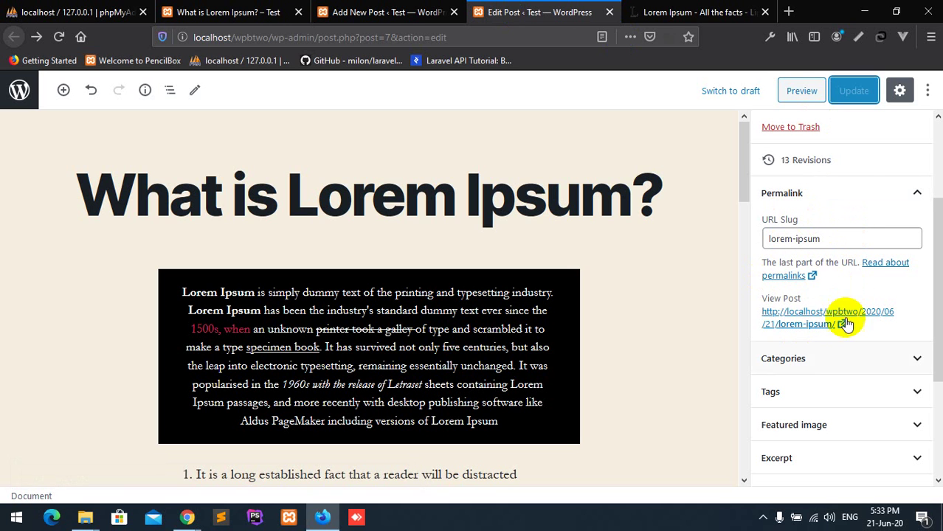
Collapse Permalink, expand Categories, and open the admin Dashboard from the live post
click(858, 205)
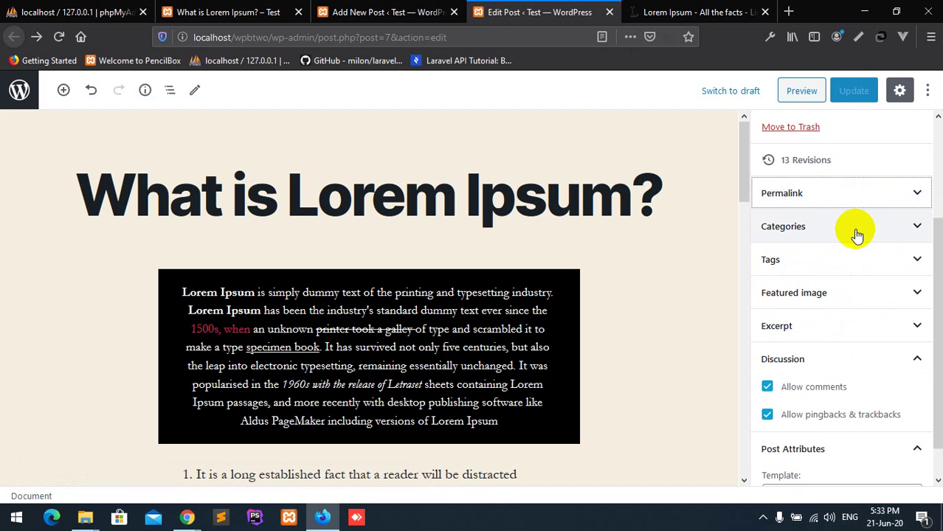
click(847, 234)
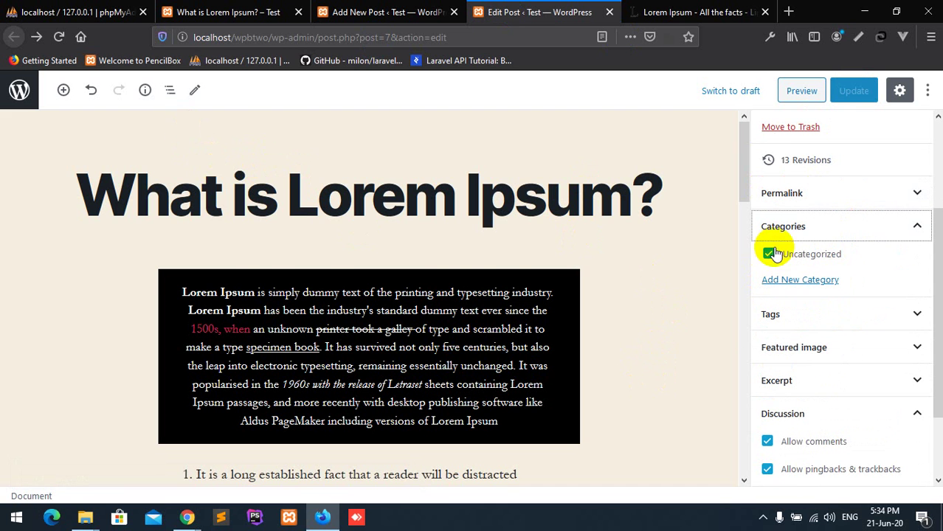
click(192, 9)
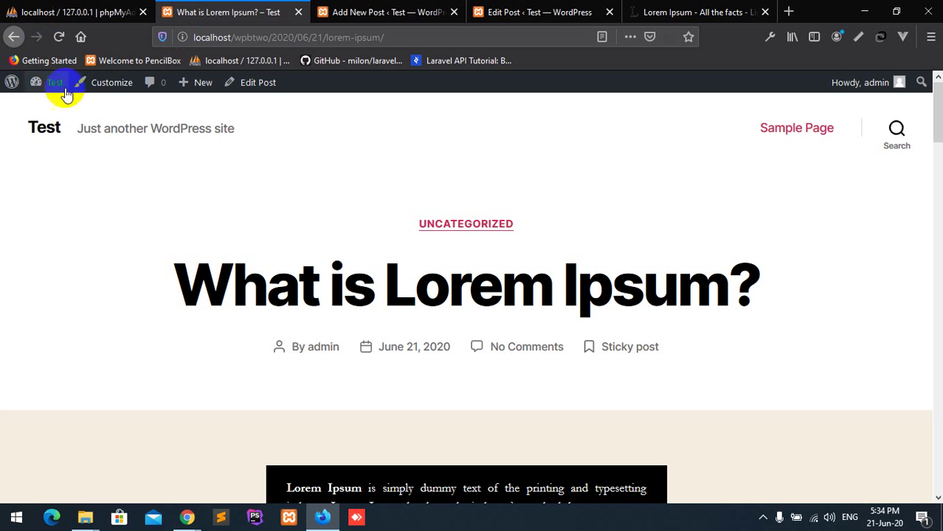
mouse_move(41, 92)
click(43, 109)
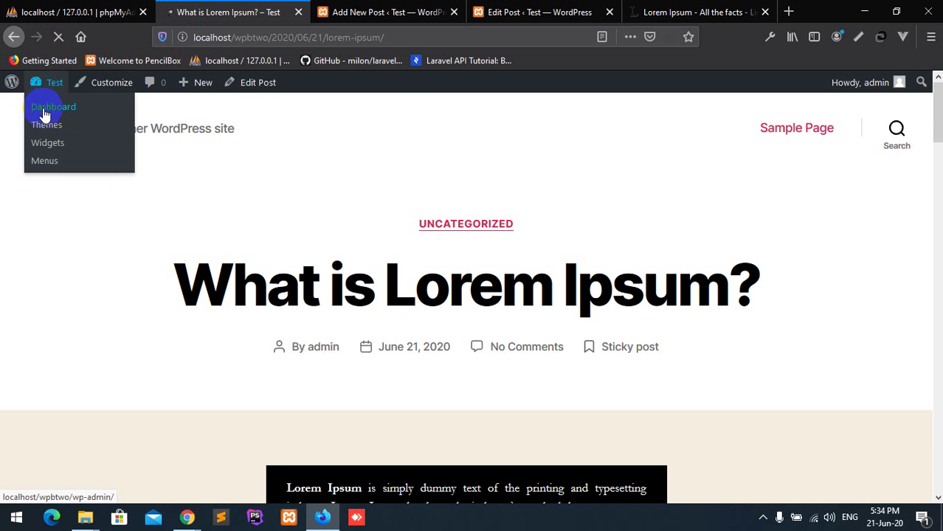
Move from the dashboard through the editor tabs to the All Posts list
click(131, 66)
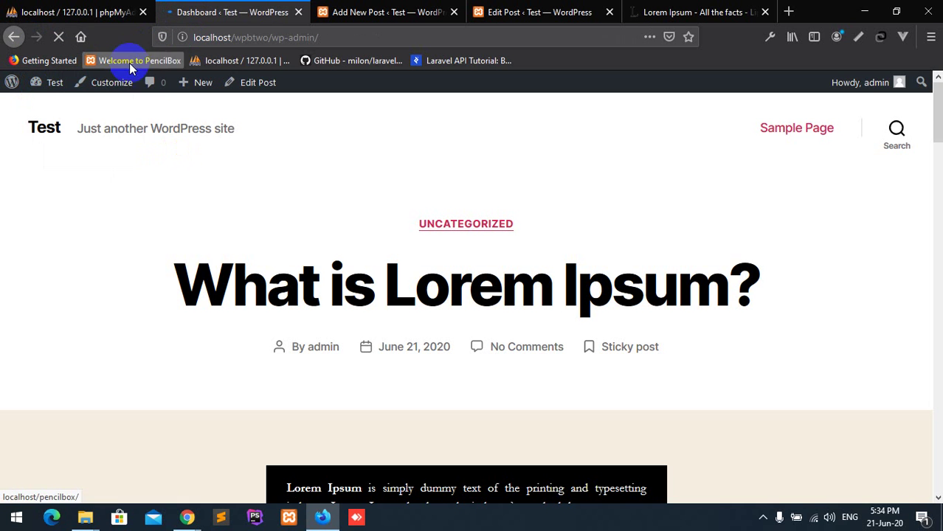
click(383, 12)
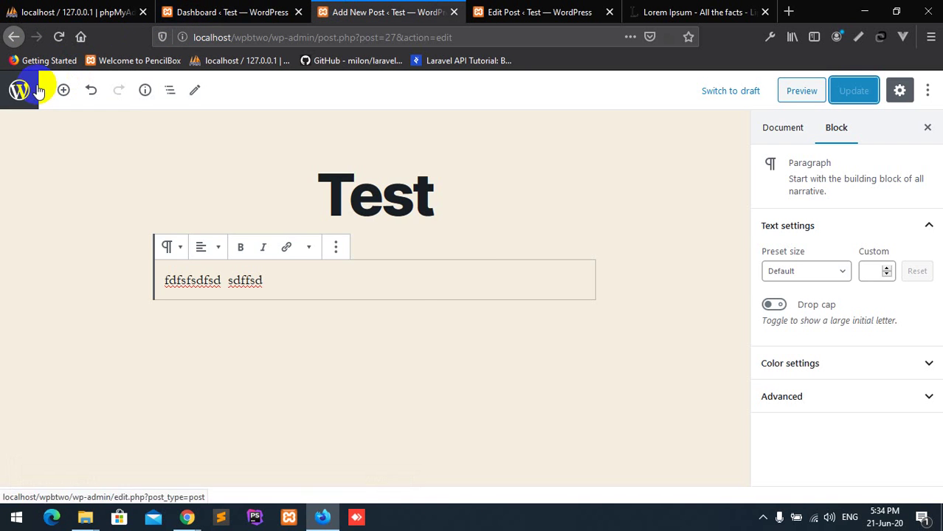
click(11, 39)
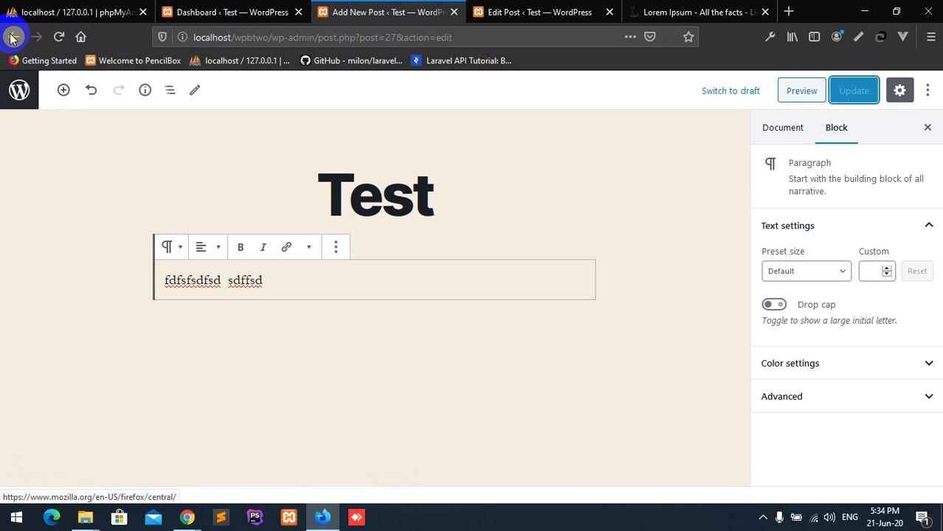
click(221, 10)
click(14, 37)
click(350, 11)
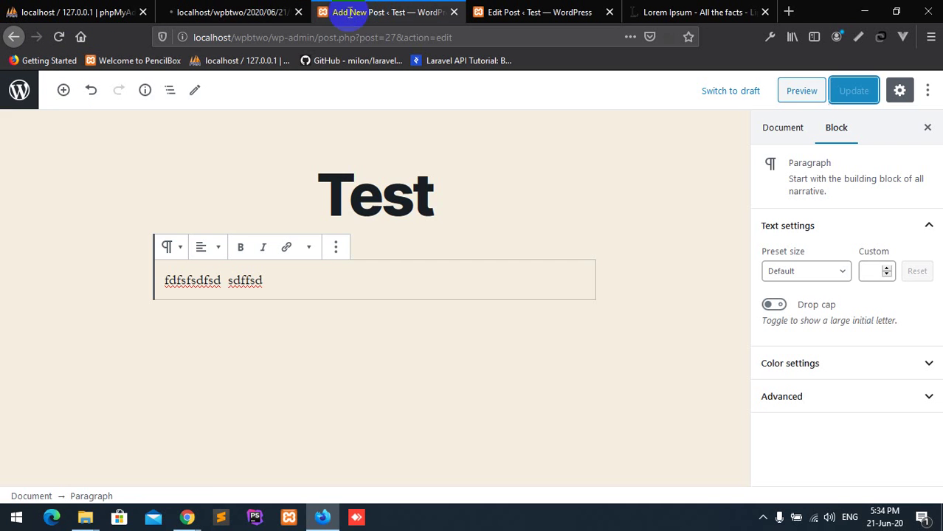
click(18, 91)
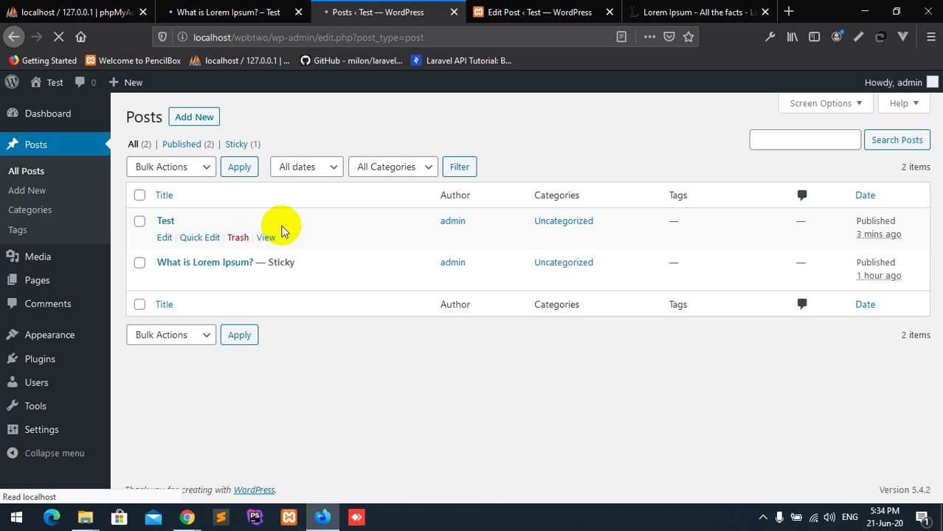
click(37, 171)
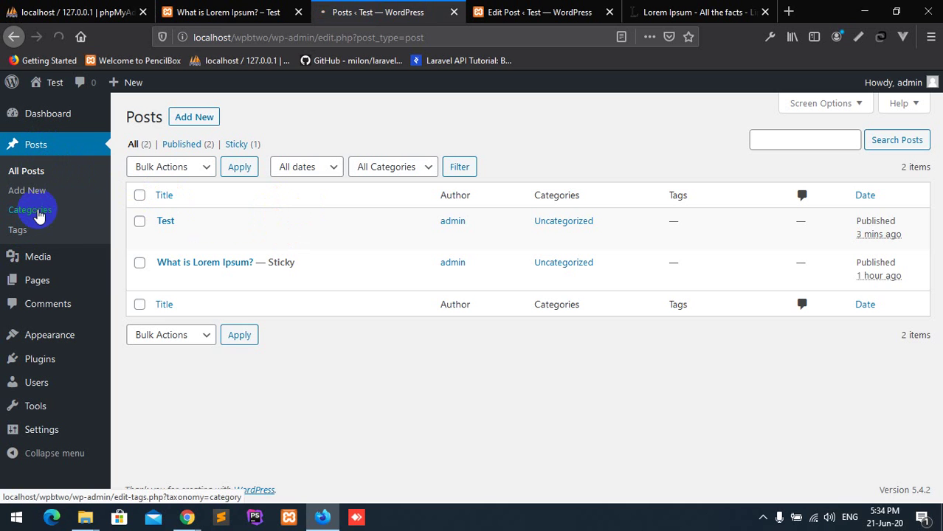
On Posts > Categories, enter the name 'Freelancing' and slug 'freelancing'
click(39, 215)
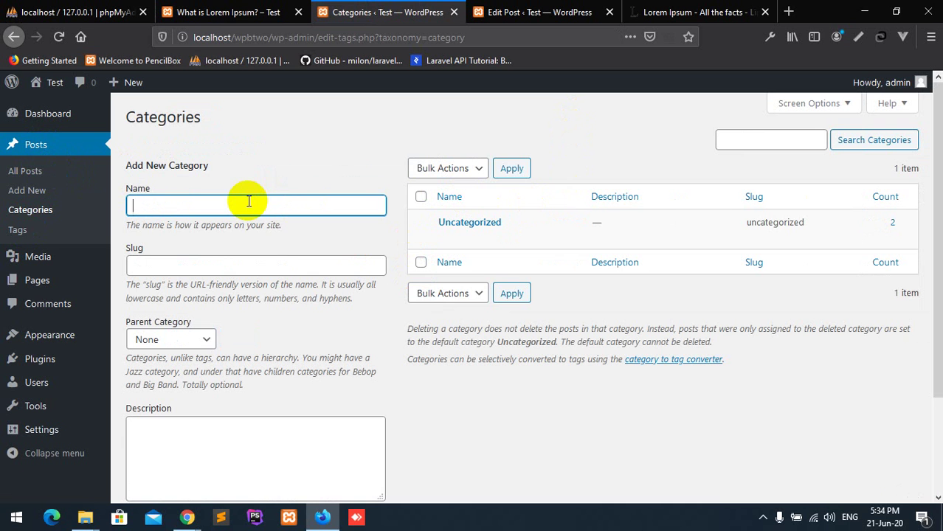
scroll(203, 177, down, 2)
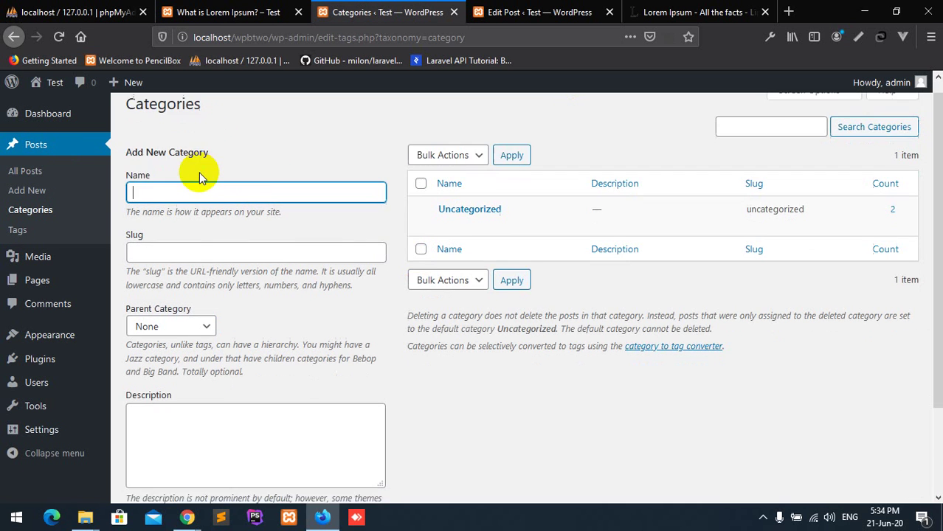
scroll(209, 208, up, 2)
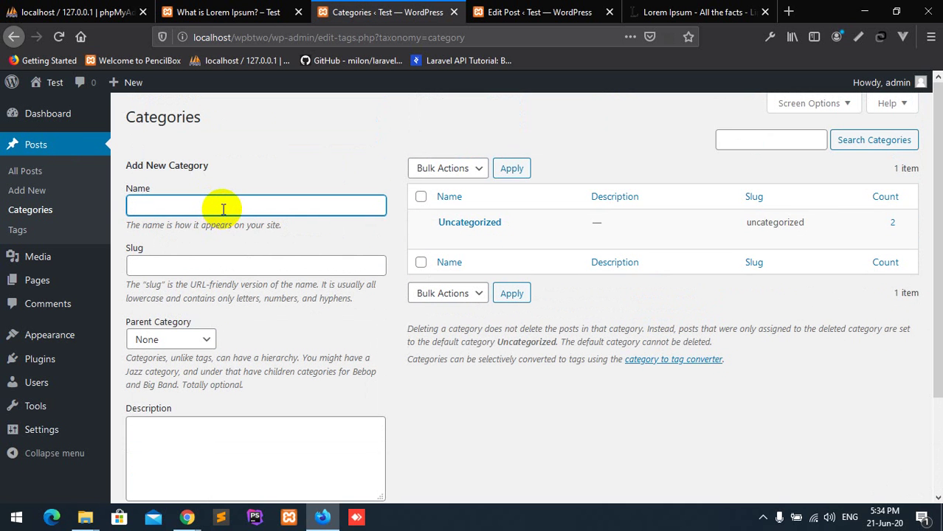
text(free)
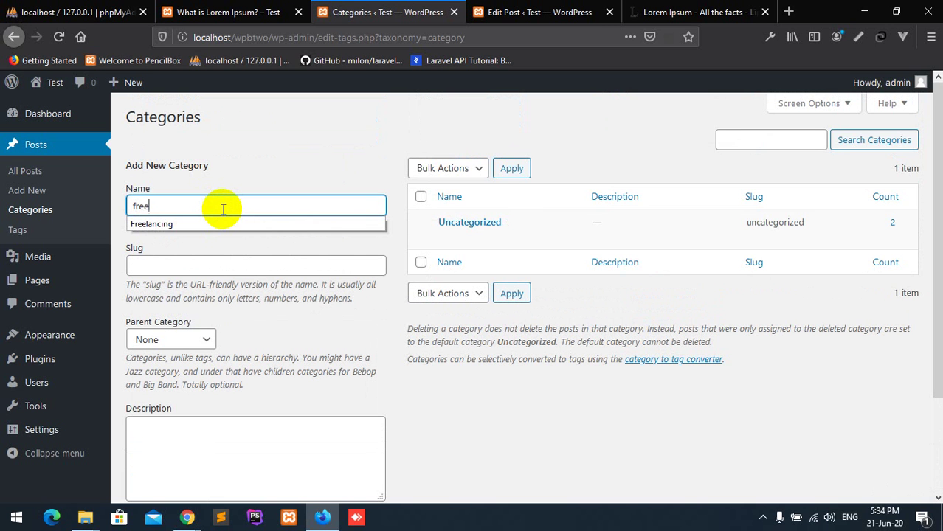
key(Down)
key(Return)
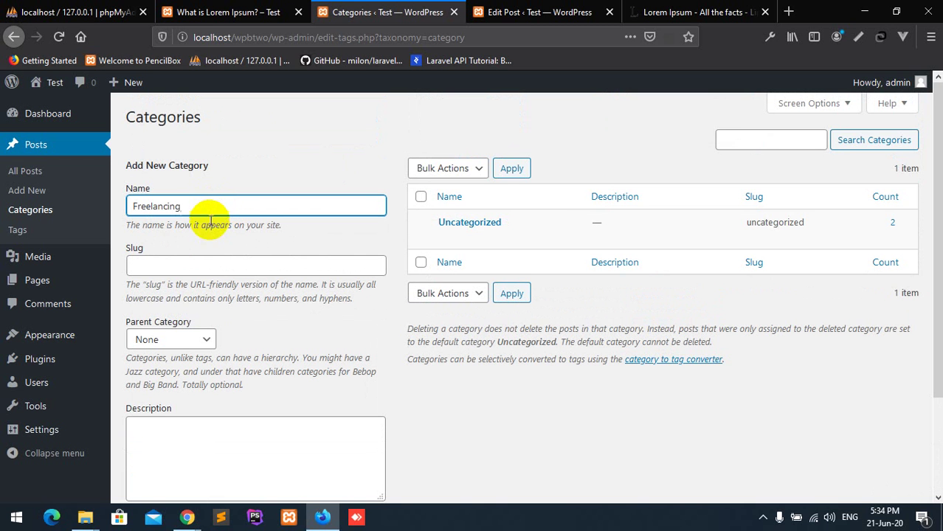
click(183, 265)
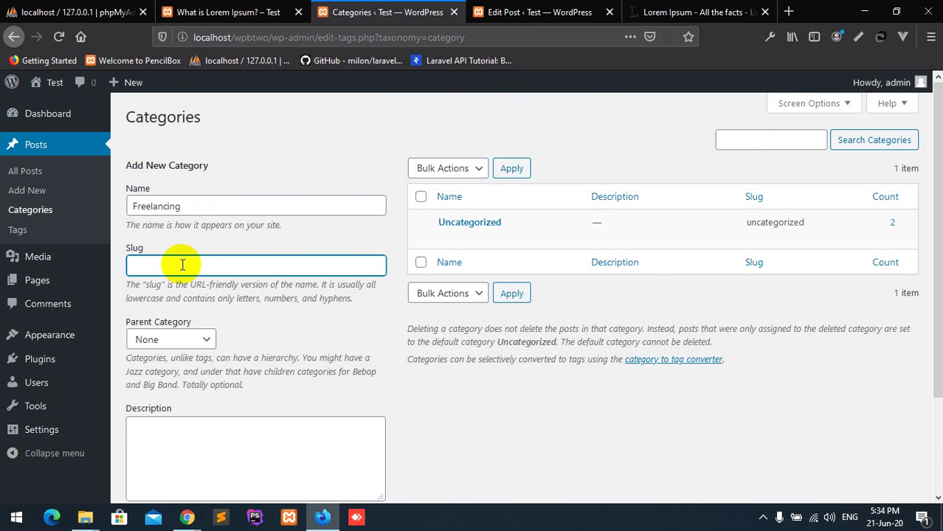
text(fr)
key(Down)
key(Return)
Leave Parent as None and add the Freelancing category
scroll(151, 272, down, 2)
click(184, 272)
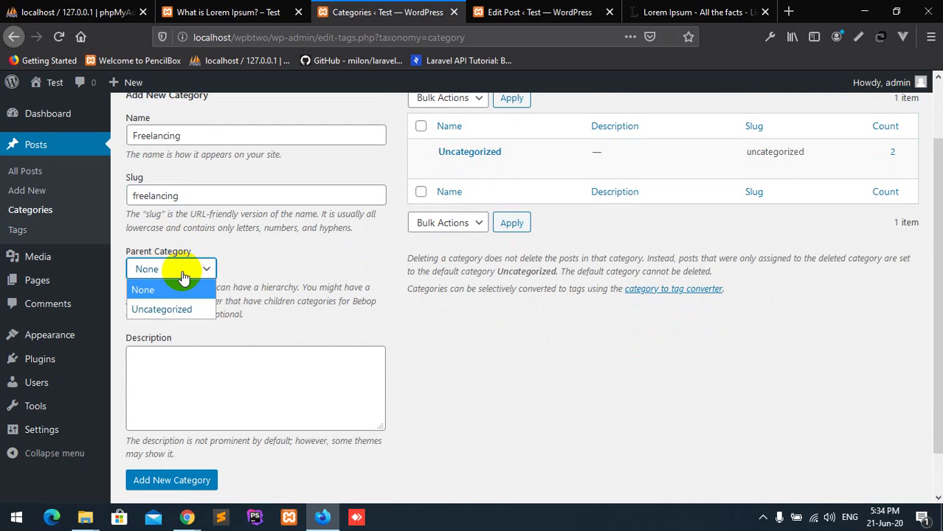
click(184, 273)
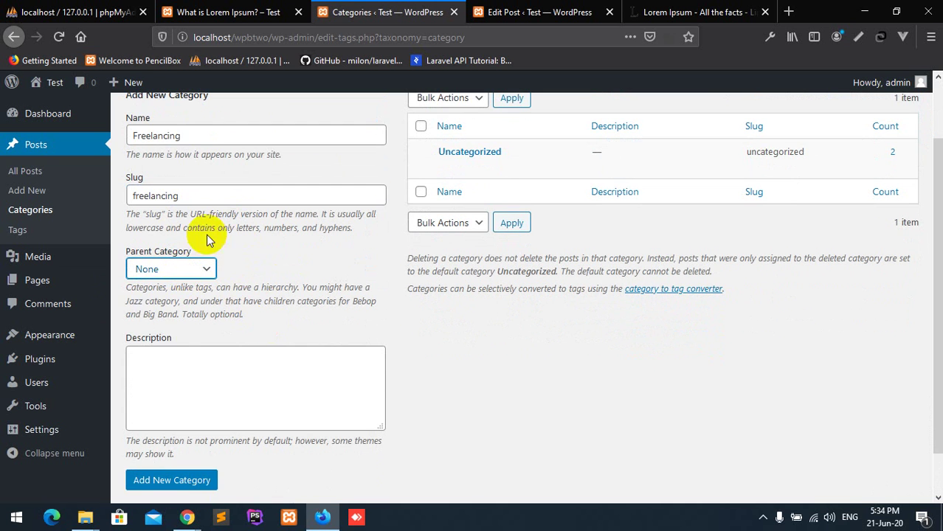
click(192, 273)
click(193, 275)
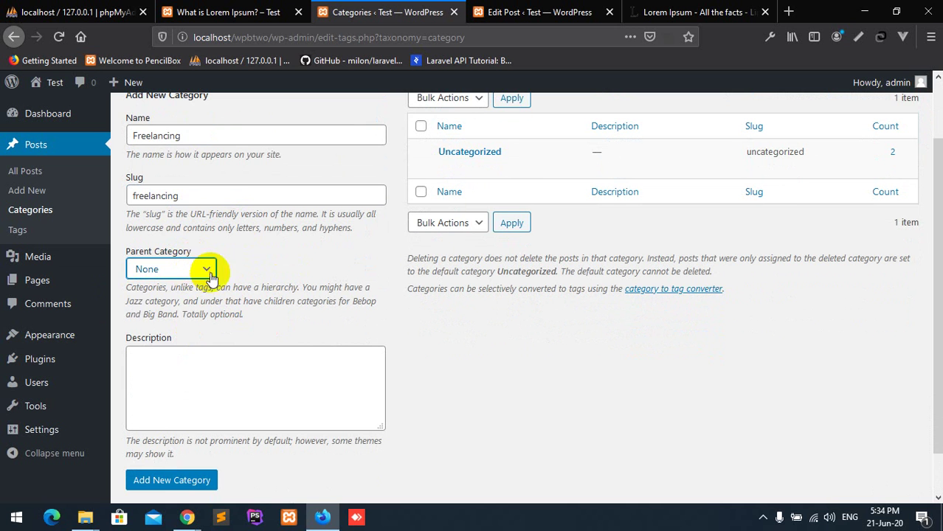
scroll(273, 302, down, 2)
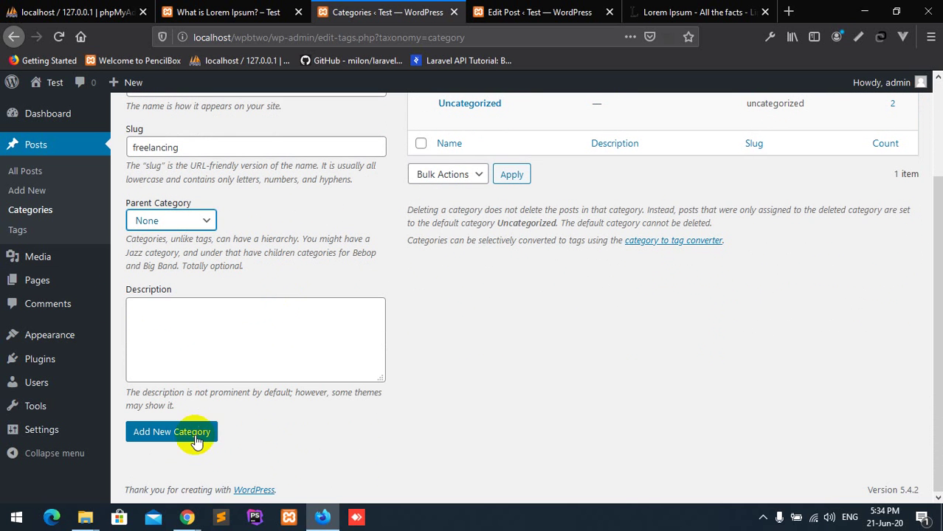
click(196, 438)
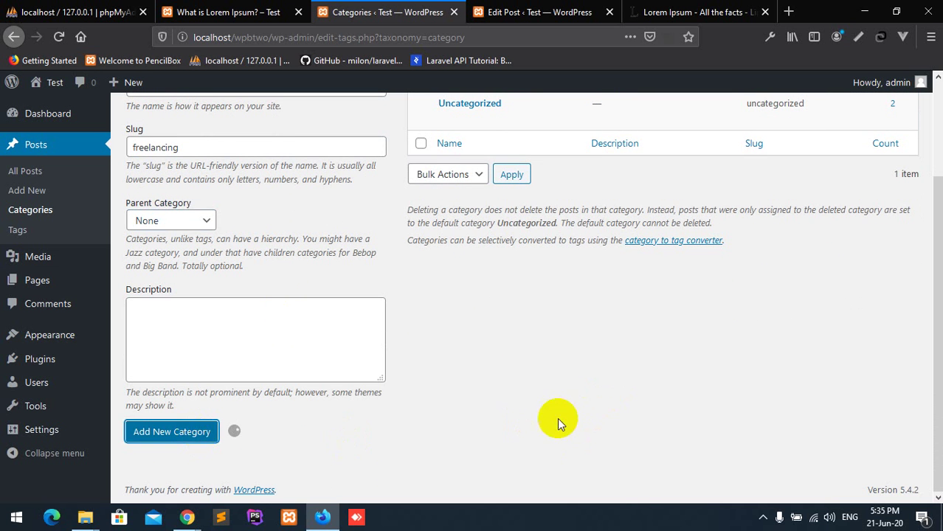
Reload the What is Lorem Ipsum? post editor to pick up the new category
scroll(539, 332, up, 4)
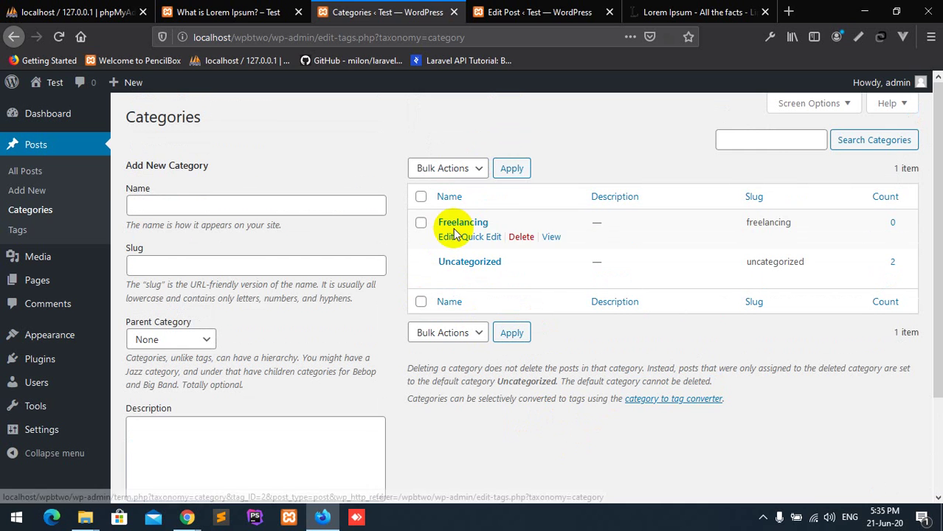
click(535, 12)
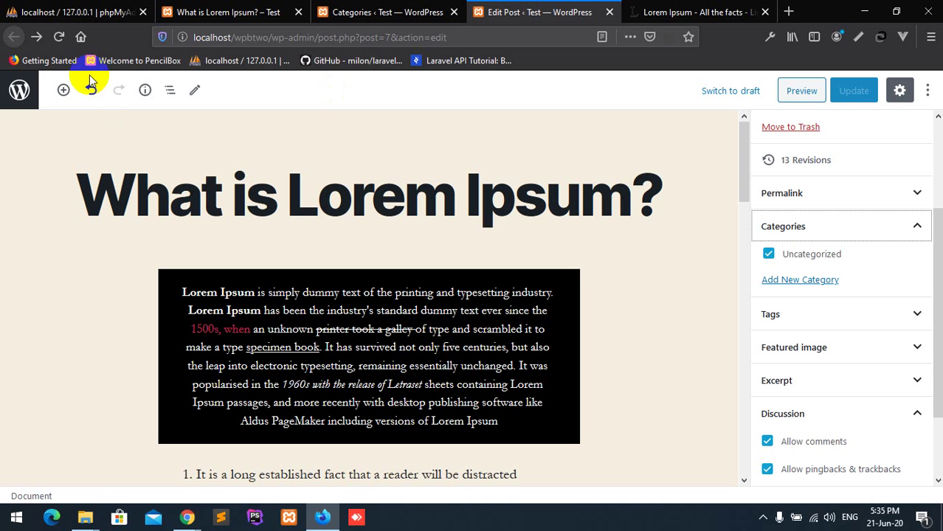
click(58, 37)
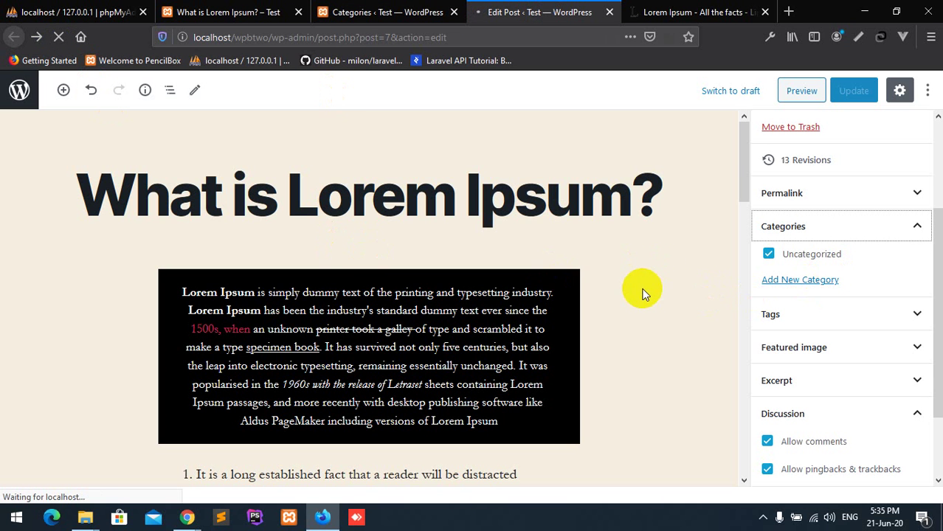
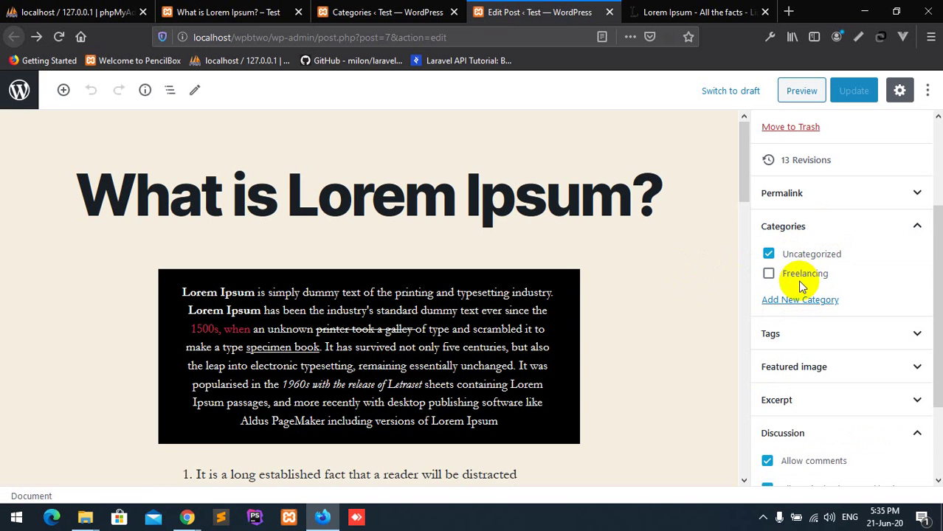
Move the post from Uncategorized to Freelancing and bring up the Add New Category form
click(363, 10)
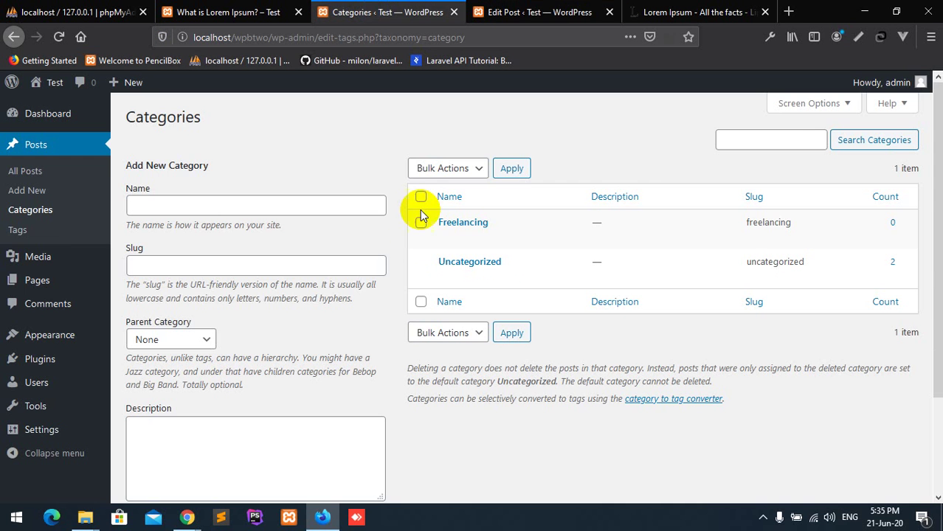
click(506, 11)
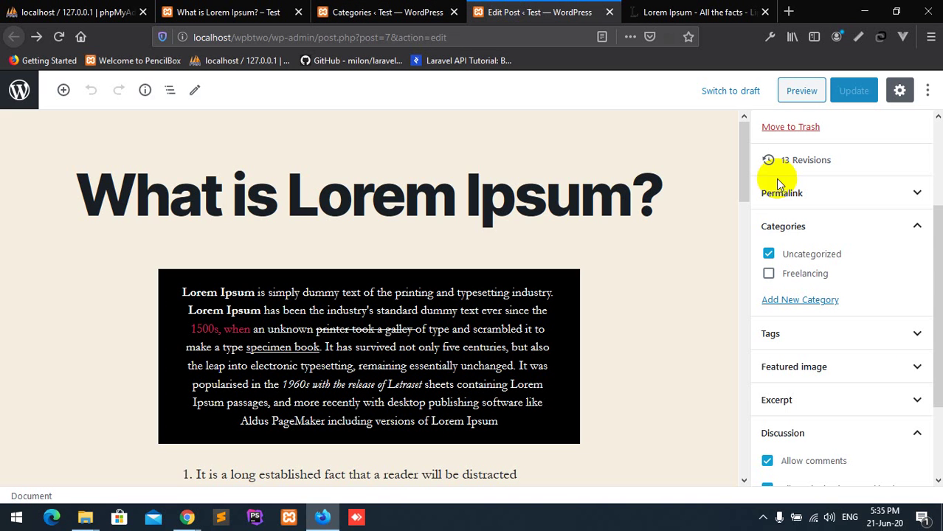
click(769, 254)
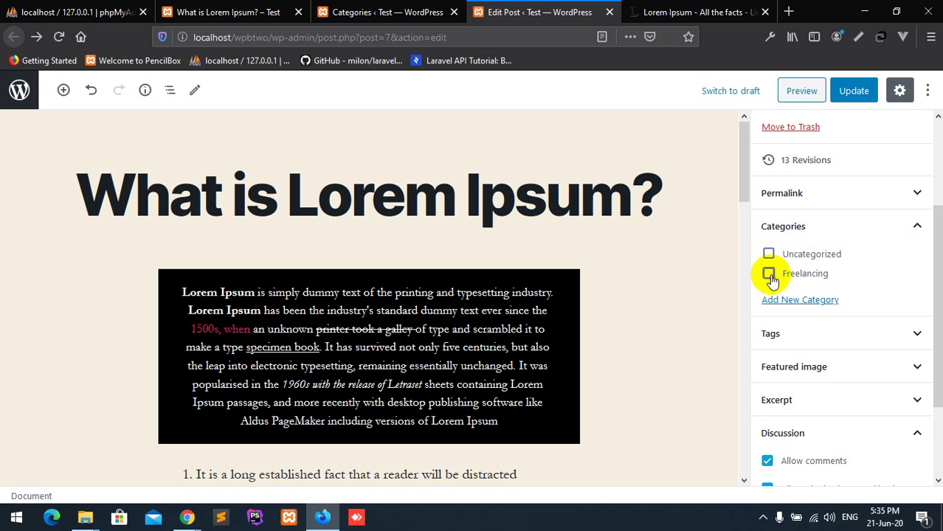
click(769, 274)
click(769, 255)
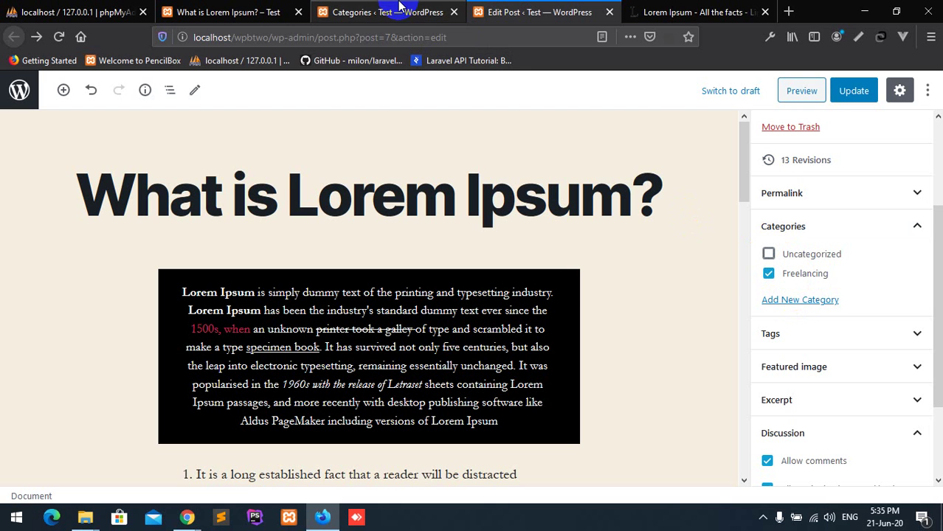
click(796, 300)
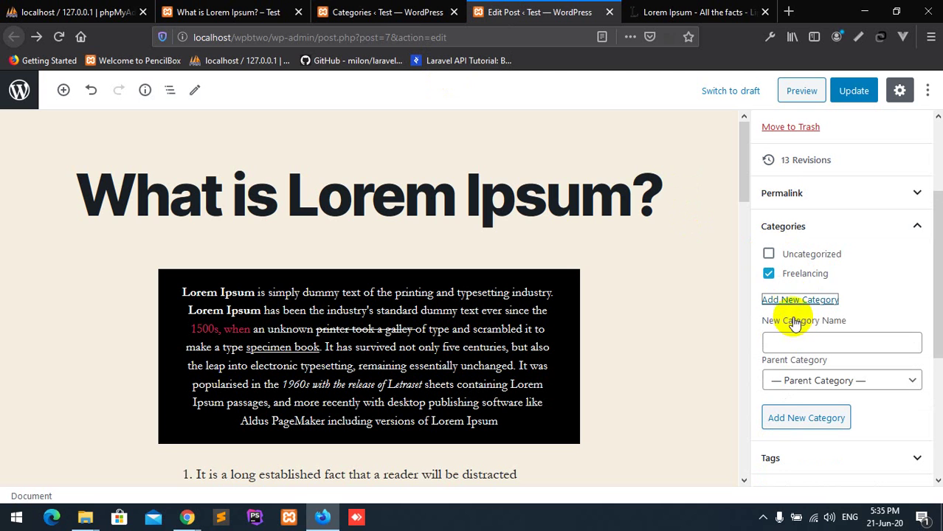
Create a new category named 'Web Design' with no parent category
click(793, 336)
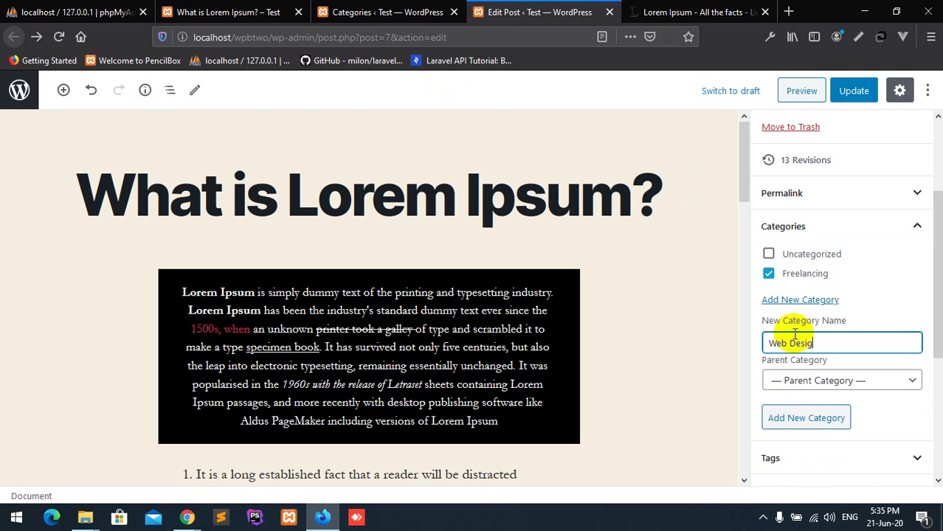
click(812, 380)
click(814, 379)
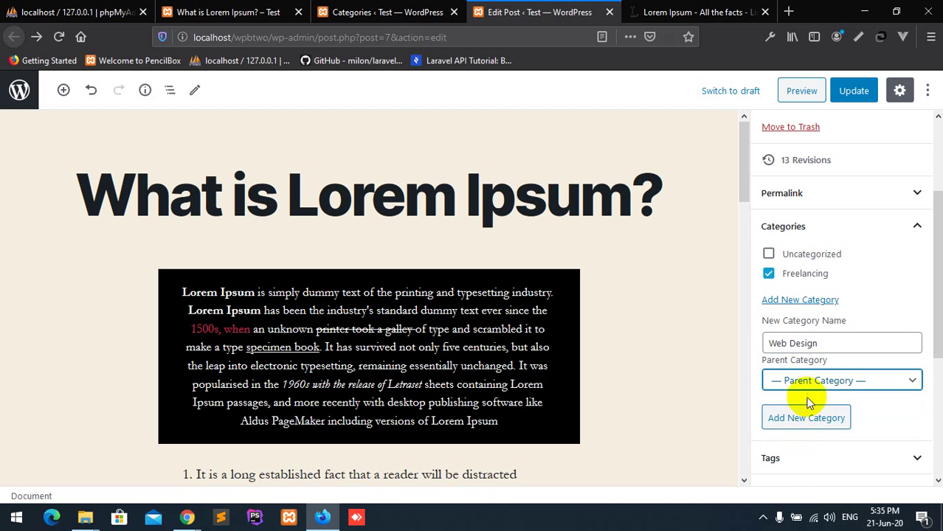
click(803, 419)
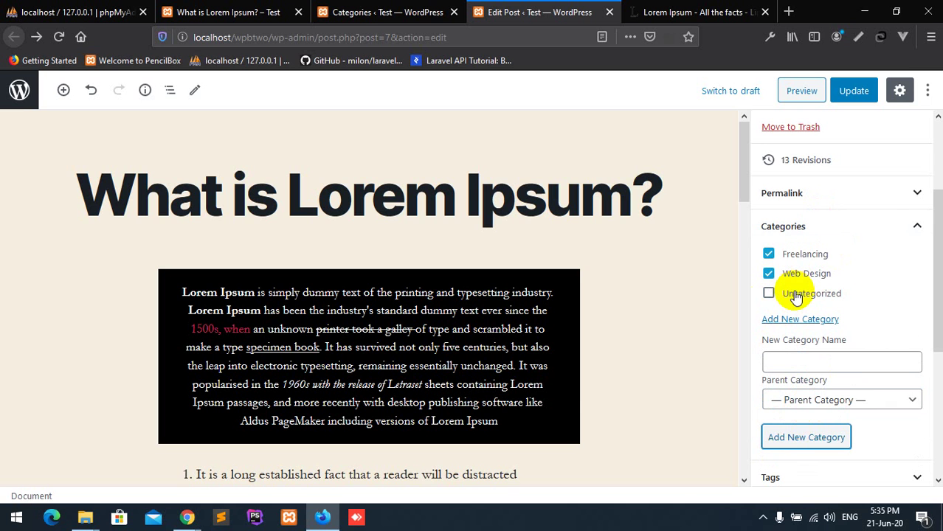
Refresh the category list and keep the post checked under Freelancing and Web Design
click(388, 11)
click(59, 36)
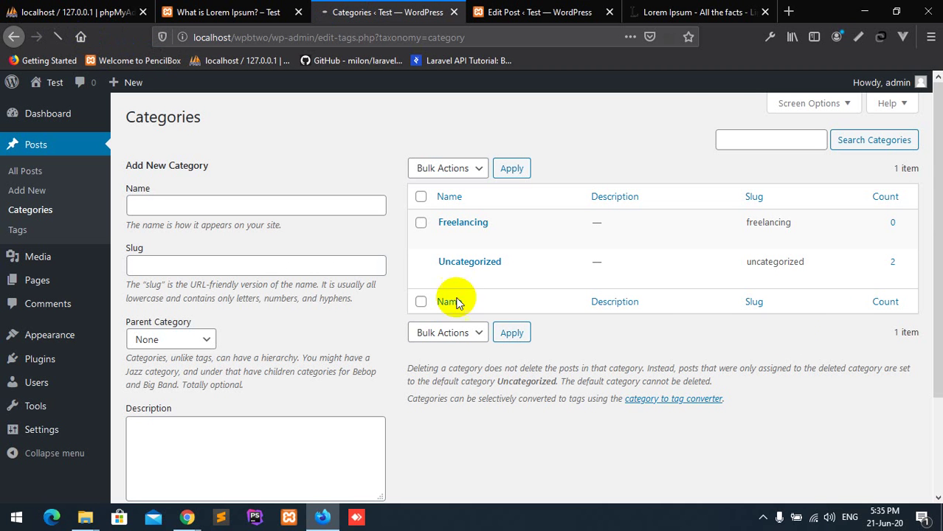
click(534, 13)
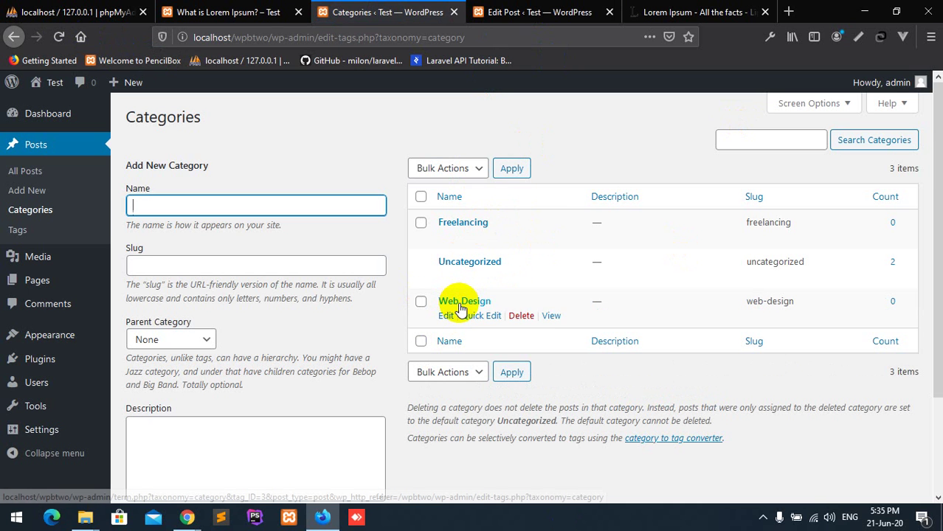
click(514, 8)
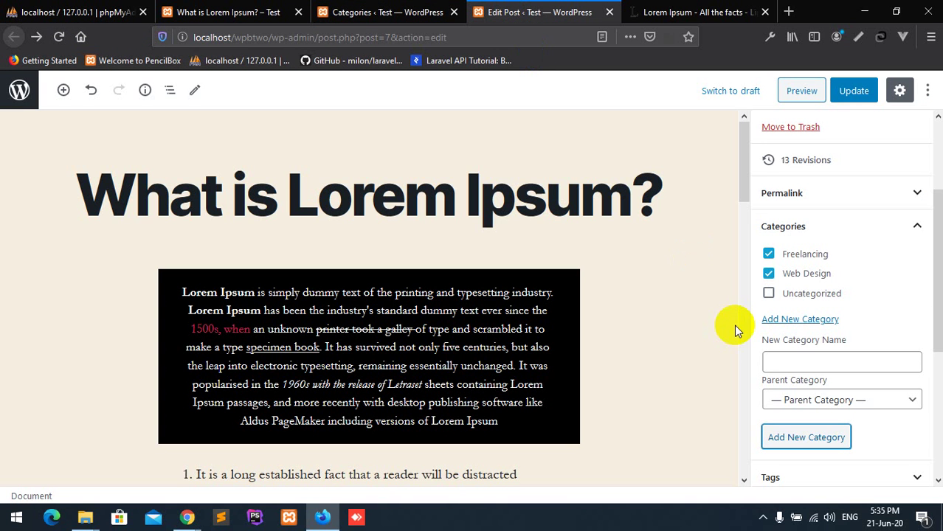
click(768, 253)
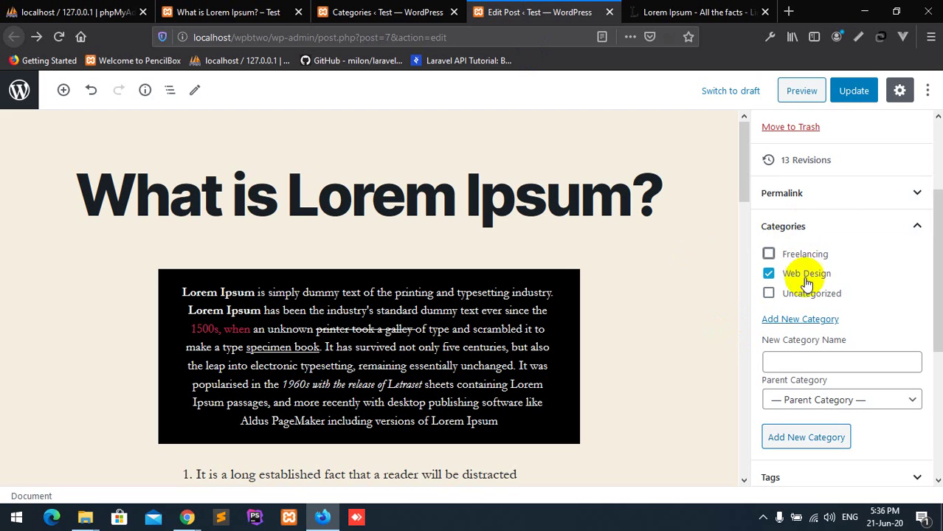
click(768, 254)
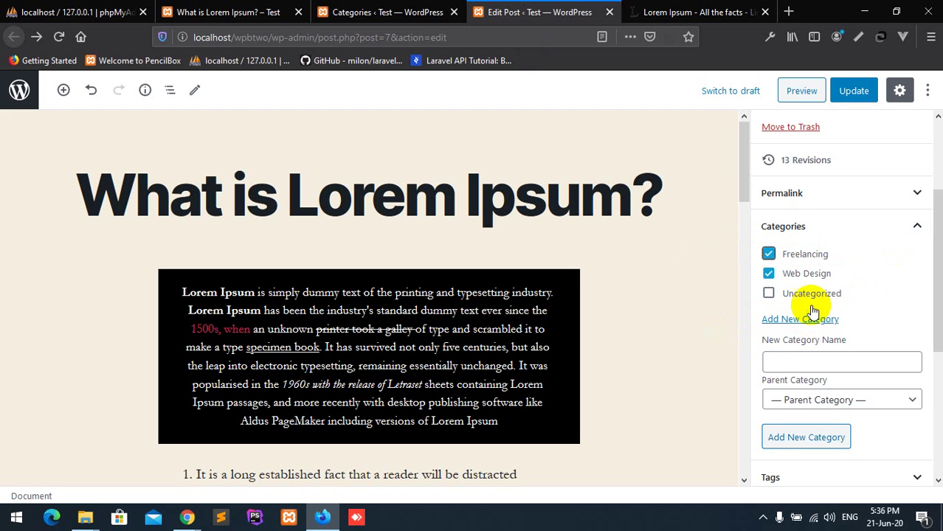
click(838, 229)
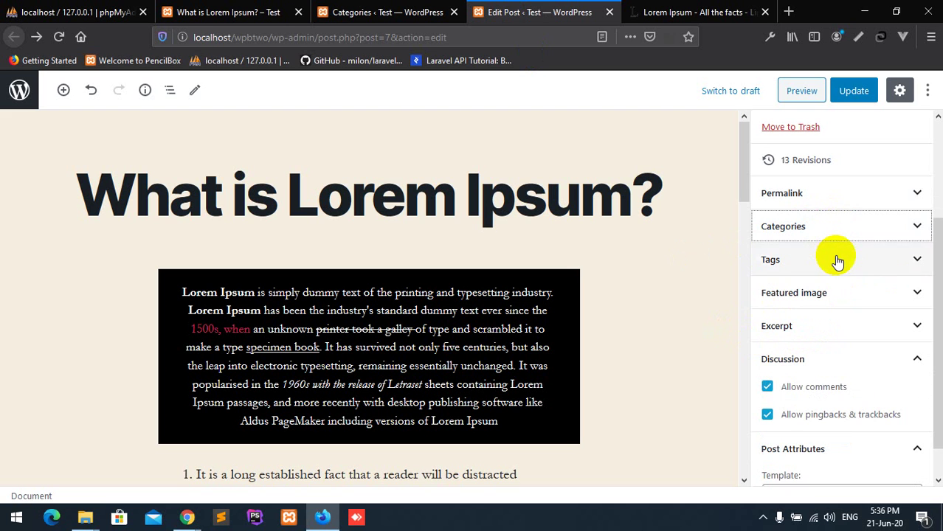
Create the tag 'web' on the Posts > Tags admin page
click(835, 260)
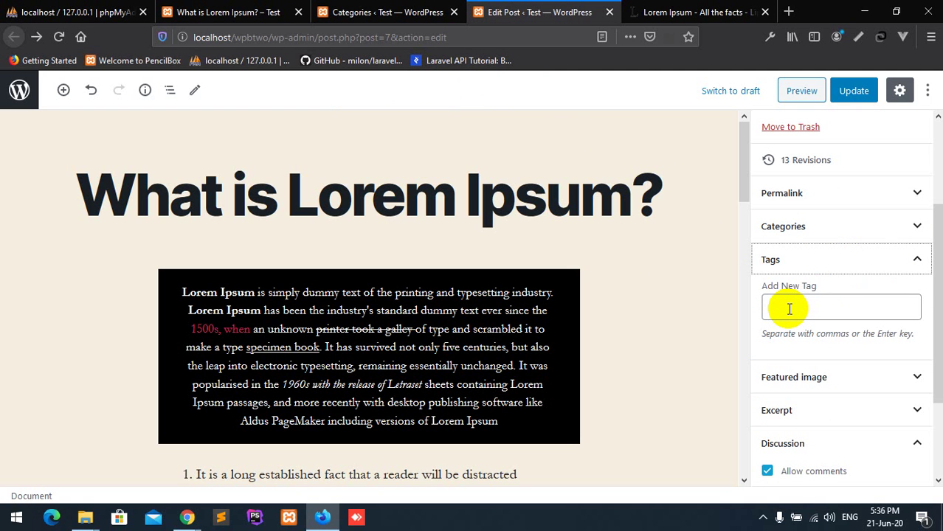
click(847, 312)
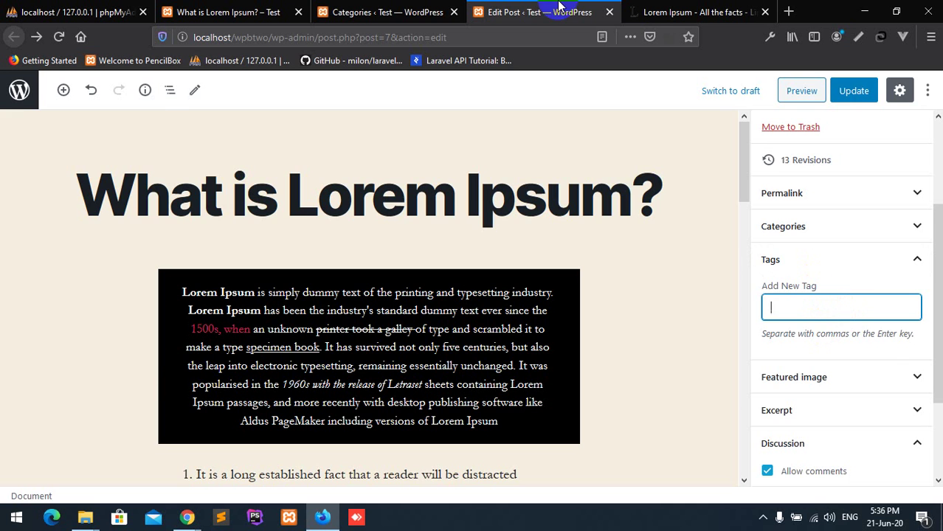
click(387, 12)
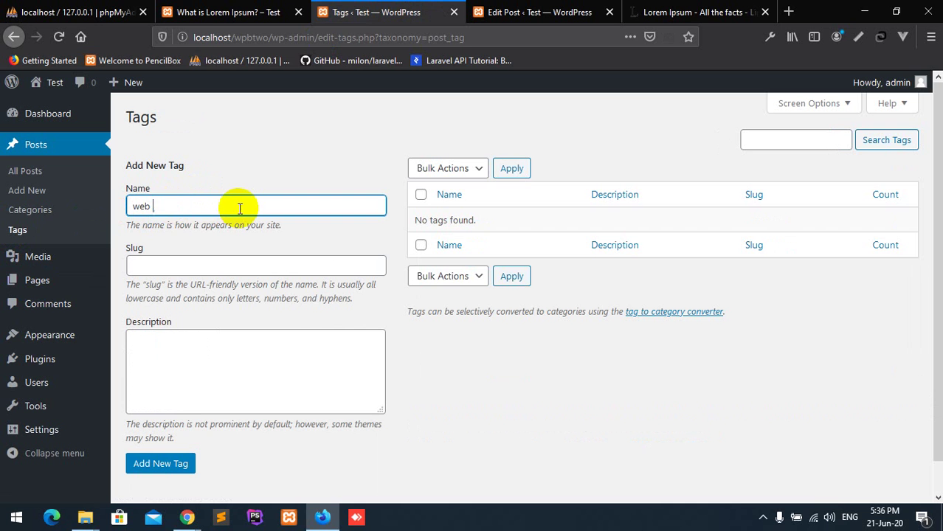
click(169, 463)
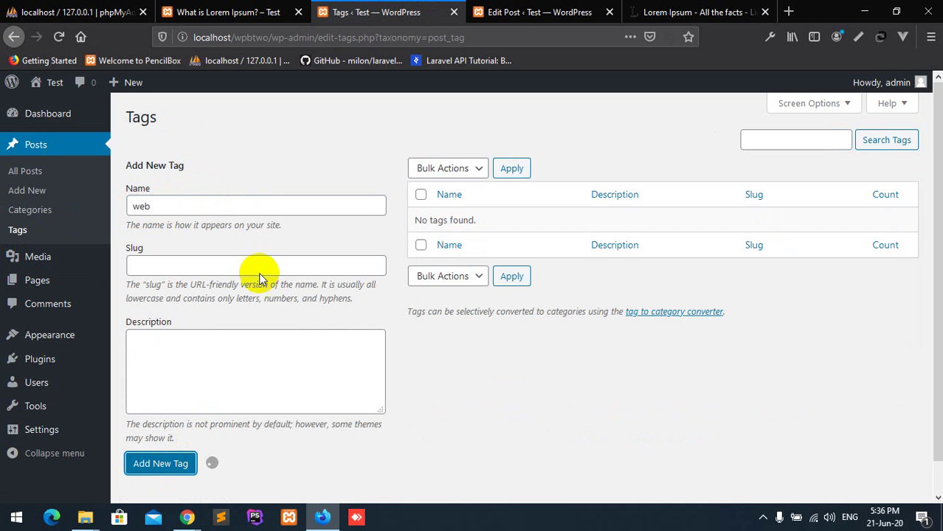
Add the tag 'wordpress' and go back to the post editor
click(211, 208)
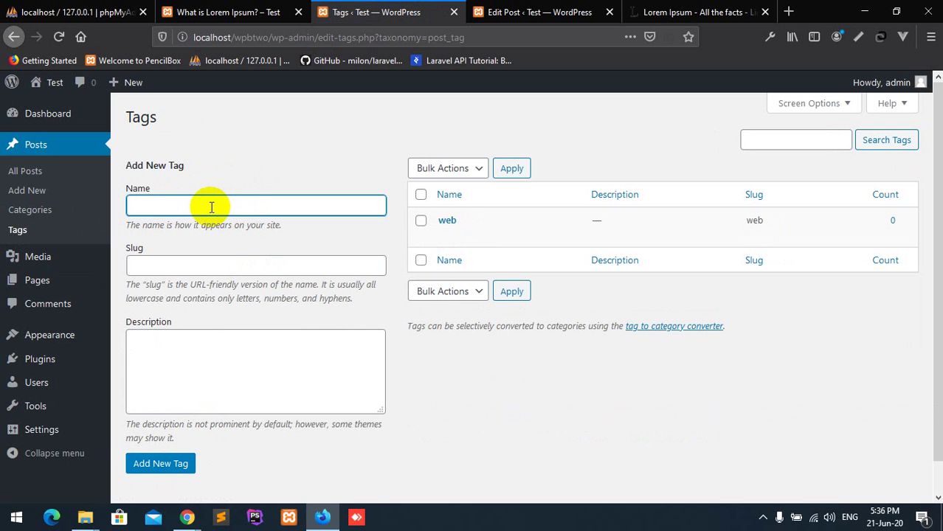
text(wordpress)
mouse_move(490, 263)
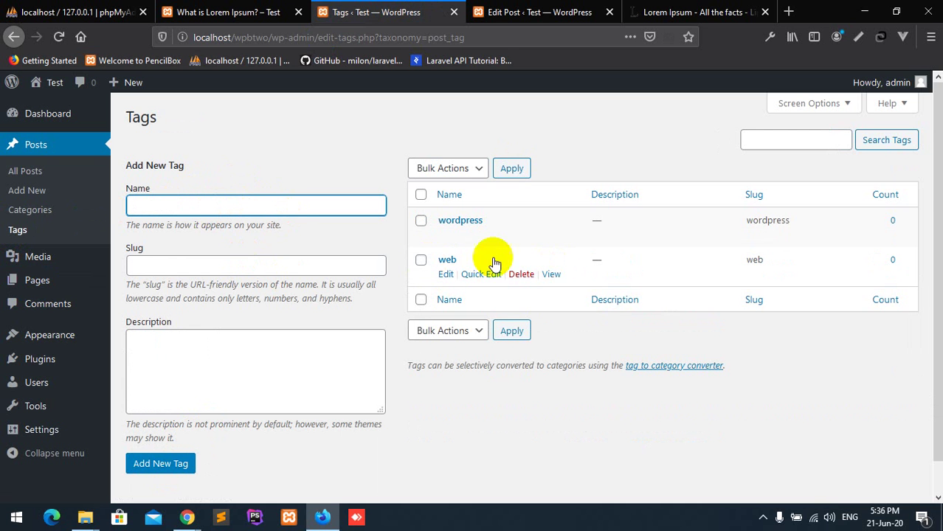
click(535, 12)
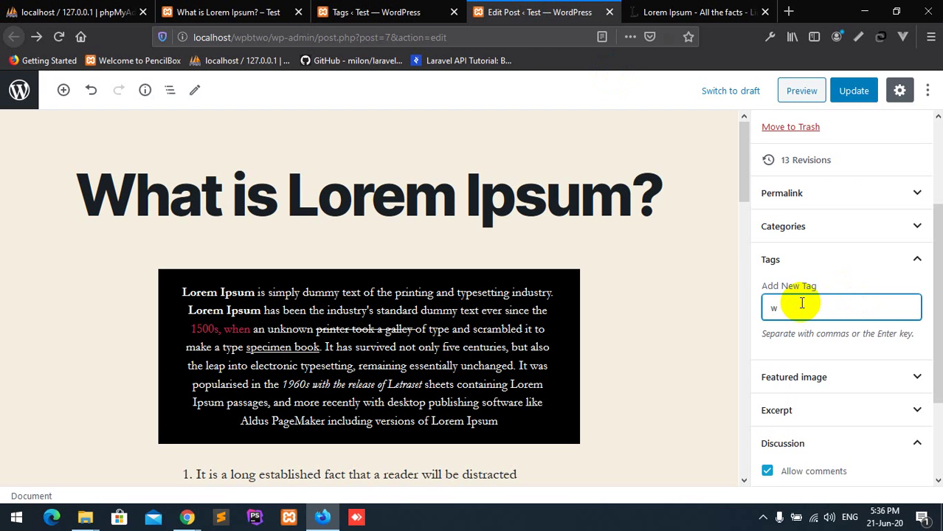
Reload the editor and add the wordpress and web tags from the suggestions
click(59, 37)
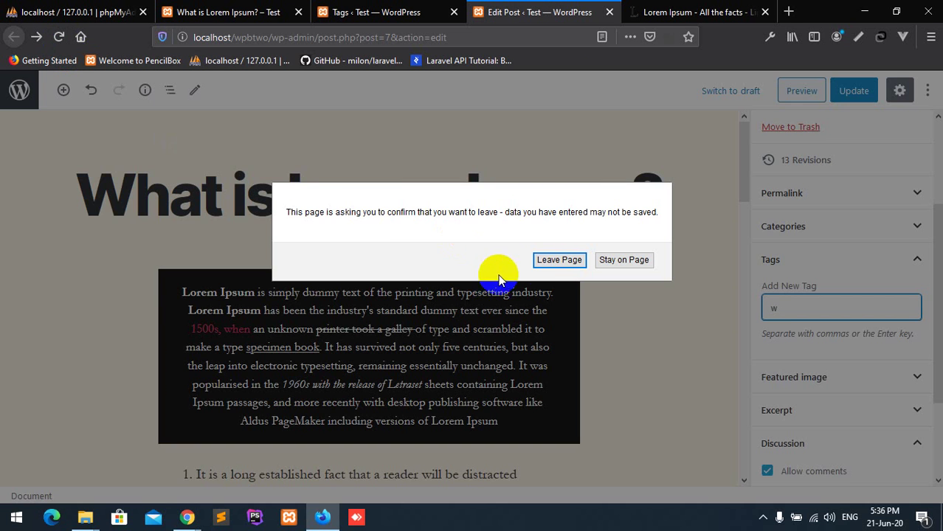
click(554, 260)
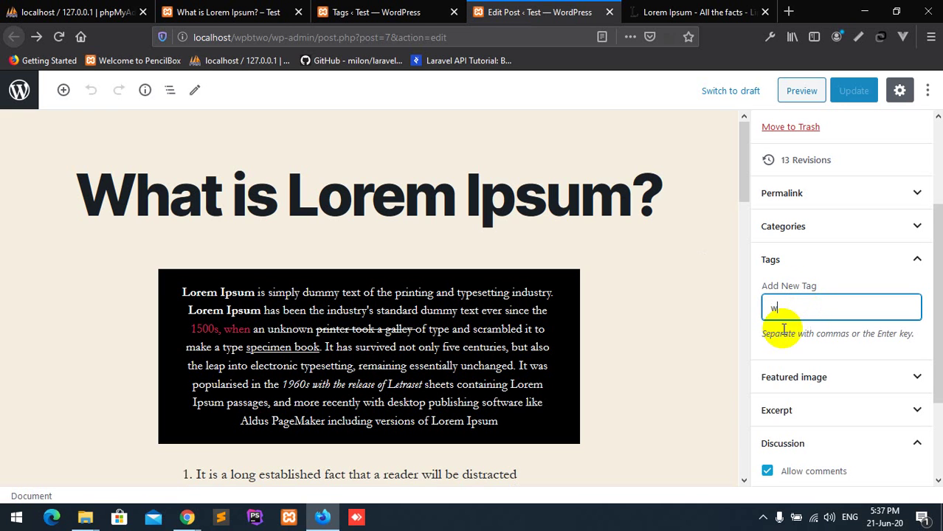
text(o)
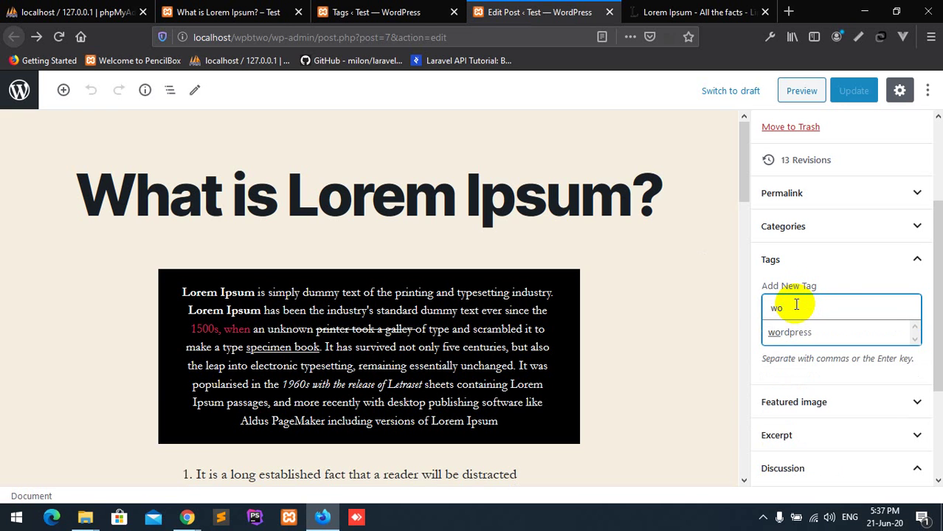
click(787, 332)
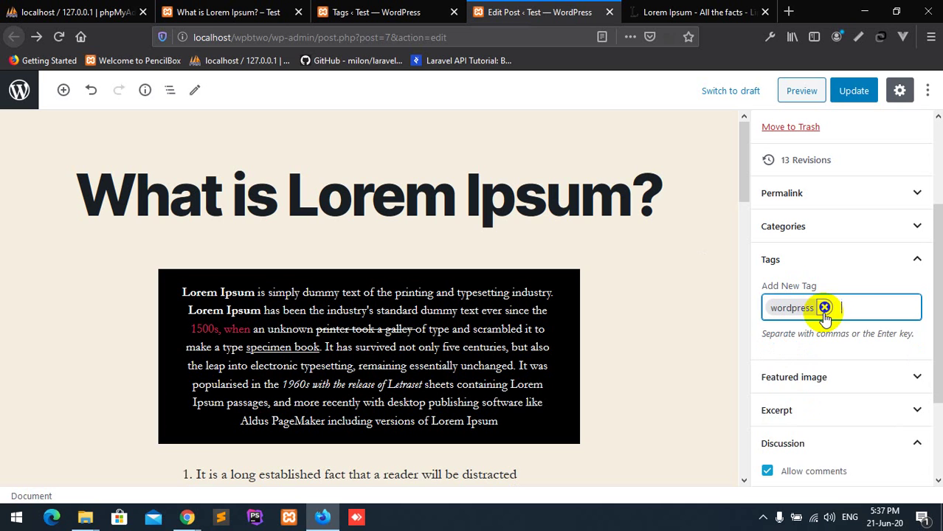
text(we)
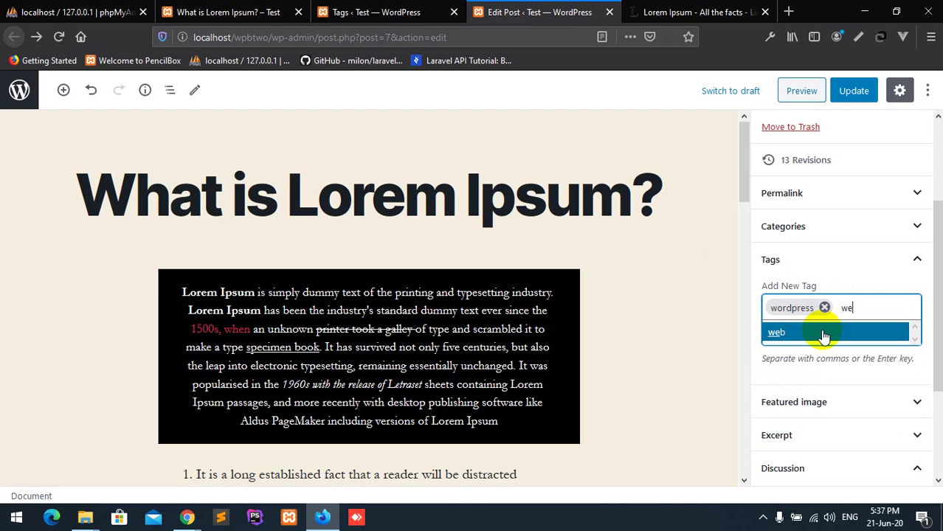
click(824, 334)
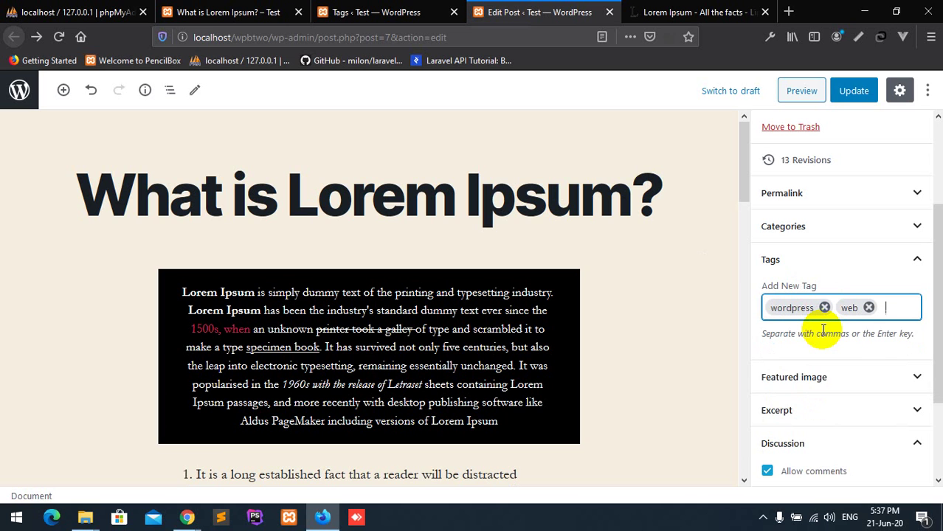
Add a new 'website' tag to the post and collapse the tag panel
text(websit)
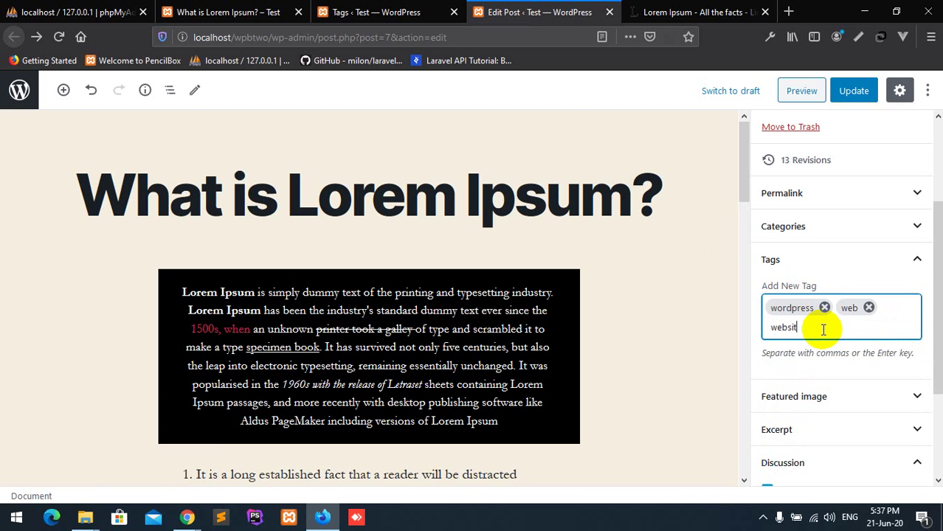
text(e)
key(Return)
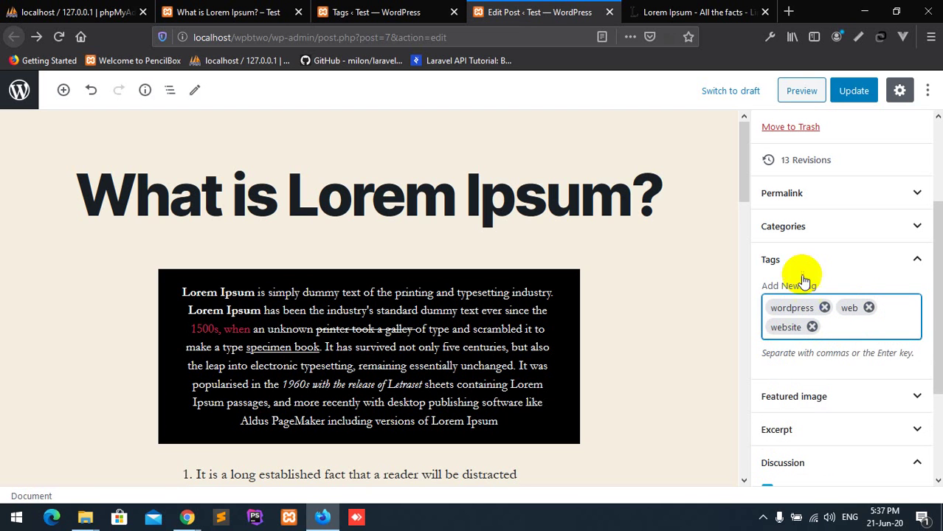
scroll(826, 303, down, 1)
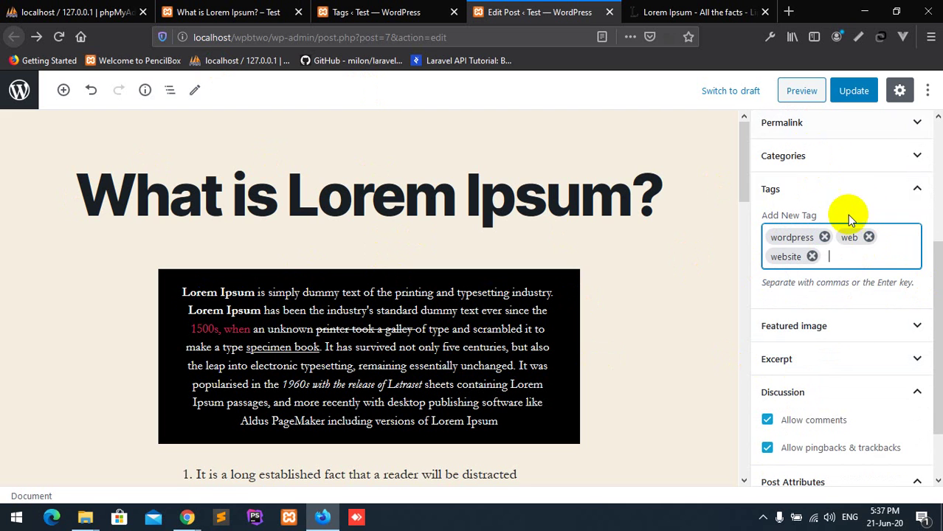
click(915, 190)
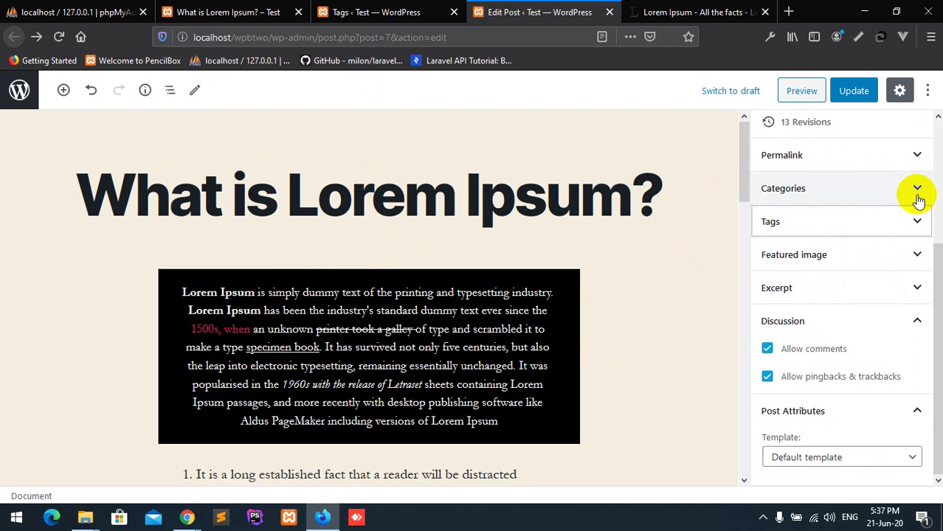
Update the post, expand Featured image, and review the live post and Lorem Ipsum page
click(860, 92)
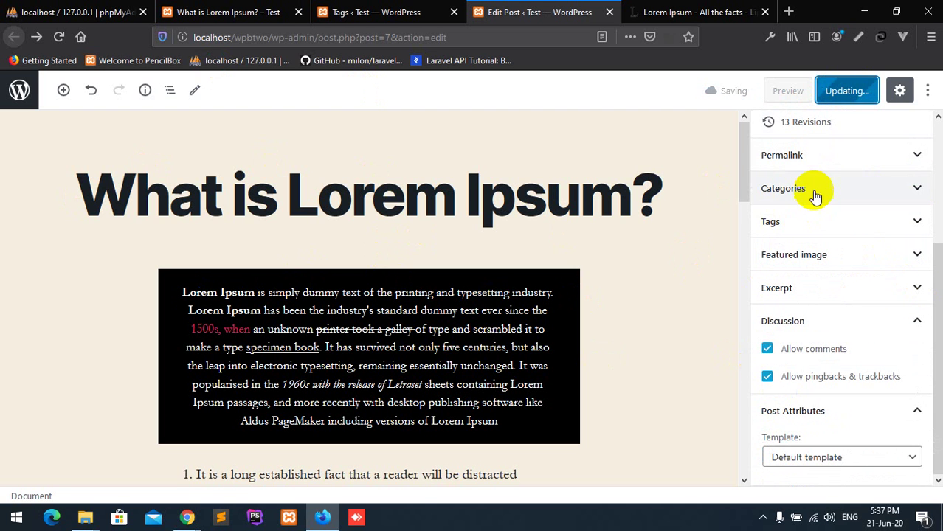
click(862, 266)
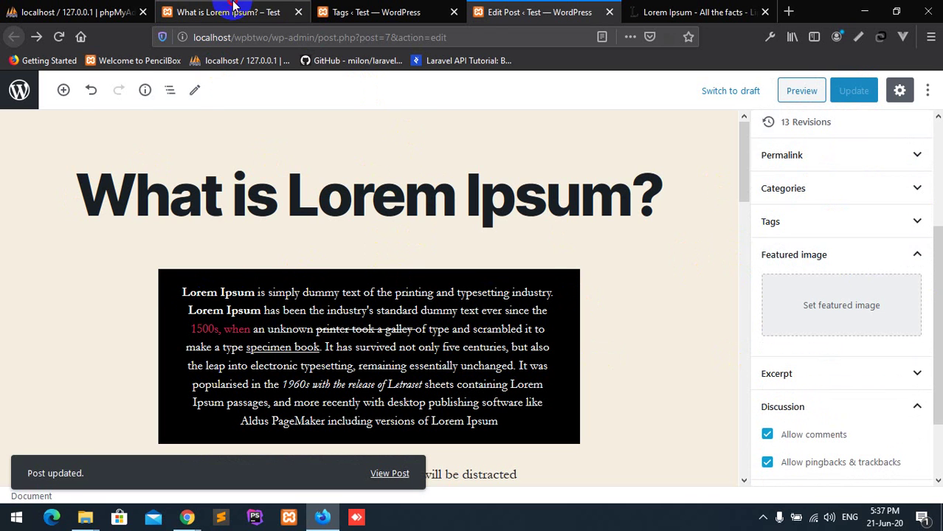
click(229, 11)
scroll(310, 347, down, 3)
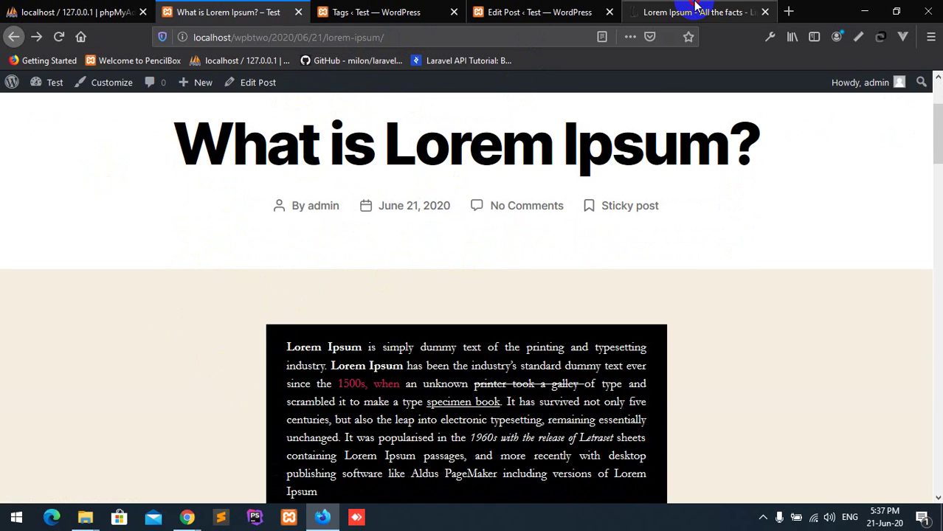
click(674, 12)
scroll(483, 251, up, 5)
click(568, 12)
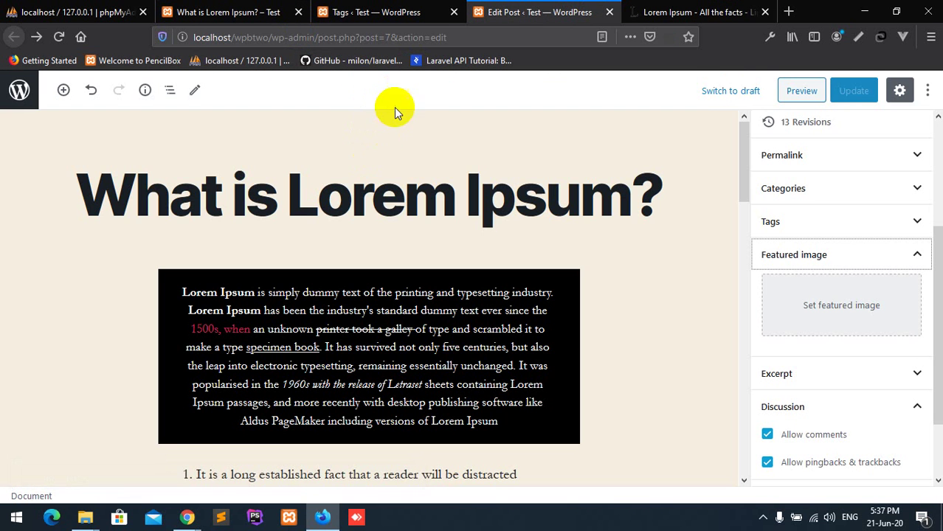
Open the Set featured image media window on its Upload Files tab
click(415, 10)
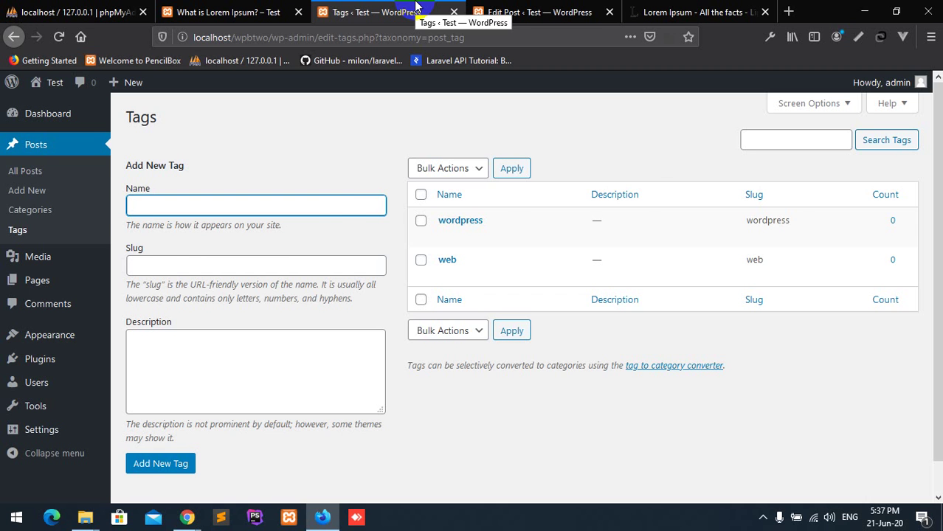
click(533, 11)
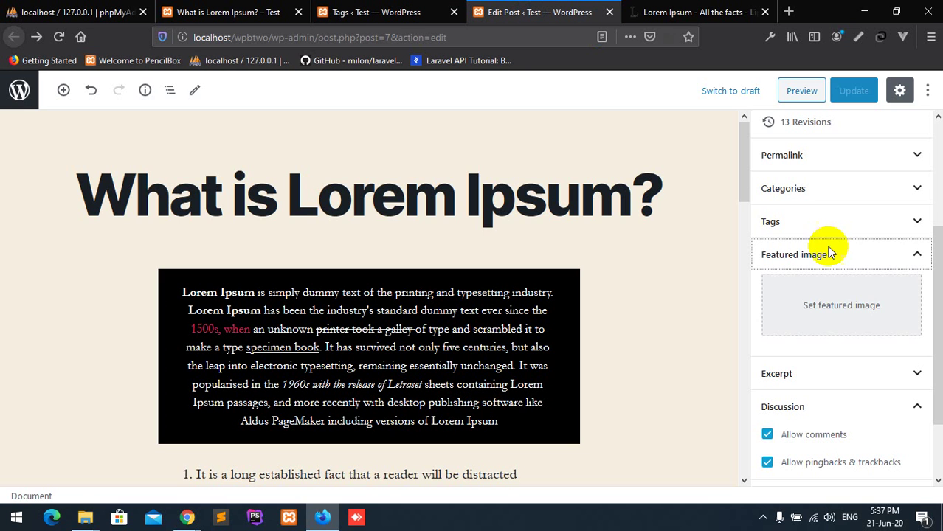
click(859, 302)
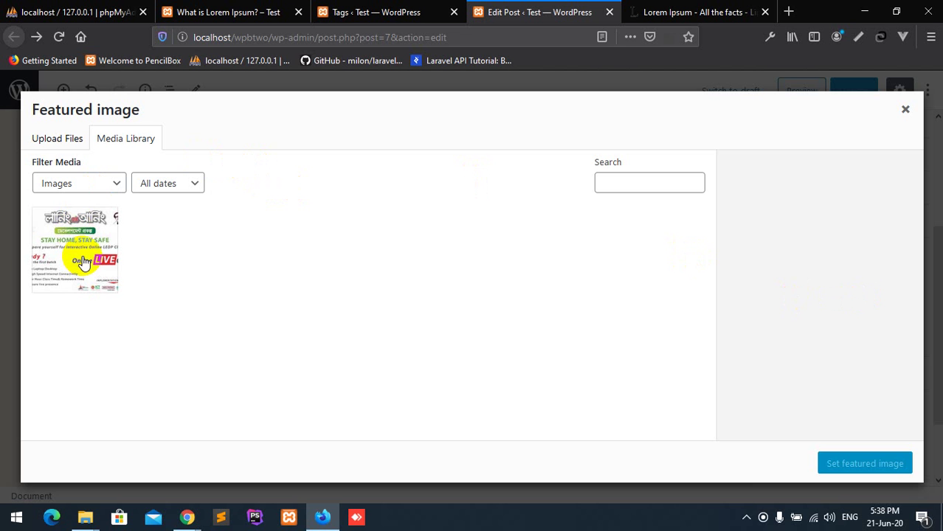
click(67, 139)
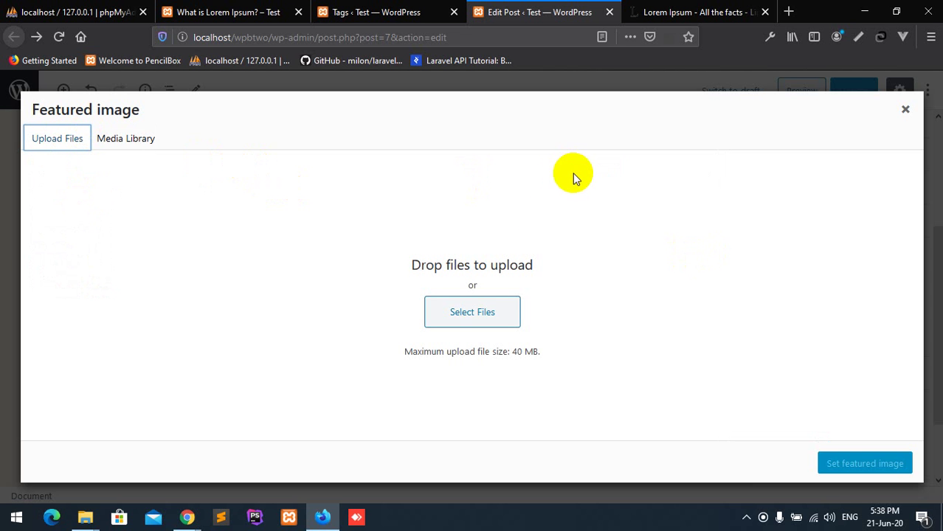
Search the WD Batch 2 Day 20 Design2 and design image folders for the picture
mouse_move(85, 517)
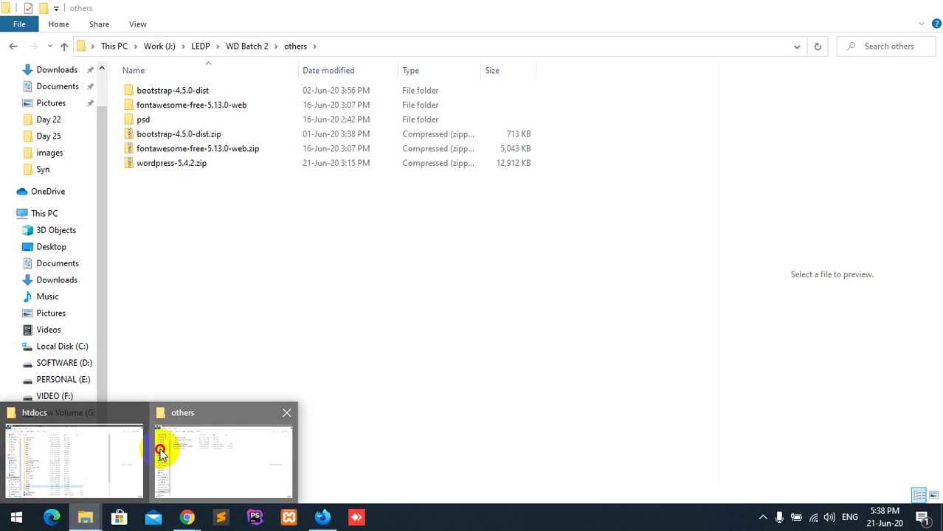
click(161, 451)
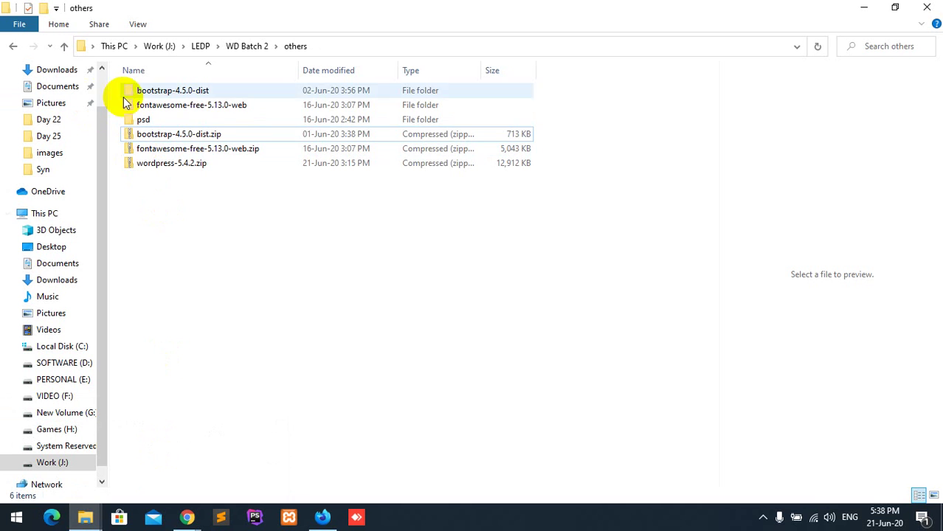
click(65, 47)
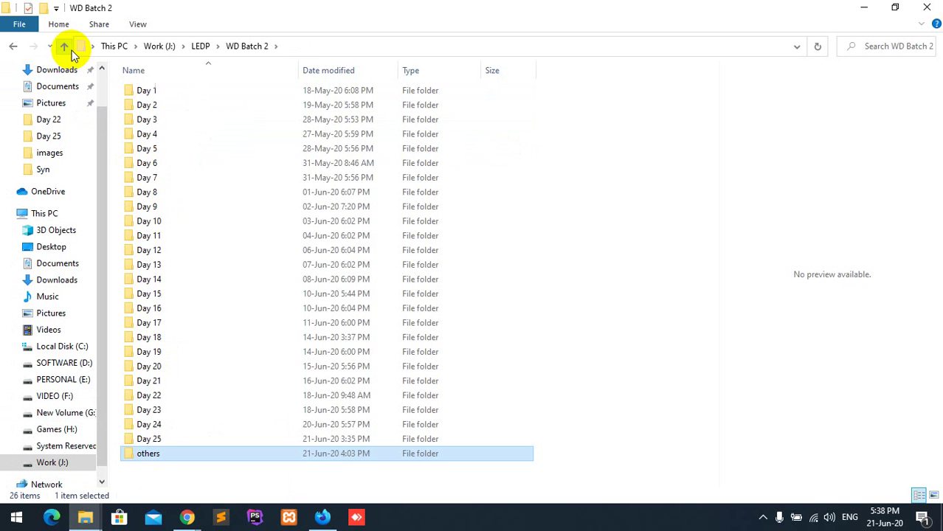
click(65, 48)
double_click(200, 137)
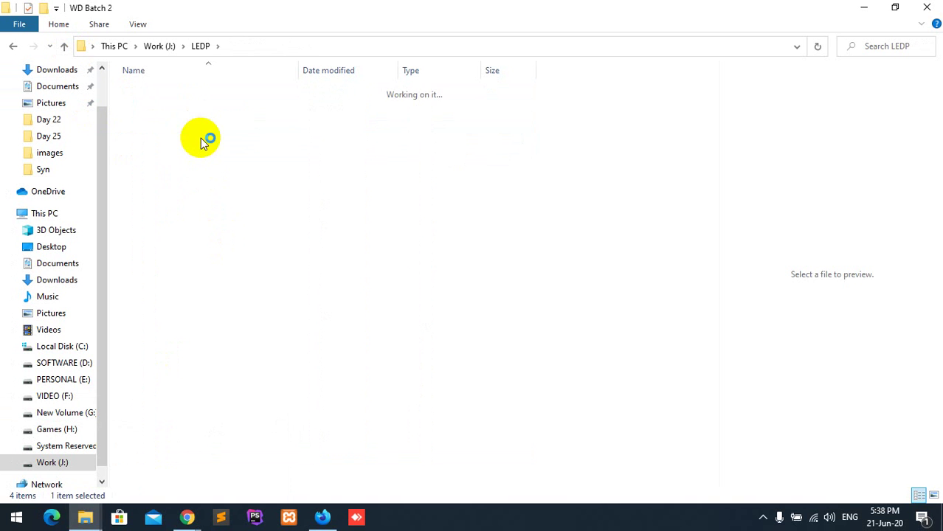
double_click(177, 365)
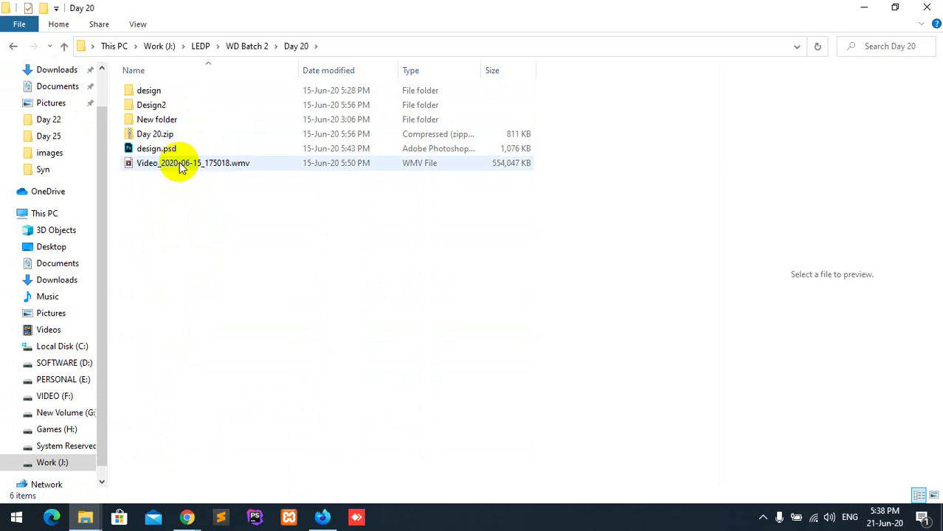
double_click(172, 105)
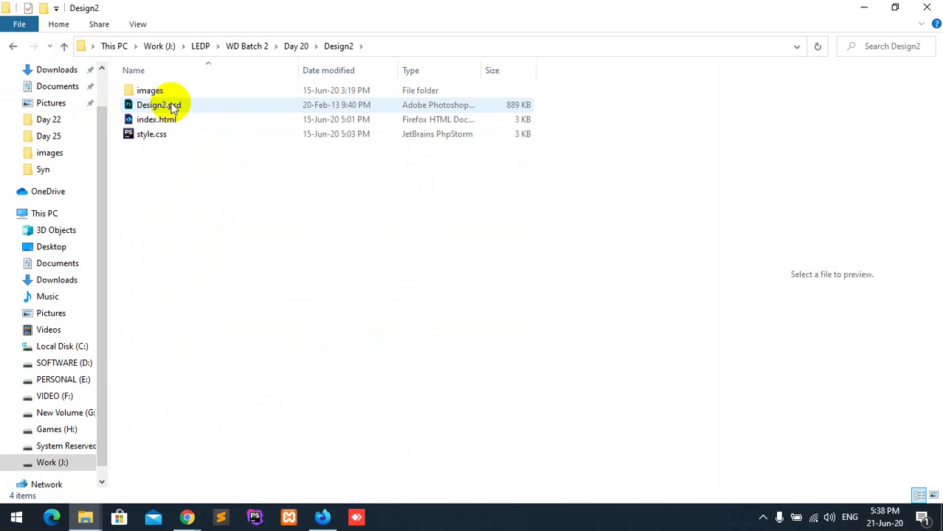
double_click(169, 90)
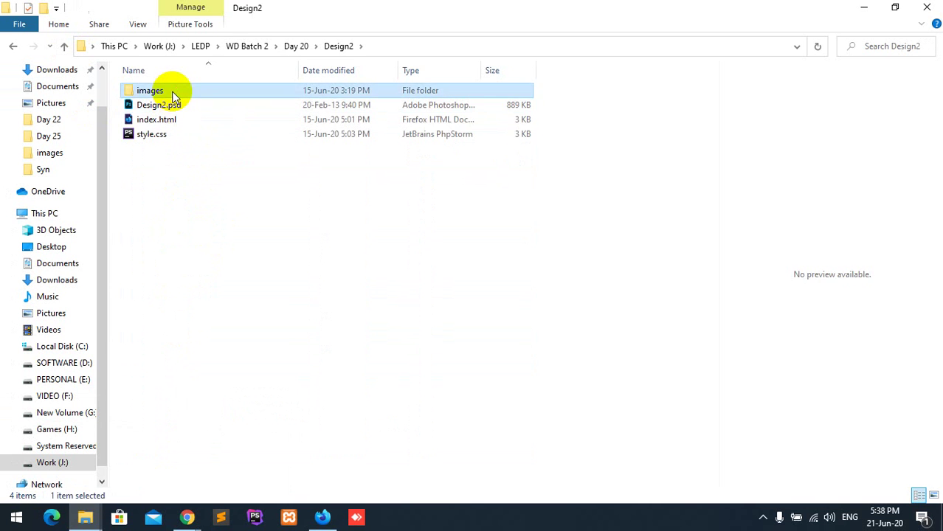
click(65, 47)
click(65, 46)
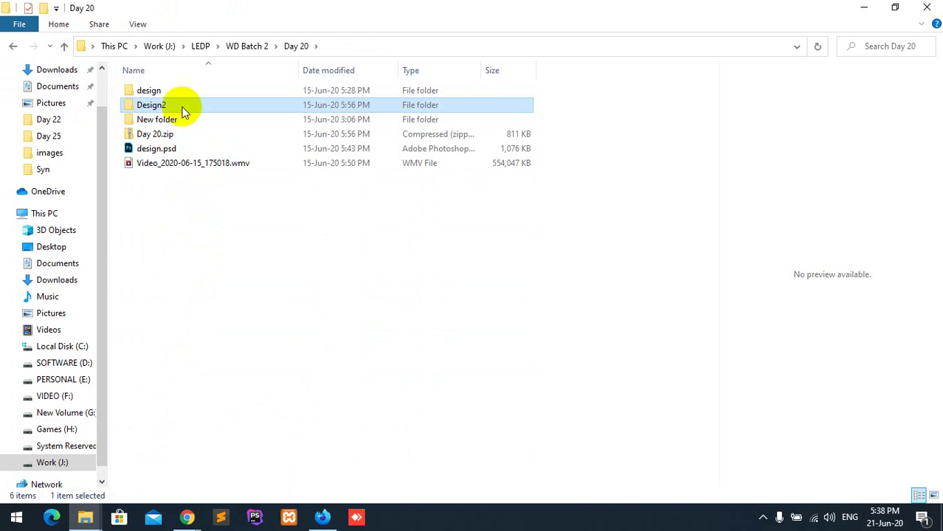
double_click(192, 91)
double_click(173, 108)
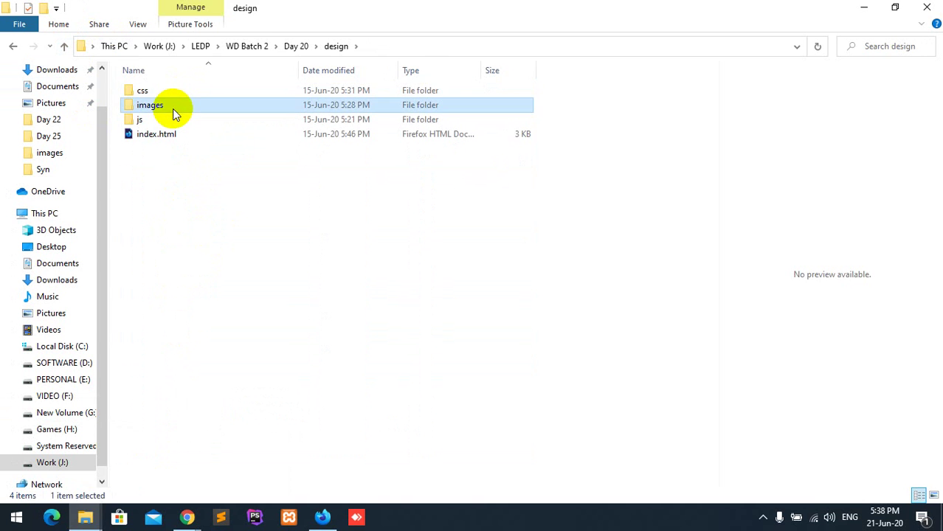
click(65, 46)
click(65, 47)
click(65, 46)
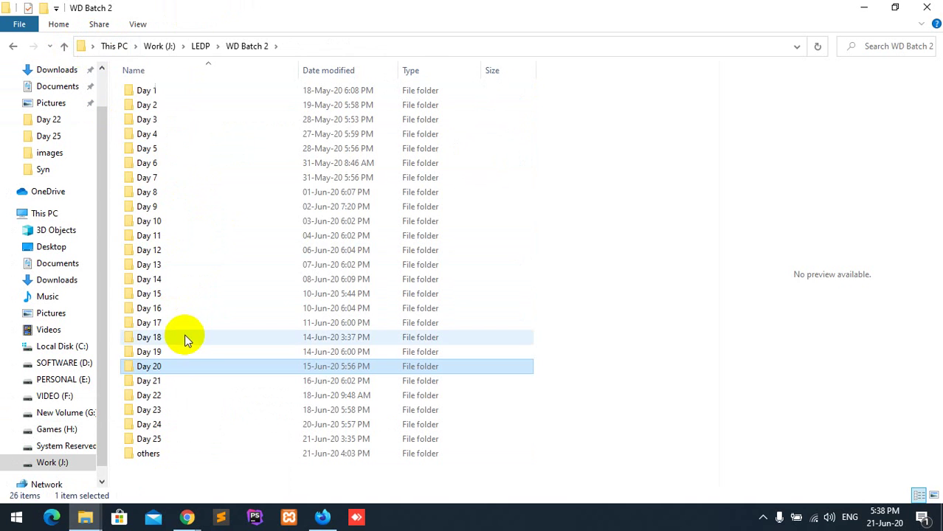
Check the Day 17 folder, then return to WD Batch 2
double_click(185, 325)
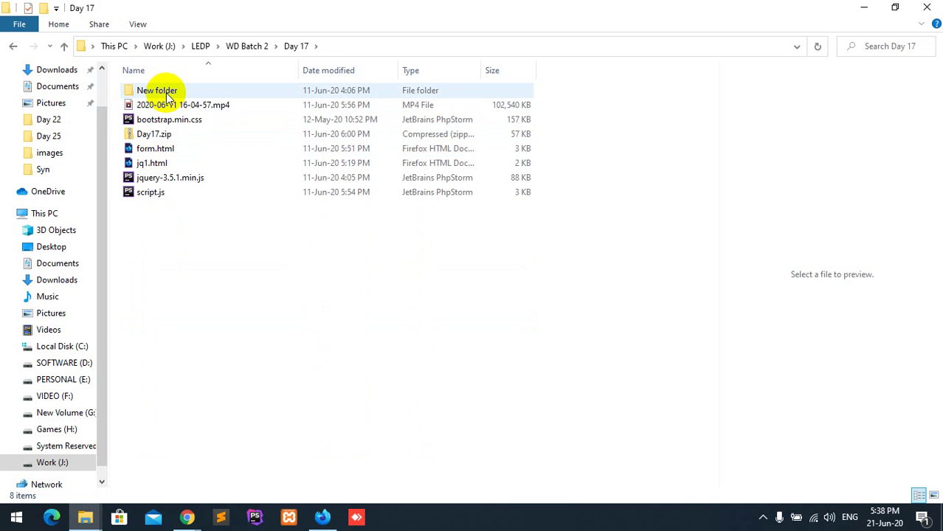
double_click(156, 89)
click(51, 46)
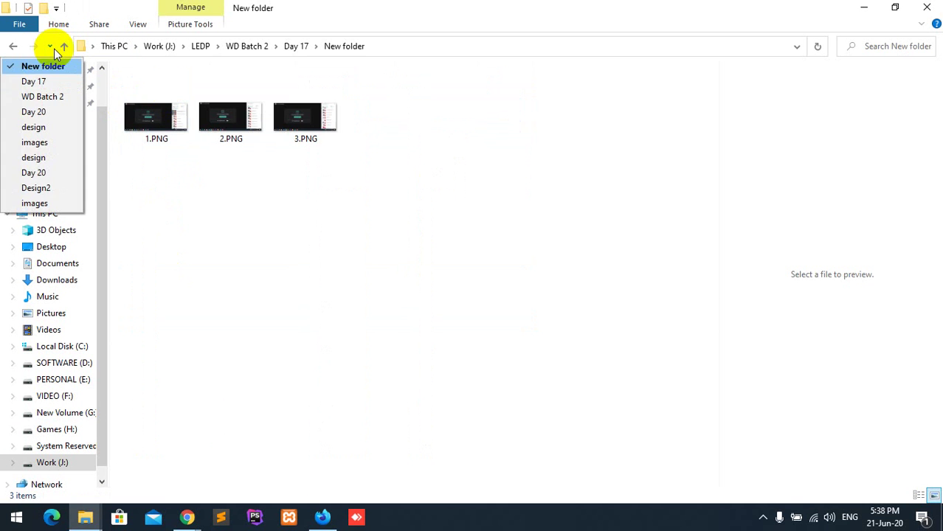
click(65, 46)
click(65, 46)
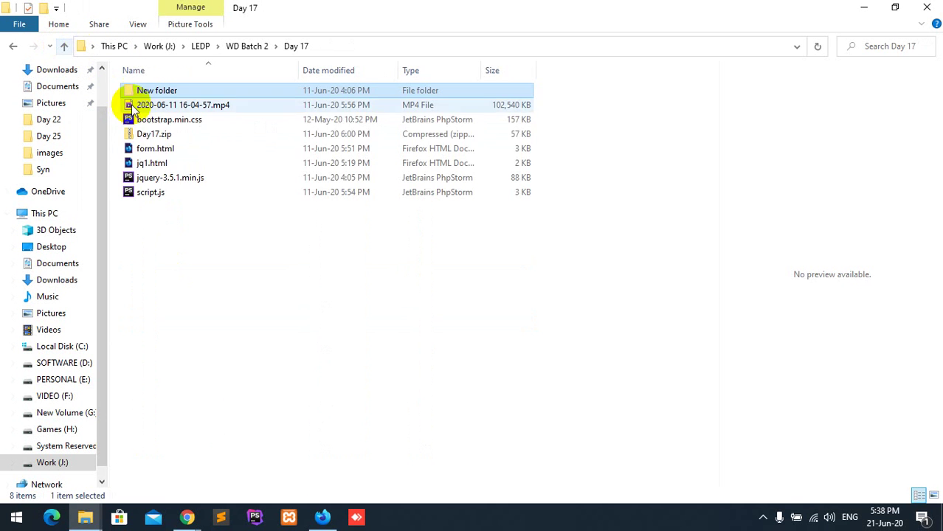
click(65, 47)
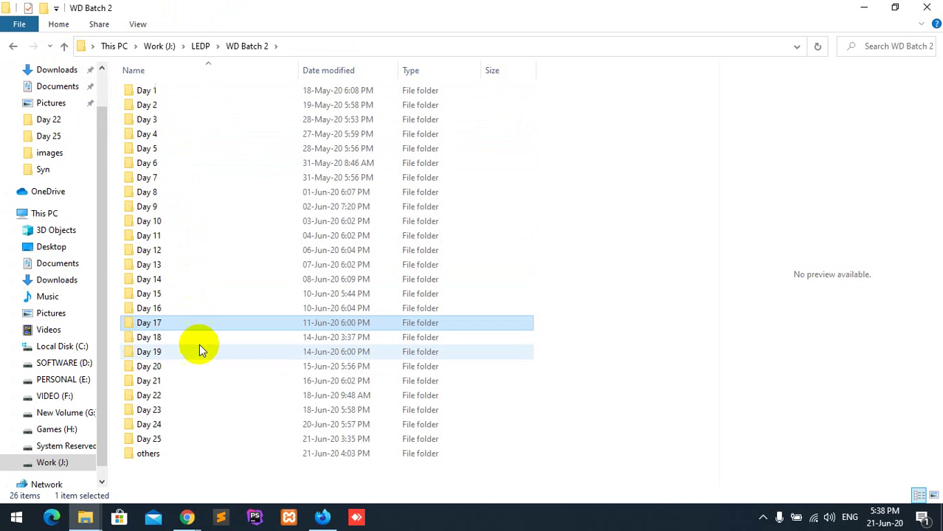
Drag news04.jpg from Day 18 > images into the WordPress upload area
click(202, 340)
double_click(200, 339)
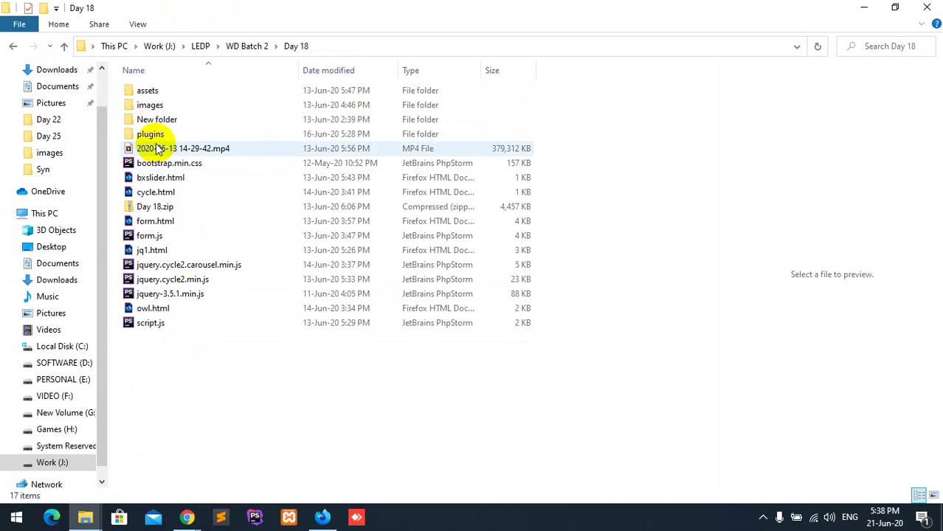
double_click(167, 107)
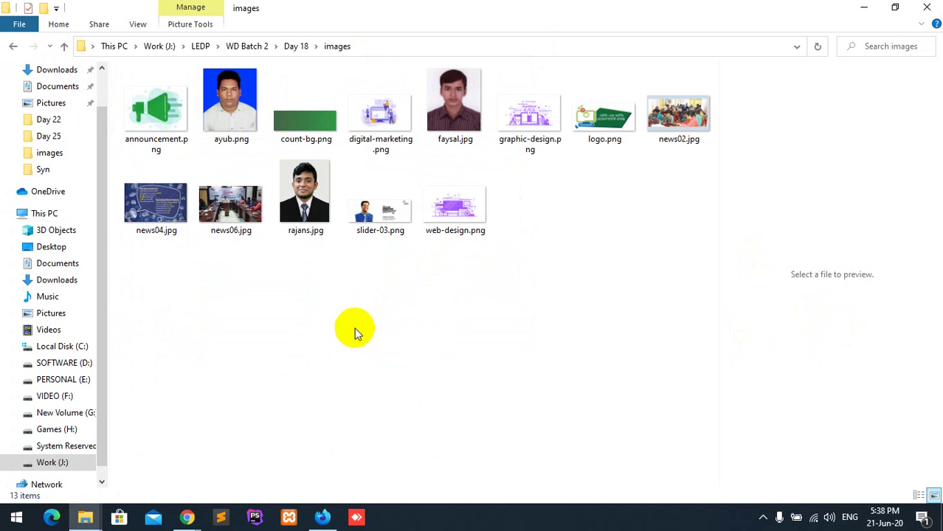
click(163, 218)
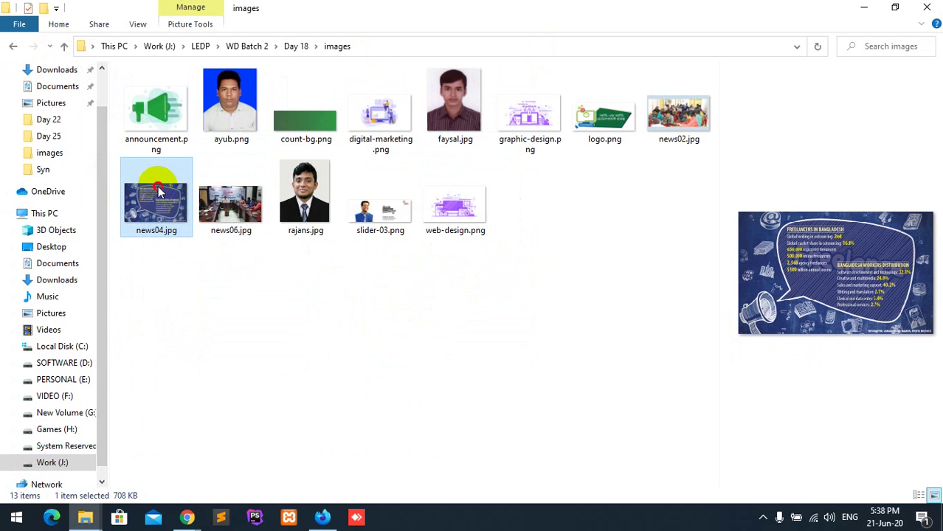
drag(158, 190, 413, 321)
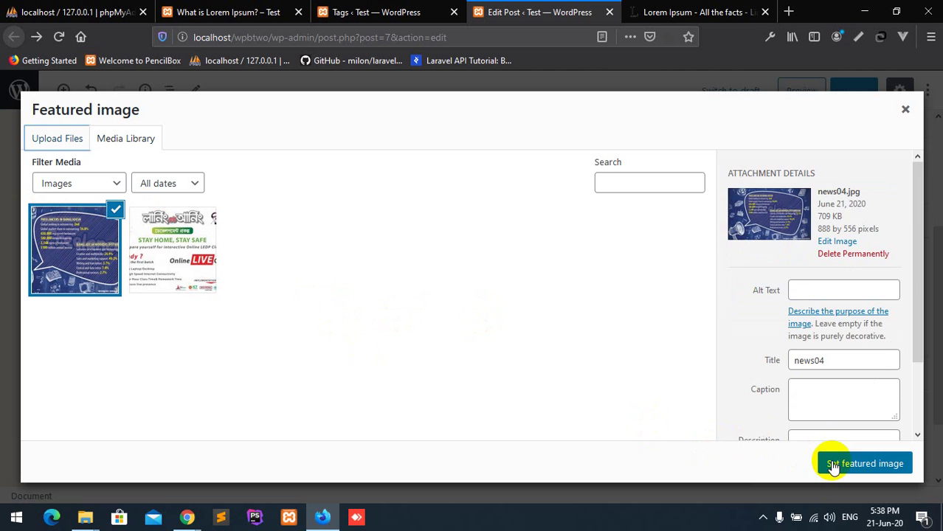
Set news04.jpg as the post's featured image and update the post
scroll(827, 354, down, 2)
scroll(827, 354, up, 3)
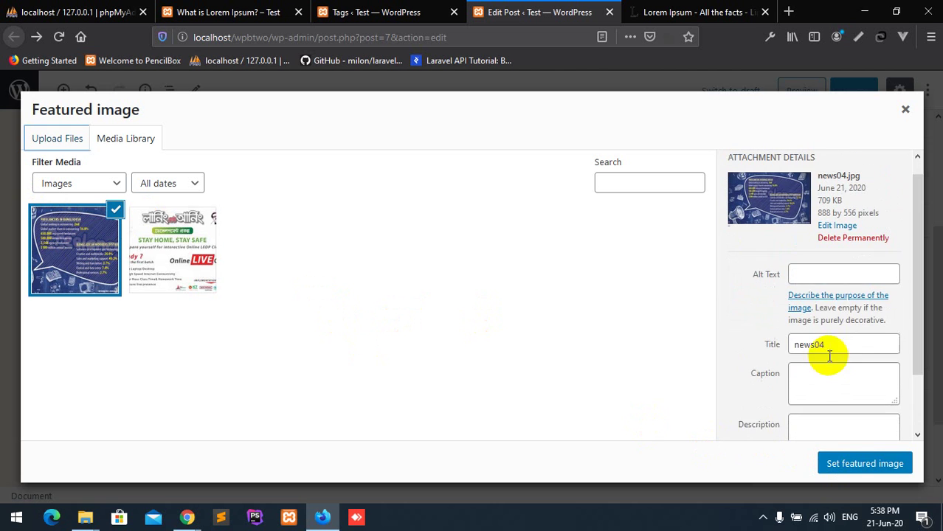
click(860, 469)
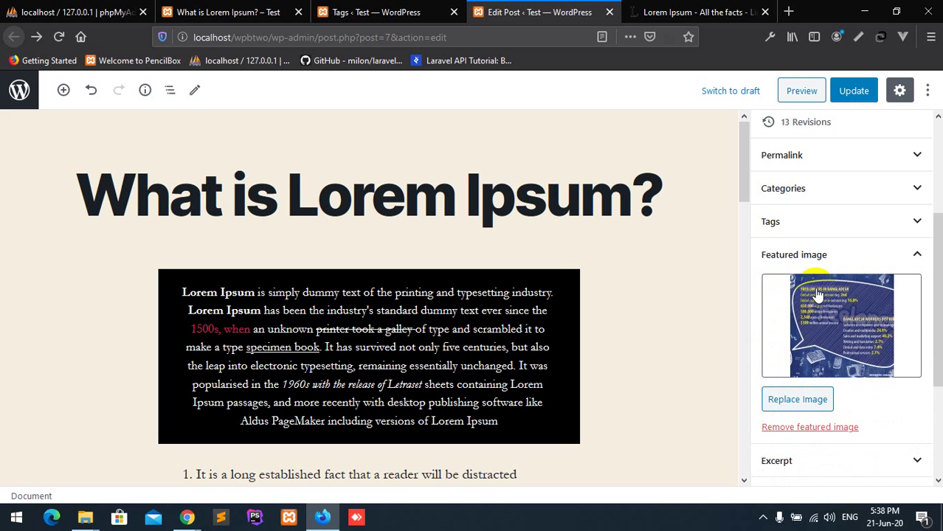
click(840, 95)
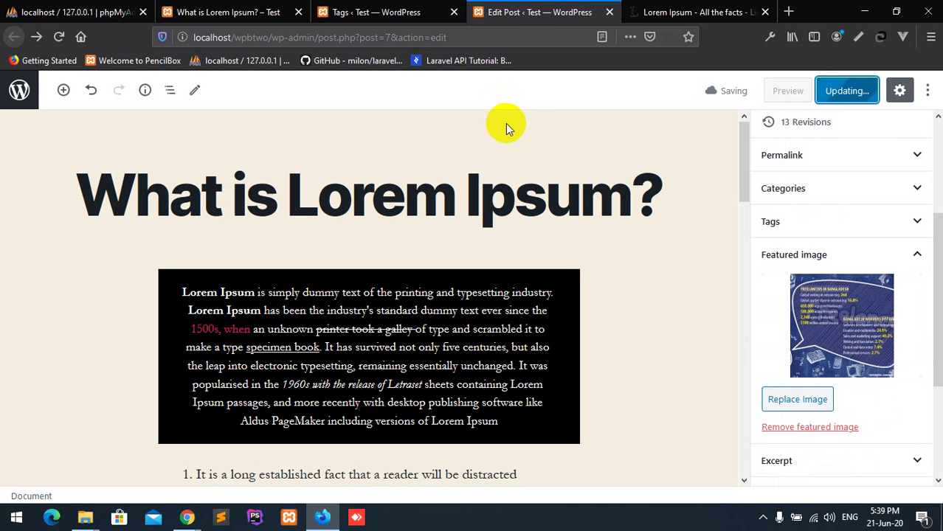
Reload the live post to check the freelancers infographic featured image, then return to the editor
click(214, 7)
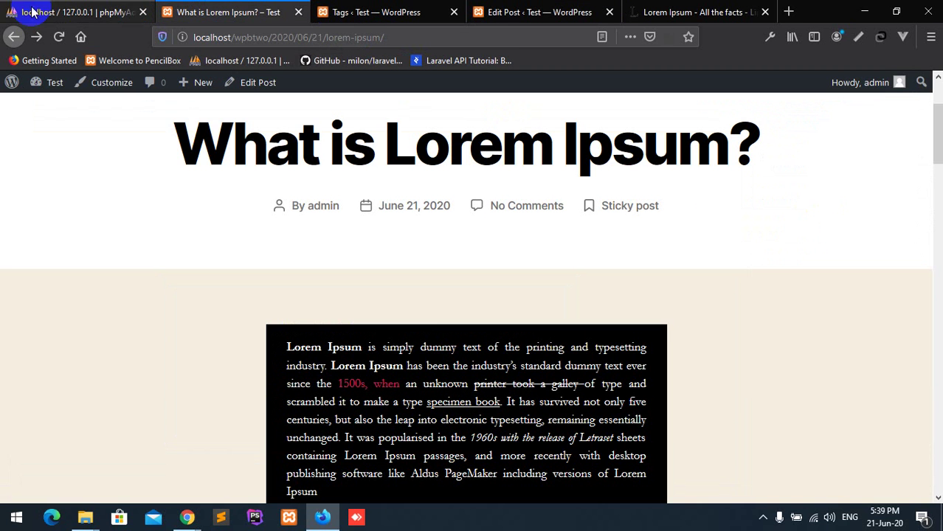
click(59, 37)
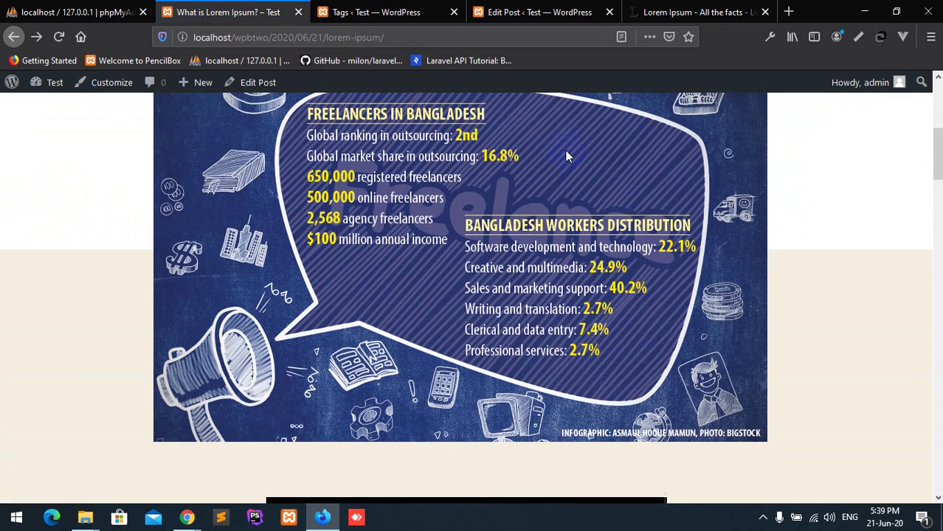
scroll(315, 318, down, 7)
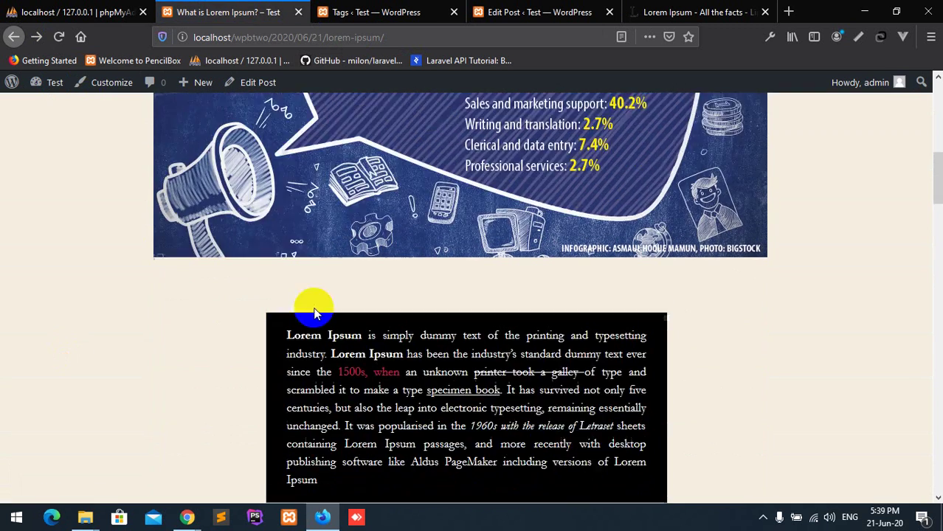
scroll(294, 252, down, 3)
scroll(294, 252, up, 11)
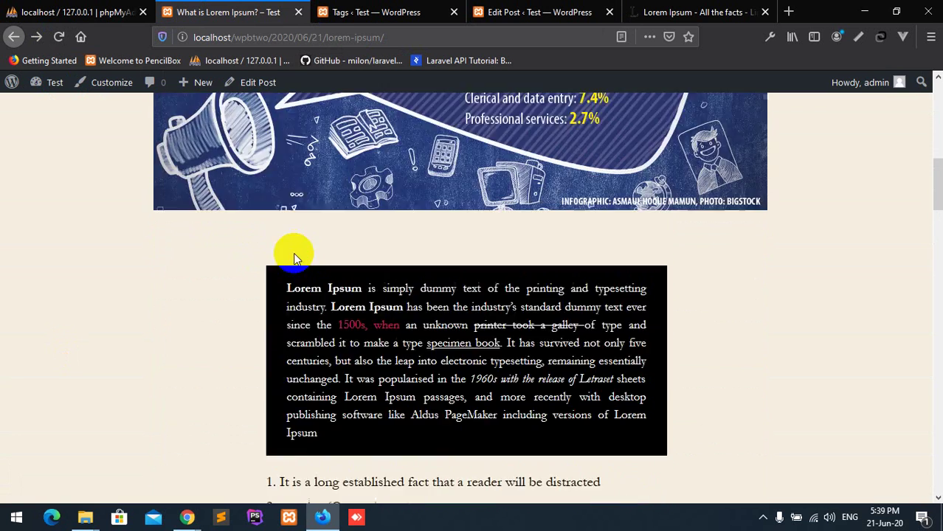
scroll(360, 329, up, 3)
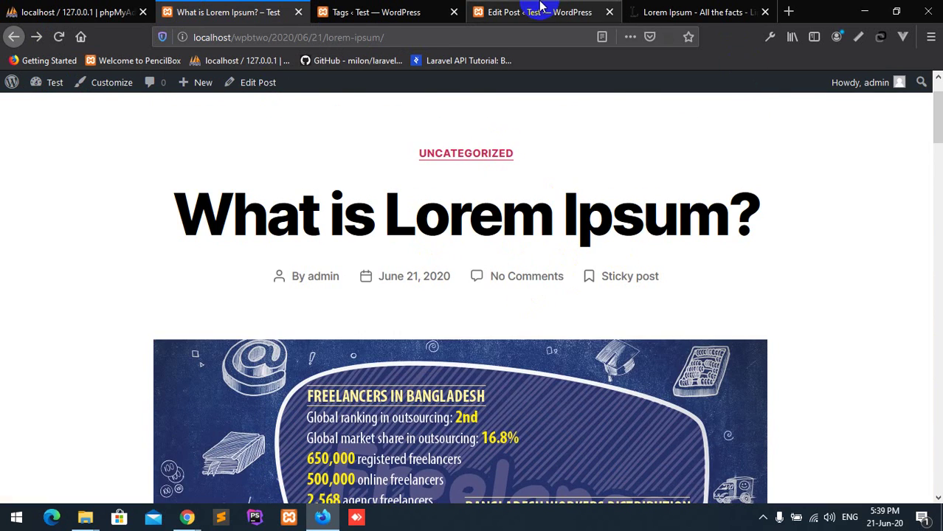
click(541, 8)
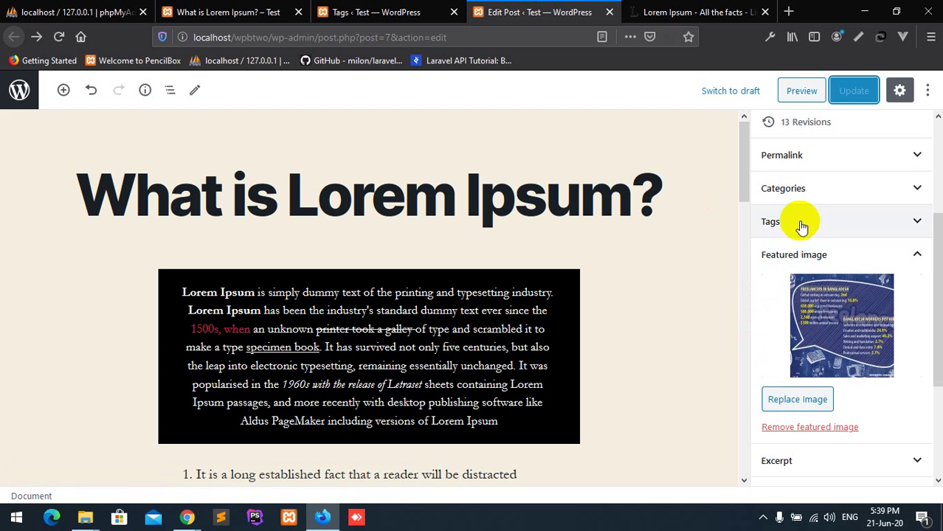
Read the WordPress.org manual excerpts article from the Excerpt panel, then collapse Excerpt in the editor
click(858, 255)
click(829, 291)
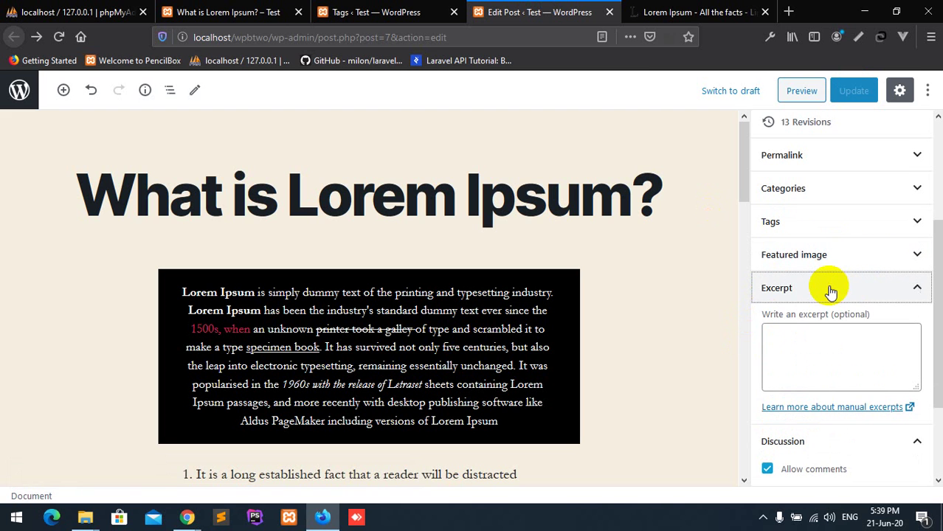
click(802, 409)
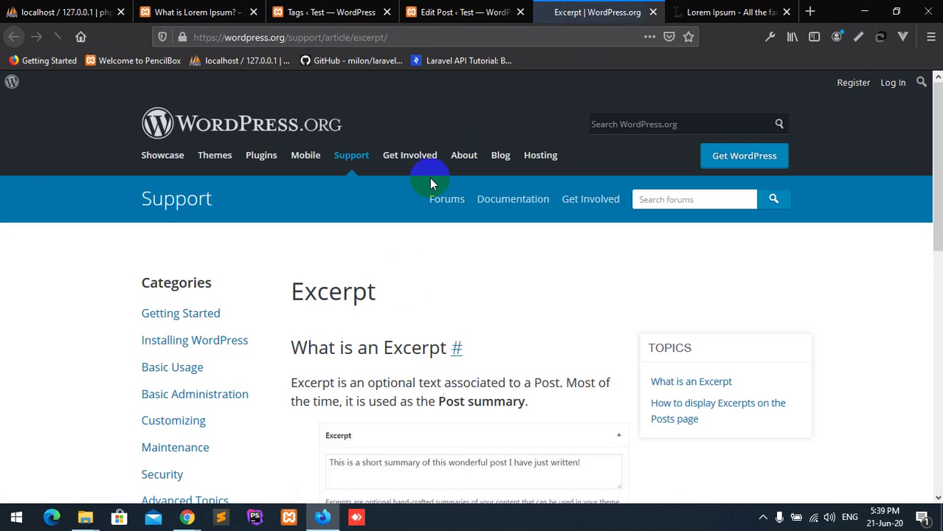
scroll(429, 312, down, 3)
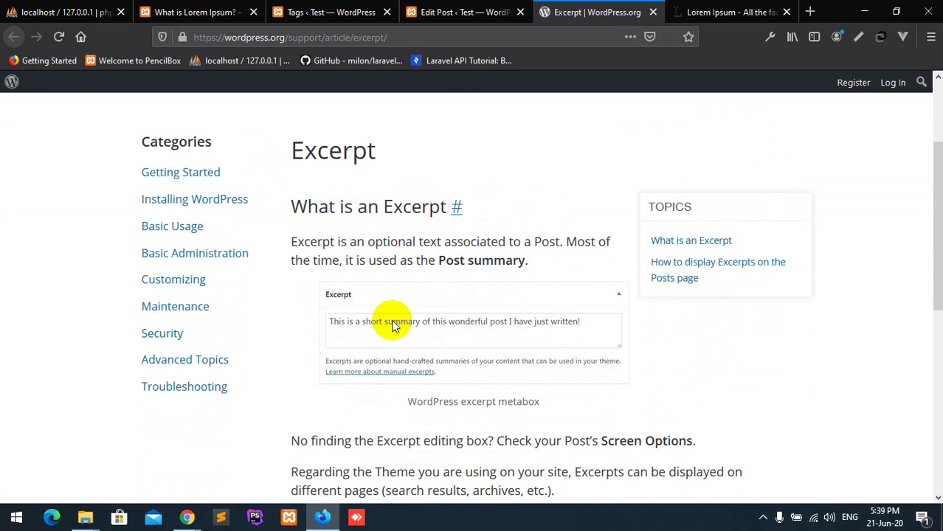
click(498, 9)
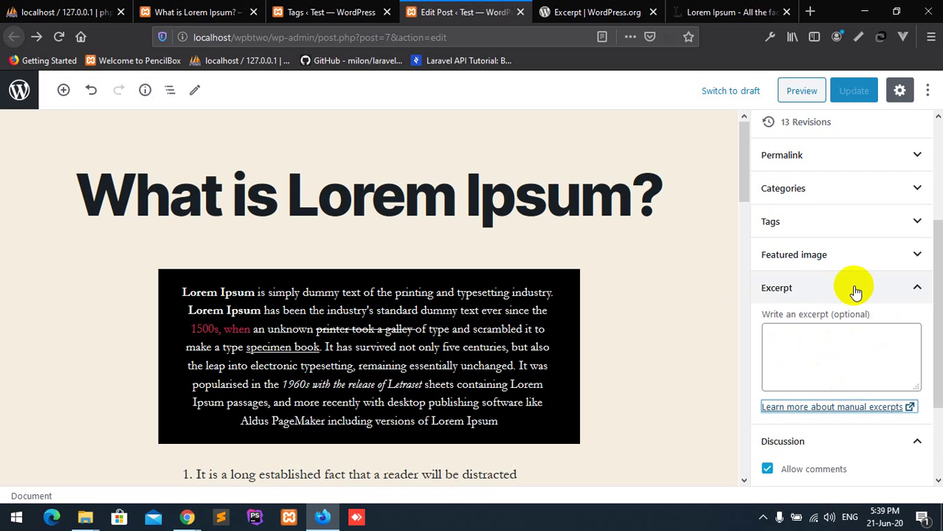
click(893, 296)
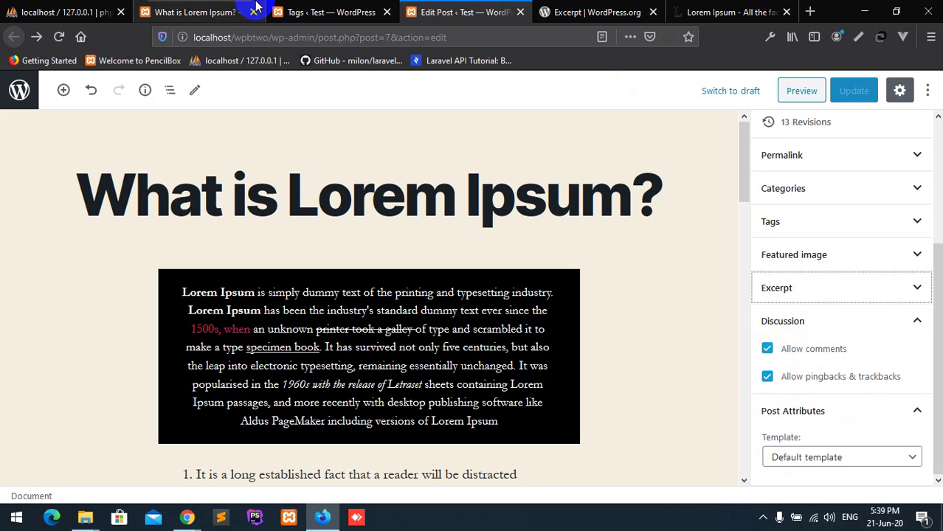
Post the comment 'hello' under Leave a Reply on the What is Lorem Ipsum? post
click(231, 6)
scroll(394, 277, down, 10)
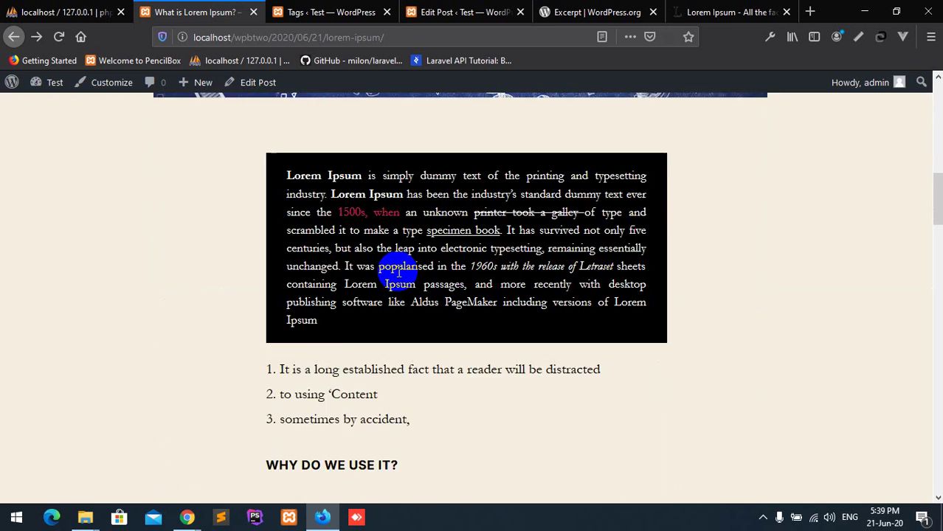
scroll(397, 275, down, 12)
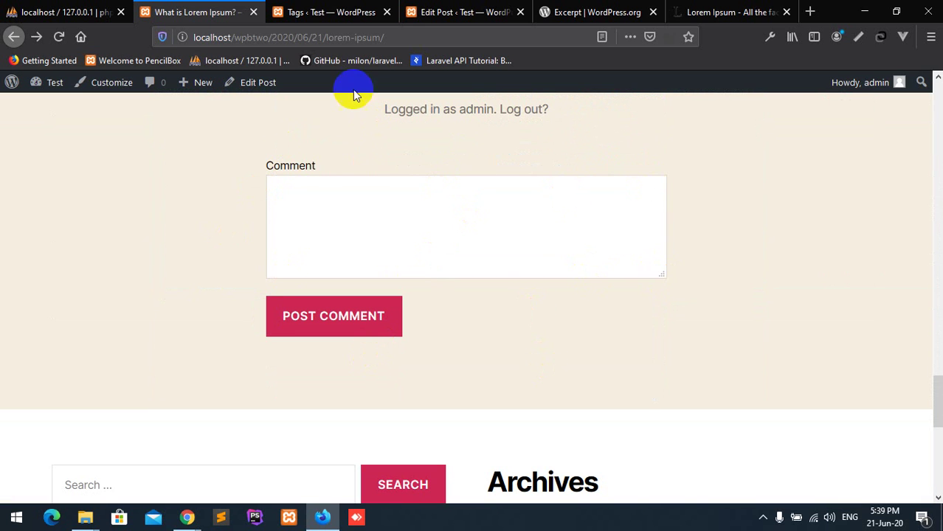
click(391, 224)
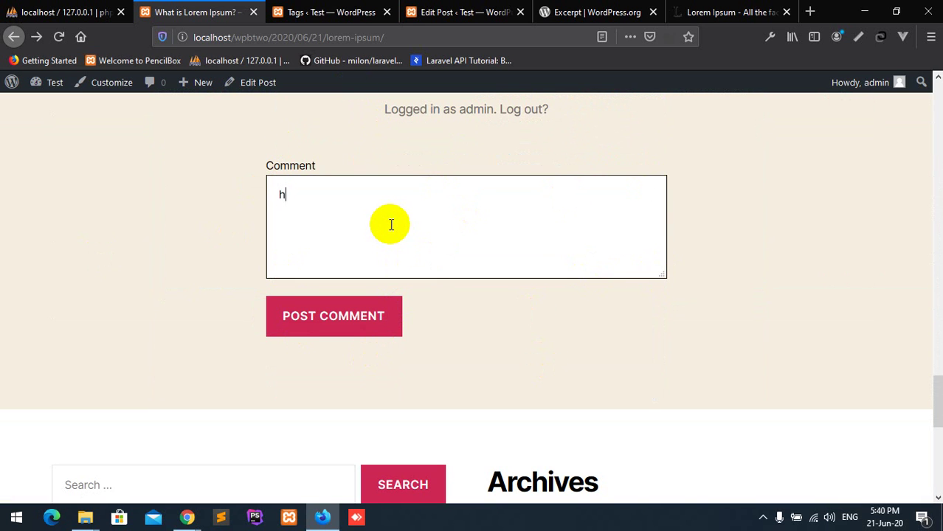
click(302, 316)
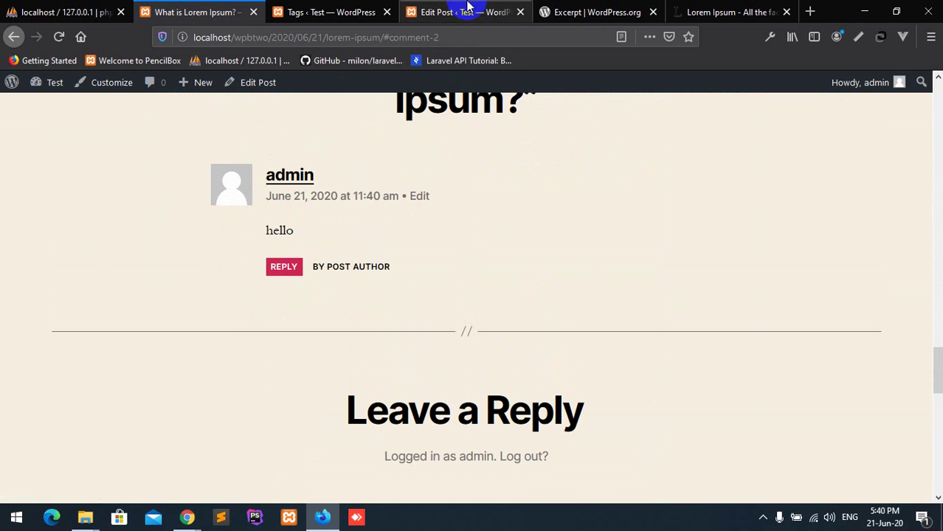
Glance at the post editor and tags page, return to the commented post, and open a new tab
click(465, 12)
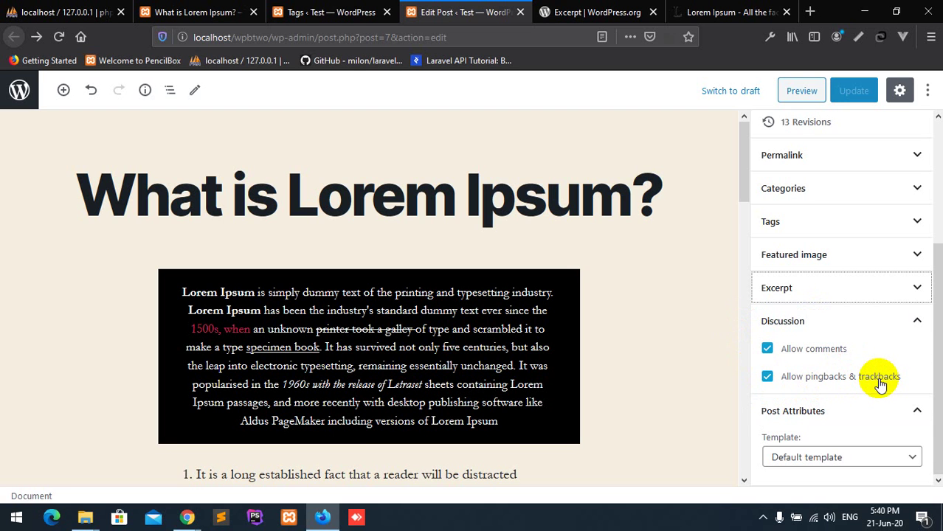
click(342, 6)
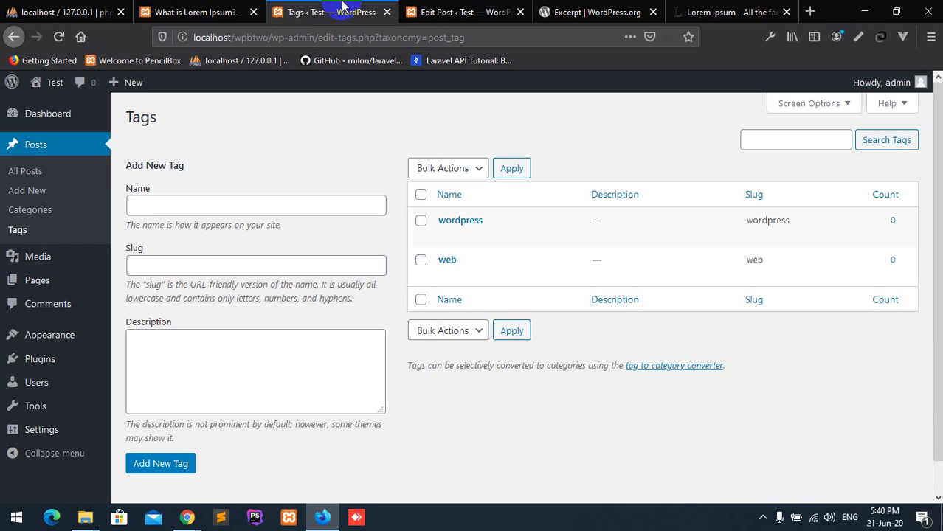
click(210, 11)
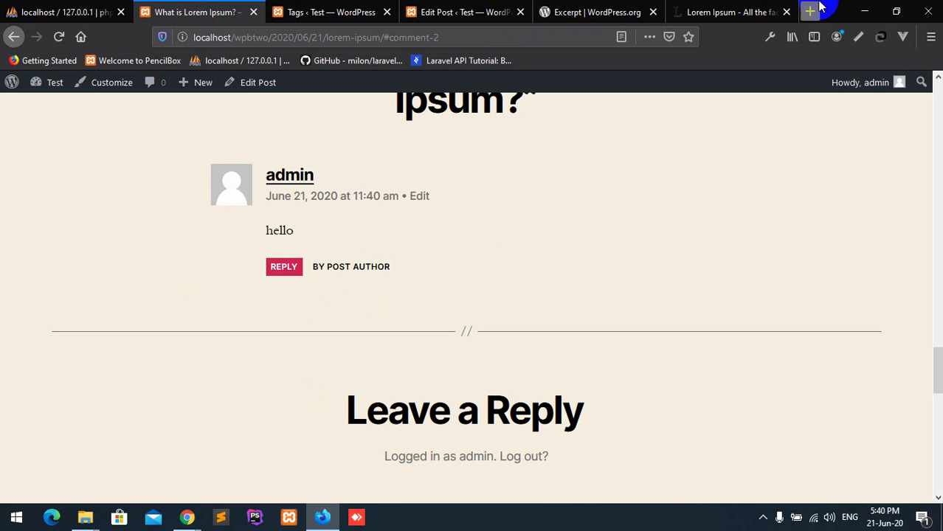
click(819, 8)
text(ping)
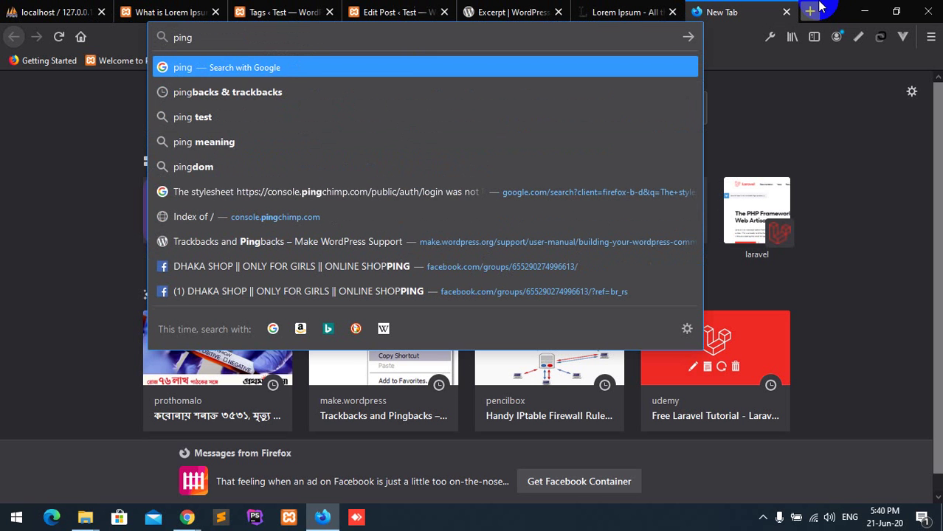
key(Down)
key(Return)
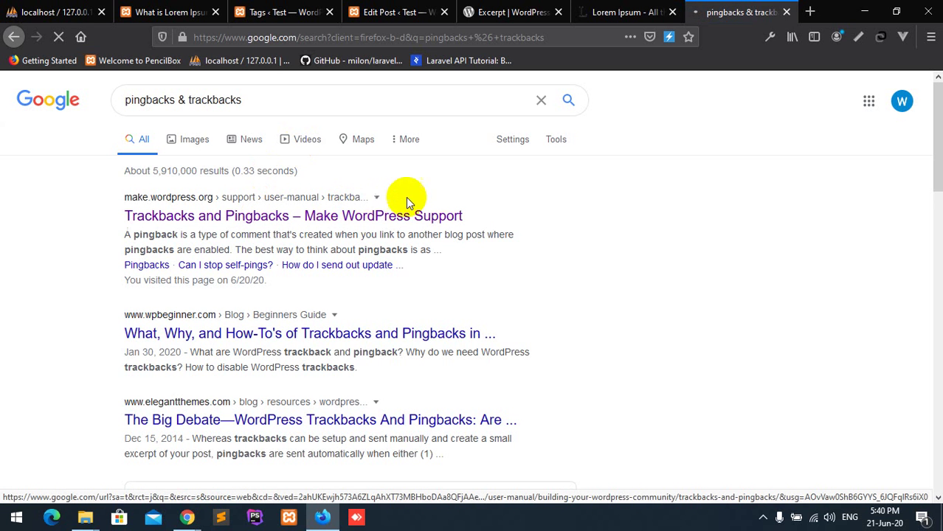
click(395, 215)
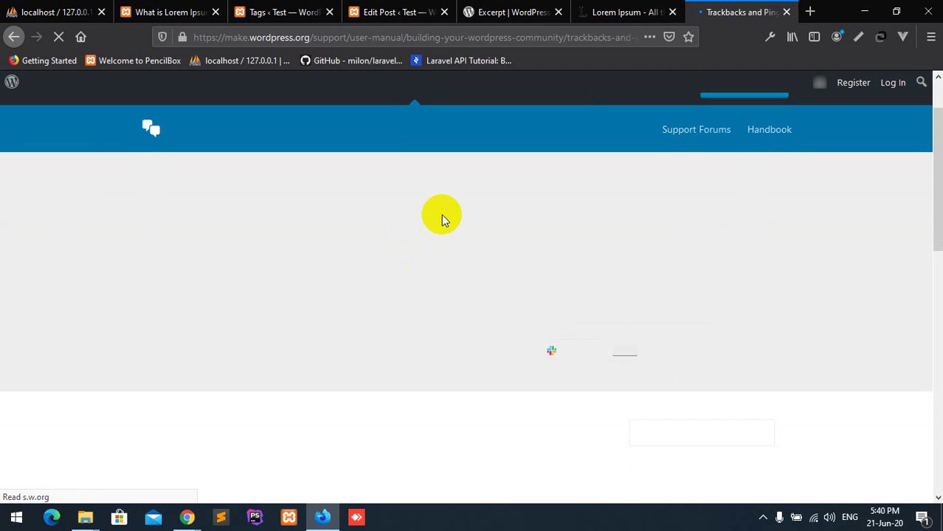
scroll(388, 225, down, 3)
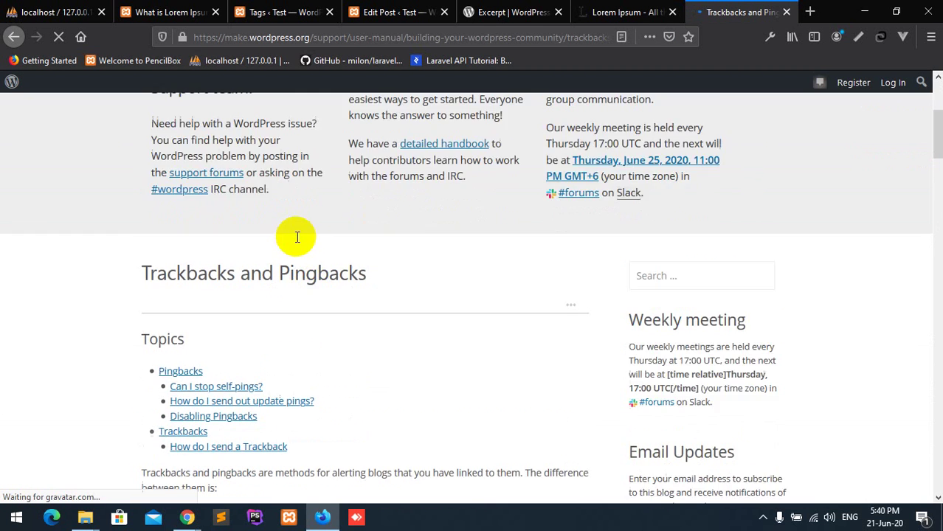
scroll(328, 240, down, 3)
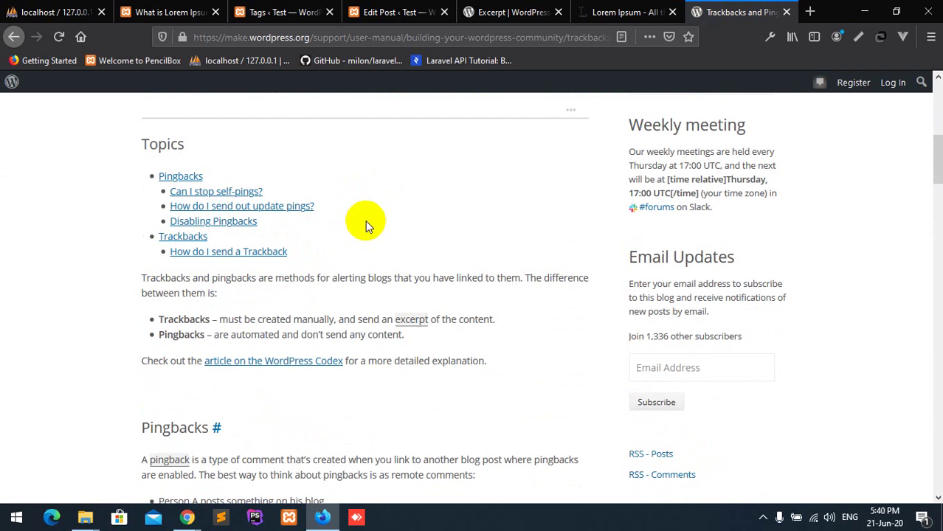
scroll(155, 291, down, 1)
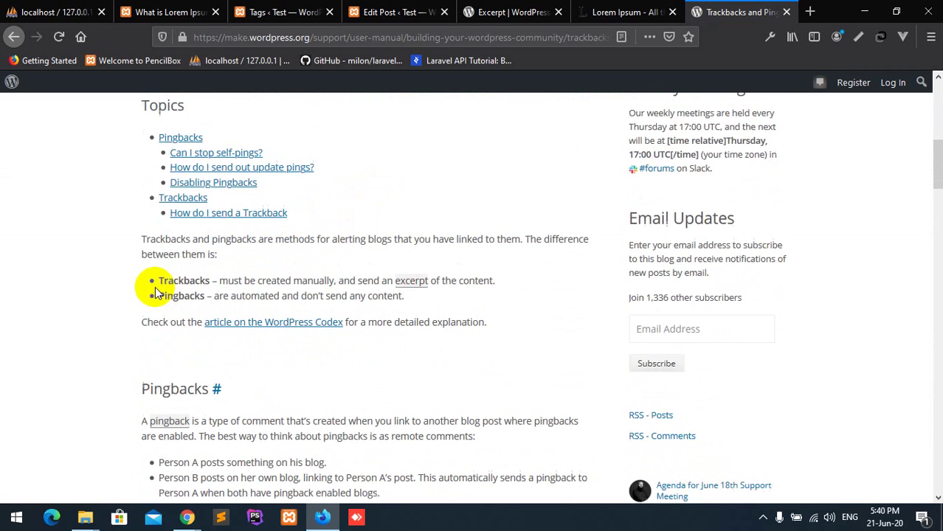
scroll(155, 291, down, 5)
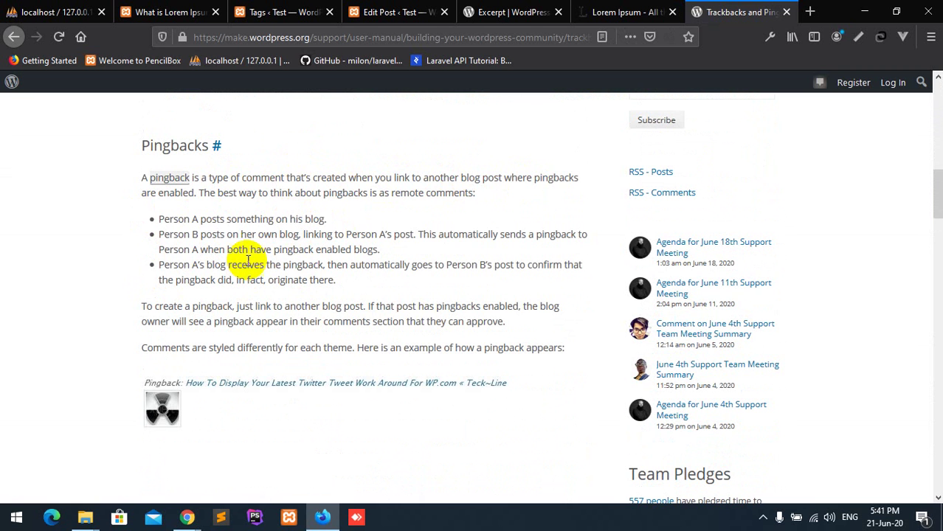
scroll(251, 260, down, 4)
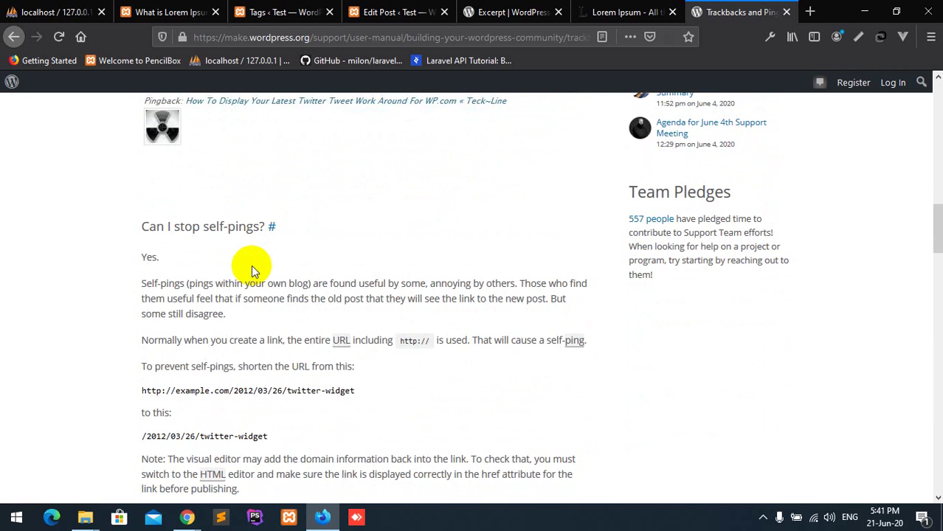
scroll(252, 262, down, 2)
scroll(255, 270, down, 3)
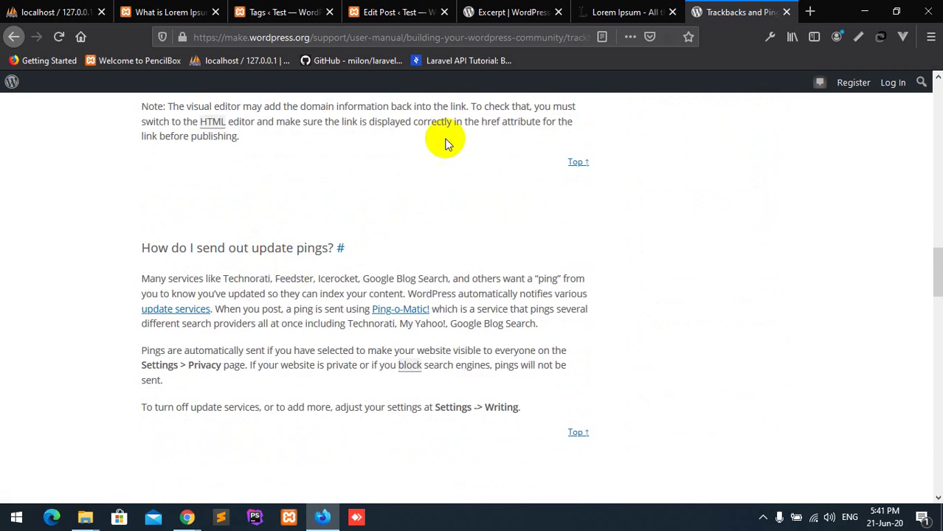
Uncheck 'Allow pingbacks & trackbacks' in the post editor's Discussion panel
click(788, 13)
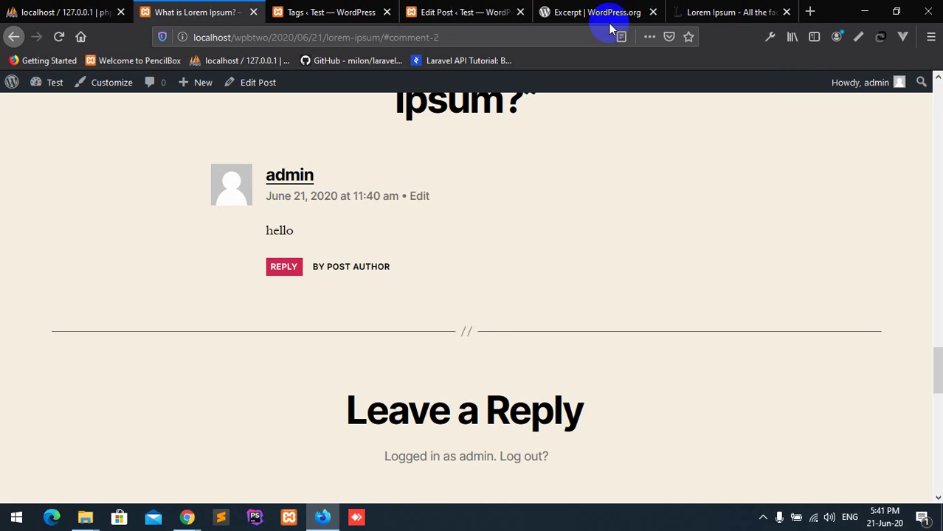
click(511, 8)
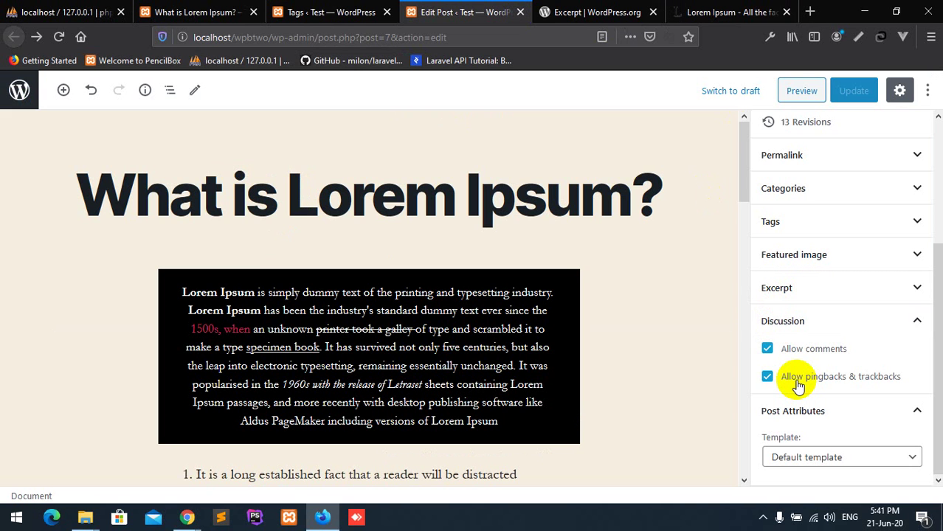
click(797, 386)
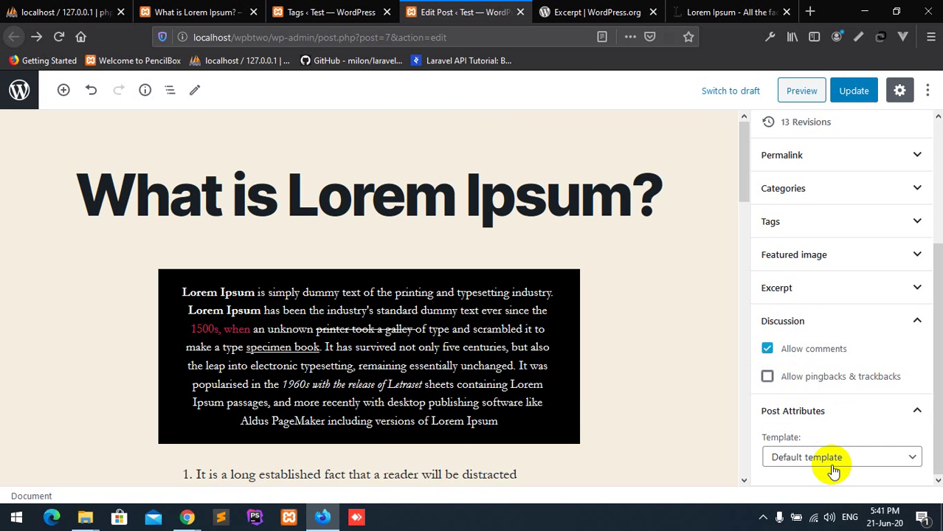
Review the published post and reference pages, then bring up the Template dropdown in the editor
click(210, 13)
scroll(390, 255, up, 8)
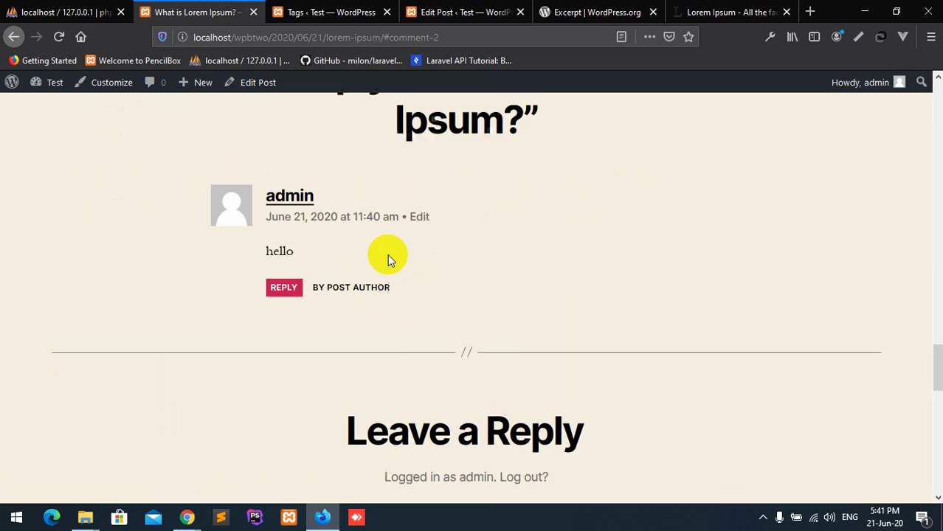
scroll(390, 254, up, 10)
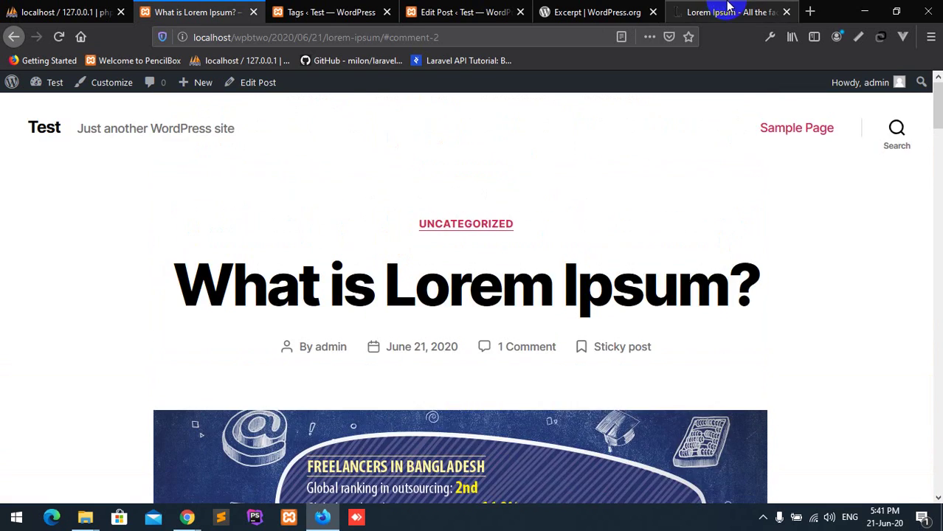
click(728, 9)
click(583, 12)
click(480, 12)
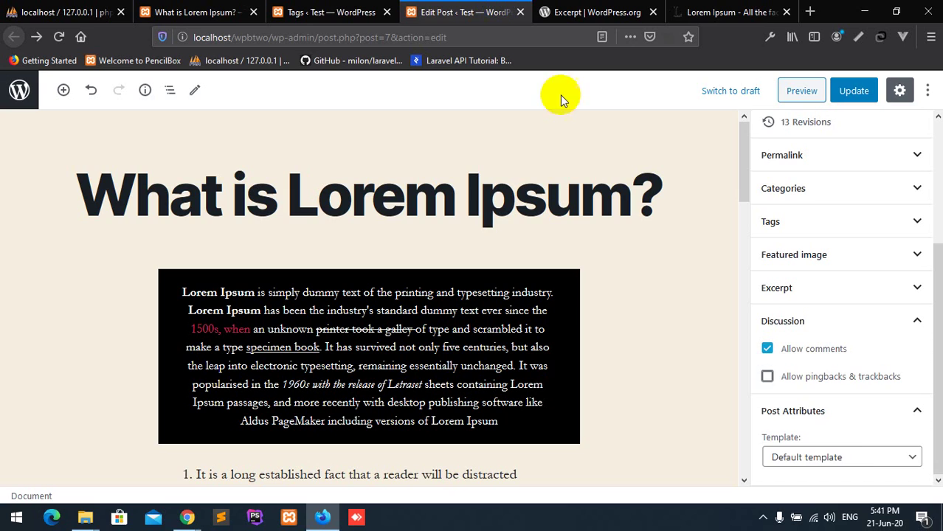
click(846, 459)
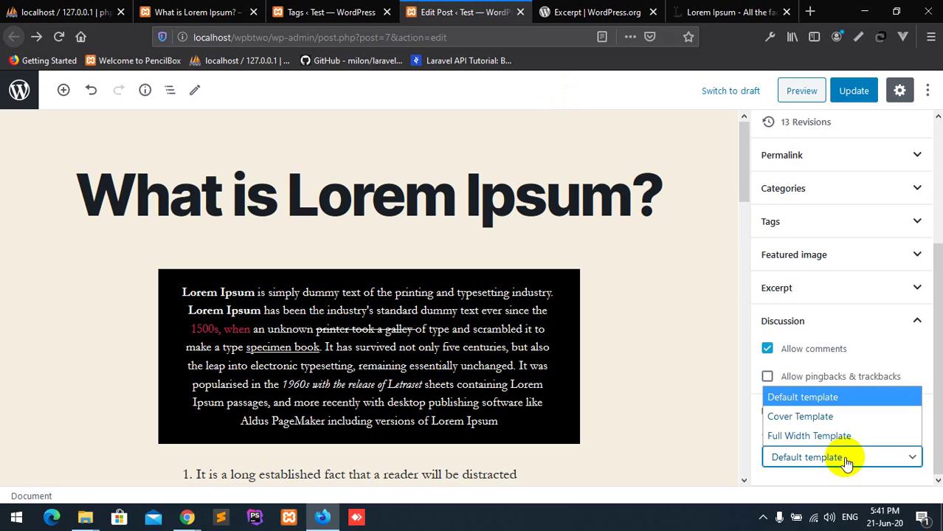
Apply the Cover Template to the post, update it, and reload its live page
click(807, 417)
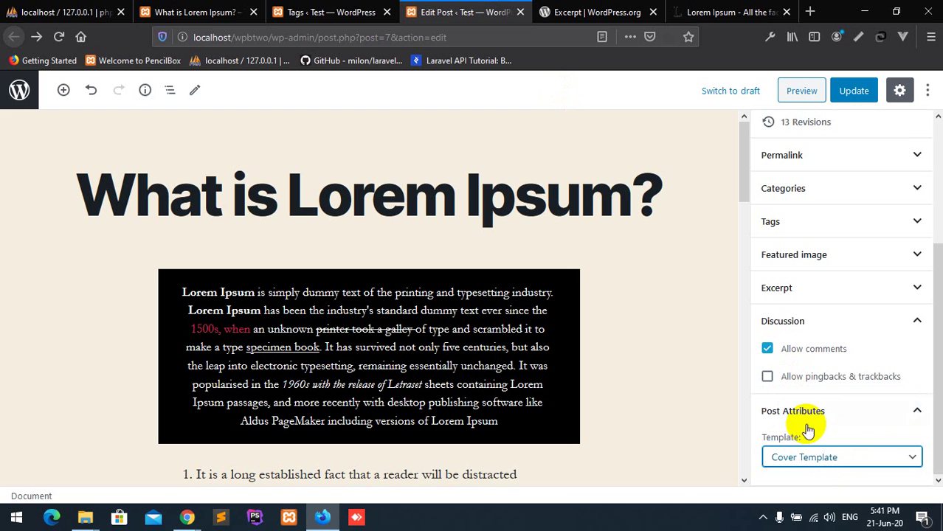
click(854, 97)
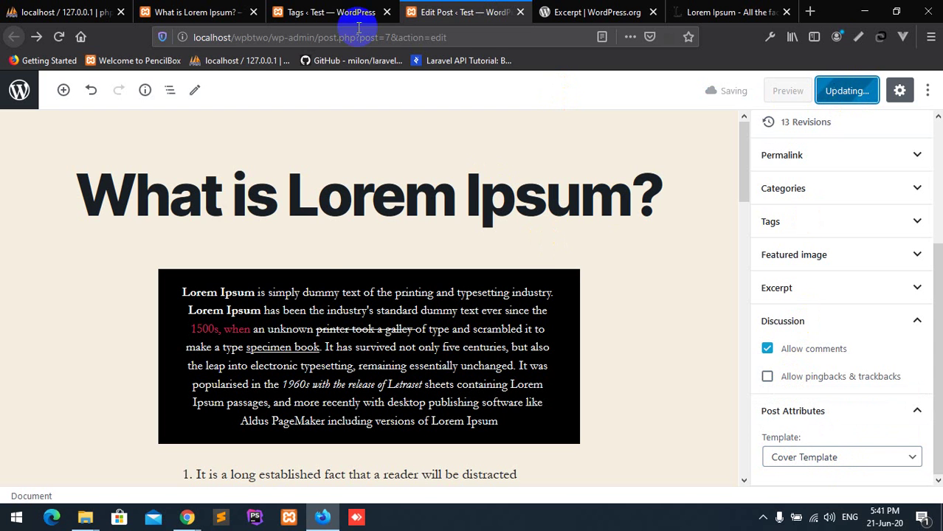
click(195, 11)
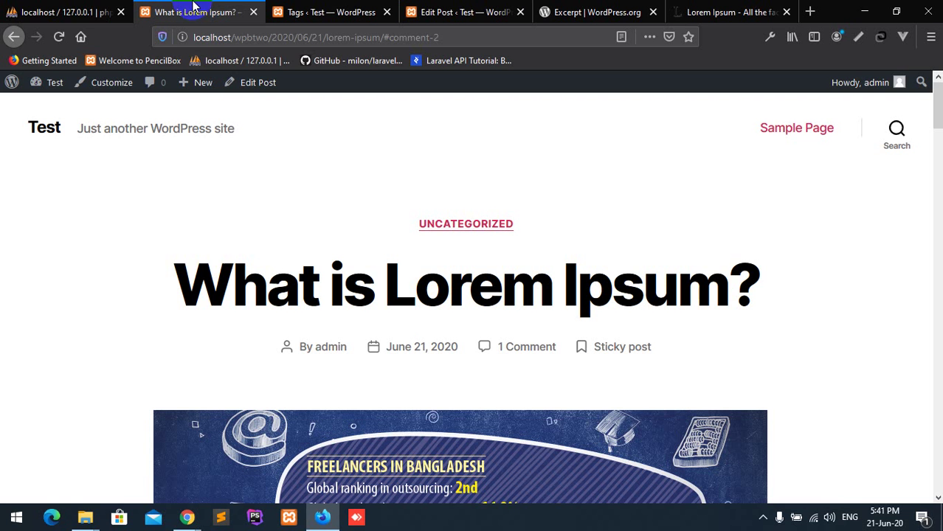
click(62, 39)
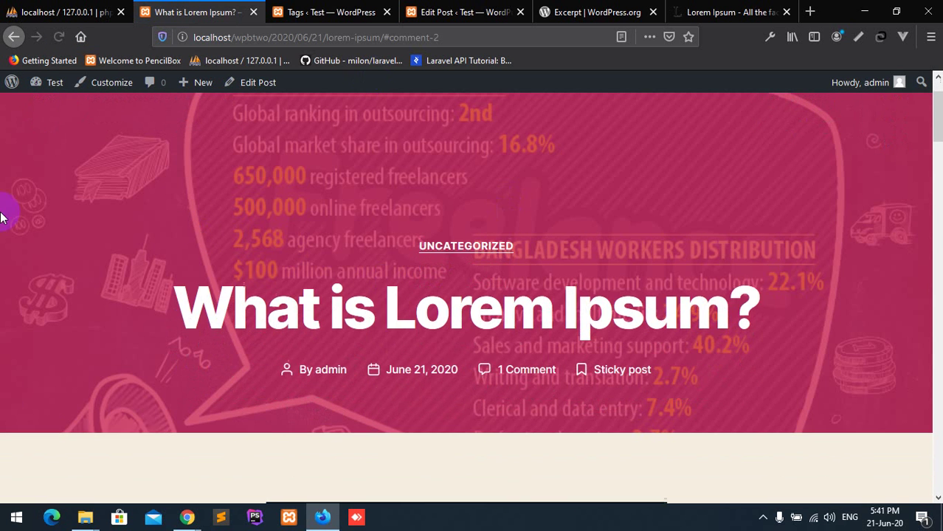
Open the What is Lorem Ipsum? post from the home page and view its cover header
scroll(453, 362, down, 3)
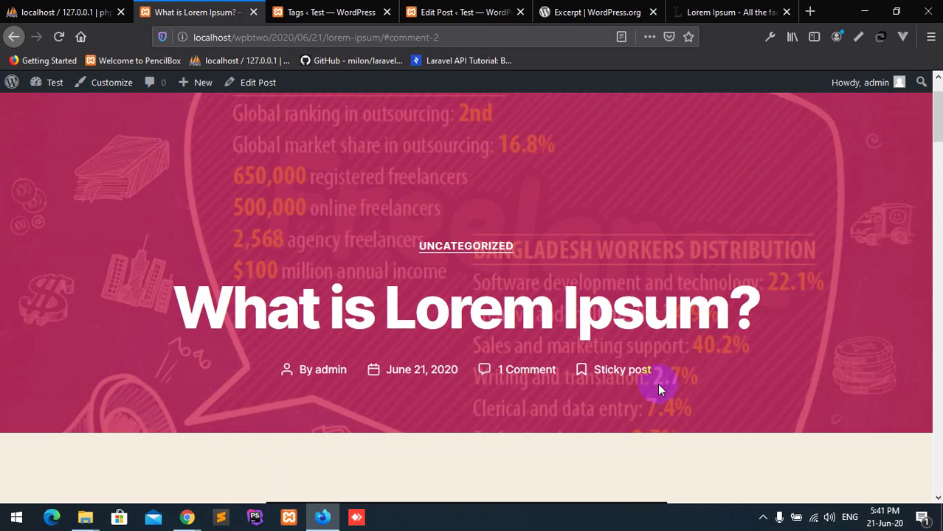
scroll(694, 328, up, 2)
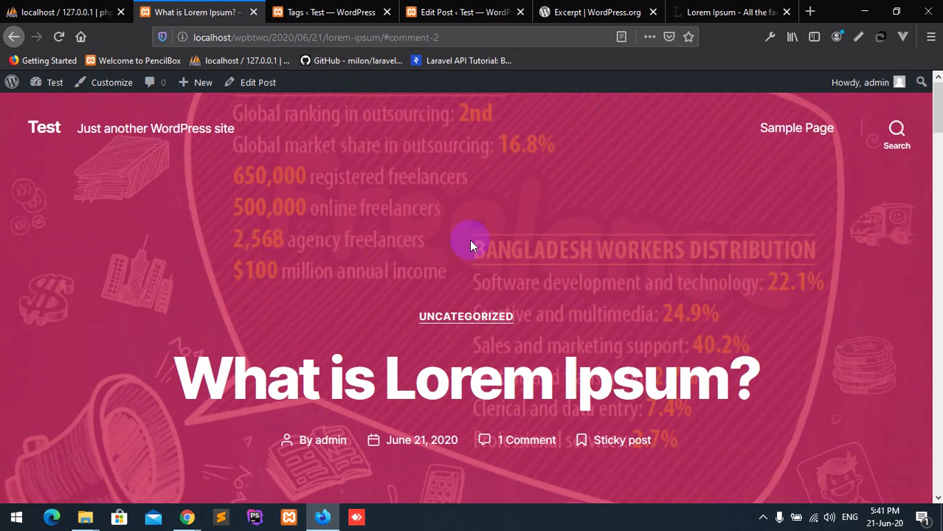
scroll(402, 289, down, 5)
scroll(403, 288, up, 5)
scroll(404, 288, down, 5)
scroll(403, 285, up, 5)
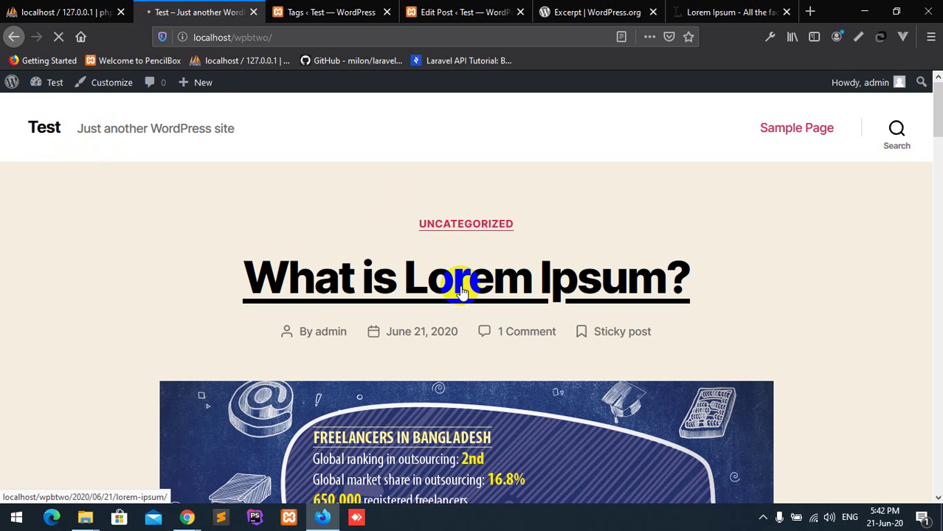
click(460, 290)
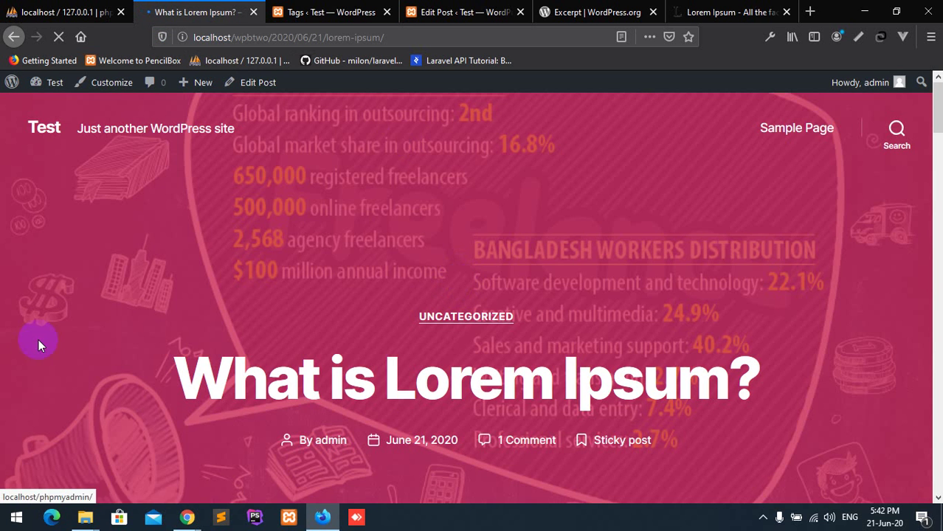
scroll(300, 334, down, 10)
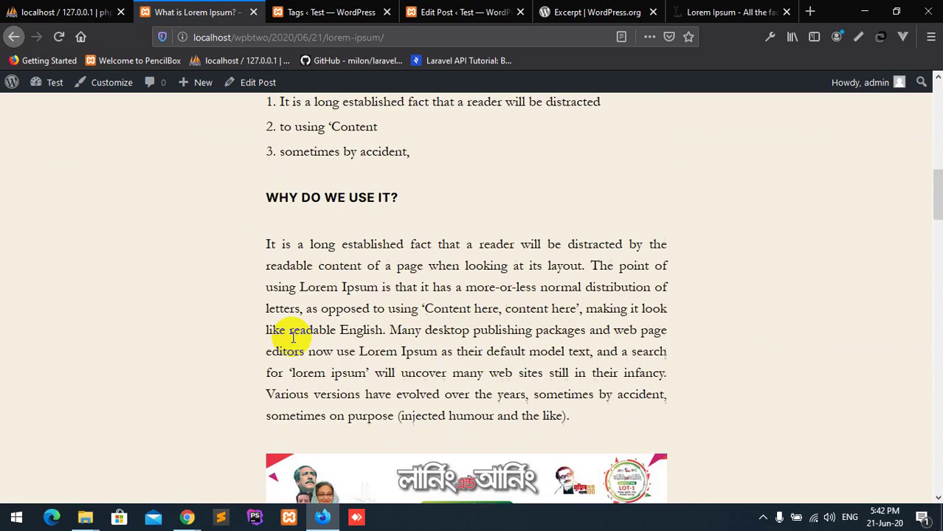
scroll(294, 337, up, 5)
scroll(598, 153, up, 5)
scroll(358, 251, down, 2)
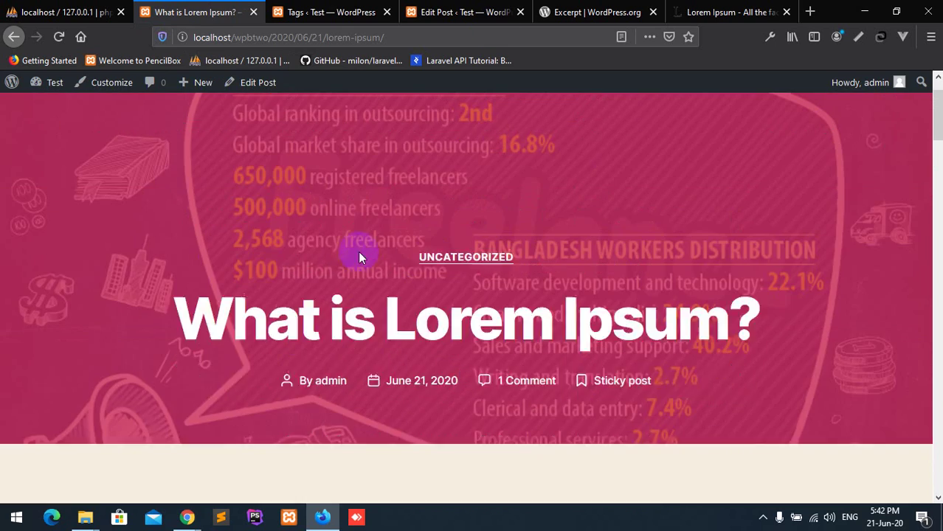
scroll(358, 251, up, 2)
scroll(476, 237, down, 6)
scroll(442, 246, down, 5)
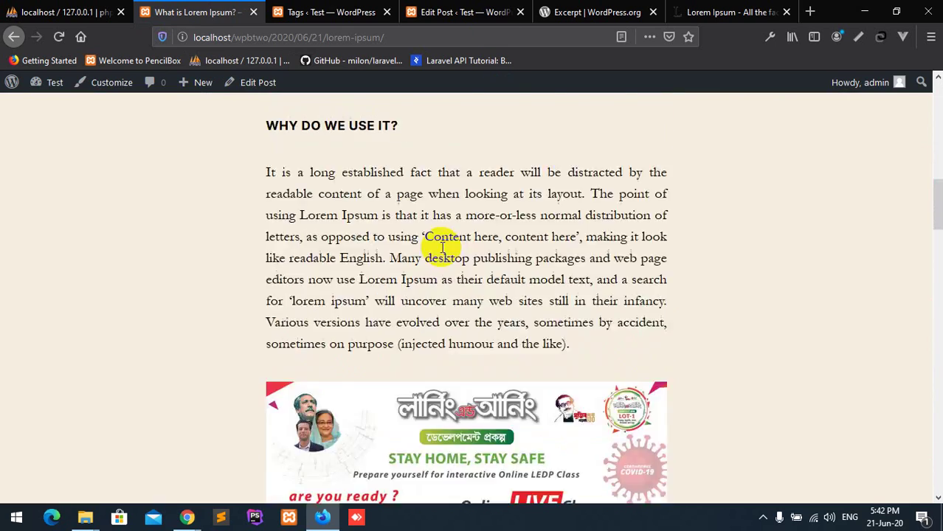
scroll(441, 246, up, 10)
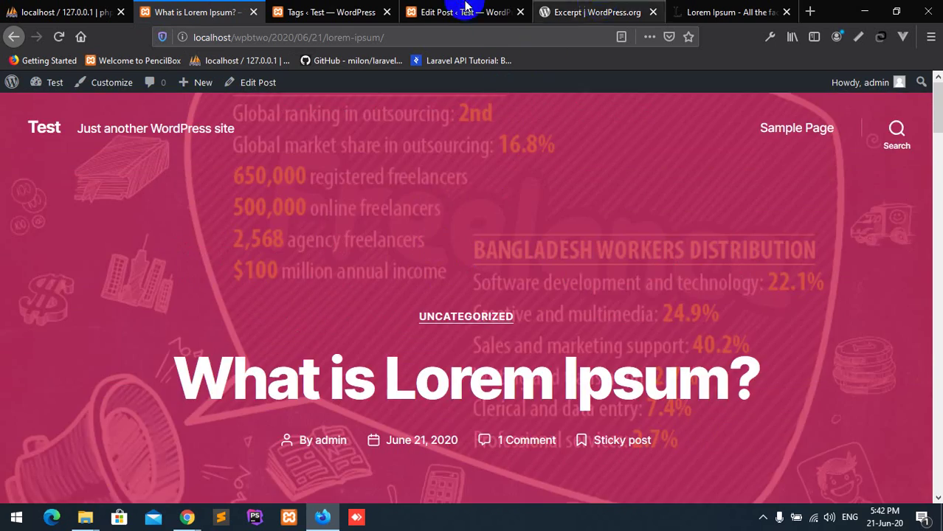
Set the post's template to Full Width Template and update it
click(465, 12)
click(811, 458)
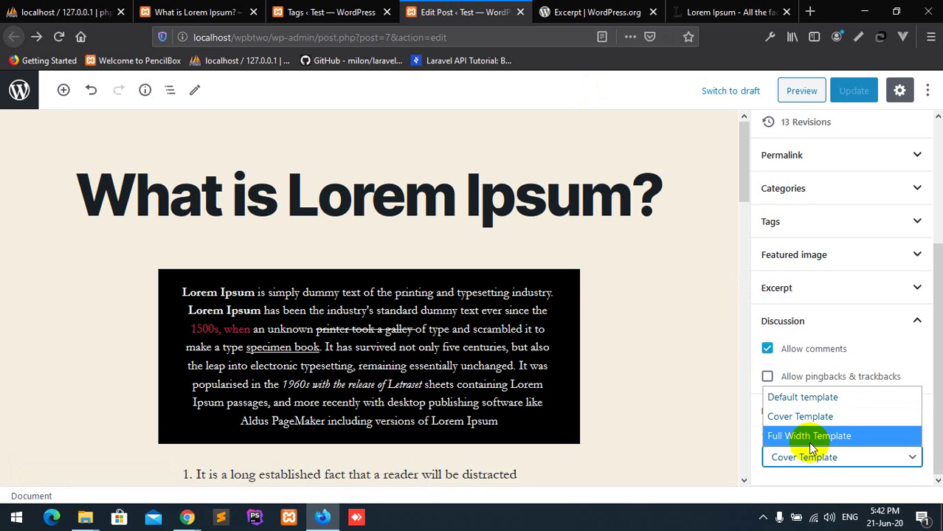
click(809, 436)
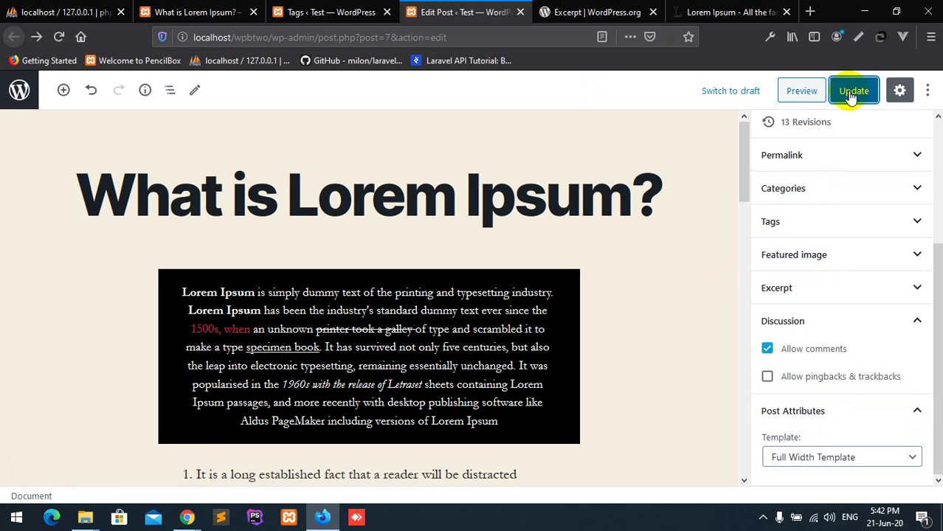
click(853, 95)
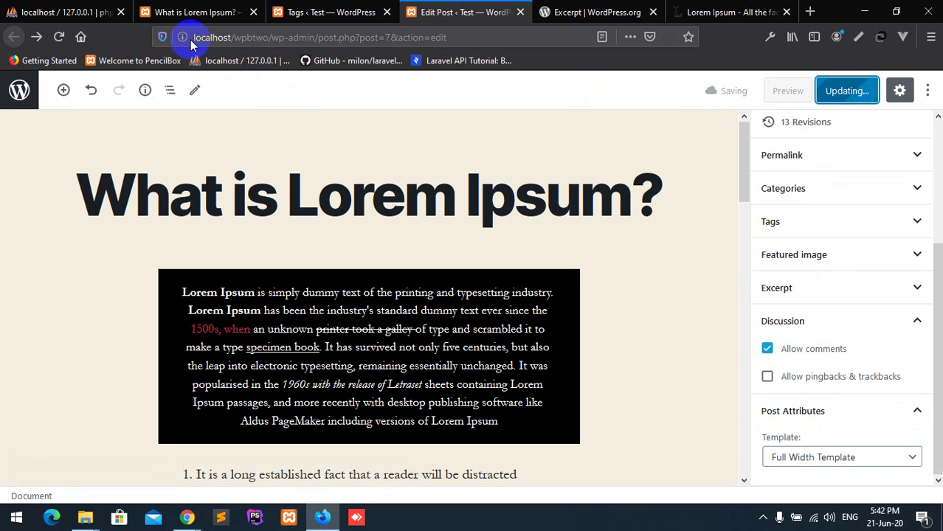
Scroll through the live post to check the title now sits above the infographic
click(188, 12)
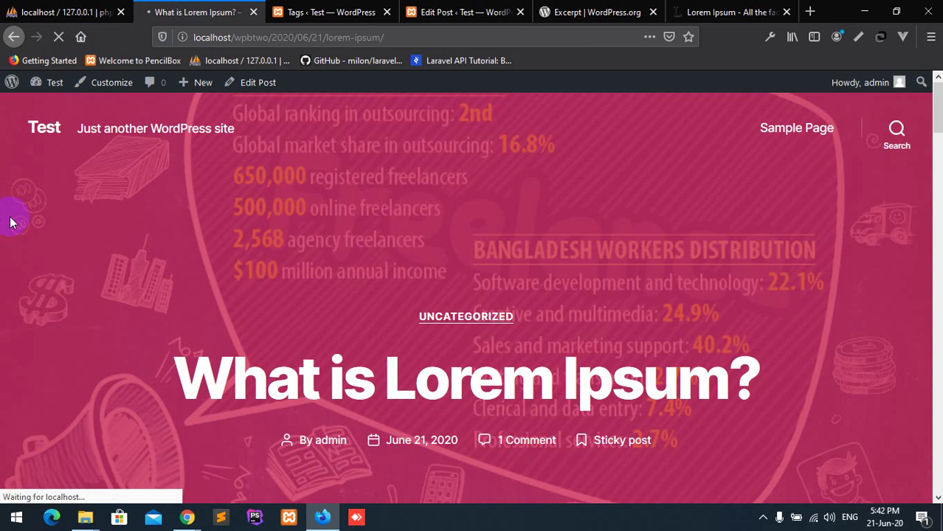
scroll(24, 284, down, 10)
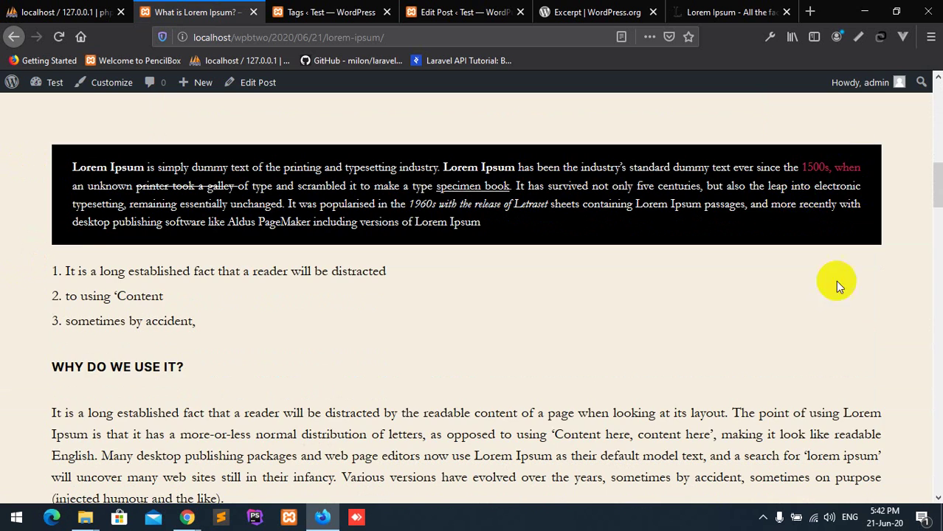
scroll(147, 243, down, 3)
scroll(266, 311, down, 2)
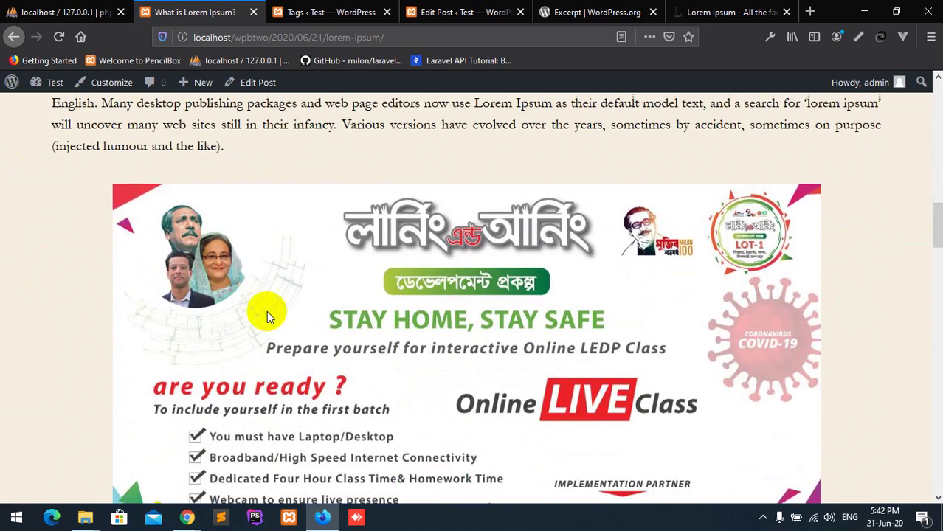
scroll(119, 238, down, 6)
scroll(521, 240, down, 4)
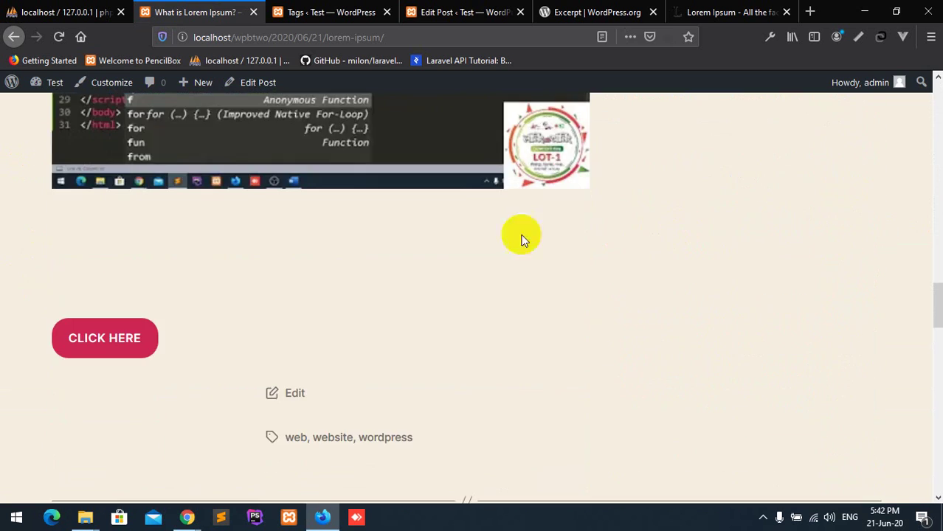
scroll(788, 303, up, 10)
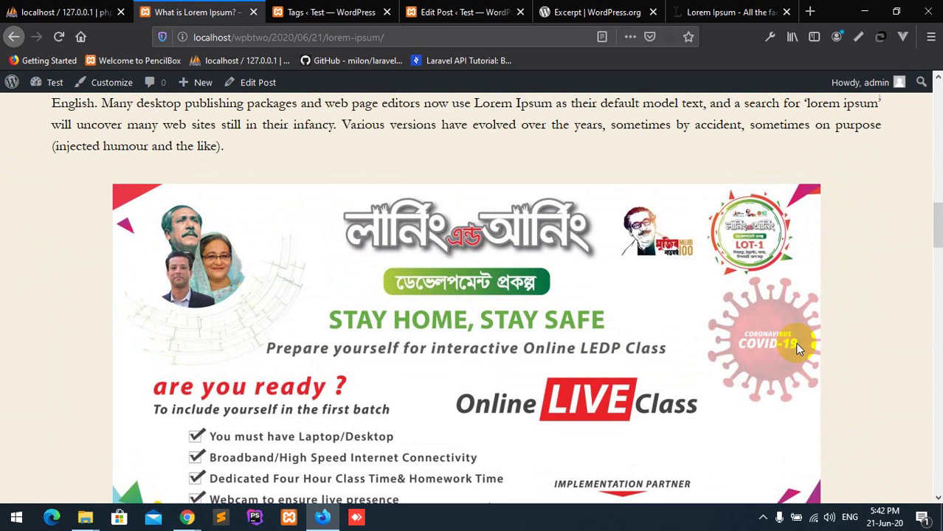
scroll(797, 347, up, 10)
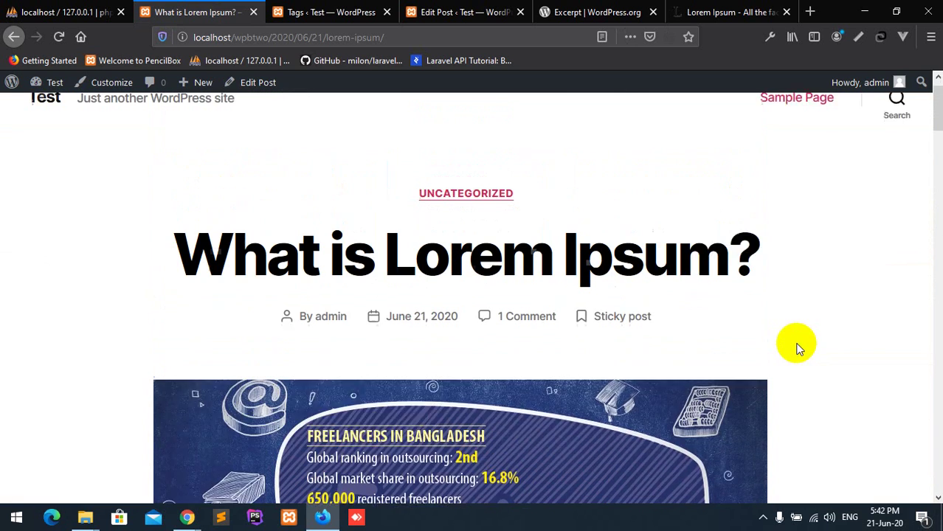
After briefly picking Cover Template, set the post to Default template, update, and view it live
click(493, 7)
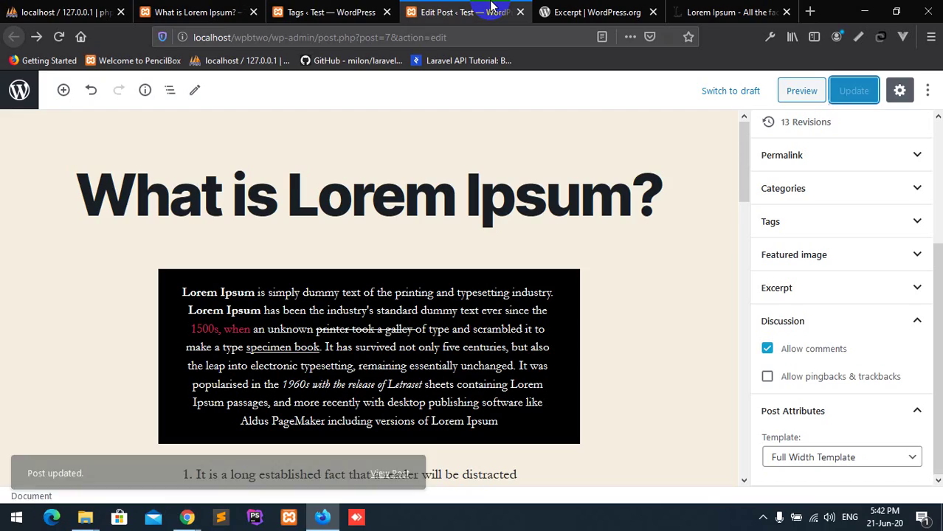
click(836, 458)
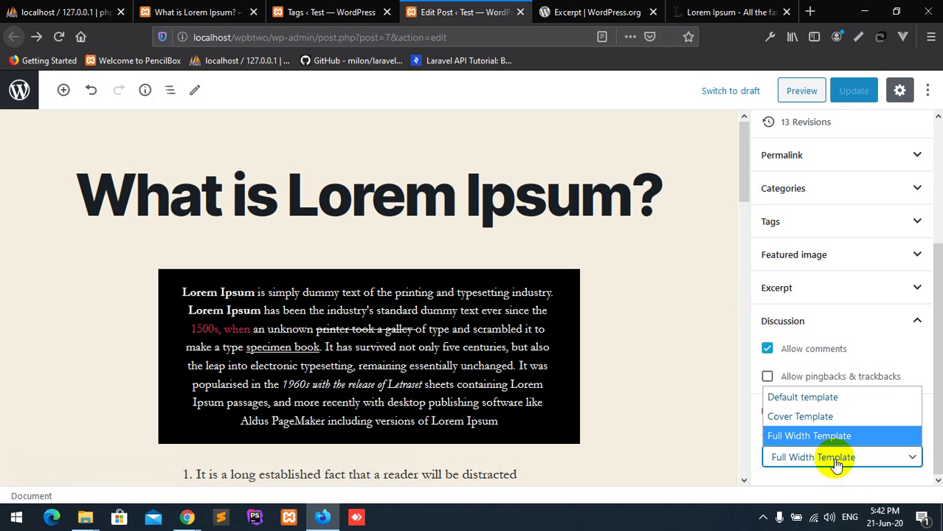
click(836, 459)
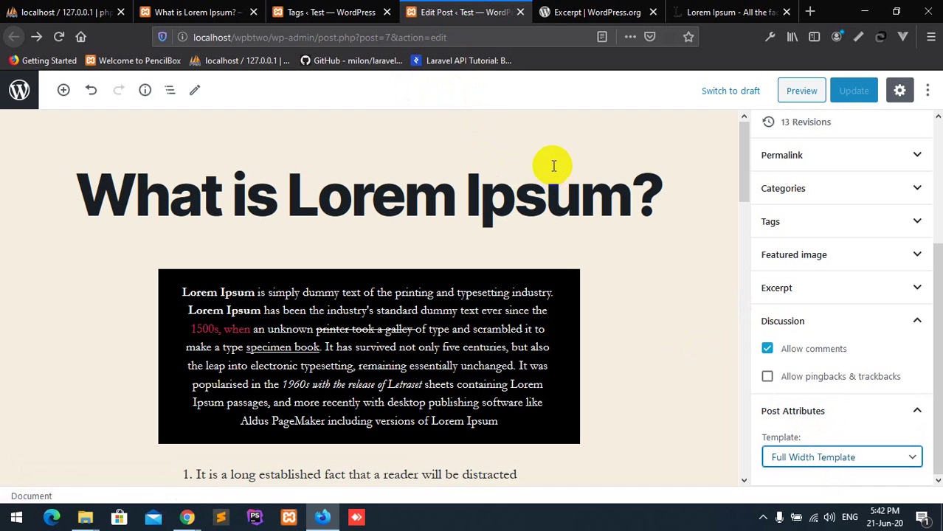
click(462, 8)
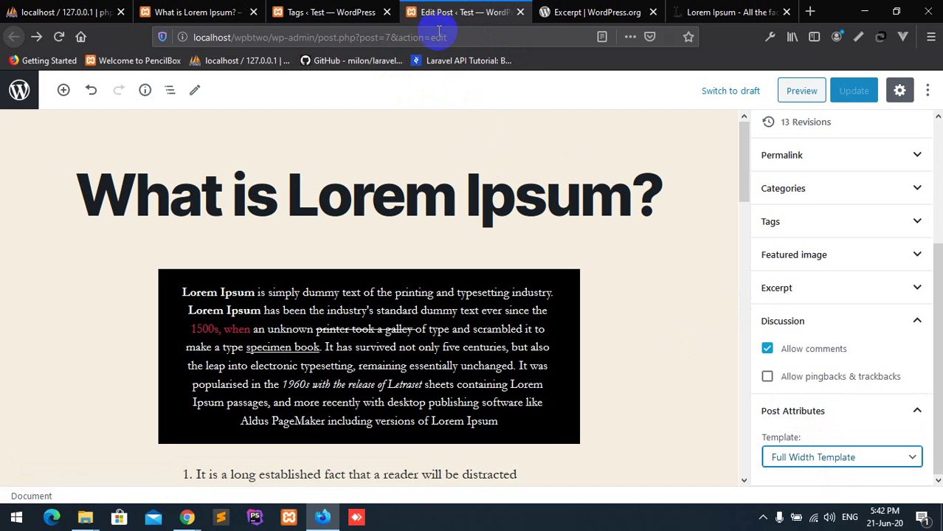
click(827, 455)
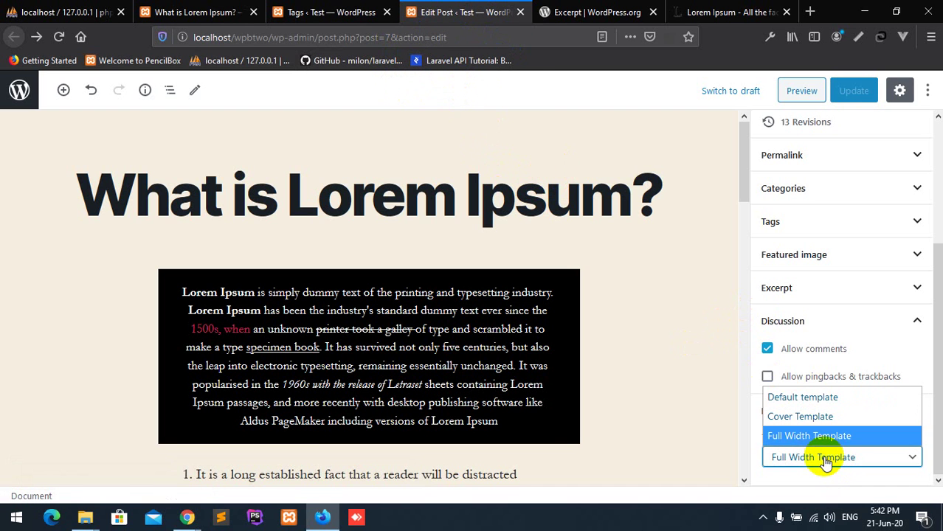
click(827, 417)
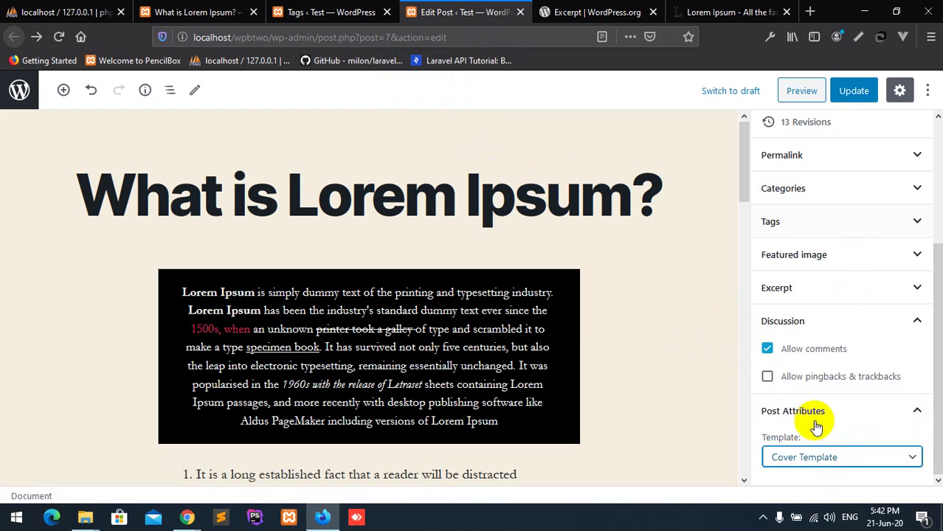
click(810, 455)
click(820, 399)
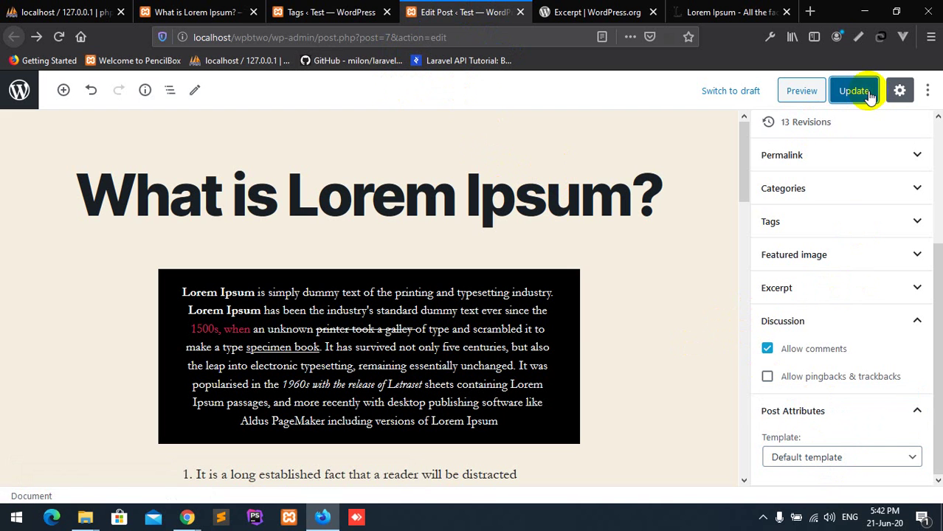
click(856, 91)
click(183, 11)
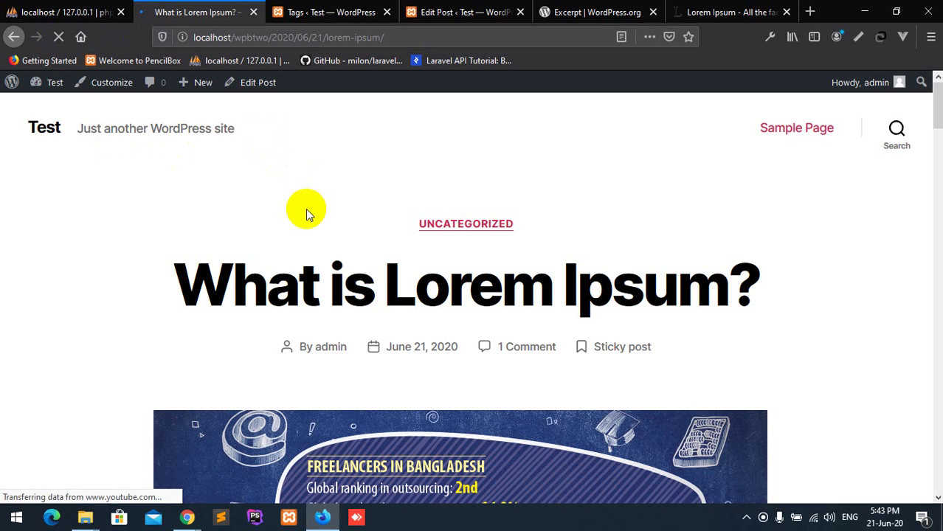
Preview the live post at phone size with Ctrl+Shift+M, then close the preview for desktop width
key(ctrl+shift+m)
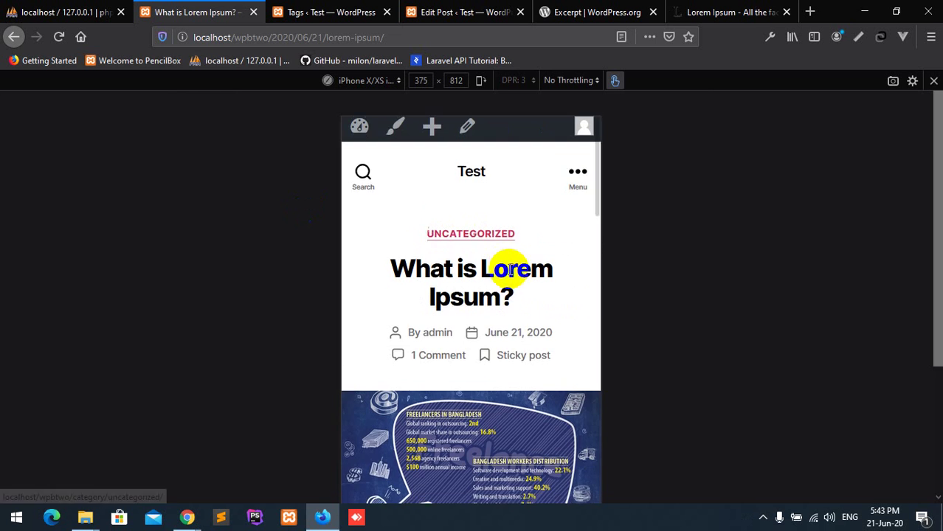
scroll(505, 267, down, 5)
scroll(508, 269, down, 10)
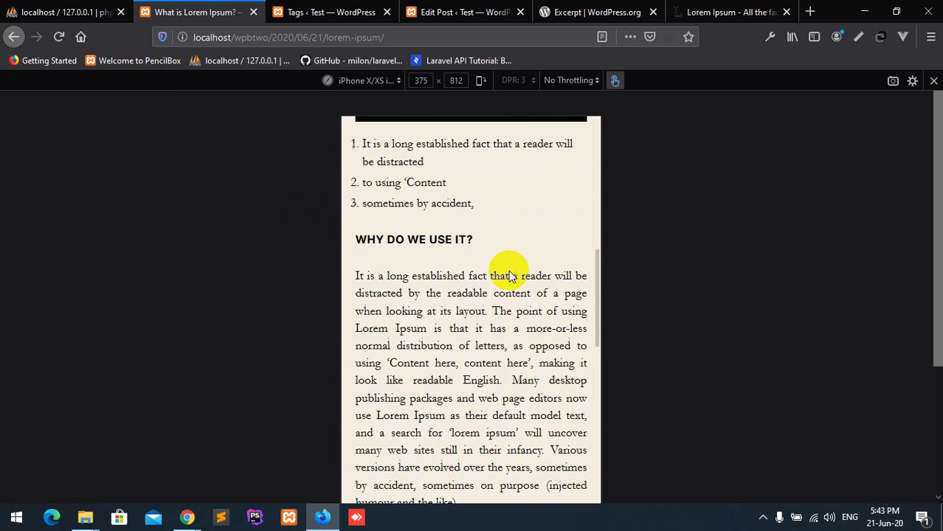
scroll(509, 270, down, 10)
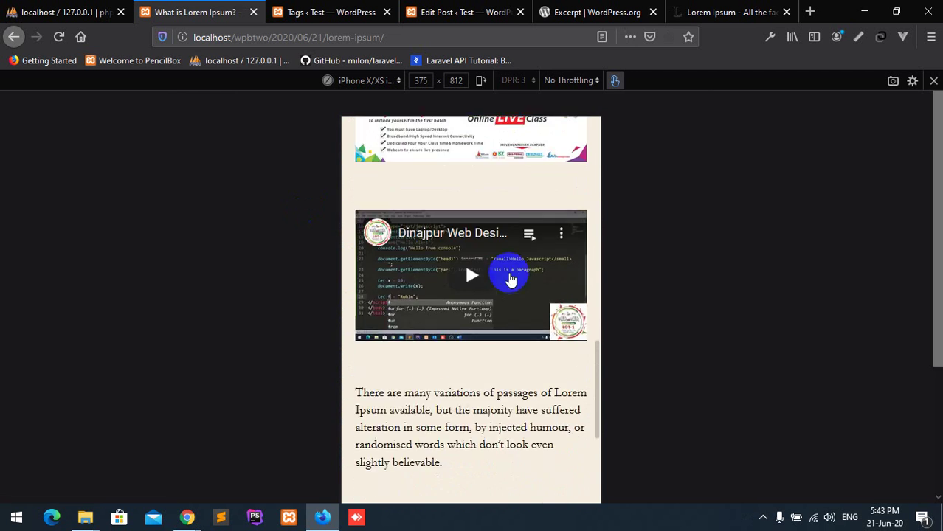
scroll(509, 279, down, 5)
scroll(509, 279, up, 10)
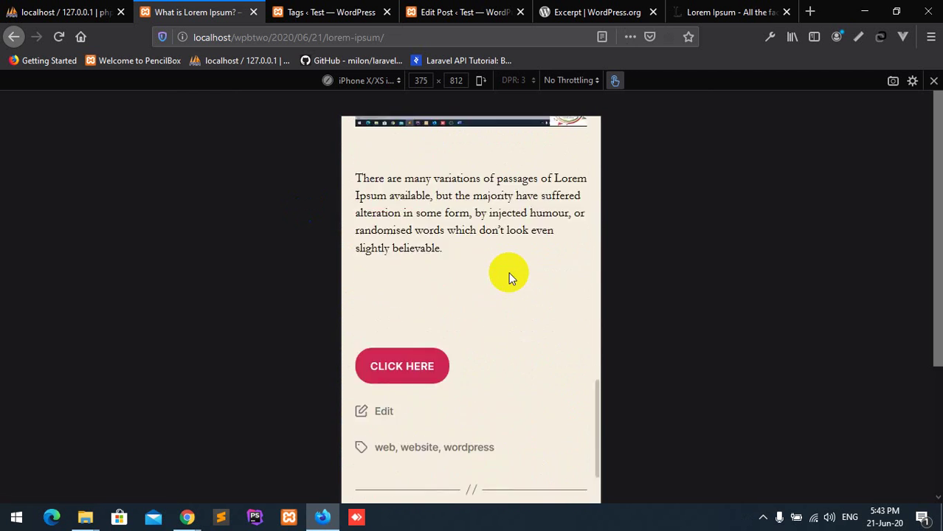
scroll(509, 273, up, 15)
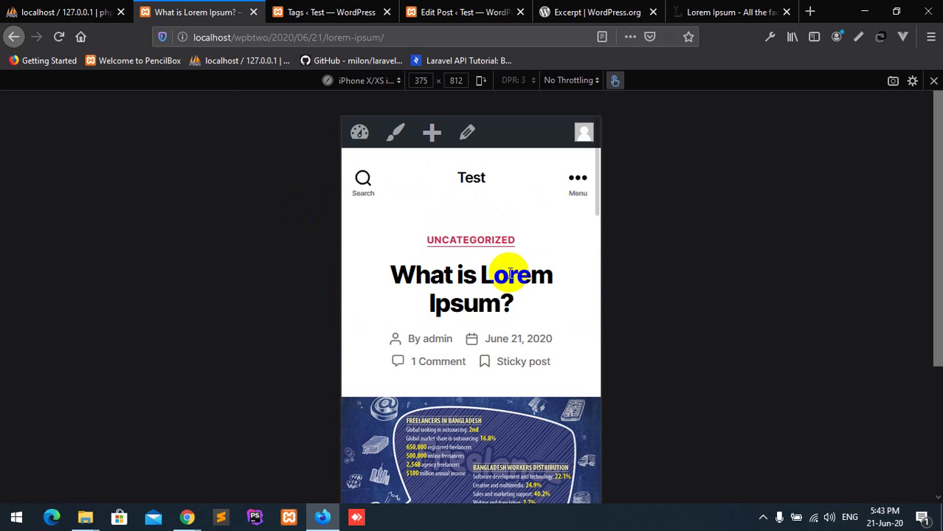
click(931, 81)
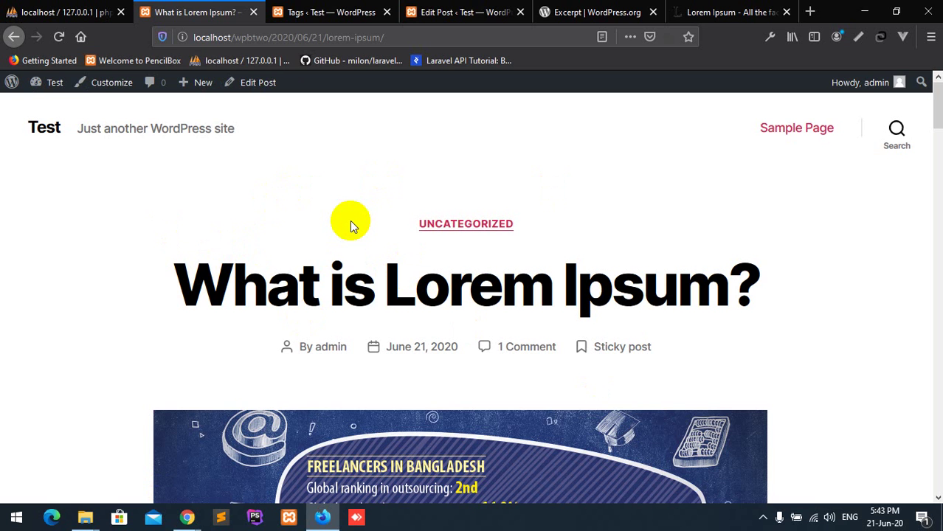
Scroll the post editor and glance at the tags page before returning to the editor
click(487, 11)
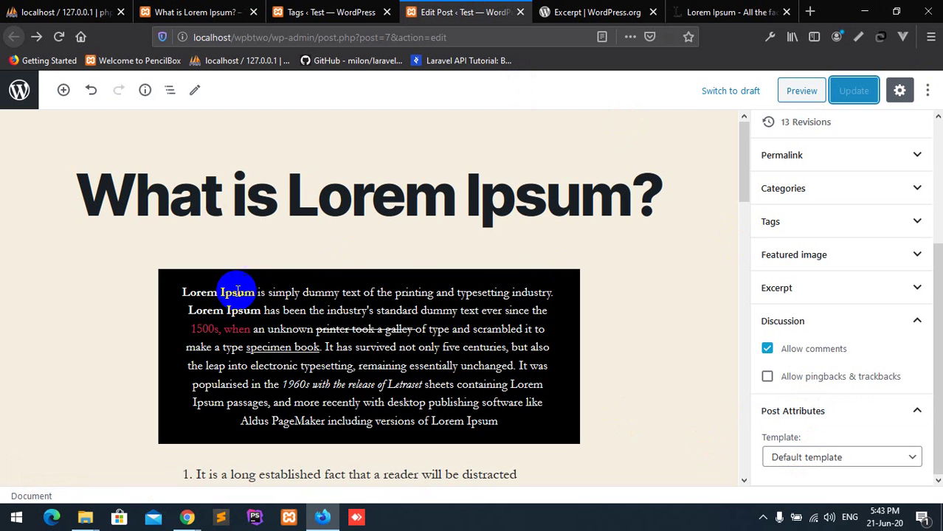
scroll(488, 327, down, 8)
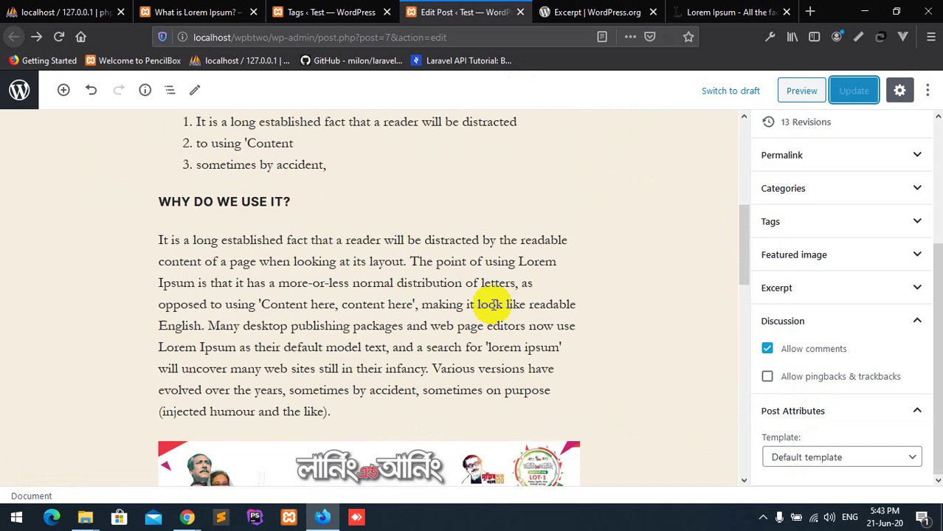
scroll(500, 344, down, 2)
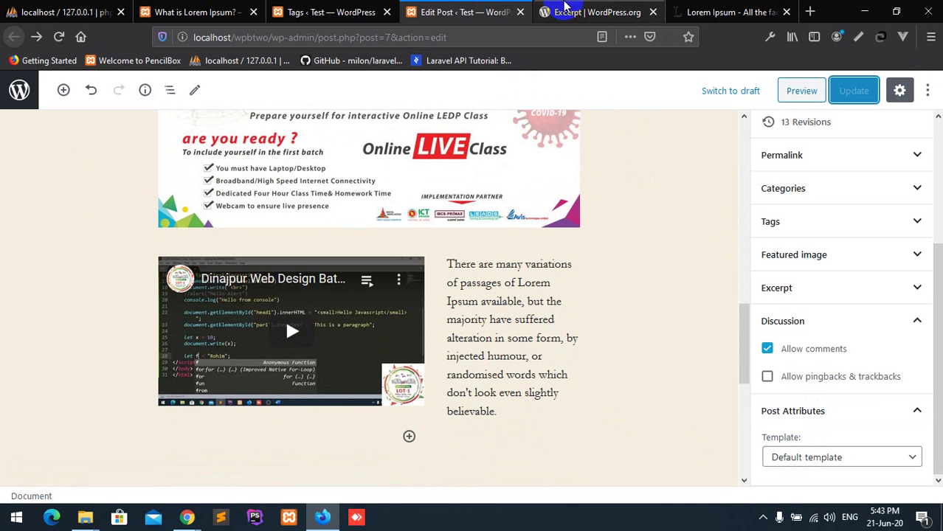
click(354, 11)
click(461, 11)
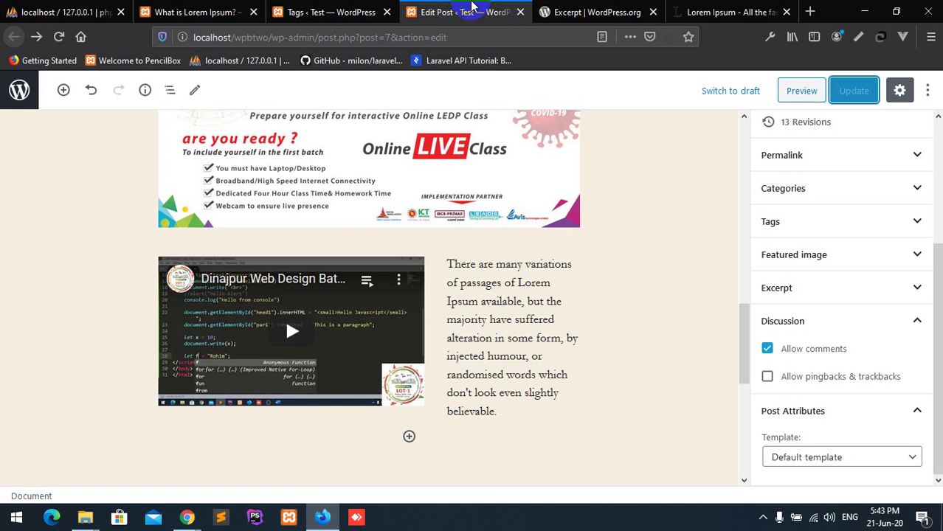
Close the Edit Post, excerpt and Lorem Ipsum tabs and open the Media Library
click(519, 13)
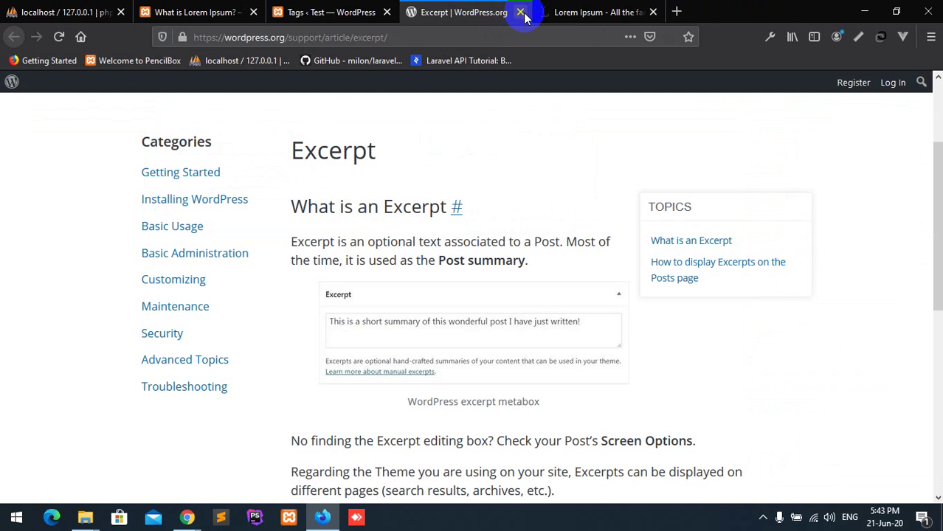
click(521, 12)
click(522, 13)
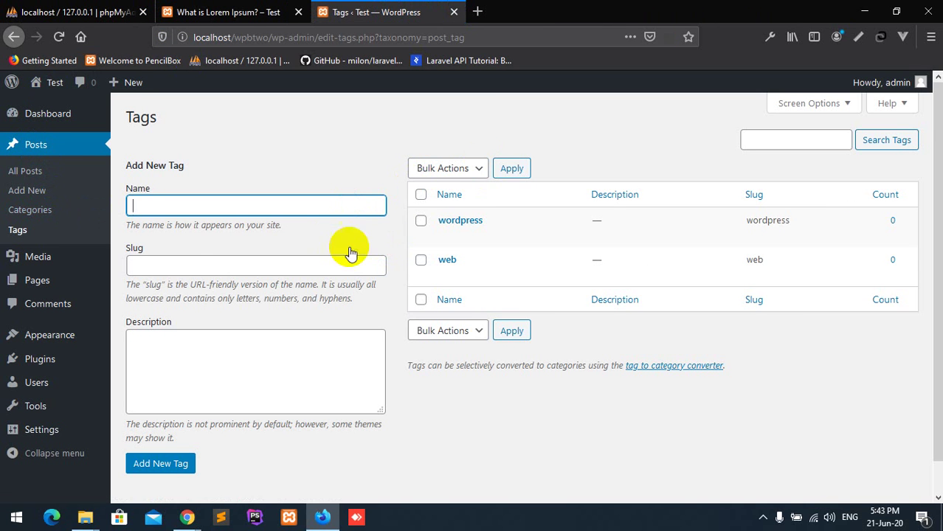
click(26, 263)
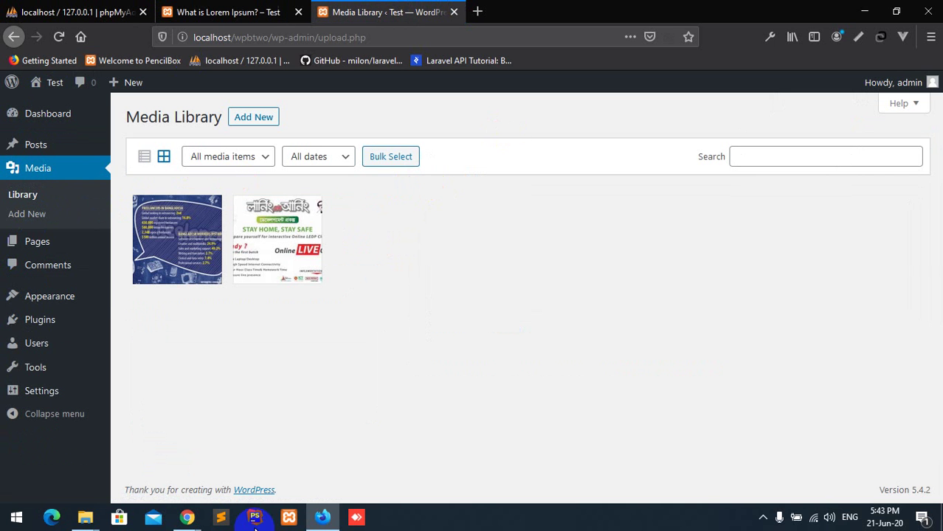
Open and dismiss the media upload area, open Pages, then return to the live Lorem Ipsum post
click(247, 113)
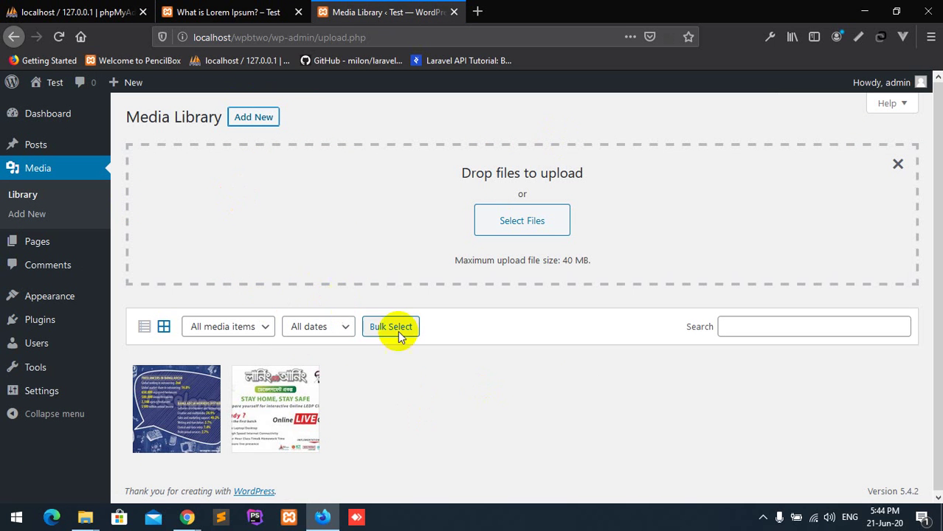
click(898, 164)
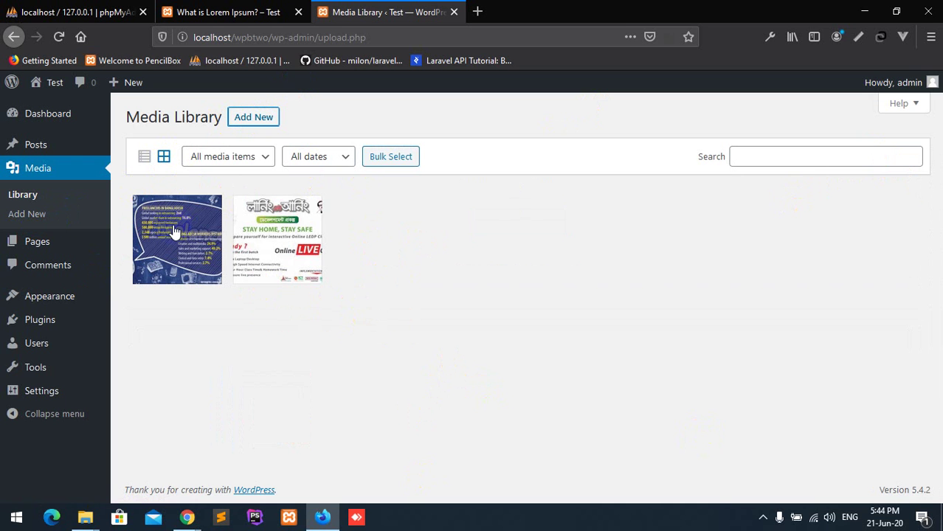
click(38, 245)
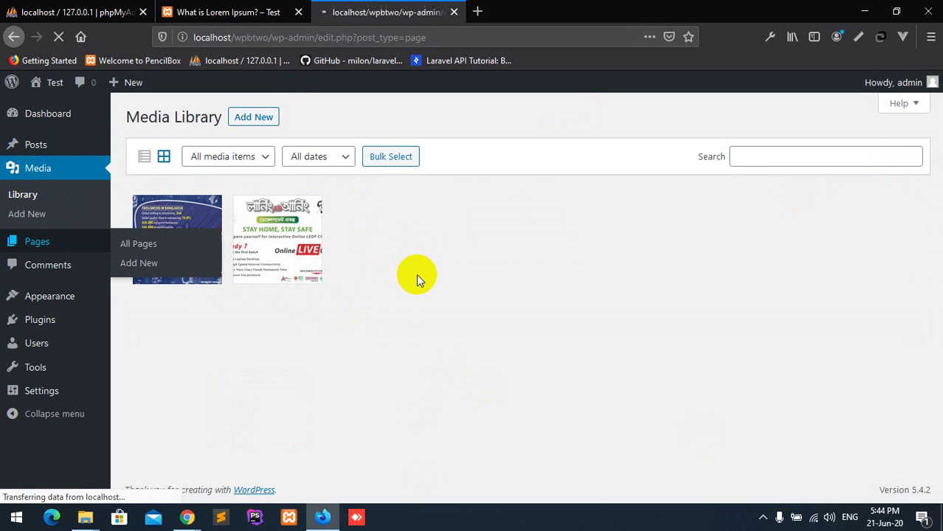
click(253, 11)
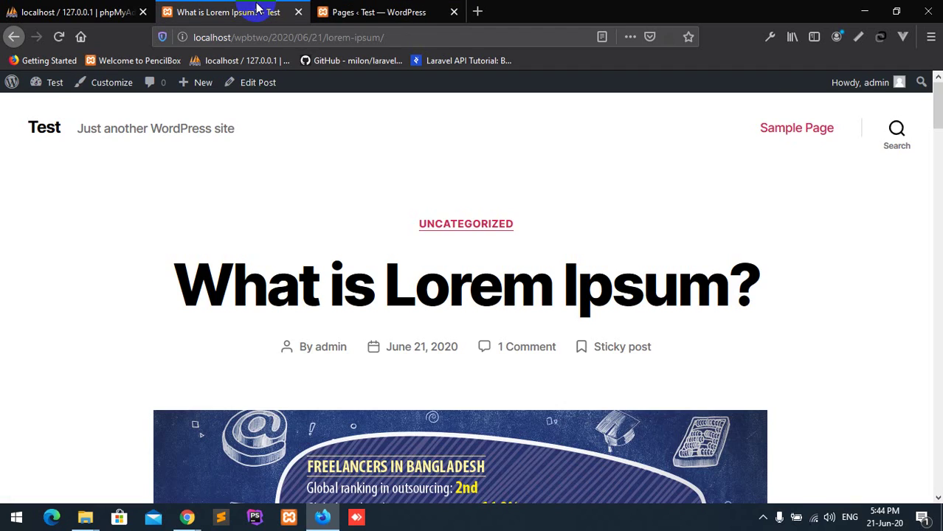
scroll(329, 439, down, 4)
scroll(328, 439, down, 15)
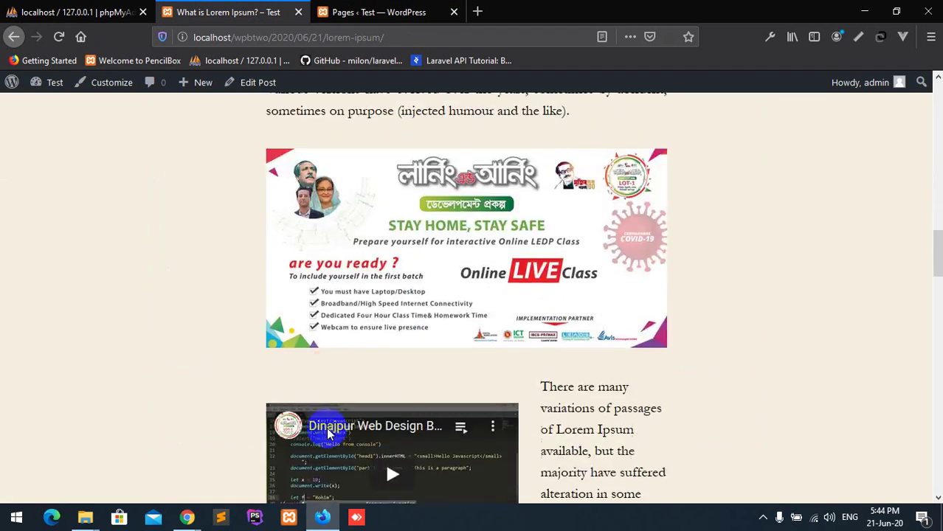
Scroll through the Sample Page on the live site
scroll(327, 426, up, 6)
scroll(328, 426, up, 12)
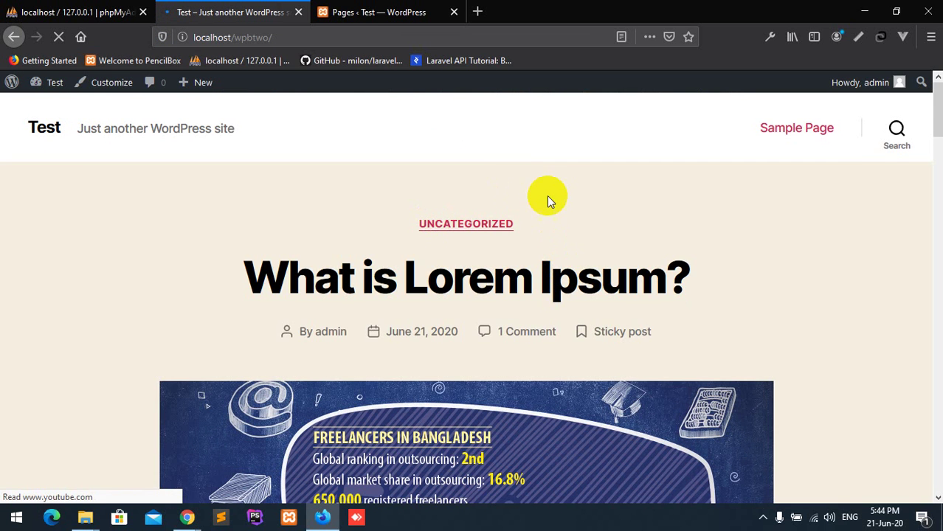
mouse_move(940, 111)
mouse_down()
mouse_move(934, 496)
mouse_move(938, 100)
mouse_up()
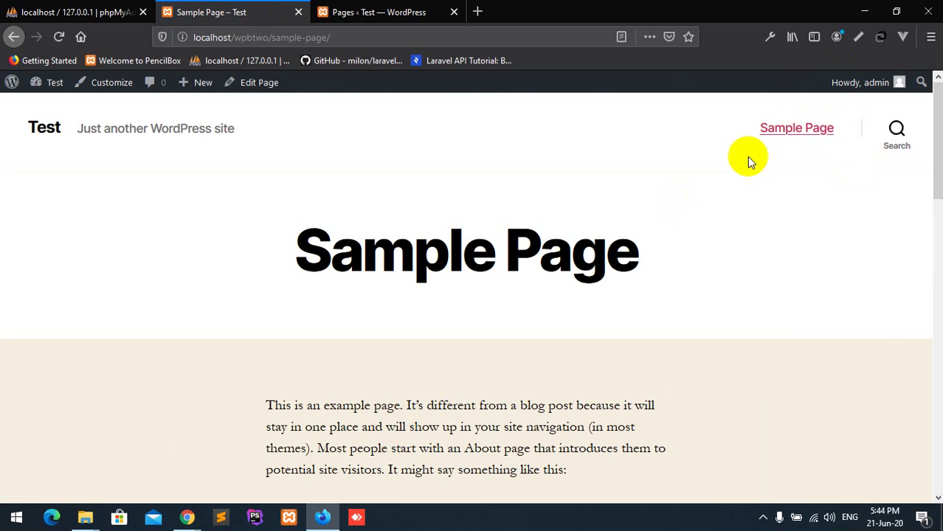
scroll(735, 207, down, 2)
scroll(726, 253, down, 10)
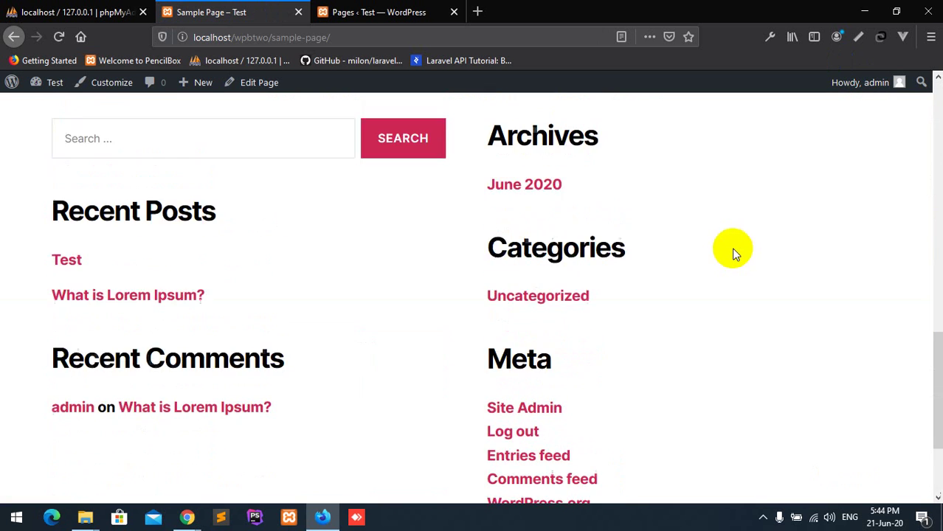
scroll(732, 251, up, 9)
scroll(733, 251, up, 3)
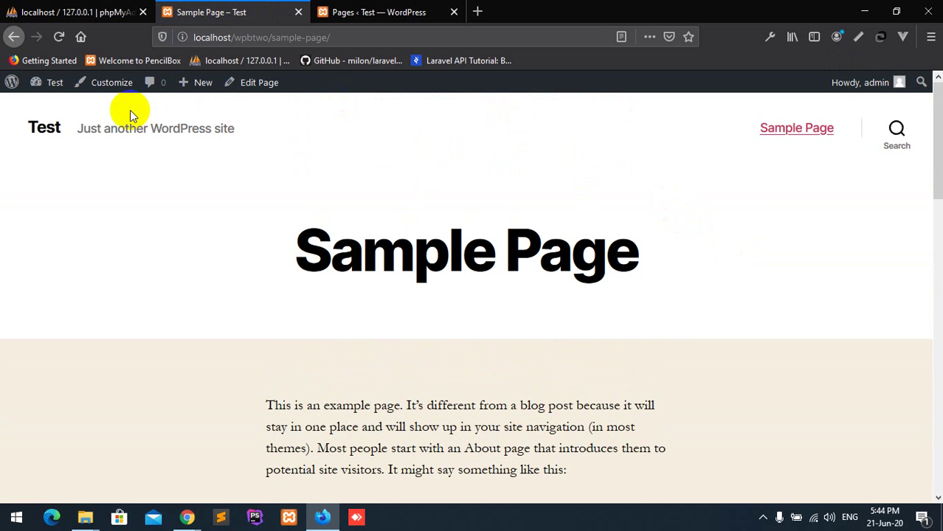
Load the home page via the site title Test, showing the sticky What is Lorem Ipsum? post
click(30, 127)
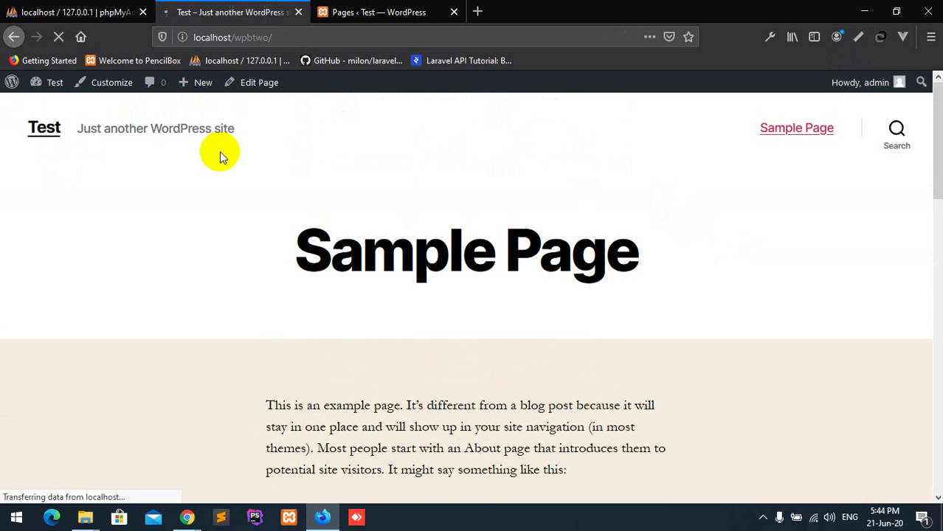
scroll(292, 267, down, 15)
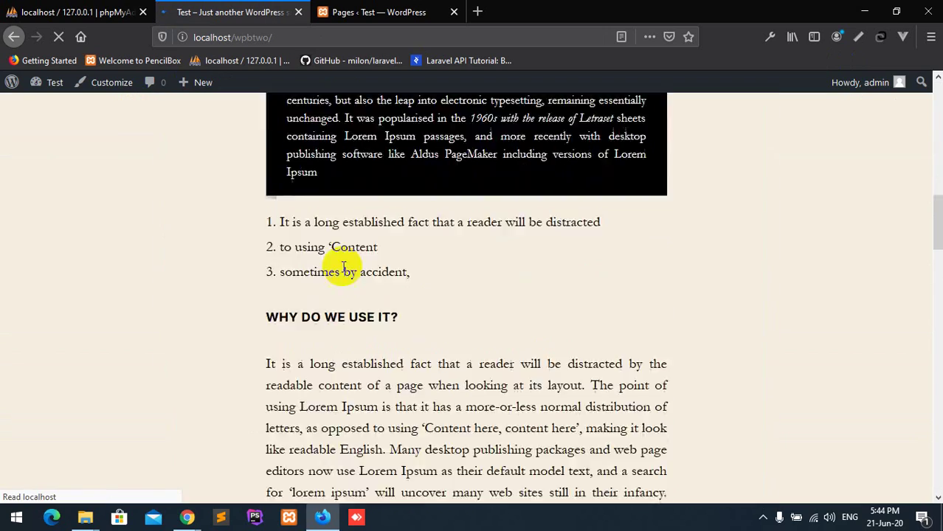
drag(936, 233, 933, 106)
scroll(222, 184, up, 1)
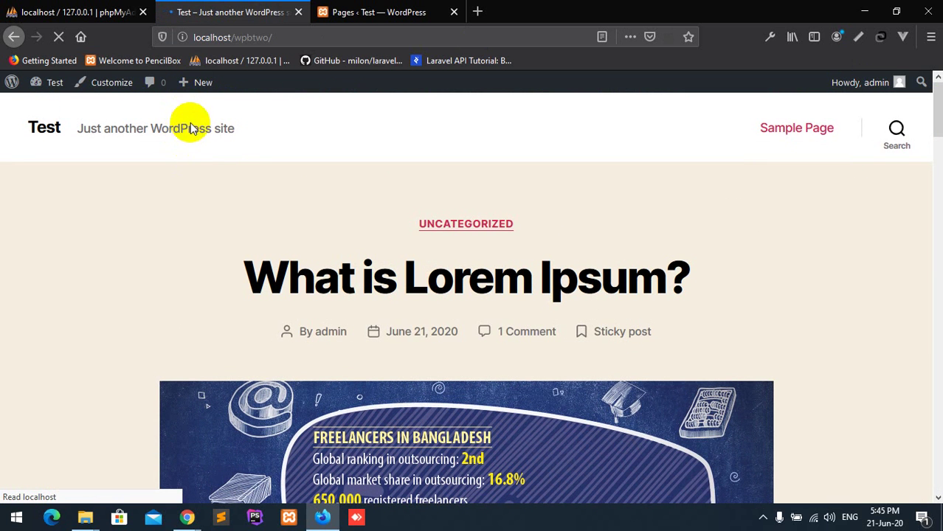
click(410, 12)
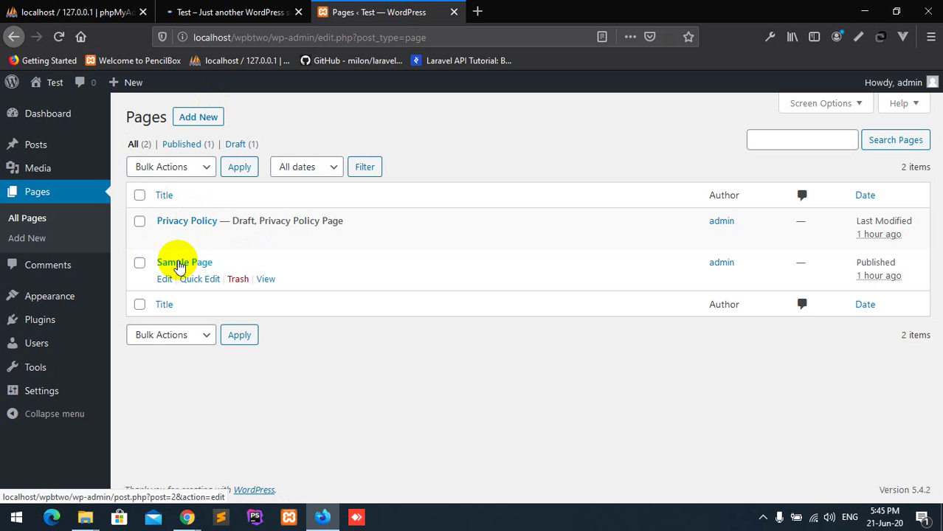
click(186, 9)
scroll(112, 271, down, 5)
scroll(112, 267, up, 5)
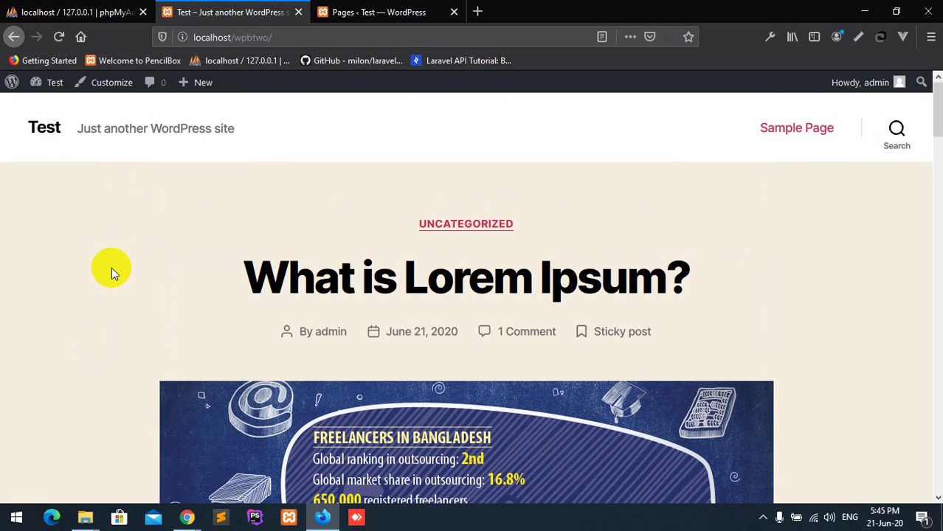
Create a new page titled Home and paste a Lorem Ipsum paragraph into its body
click(342, 9)
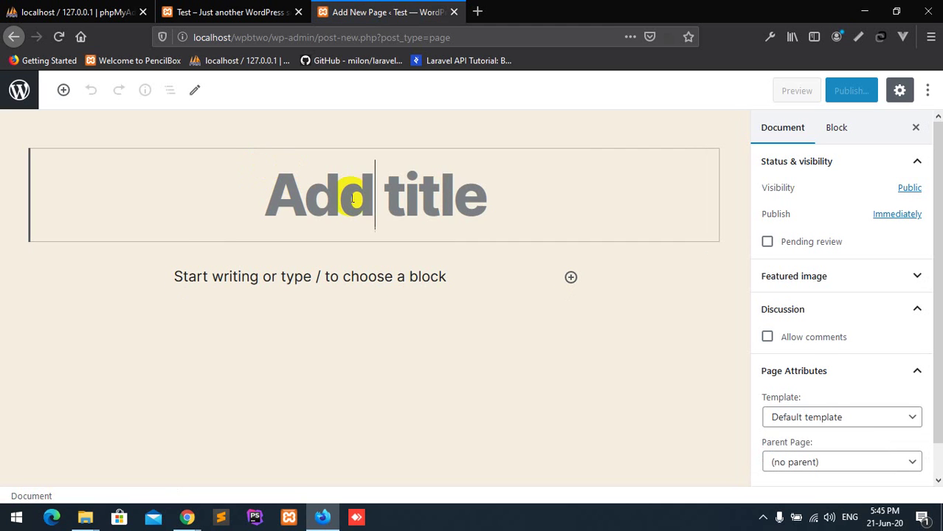
click(352, 198)
text(Home)
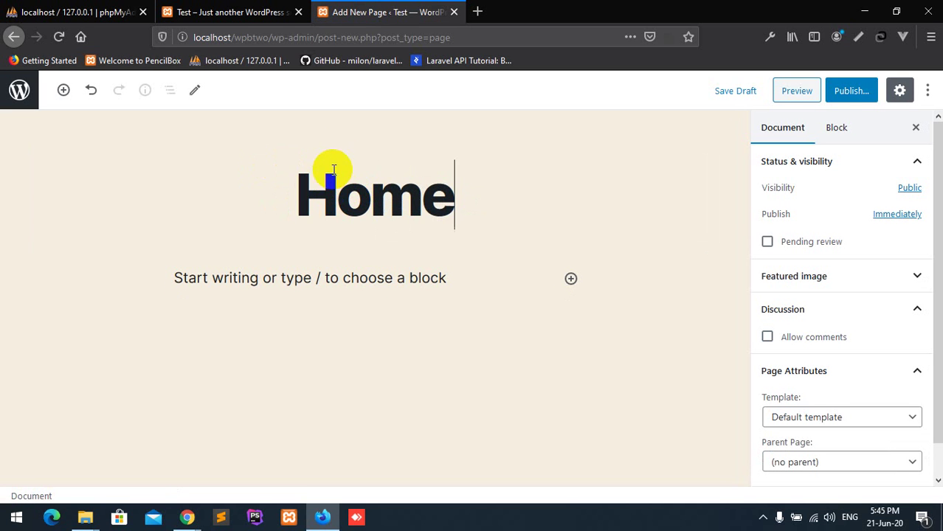
click(332, 283)
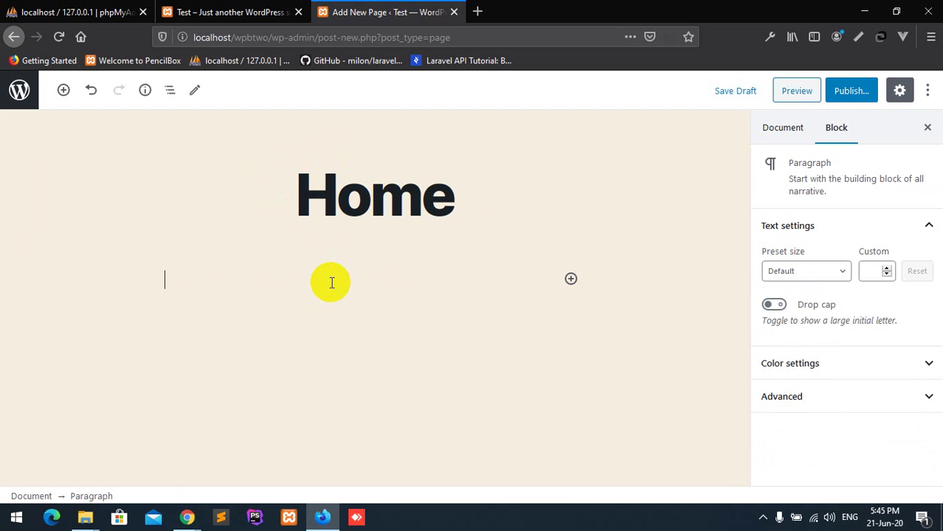
text(There are many variations of passages of Lorem Ipsum available, but the majority have suffered alteration in some form, by injected humour, or randomised words which don't look even slightly believable.)
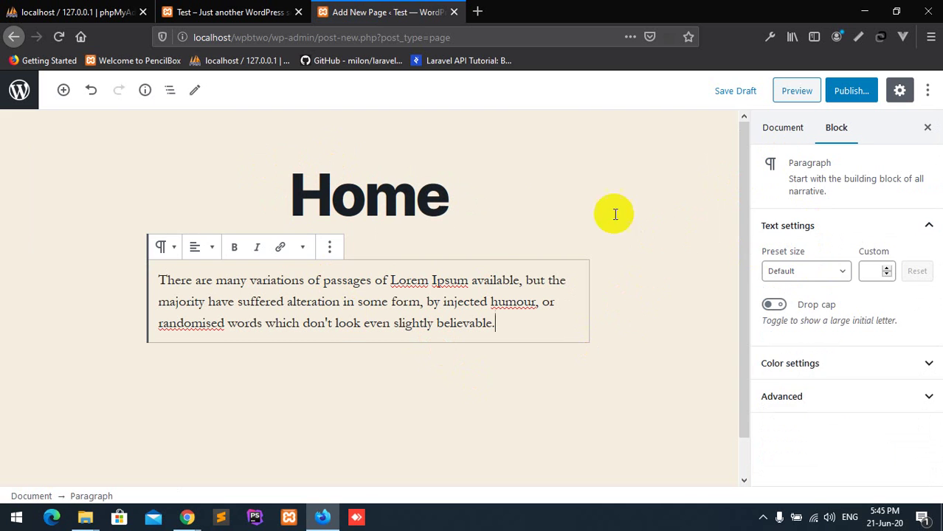
Inspect the block and Document settings, expanding and collapsing the Featured image panel
click(544, 207)
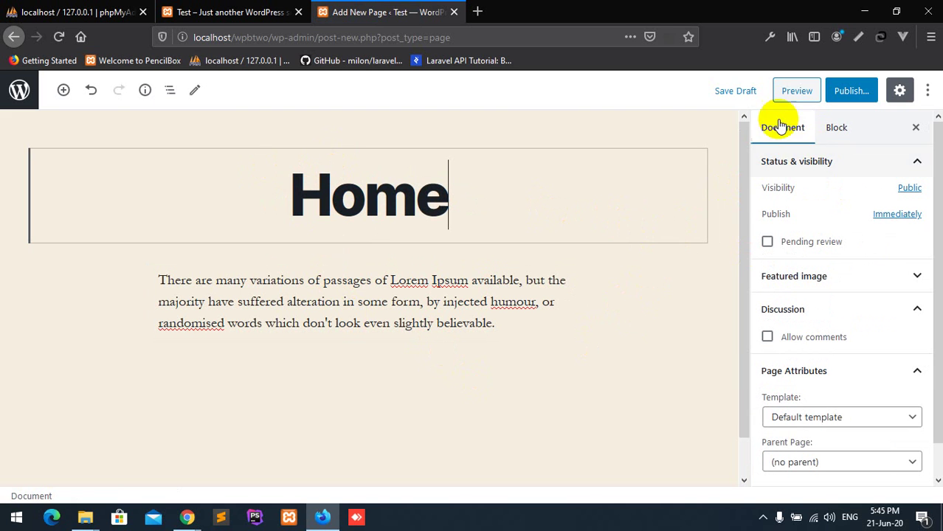
click(846, 125)
click(786, 125)
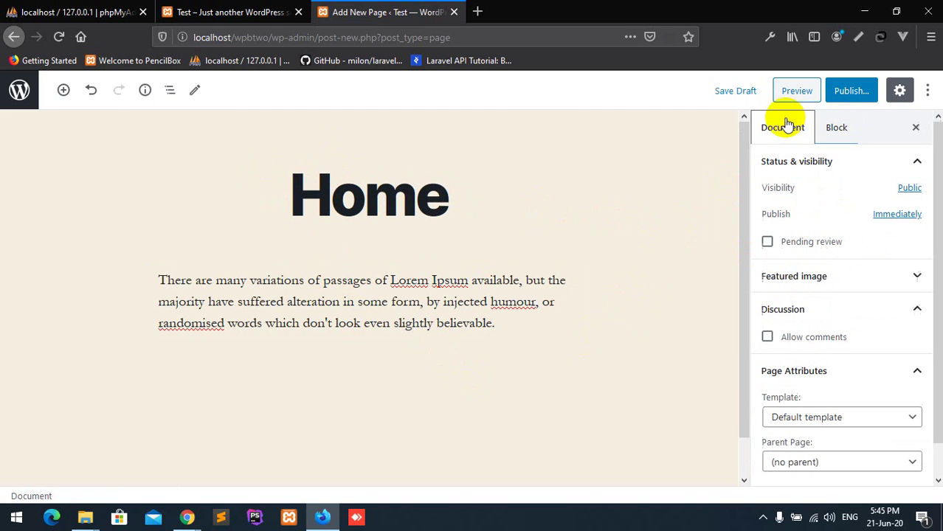
scroll(815, 217, down, 1)
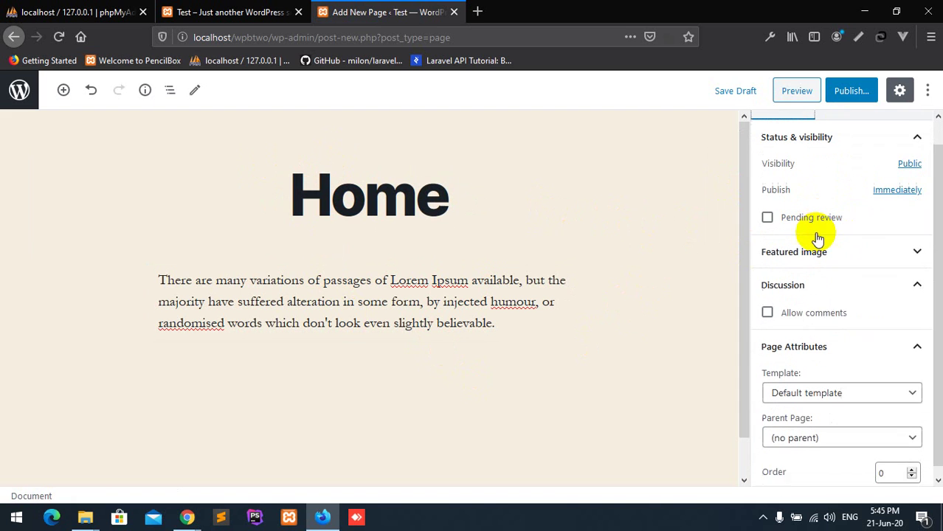
click(876, 244)
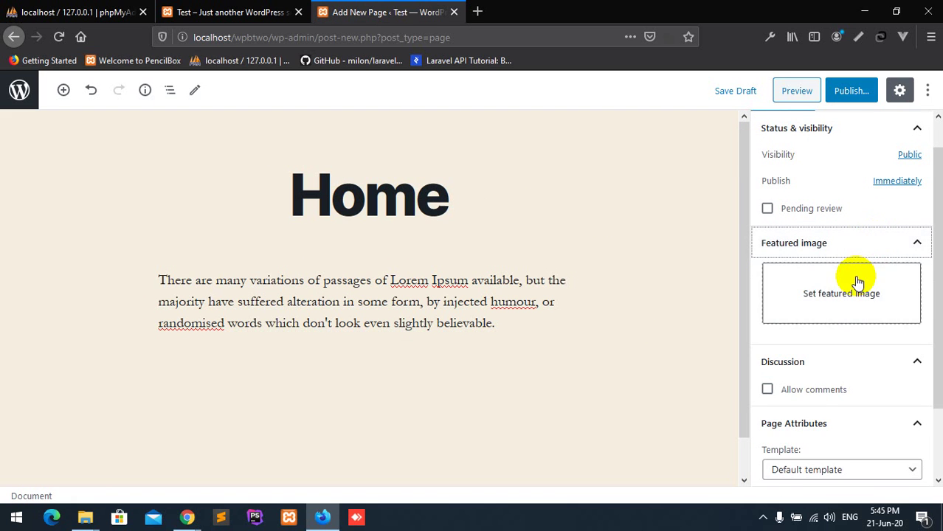
click(843, 244)
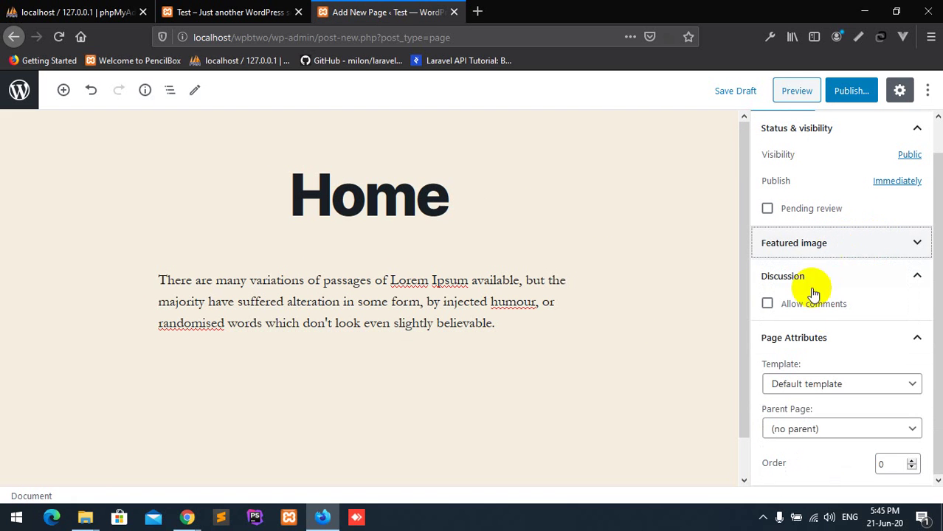
Give the Home page the Cover Template and Online.jpg as its featured image
click(845, 391)
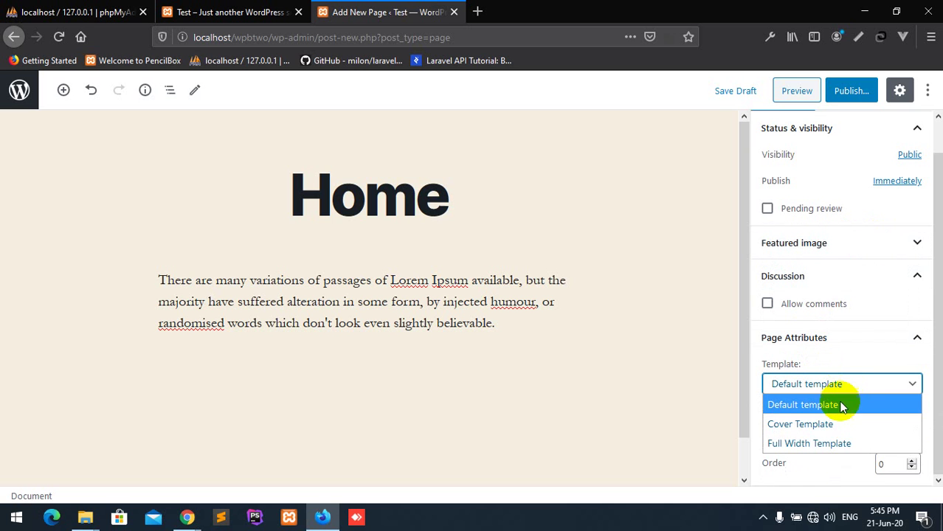
click(834, 425)
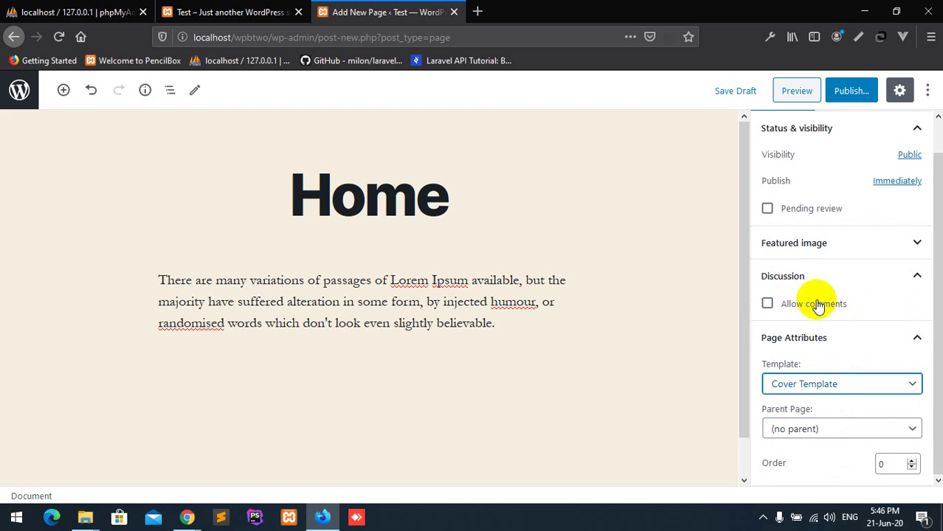
click(836, 246)
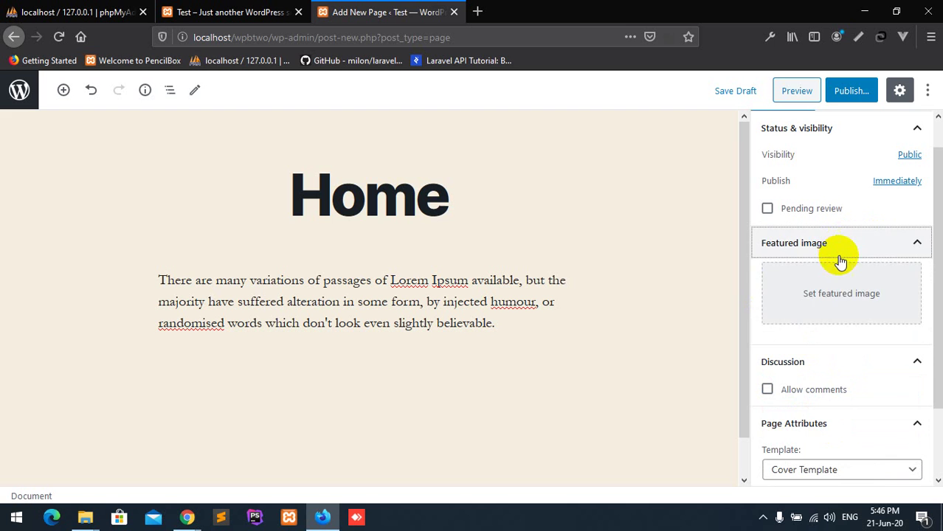
click(837, 305)
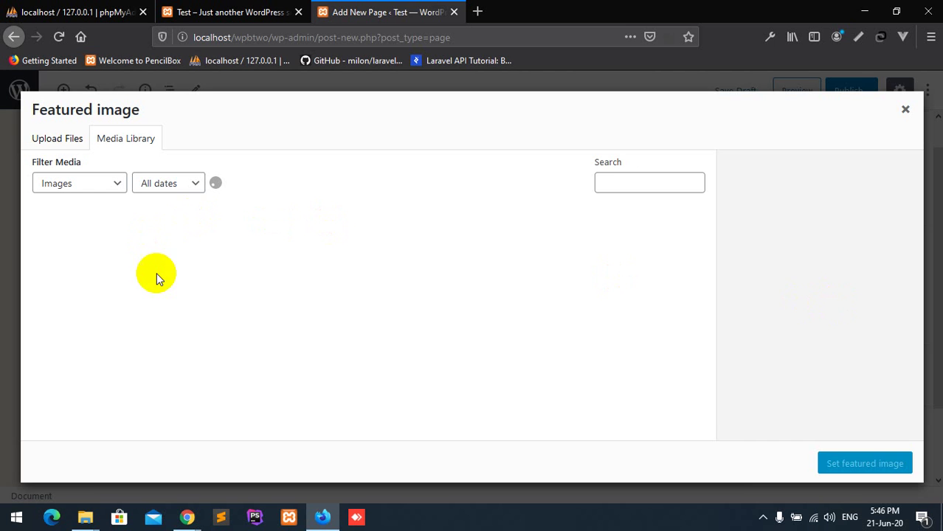
click(181, 268)
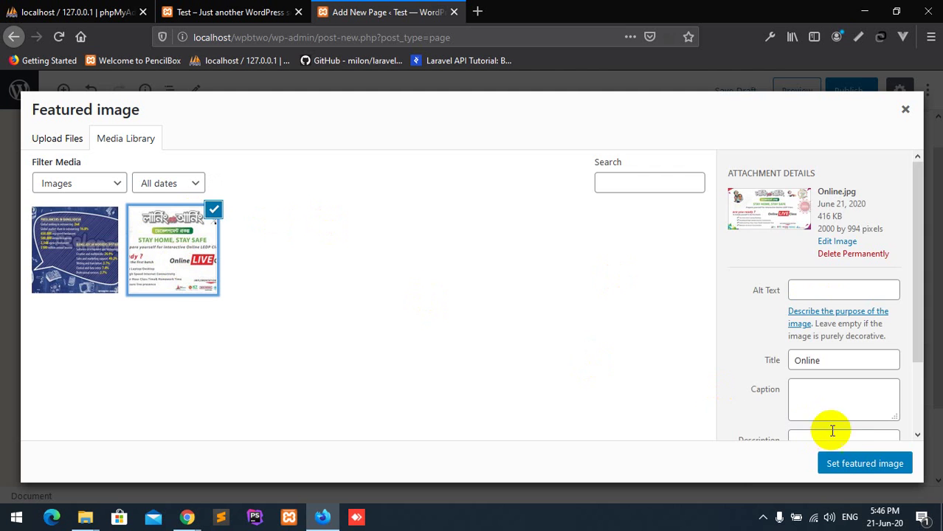
click(850, 465)
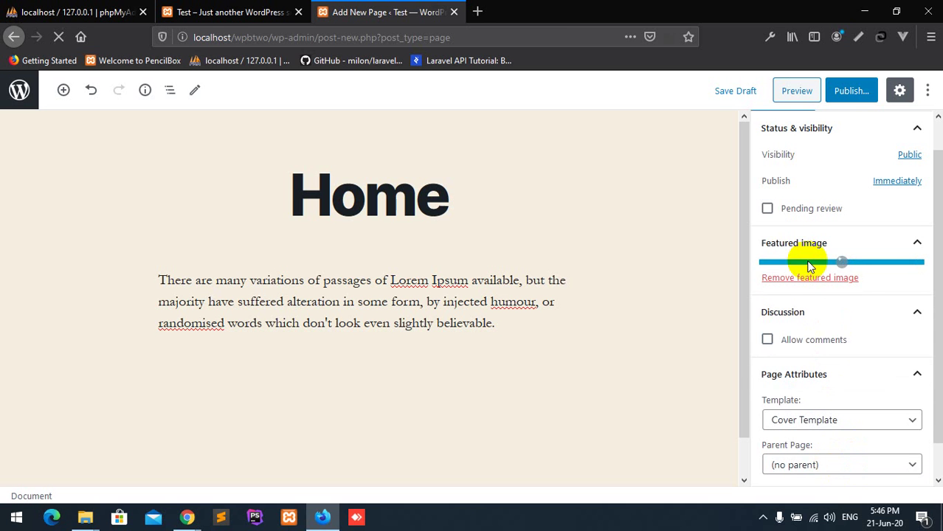
Publish the Home page and bring up the site's front page
scroll(857, 307, down, 4)
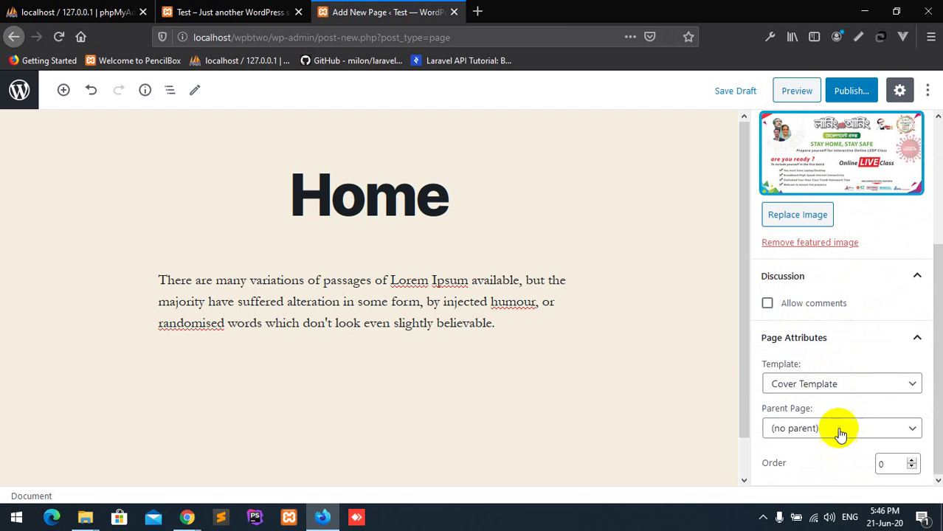
scroll(841, 295, up, 5)
click(860, 93)
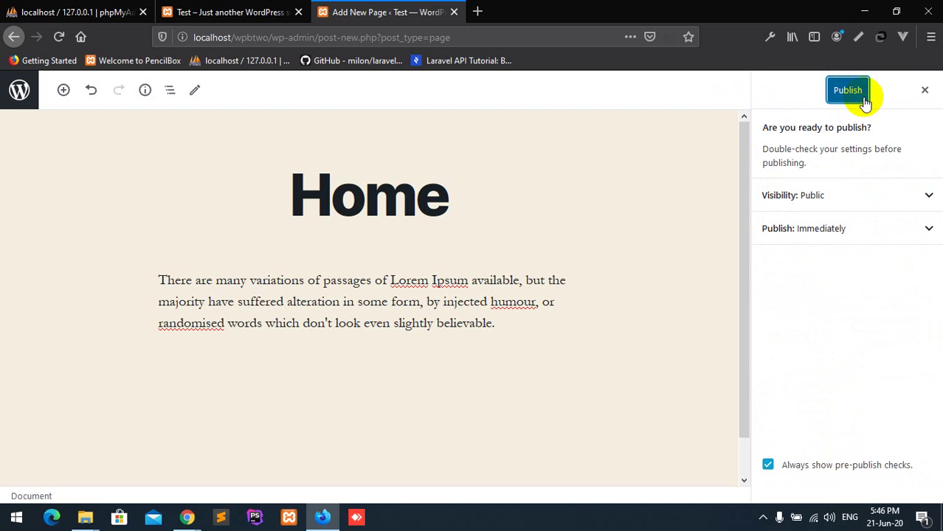
click(848, 91)
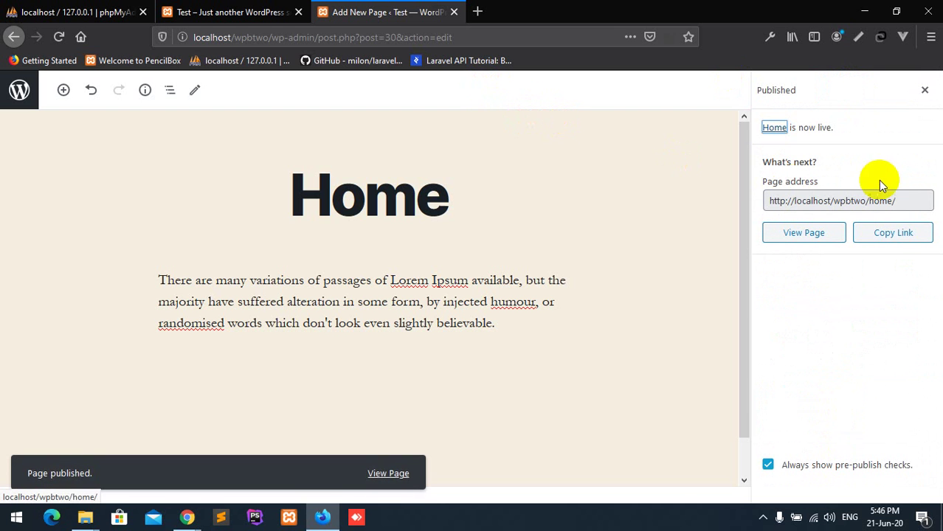
click(207, 12)
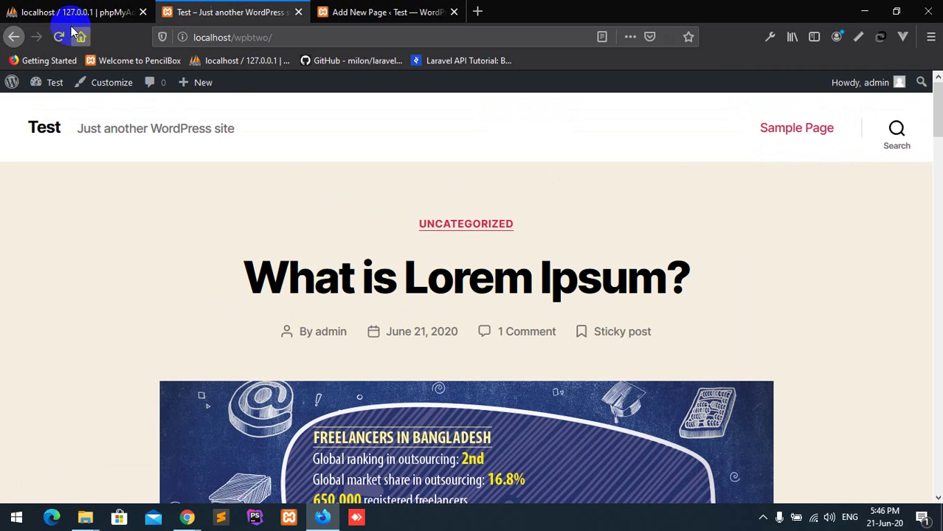
Reload the live site and open the new Home page from its menu
click(59, 36)
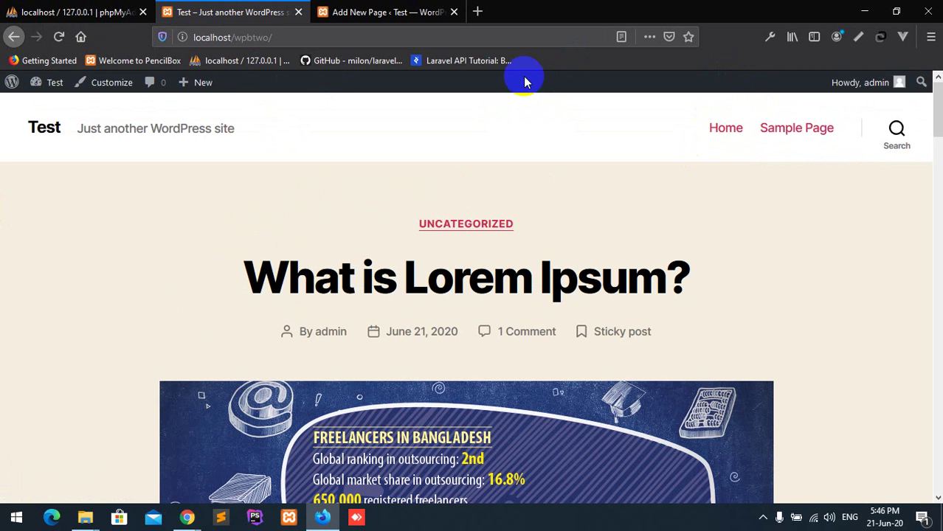
click(742, 135)
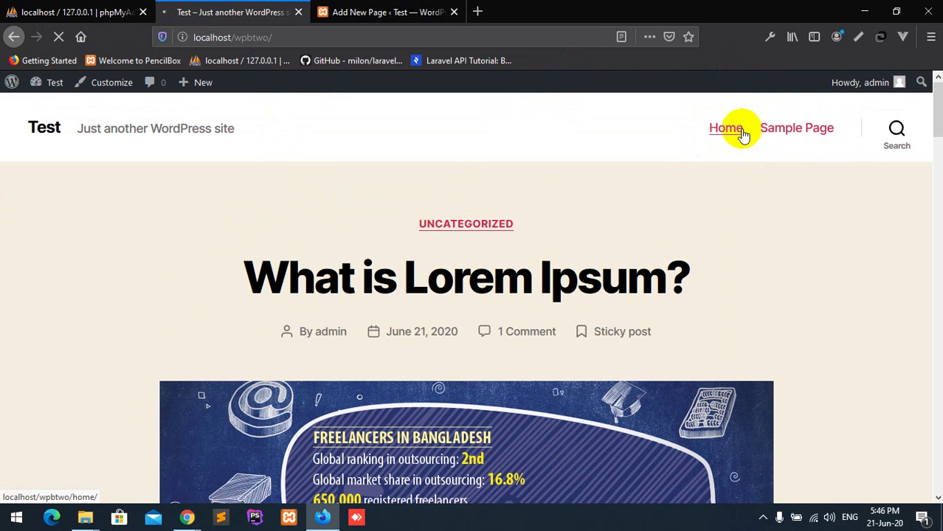
scroll(561, 235, down, 3)
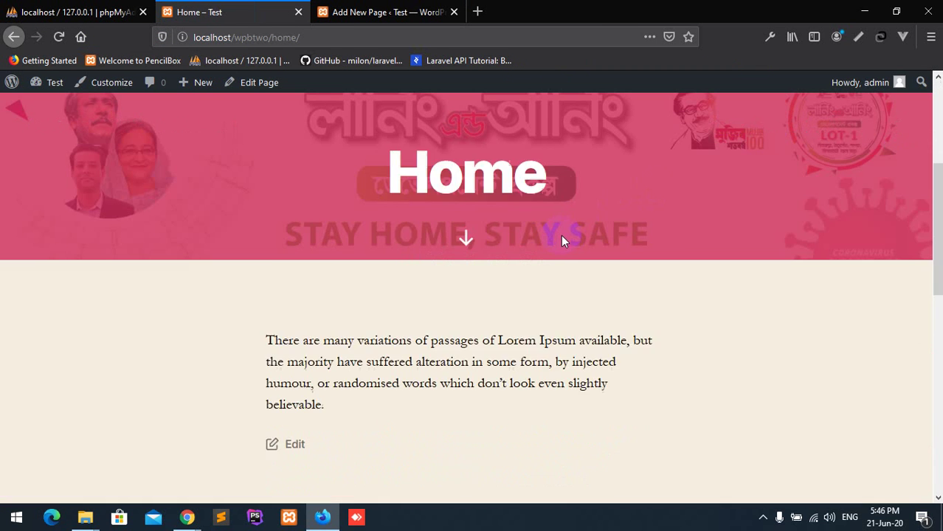
scroll(561, 236, down, 3)
scroll(561, 235, up, 6)
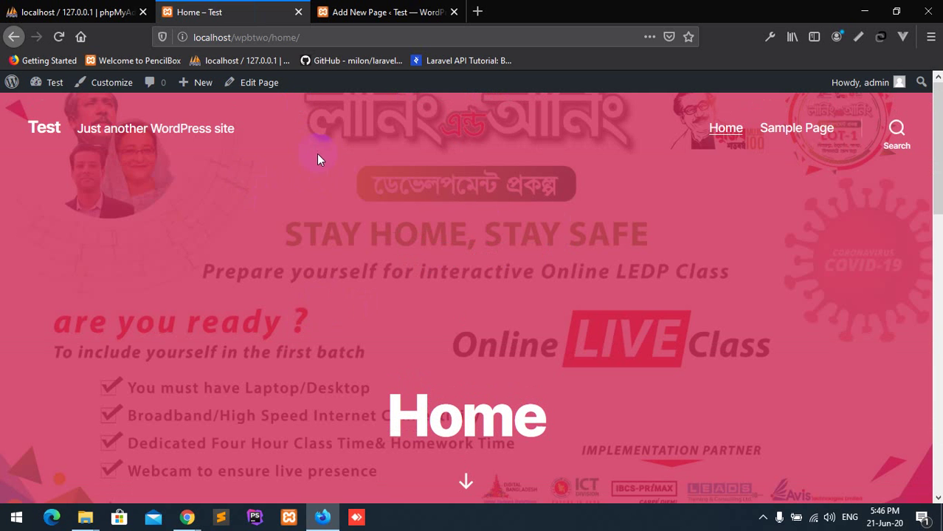
Go back to the site's front page, then return to the Home page editor
click(34, 130)
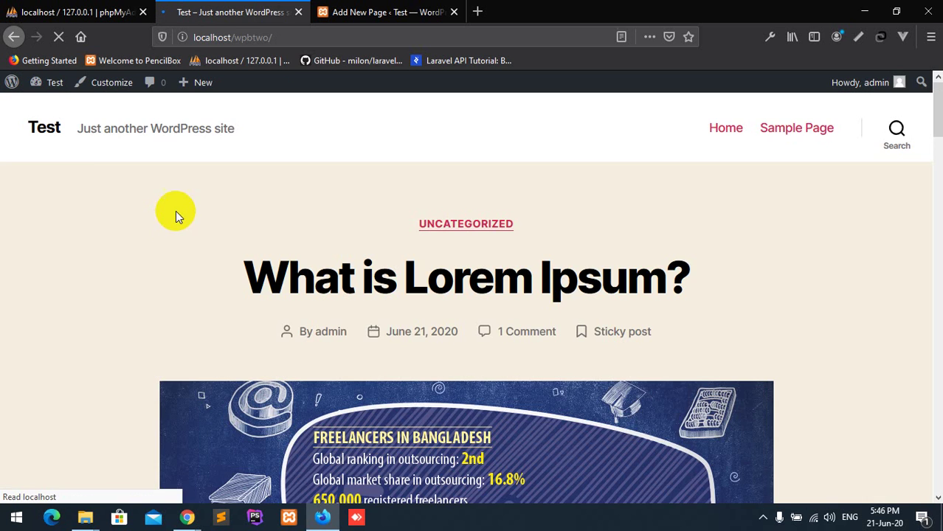
scroll(177, 202, down, 10)
scroll(179, 198, down, 10)
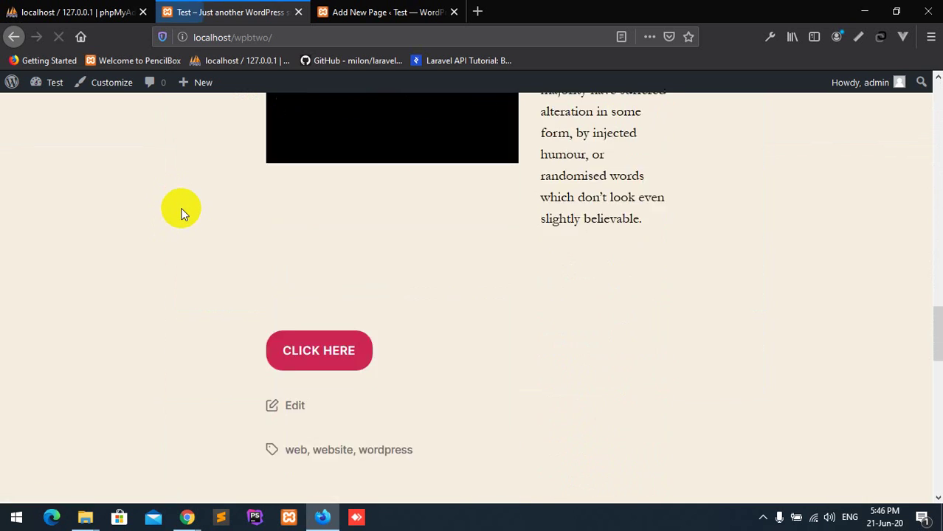
scroll(181, 200, up, 15)
scroll(185, 203, up, 10)
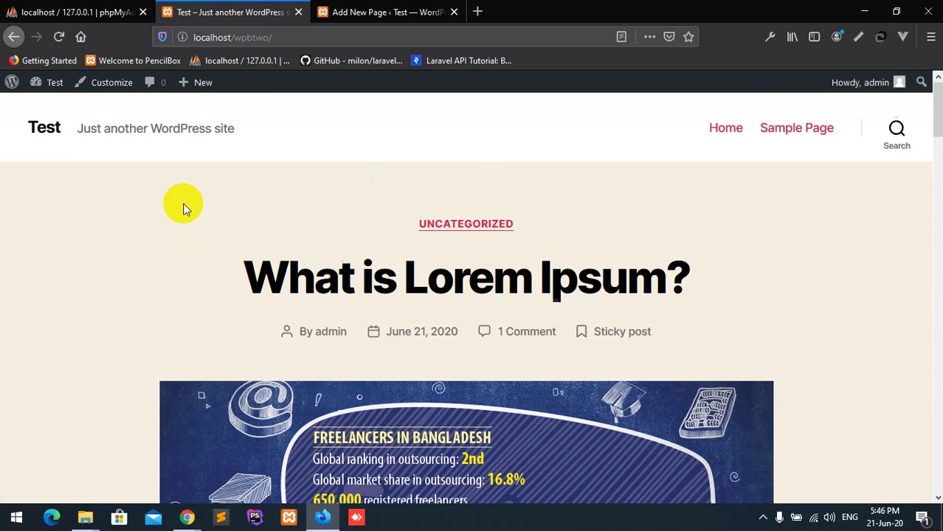
click(369, 12)
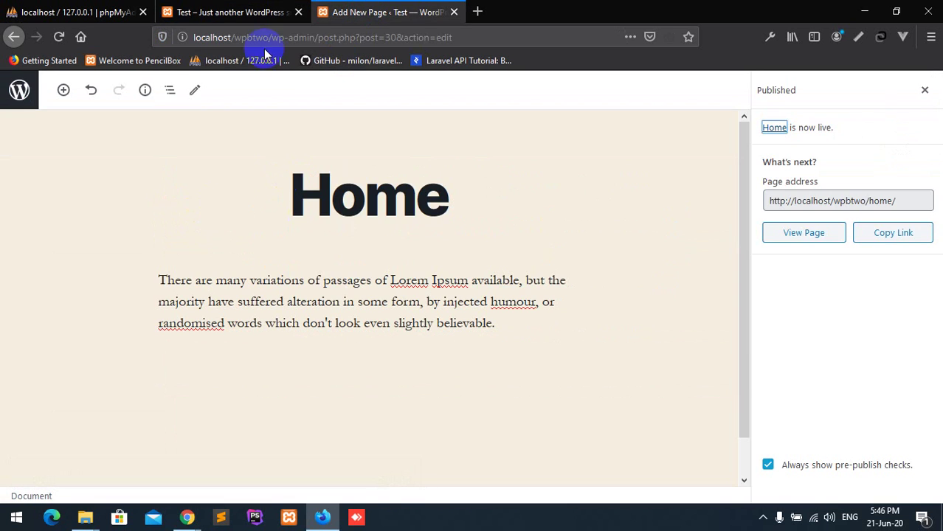
click(185, 10)
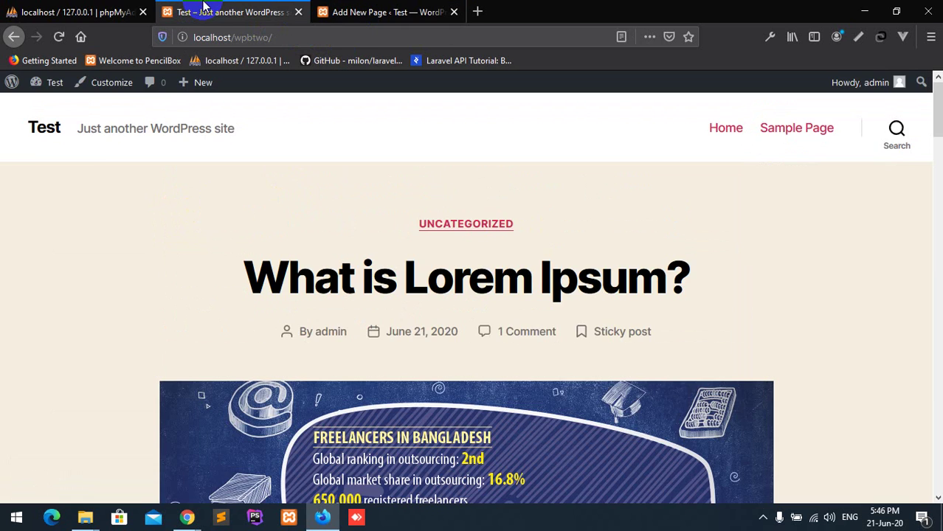
click(74, 10)
click(347, 12)
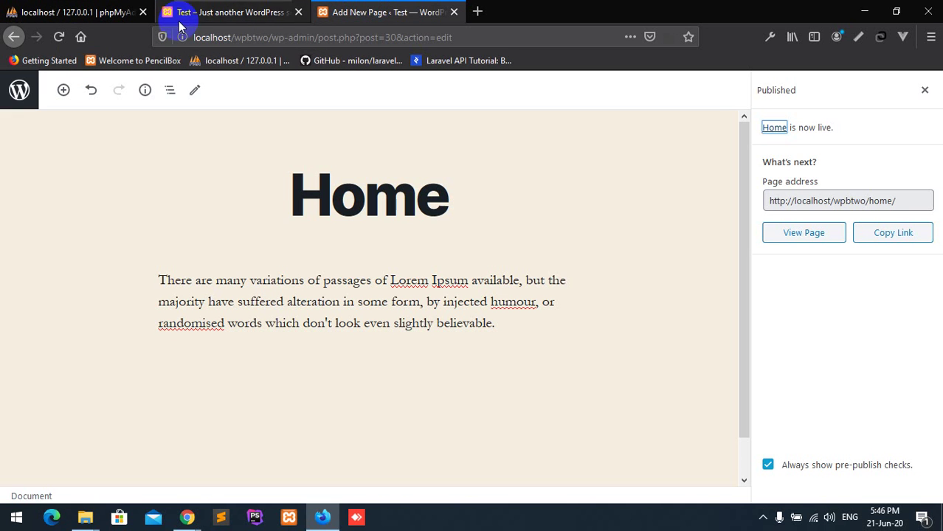
Go to Reading Settings and highlight the 'Your homepage displays' setting
click(19, 89)
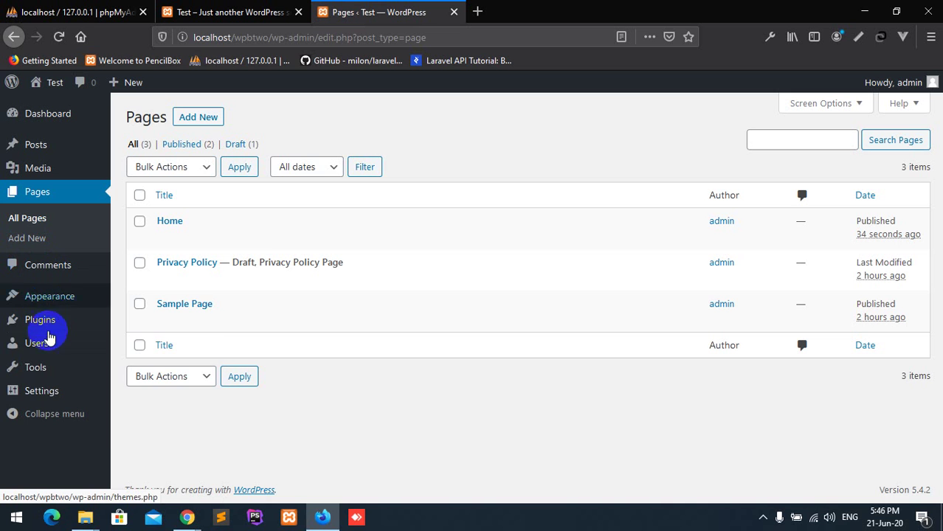
mouse_move(51, 399)
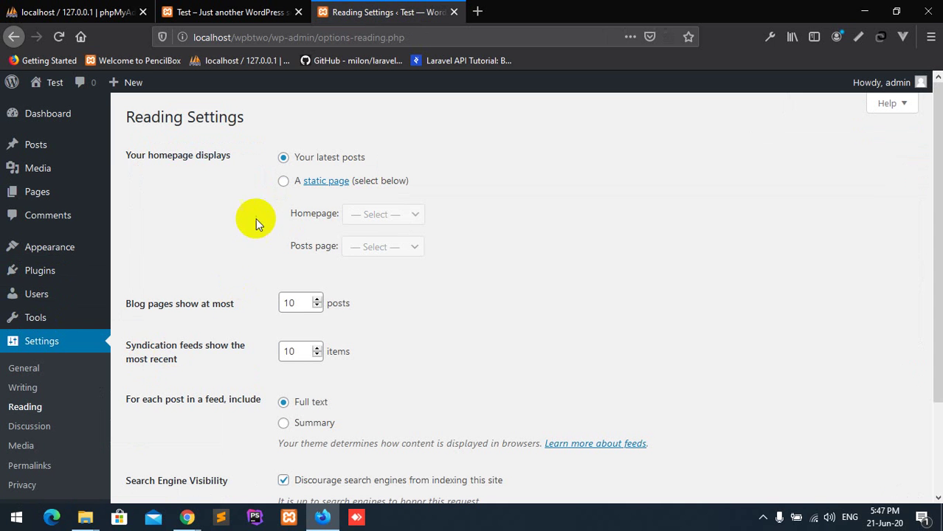
drag(129, 150, 226, 154)
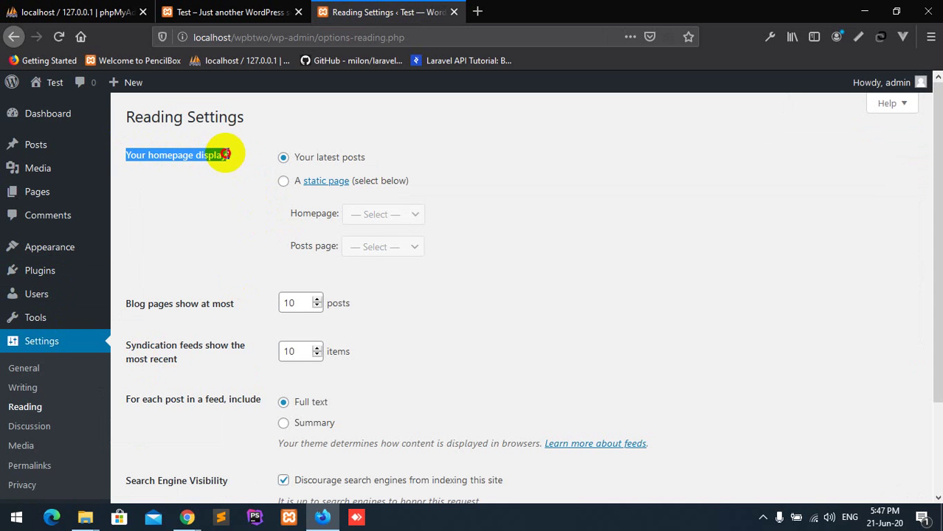
click(228, 164)
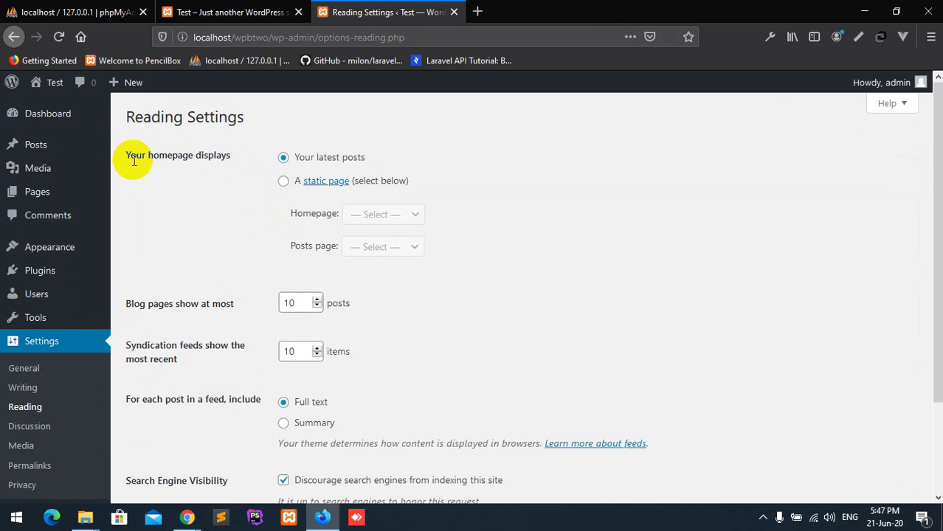
drag(129, 159, 224, 154)
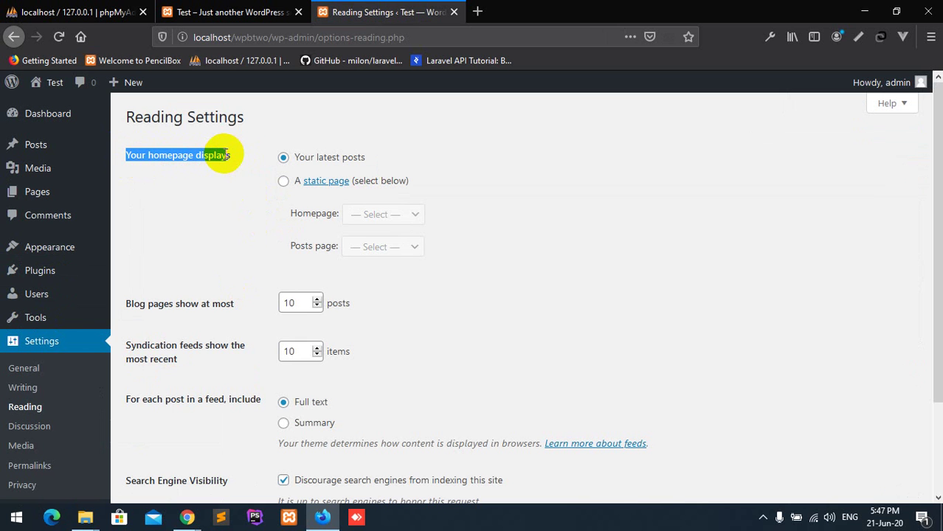
click(226, 154)
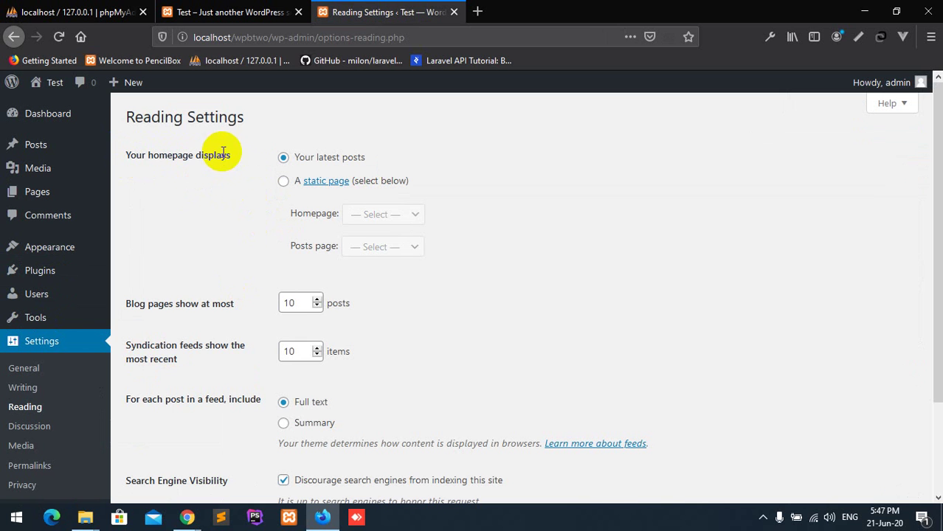
drag(232, 156, 128, 155)
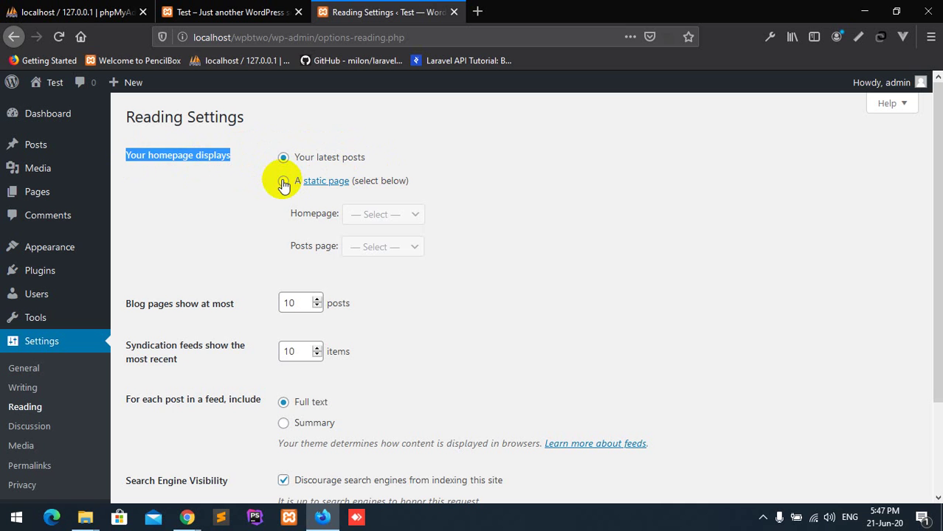
Set a static homepage of Home with Sample Page as the posts page, and save
click(283, 182)
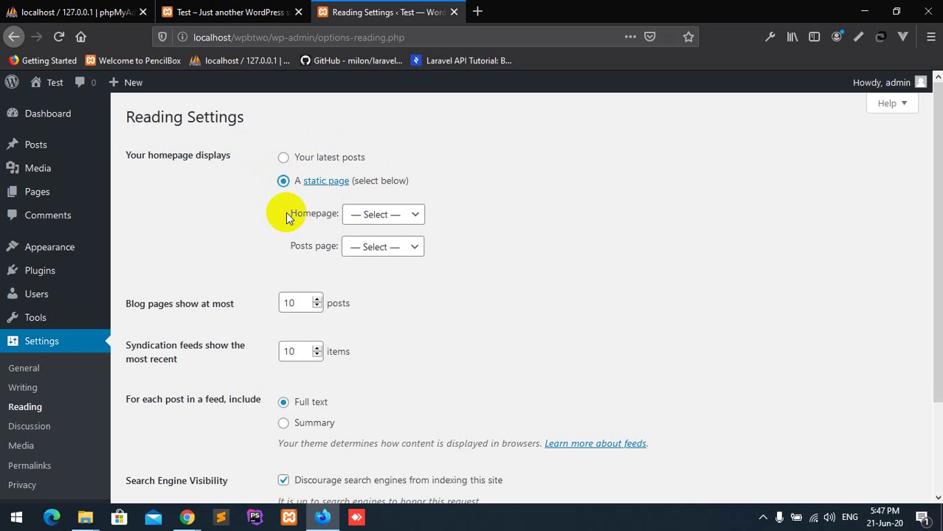
click(373, 222)
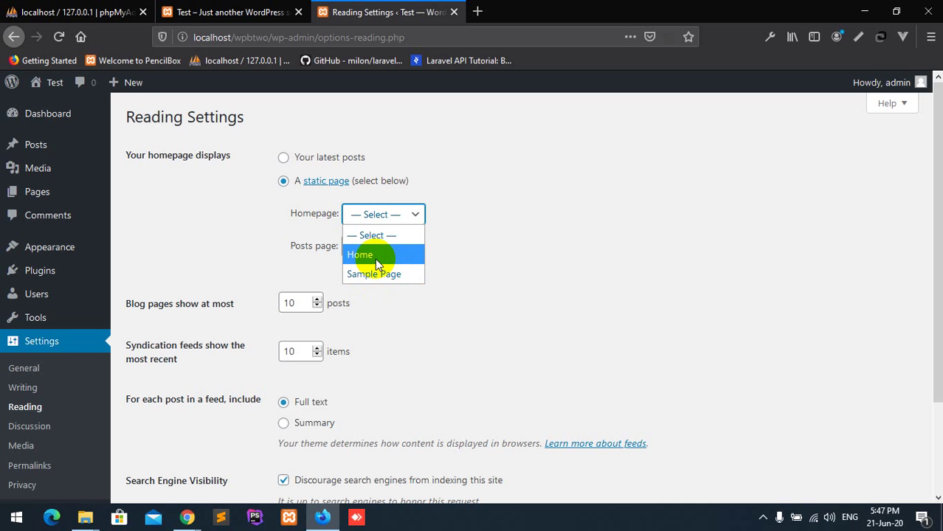
click(375, 259)
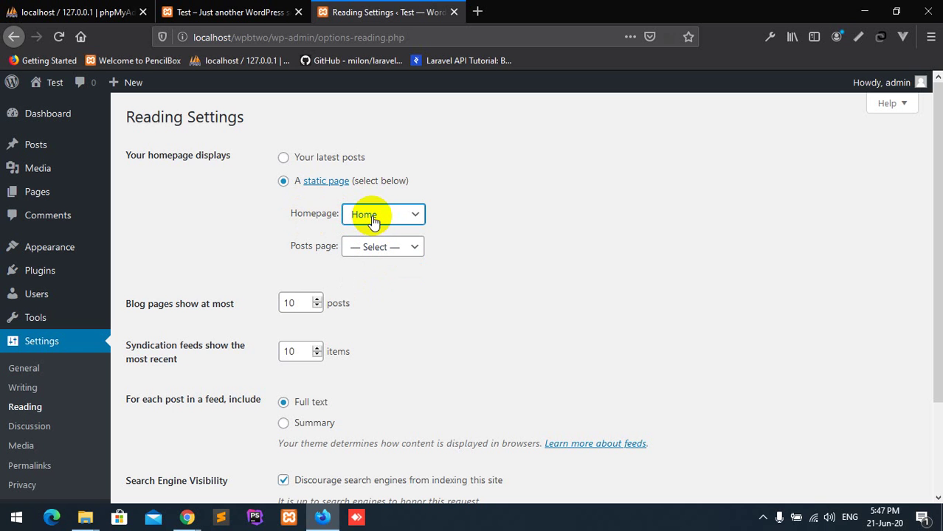
click(247, 9)
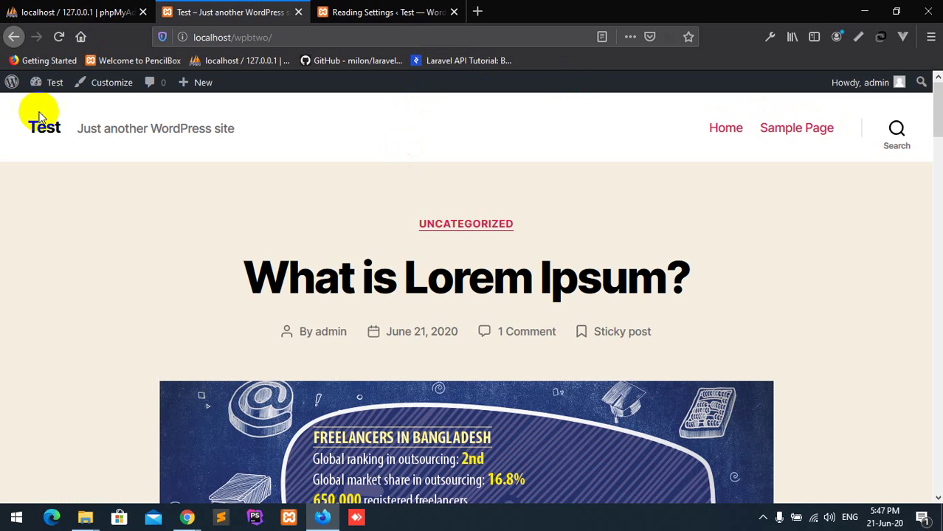
click(384, 12)
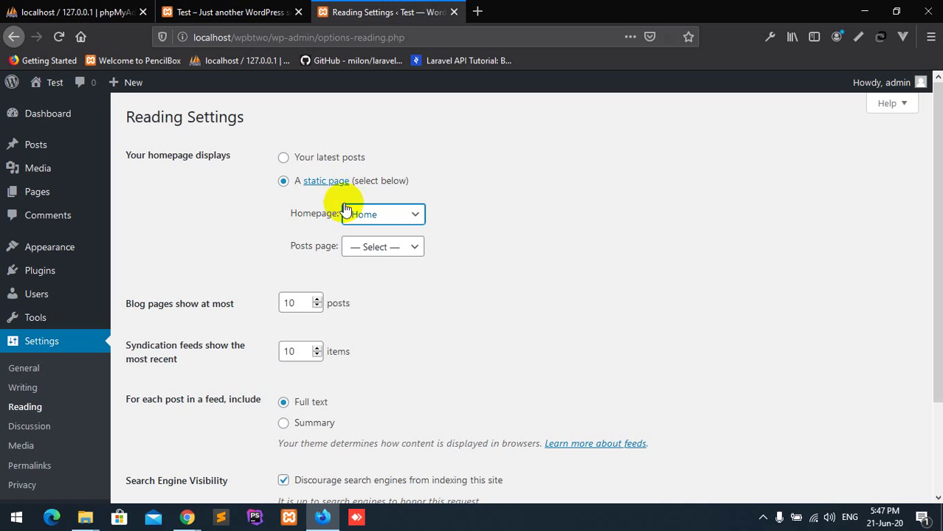
click(368, 246)
click(373, 306)
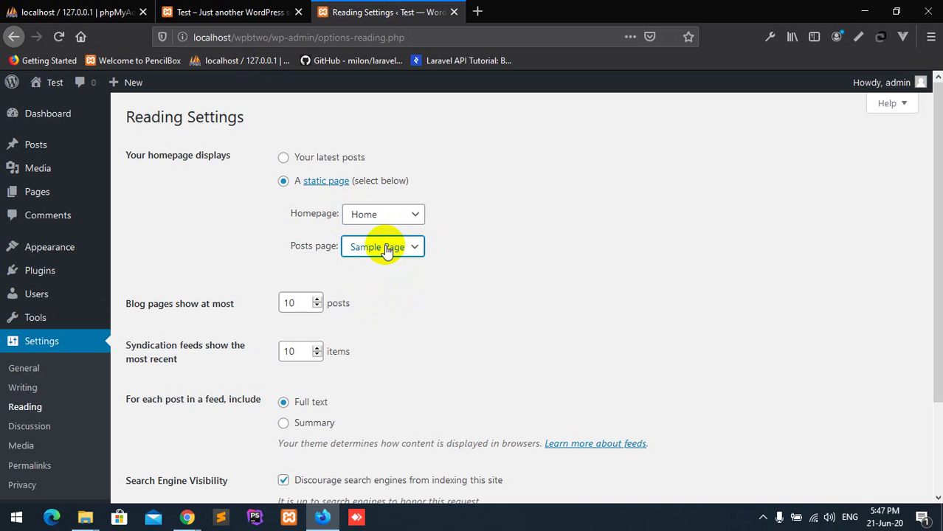
scroll(332, 280, down, 3)
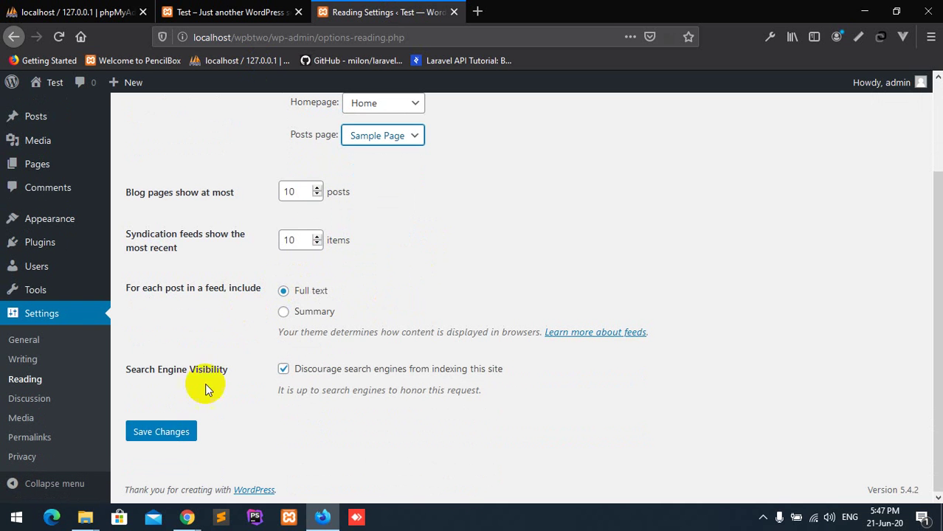
click(161, 432)
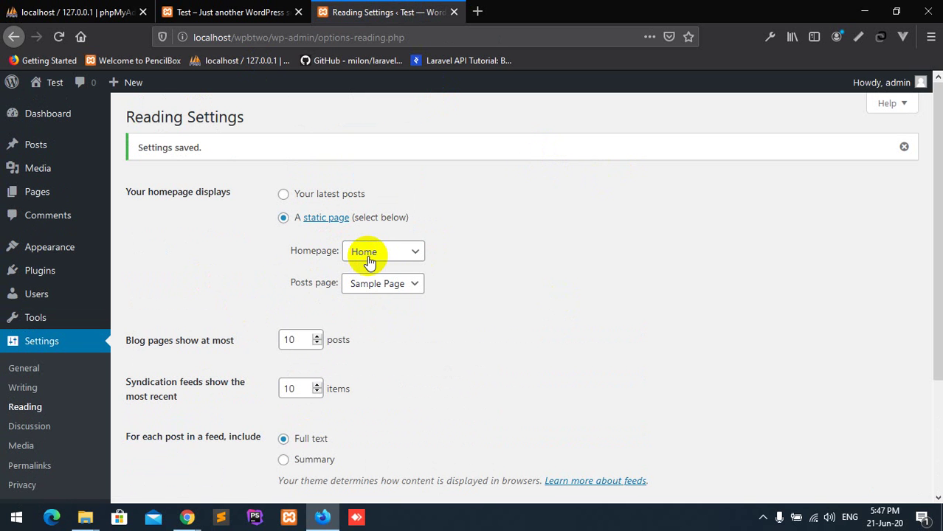
click(235, 12)
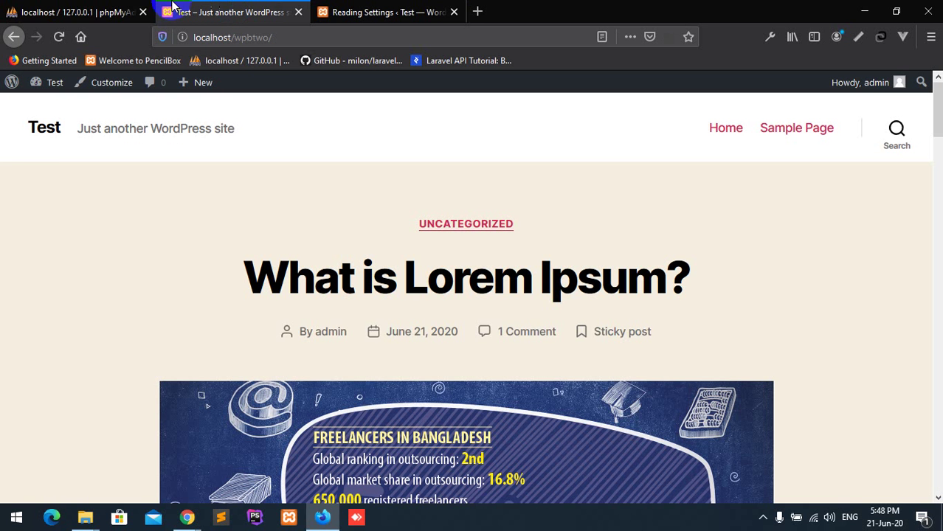
click(49, 142)
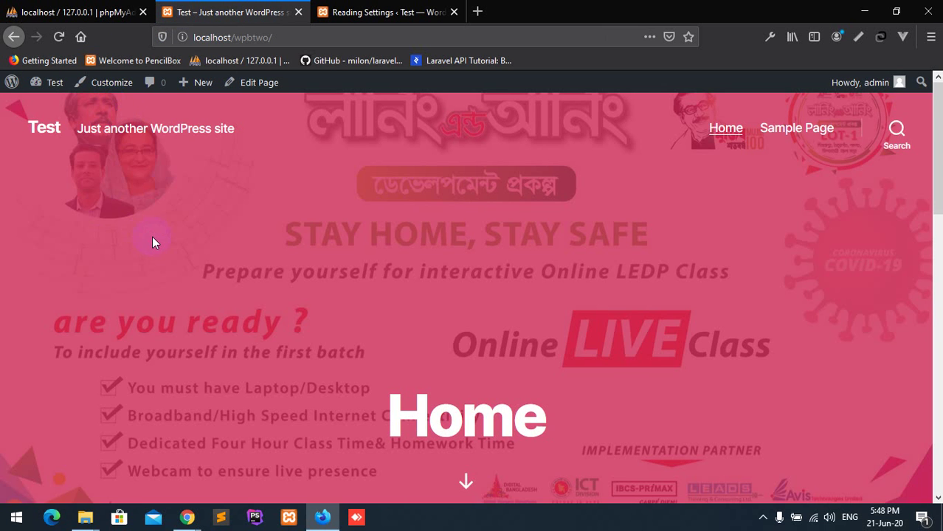
scroll(127, 201, down, 5)
scroll(127, 199, down, 4)
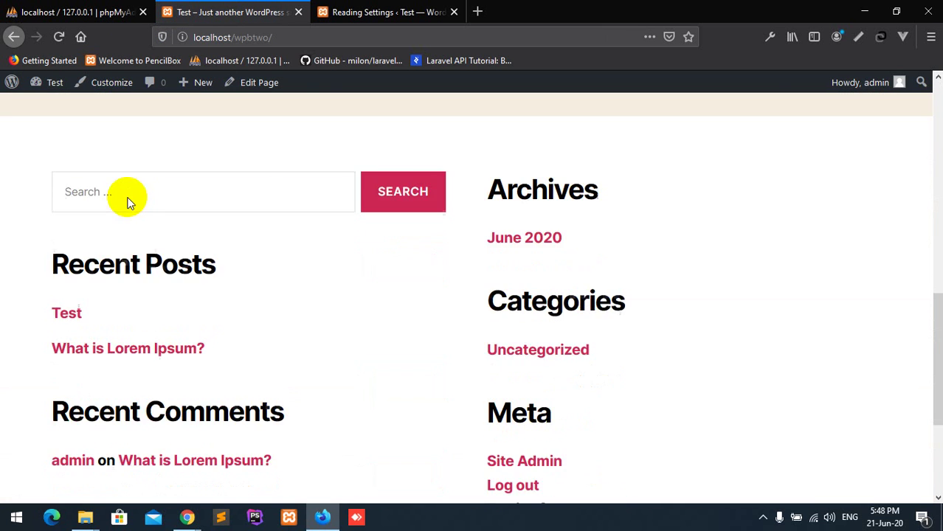
scroll(127, 197, up, 8)
scroll(201, 196, down, 4)
scroll(202, 199, down, 4)
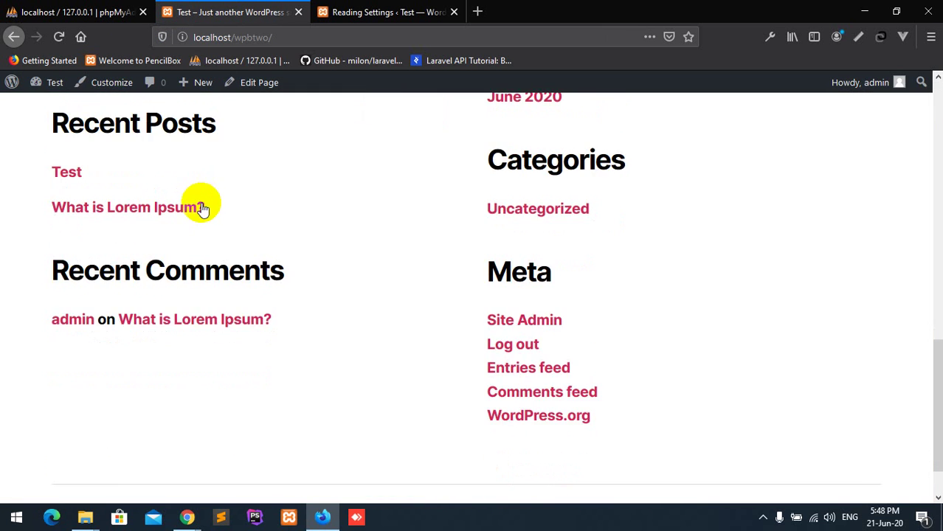
scroll(201, 200, up, 8)
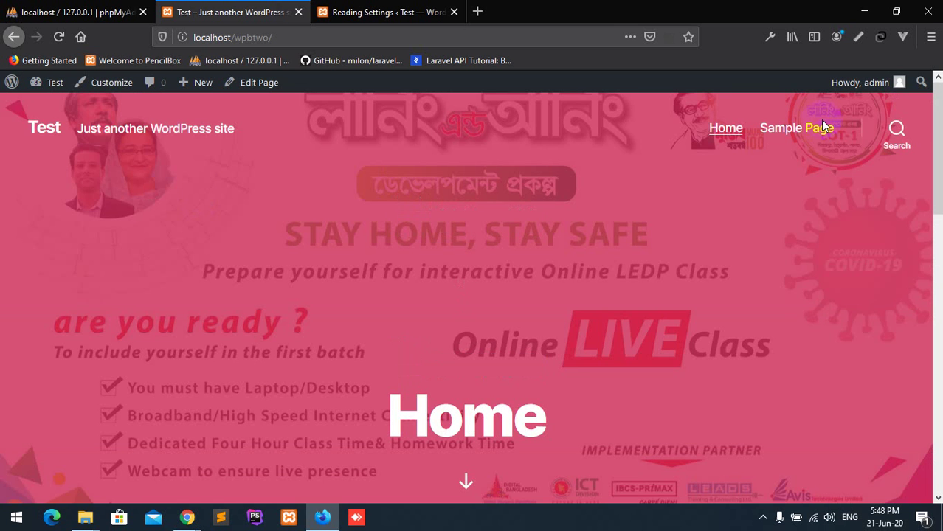
click(818, 131)
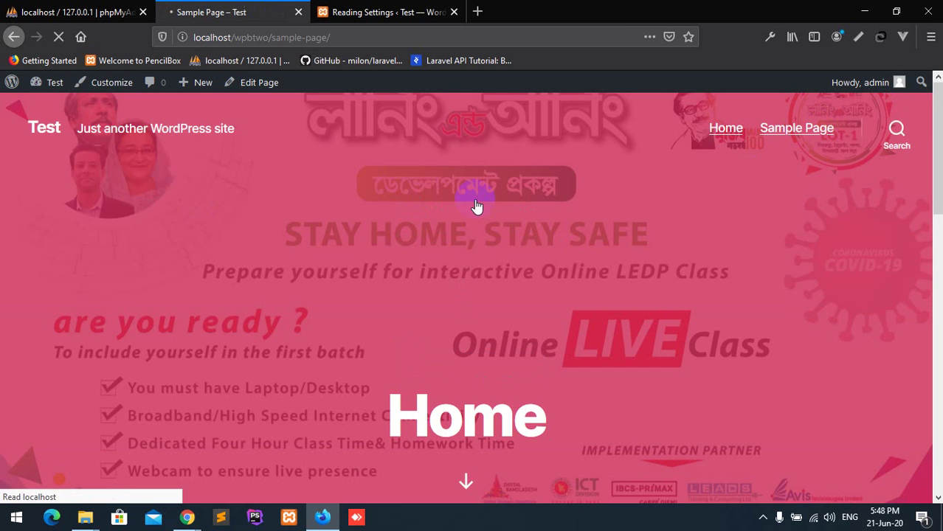
scroll(416, 223, down, 4)
scroll(416, 220, down, 12)
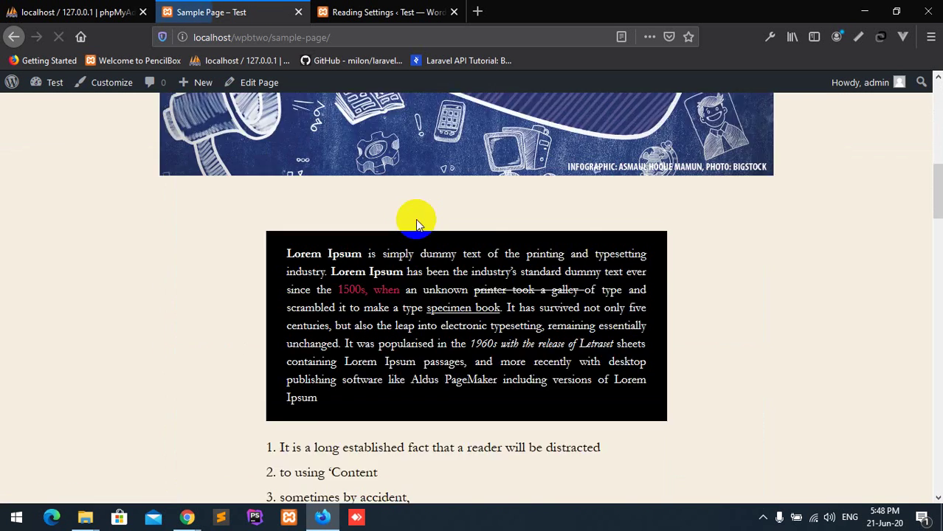
scroll(415, 218, down, 15)
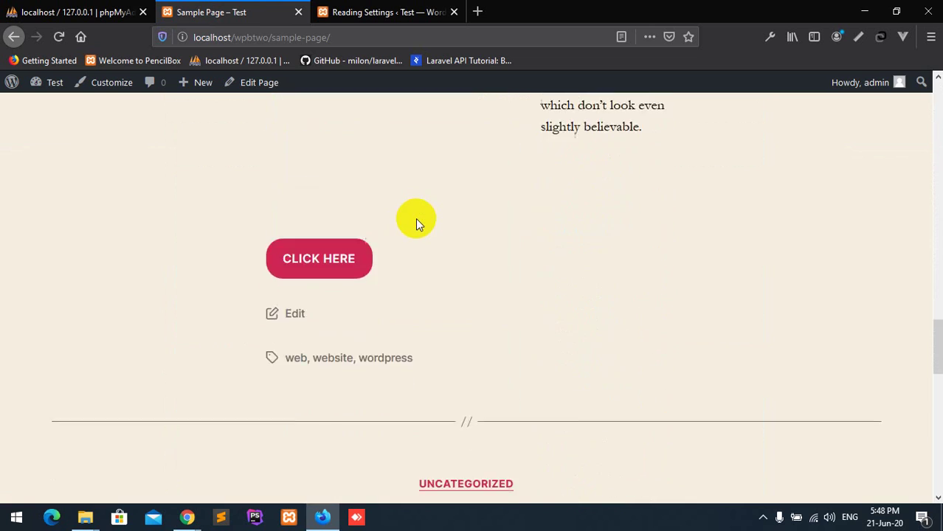
scroll(415, 219, up, 4)
scroll(415, 219, up, 20)
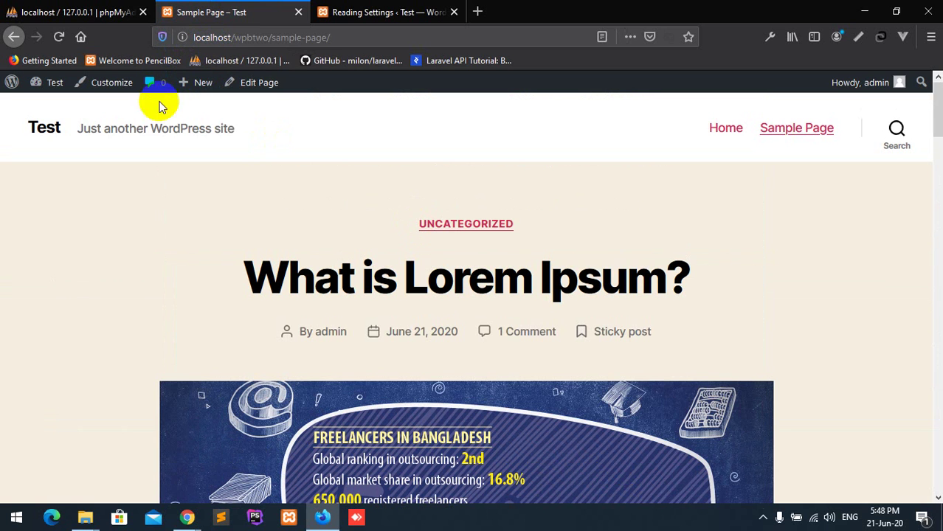
click(43, 125)
click(365, 11)
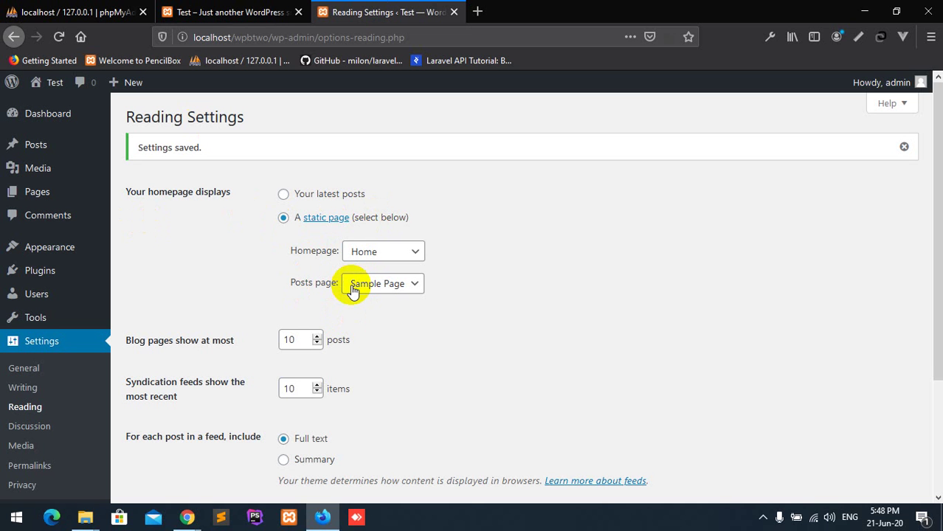
Go to All Posts and open Quick Edit for the What is Lorem Ipsum? post
click(50, 206)
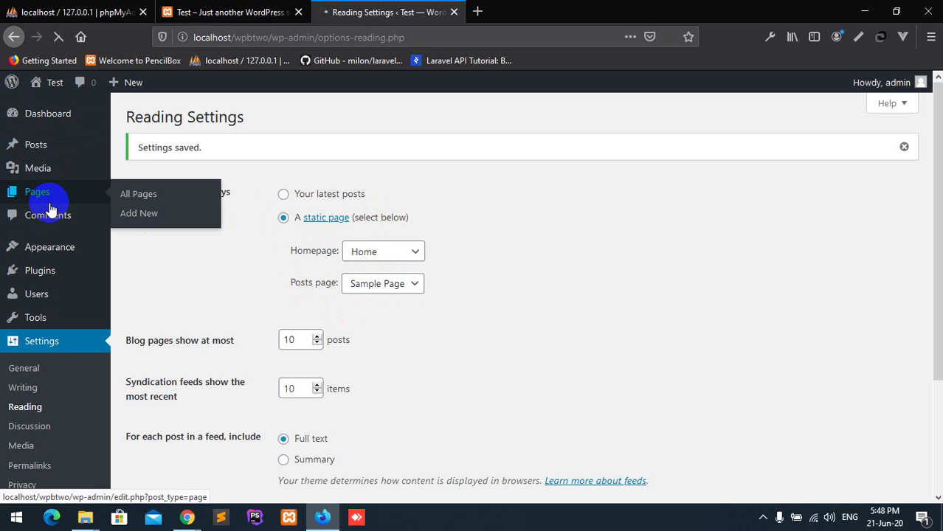
click(247, 13)
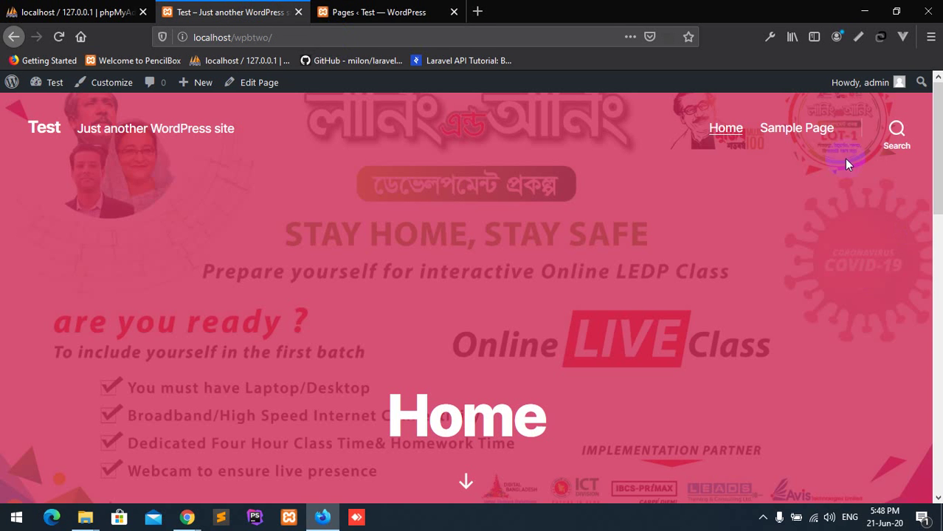
click(375, 12)
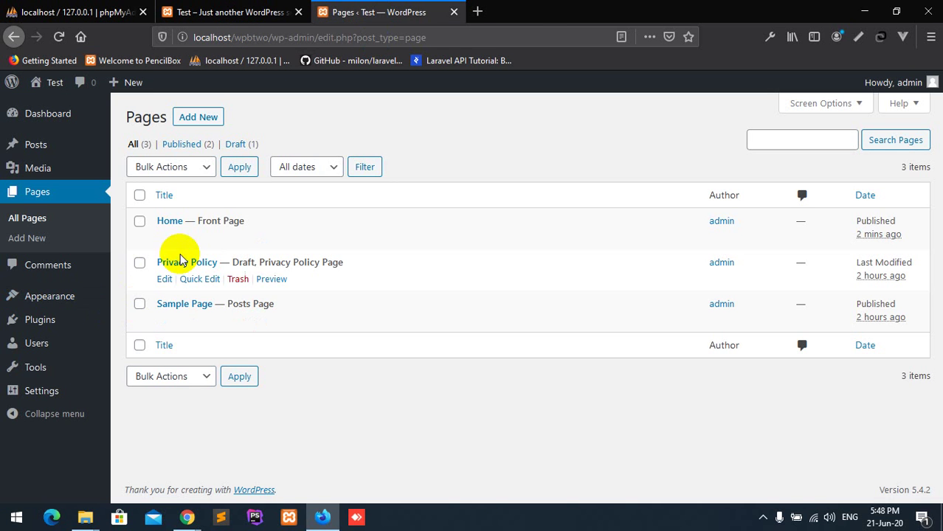
click(62, 156)
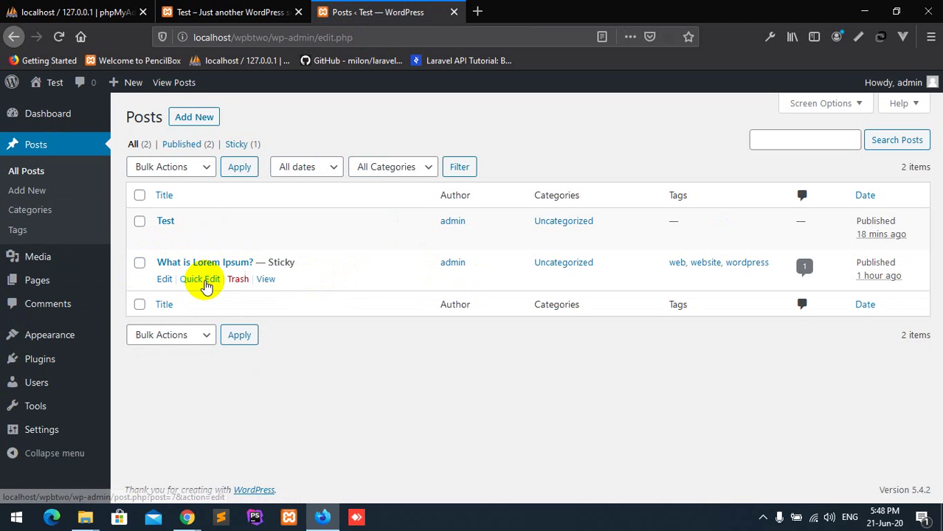
click(201, 280)
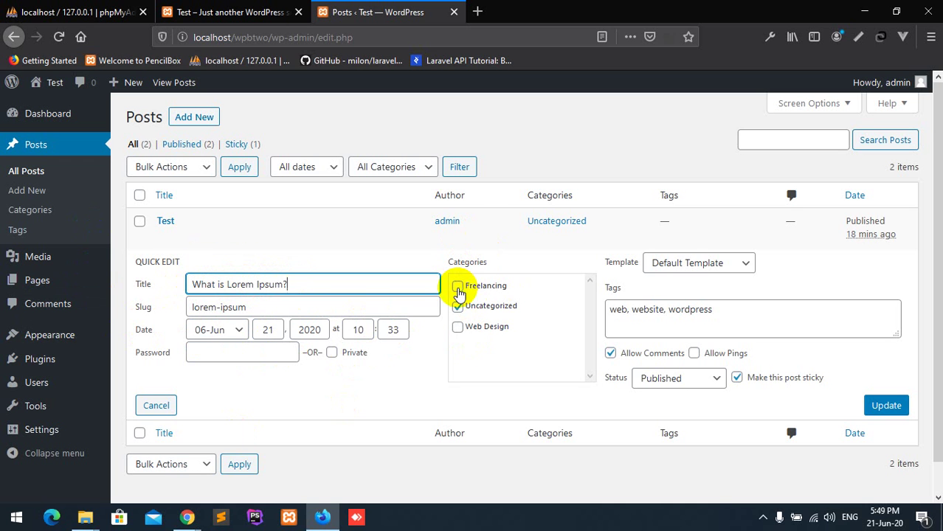
Switch the post from Uncategorized to Freelancing, drop the web and website tags, and update
click(457, 288)
click(458, 306)
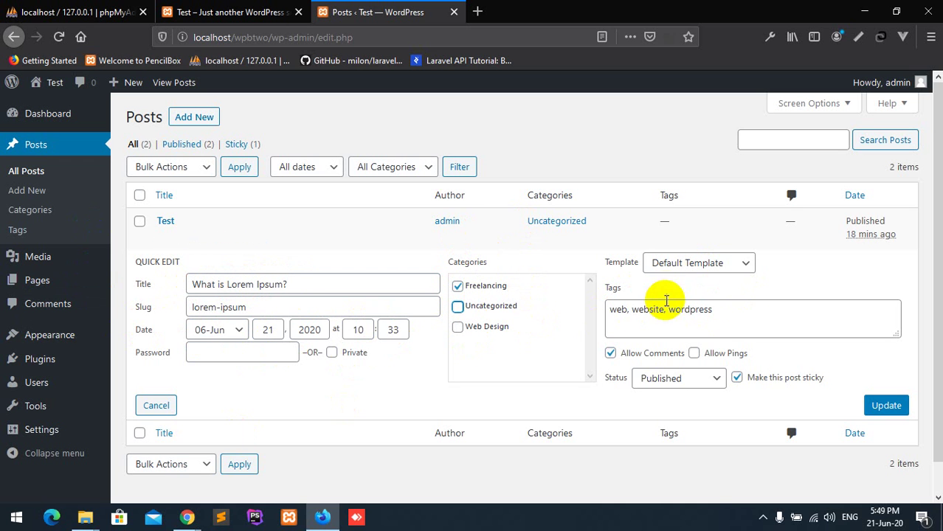
drag(725, 313, 623, 311)
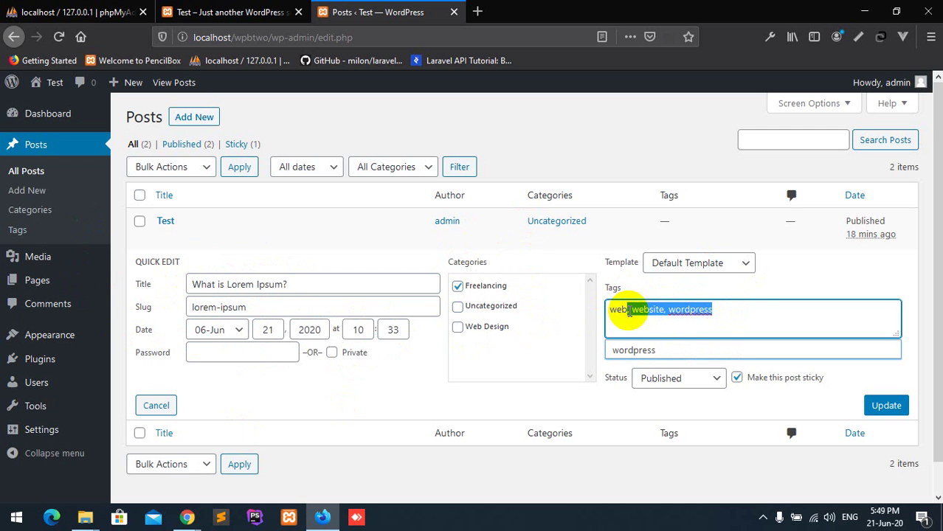
click(657, 311)
triple_click(621, 314)
click(680, 311)
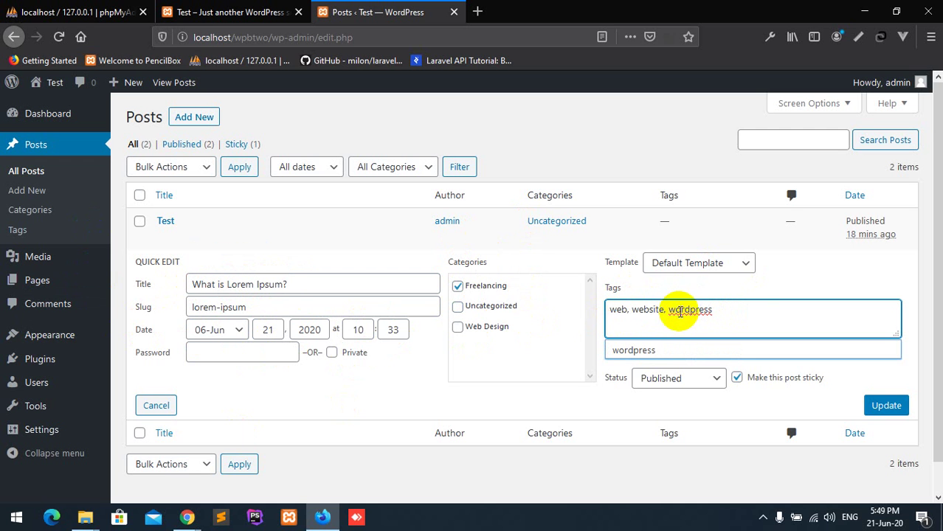
drag(670, 311, 579, 309)
key(BackSpace)
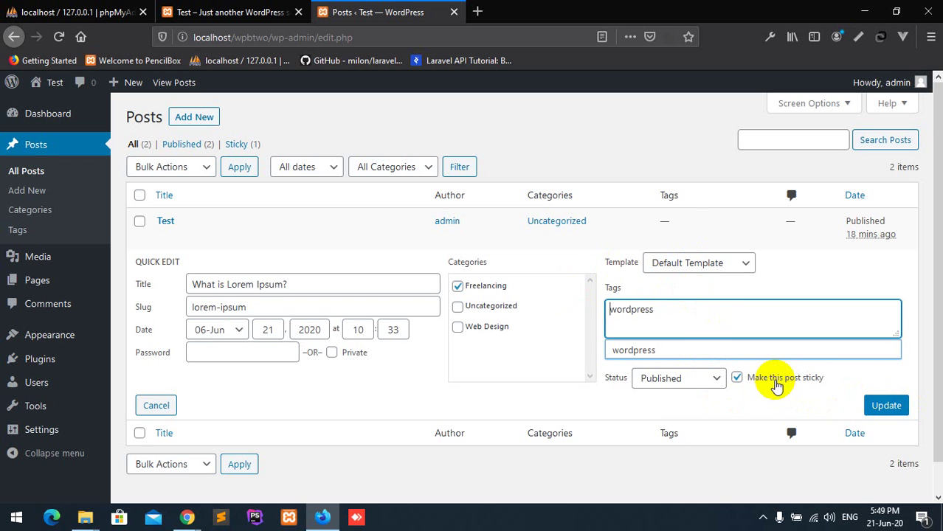
click(877, 407)
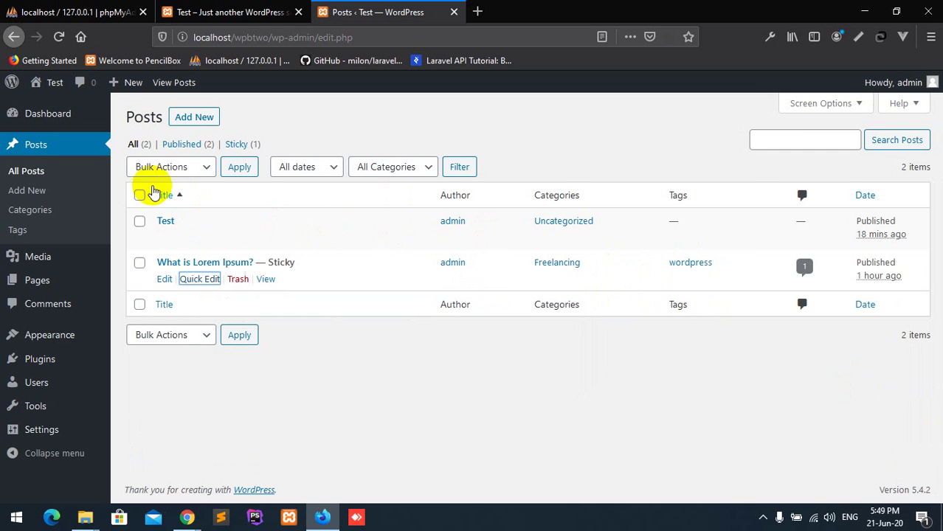
click(81, 38)
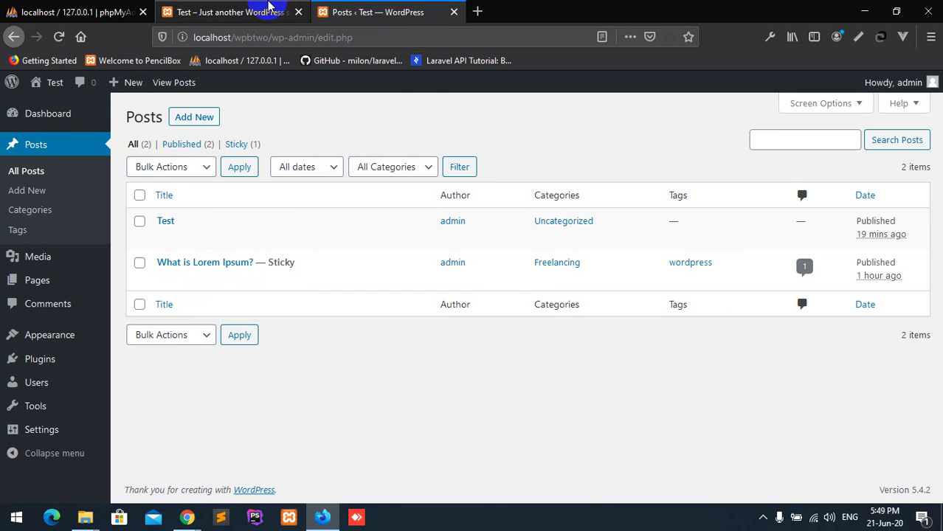
click(268, 6)
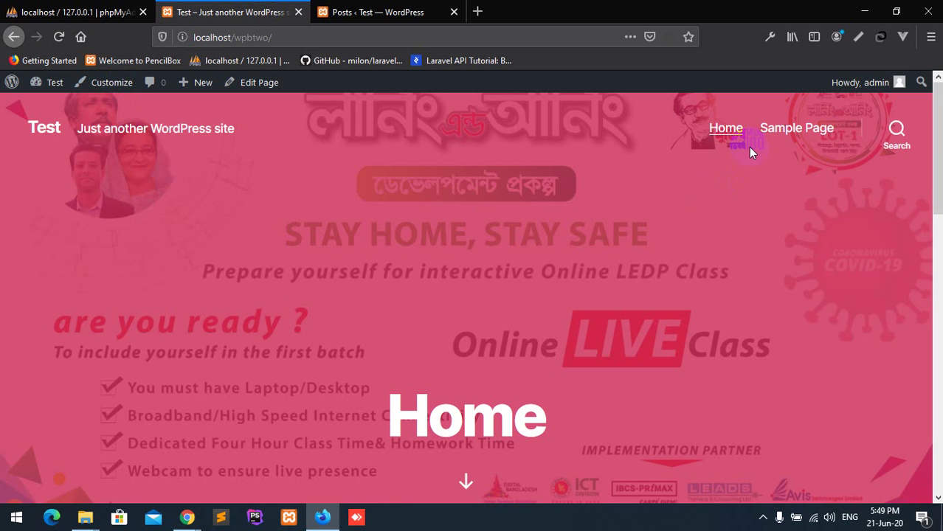
click(787, 130)
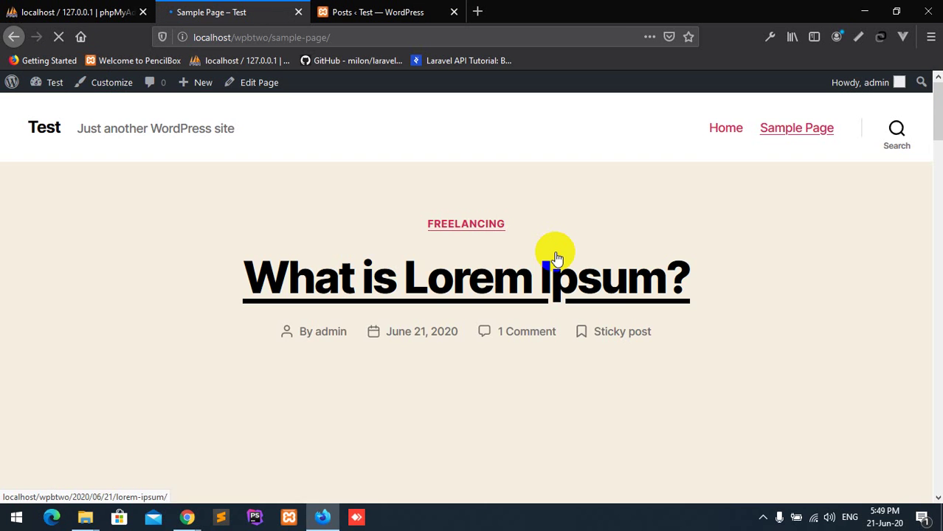
scroll(454, 277, down, 4)
scroll(452, 277, down, 3)
scroll(452, 276, up, 6)
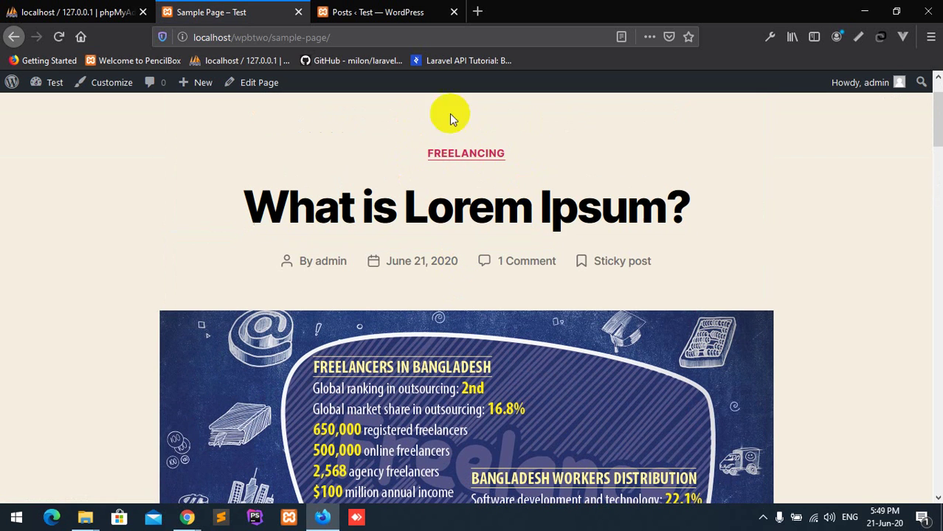
scroll(455, 224, down, 15)
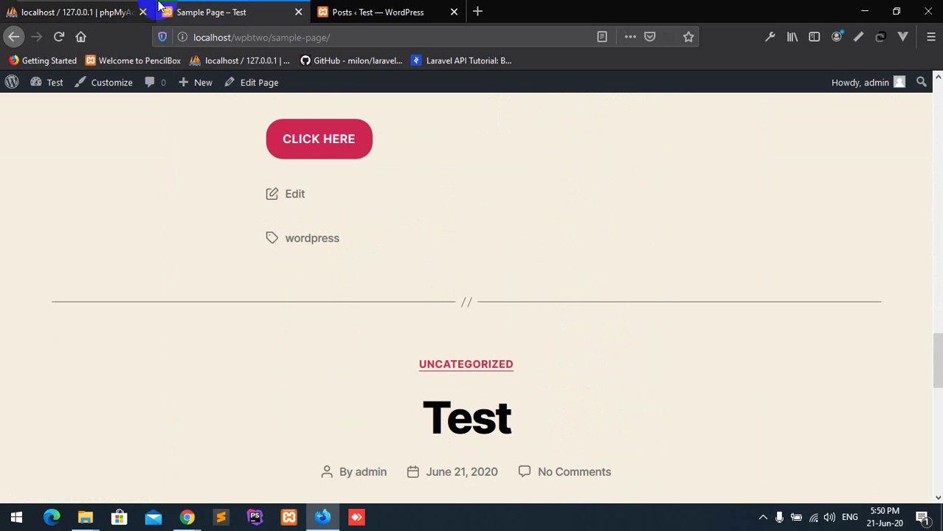
click(358, 9)
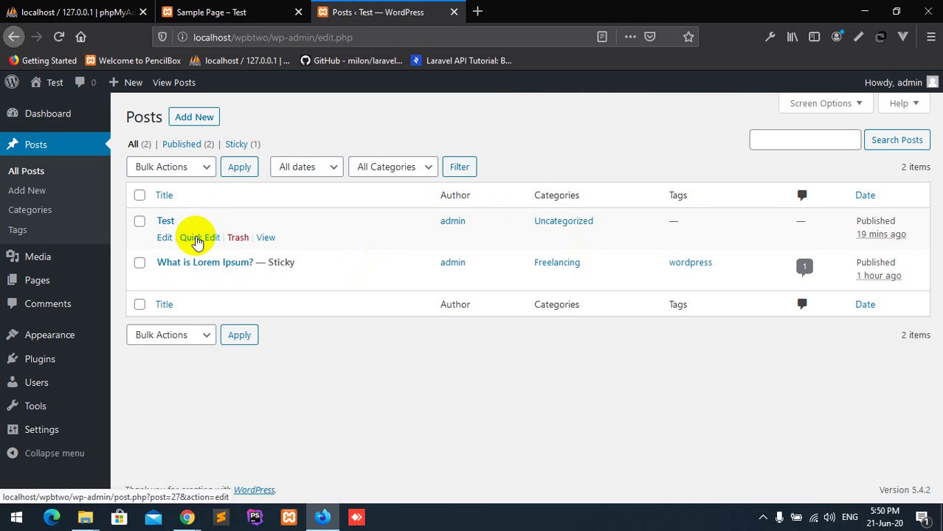
Quick edit the Blog page, leaving its parent as Main Page (no parent)
click(41, 281)
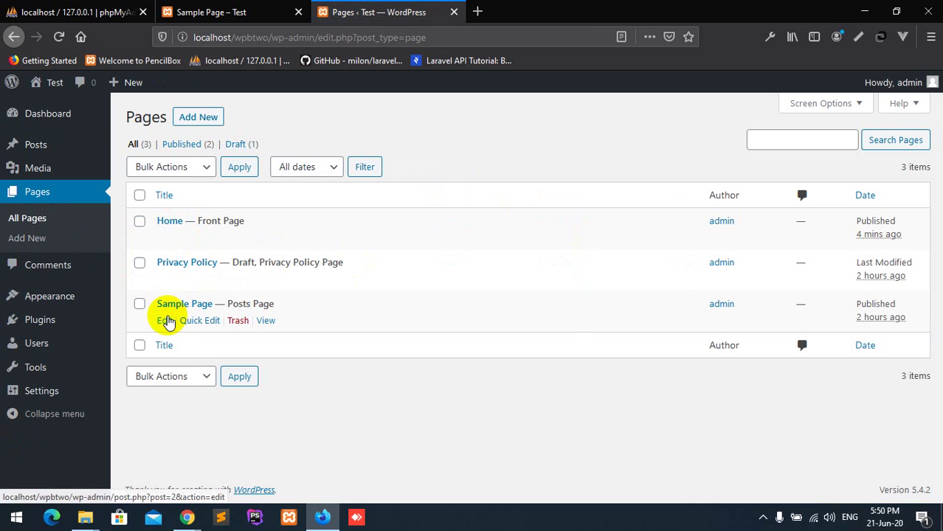
click(189, 321)
drag(249, 325, 177, 336)
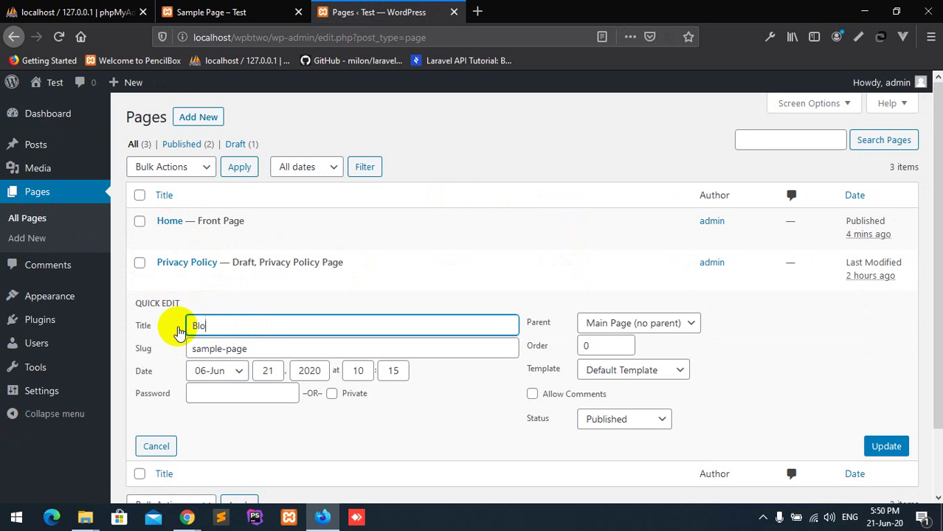
drag(251, 349, 176, 361)
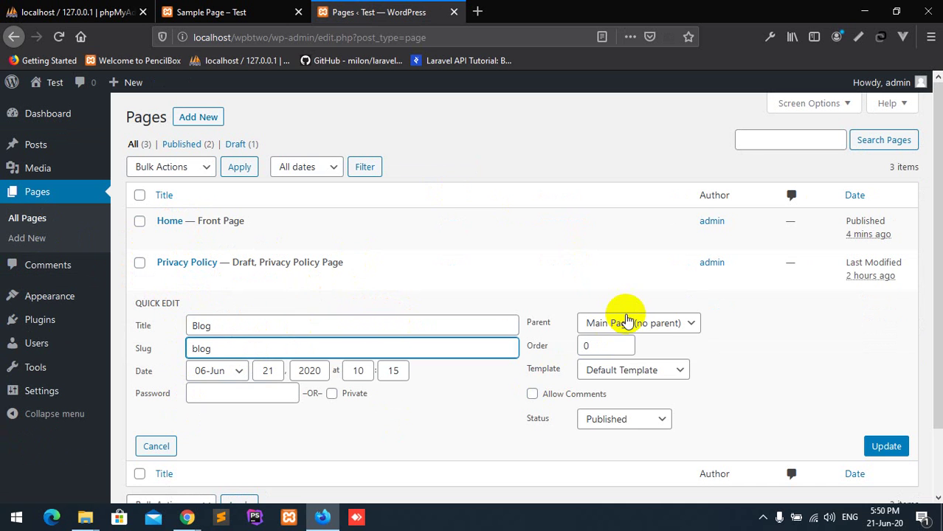
click(629, 322)
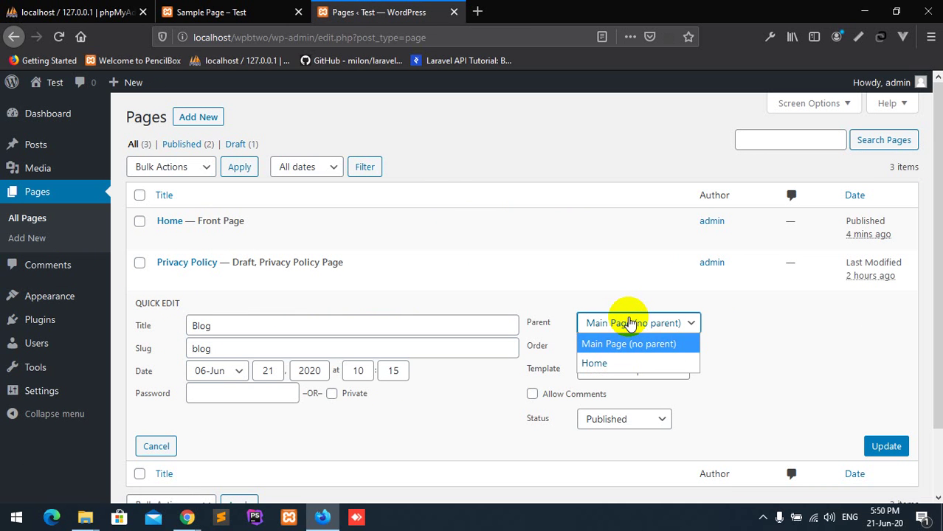
click(628, 322)
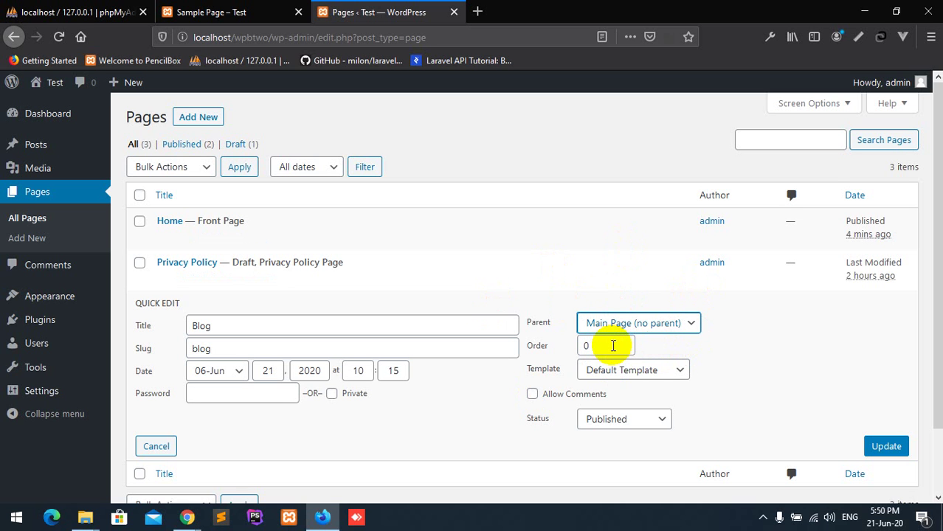
scroll(273, 310, down, 2)
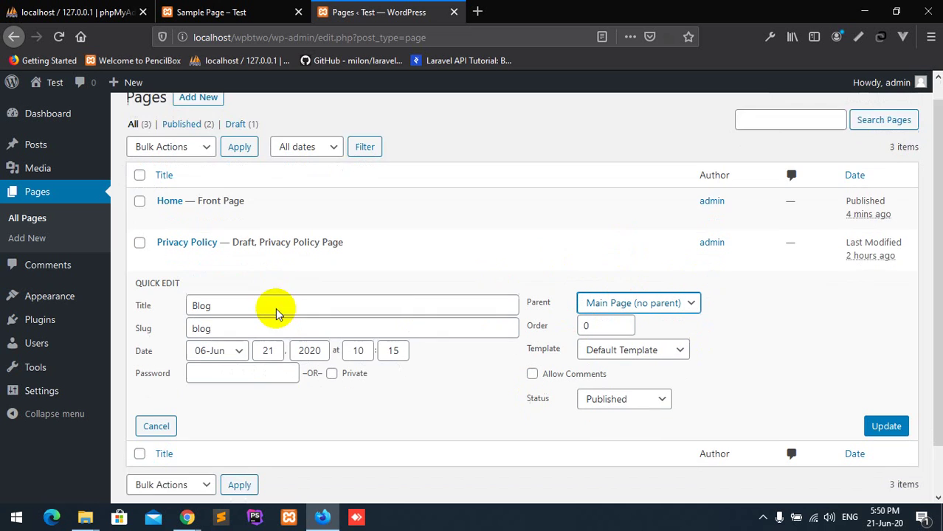
scroll(277, 310, up, 2)
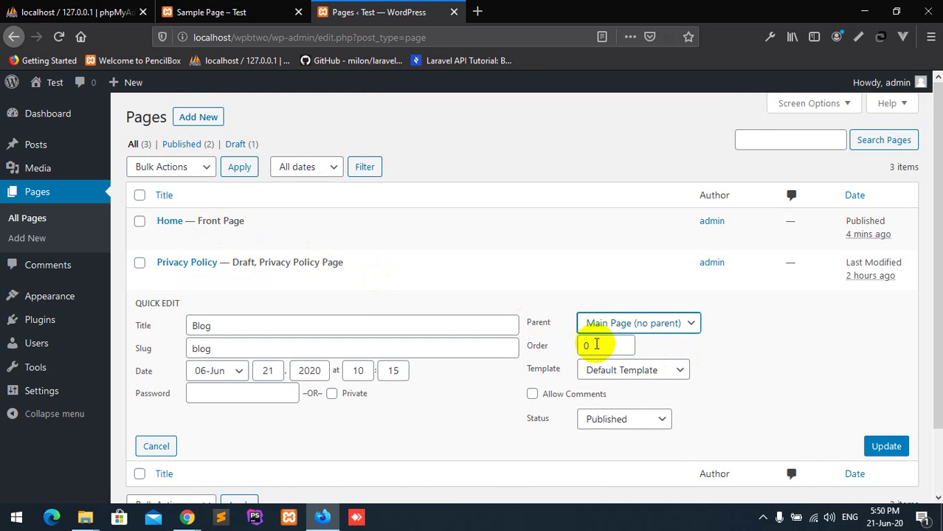
Set the Blog page's template to Cover Template and save the quick edit
click(597, 345)
double_click(586, 344)
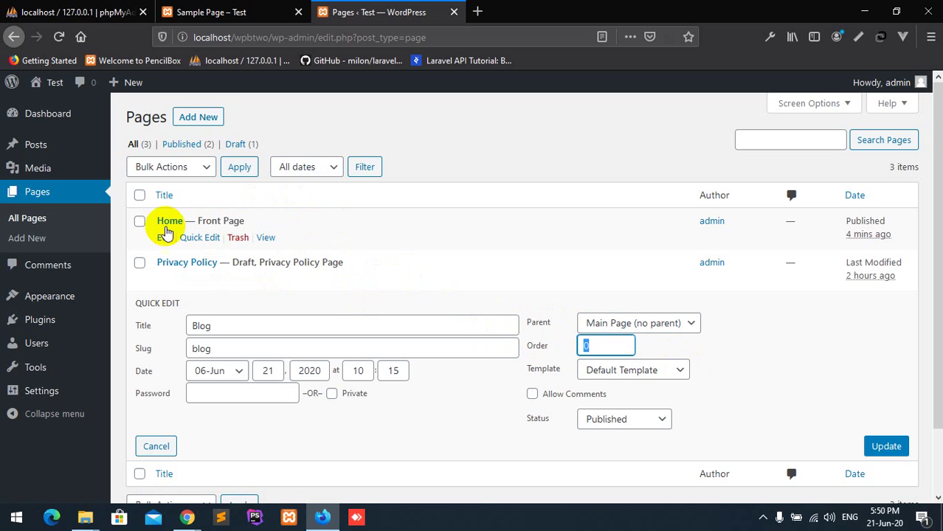
click(605, 377)
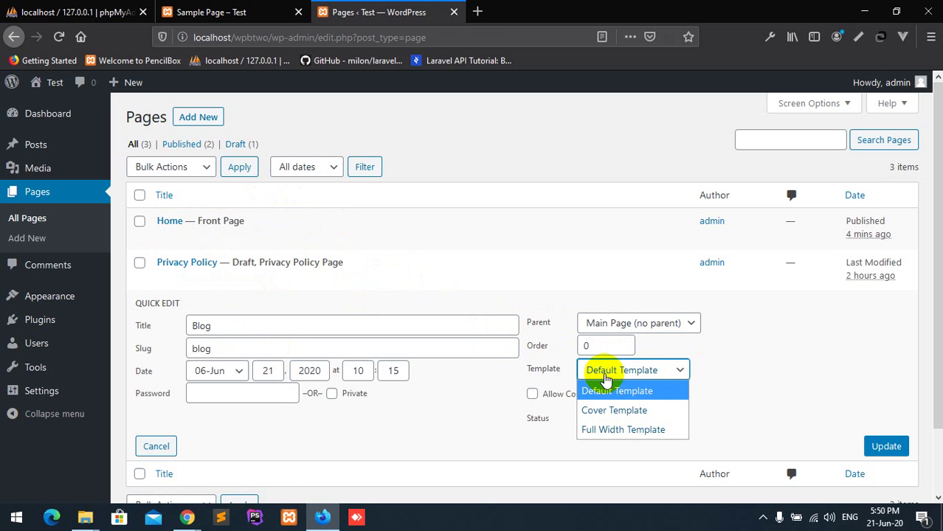
click(613, 412)
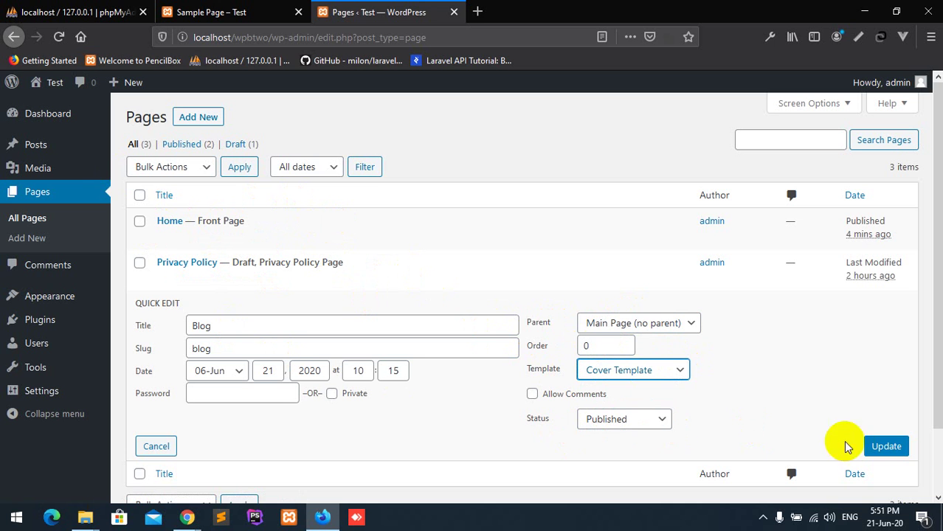
click(894, 453)
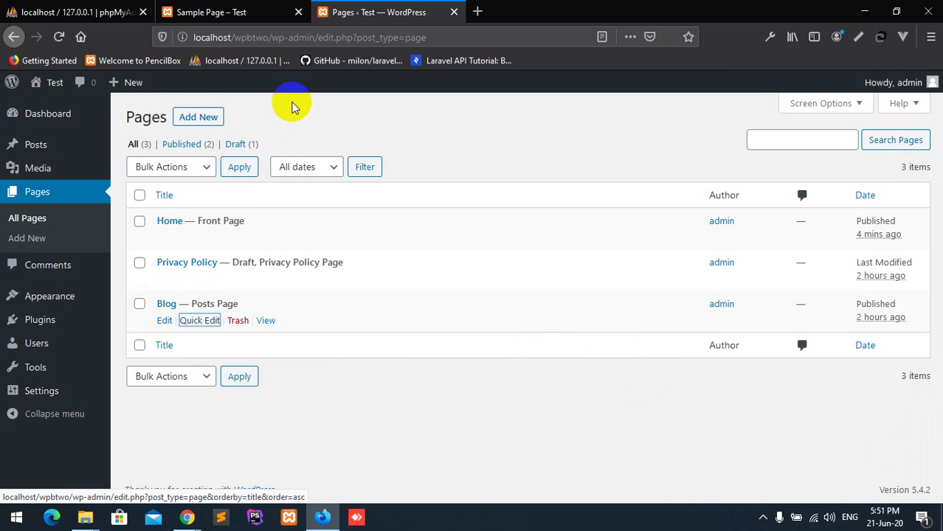
Reload the front end and open /blog/ from the menu to see What is Lorem Ipsum?
click(274, 10)
click(56, 41)
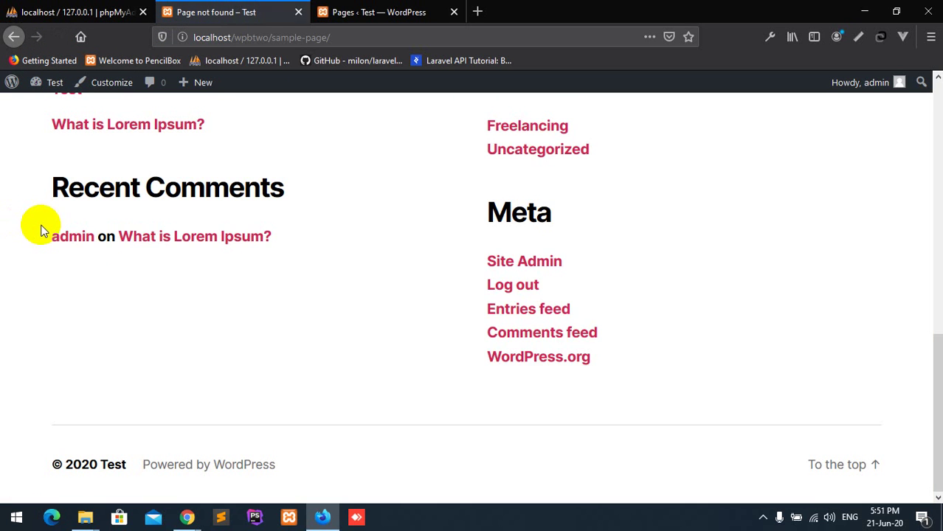
scroll(102, 247, up, 15)
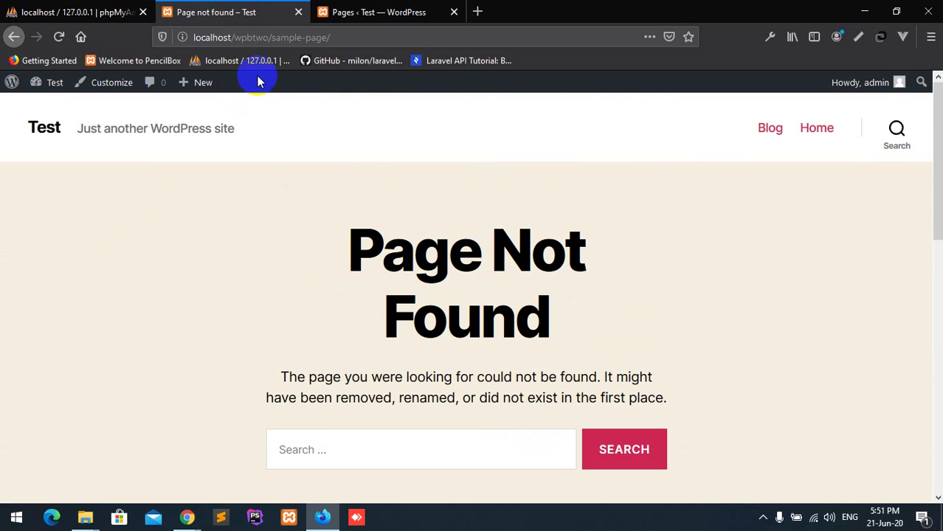
click(769, 128)
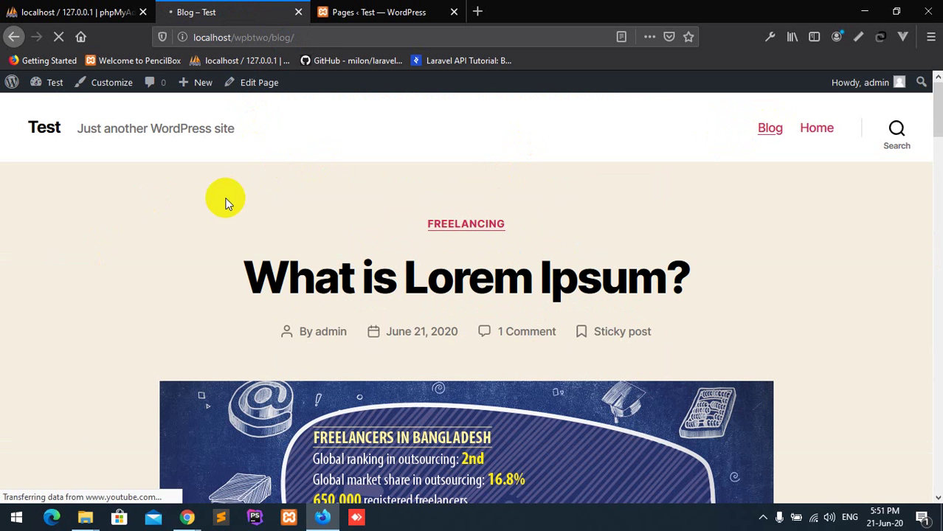
scroll(17, 229, down, 8)
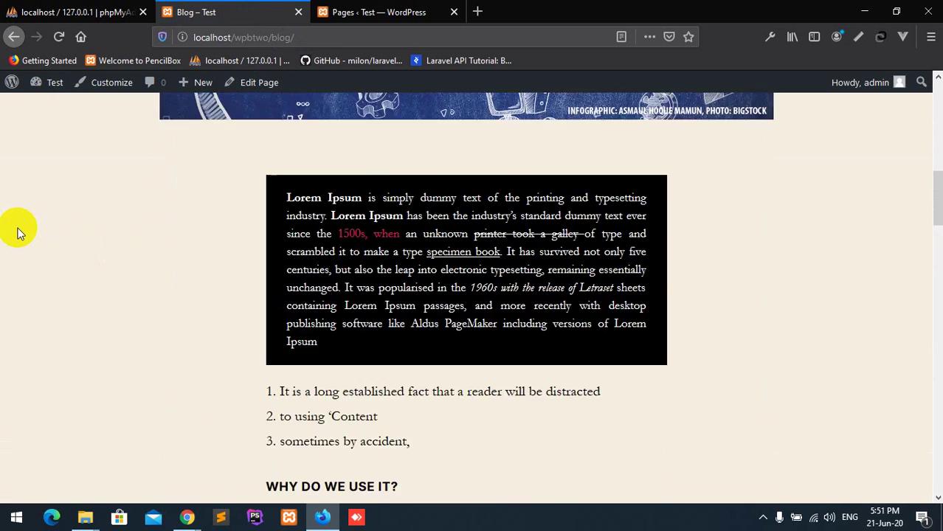
scroll(20, 231, down, 15)
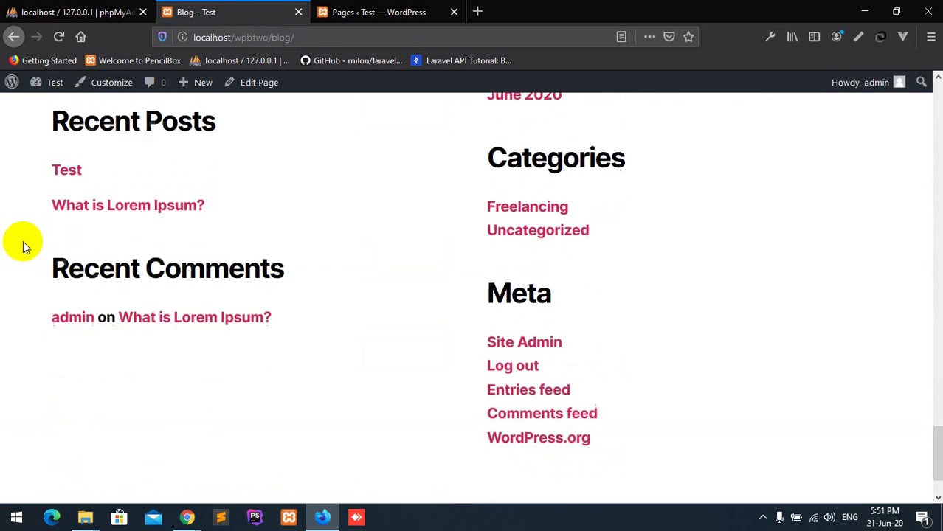
scroll(24, 237, up, 20)
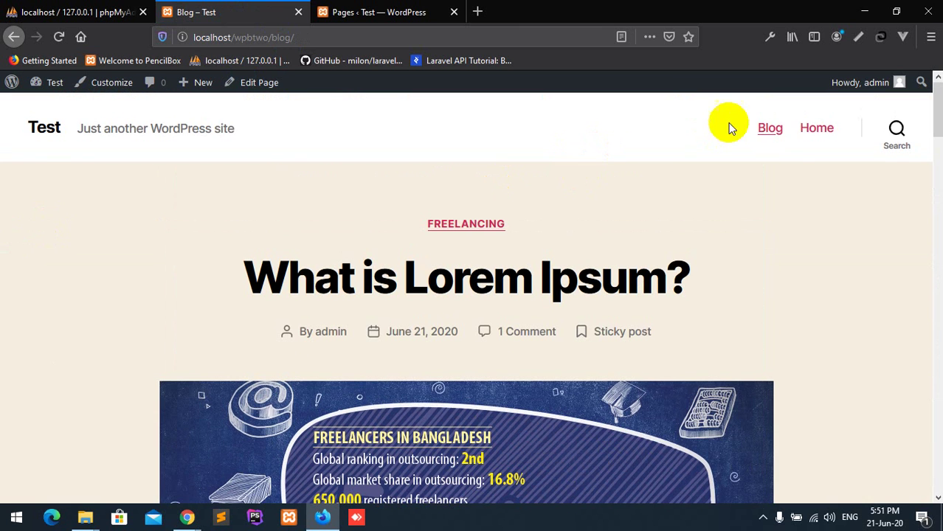
Change the Blog page's order from 0 to 1 through Quick Edit
click(376, 7)
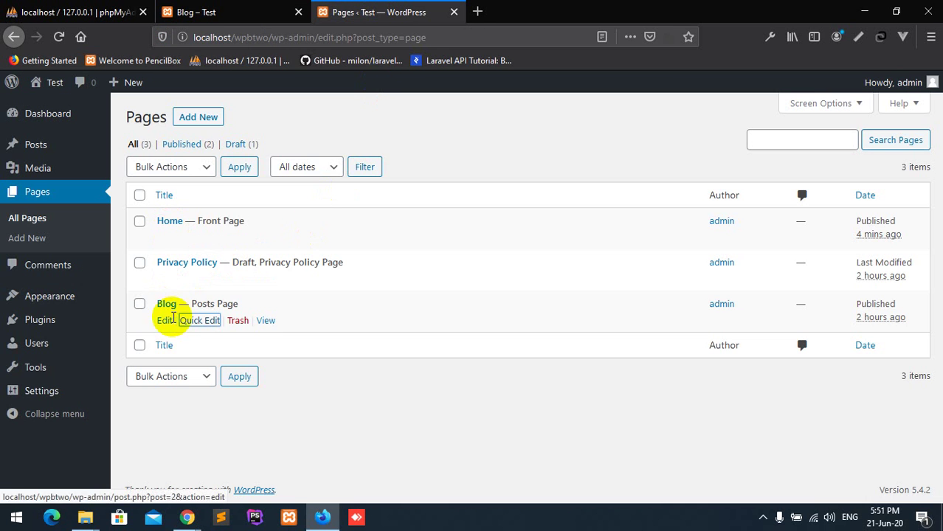
click(164, 321)
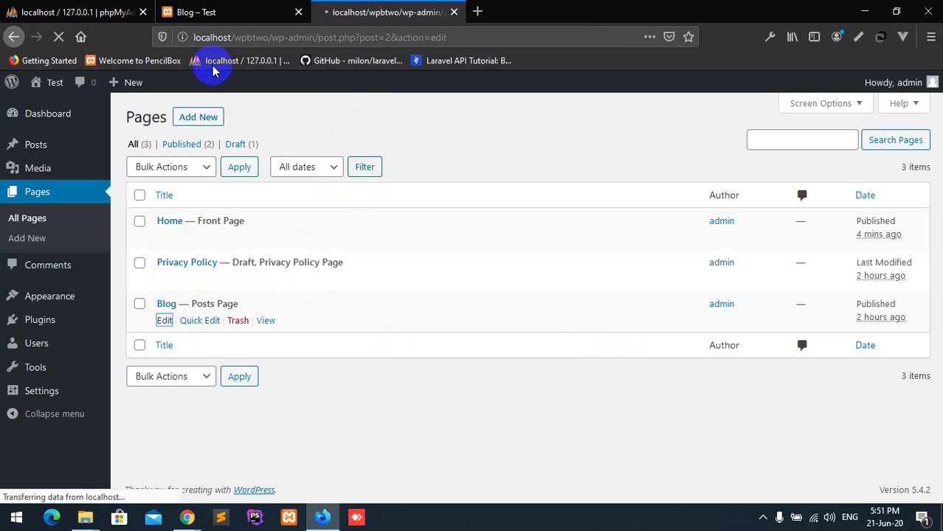
click(5, 38)
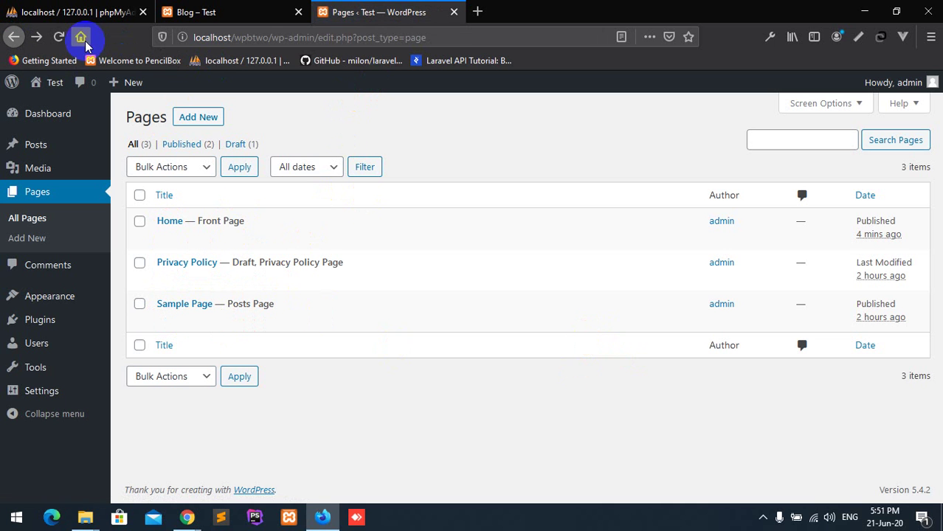
click(59, 37)
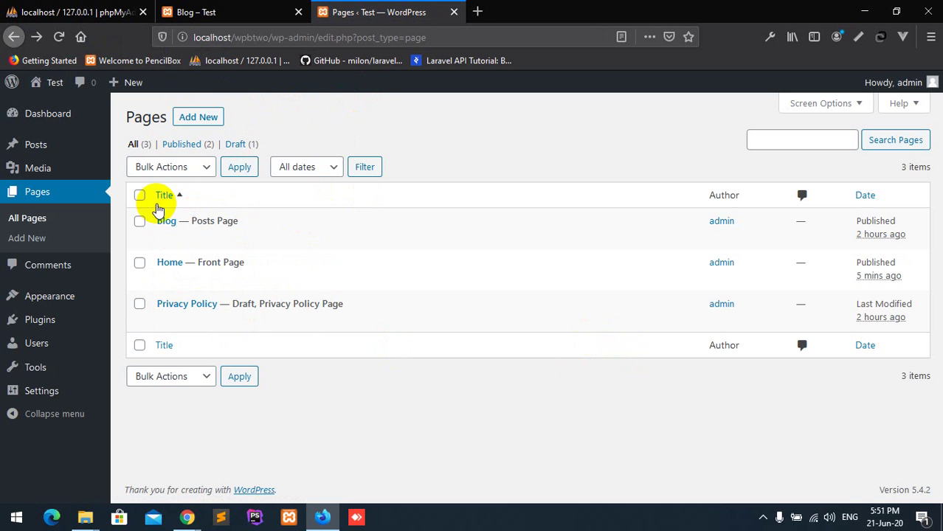
mouse_move(162, 233)
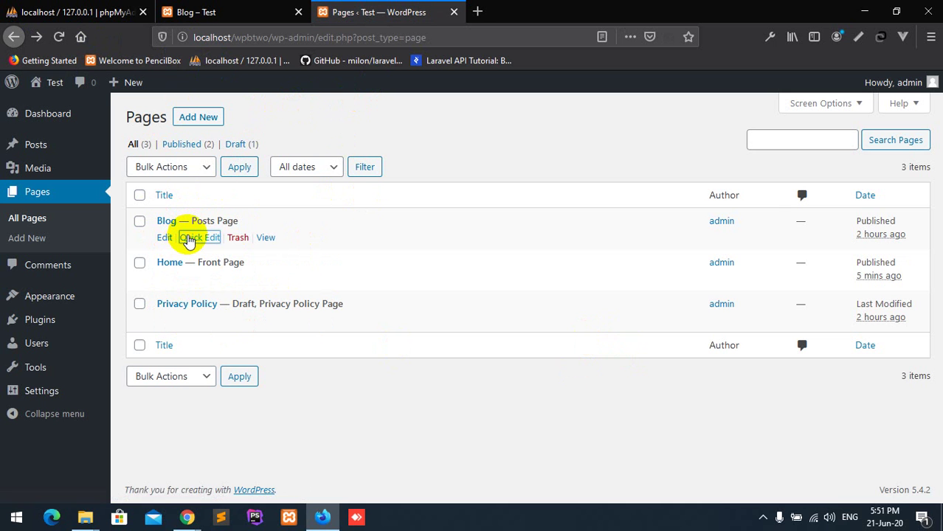
click(195, 238)
double_click(577, 265)
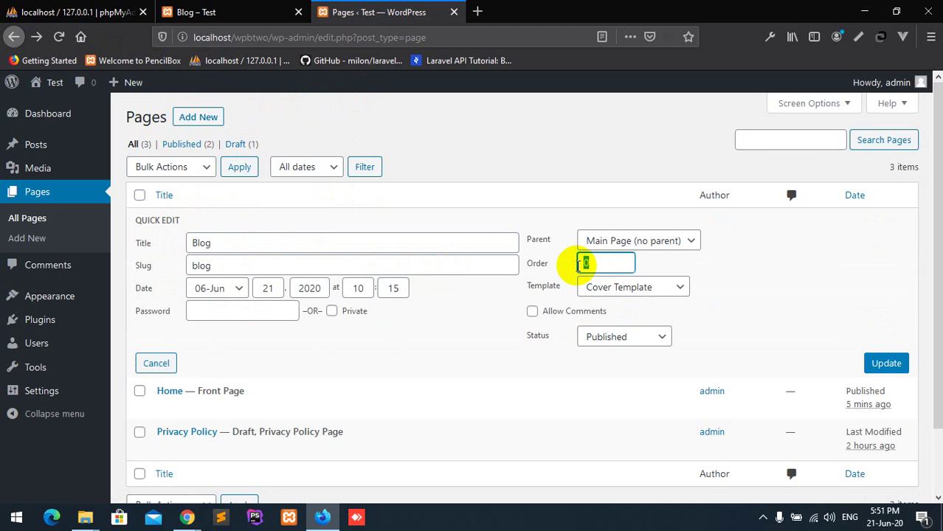
text(1)
click(892, 362)
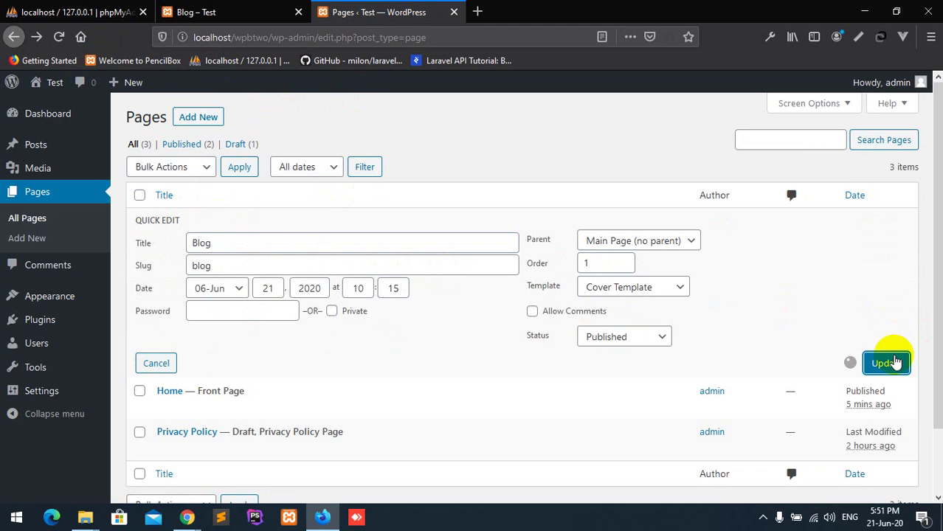
Re-save the Home page via Quick Edit and reload the Blog page to check the menu
click(190, 280)
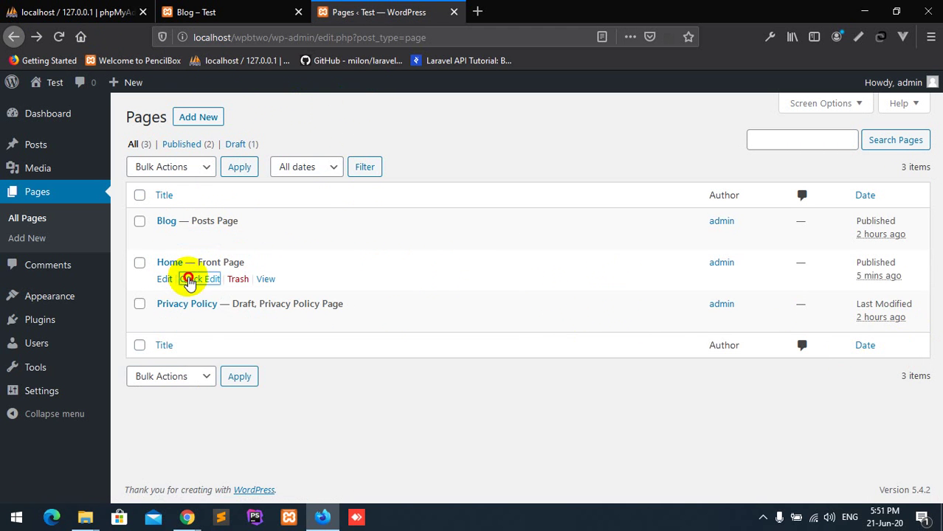
click(888, 406)
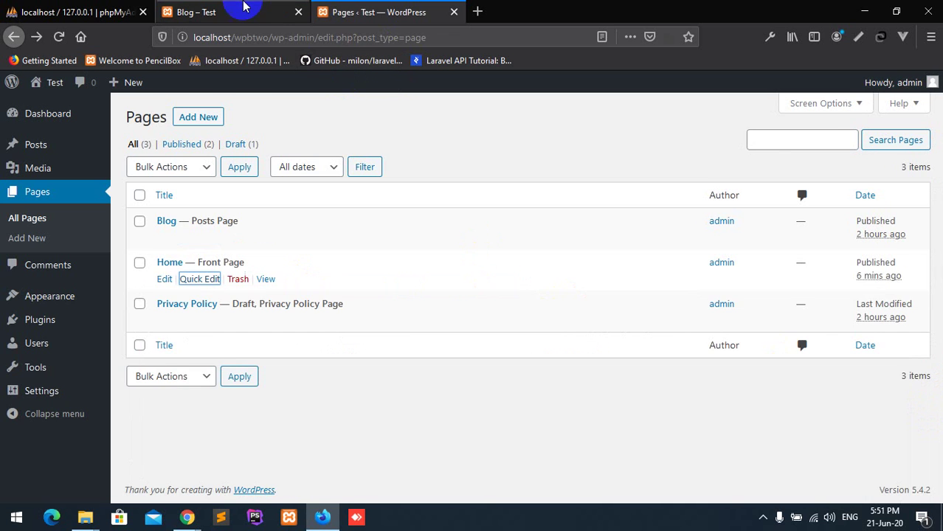
click(244, 5)
click(59, 37)
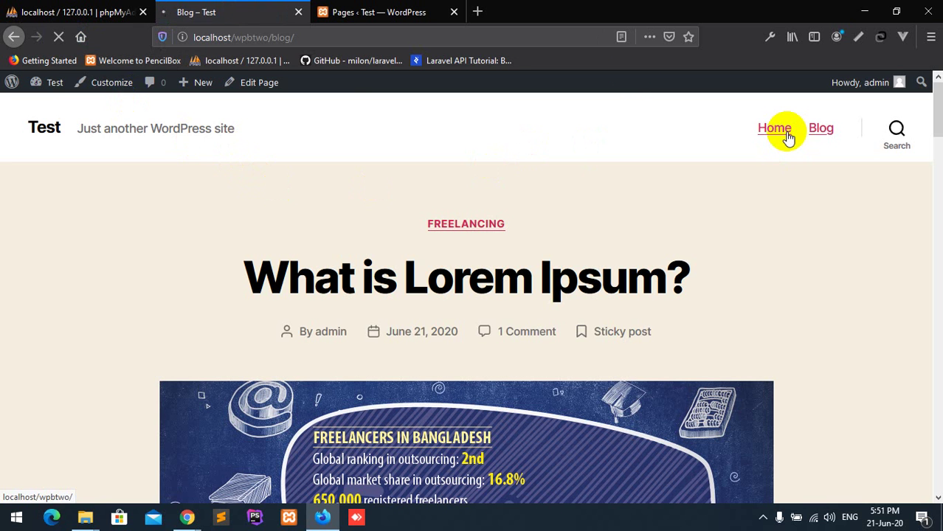
Visit Home, then Blog, from the live site's menu
click(787, 136)
scroll(328, 216, down, 10)
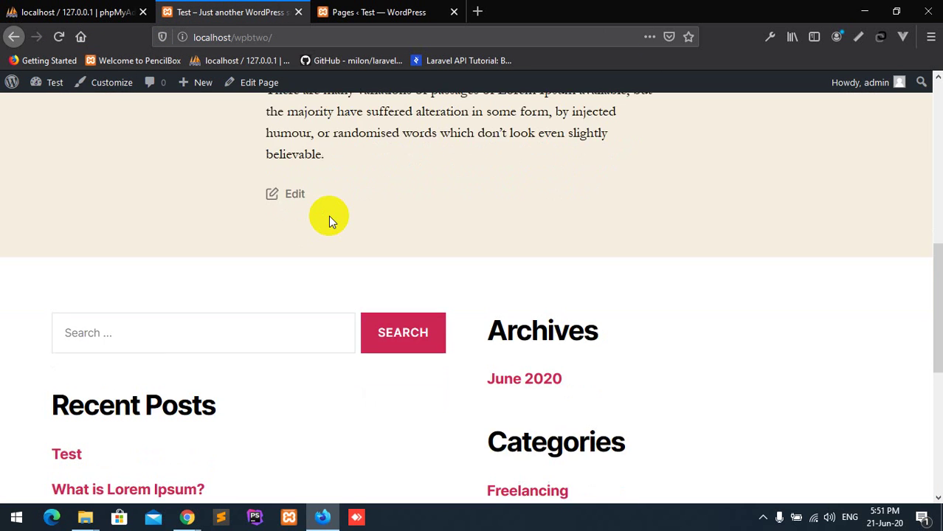
scroll(329, 215, up, 10)
click(820, 131)
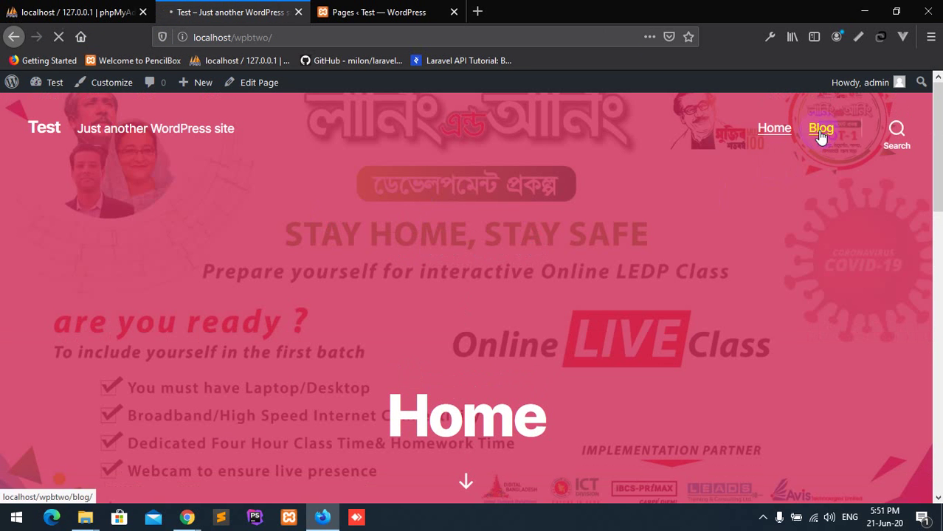
scroll(610, 198, down, 10)
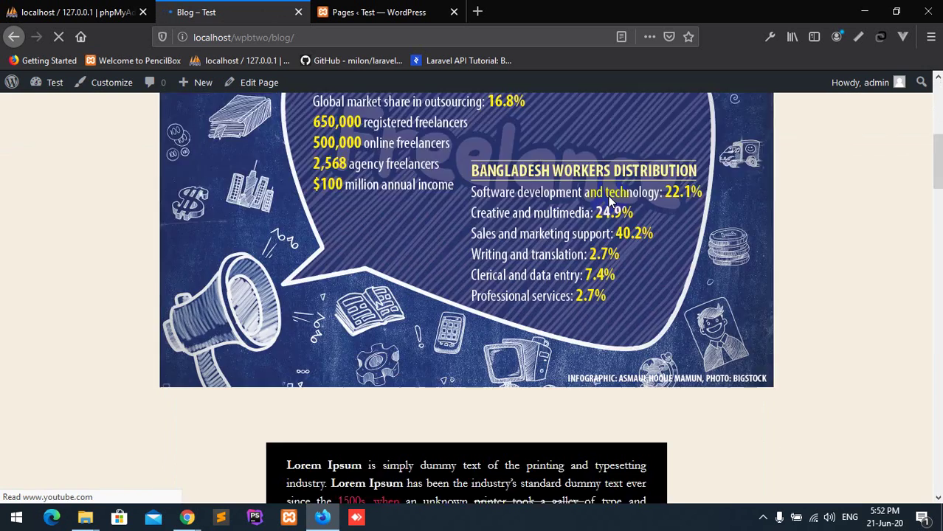
scroll(610, 198, up, 10)
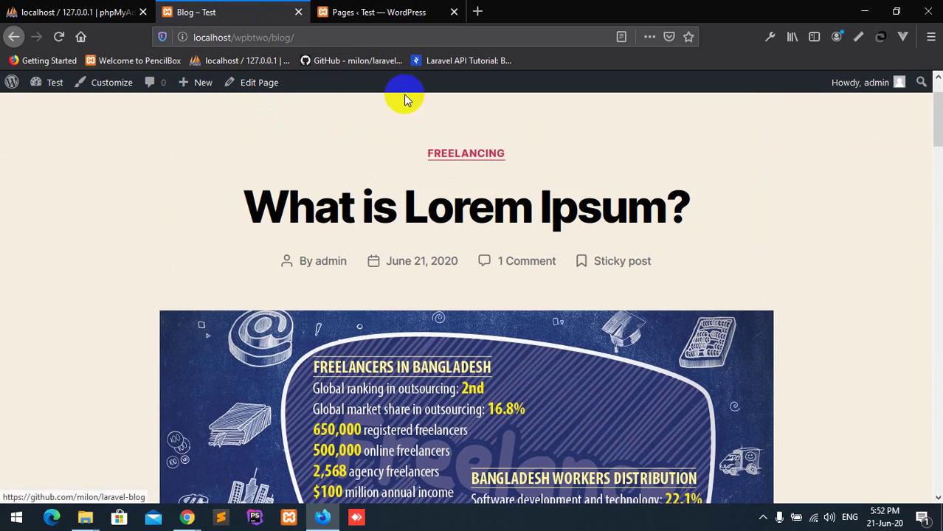
Return to the admin's list of all pages
click(339, 9)
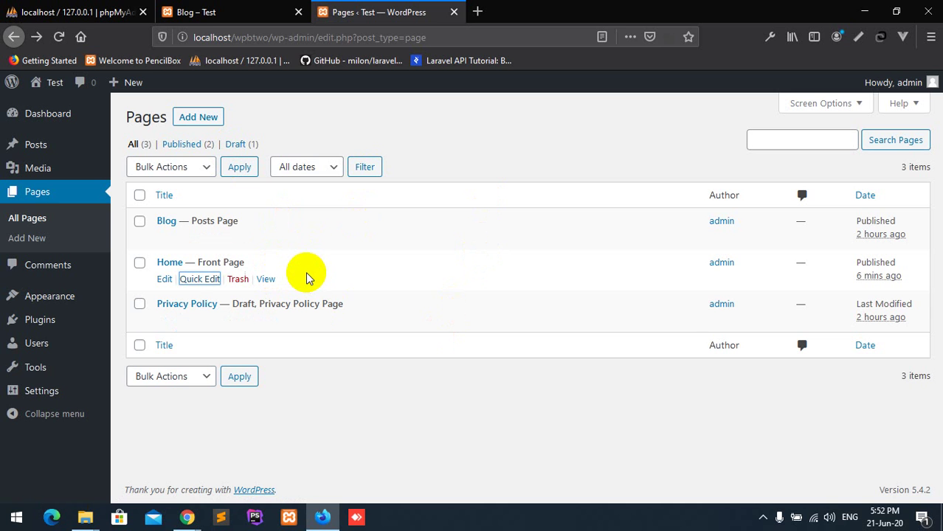
click(240, 8)
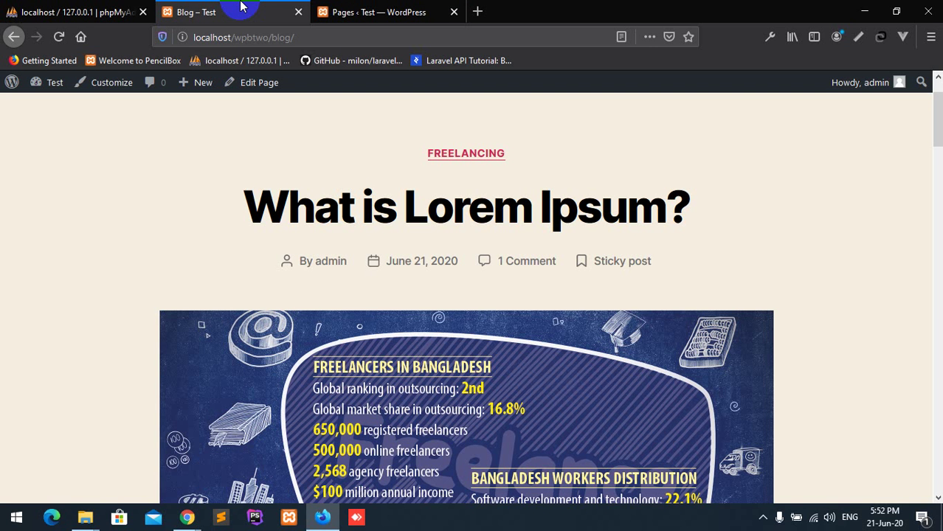
click(326, 11)
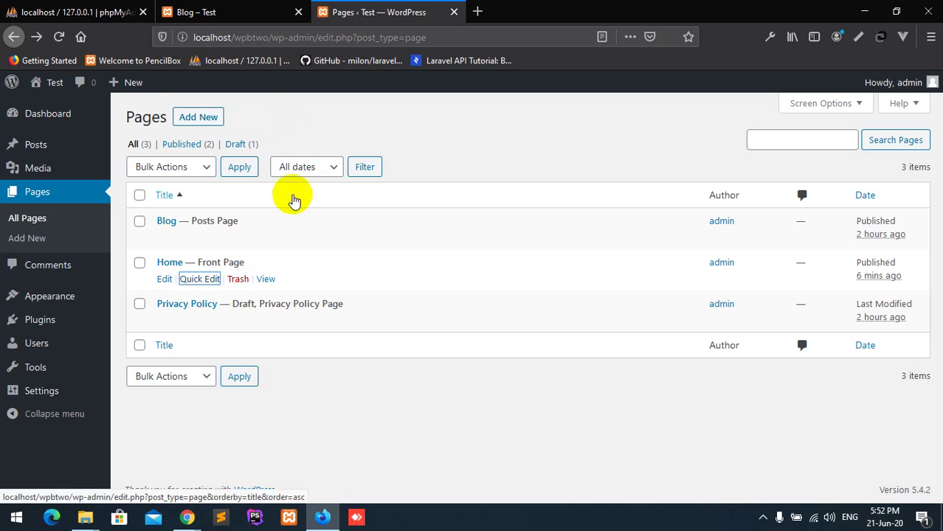
click(52, 192)
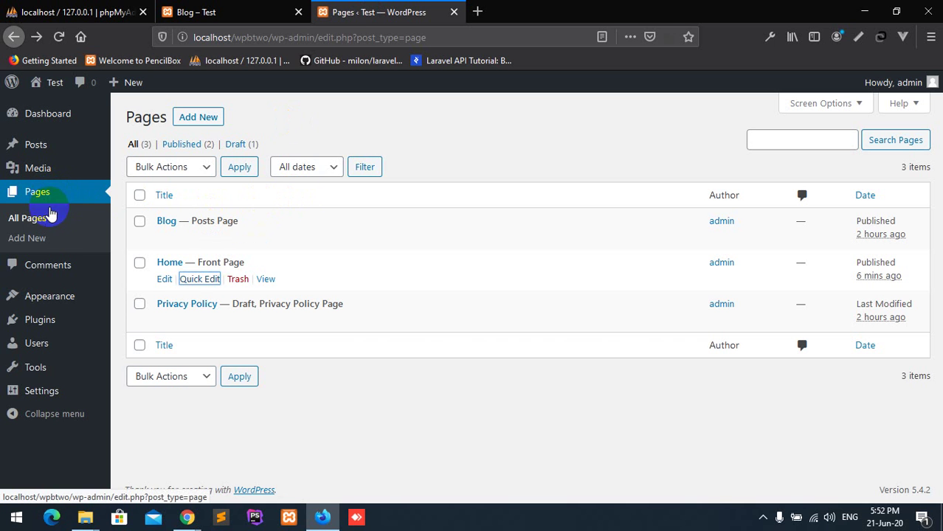
Open Comments, log out of the admin, and view the public Blog page
click(53, 270)
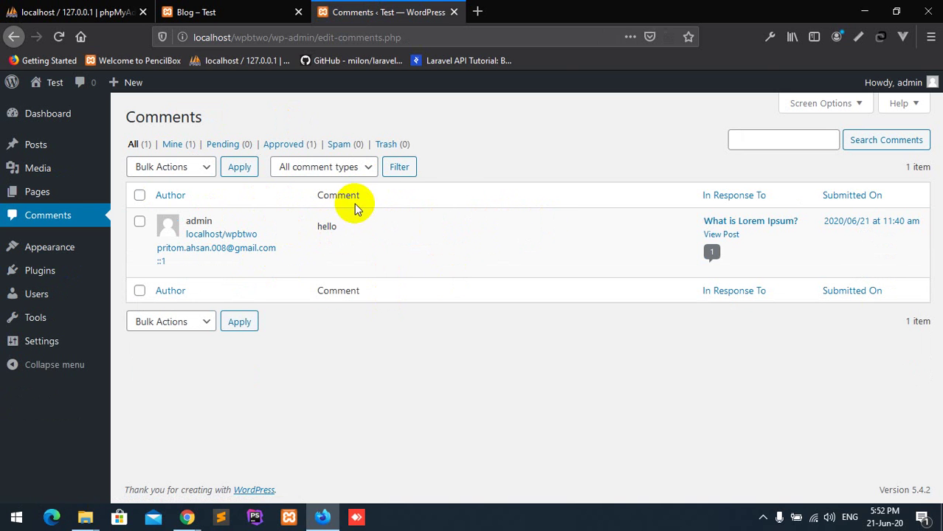
mouse_move(902, 88)
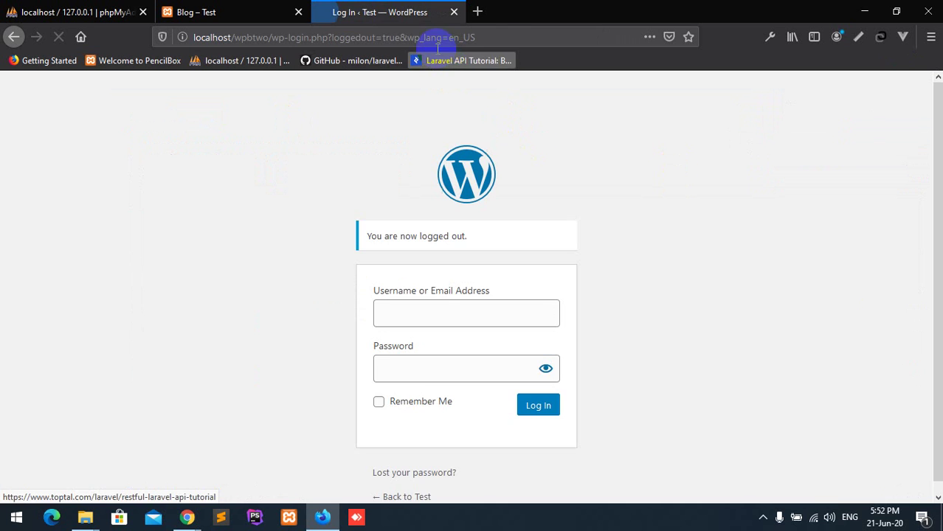
click(246, 9)
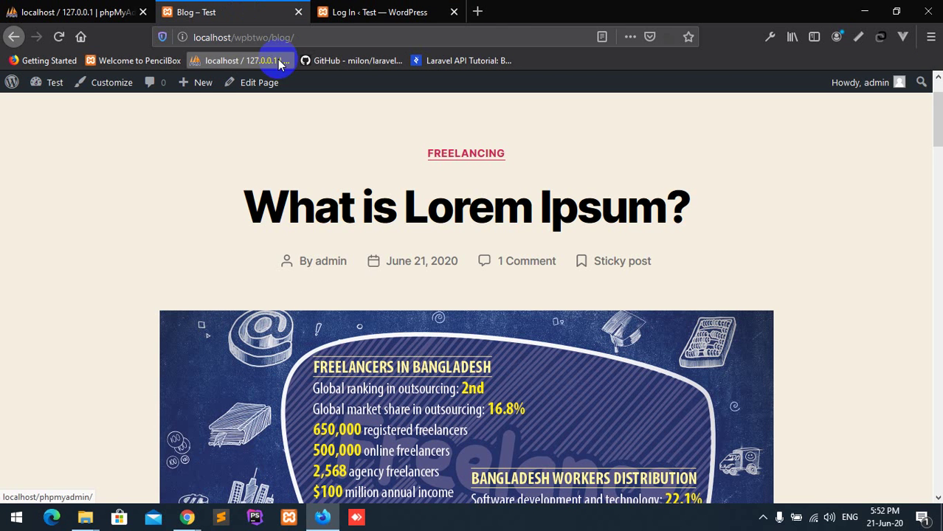
Reload the Blog page as a logged-out visitor and start a comment on the Test post
click(304, 35)
key(Return)
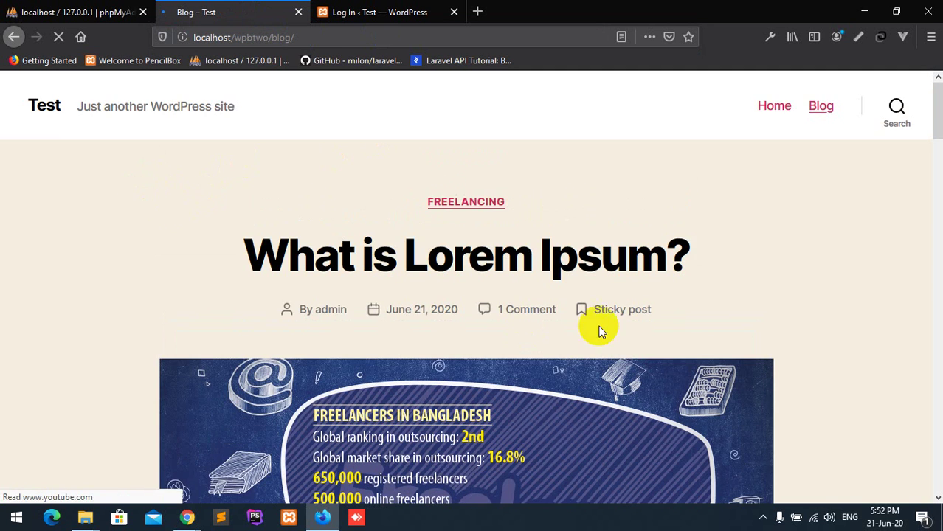
scroll(22, 240, down, 20)
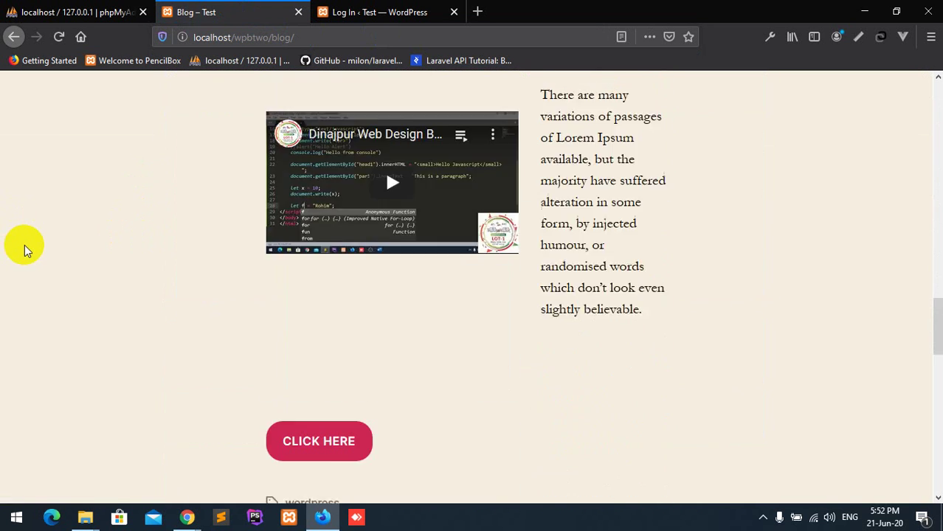
scroll(24, 243, down, 3)
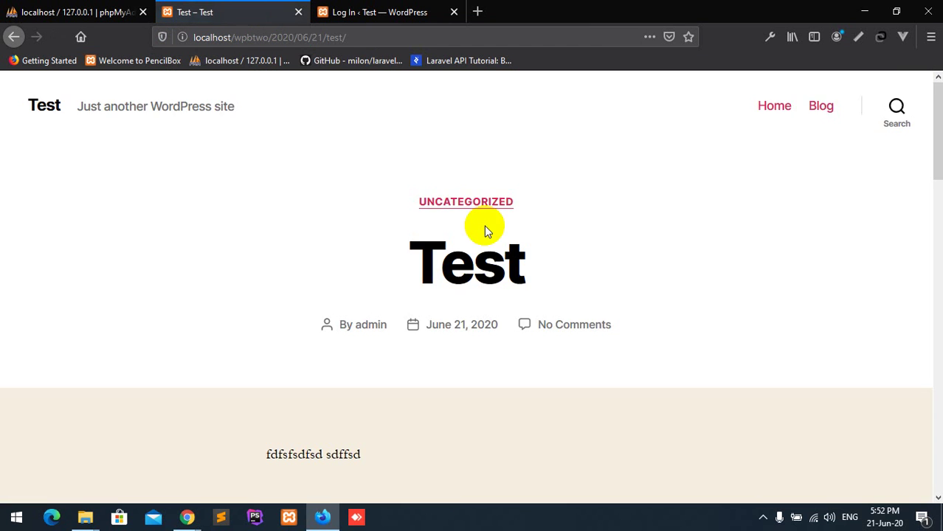
scroll(442, 244, down, 5)
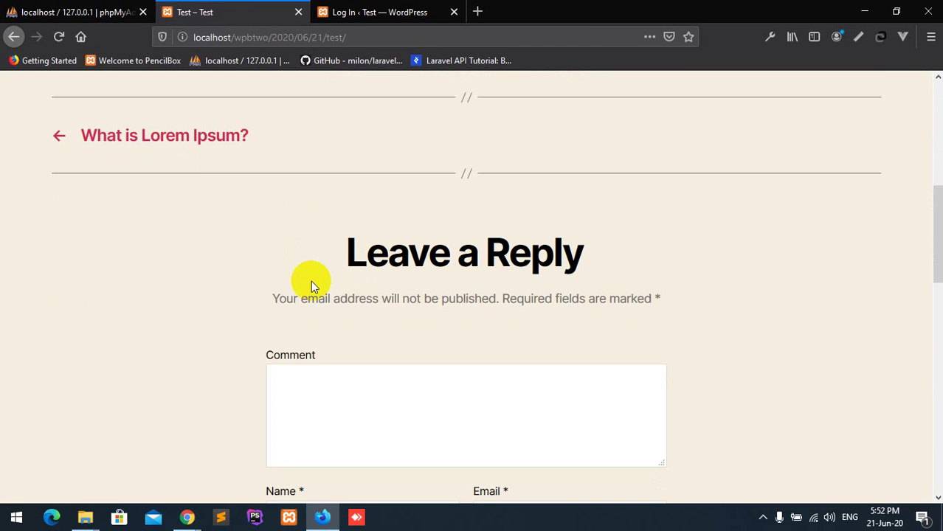
click(413, 259)
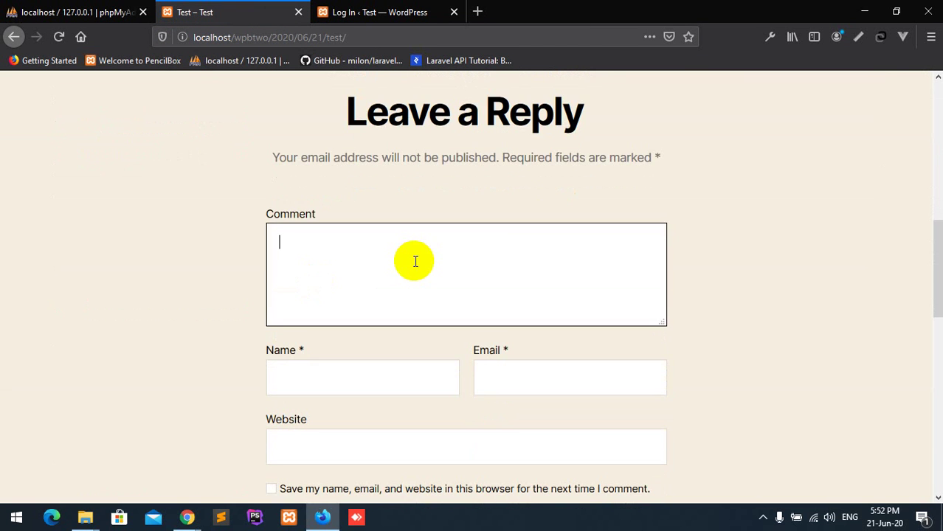
scroll(415, 264, down, 3)
scroll(340, 245, up, 2)
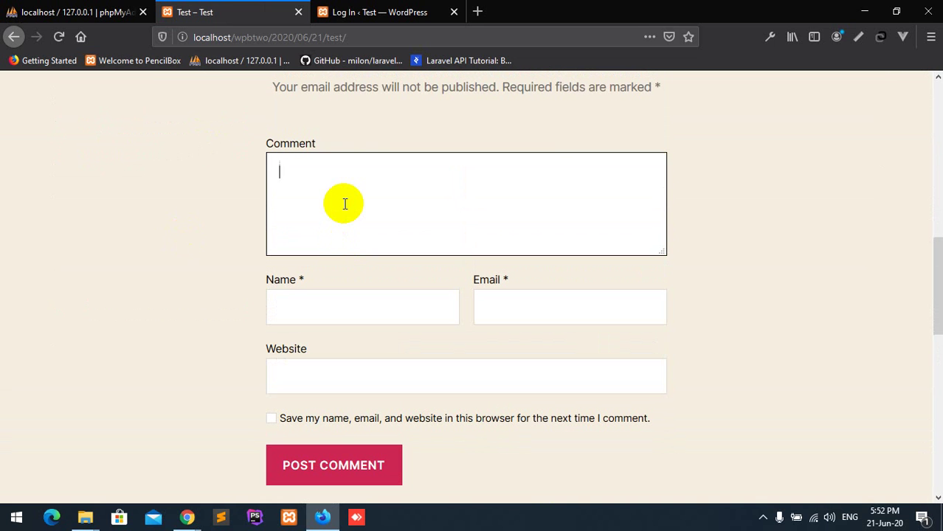
Fill in the commenter's name and e-mail and submit the comment 'test' for moderation
click(325, 309)
text(test)
click(522, 311)
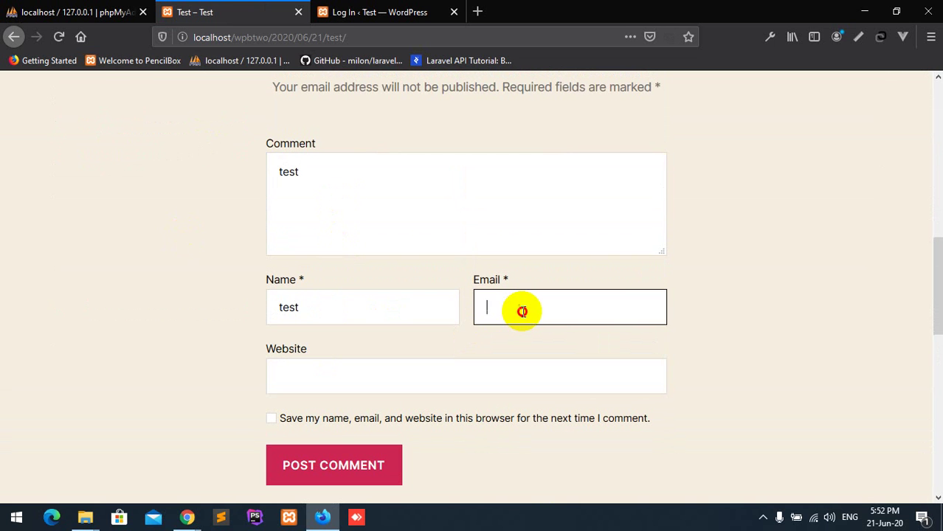
text(tes)
click(521, 330)
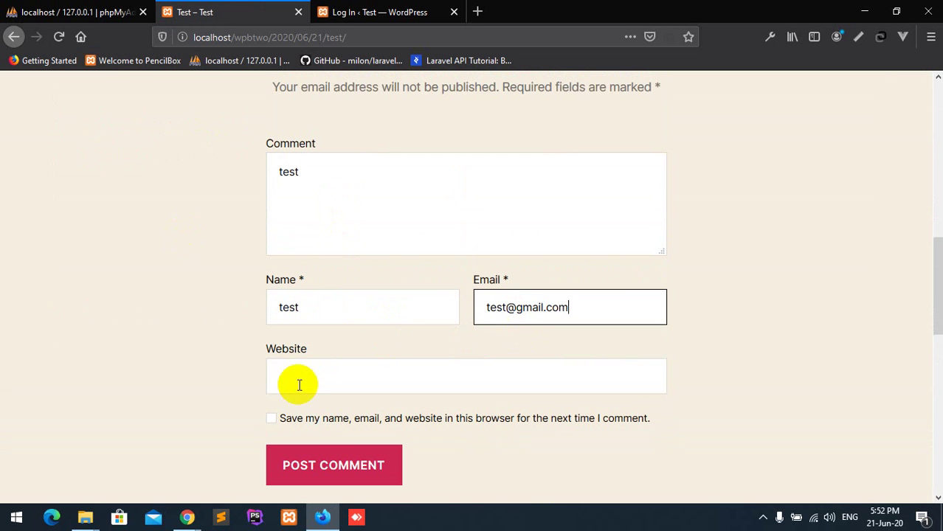
click(303, 377)
click(197, 374)
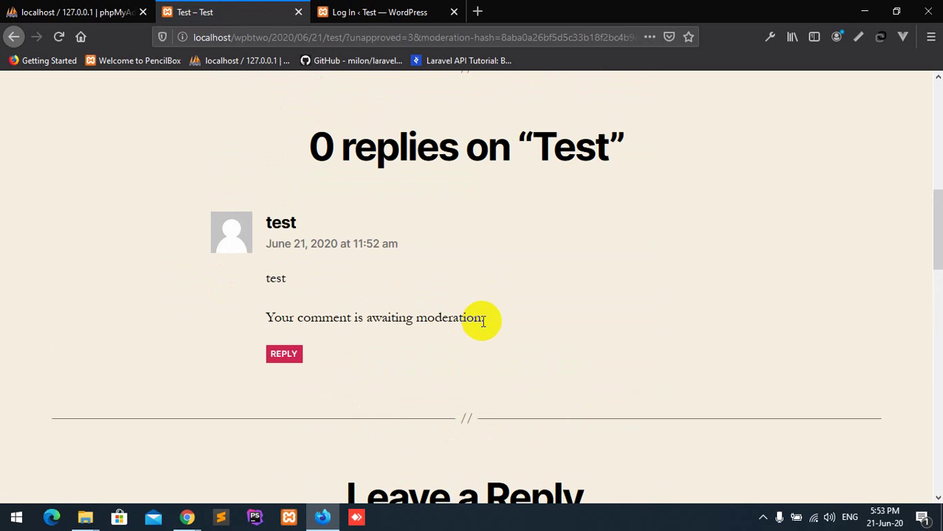
drag(481, 319, 254, 308)
Log back in with the saved admin login and retyped password, declining to update it
click(375, 311)
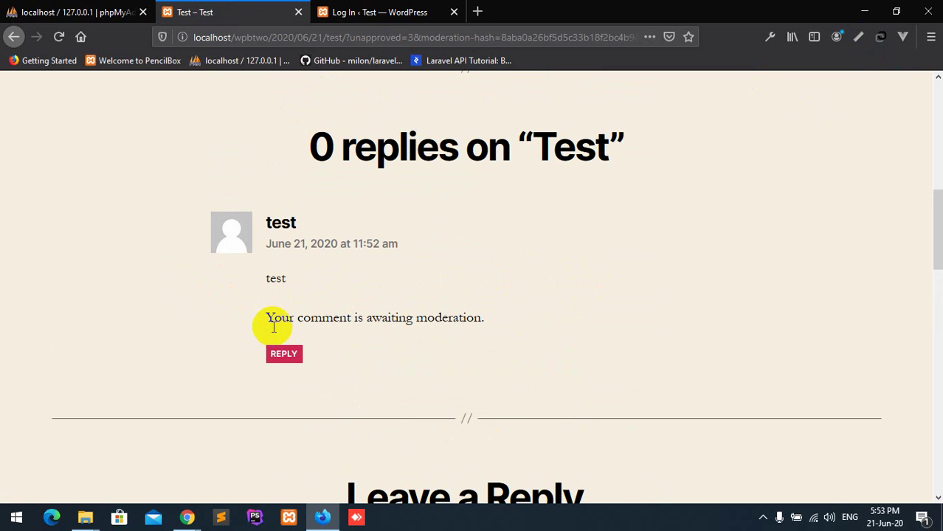
drag(266, 325, 479, 333)
click(392, 10)
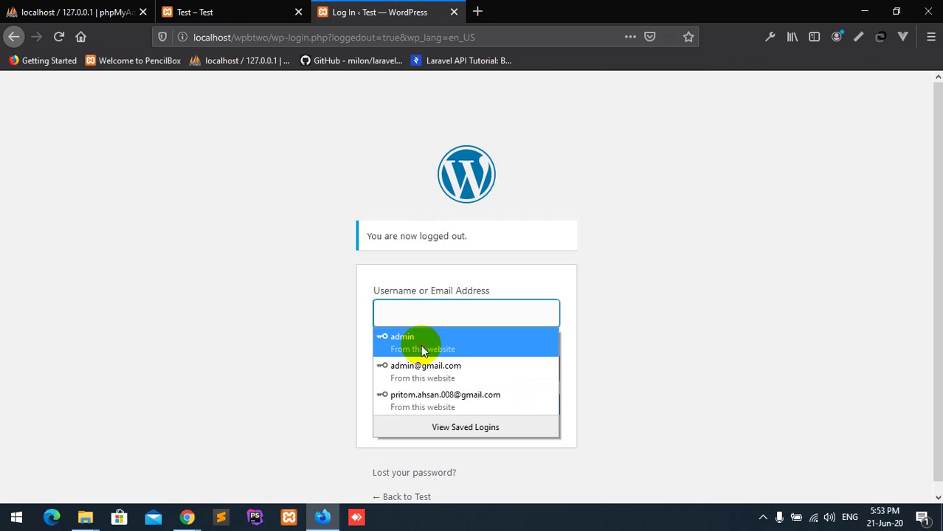
click(423, 352)
double_click(488, 368)
text(a)
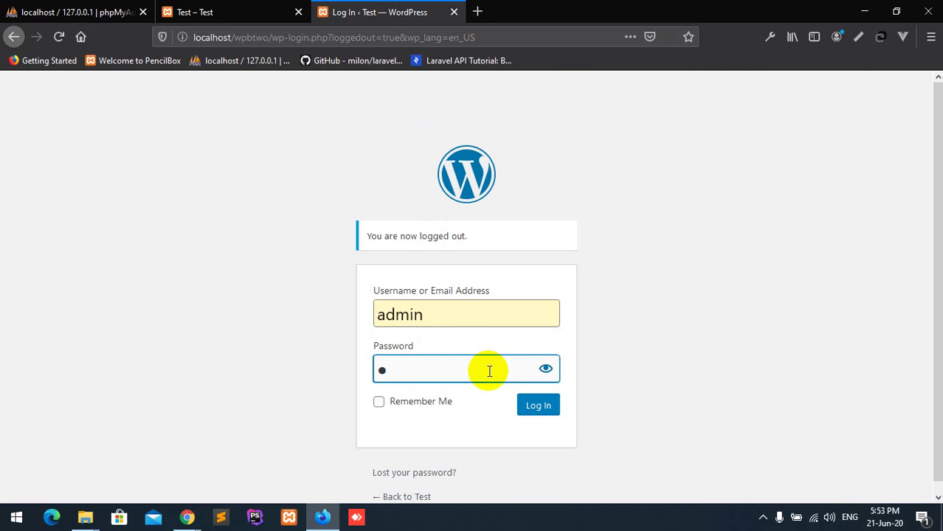
click(549, 406)
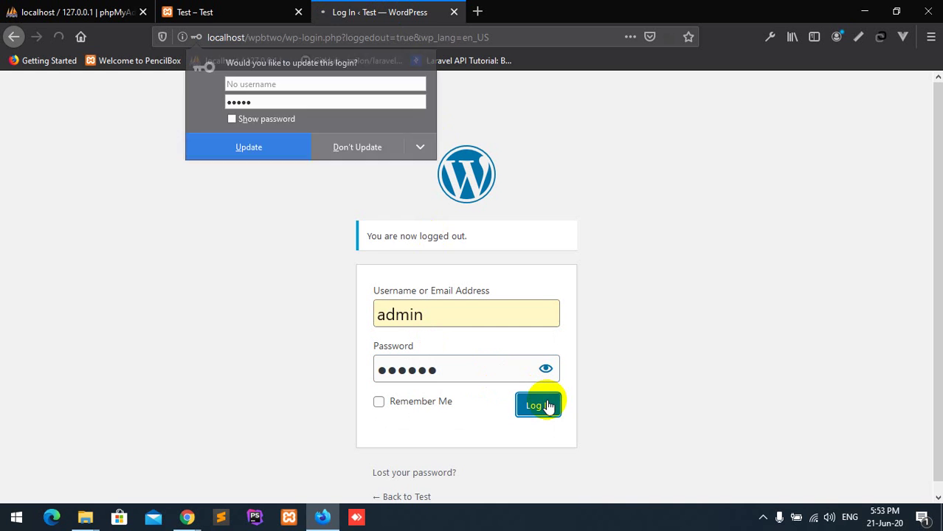
click(357, 146)
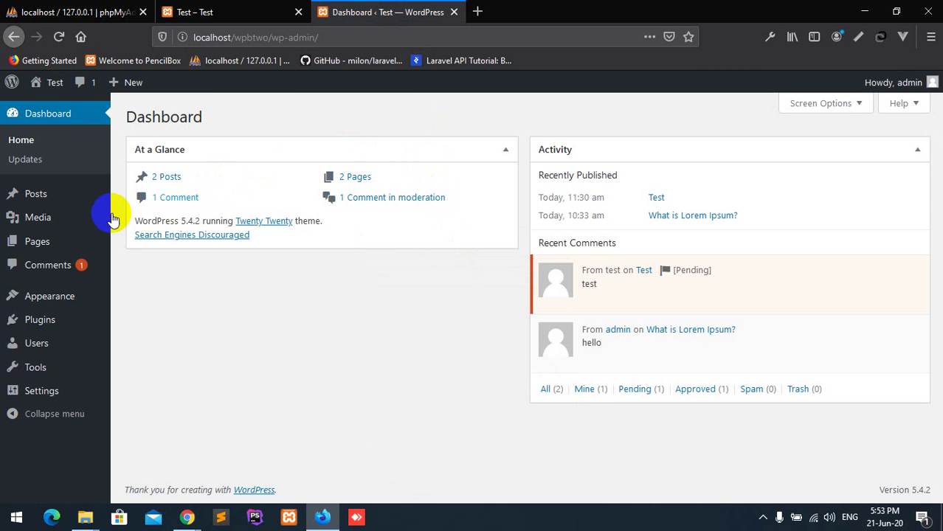
Approve the visitor's test comment and reload the Test post to show it
click(68, 275)
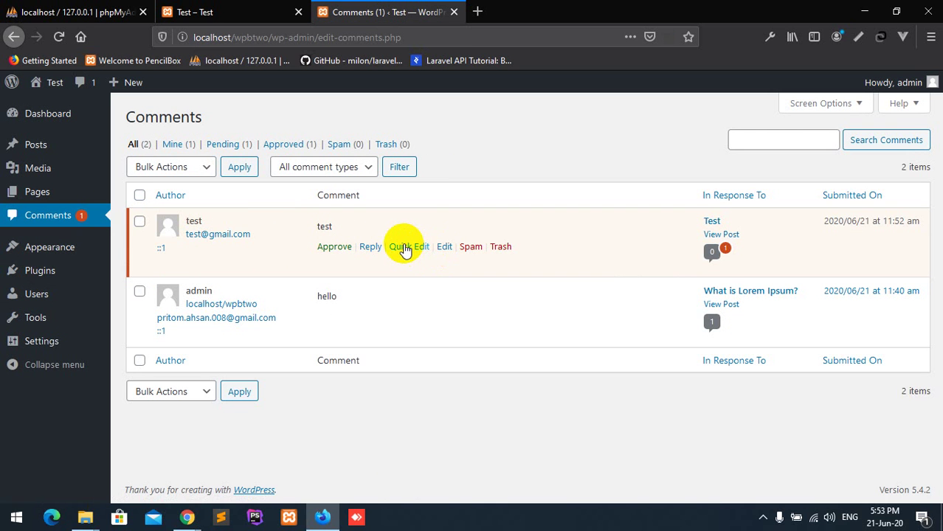
click(331, 248)
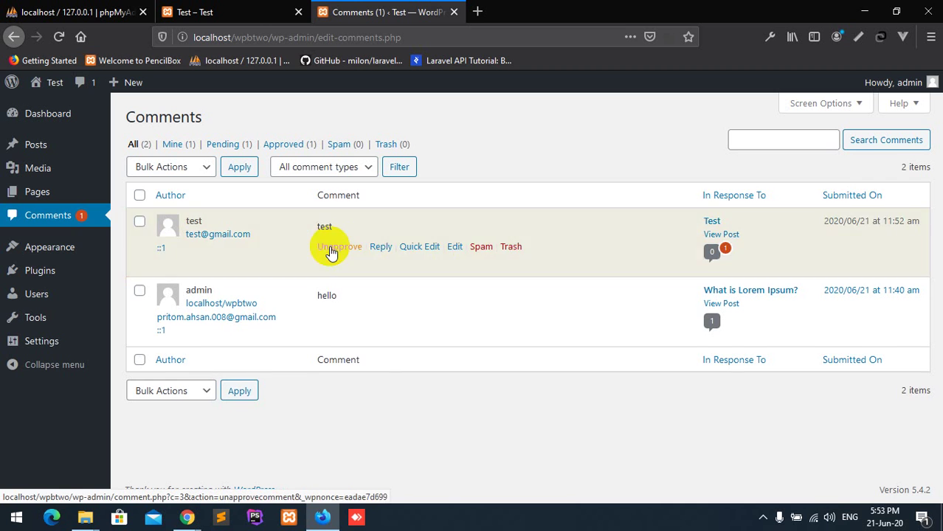
click(258, 8)
click(59, 37)
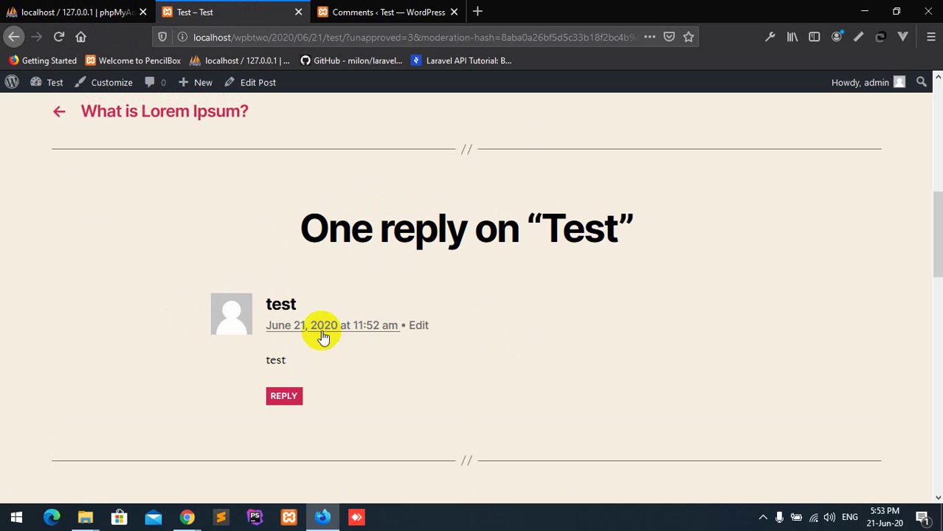
Return to the admin Comments list showing the comment approved with none pending
click(324, 13)
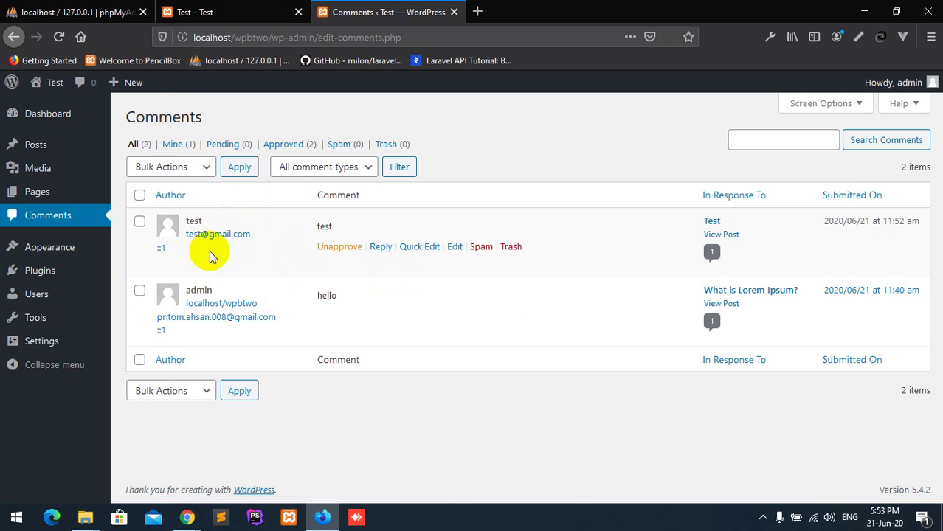
mouse_move(65, 253)
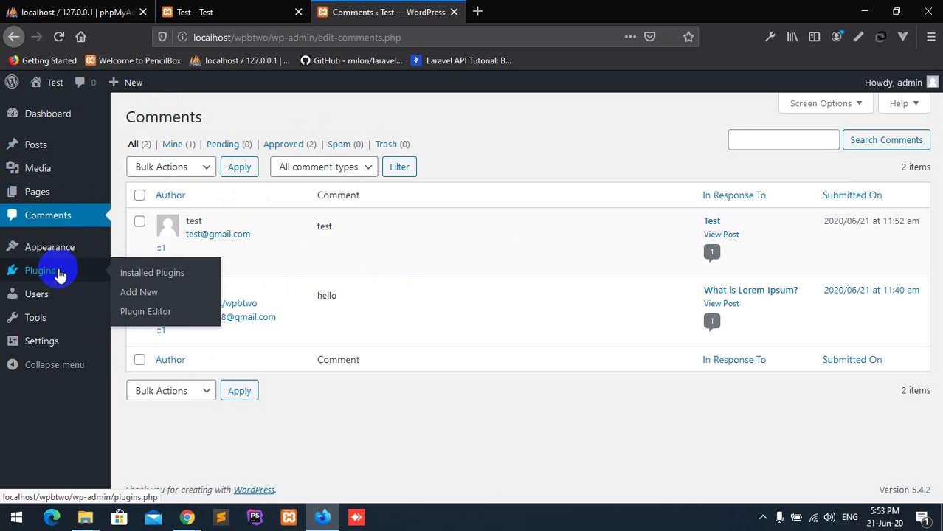
mouse_move(56, 318)
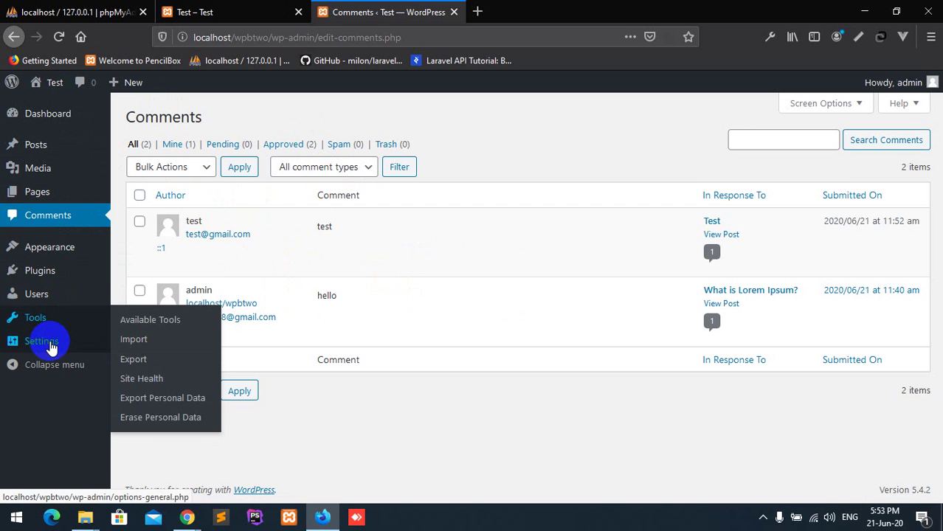
mouse_move(392, 234)
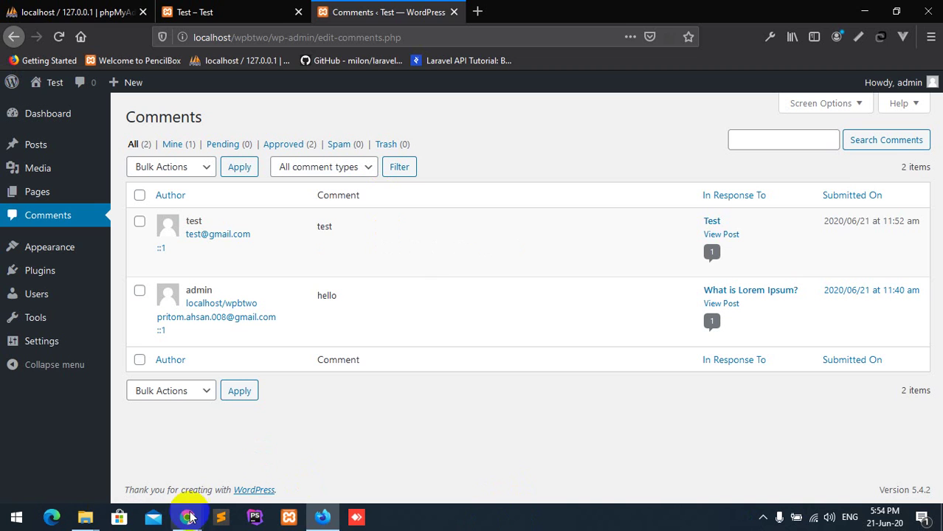
Bring the Google Meet window forward and close Chat to reveal the participant tiles
mouse_move(188, 516)
click(157, 473)
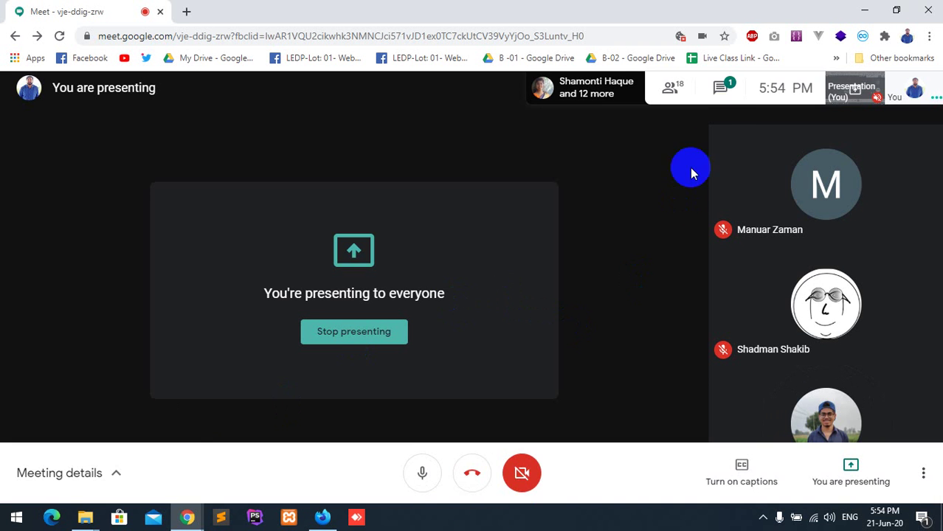
click(724, 92)
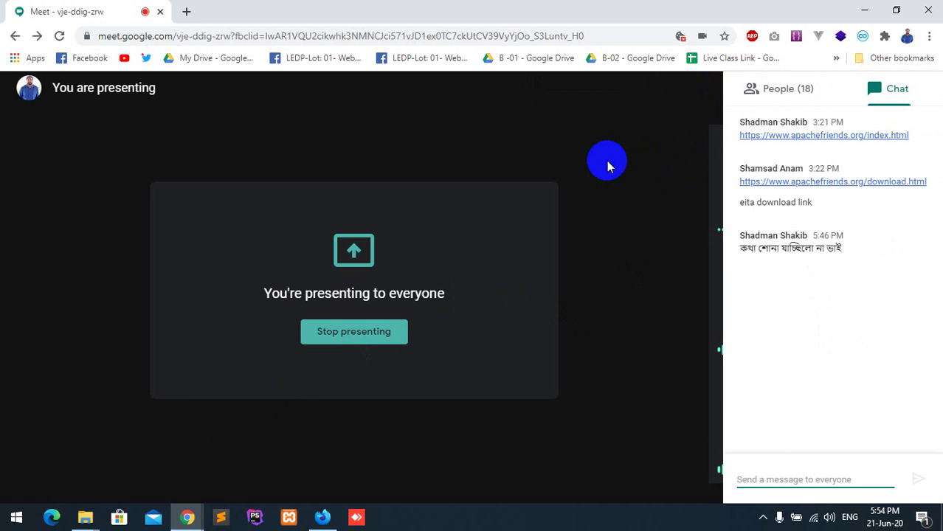
click(607, 165)
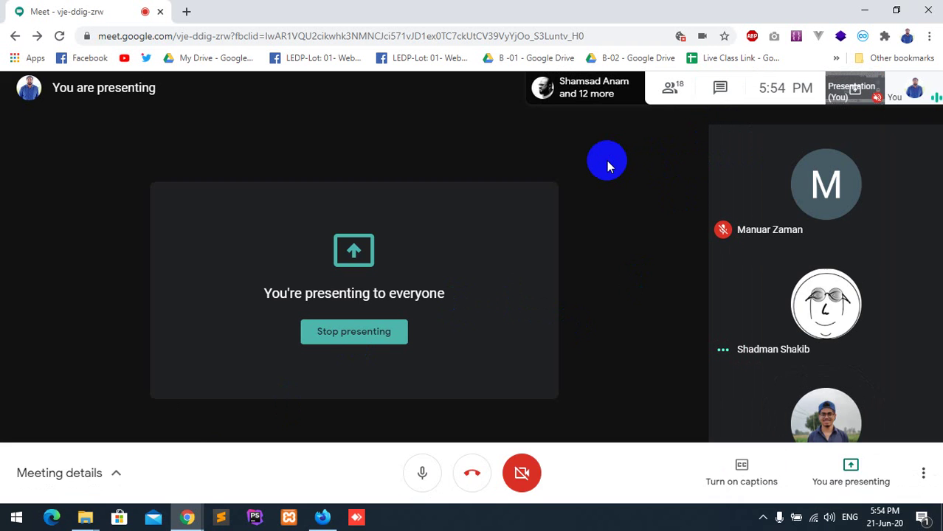